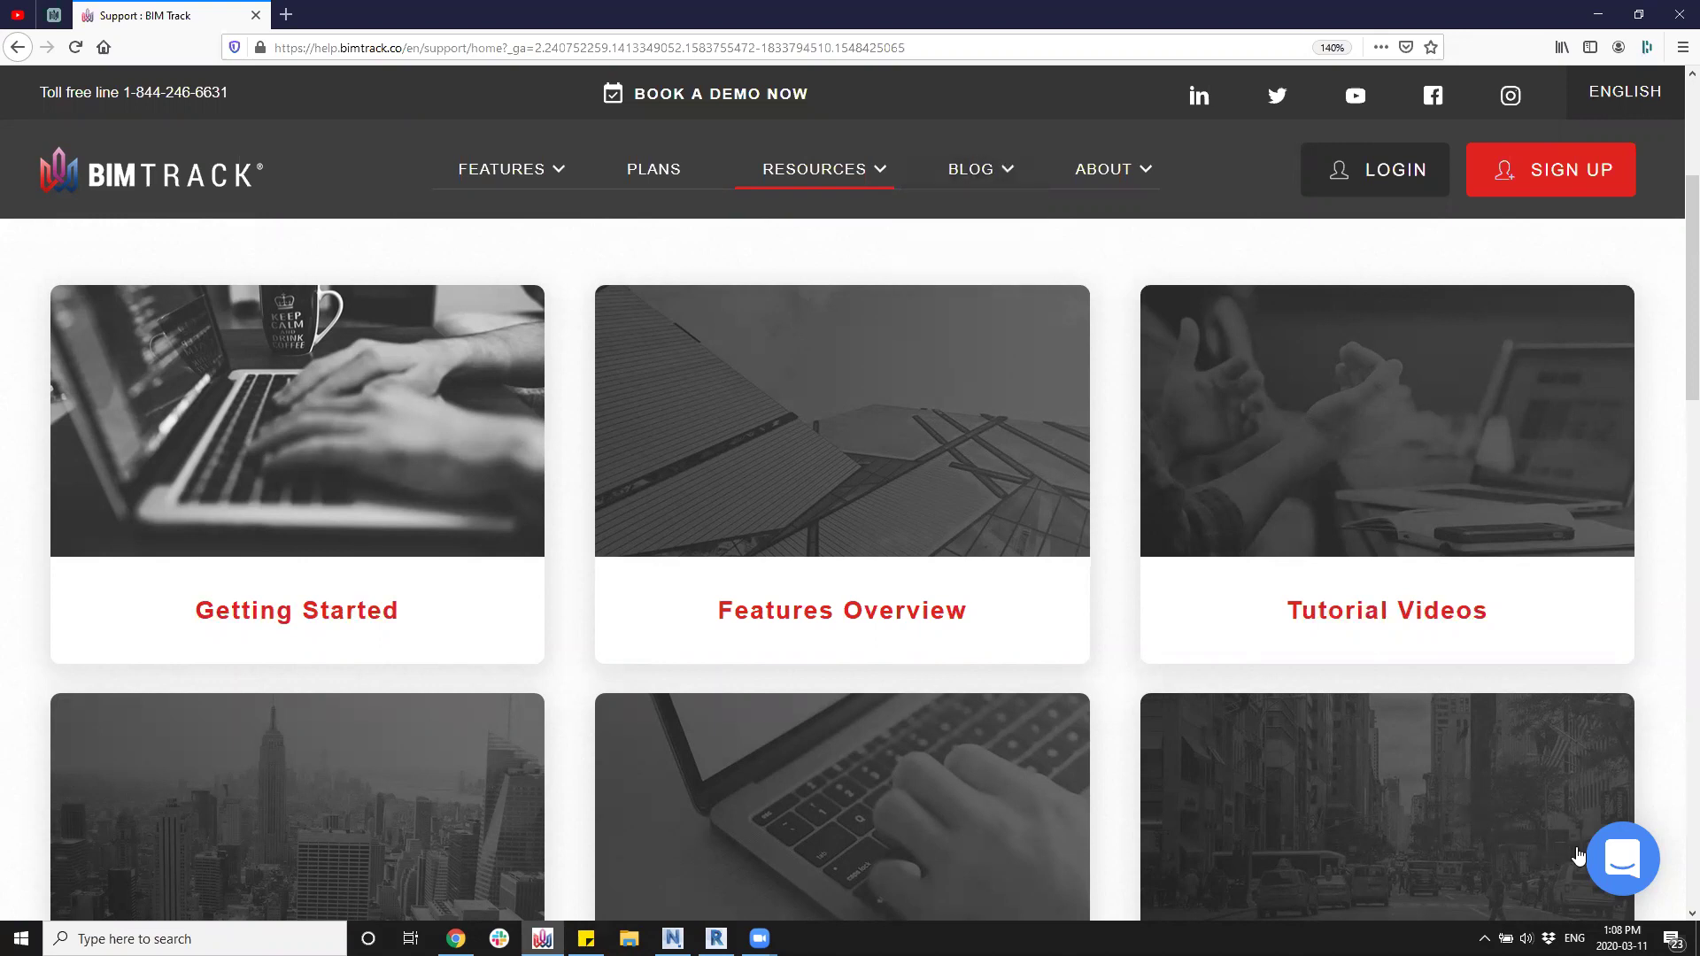
Open a new support conversation from the help site's chat widget, then close the chat without sending anything.
left_click(1600, 865)
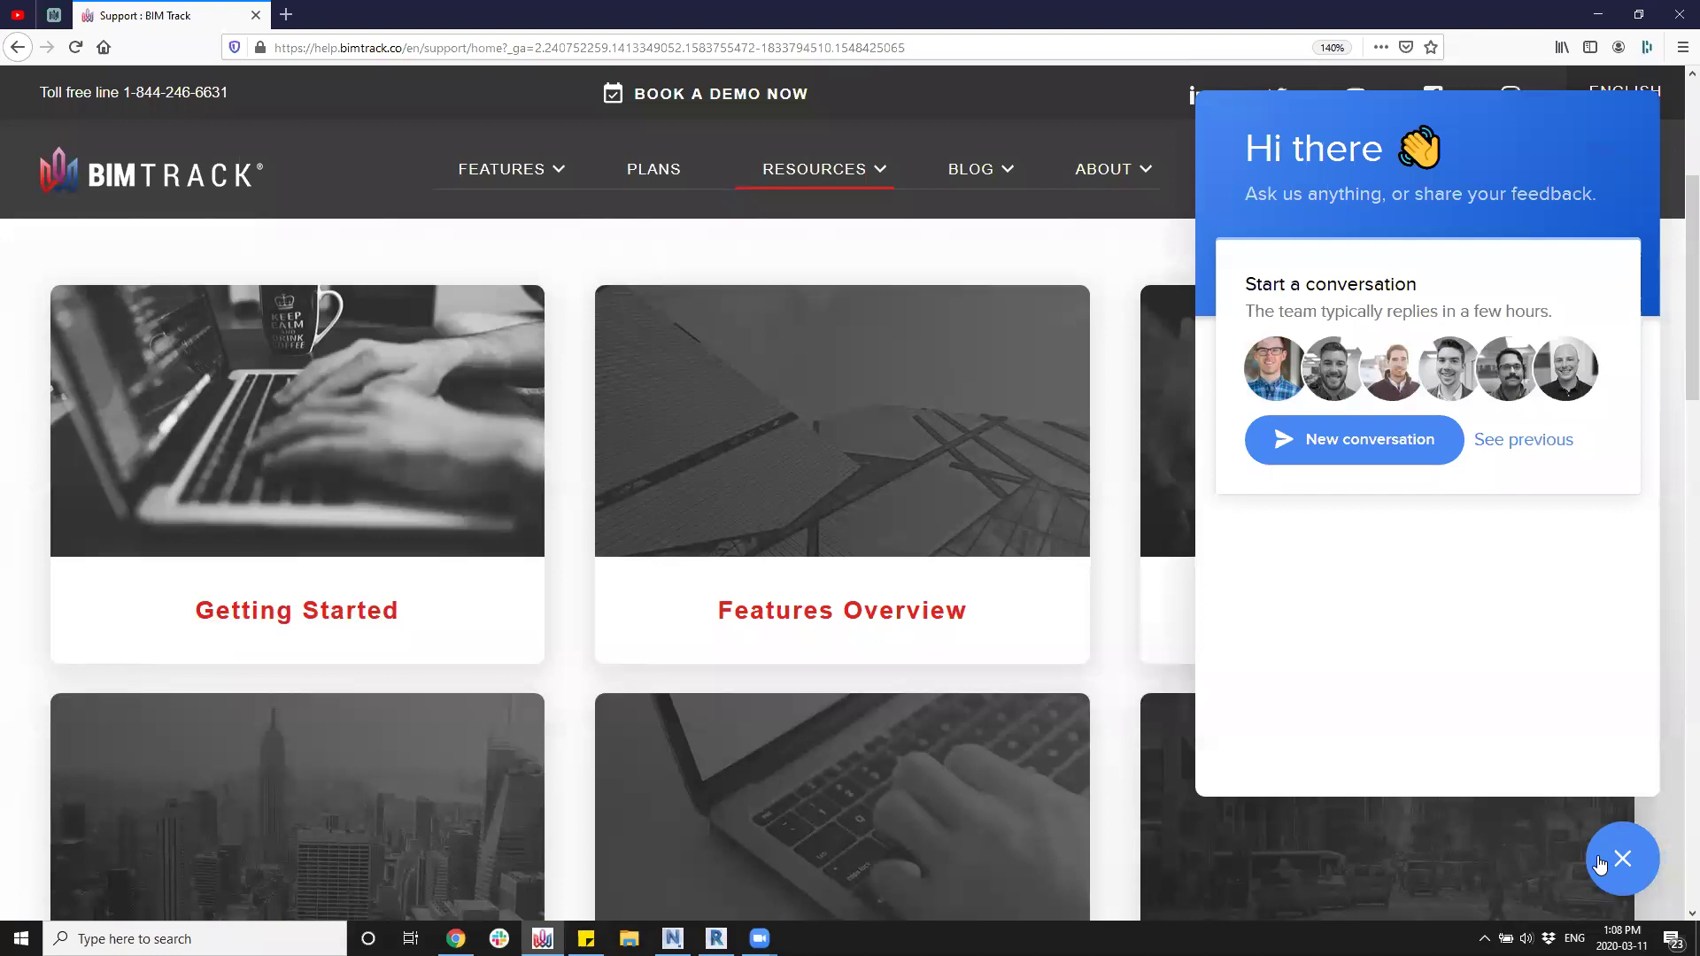
left_click(1331, 440)
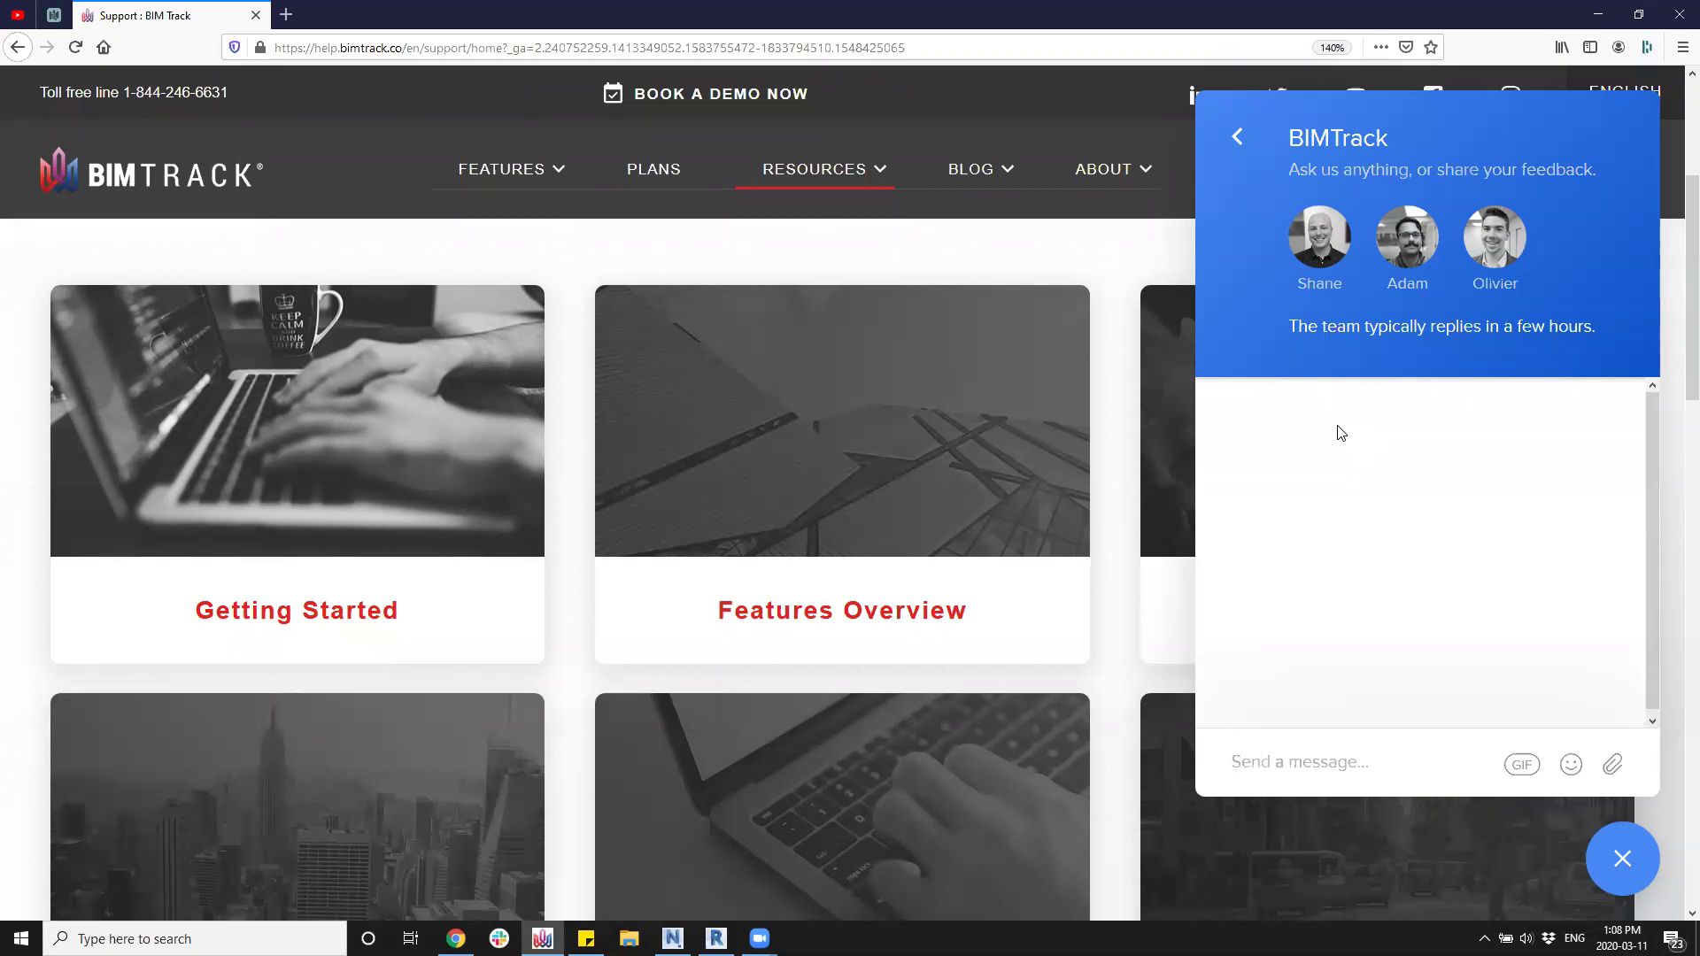
left_click(1594, 866)
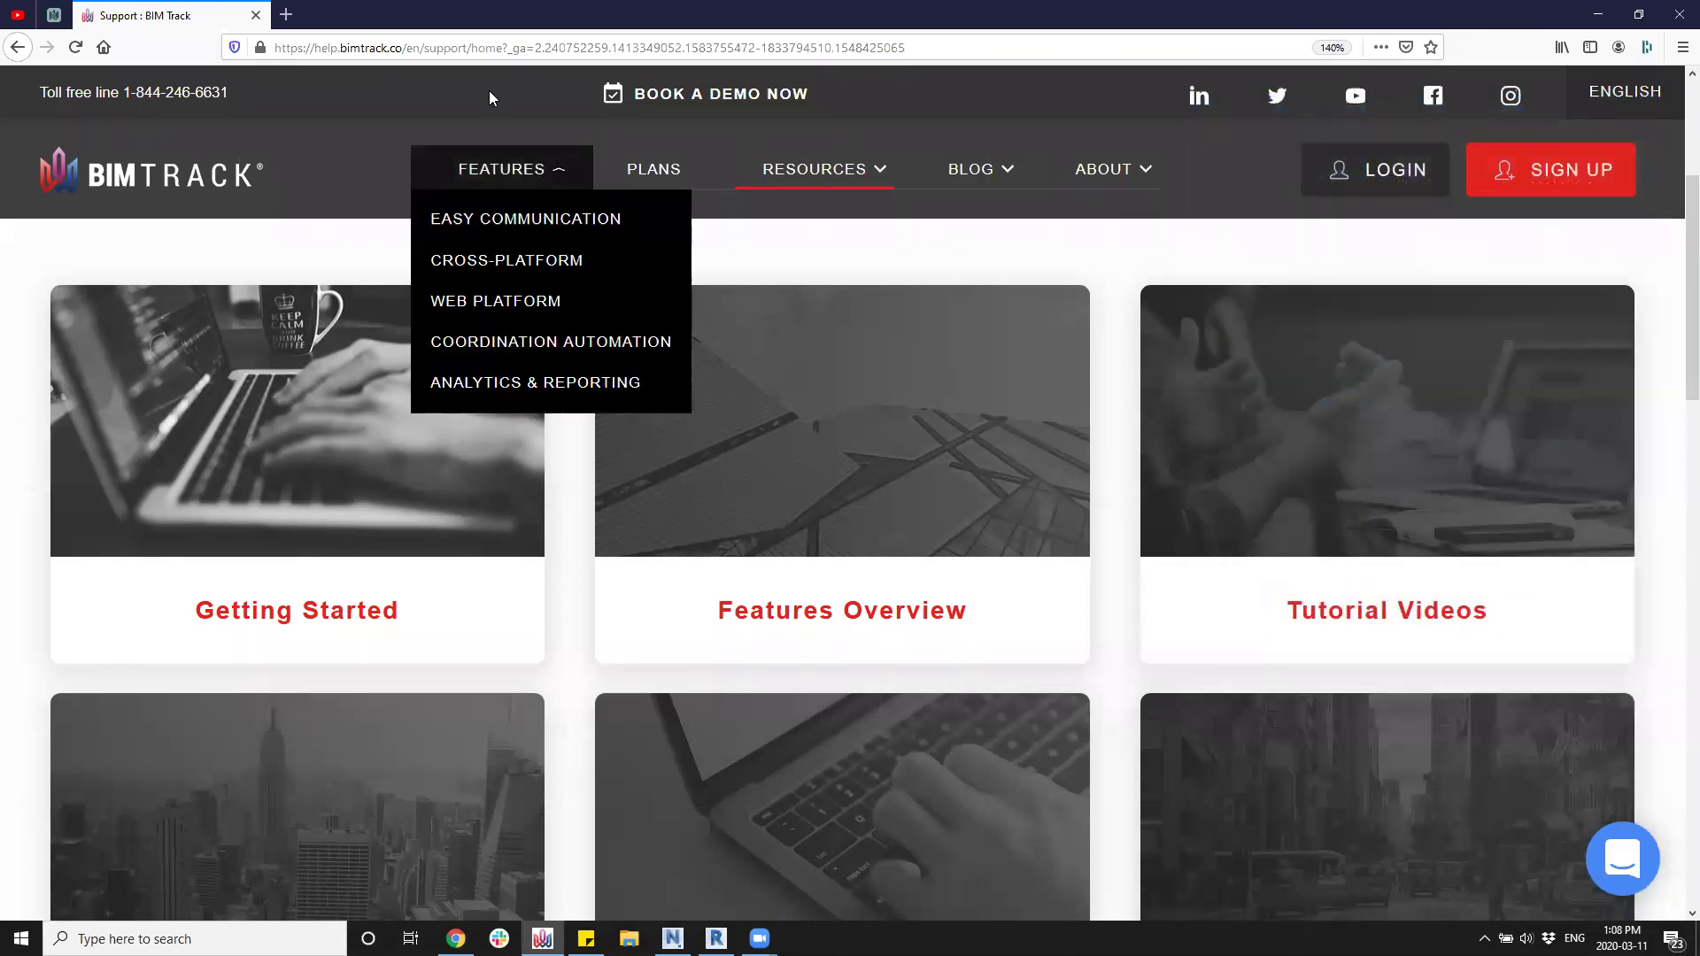
Log in to the bimtrackcsteam hub and open the Car Dealership - CS Team project.
key("alt+Left")
left_click(1428, 157)
left_click(1458, 218)
left_click(908, 408)
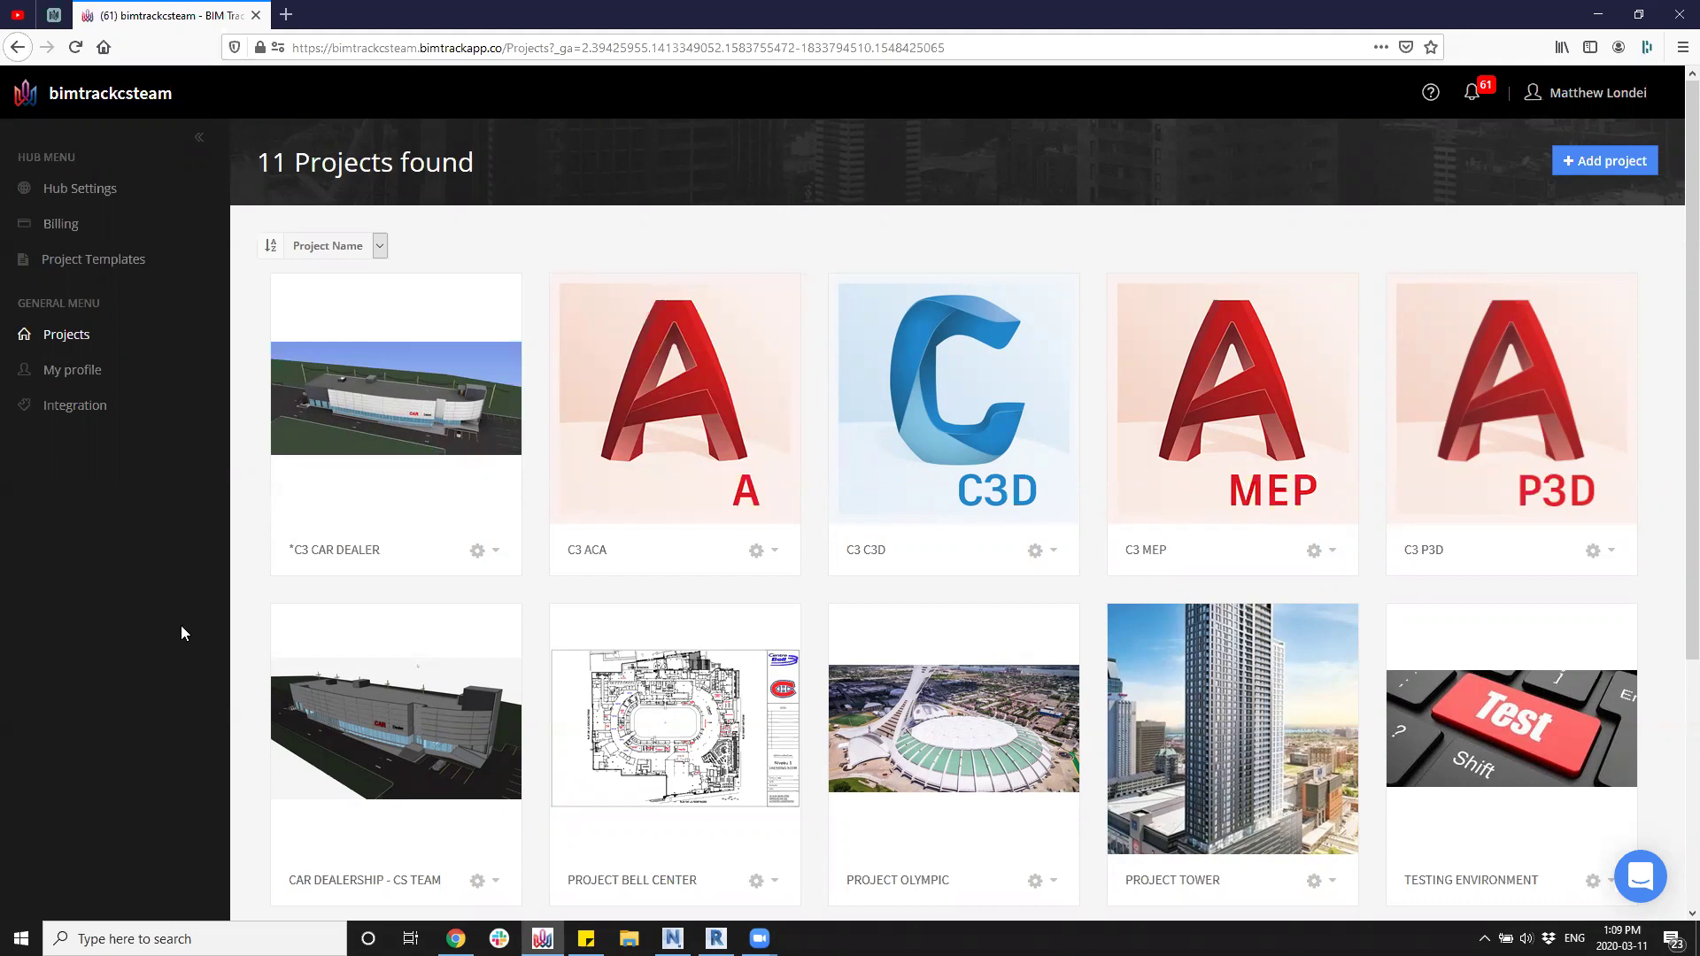
mouse_move(334, 744)
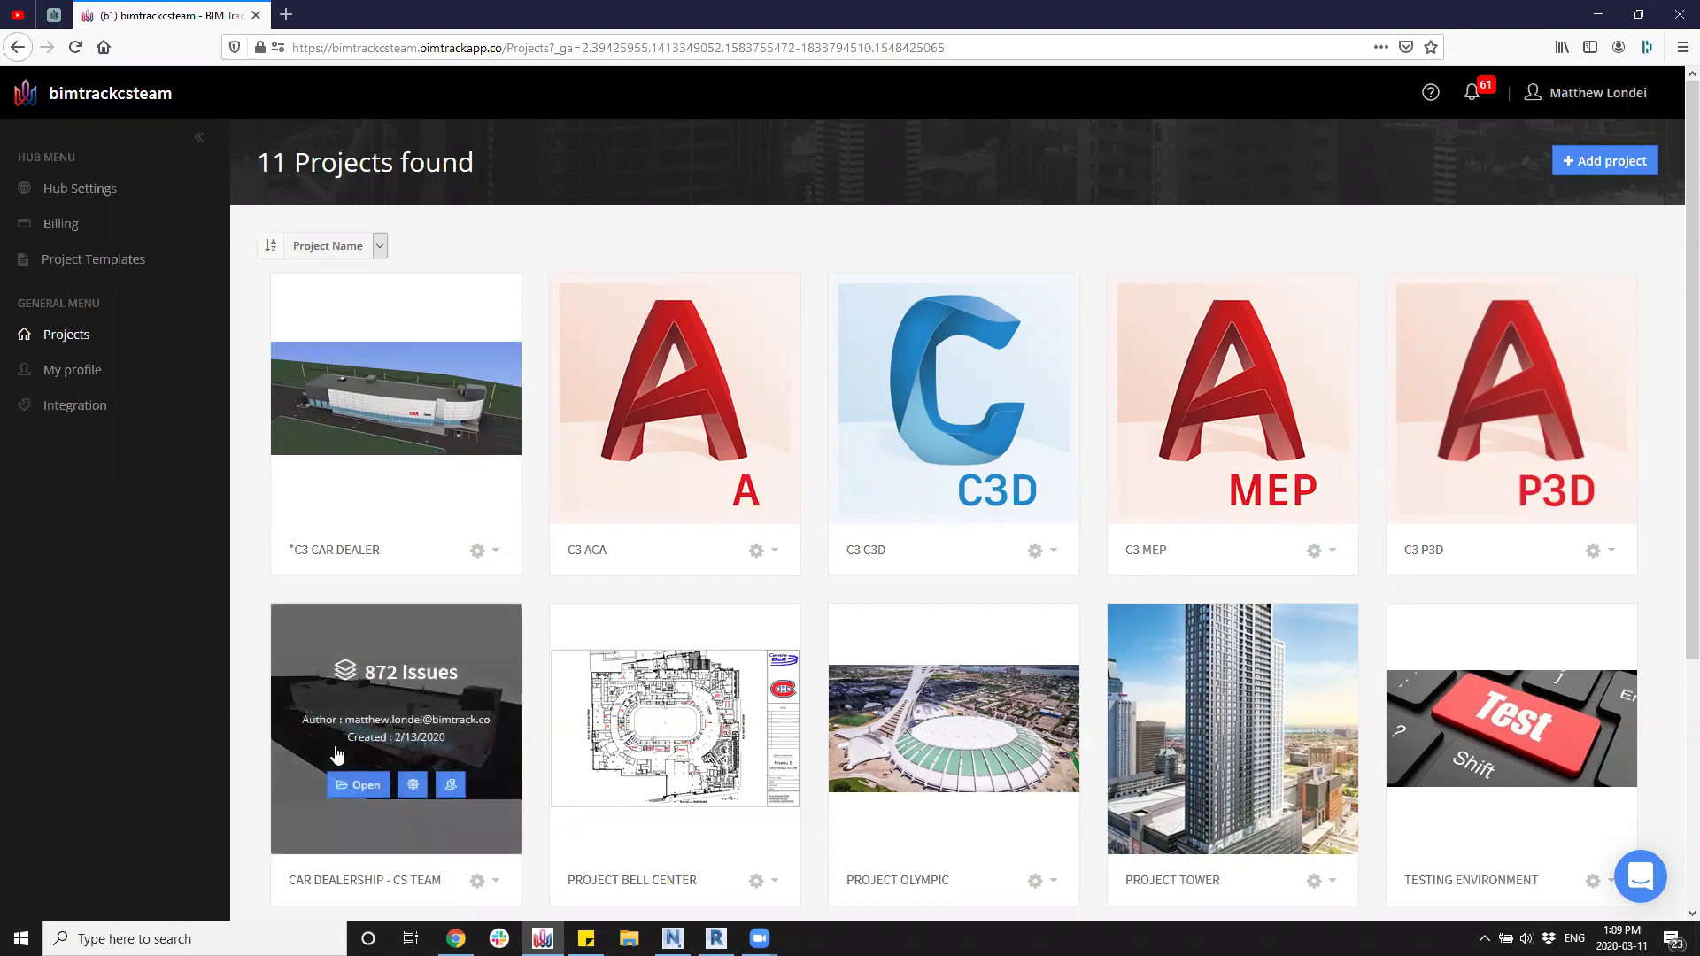
left_click(379, 682)
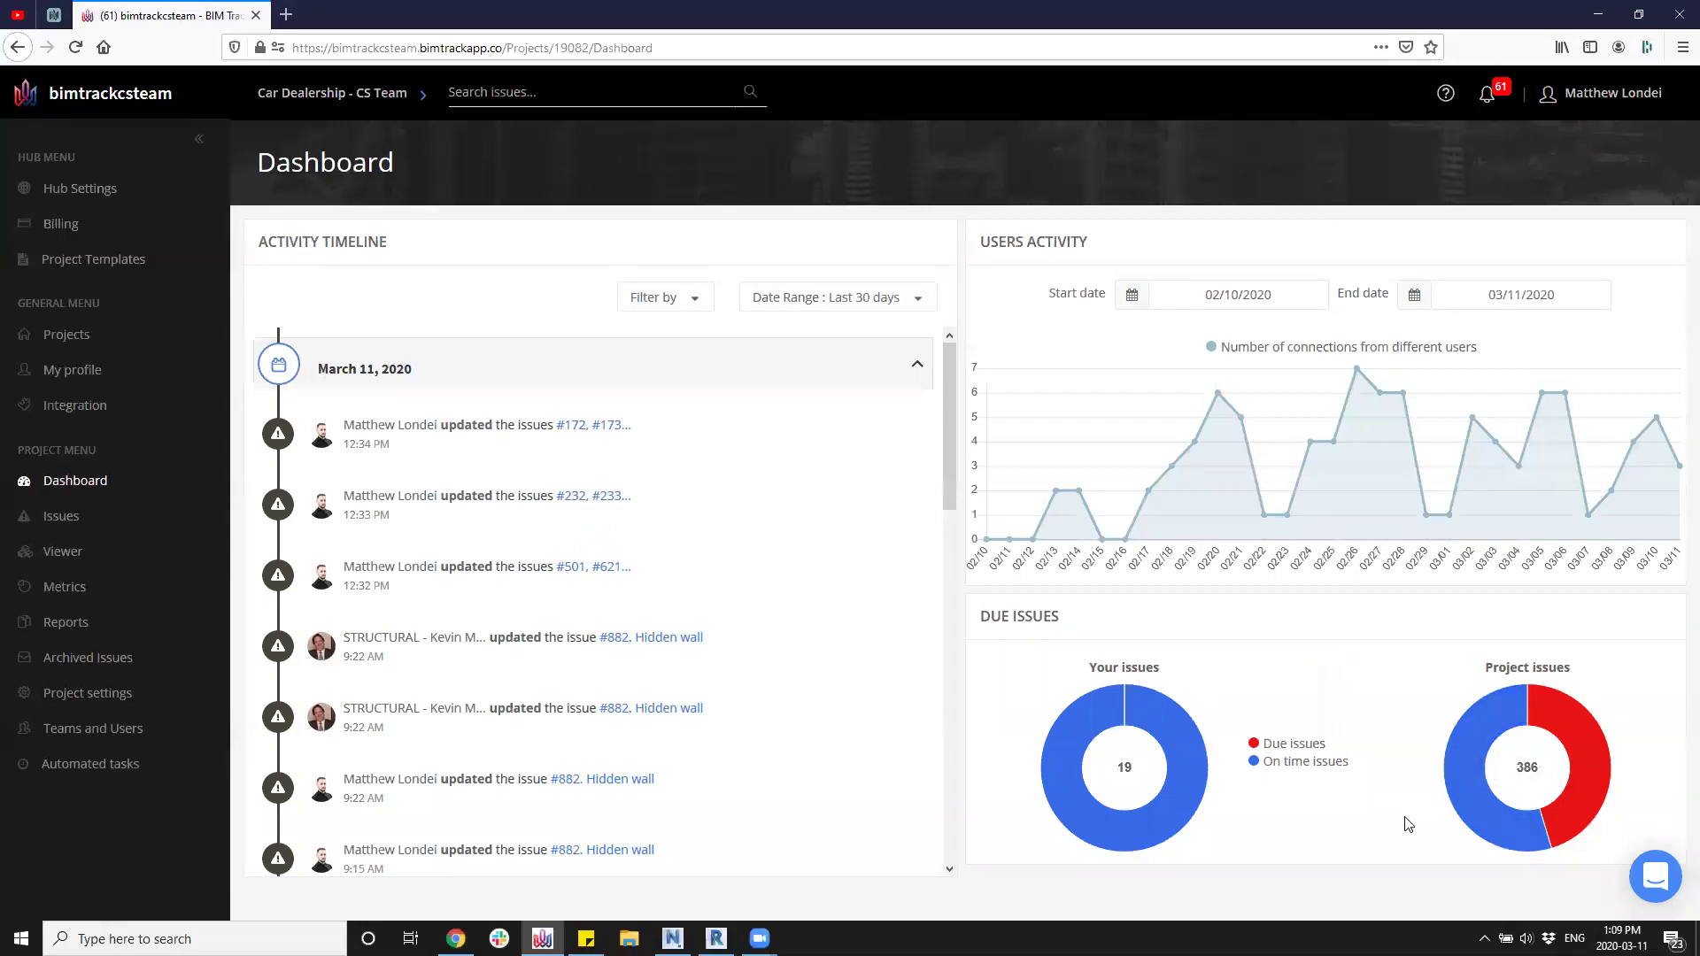
Check the project's archived issues and its issues list, then return to the dashboard.
left_click(127, 663)
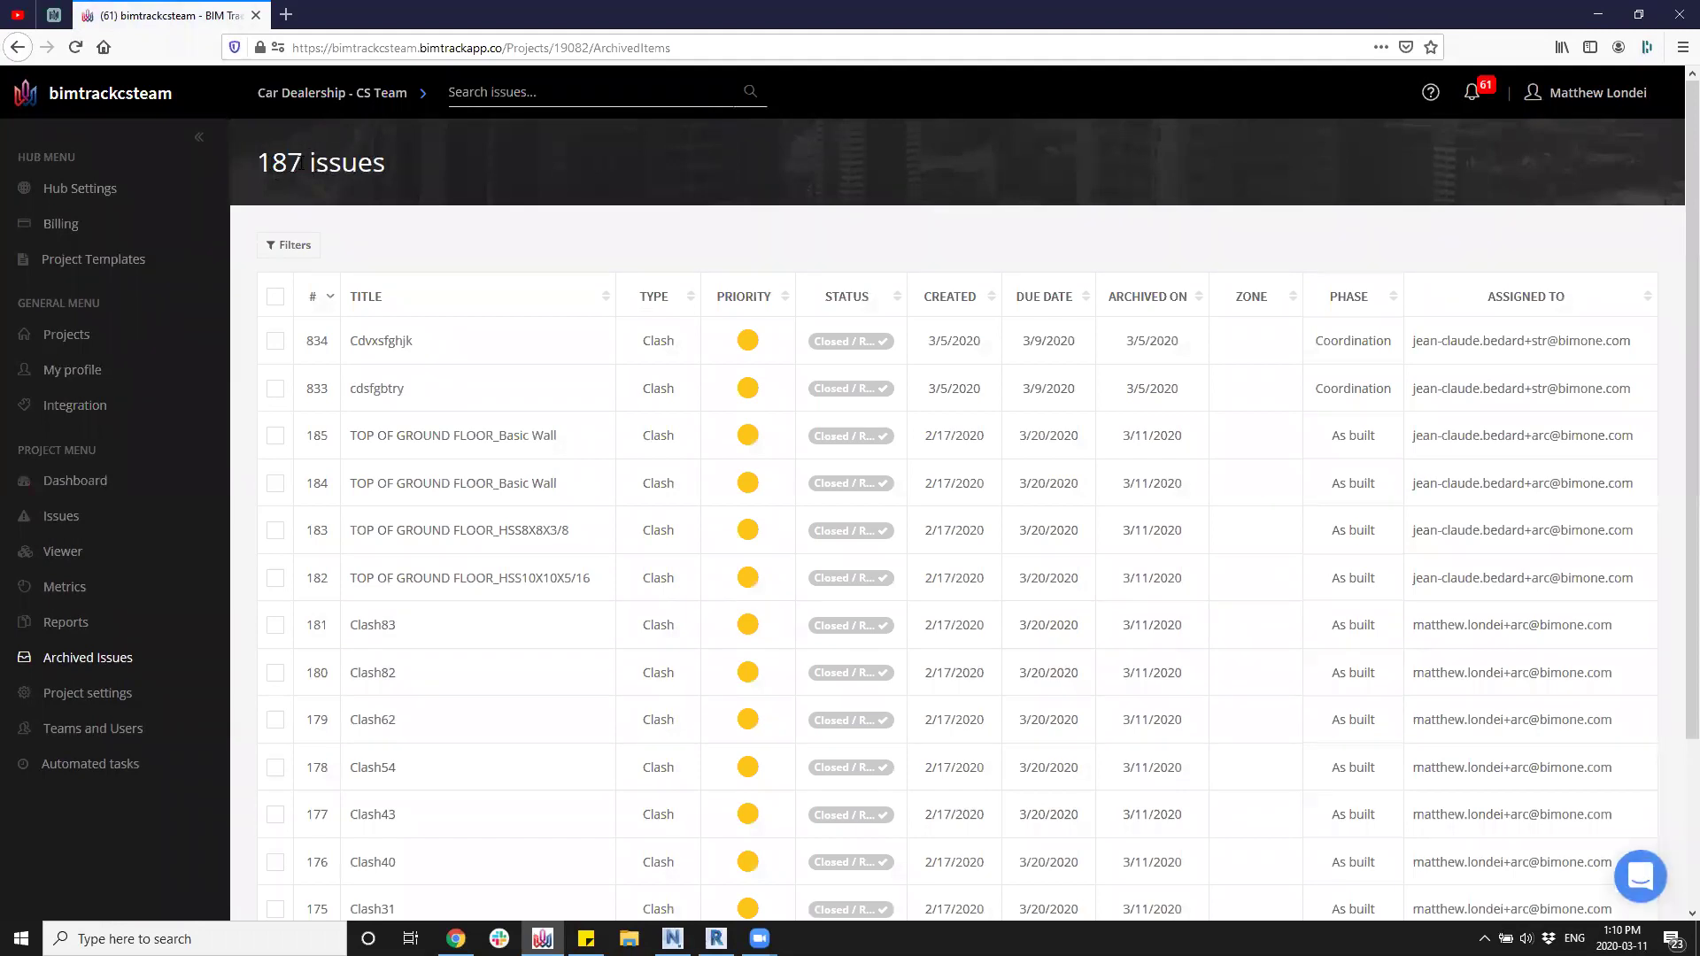
left_click(62, 523)
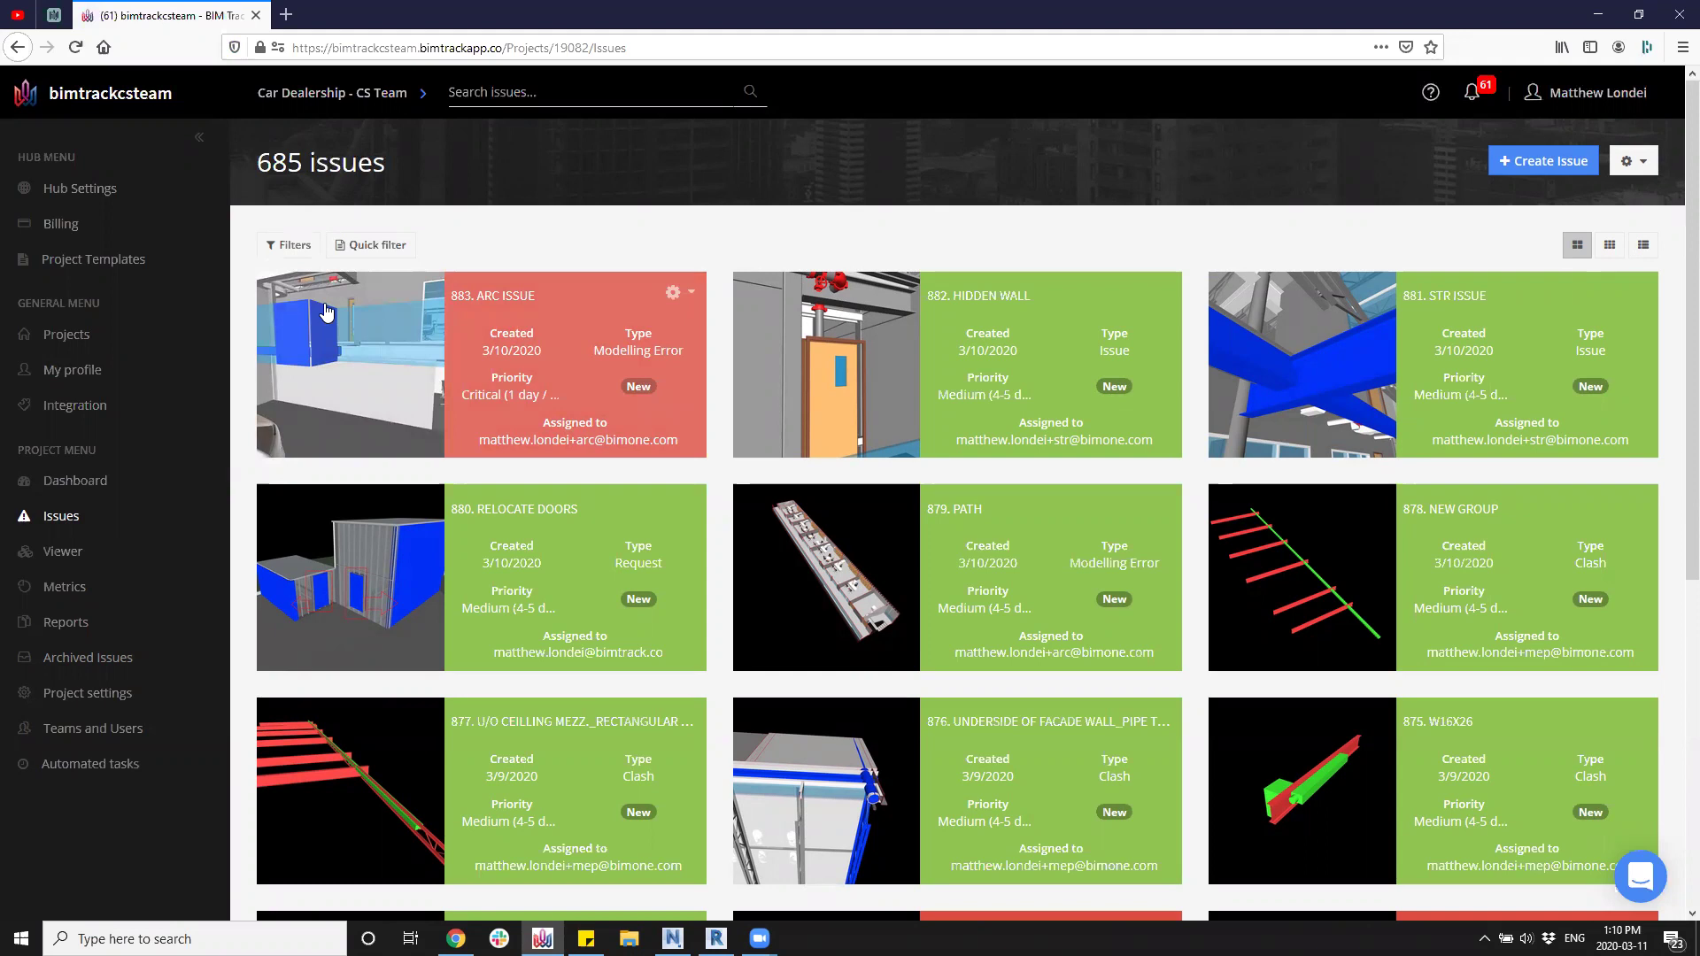
left_click(80, 482)
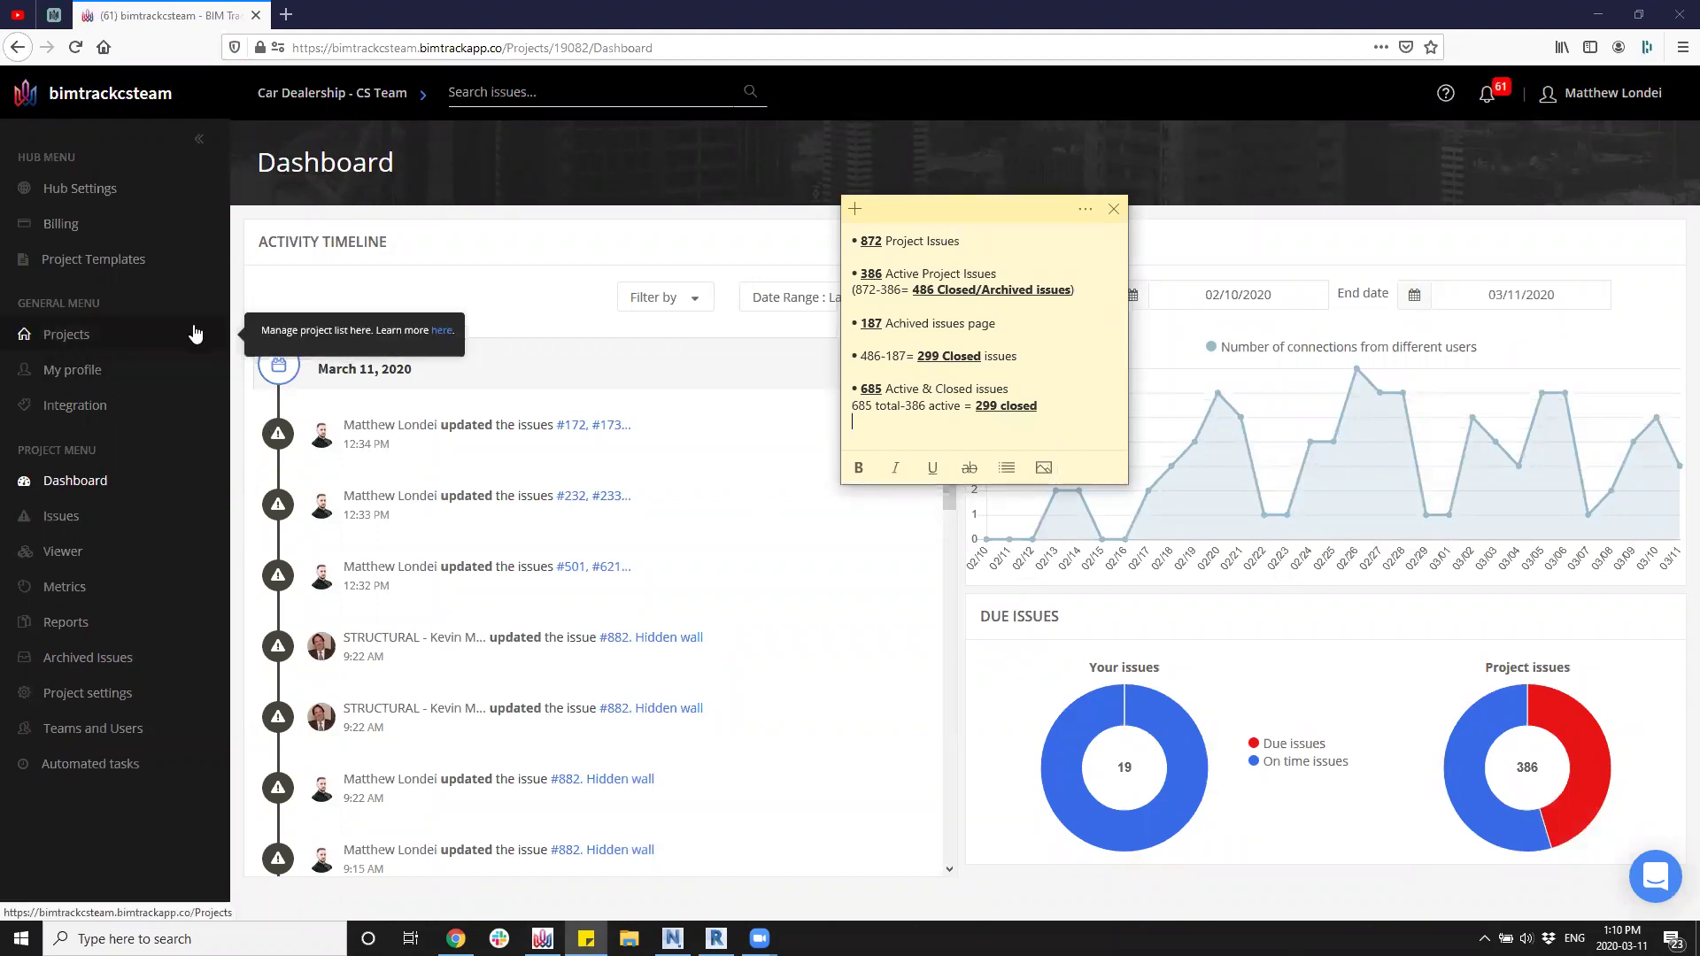
Review the sticky note's calculations for closed/archived issues, archived issues and closed issues, highlighting each relevant line.
left_click(972, 236)
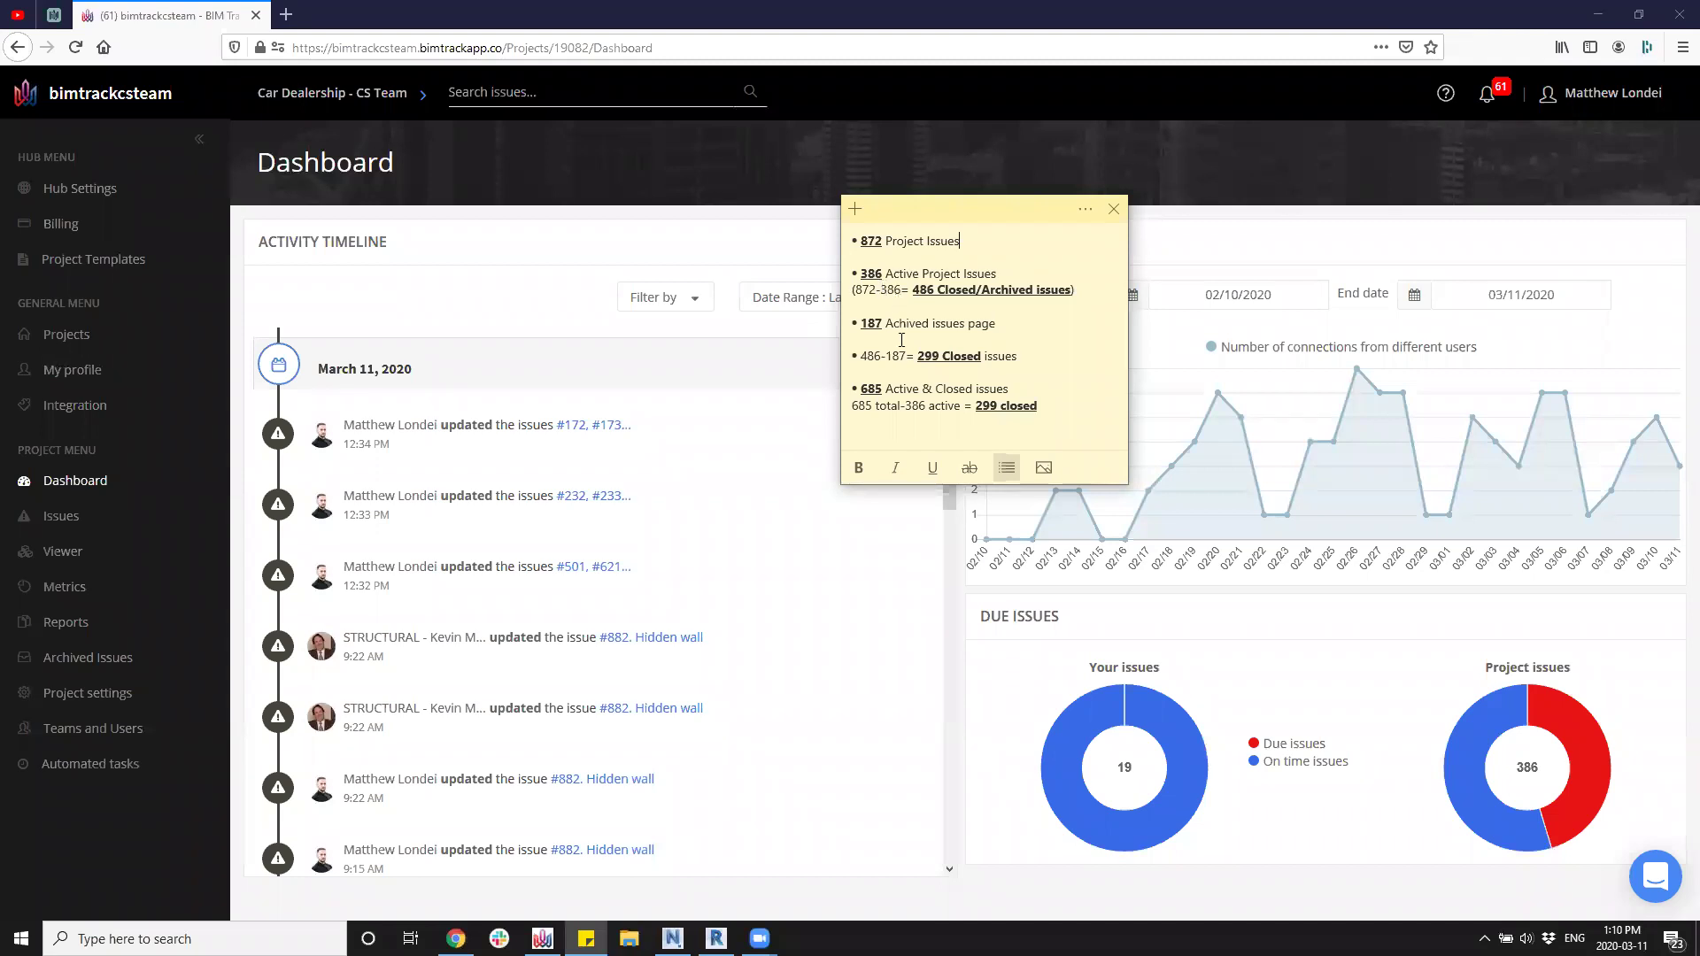
left_click_drag(914, 296, 1073, 283)
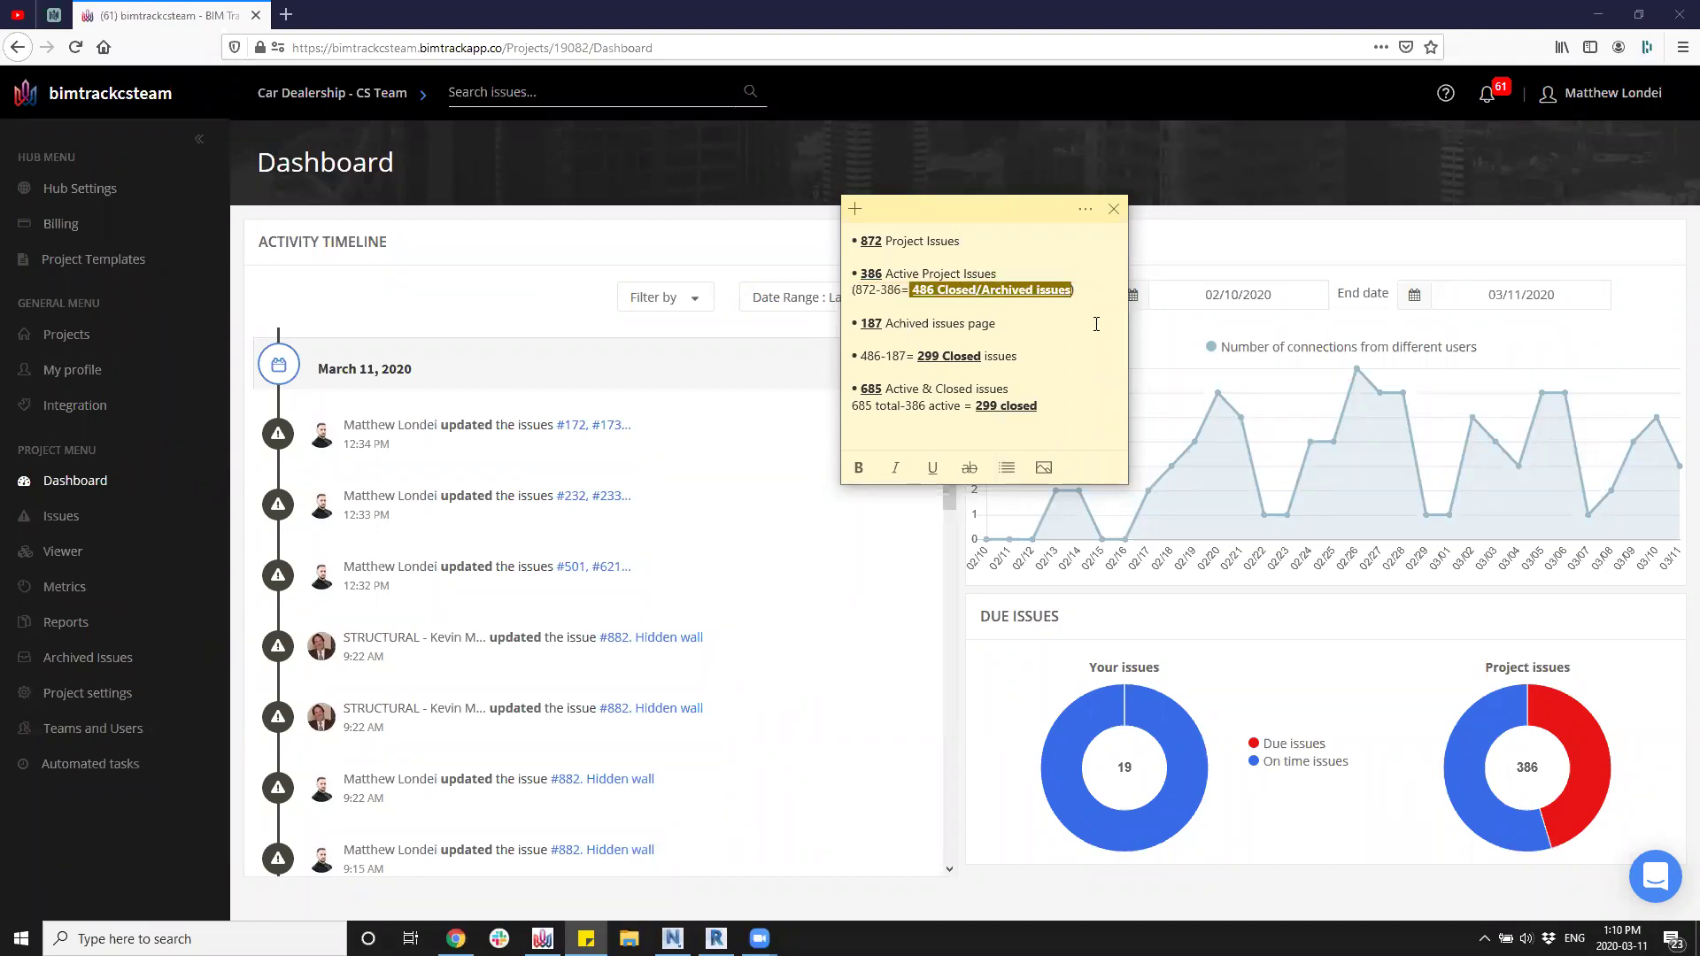
left_click(1096, 324)
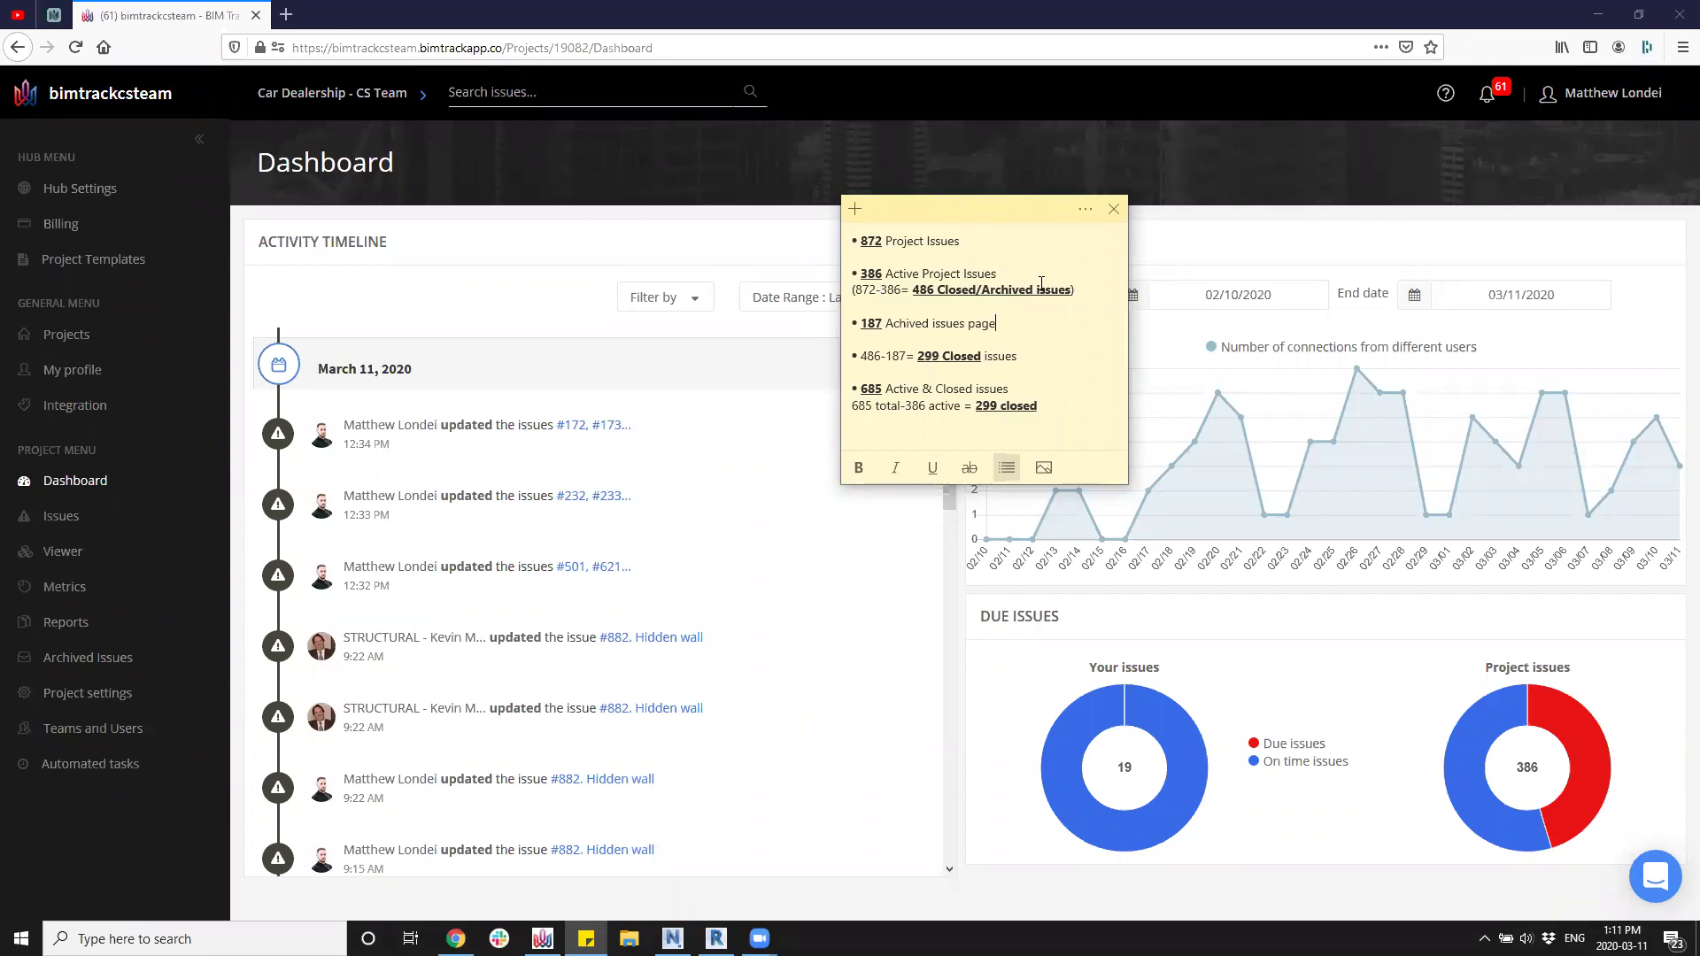
left_click_drag(1022, 322, 855, 316)
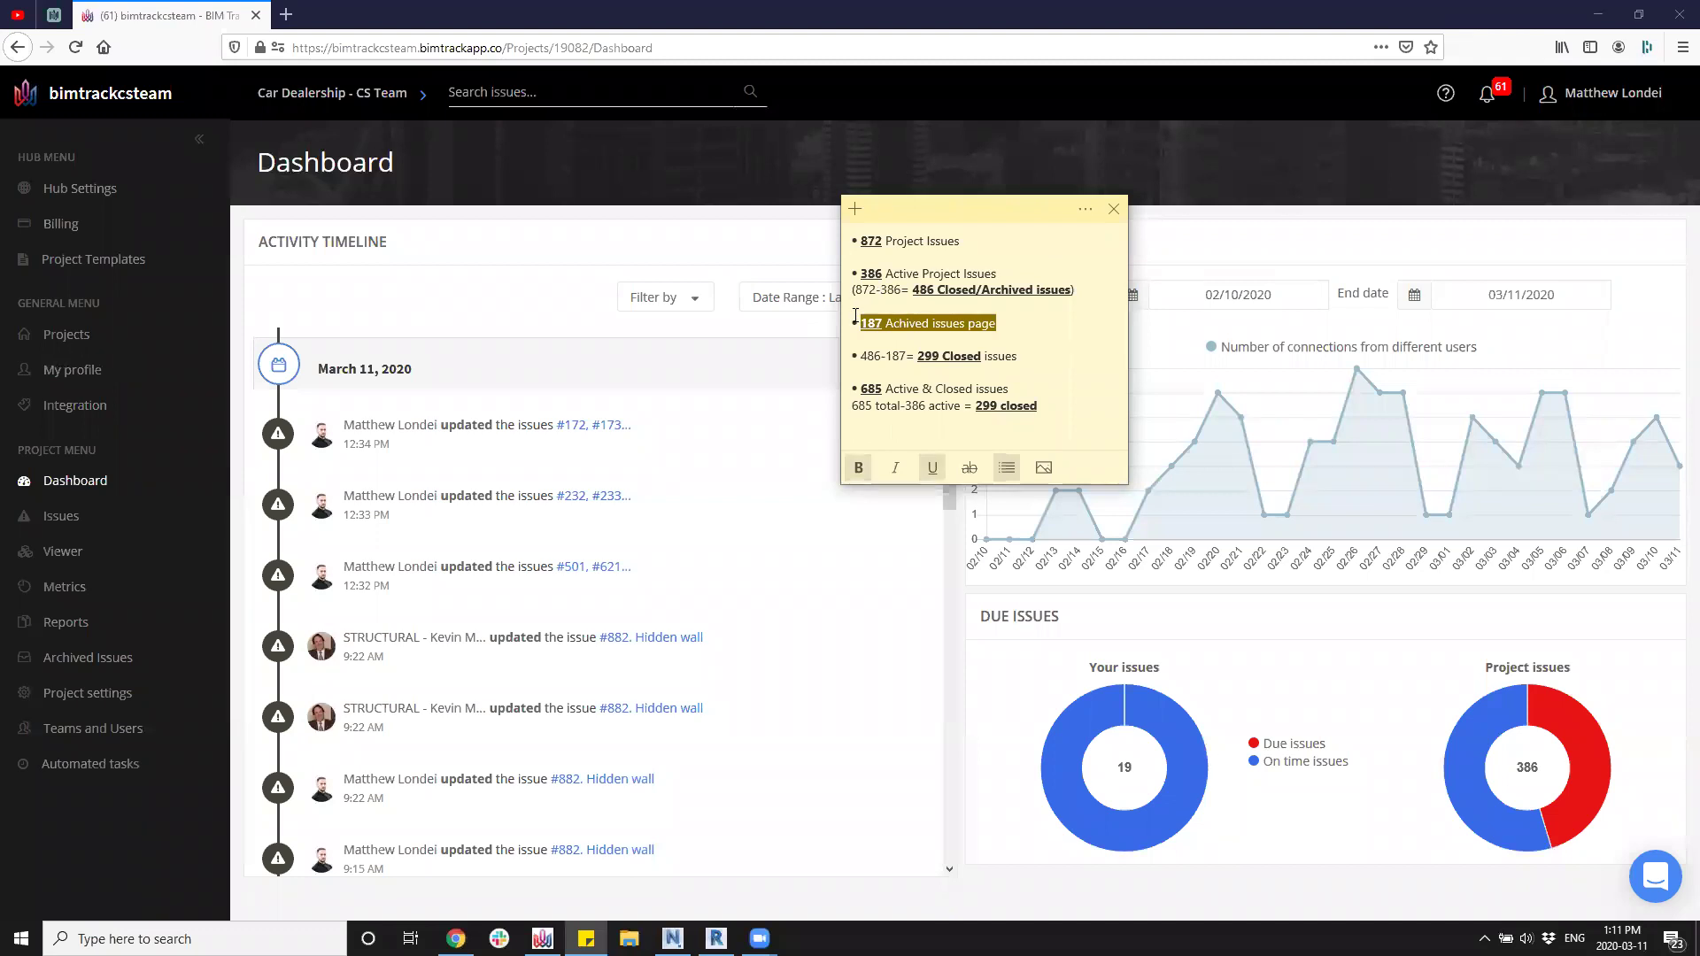
left_click(854, 339)
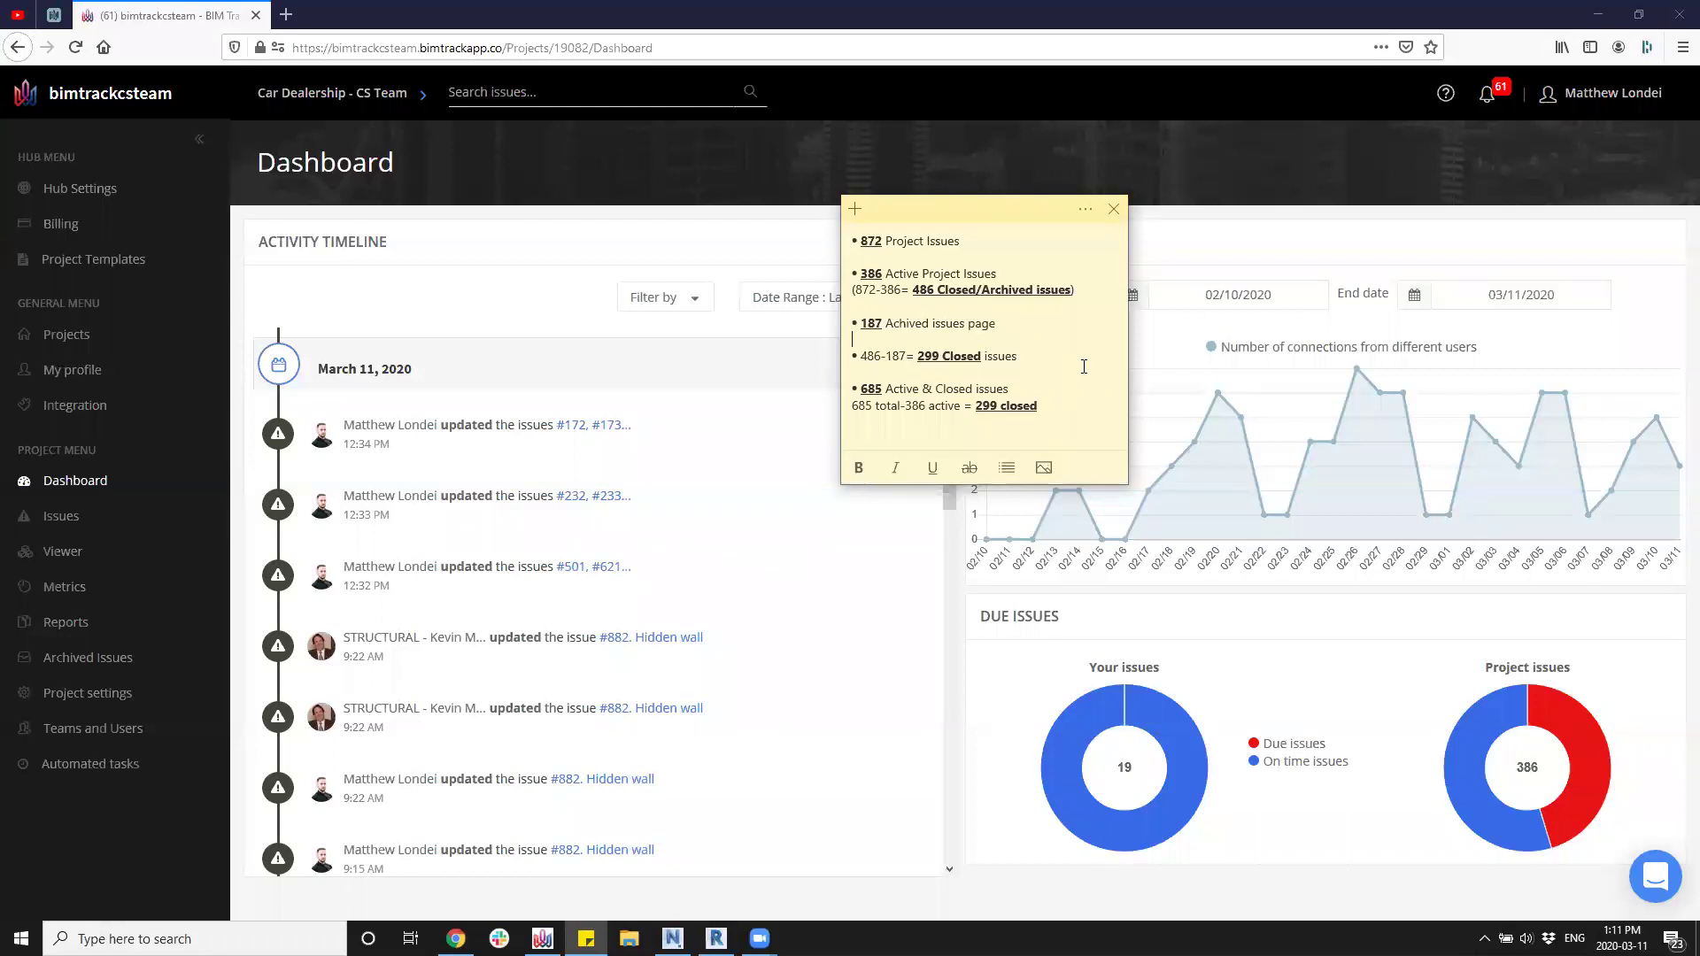
left_click_drag(1021, 356, 914, 356)
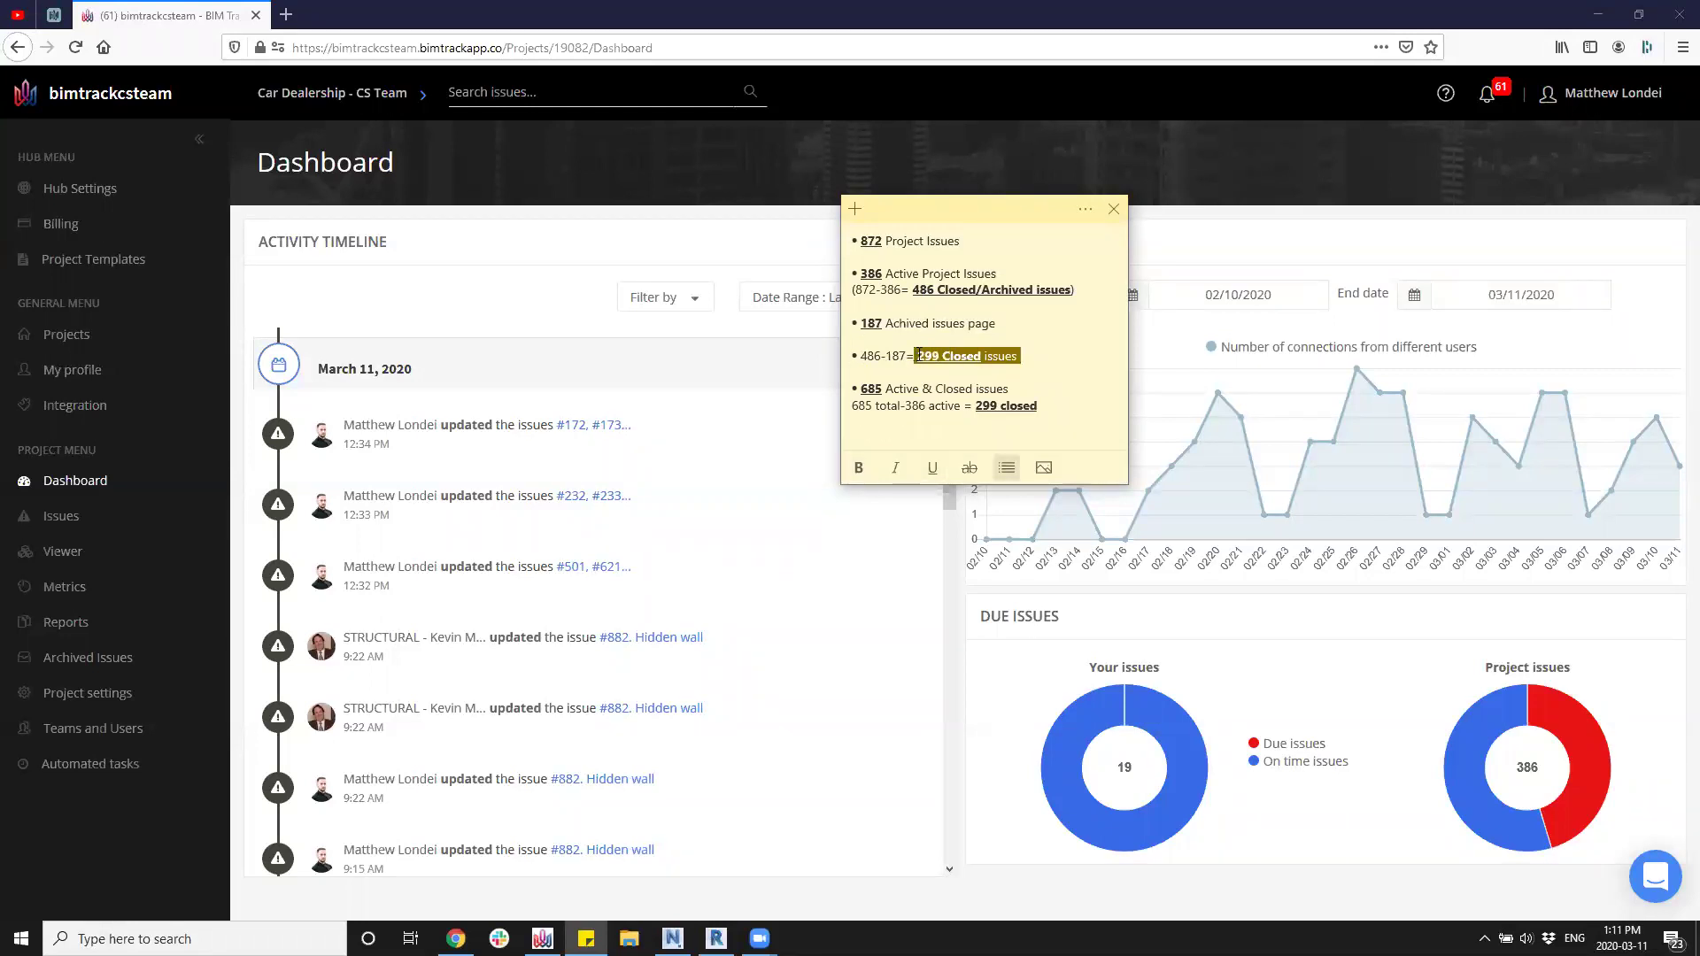
left_click(1031, 371)
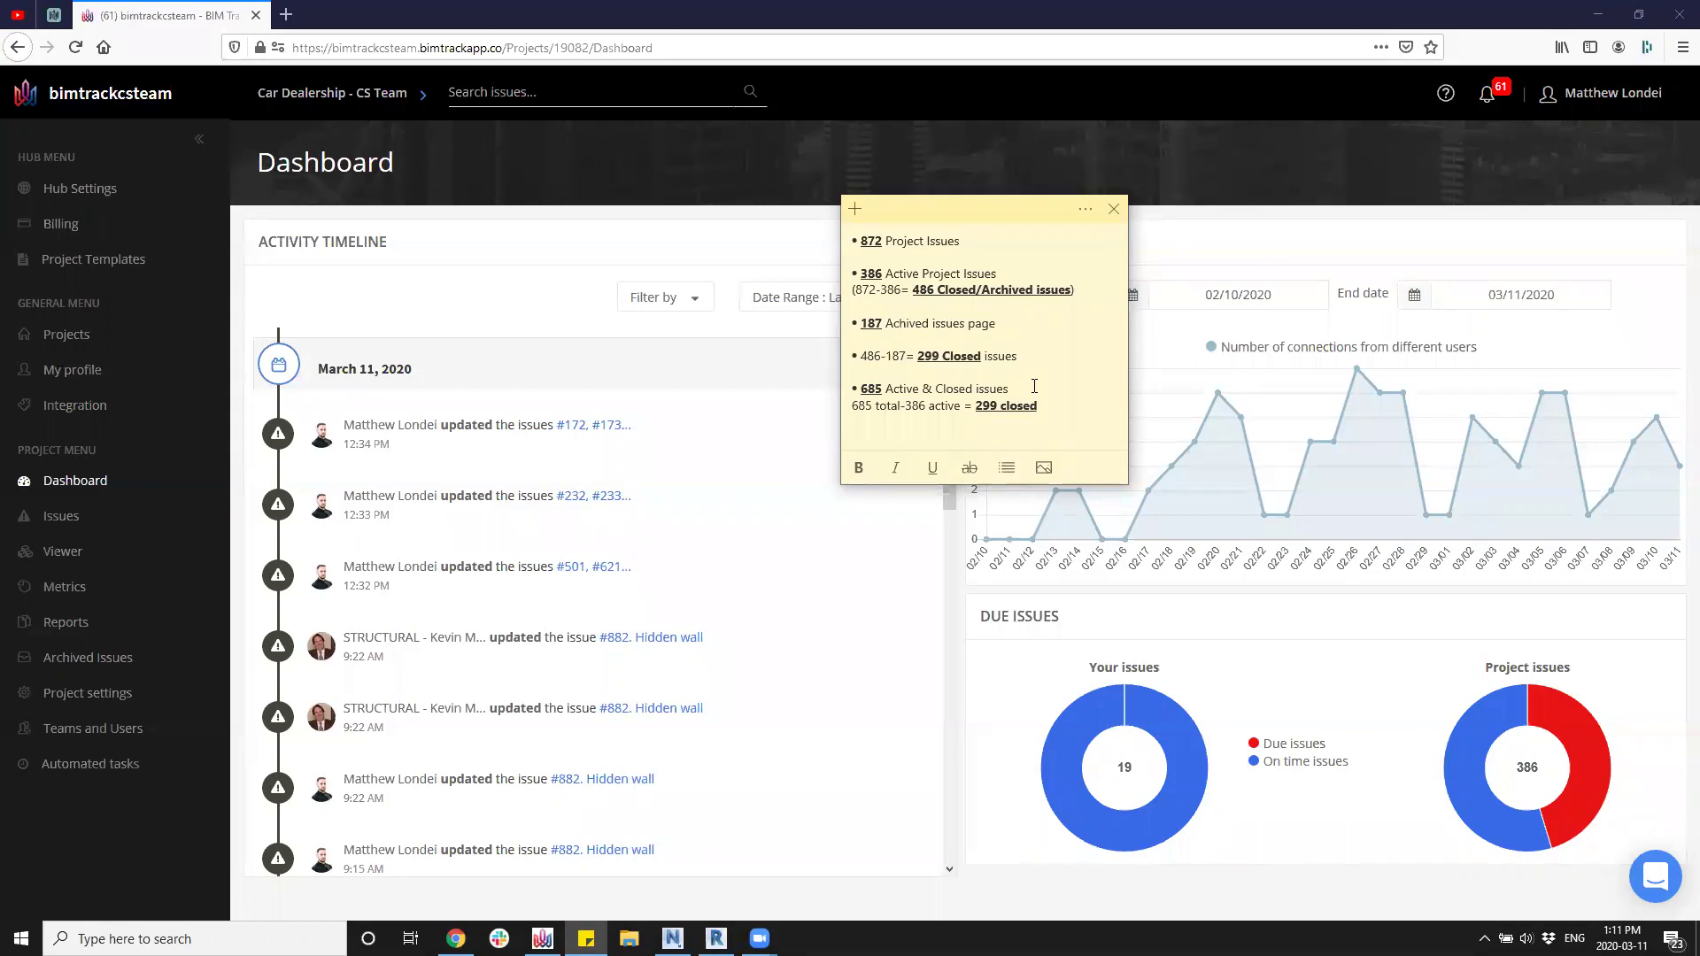
Open the project's issues list, compare its total with the Sticky Notes tally and move the note out of view.
left_click(61, 517)
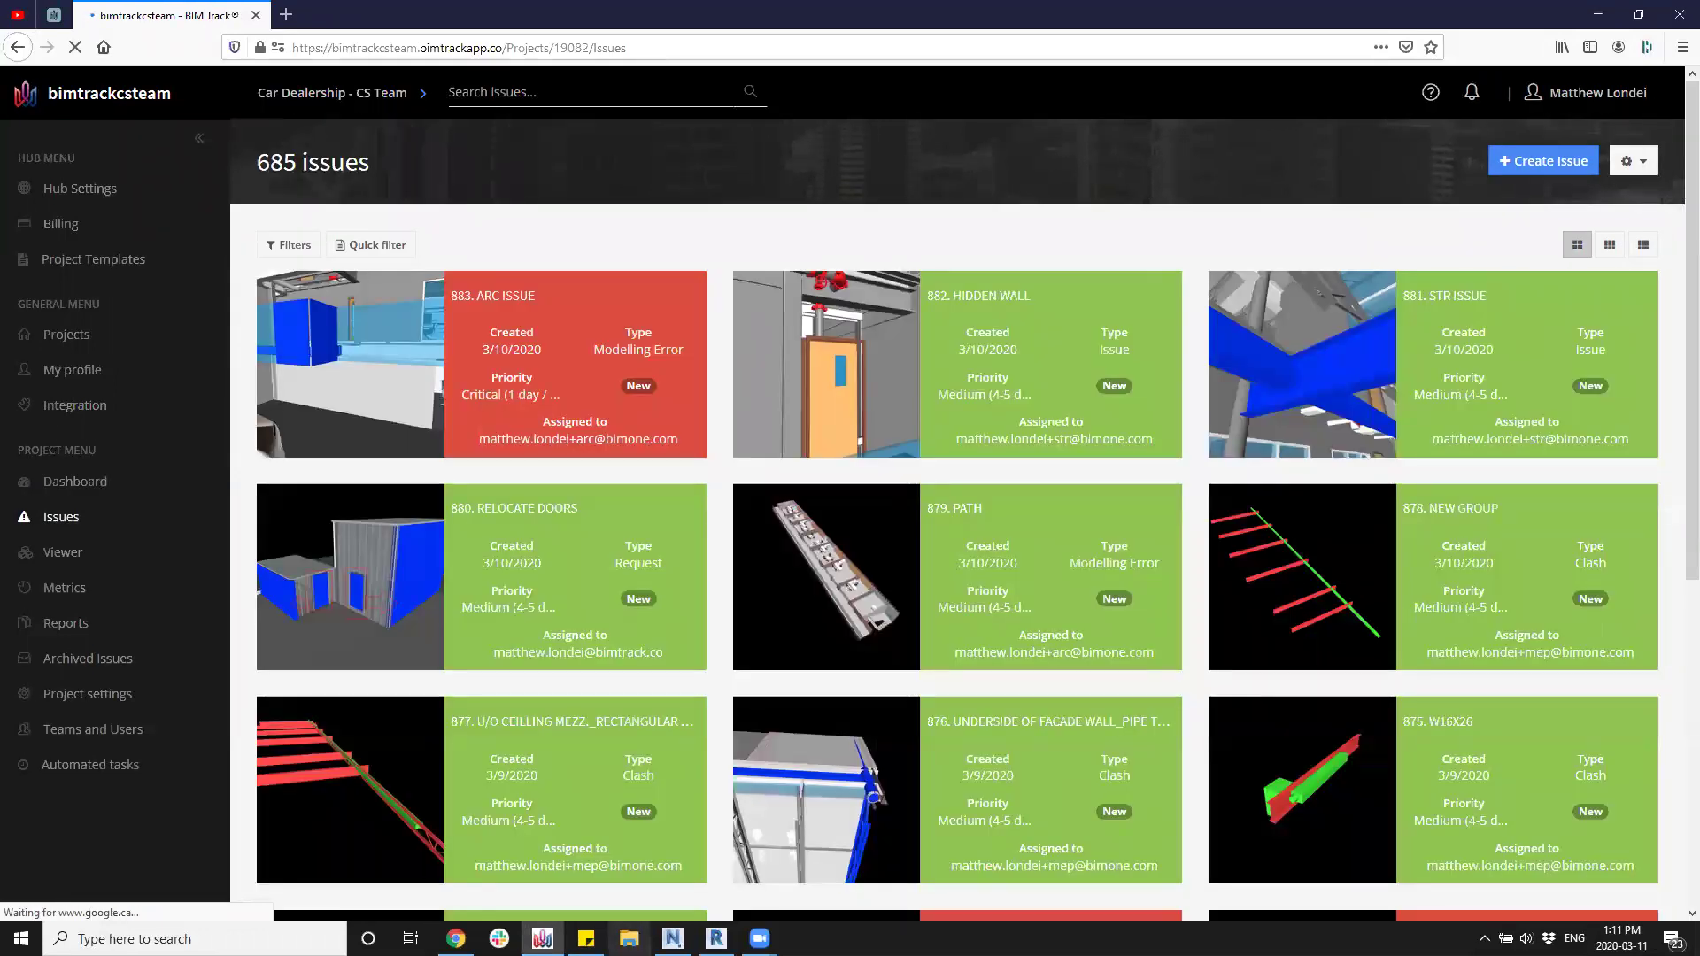
mouse_move(586, 939)
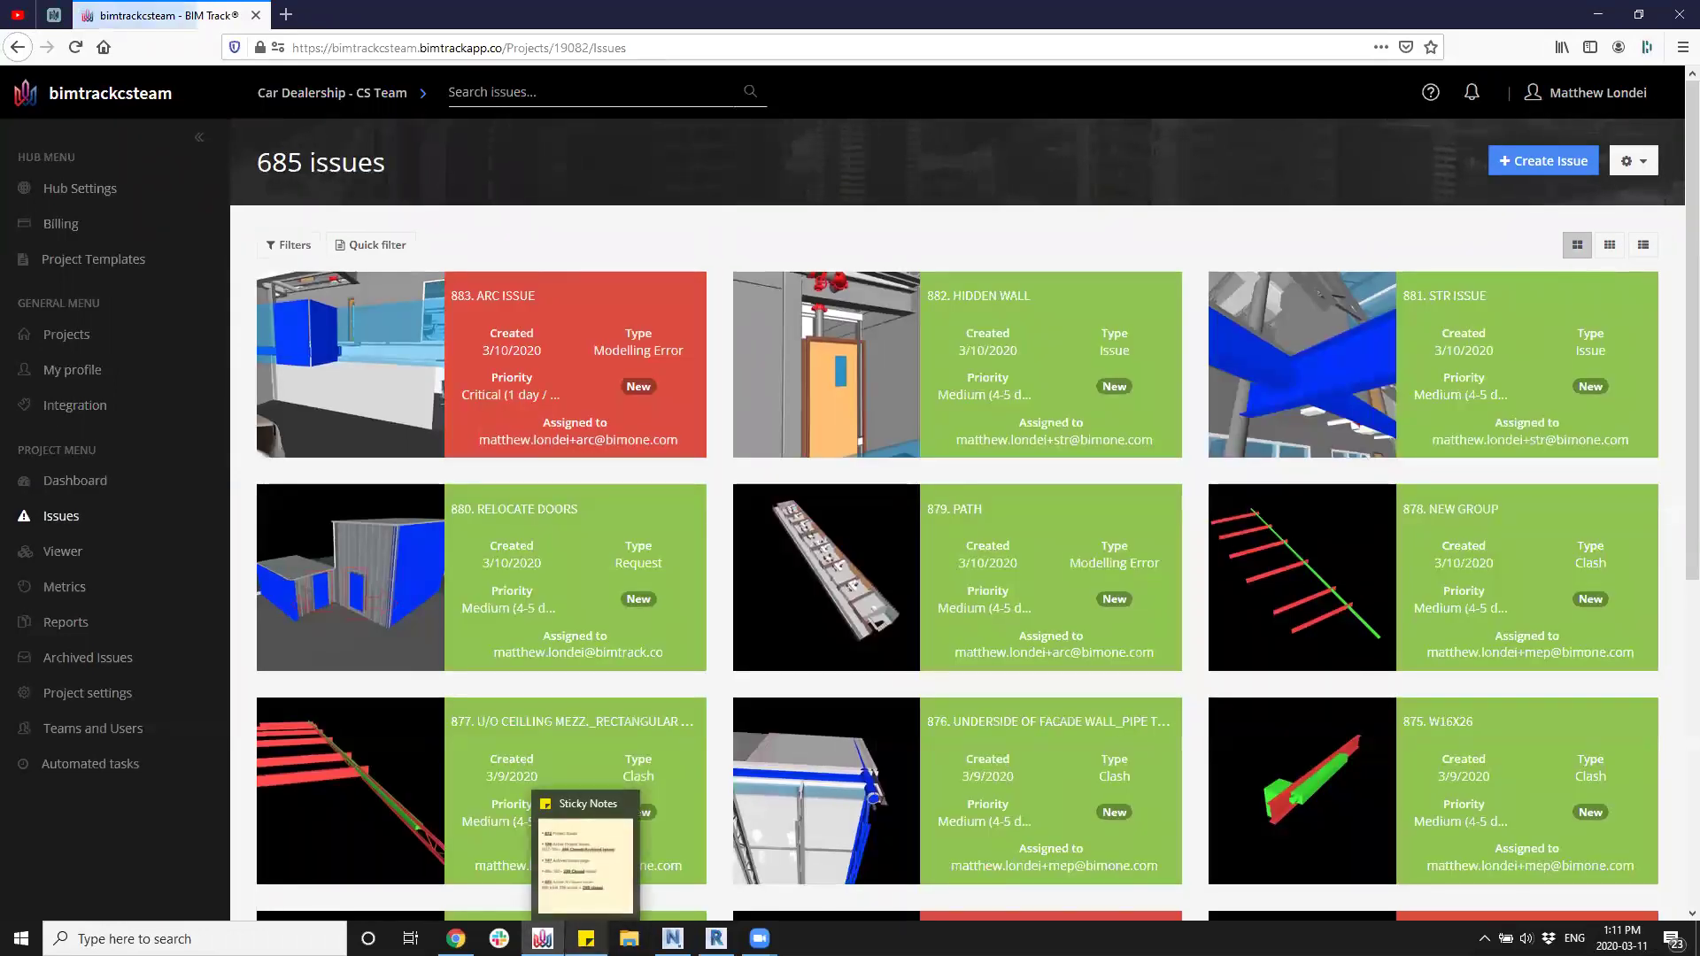
left_click(580, 855)
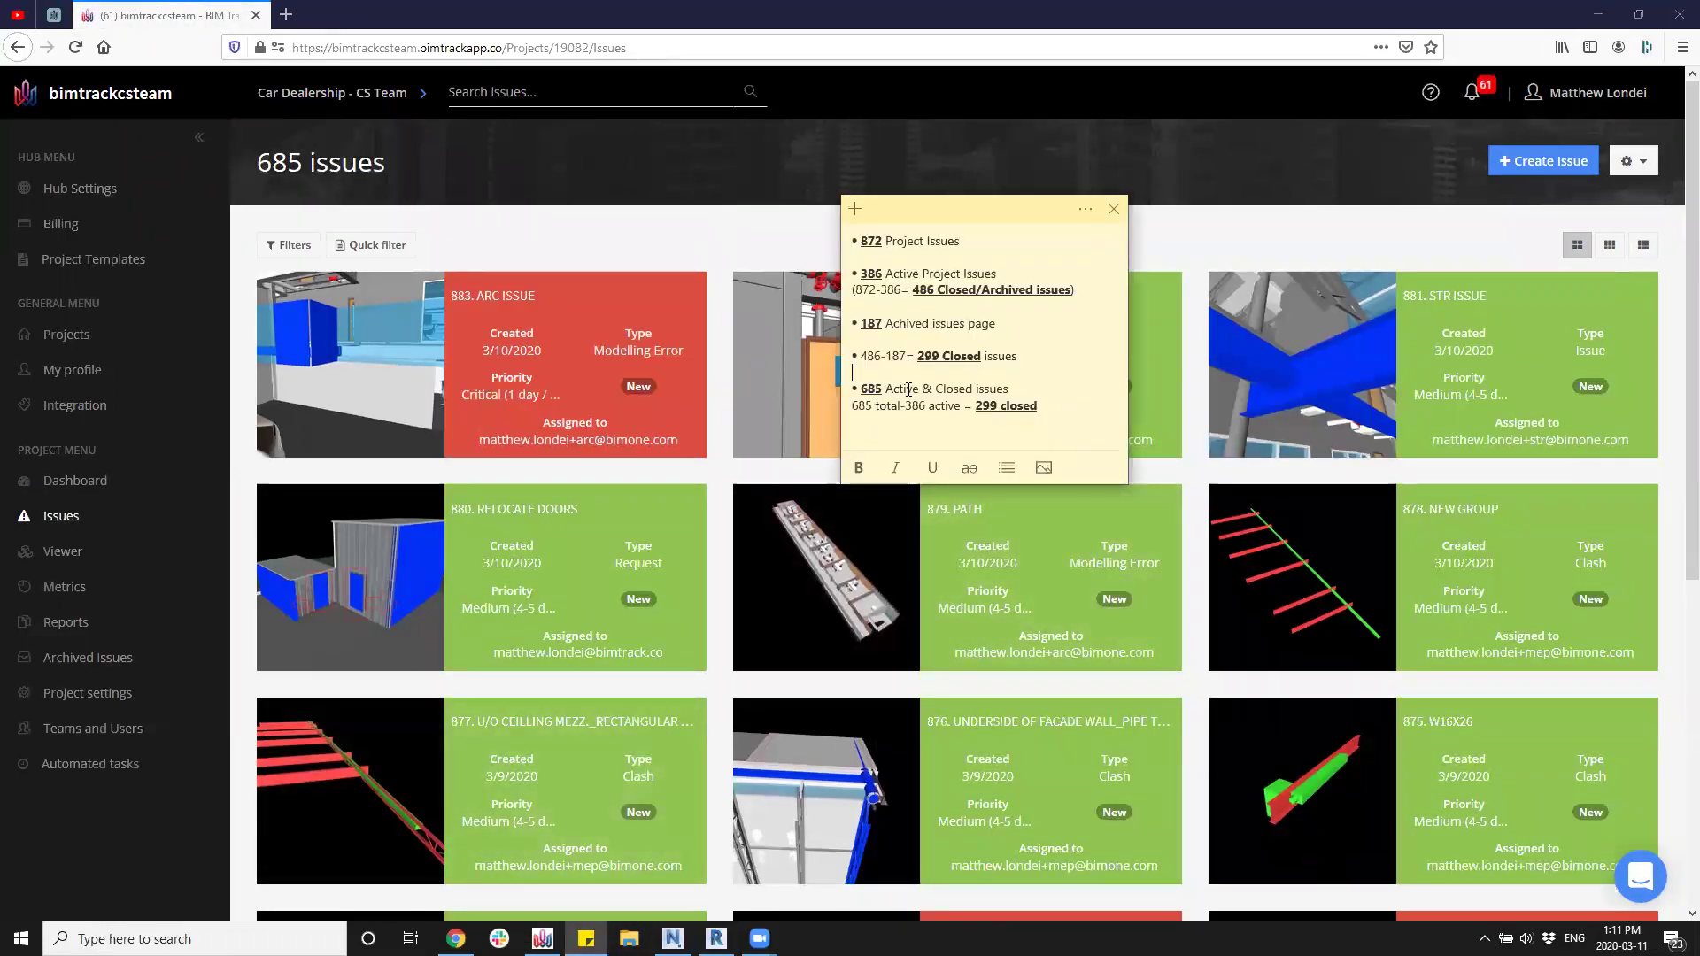
left_click(1045, 379)
left_click_drag(939, 222, 842, 0)
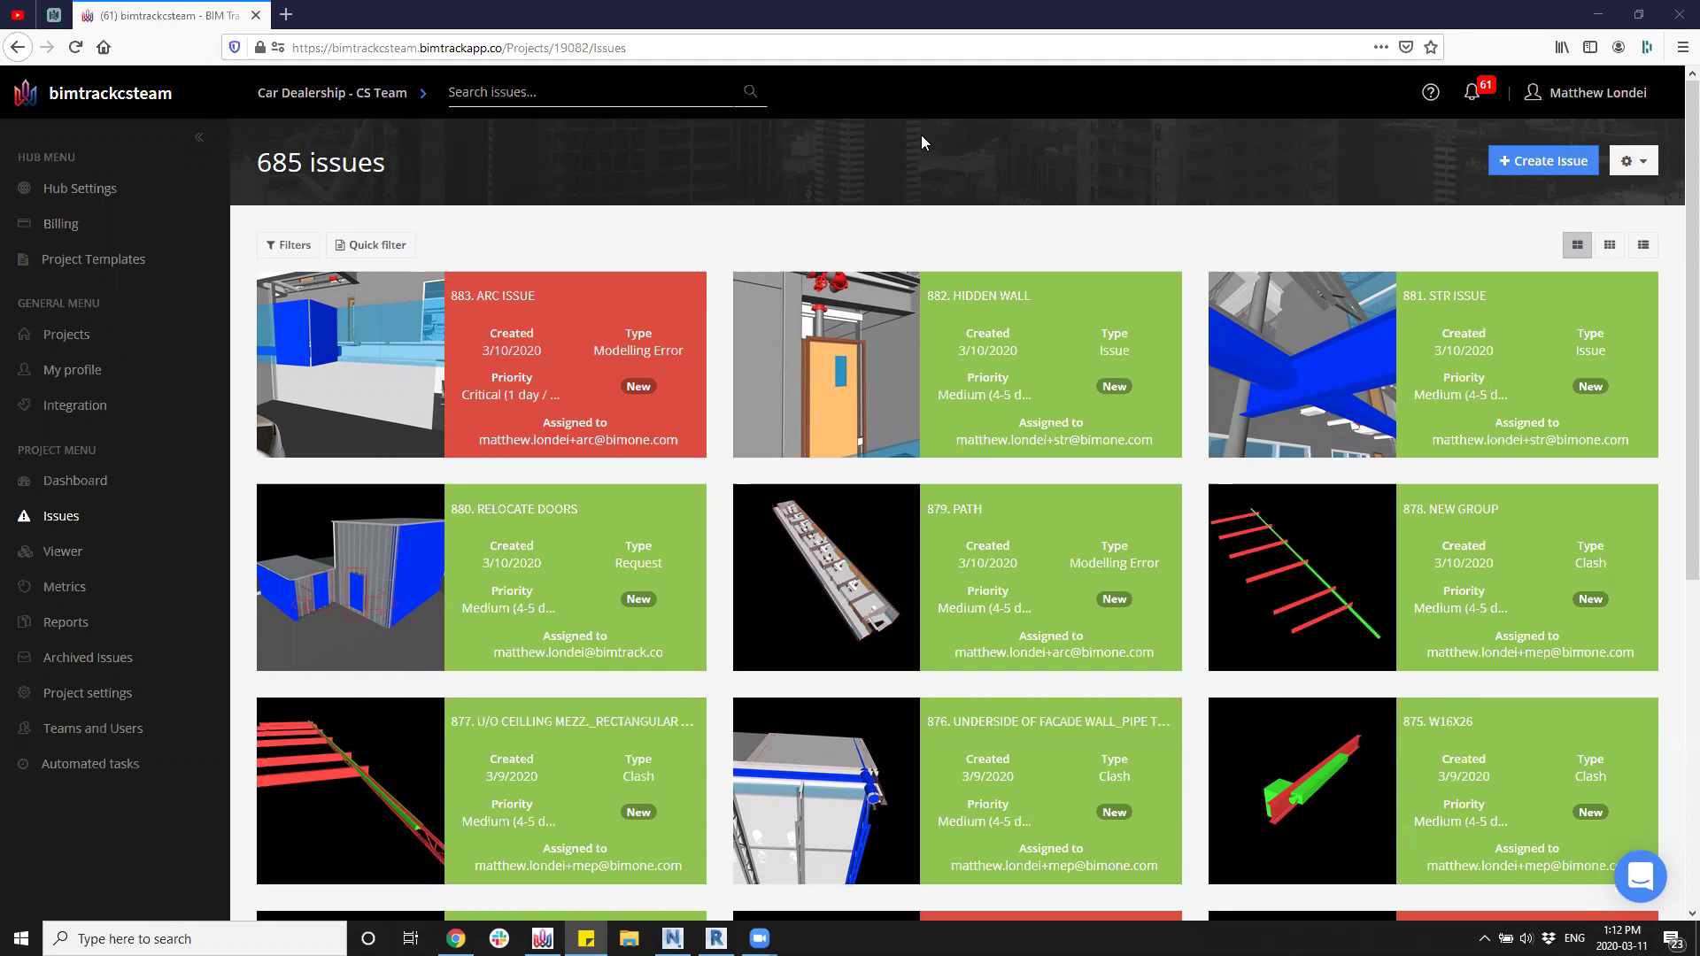
View the project's metrics and general settings, ending on the Metrics page.
left_click(62, 590)
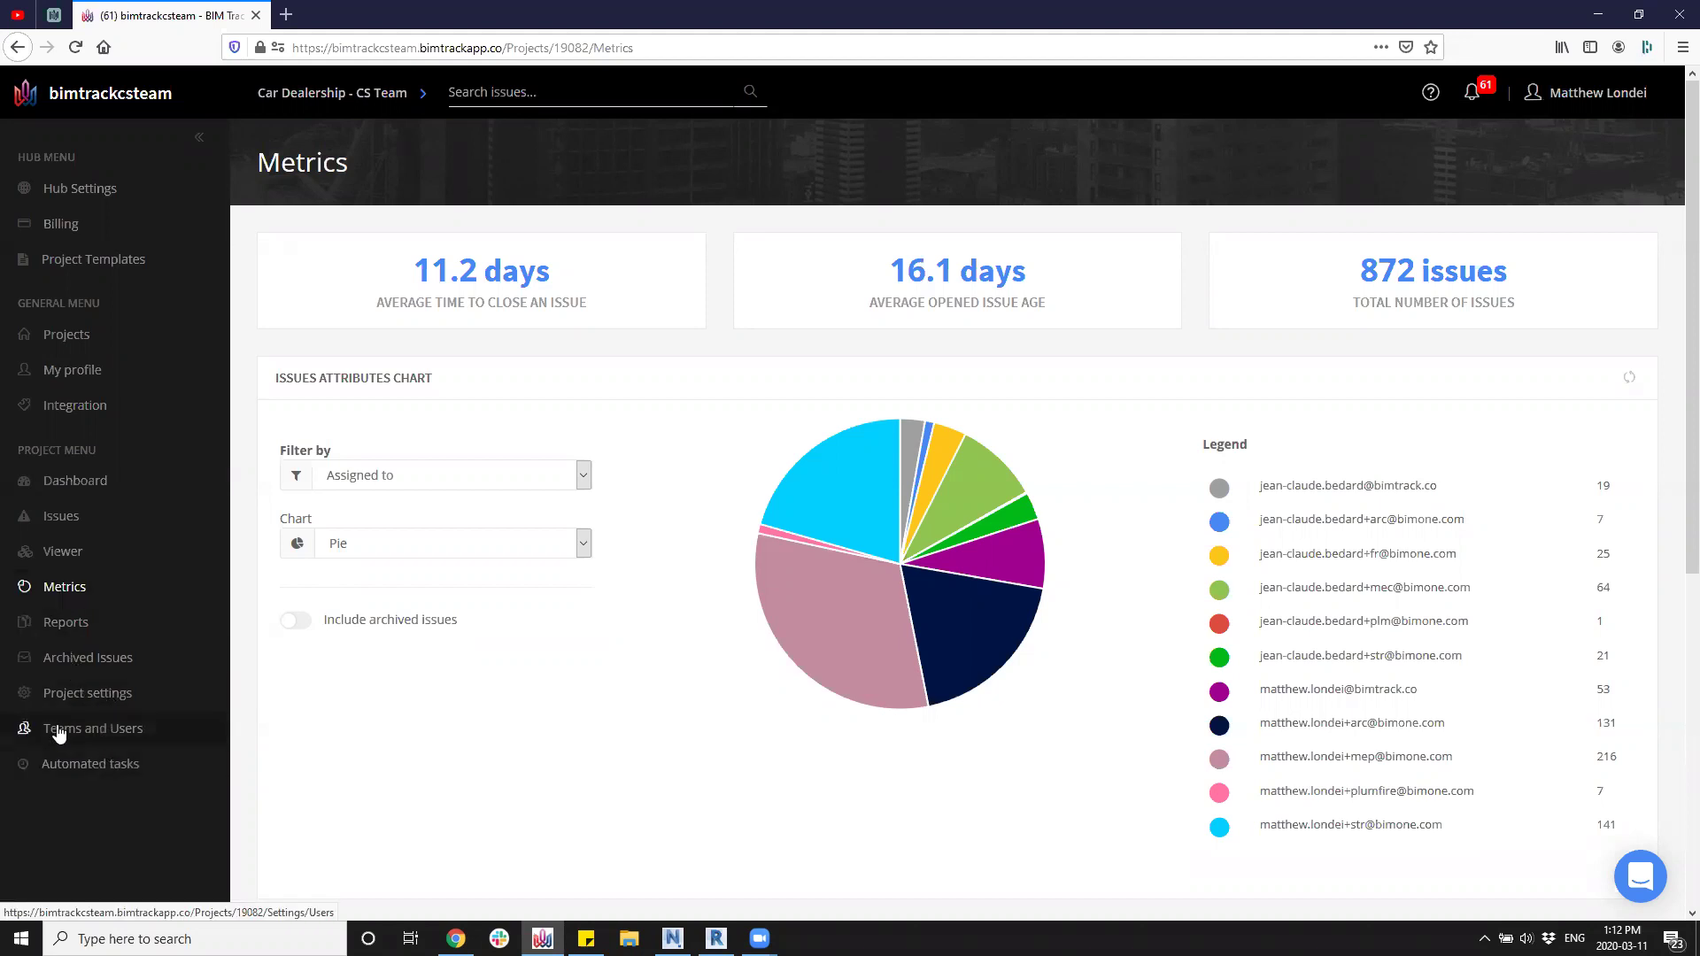
left_click(57, 694)
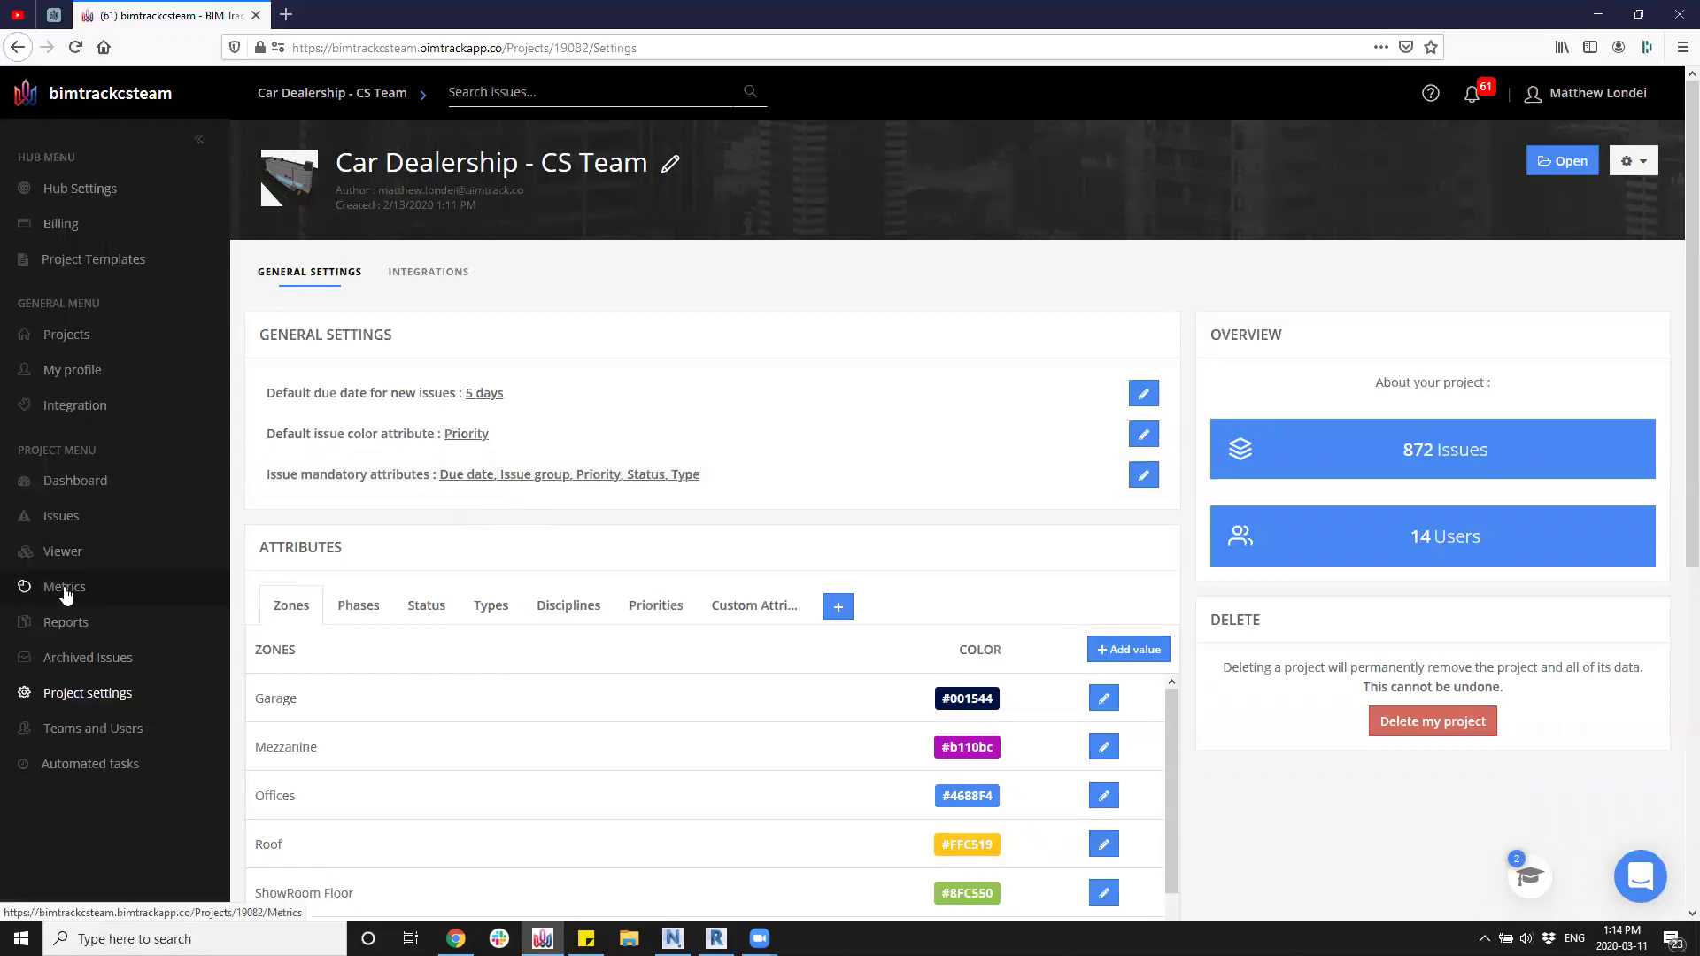
left_click(49, 599)
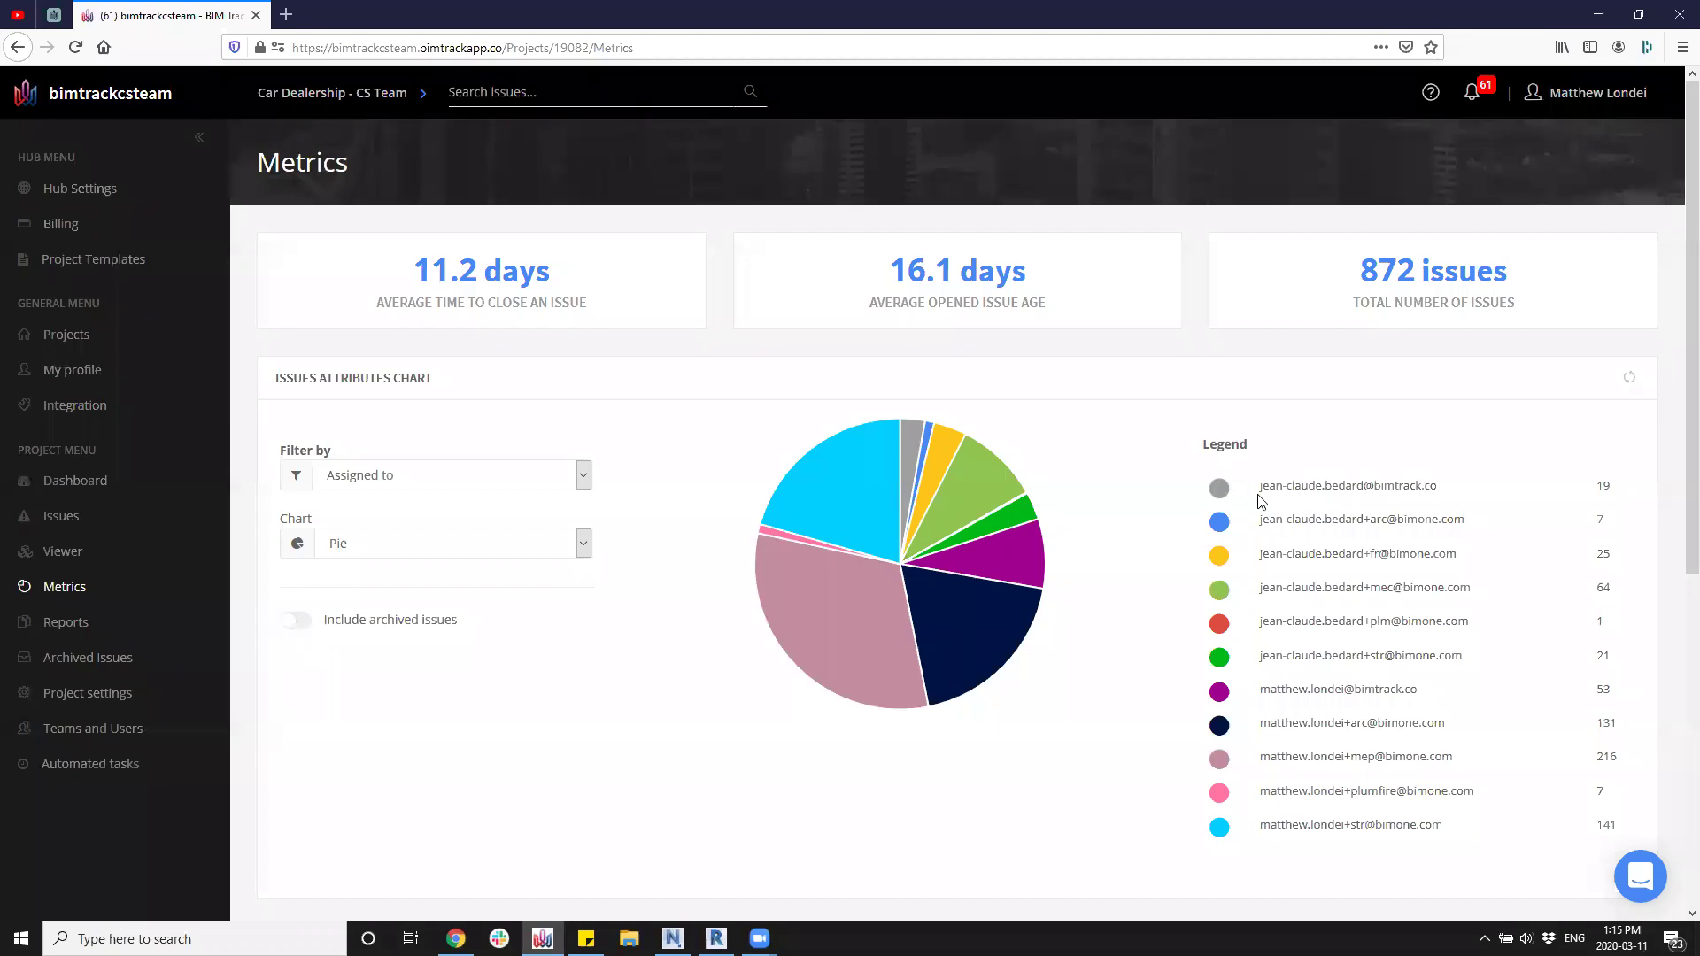
Examine the assignee legend and compare the issues attributes chart with and without archived issues.
left_click_drag(1255, 526, 1610, 530)
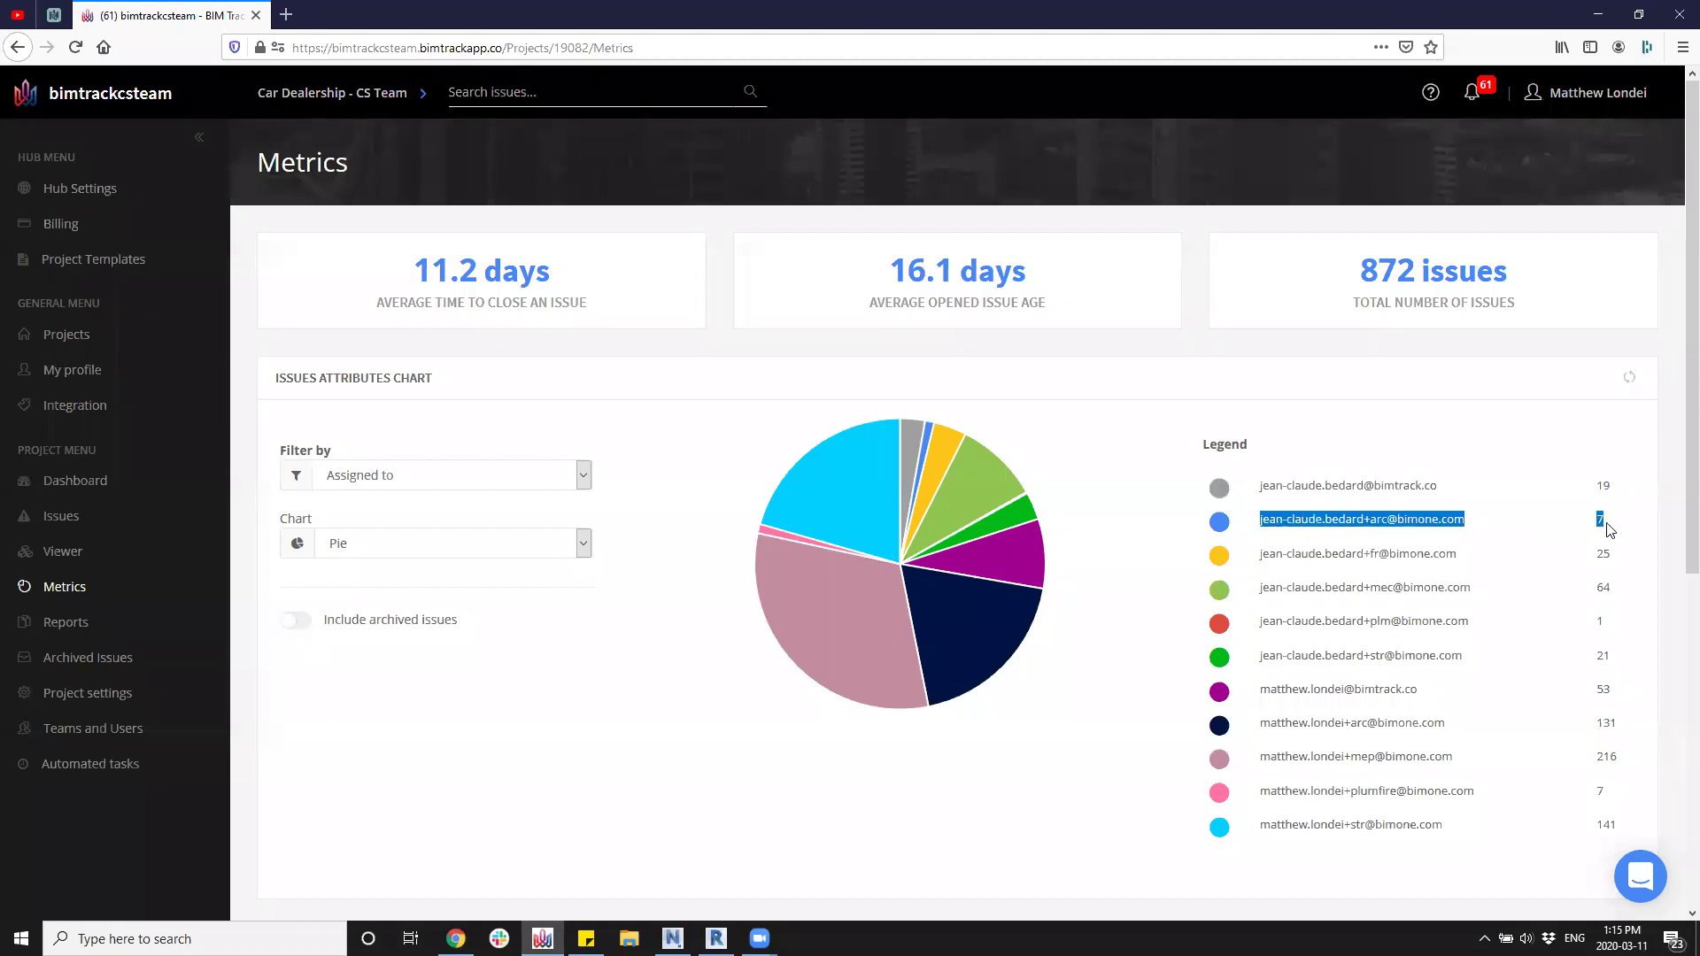
left_click(1608, 530)
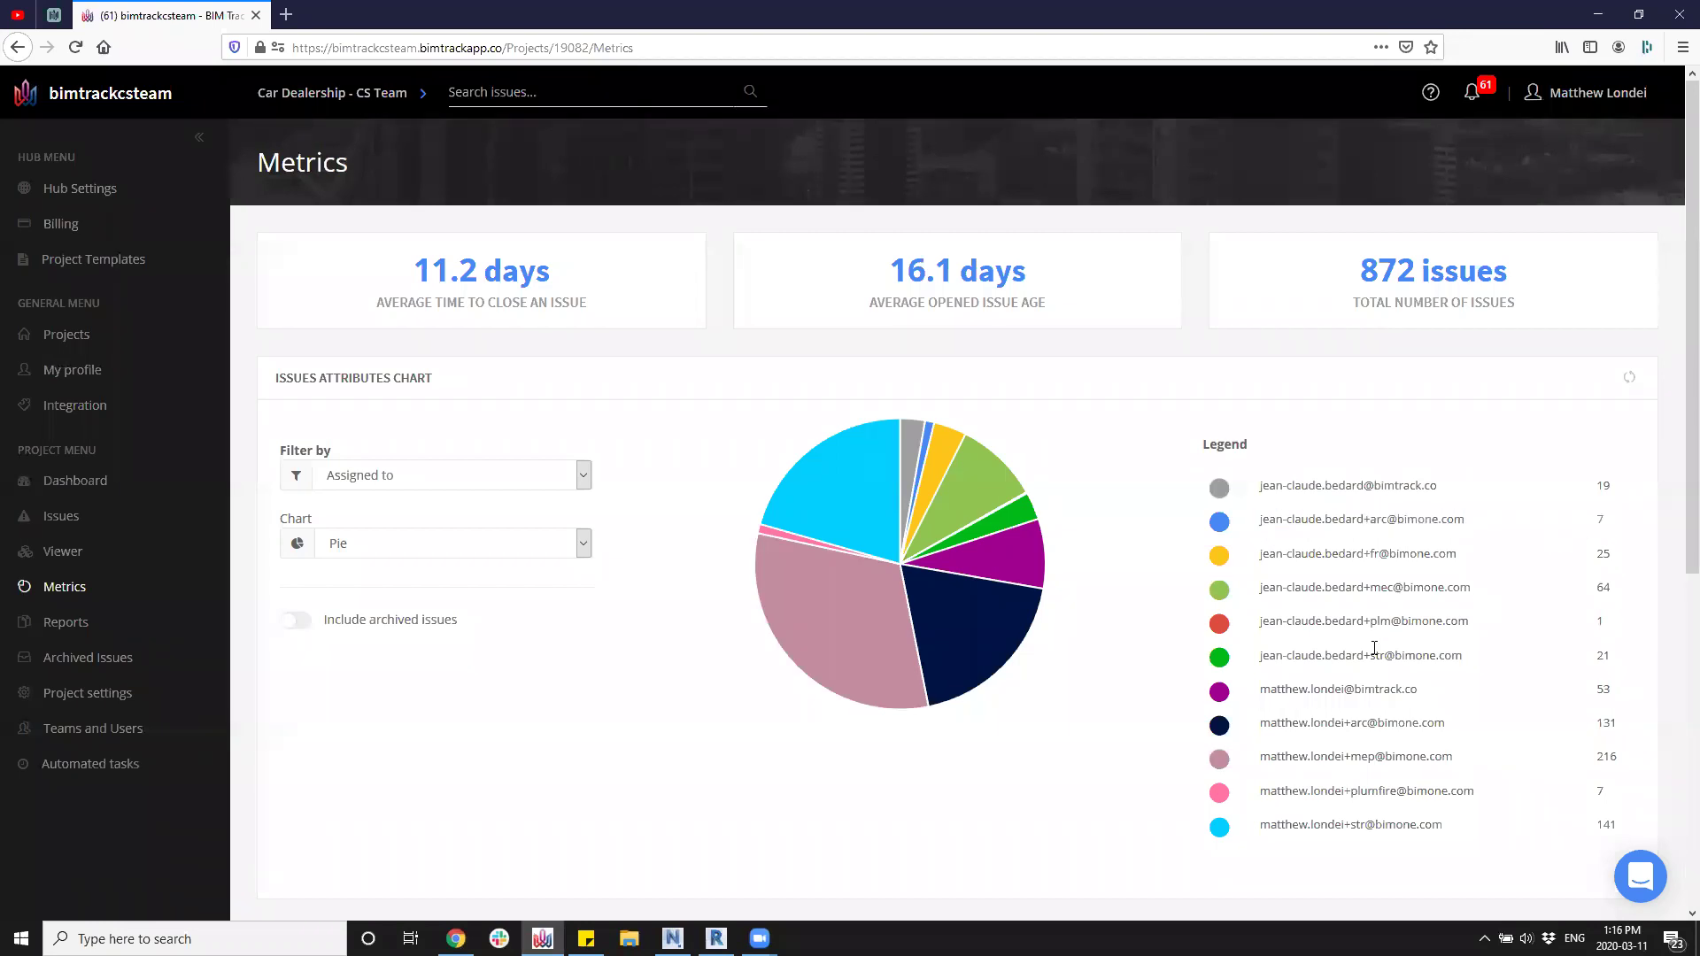
left_click(292, 622)
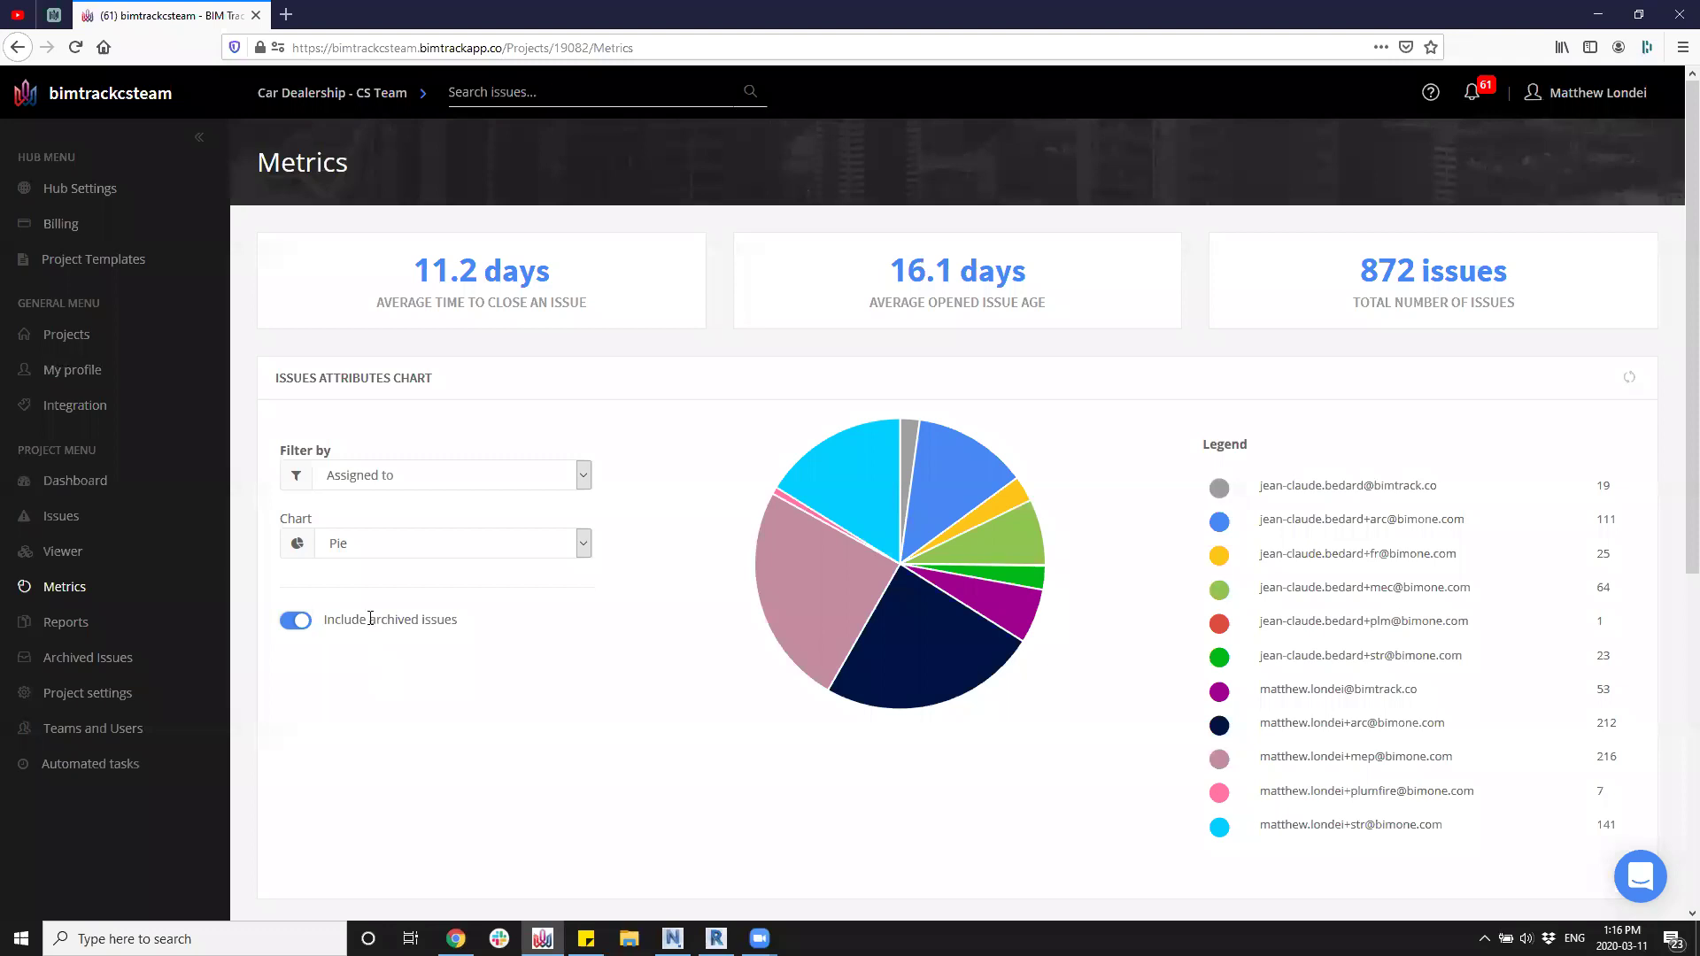
left_click(291, 622)
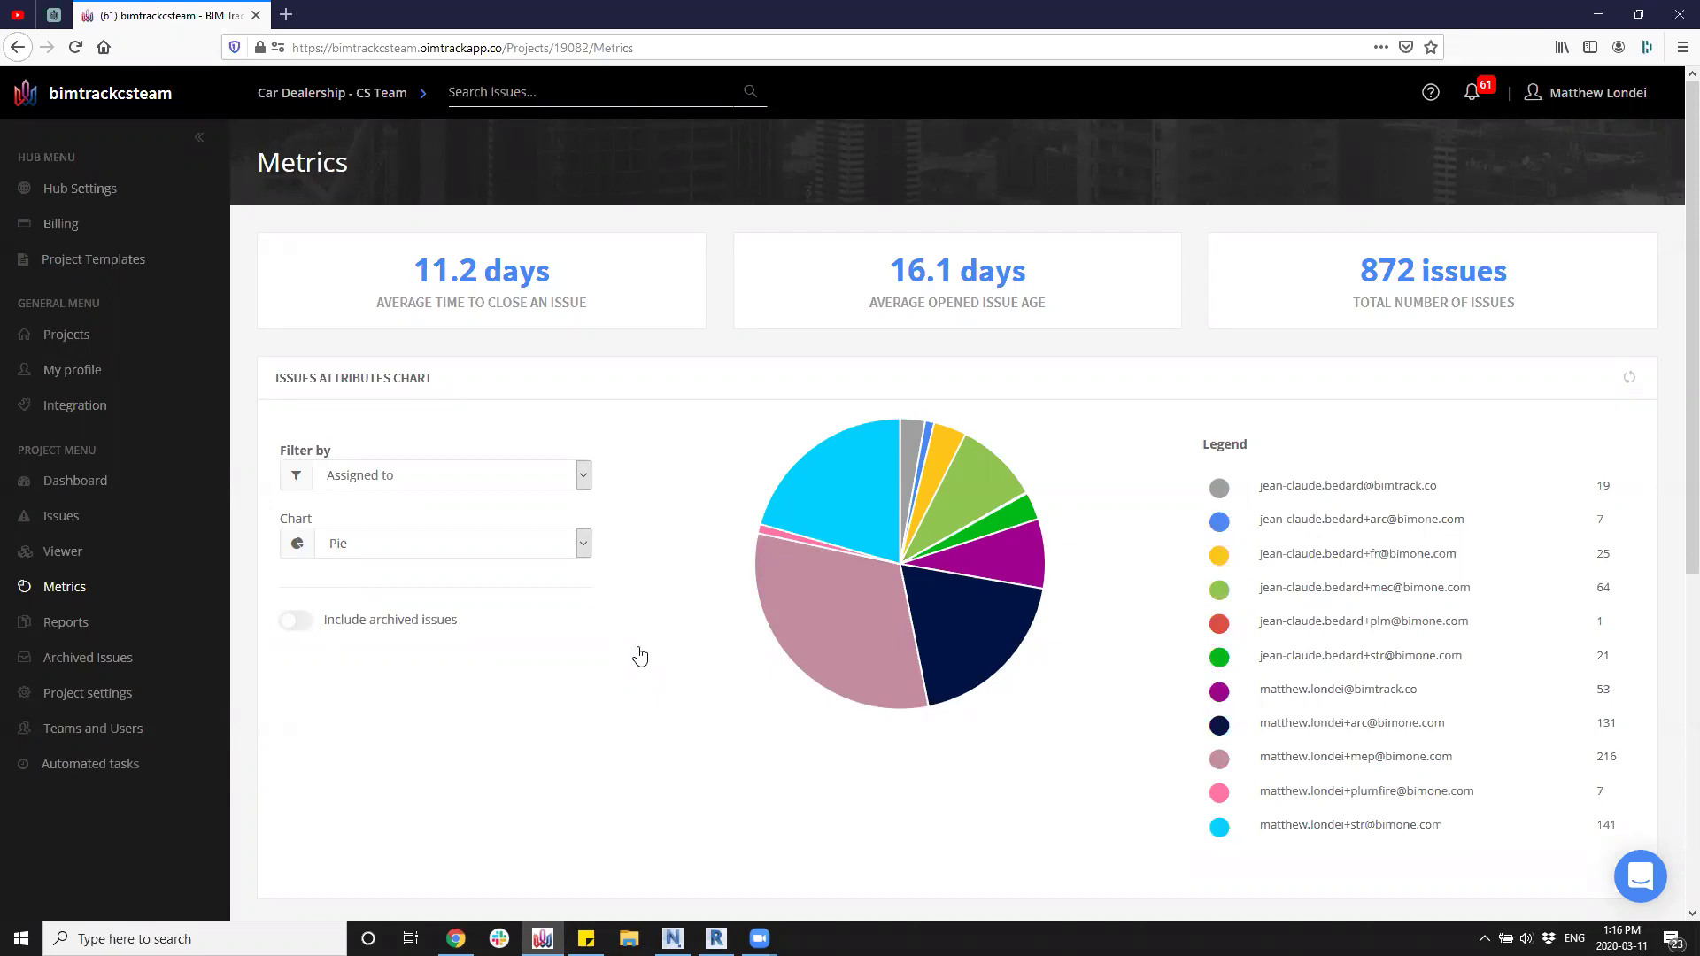
Try both chart types for the issues attributes chart and leave it set to Doughnut.
left_click(582, 545)
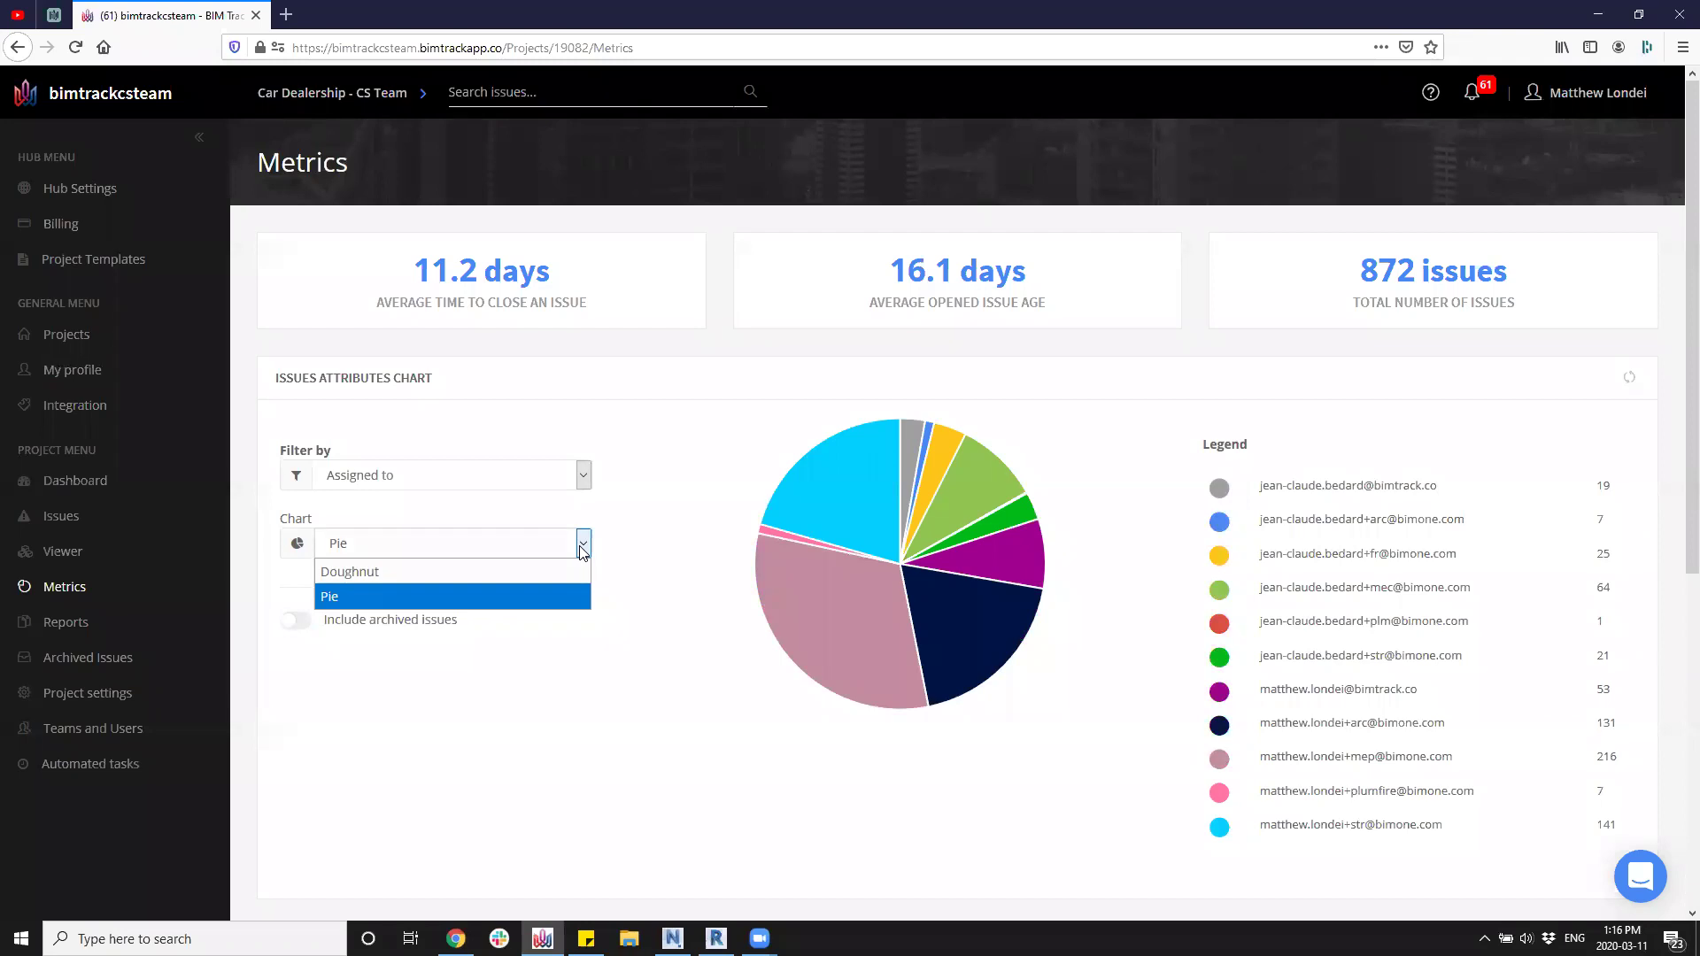
left_click(509, 582)
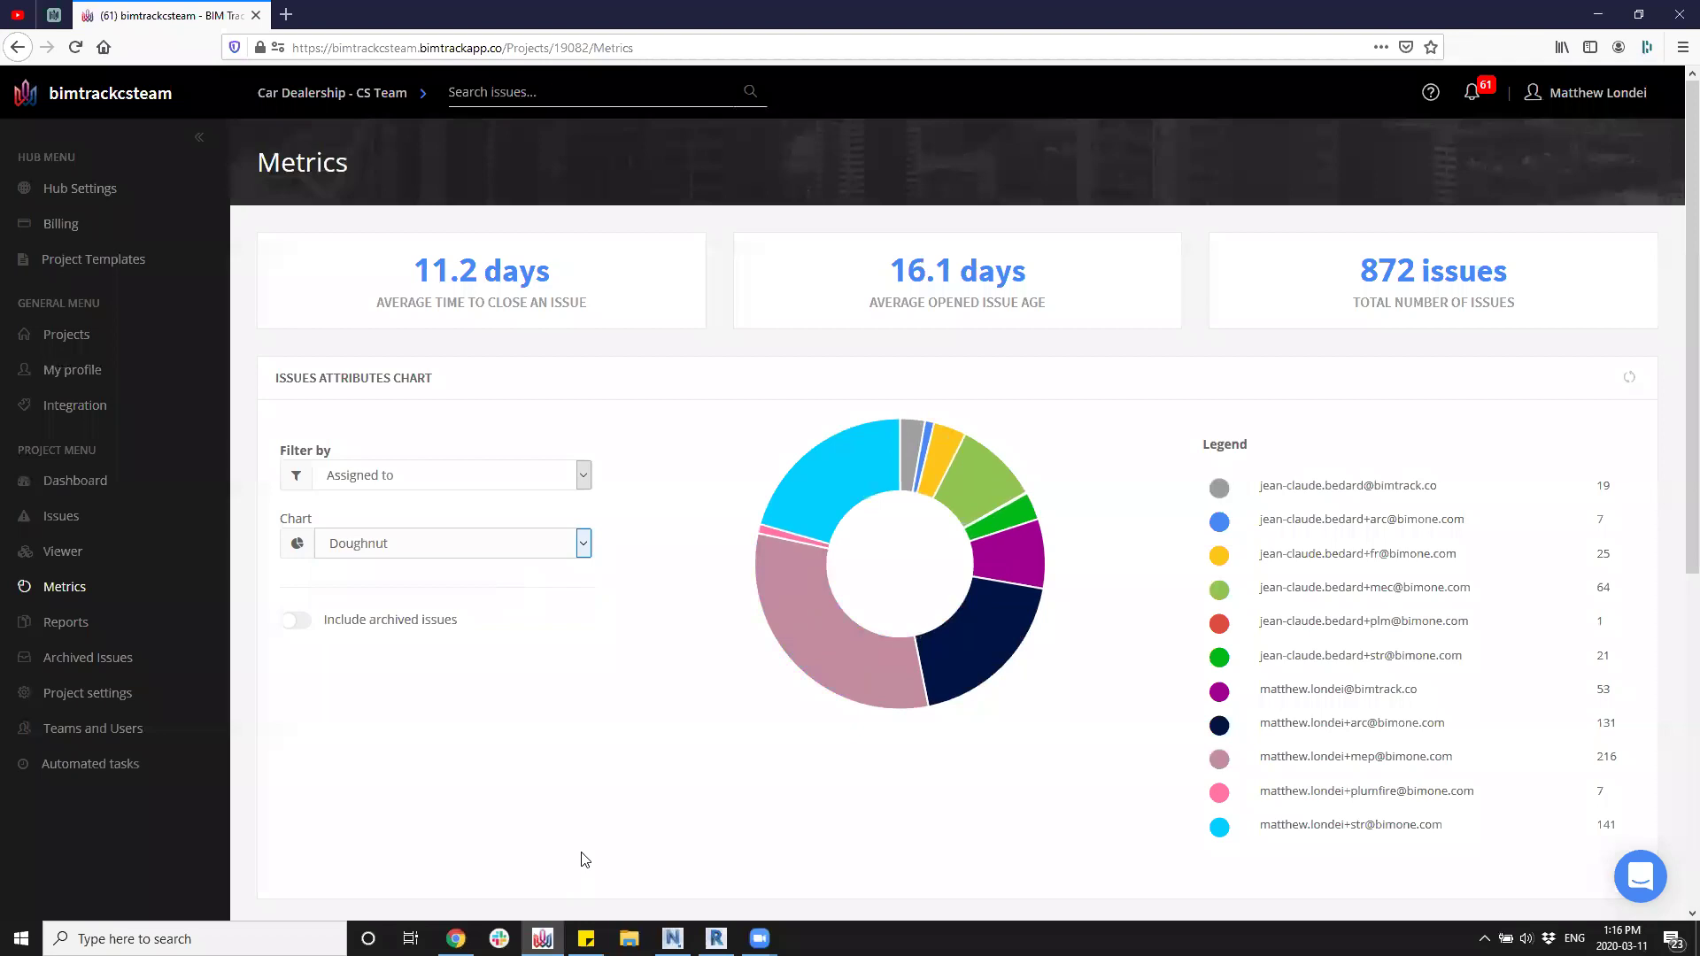
left_click(495, 544)
left_click(455, 592)
left_click(452, 559)
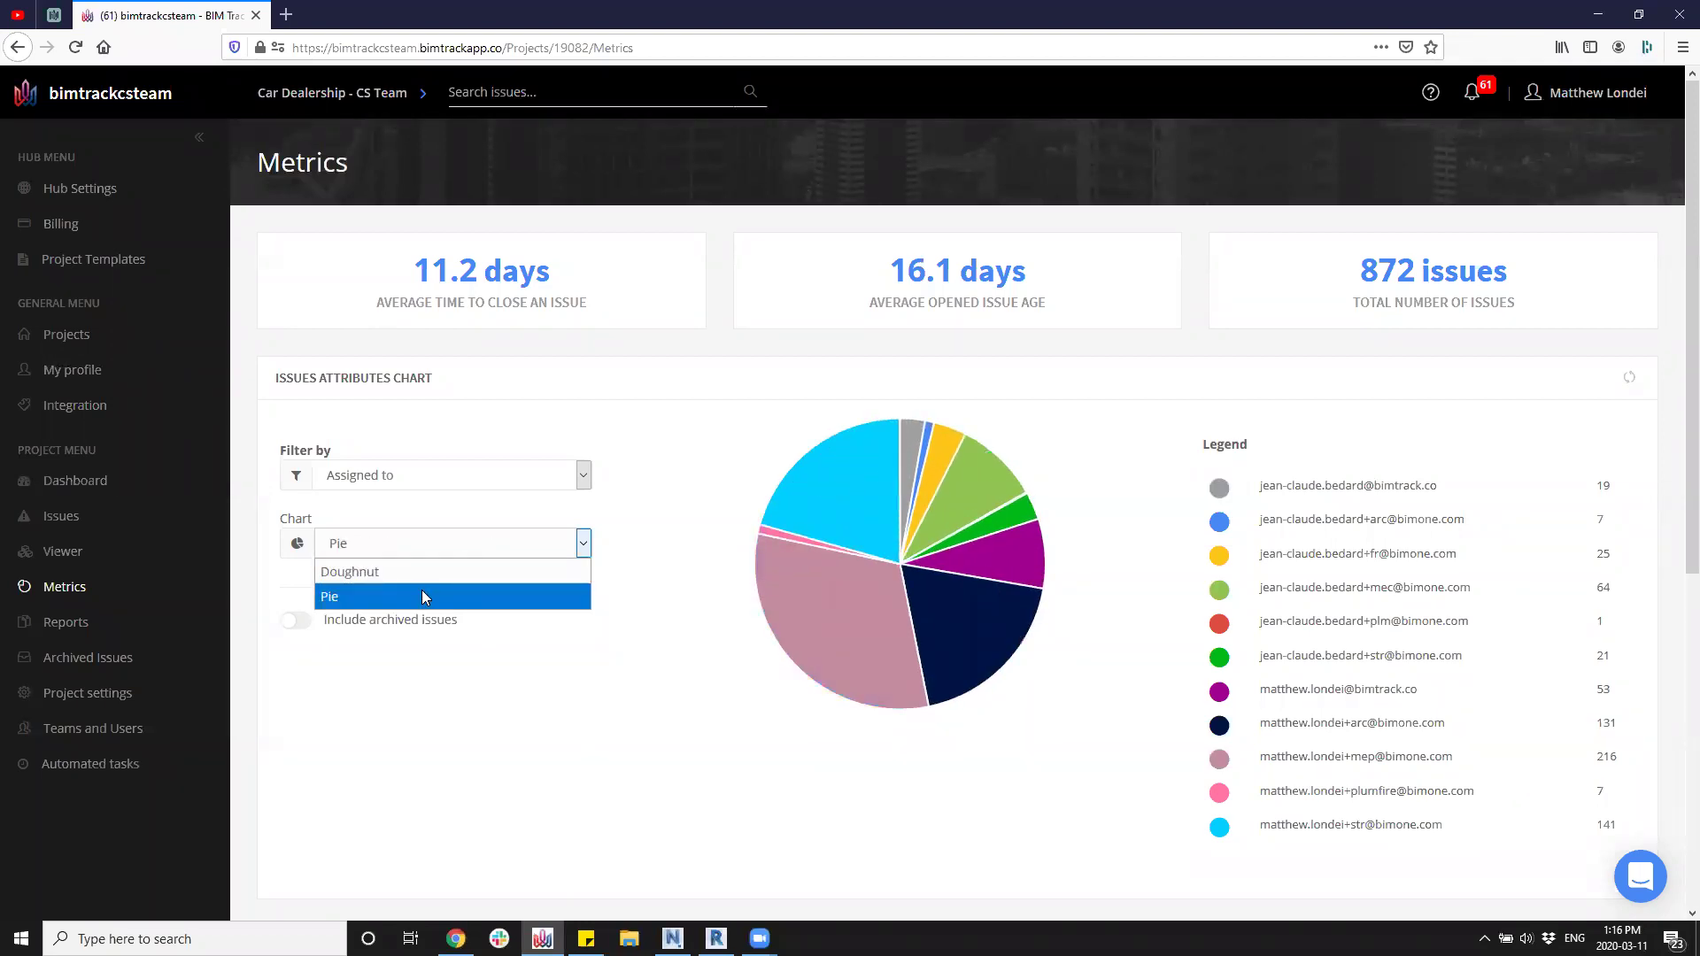
left_click(422, 579)
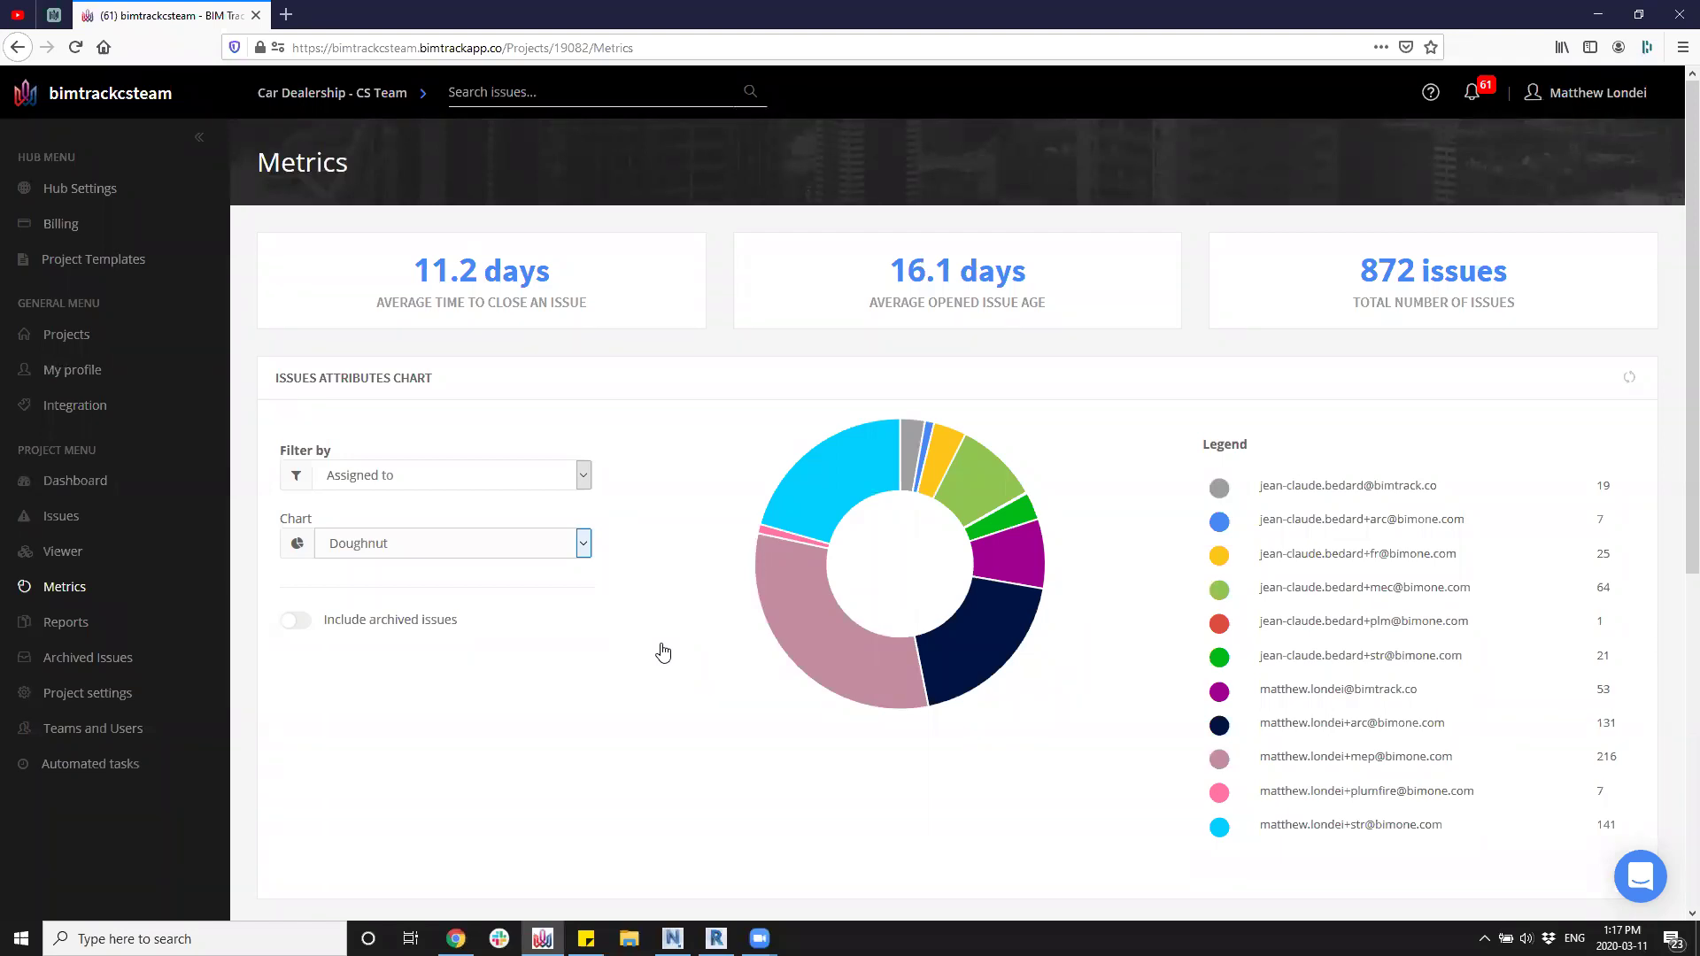
Filter the issues attributes chart by Status and switch to Sticky Notes to compare the closed issue count.
left_click(584, 475)
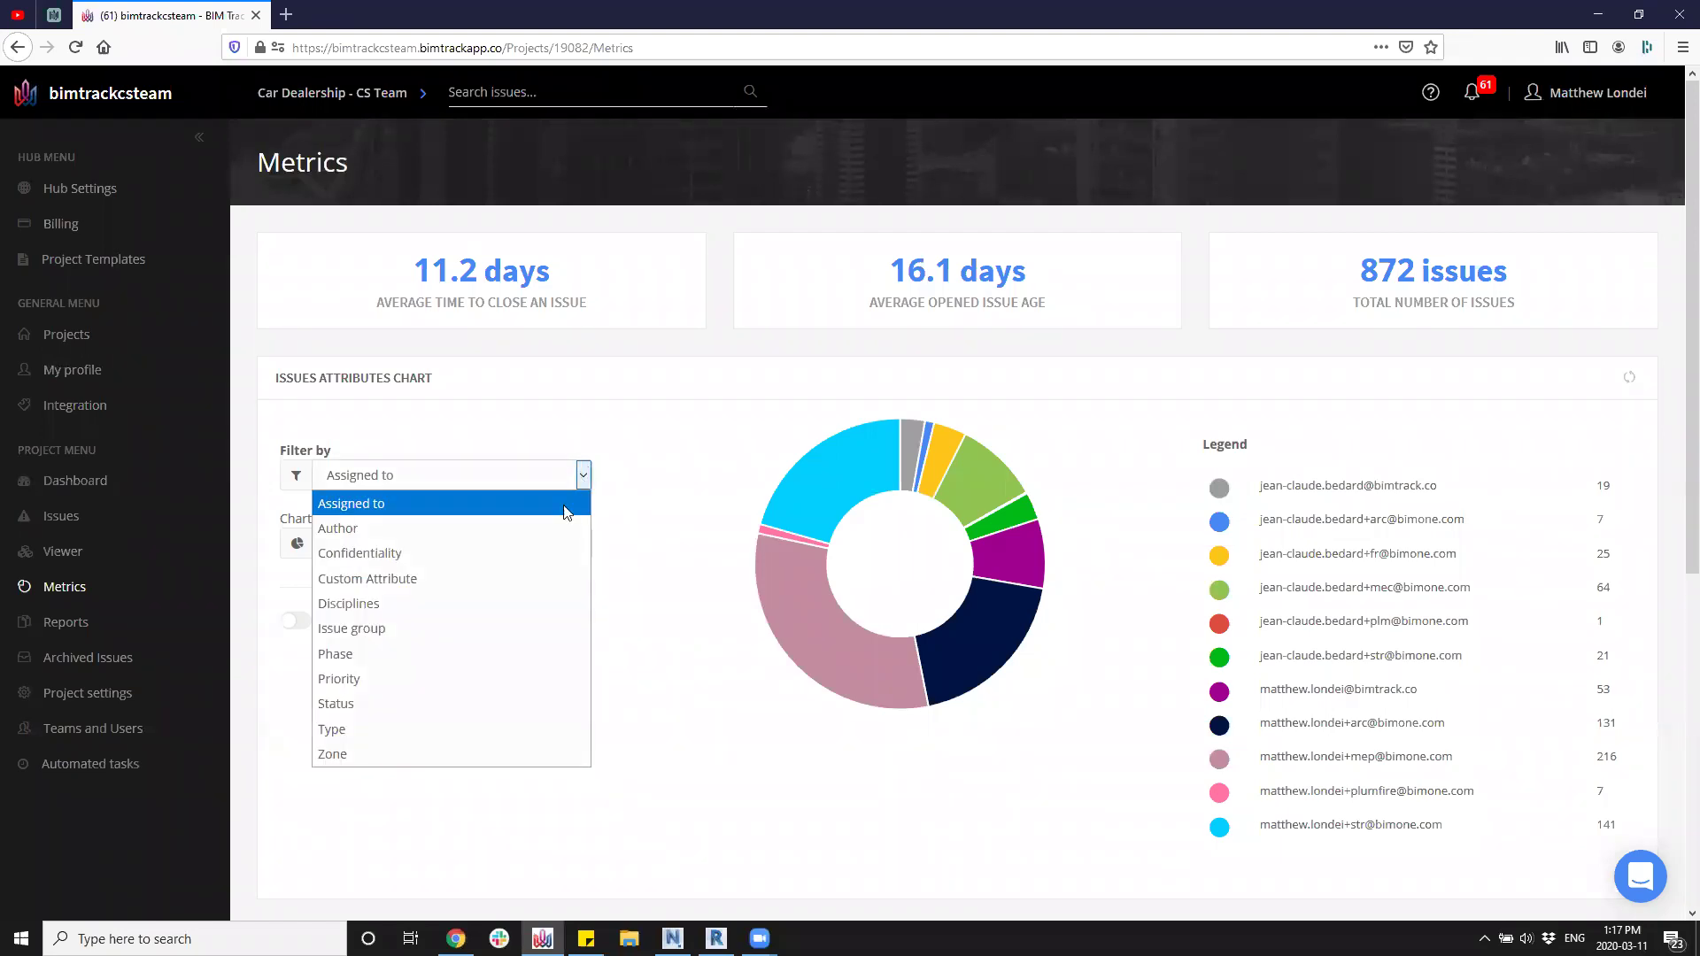
left_click(408, 700)
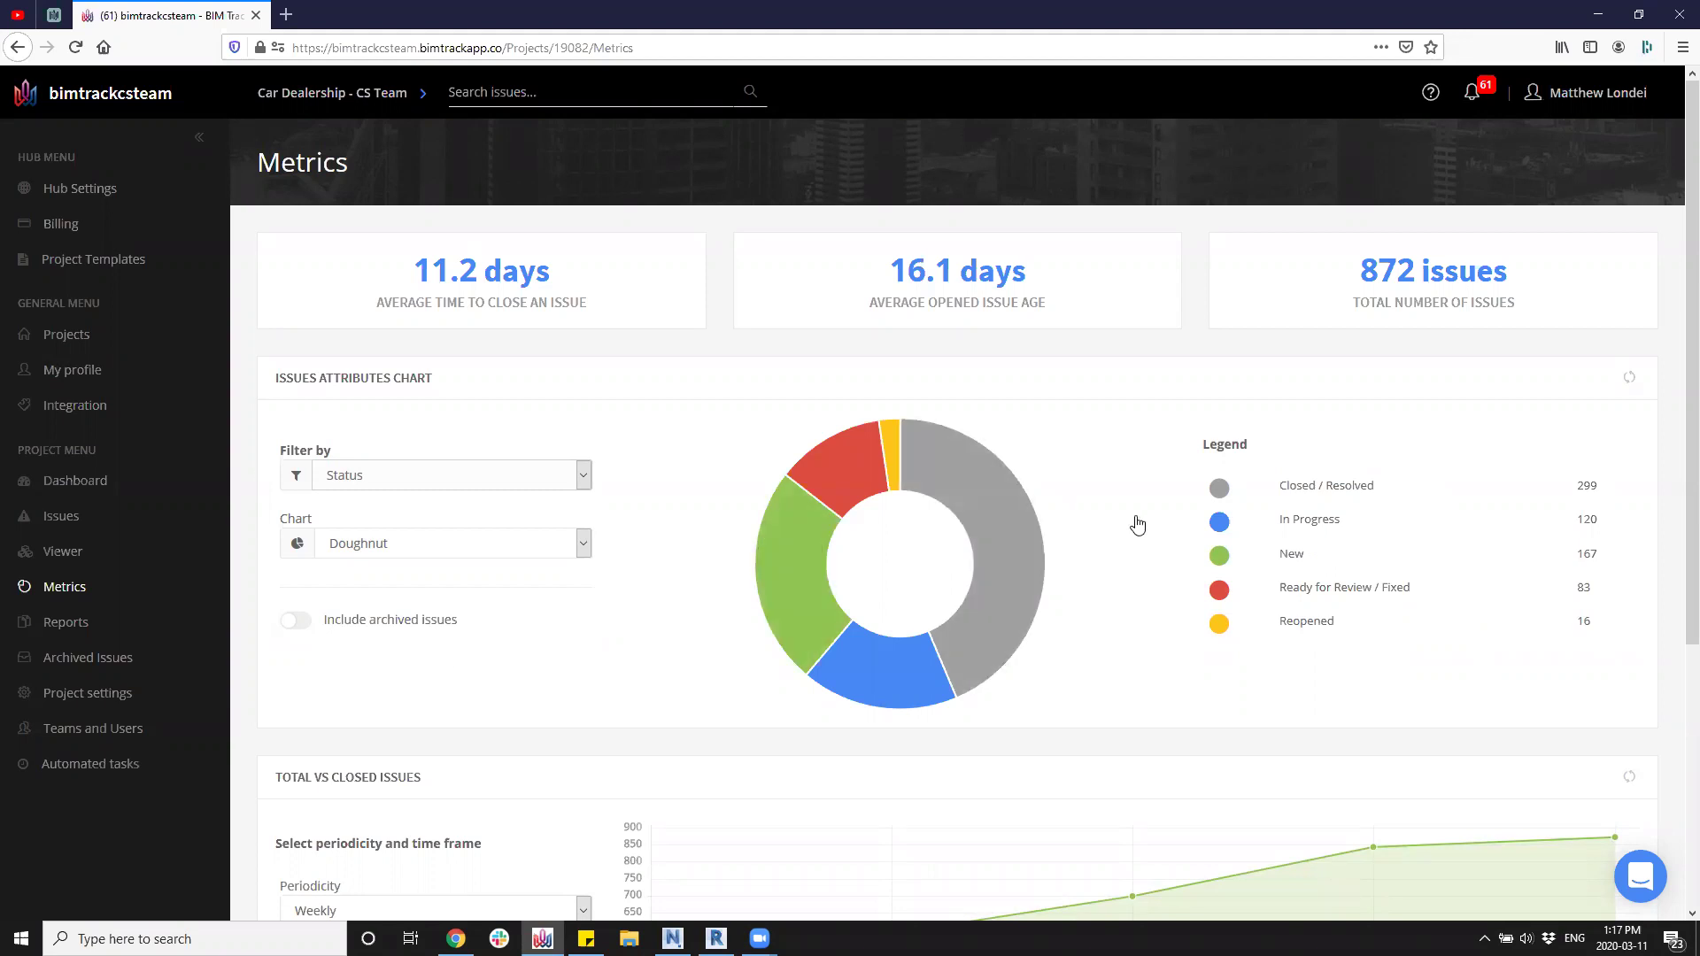
mouse_move(1039, 574)
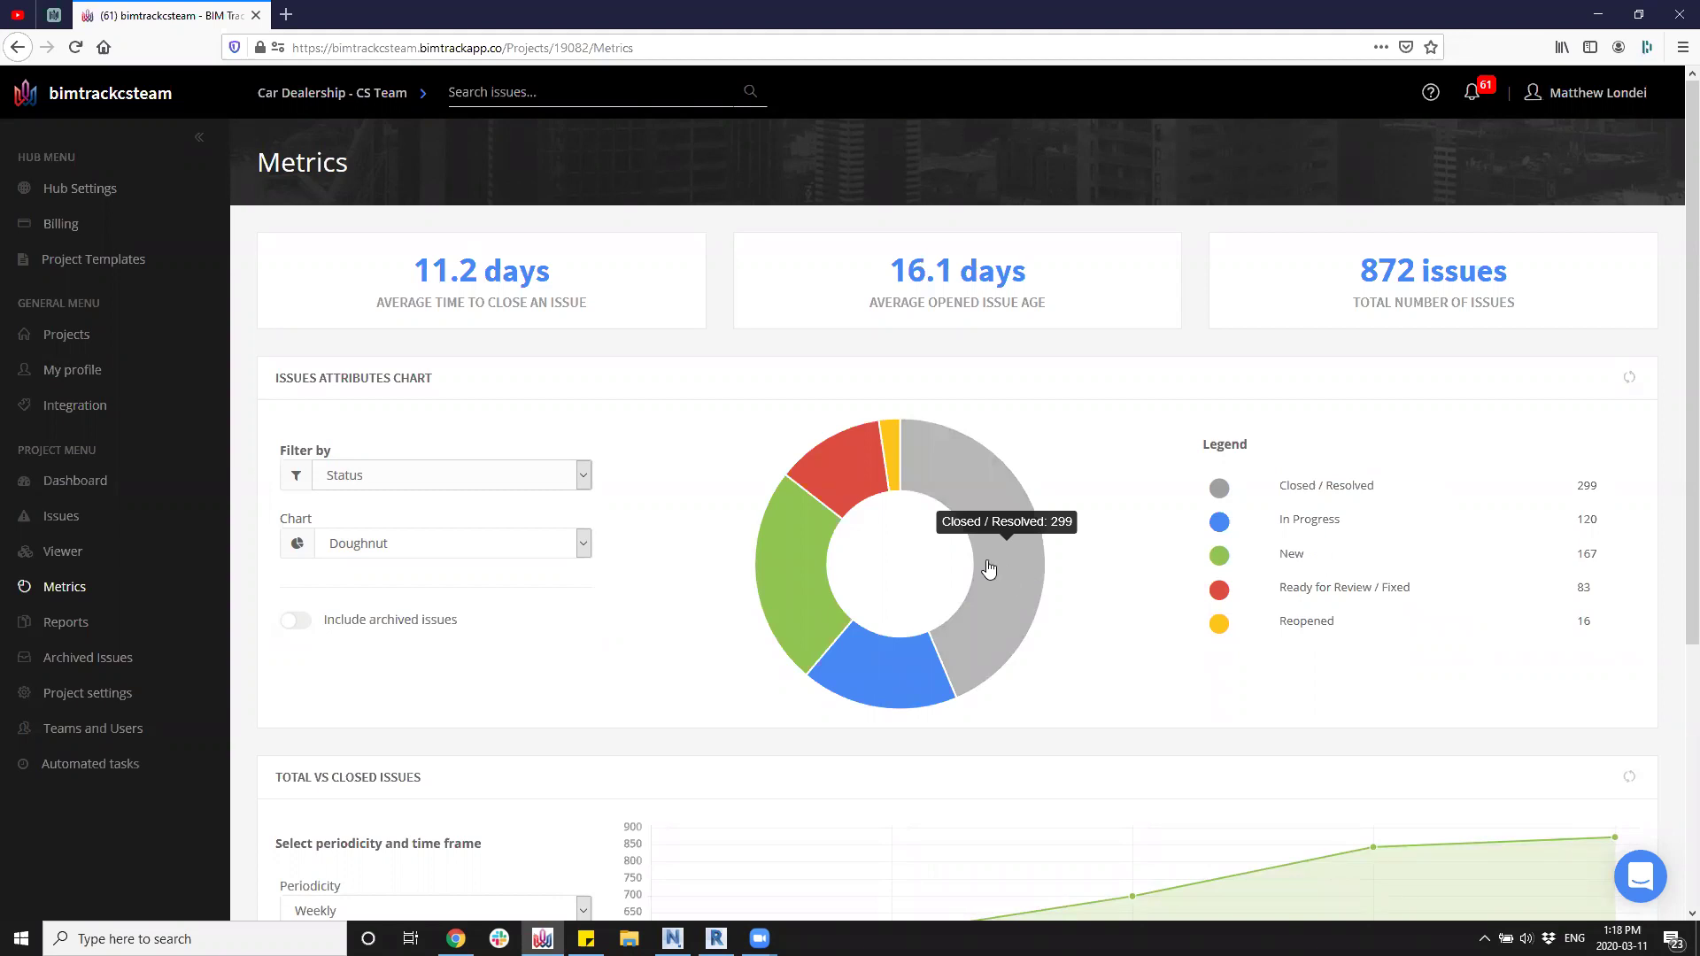
left_click(588, 941)
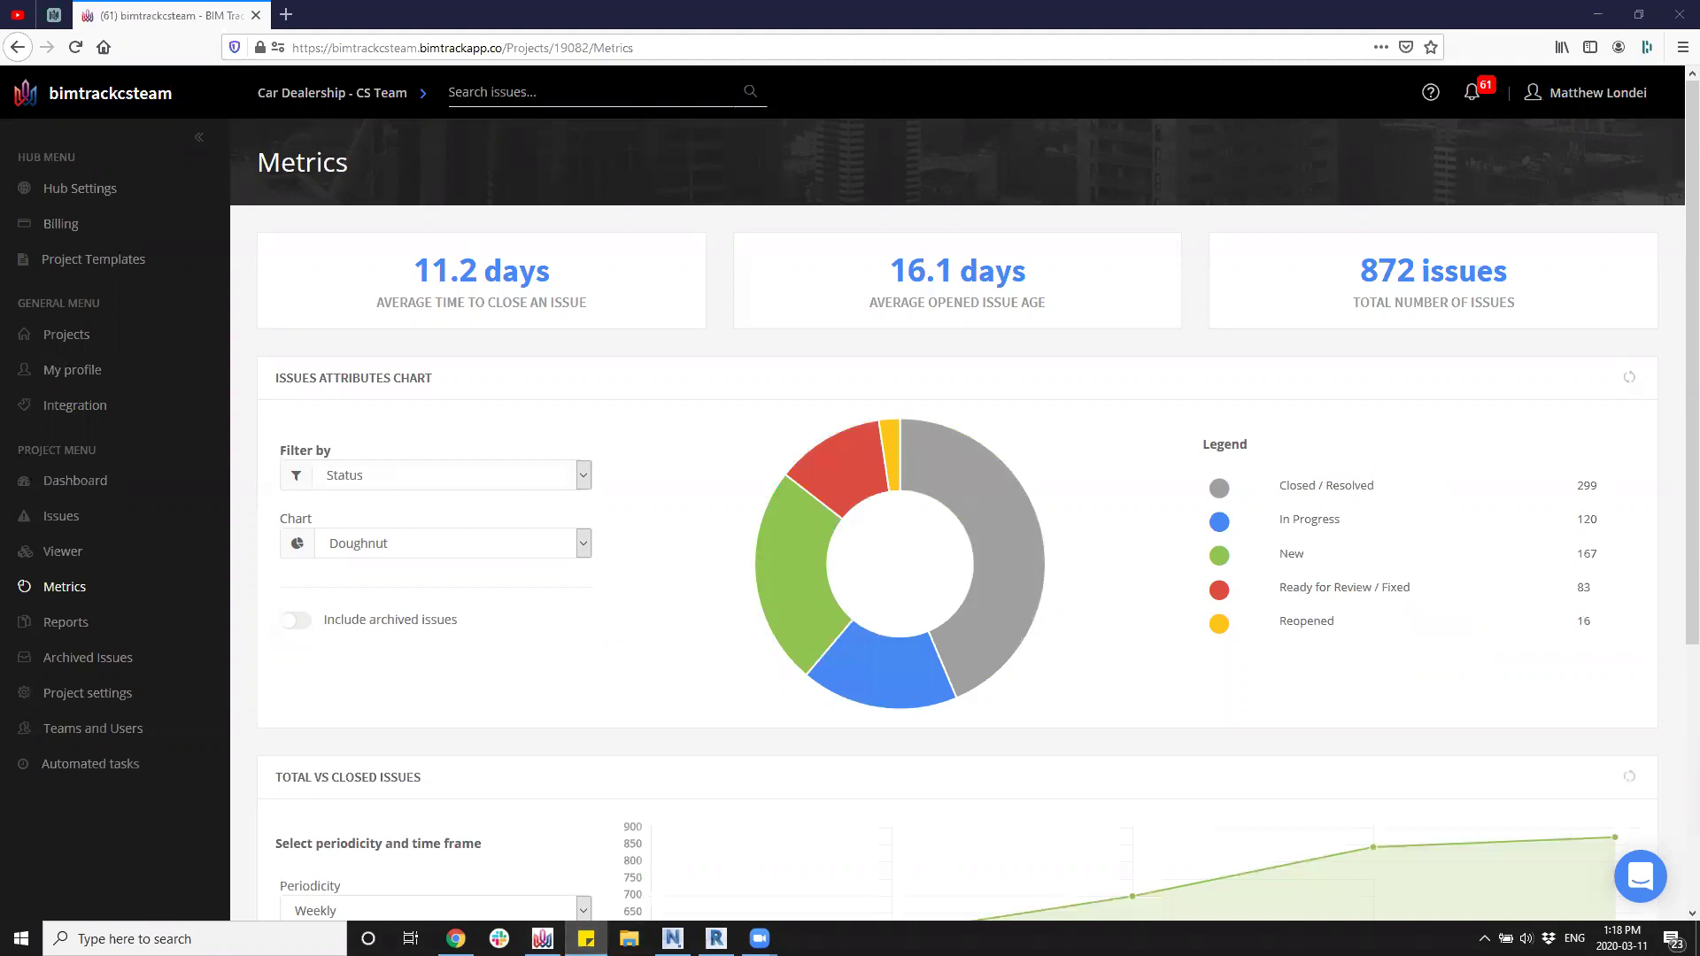
Place the sticky note over the Metrics page, review its two closed-issue calculations, and return to the chart.
left_click_drag(1699, 204, 1287, 231)
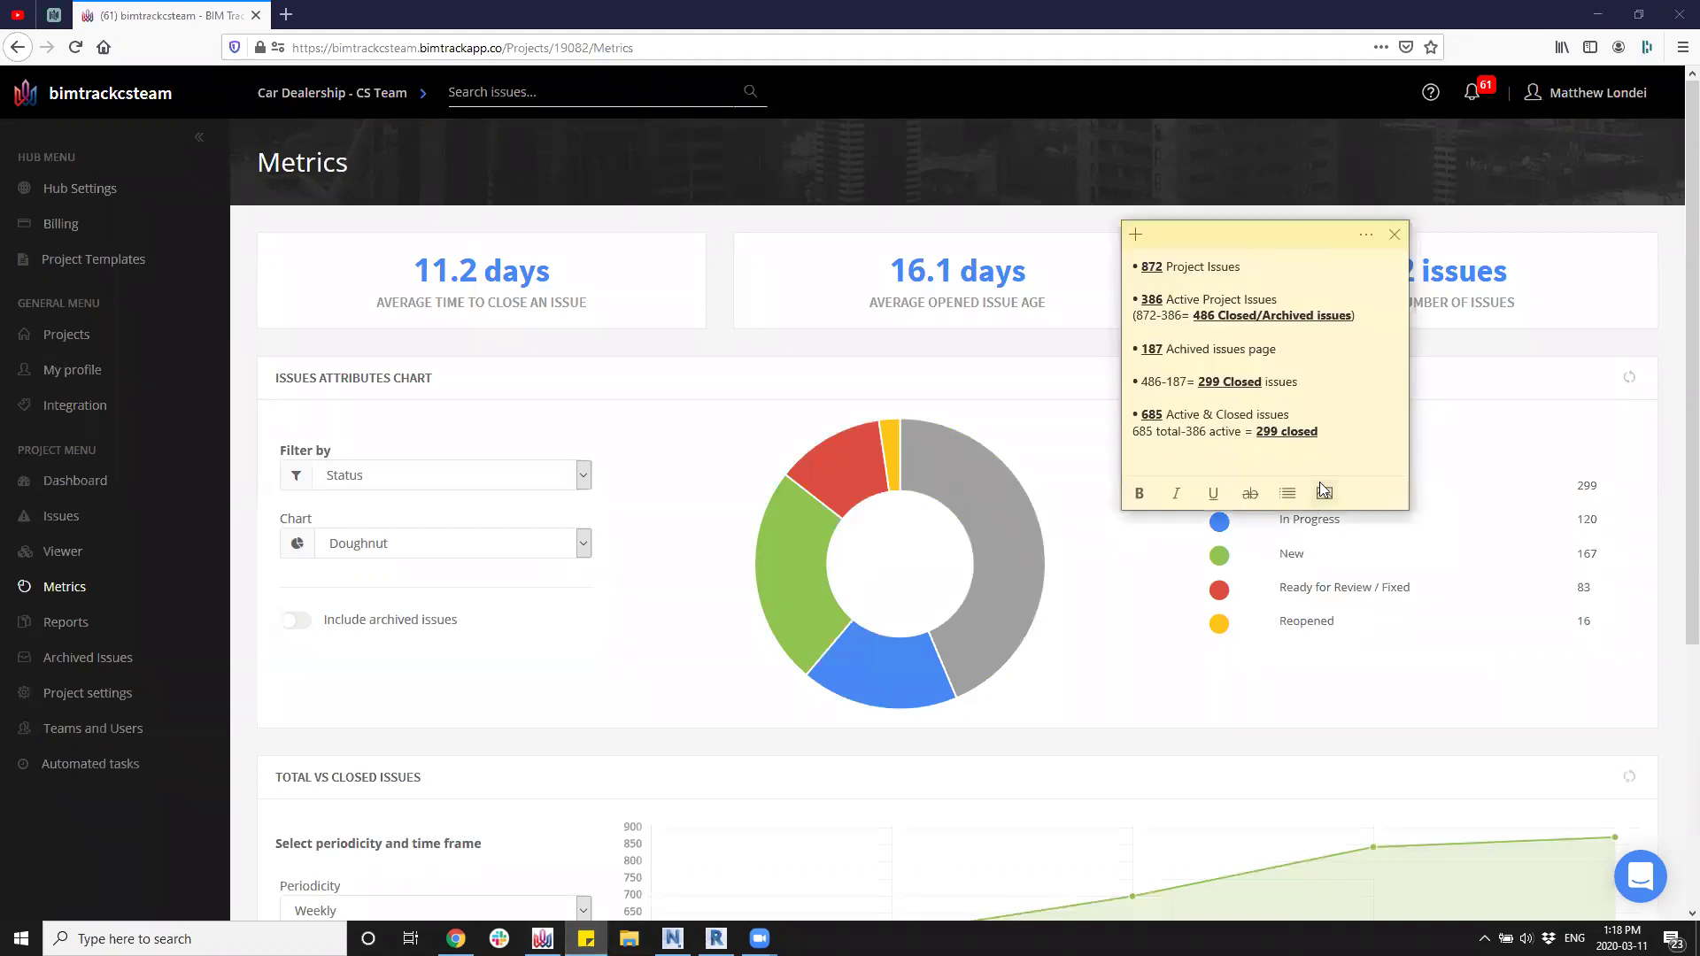
left_click_drag(1343, 426, 1137, 457)
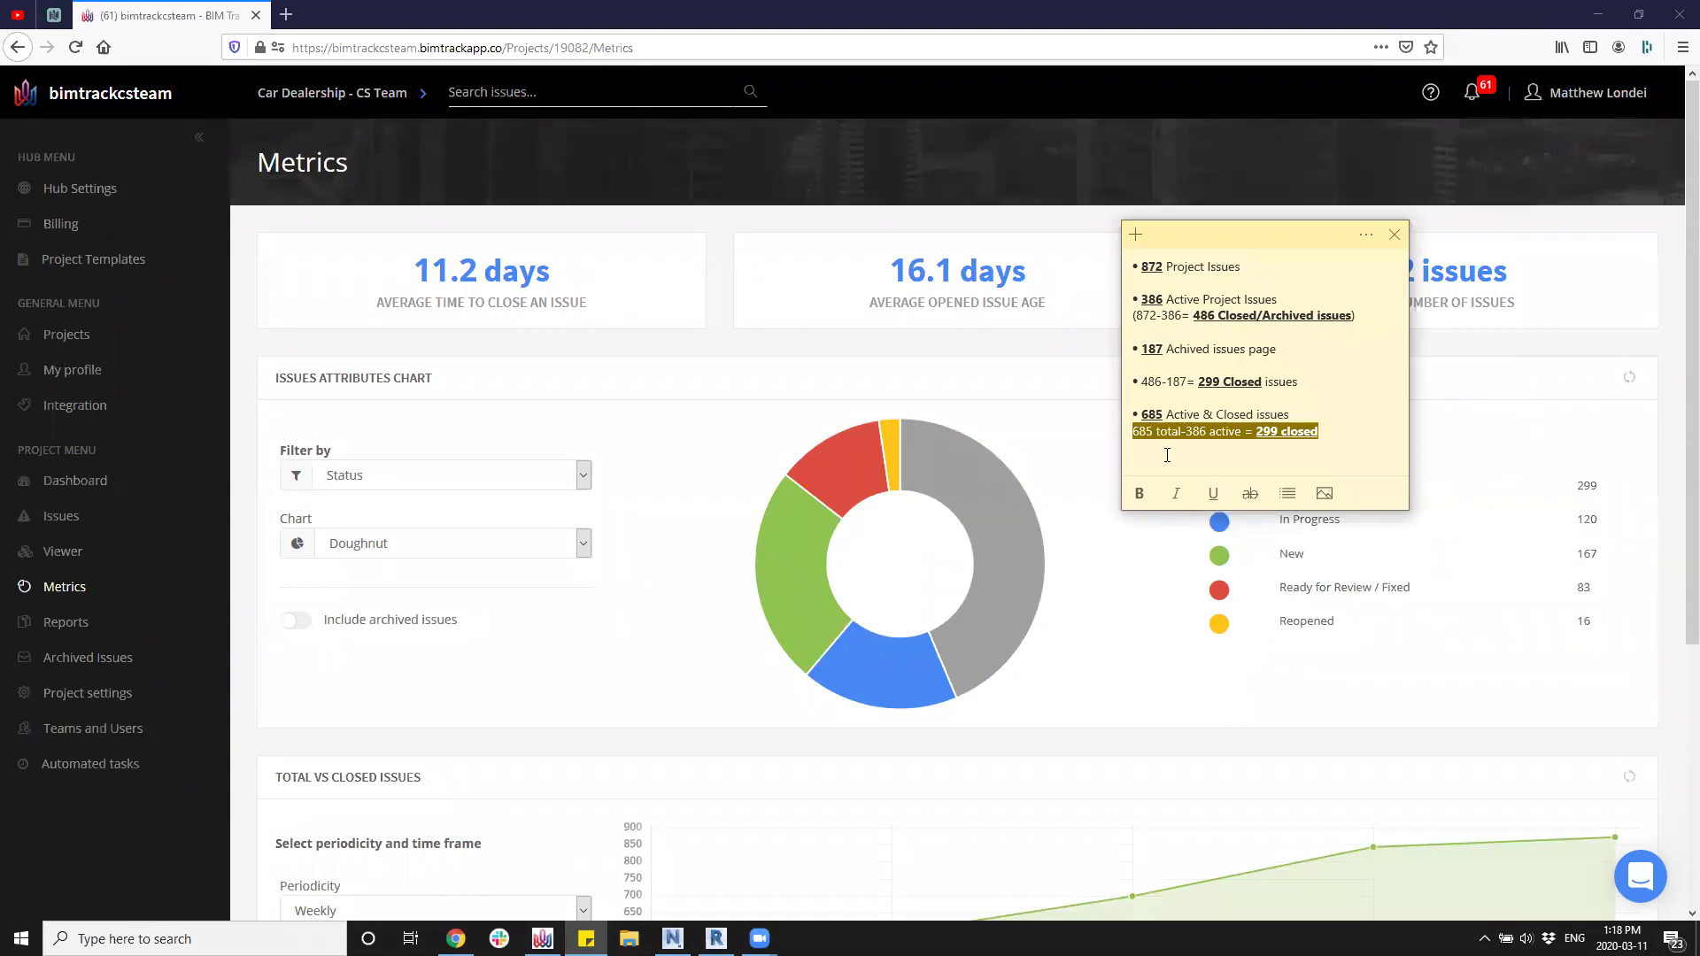
left_click(1172, 455)
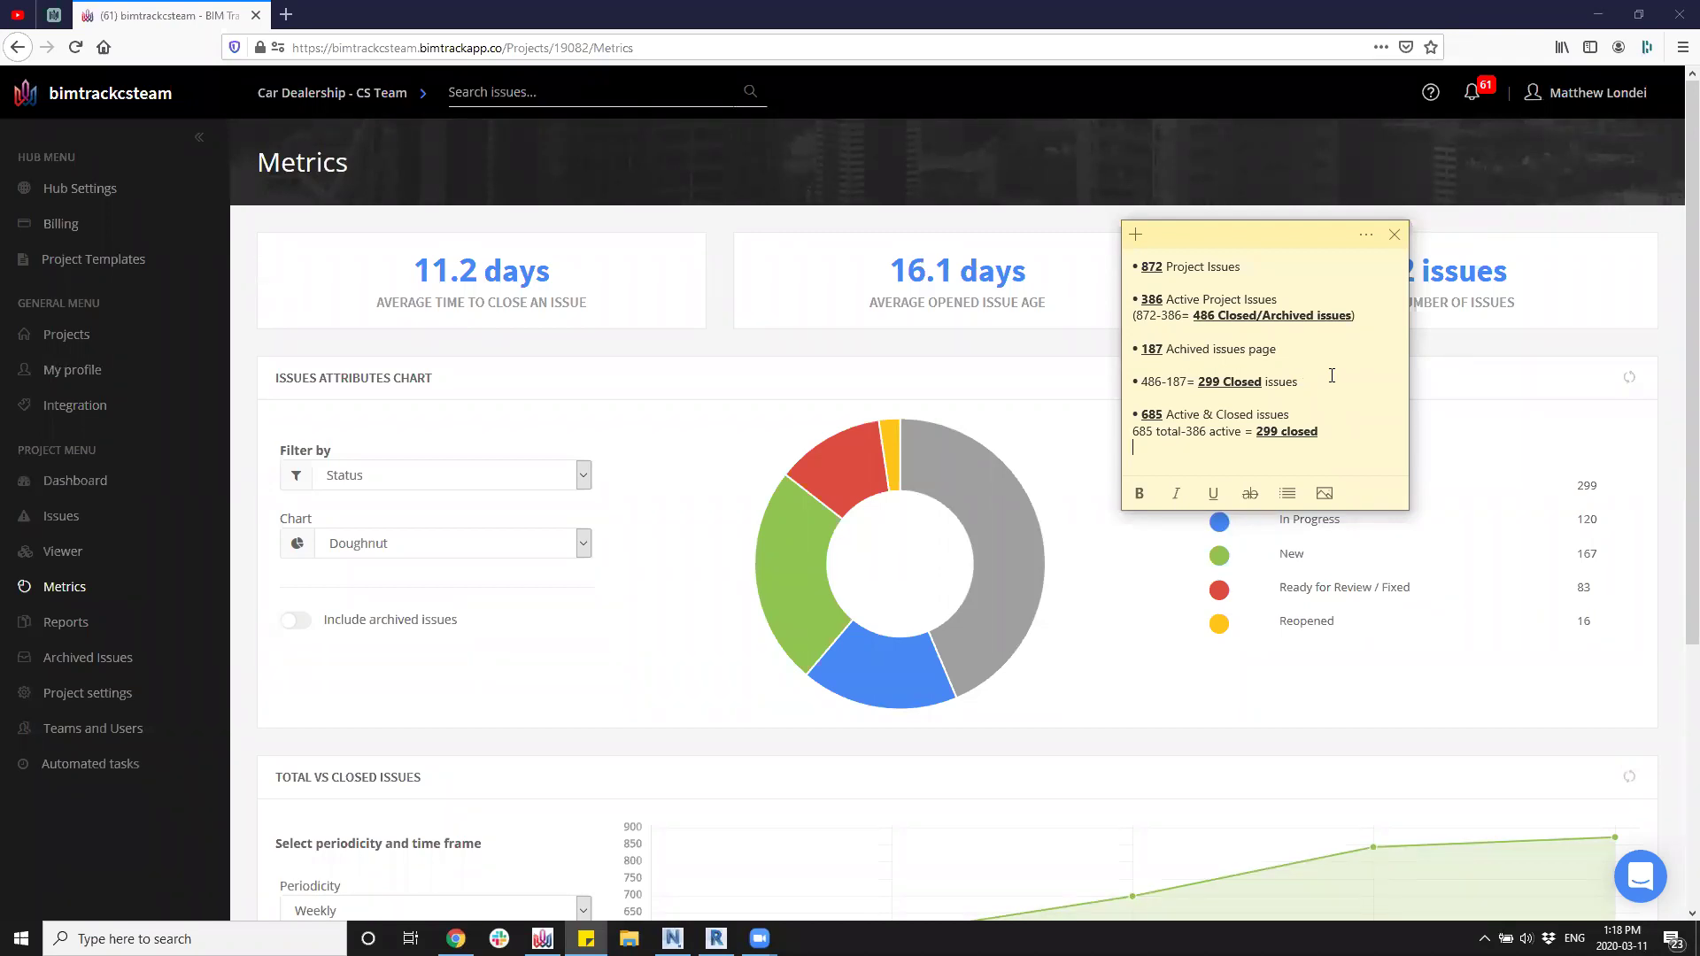
left_click_drag(1298, 383, 1198, 383)
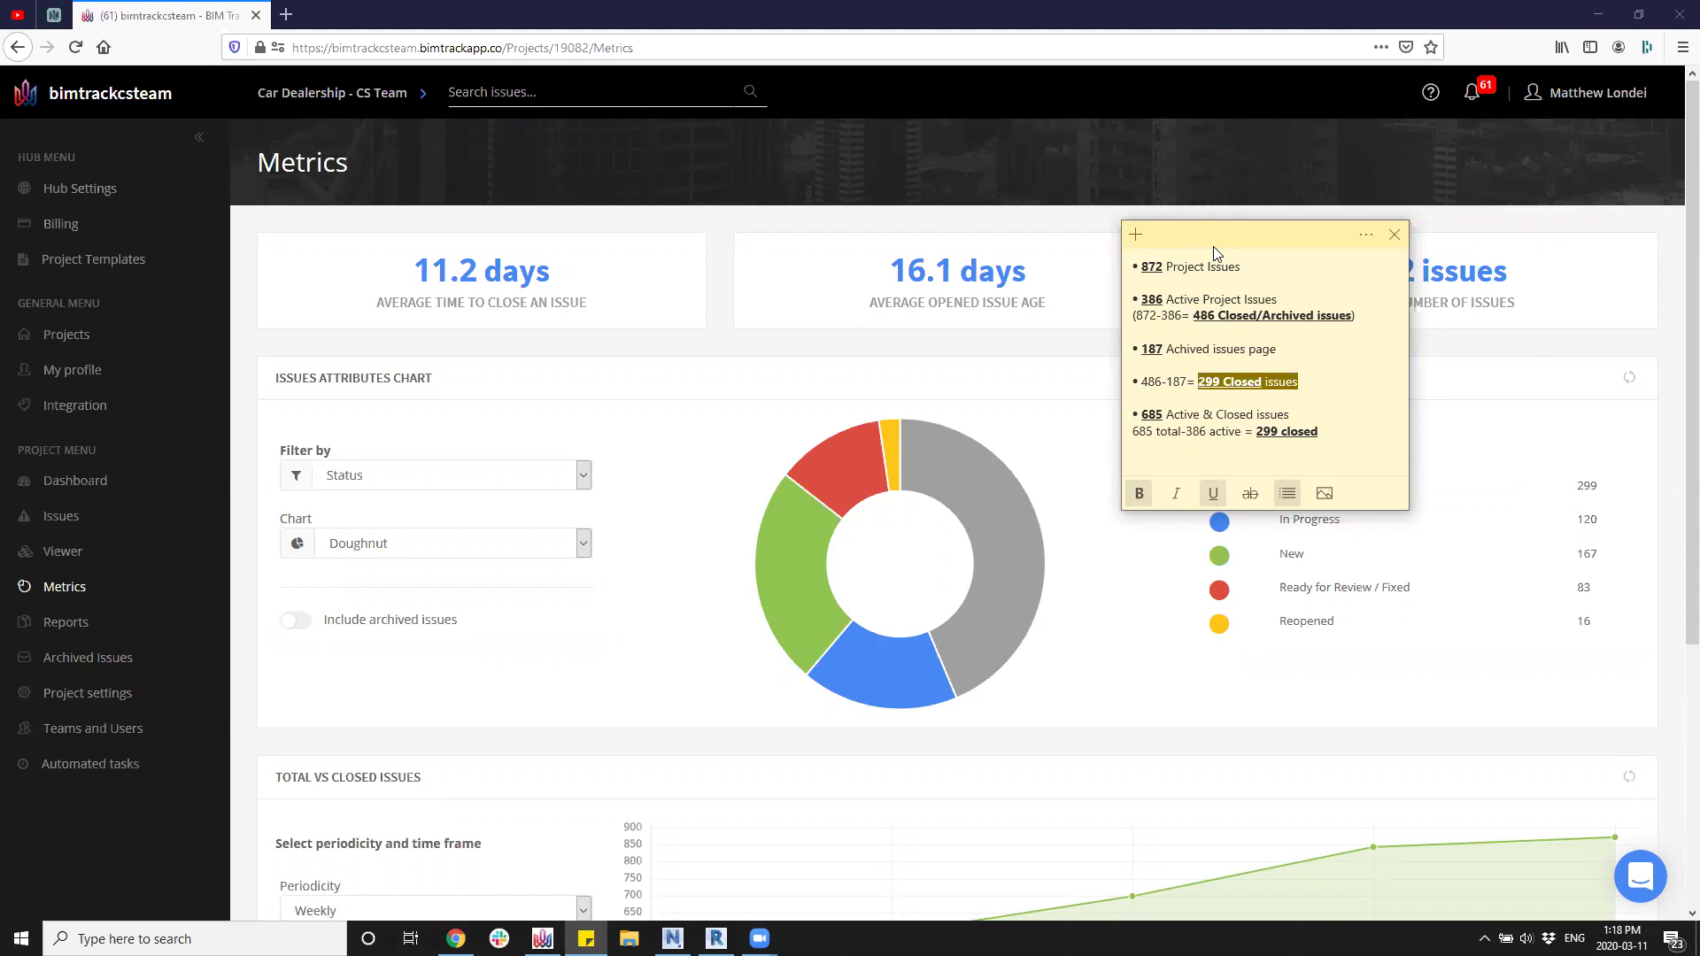
left_click(1027, 542)
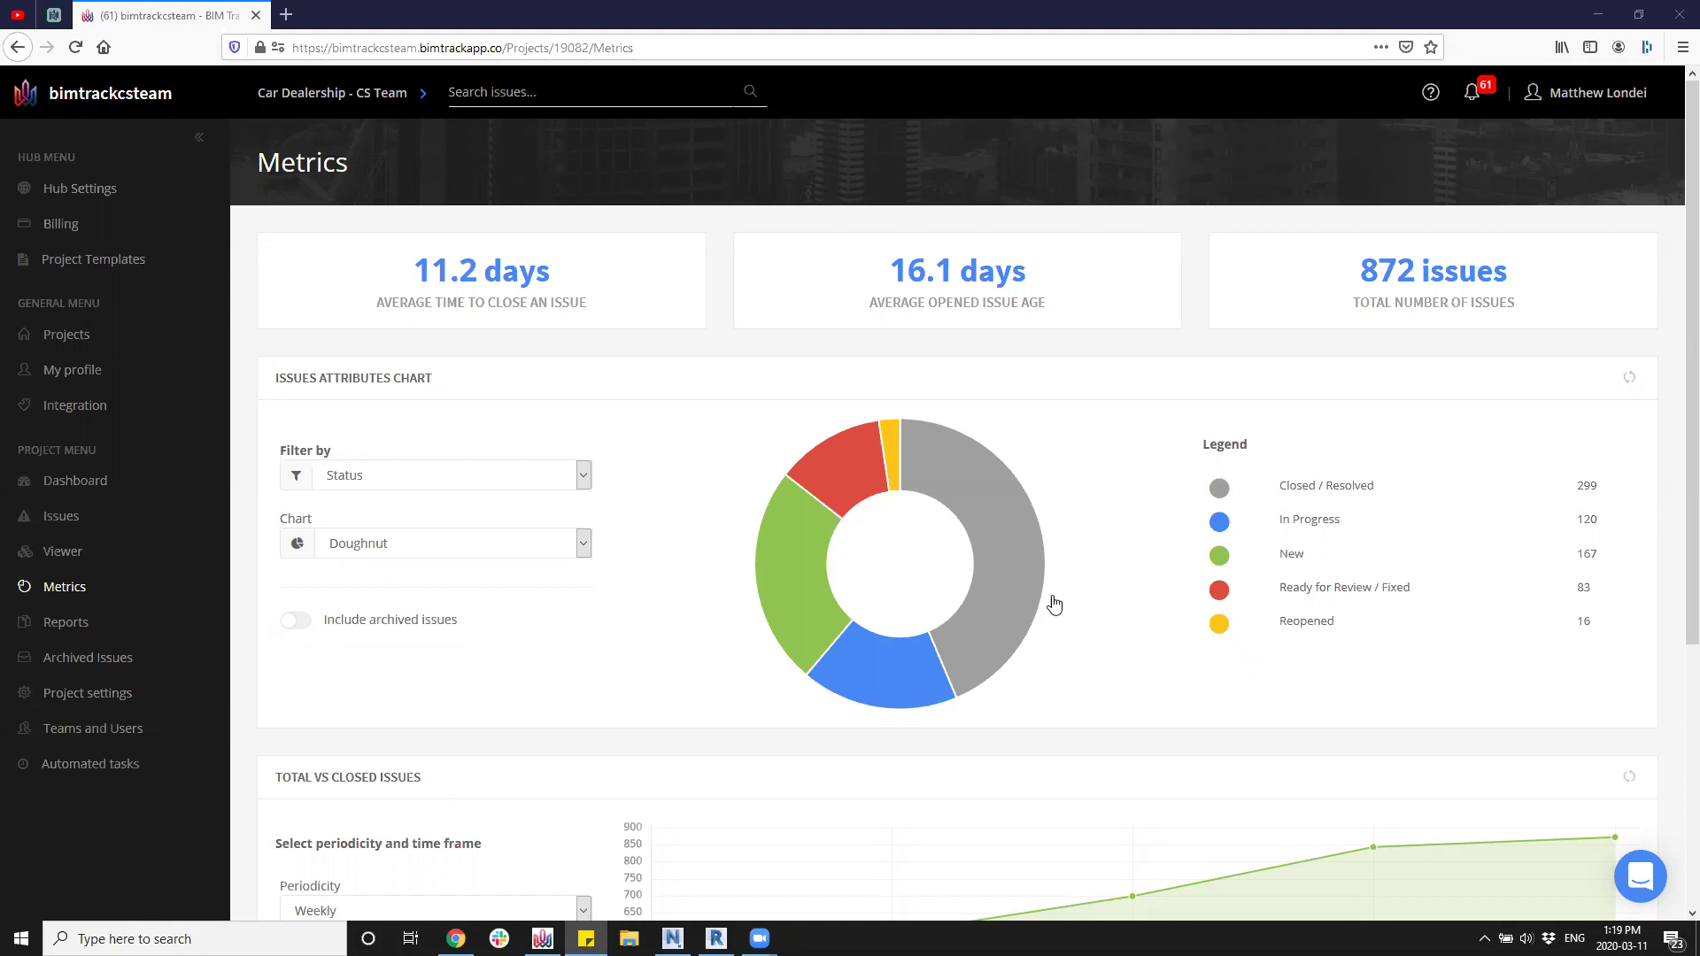
Drill into the New segment of the status chart and filter the resulting chart by Priority.
mouse_move(837, 624)
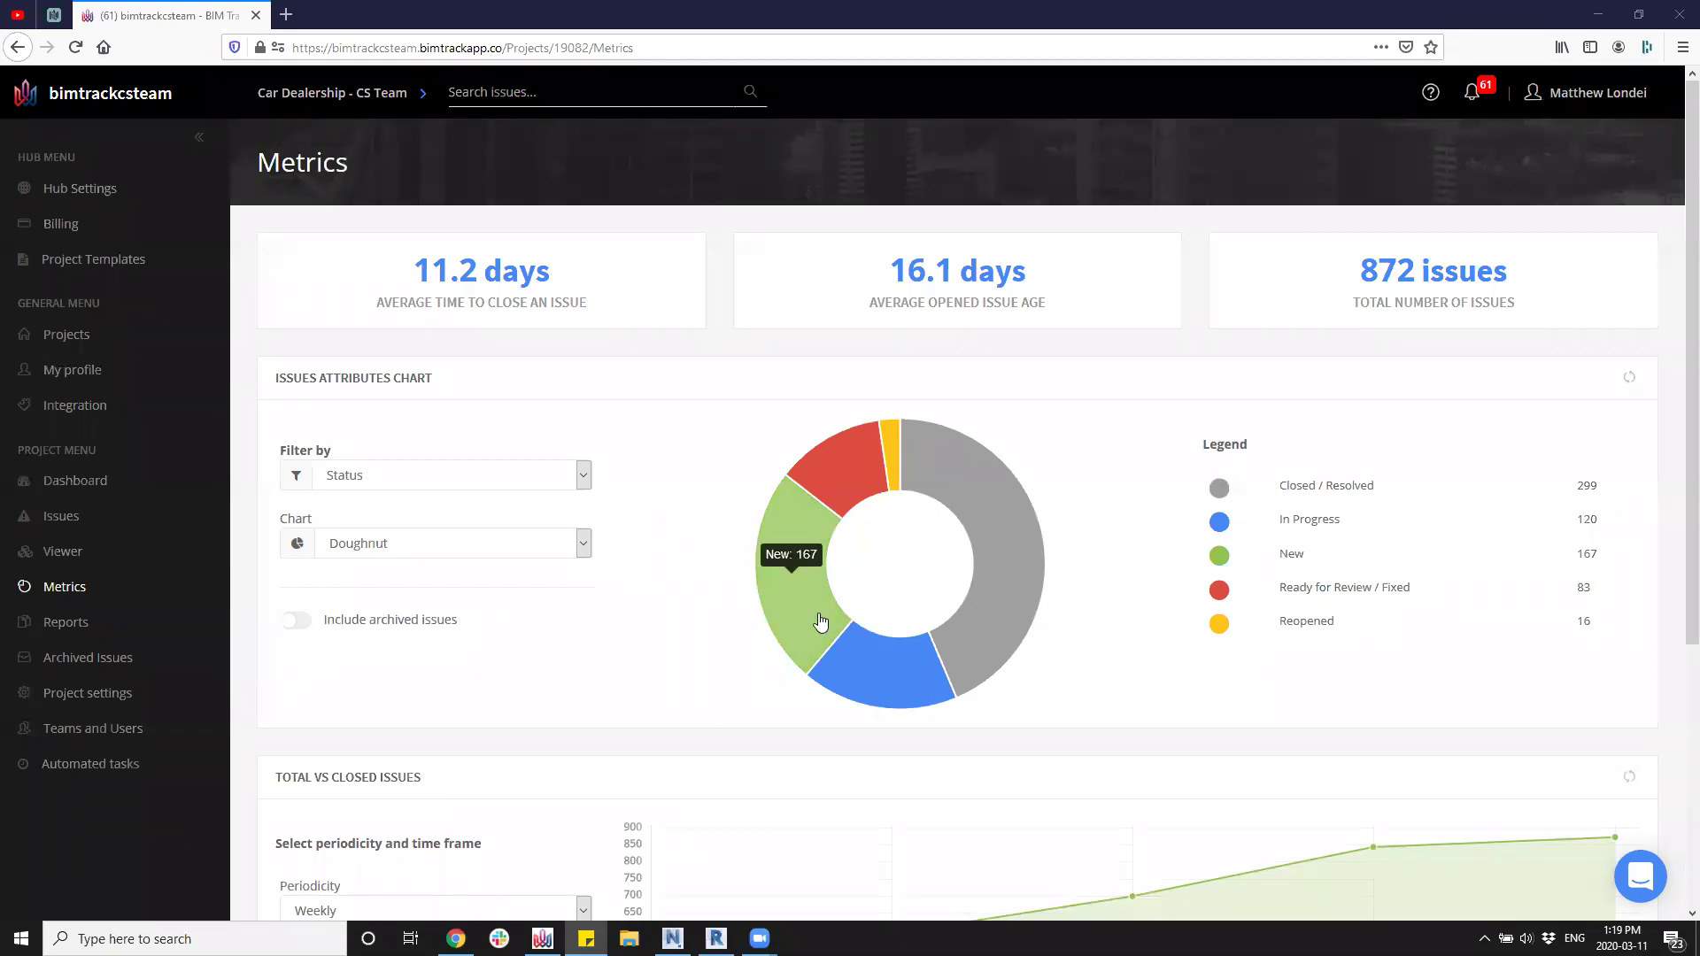
left_click(821, 623)
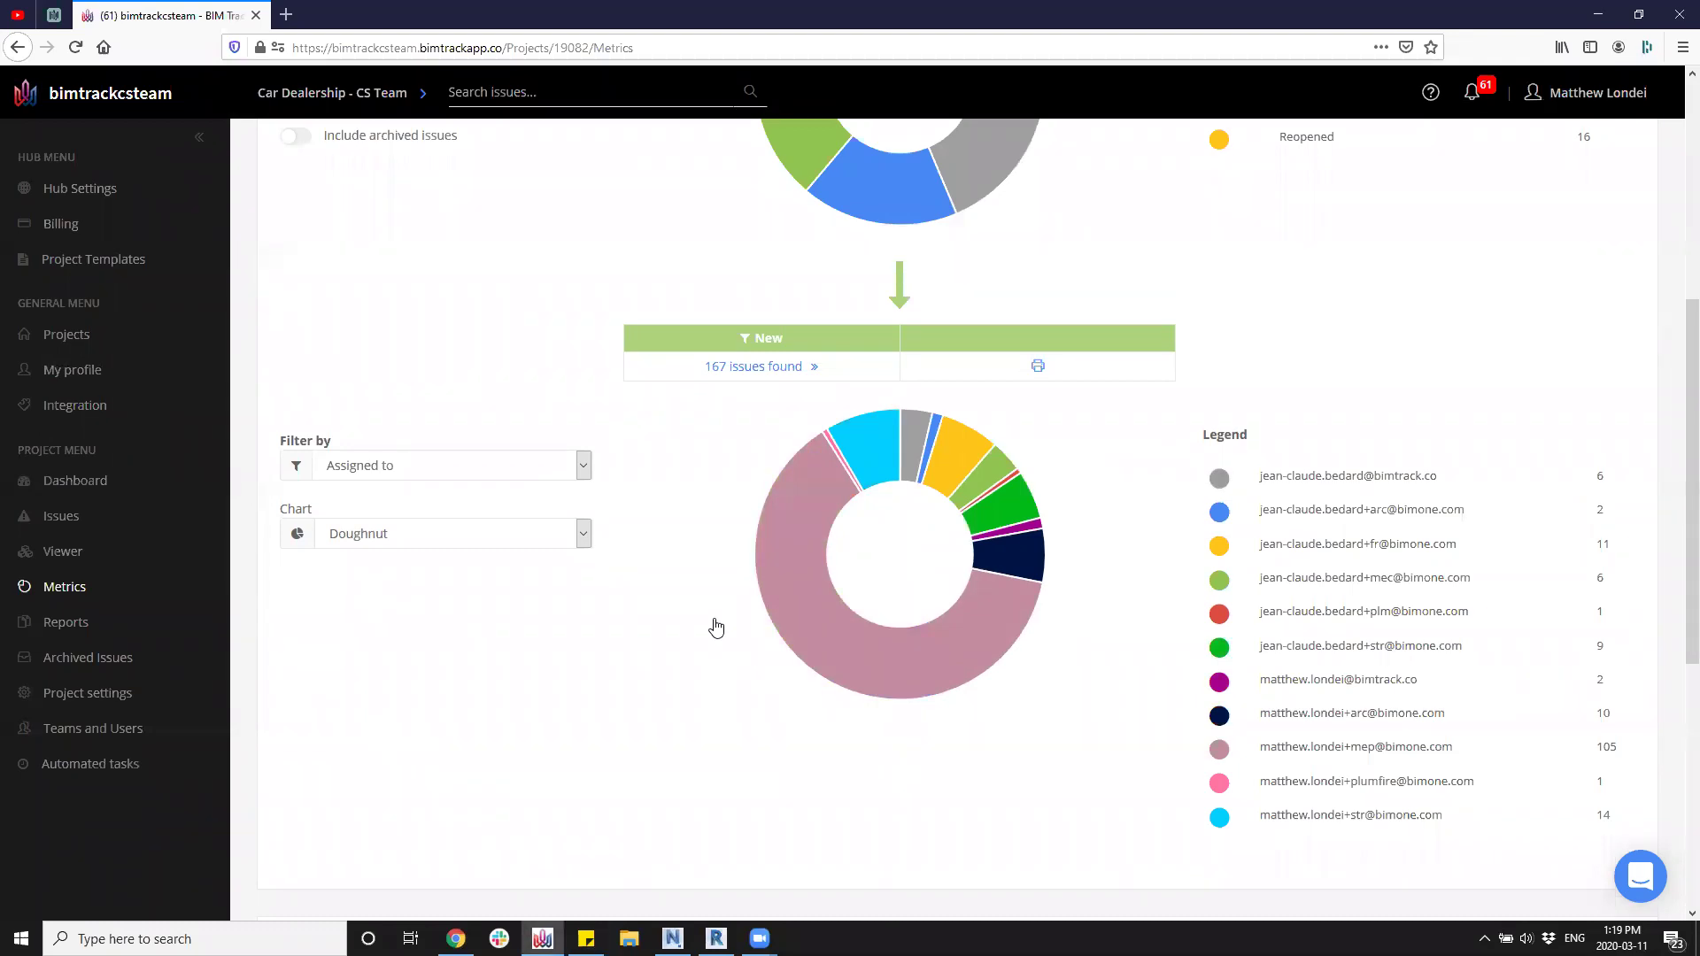
left_click(386, 465)
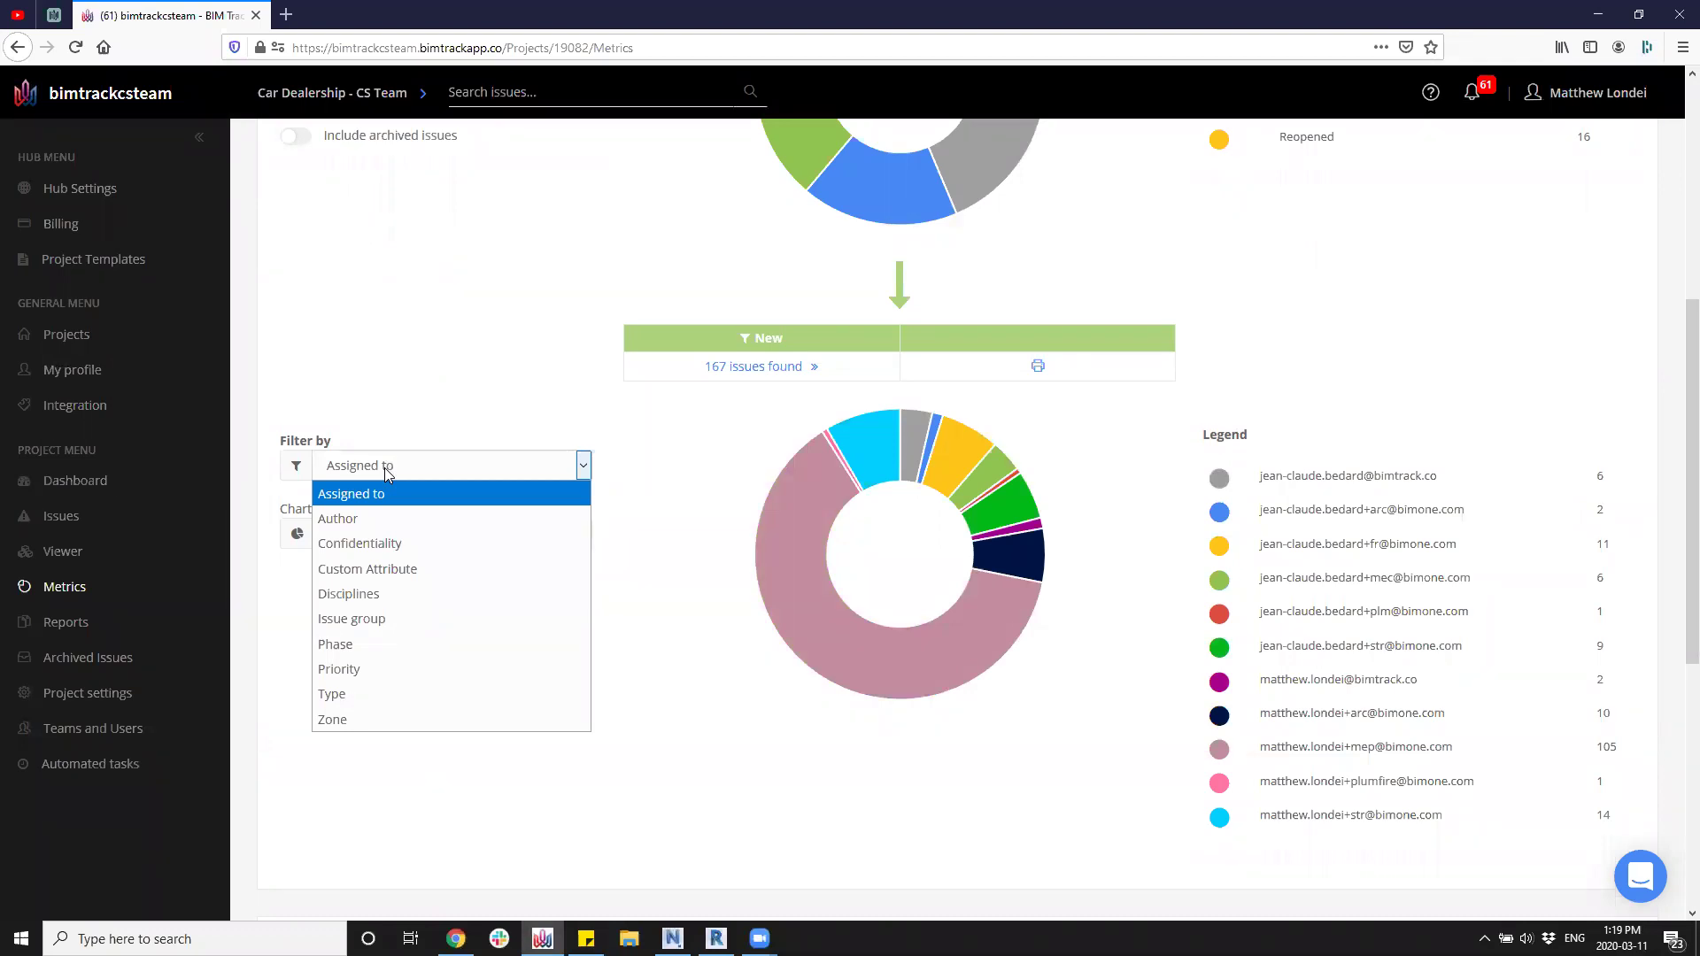
left_click(372, 670)
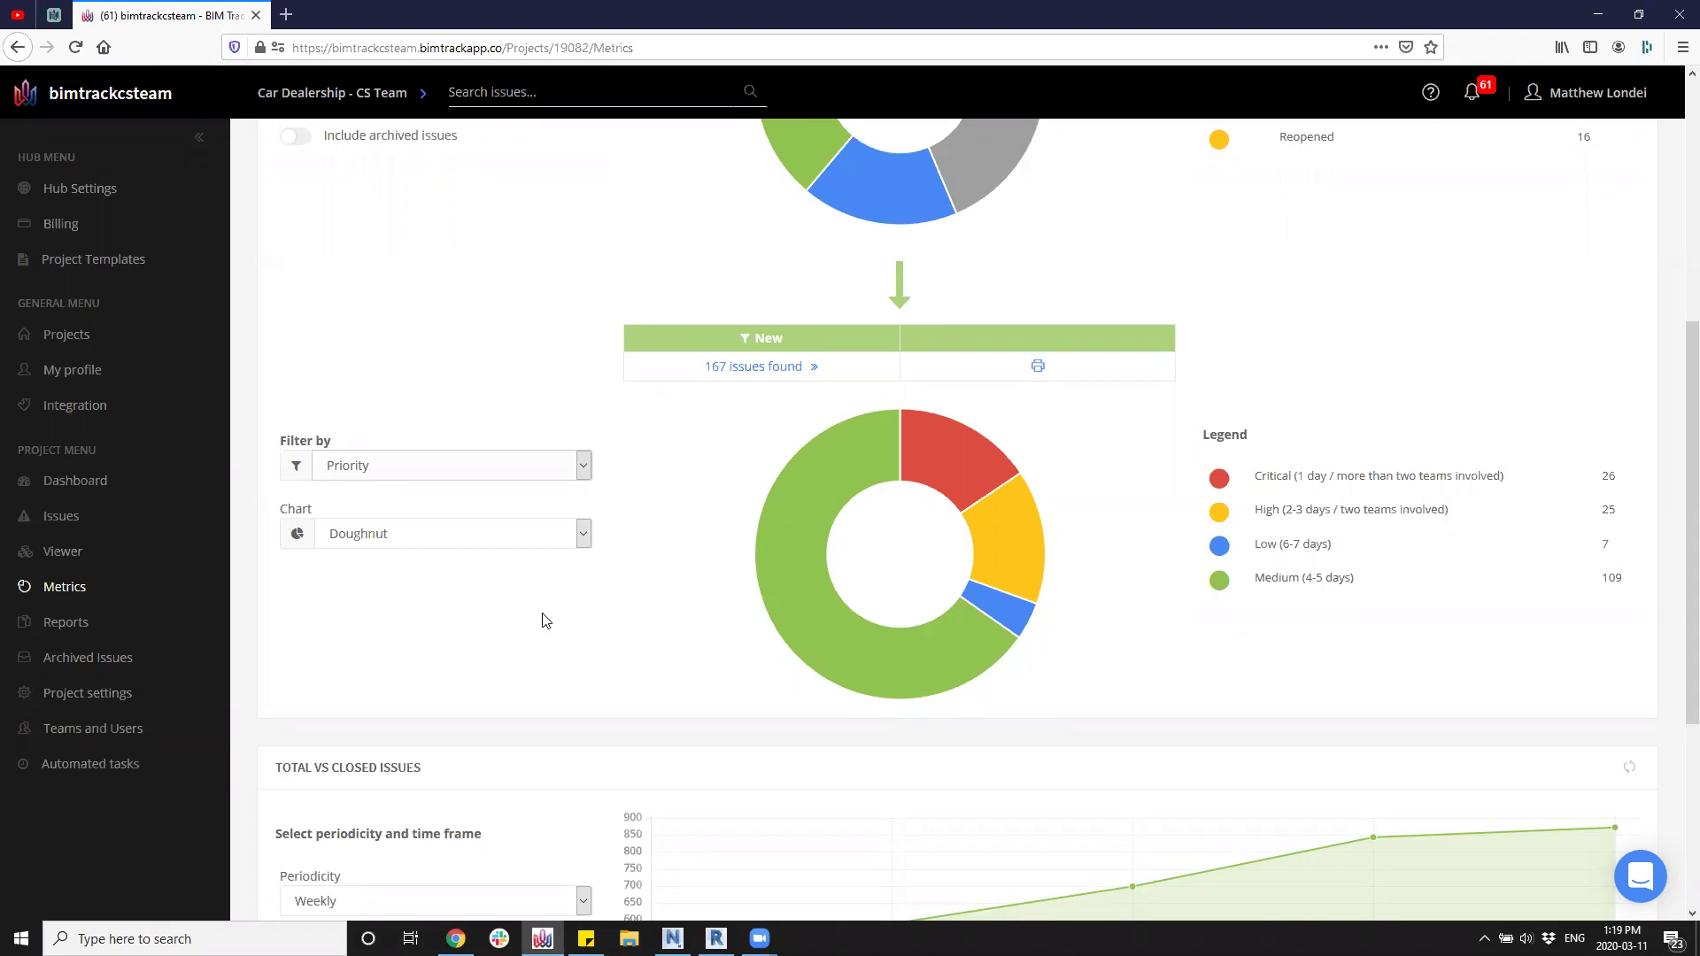
Drill into the Critical priority segment, filter its chart by Type, and drill down into the Clash segment.
left_click(930, 474)
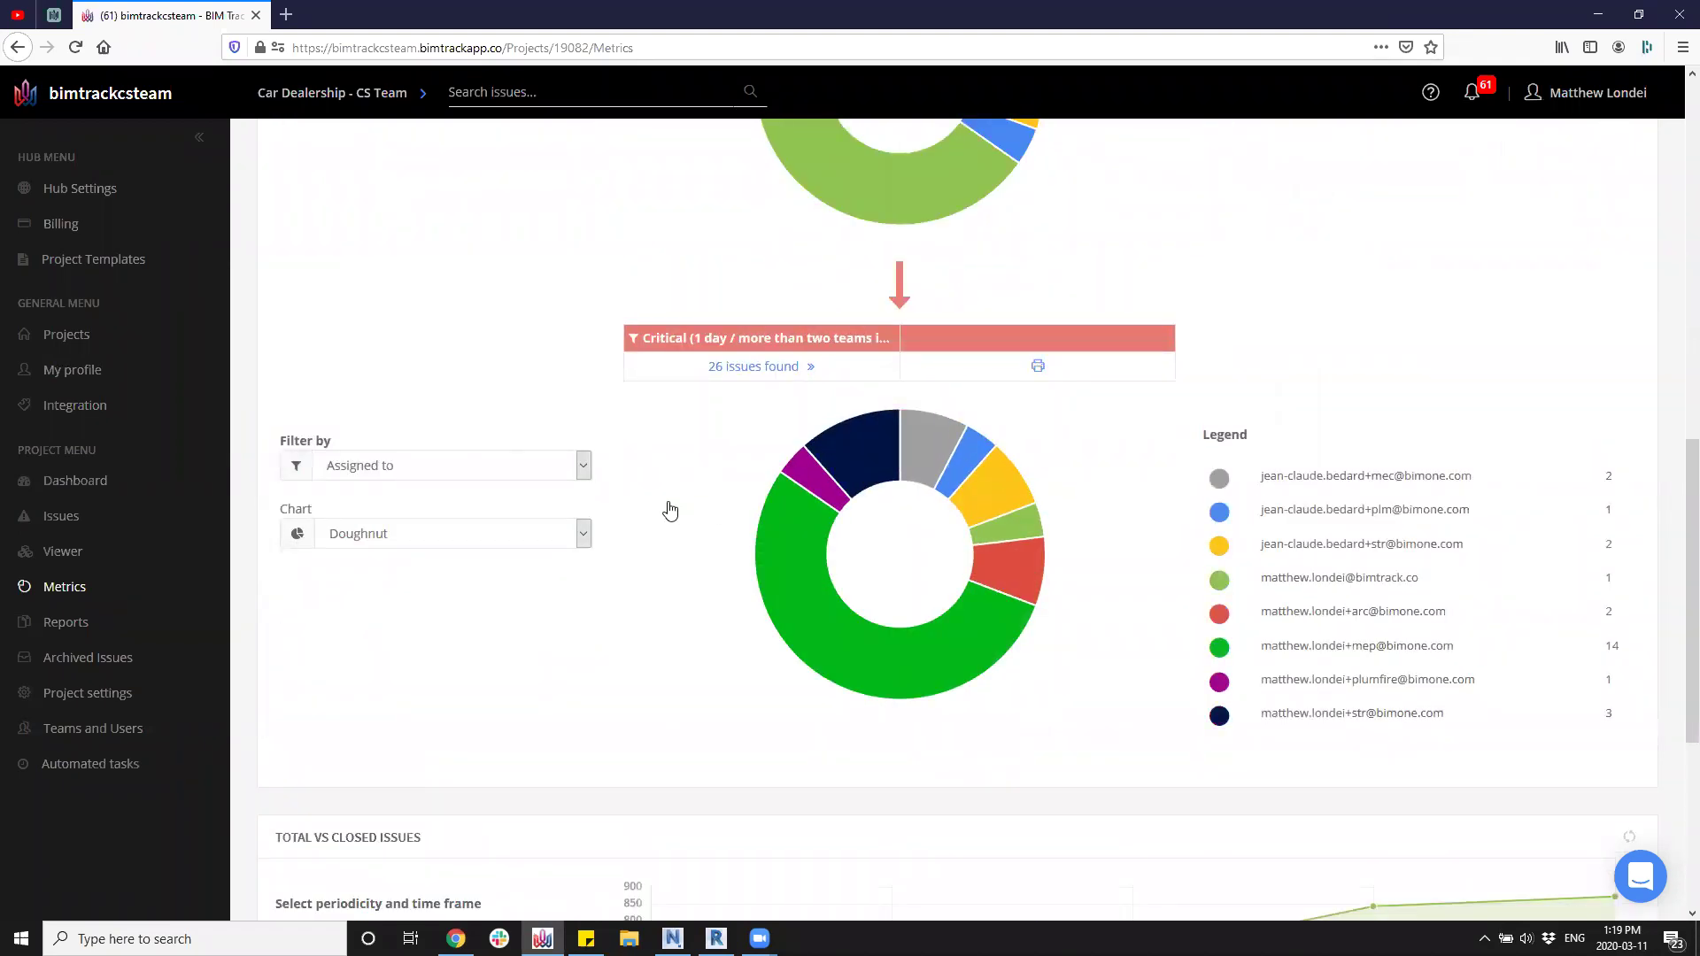
left_click(538, 470)
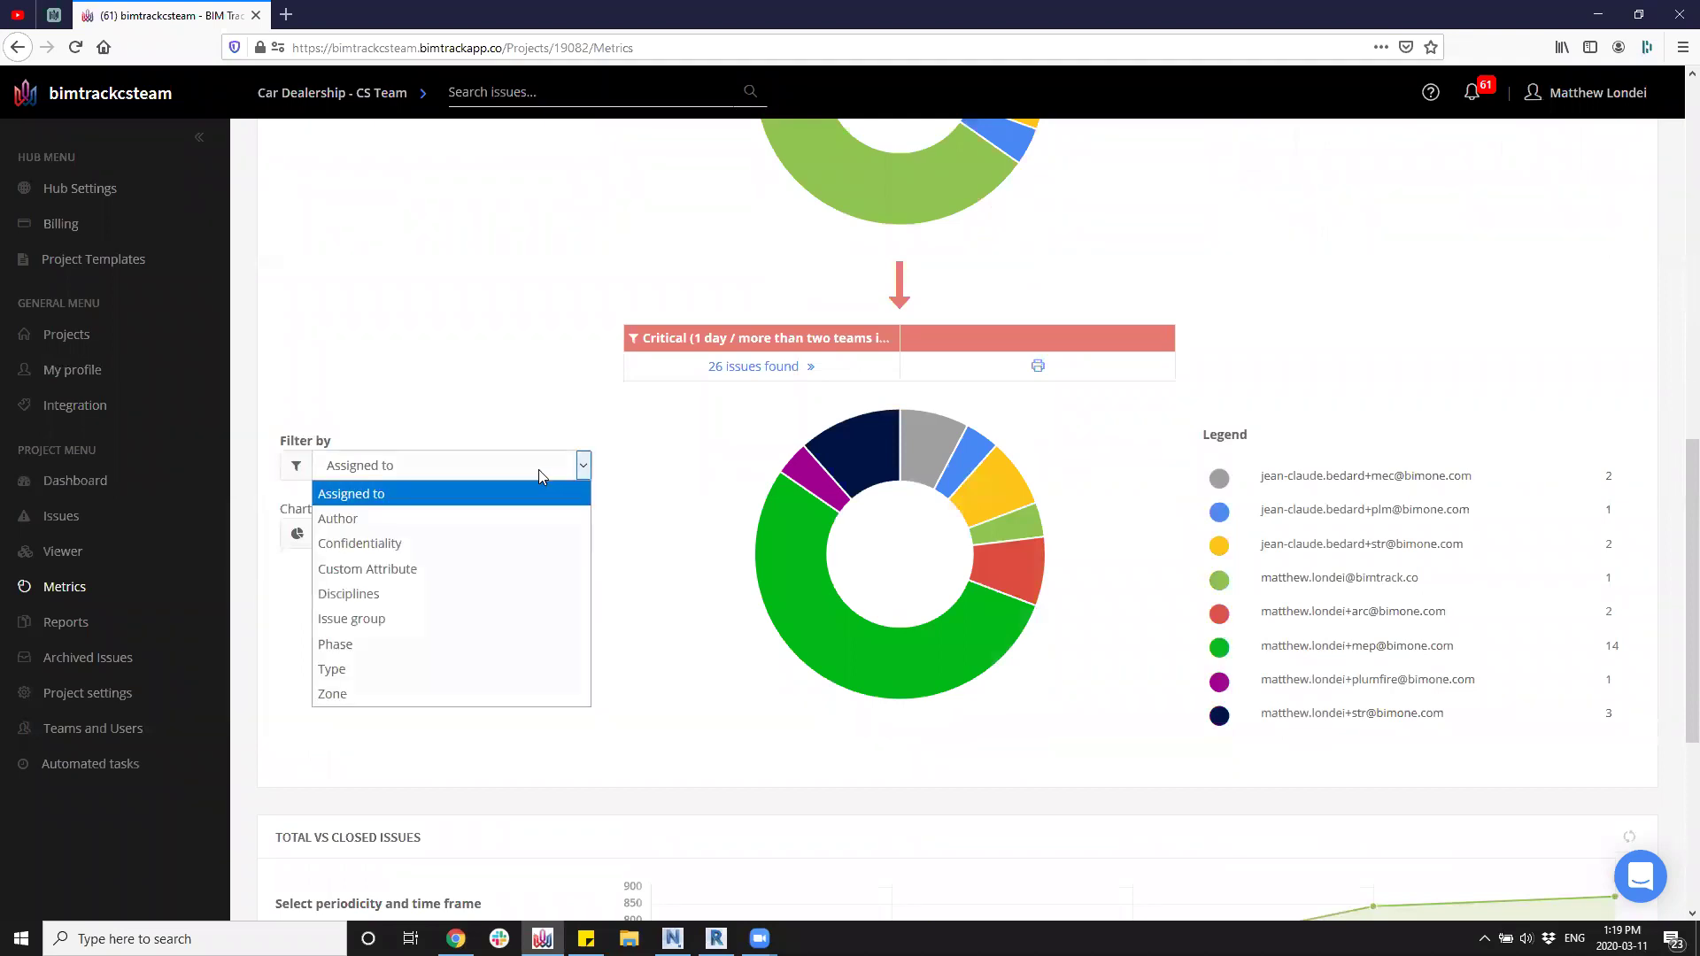
left_click(486, 669)
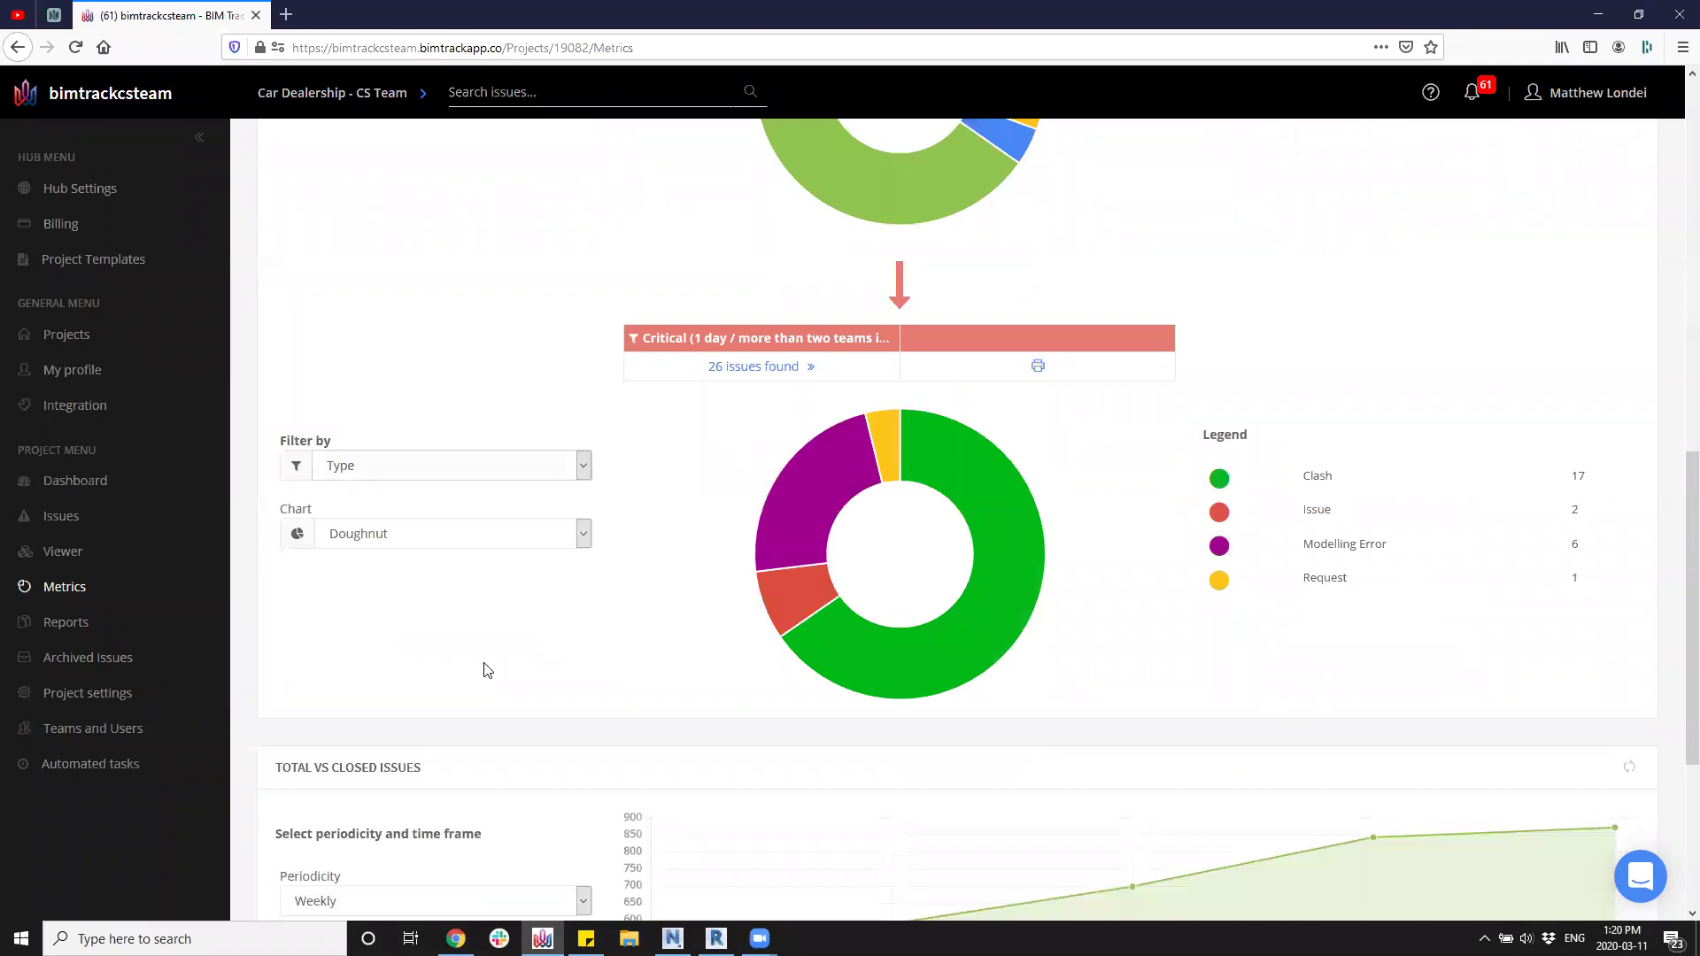
mouse_move(948, 634)
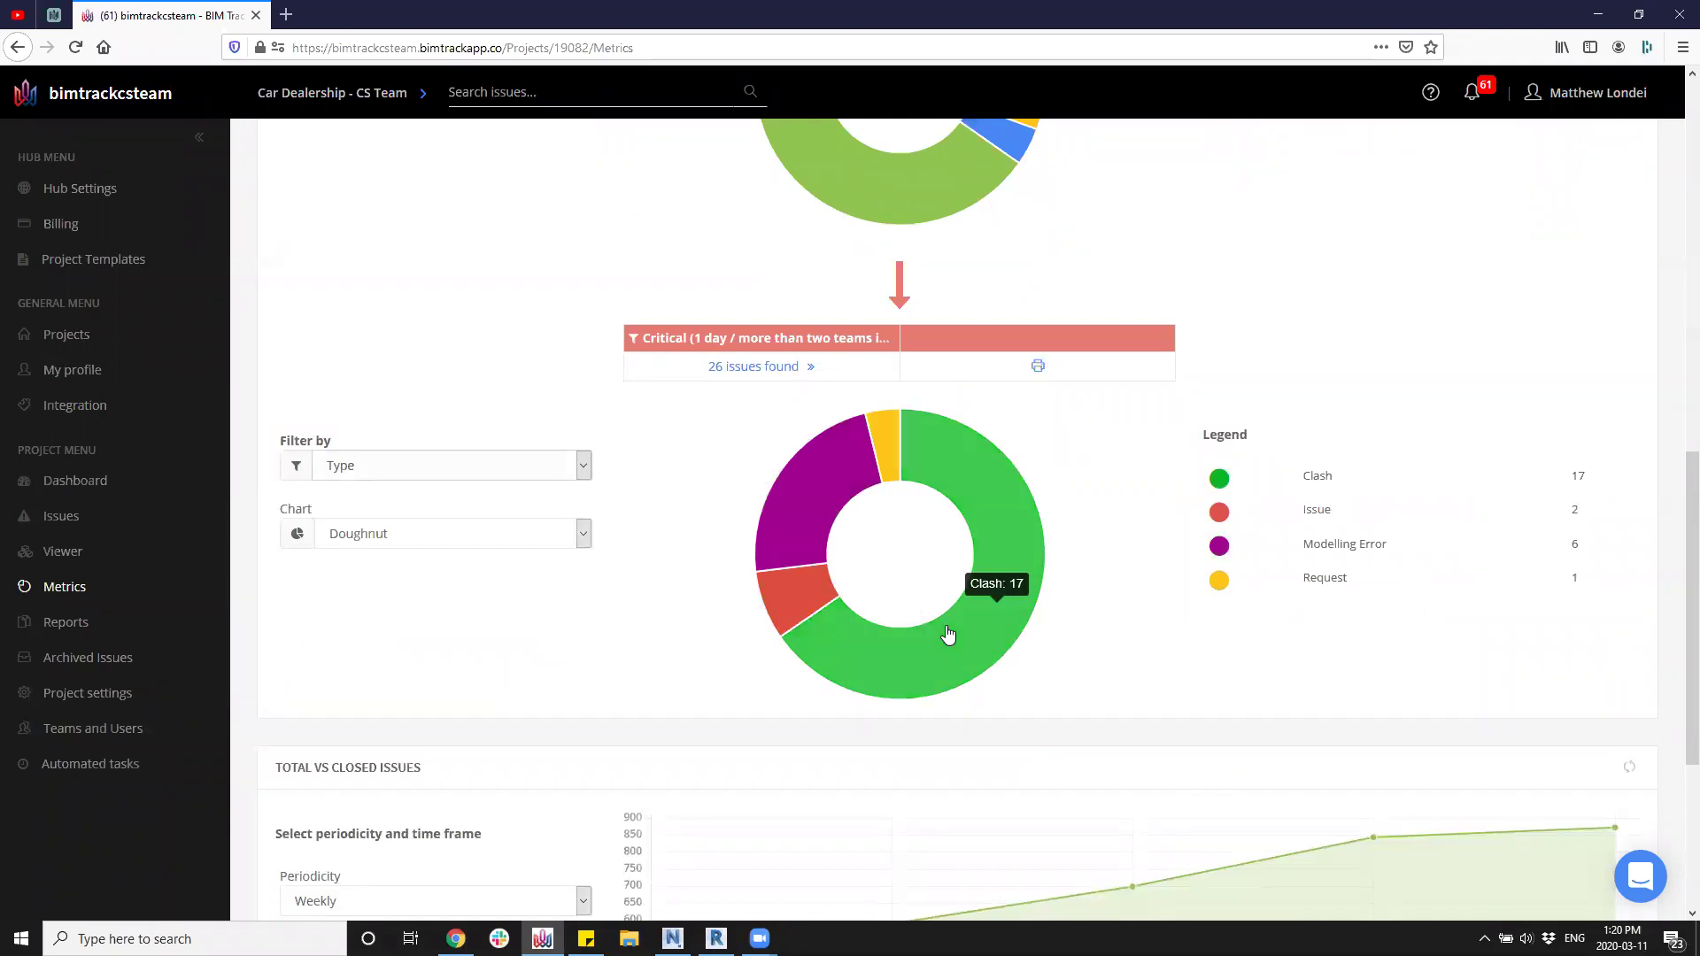
left_click(947, 634)
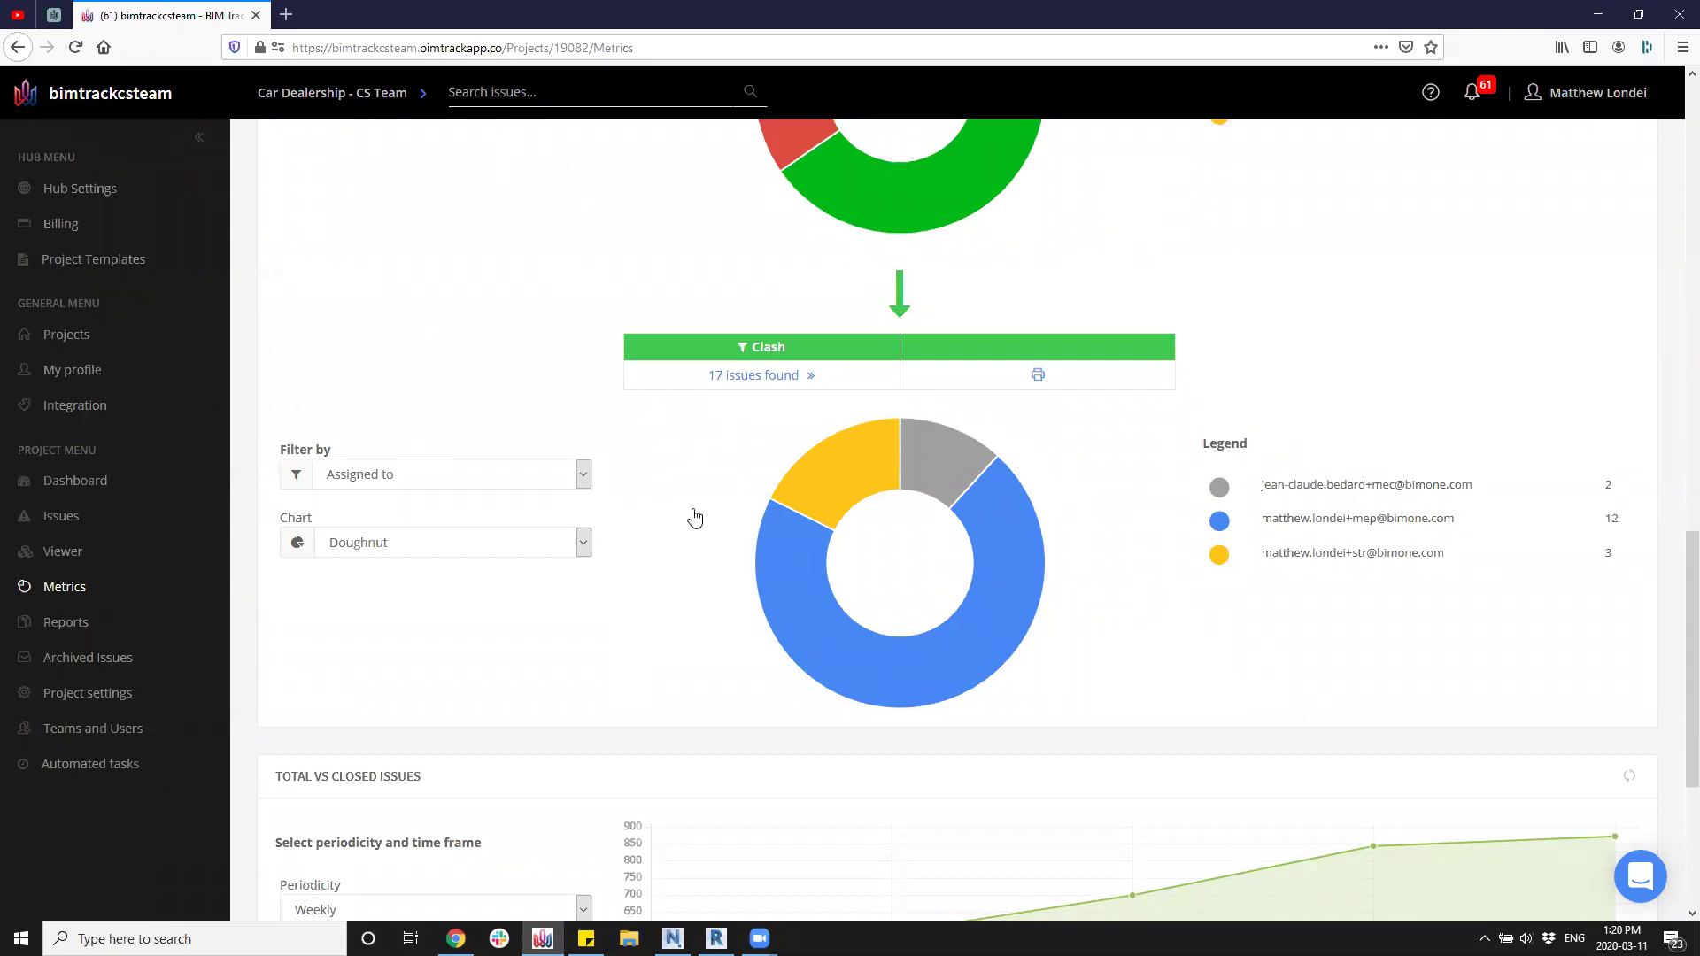
Review the chain of nested charts and open the list of New issues in a separate browser tab.
scroll(700, 513, "up", 1)
scroll(722, 514, "up", 1)
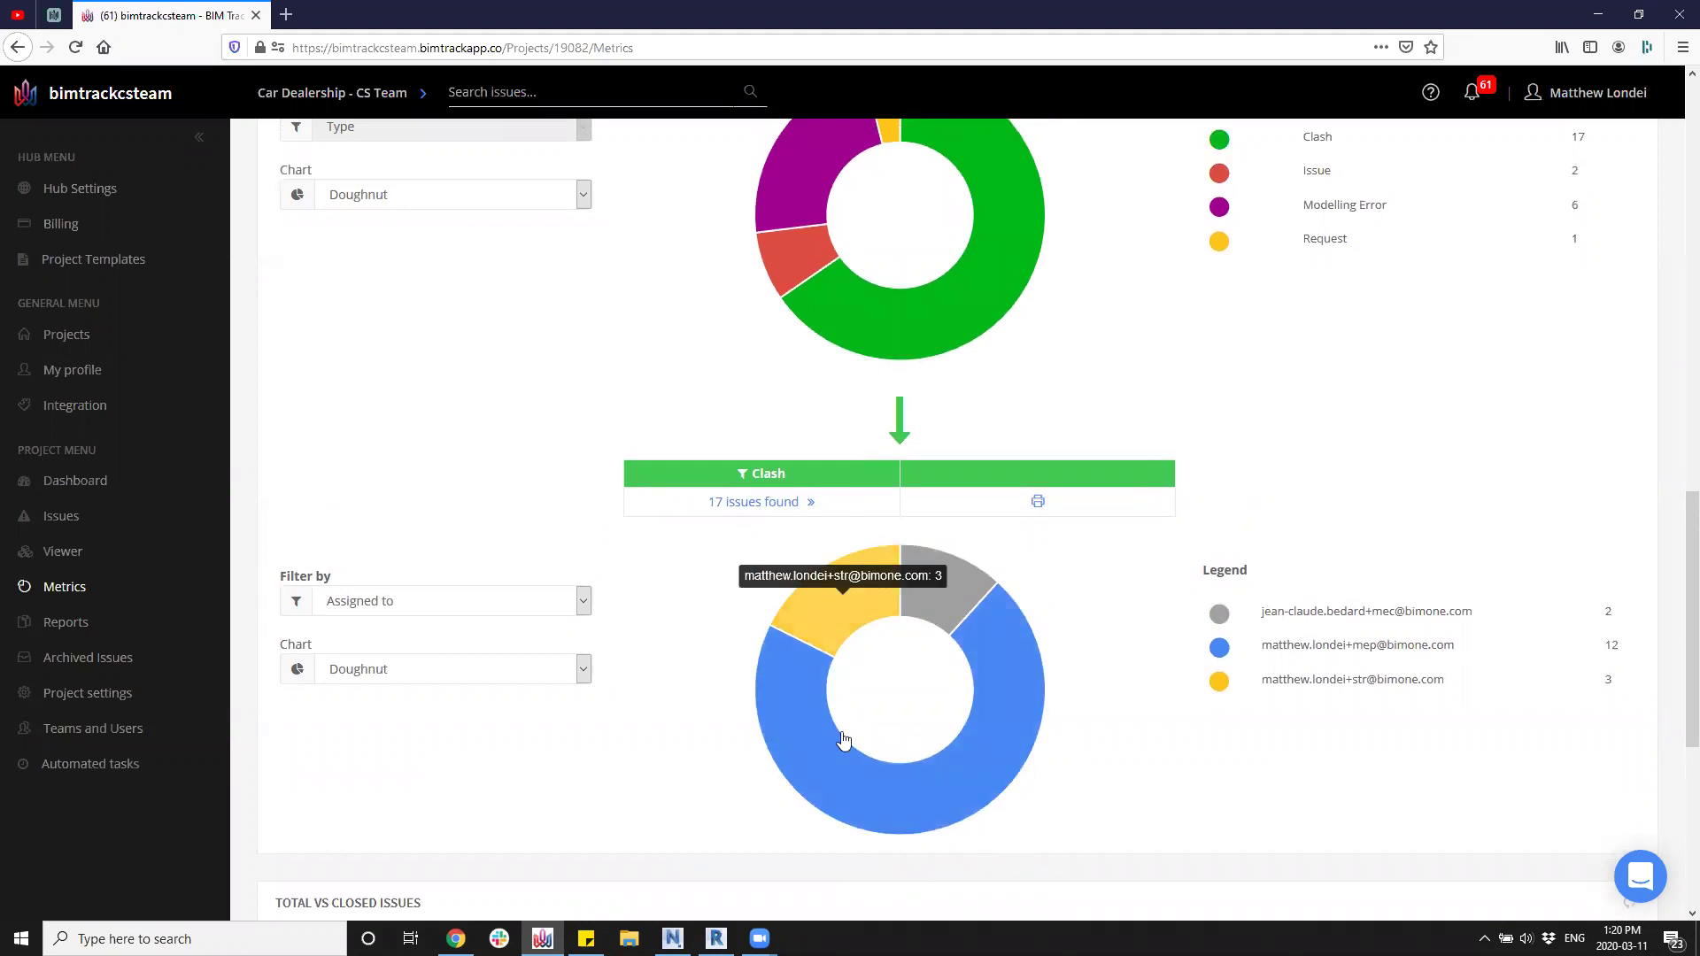
scroll(1034, 744, "up", 3)
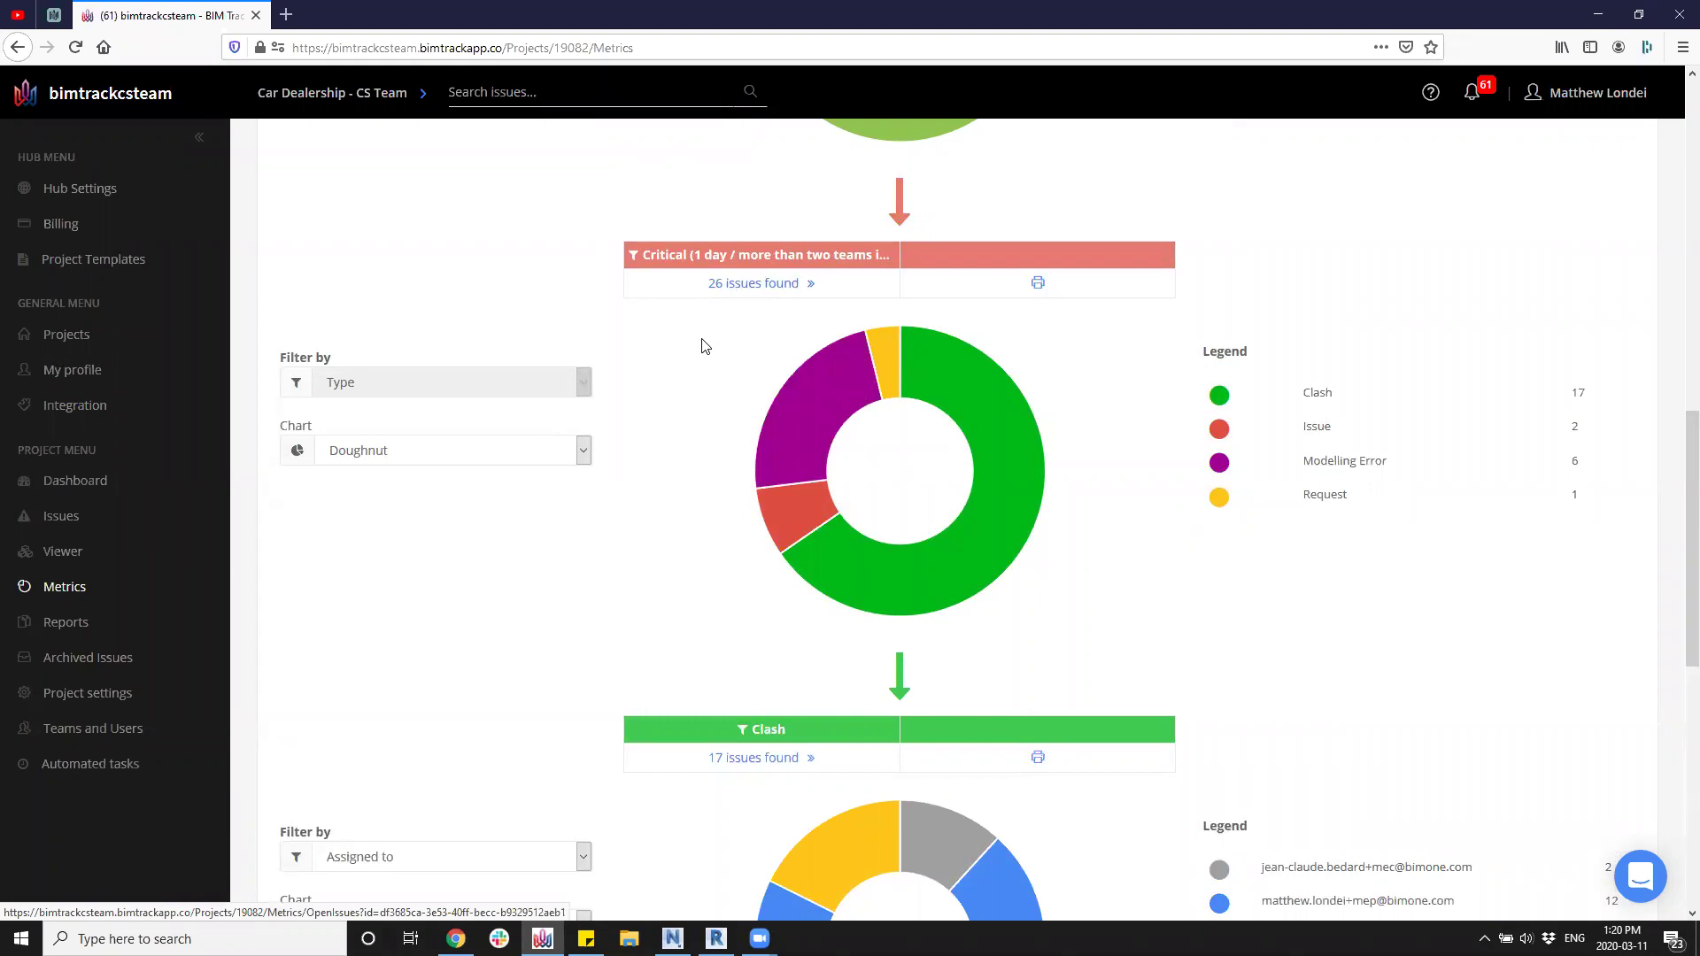
scroll(704, 345, "up", 3)
scroll(707, 457, "up", 3)
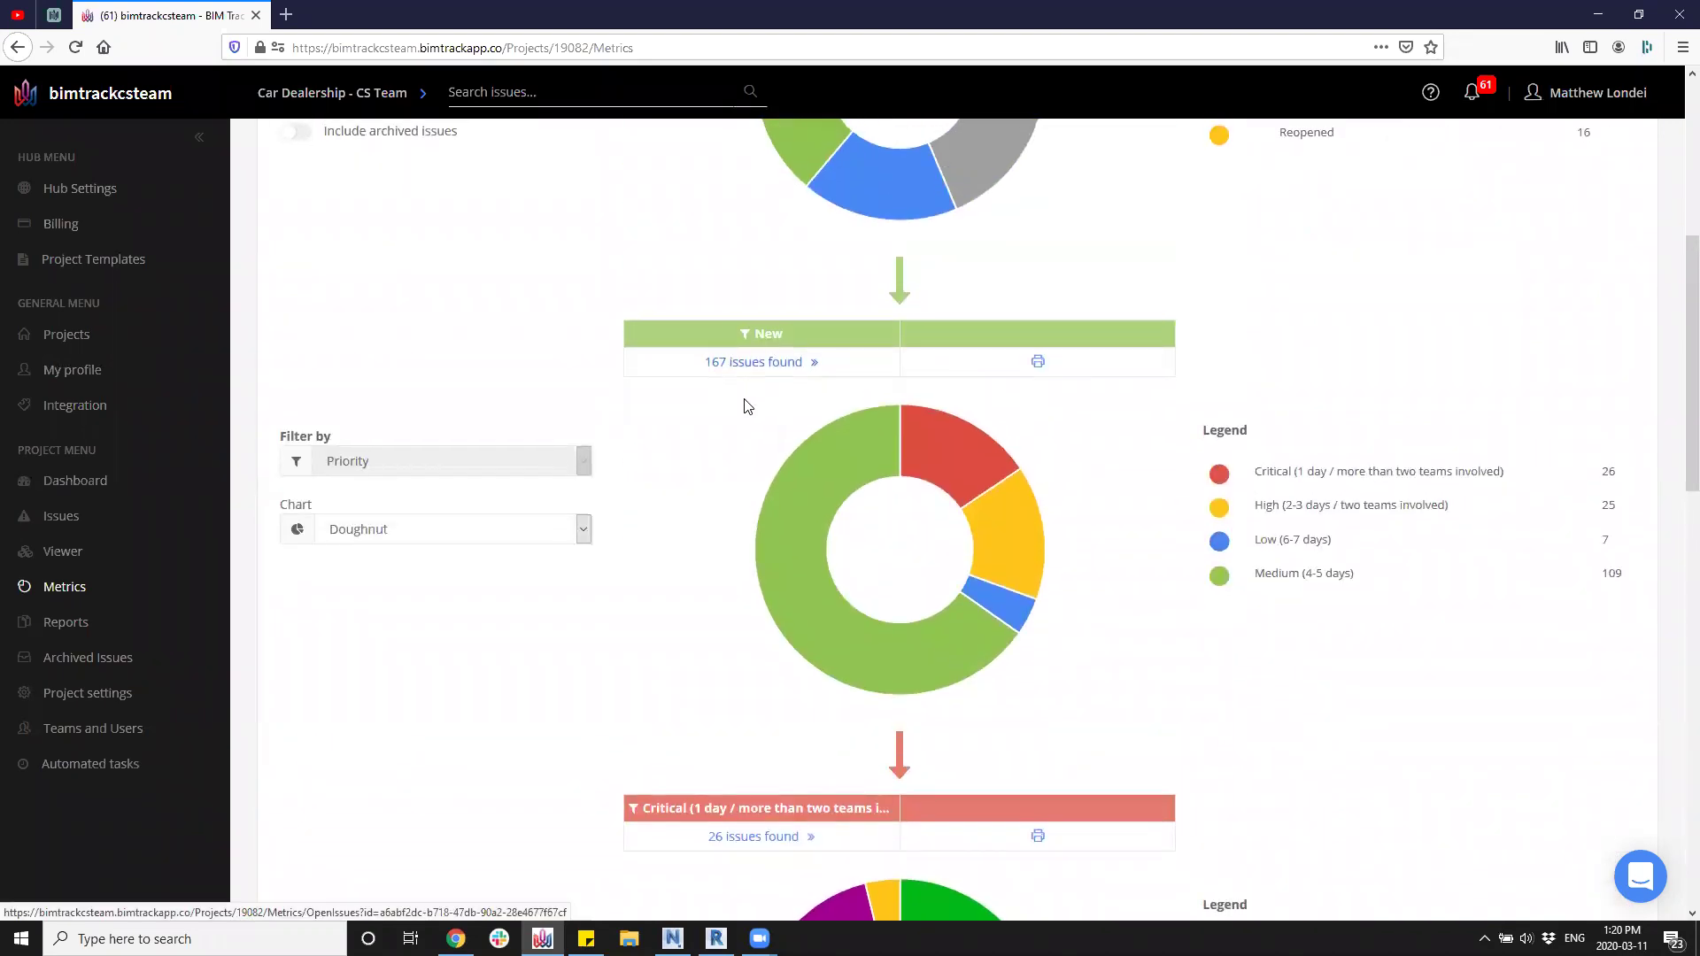
scroll(744, 398, "down", 5)
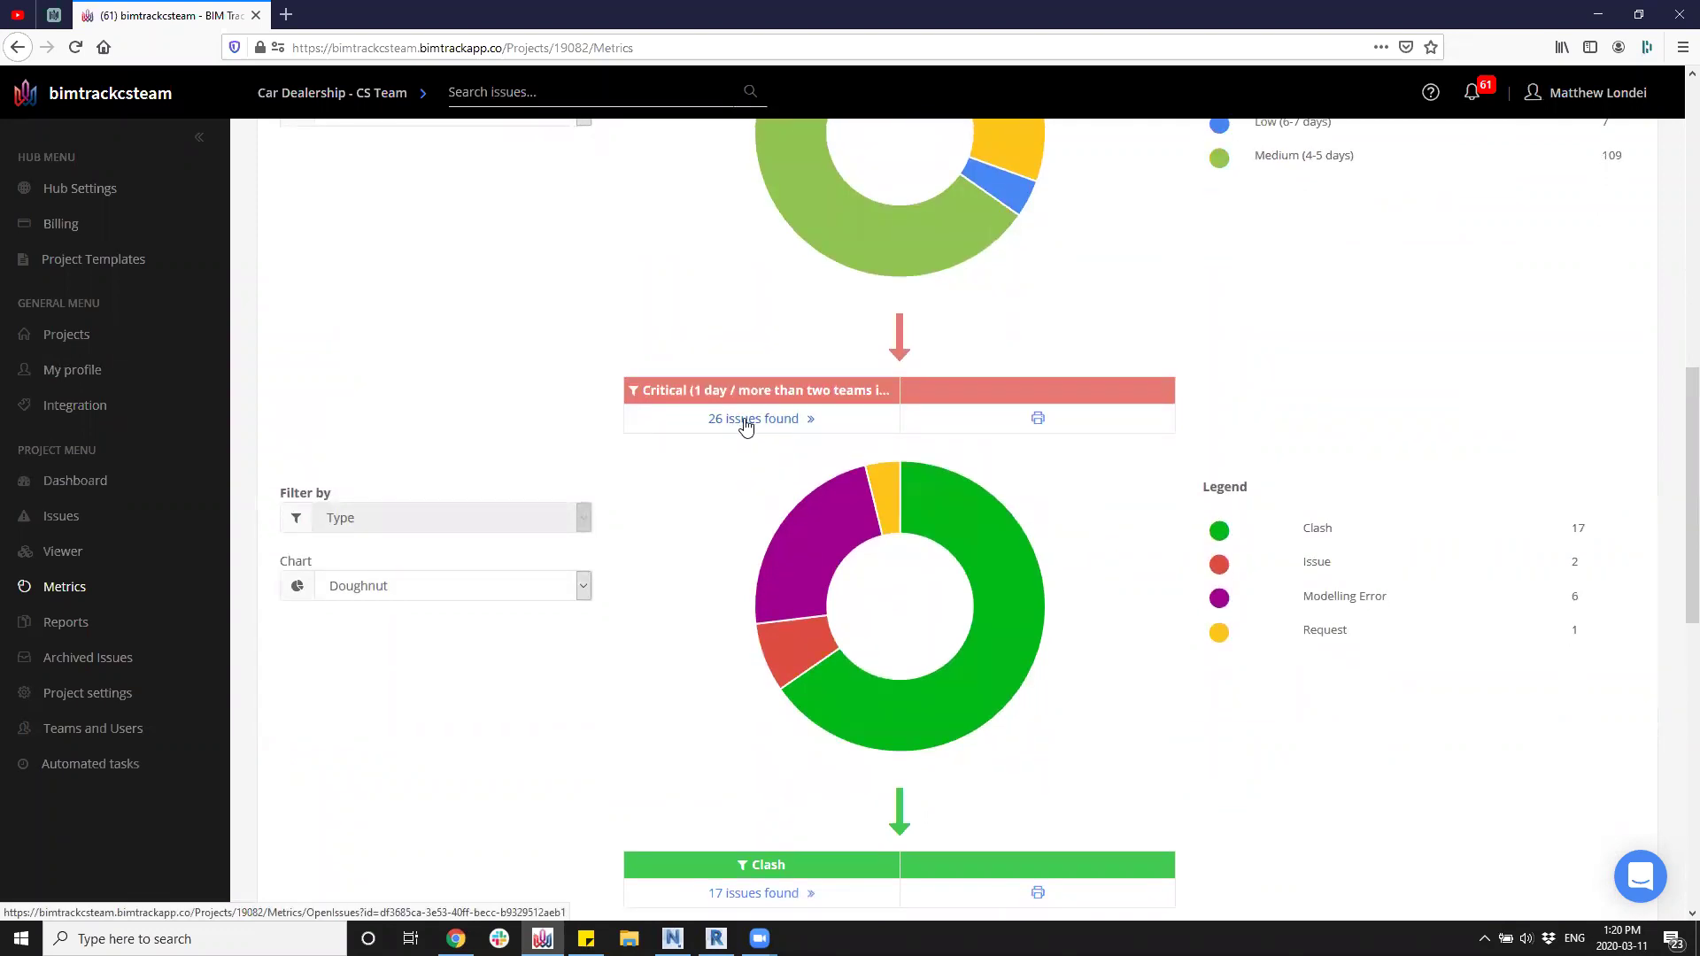
scroll(743, 434, "up", 3)
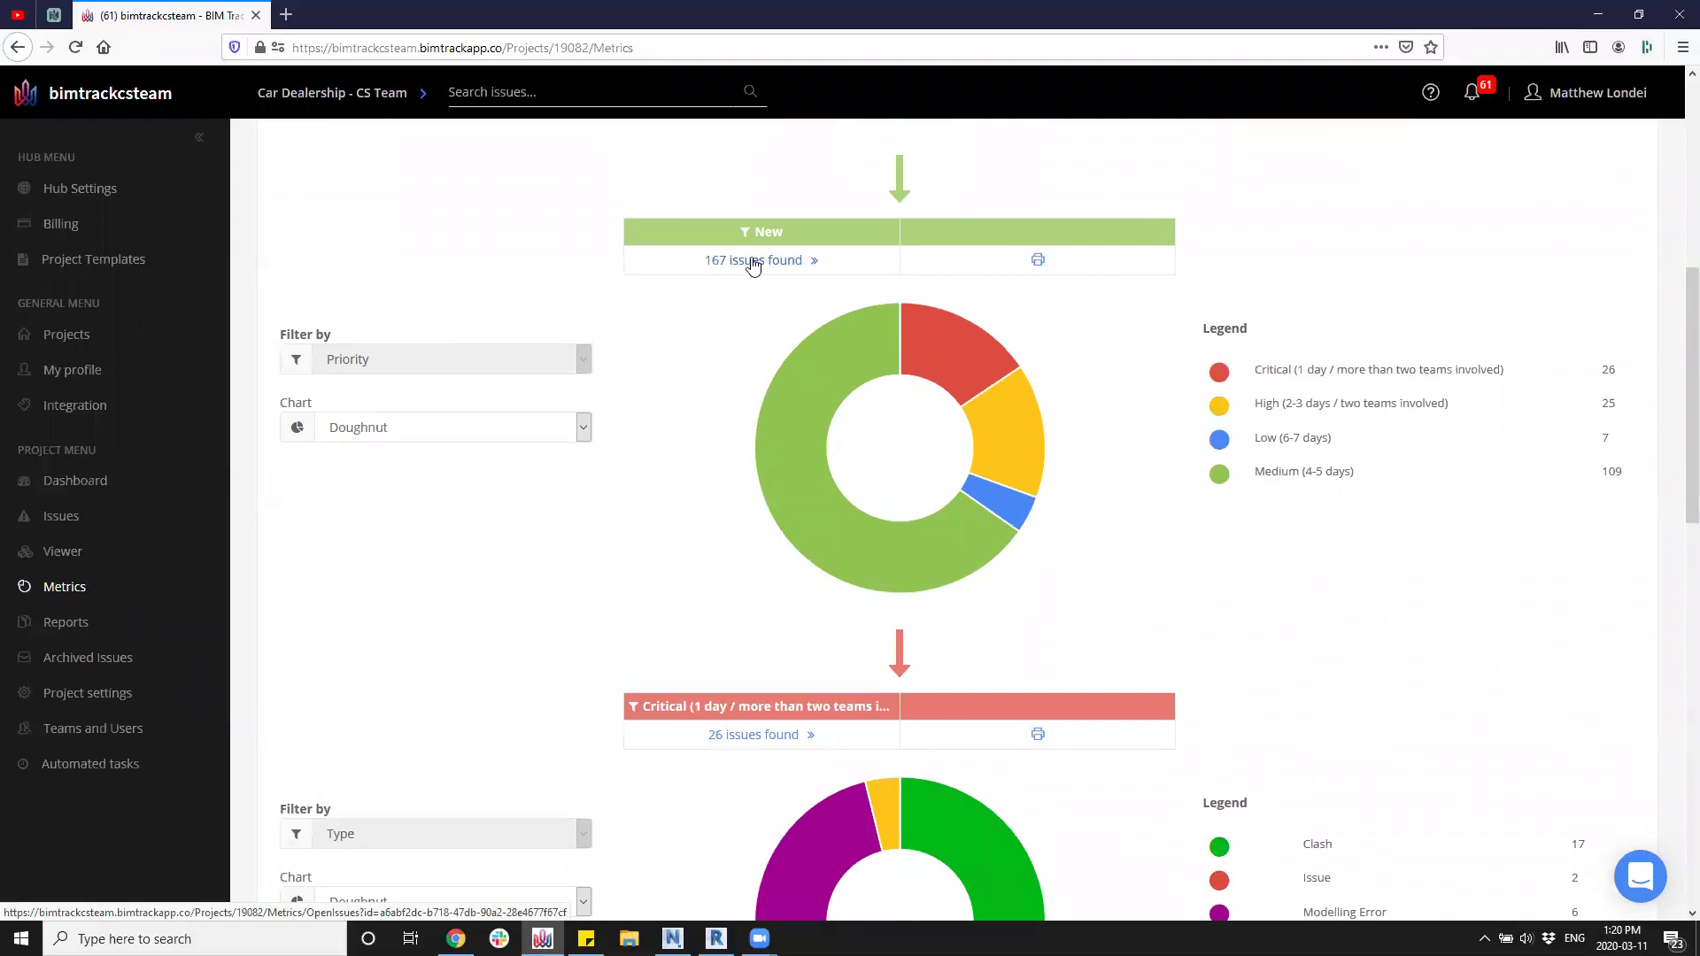
middle_click(747, 265)
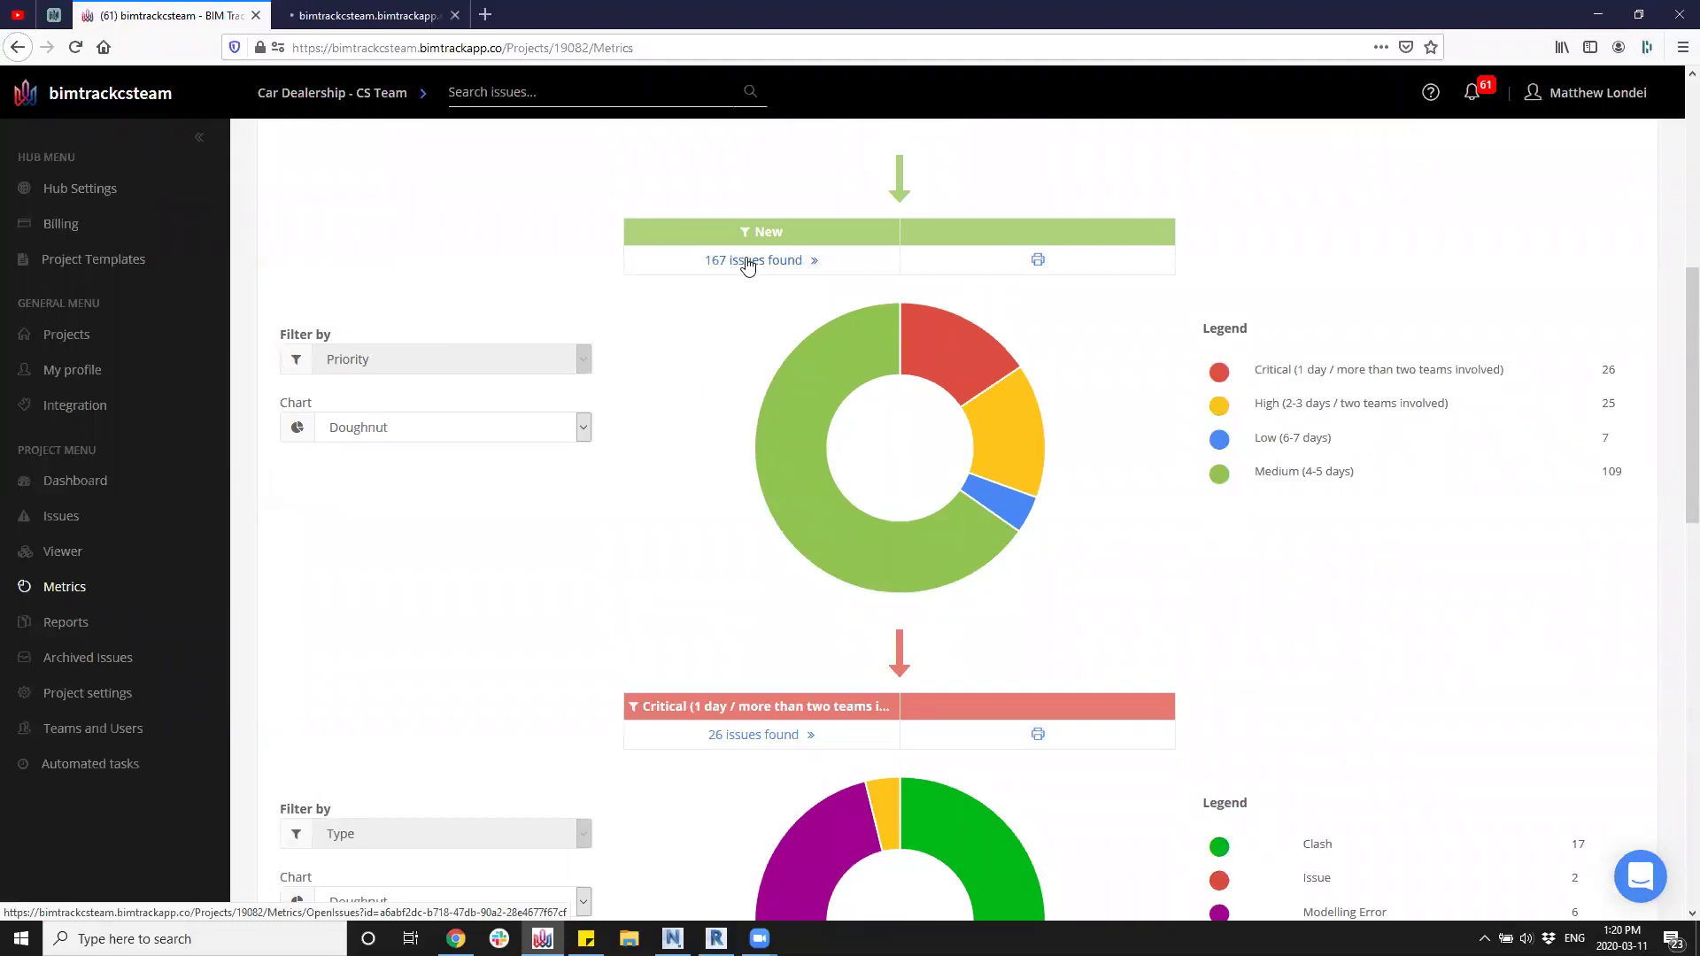
left_click(360, 26)
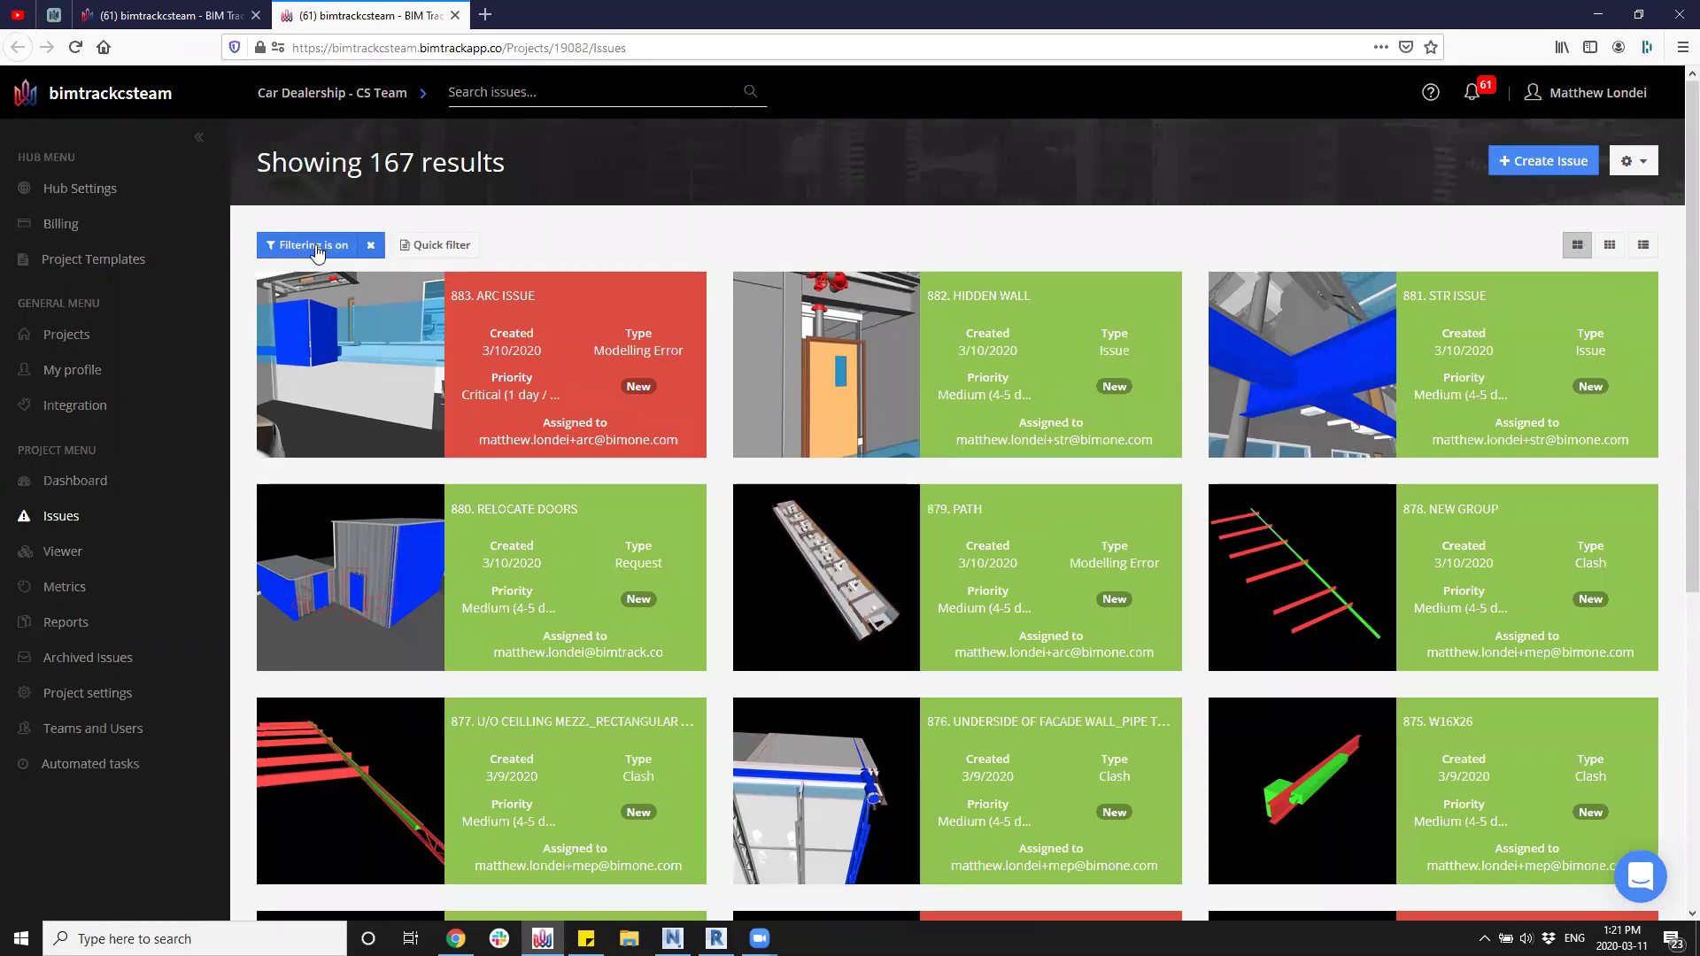
Return to the Metrics page and open the issue list for the Clash level in another browser tab.
key("ctrl+shift+Tab")
scroll(566, 425, "down", 8)
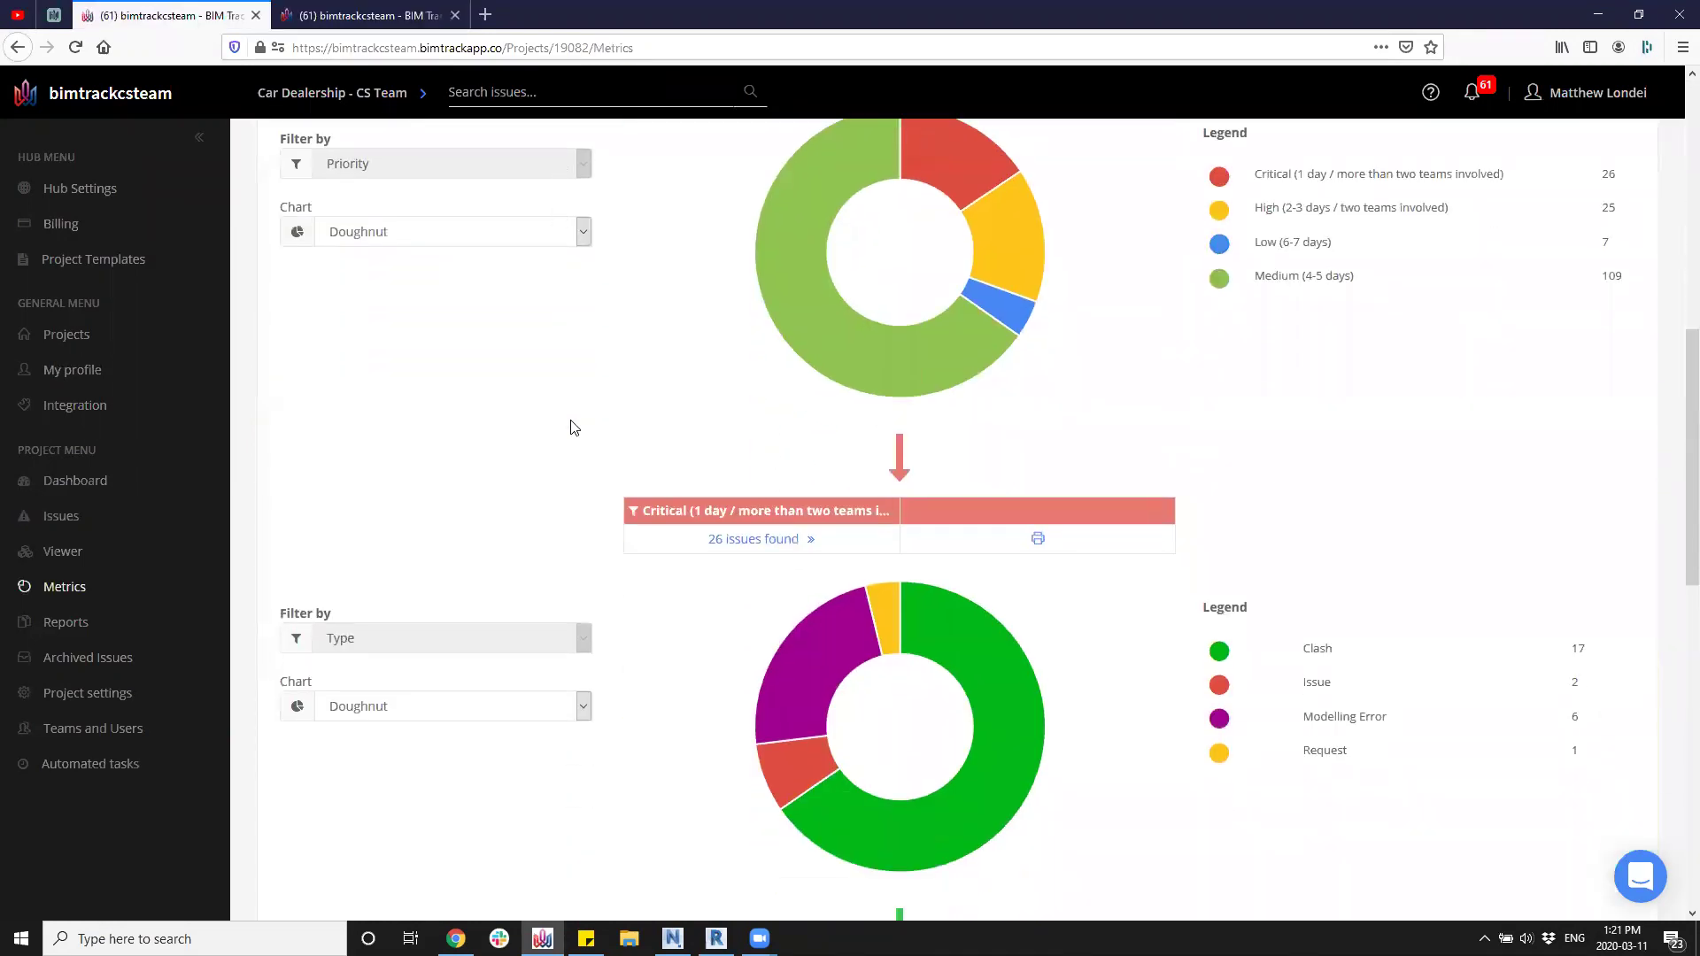
scroll(565, 433, "down", 4)
scroll(779, 372, "up", 1)
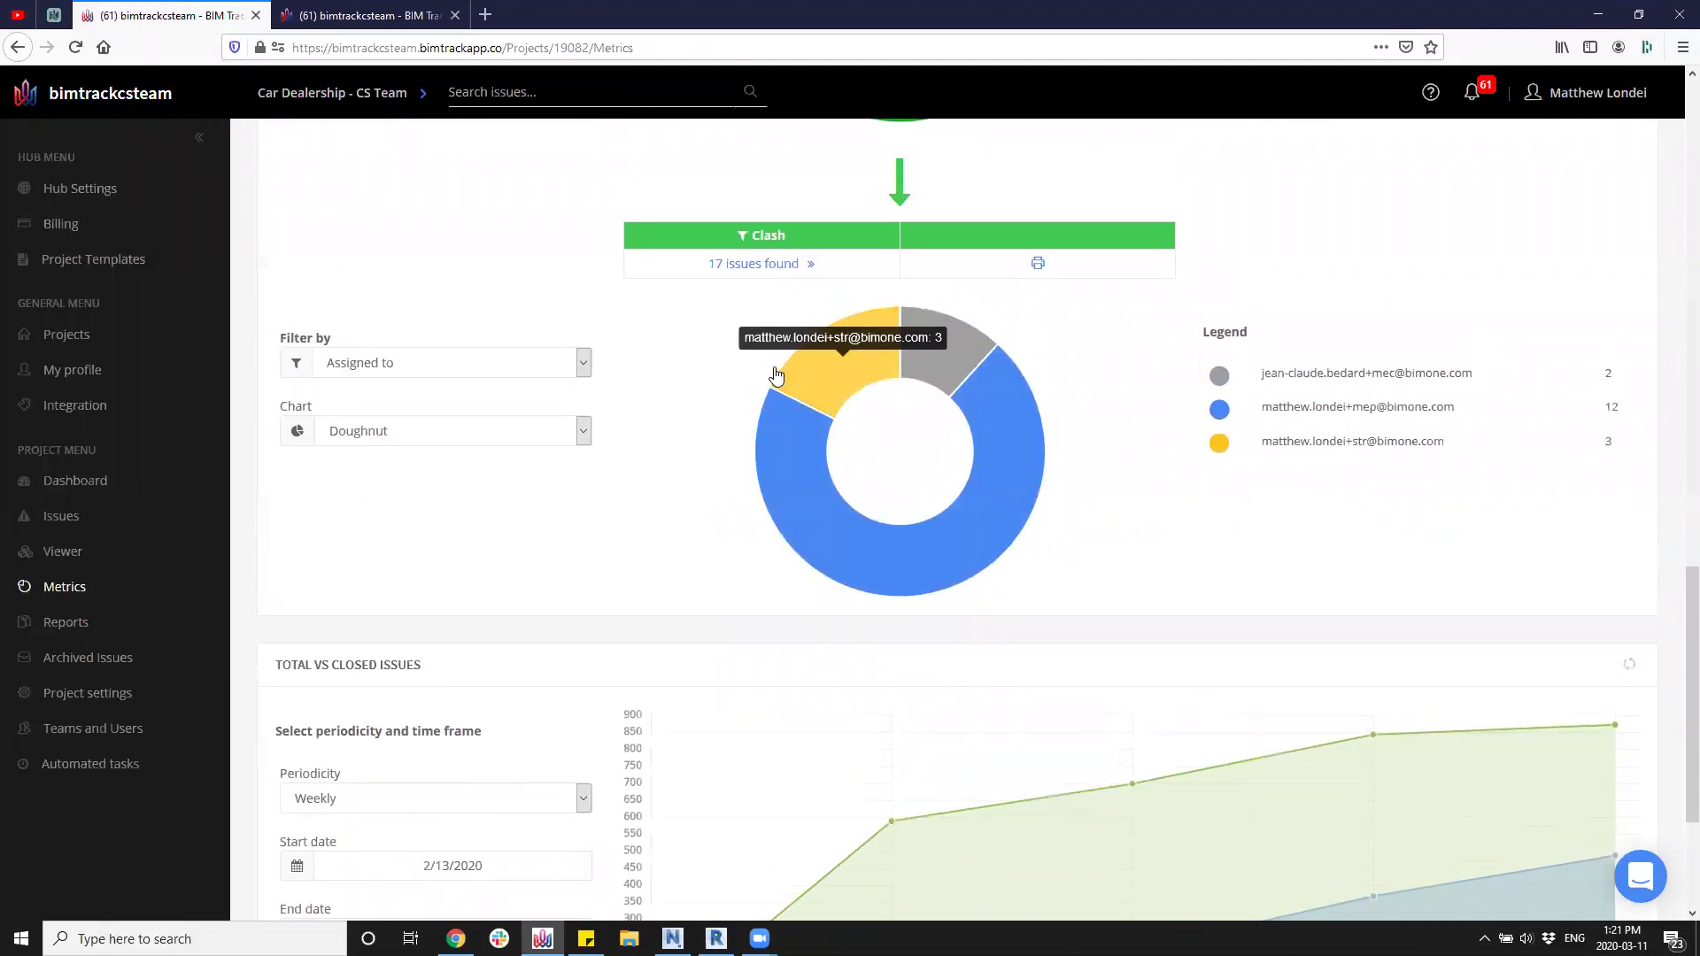
middle_click(736, 277)
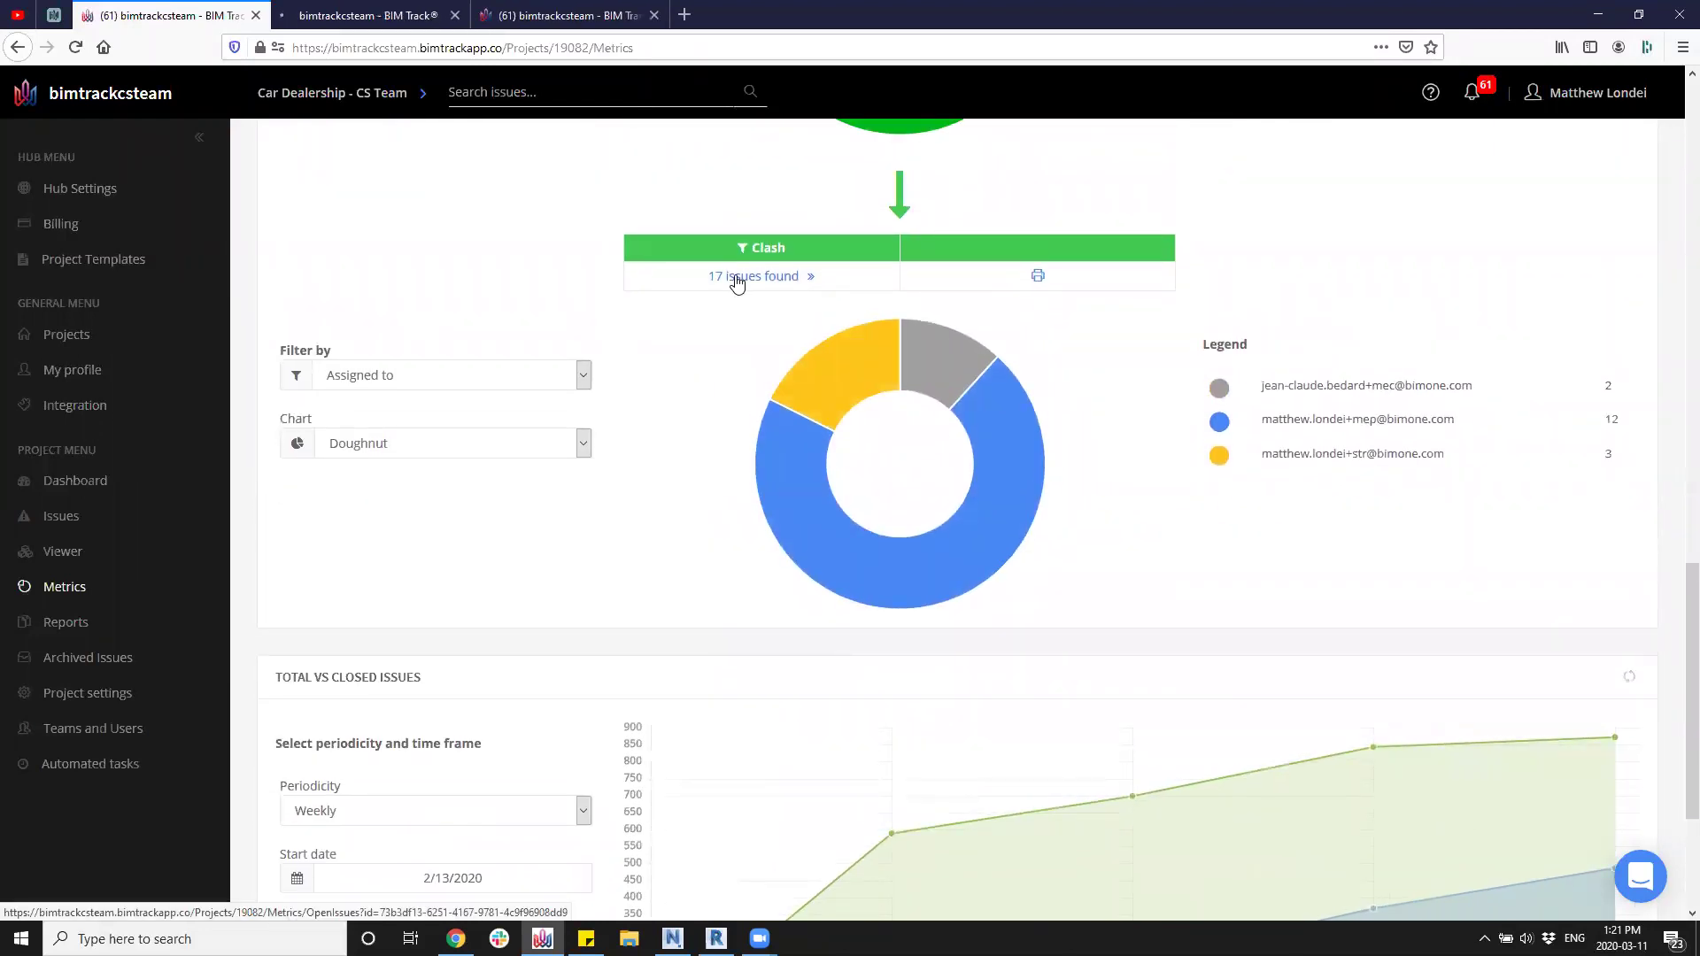
left_click(410, 17)
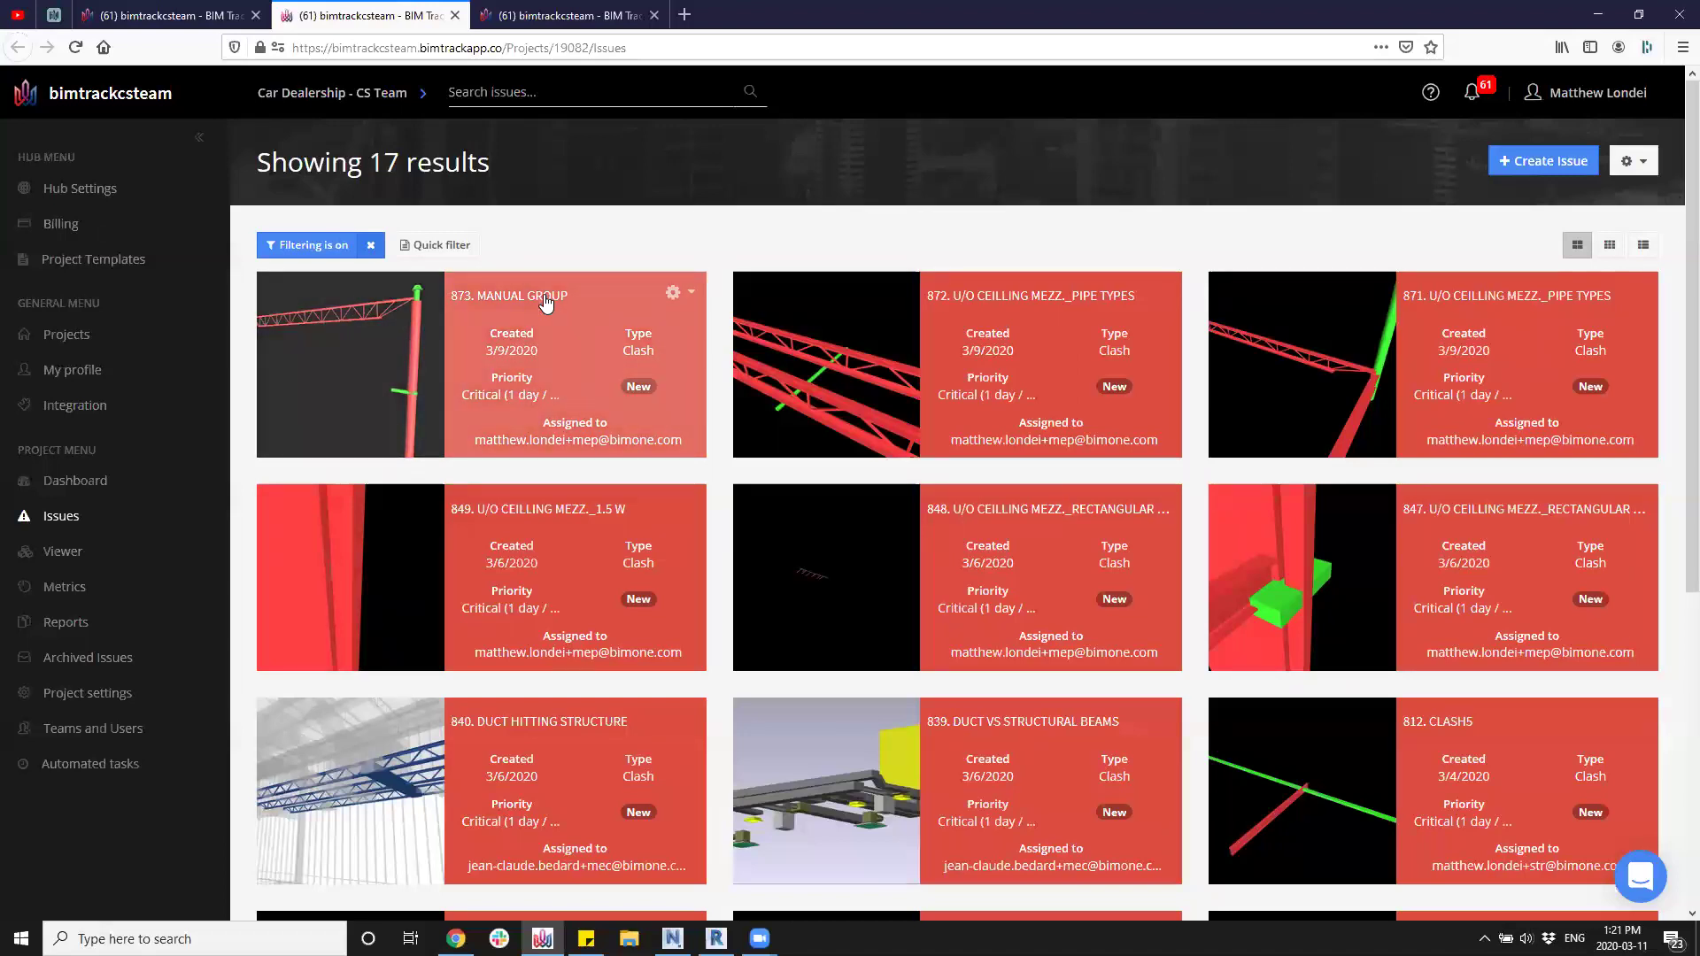
Save the critical clash filter as a new issues filter template named "17 Critical" and close that browser tab.
left_click(444, 251)
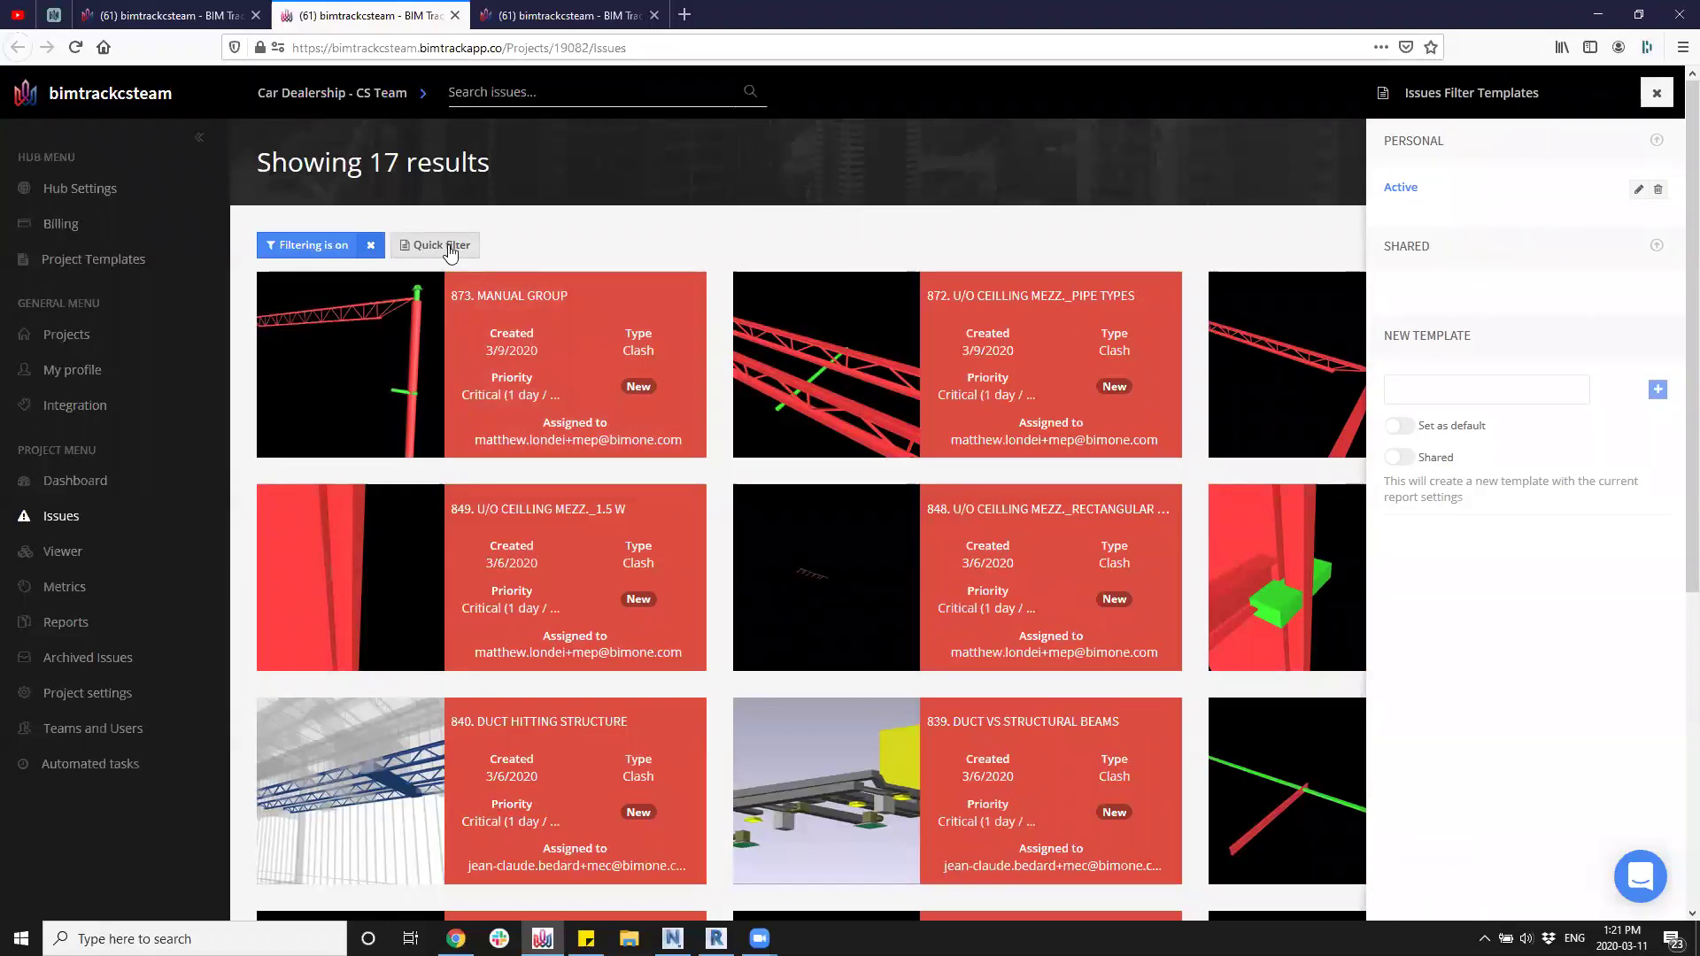
left_click(1451, 395)
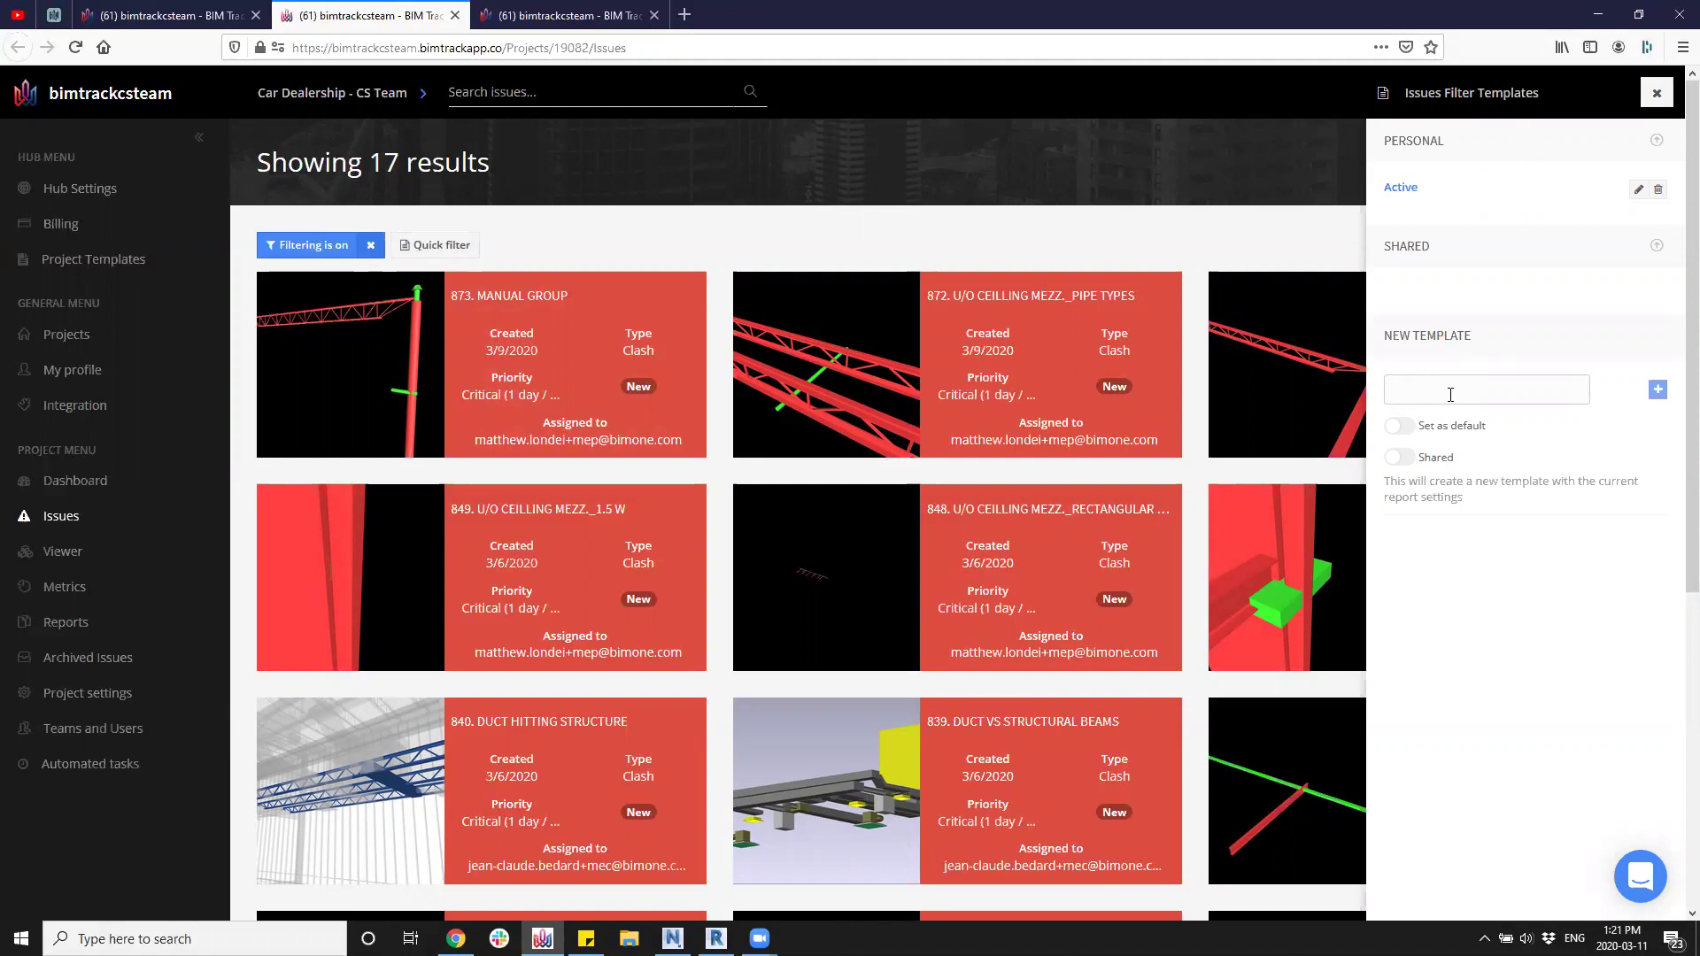
type("17 Critical")
left_click(1657, 390)
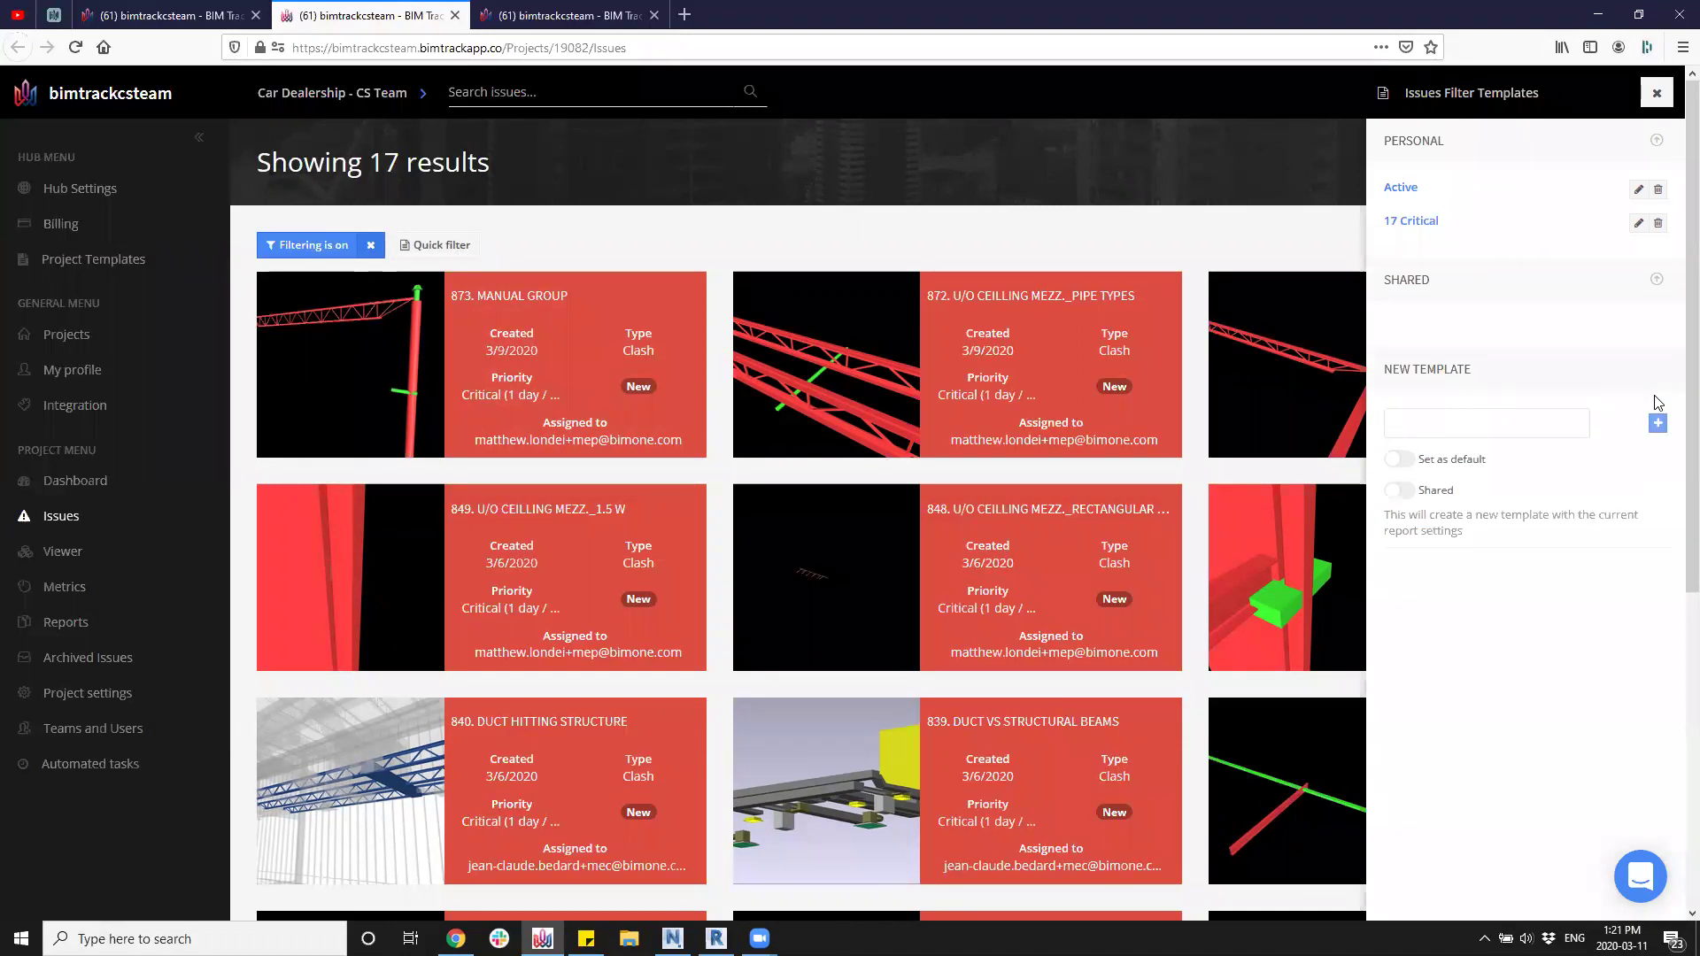
left_click(455, 15)
Save the New issues list's filter as an issues filter template named "167- New Issues" and close the templates pane.
left_click(346, 12)
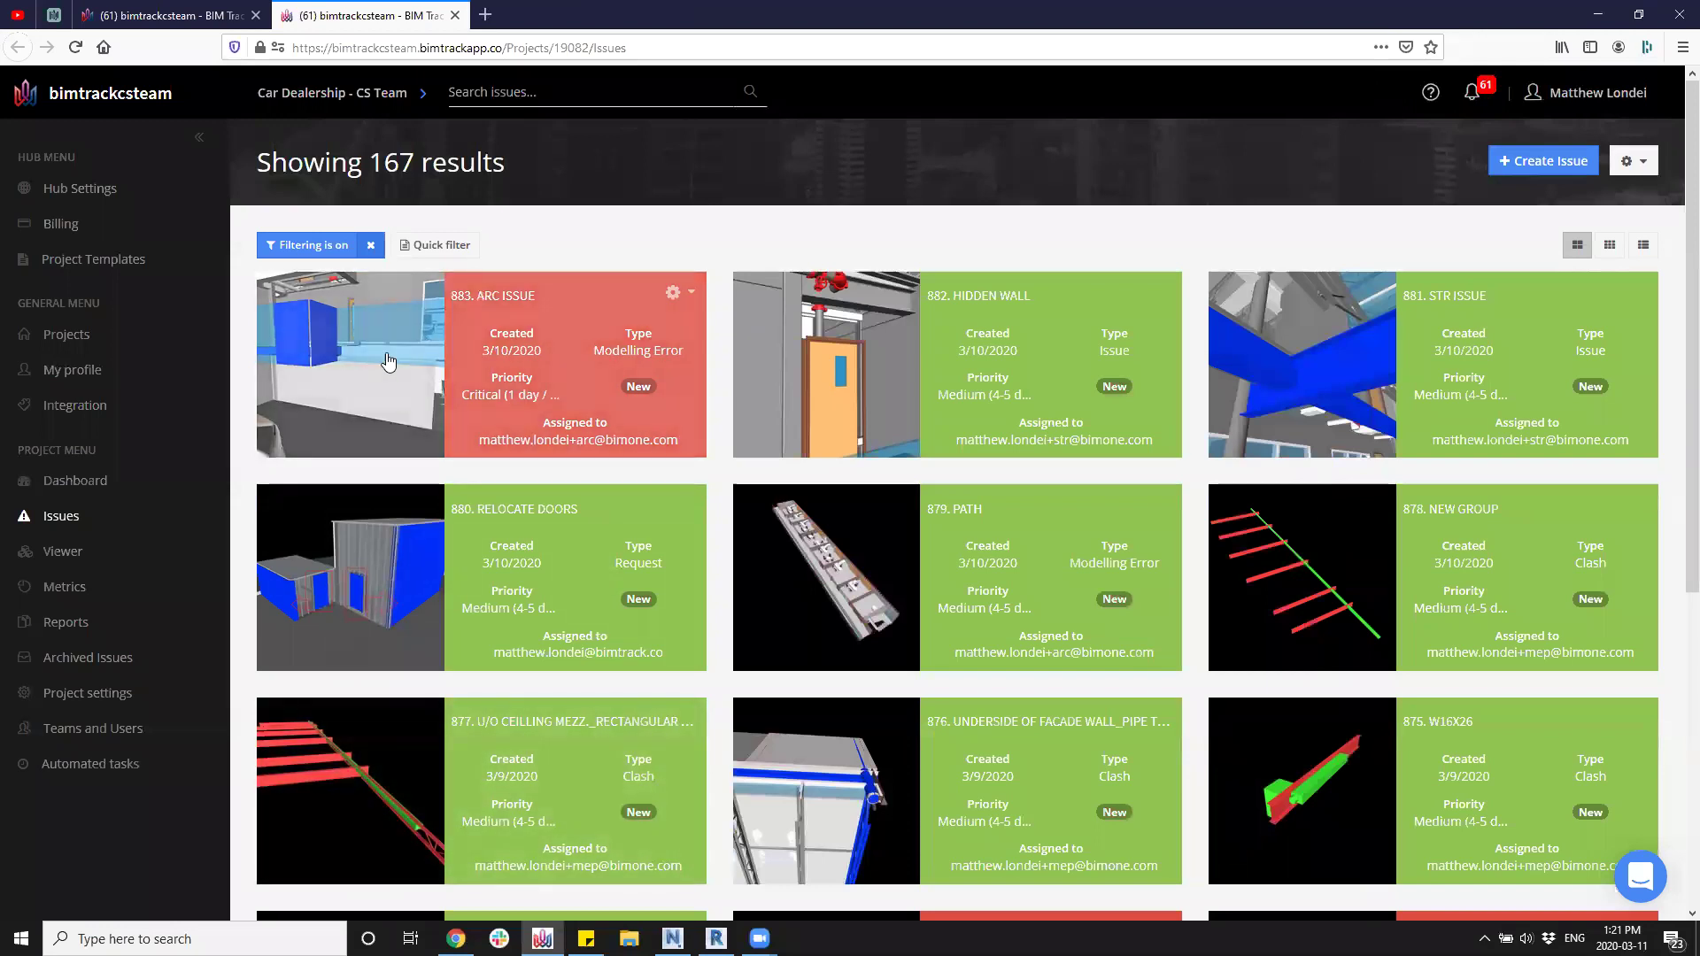
left_click(464, 247)
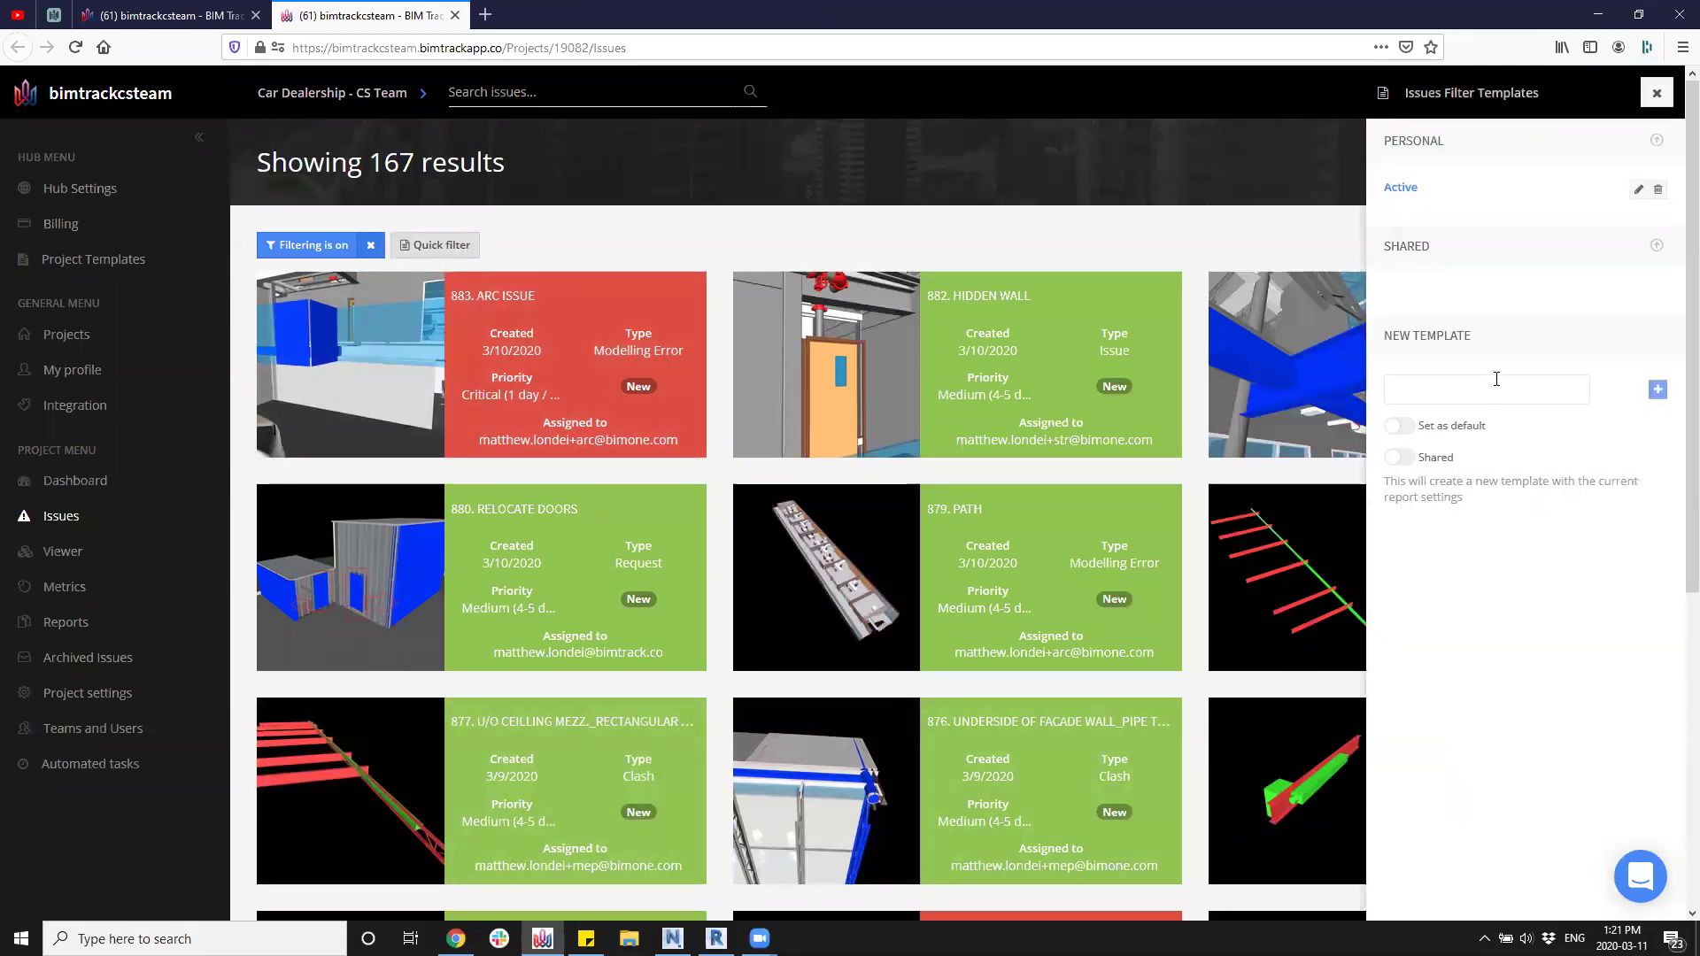
left_click(1496, 380)
type("167-")
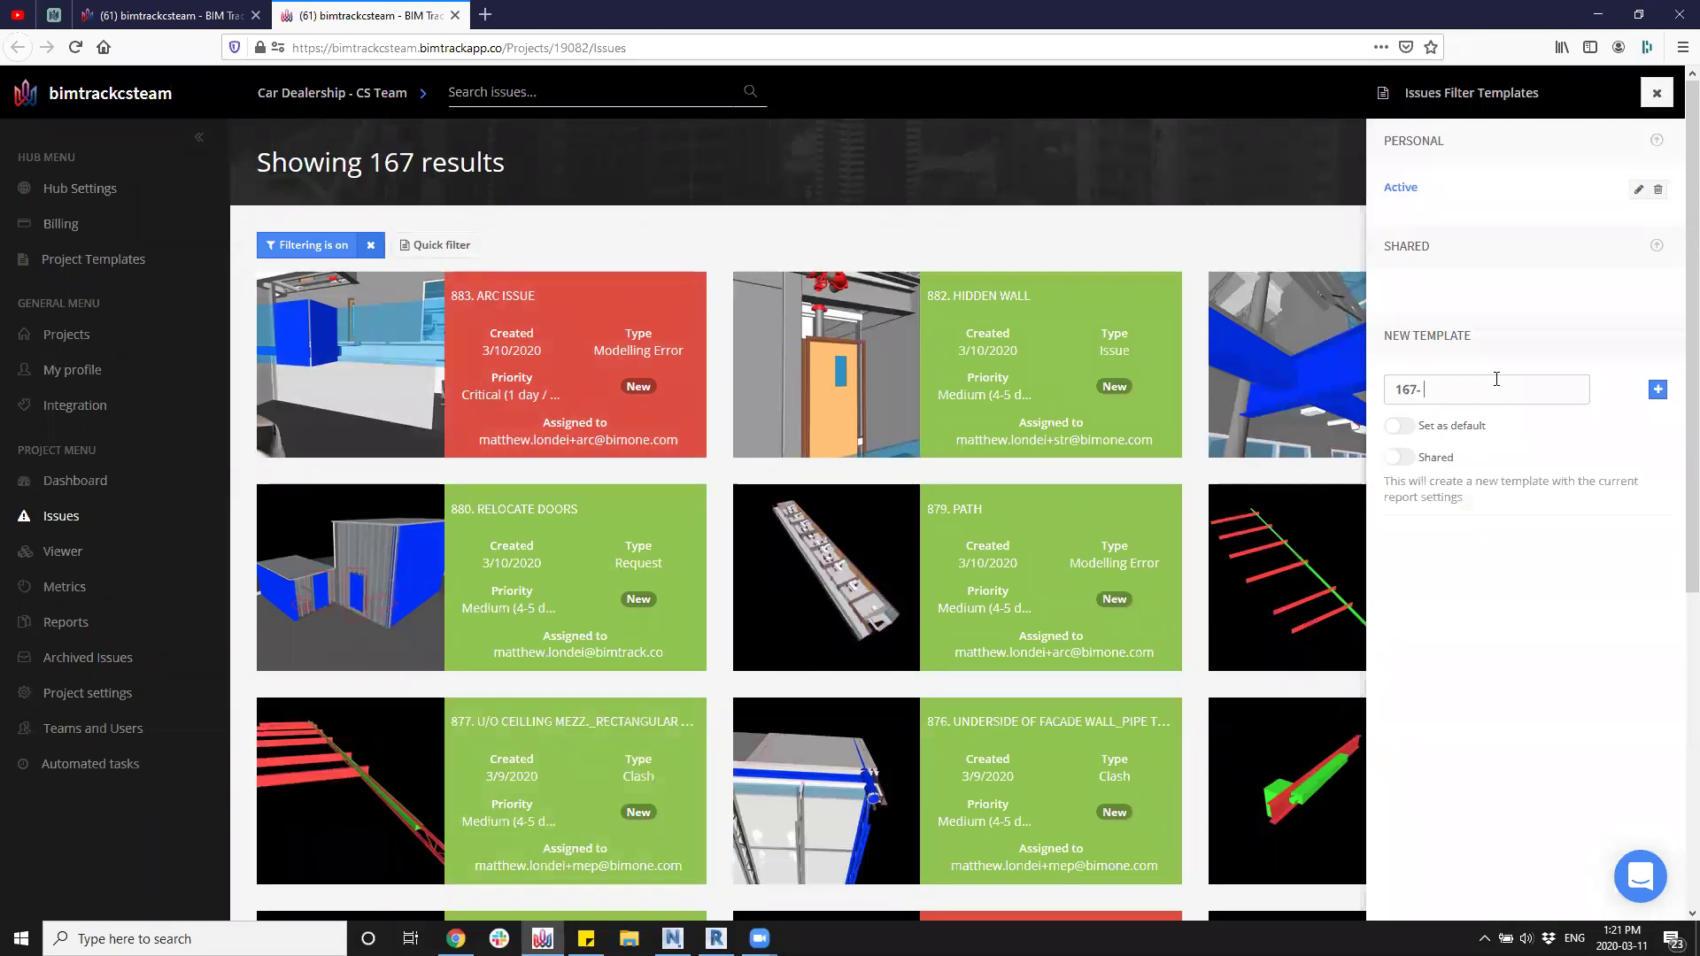
type(" New Issues")
left_click(1658, 393)
left_click(1656, 92)
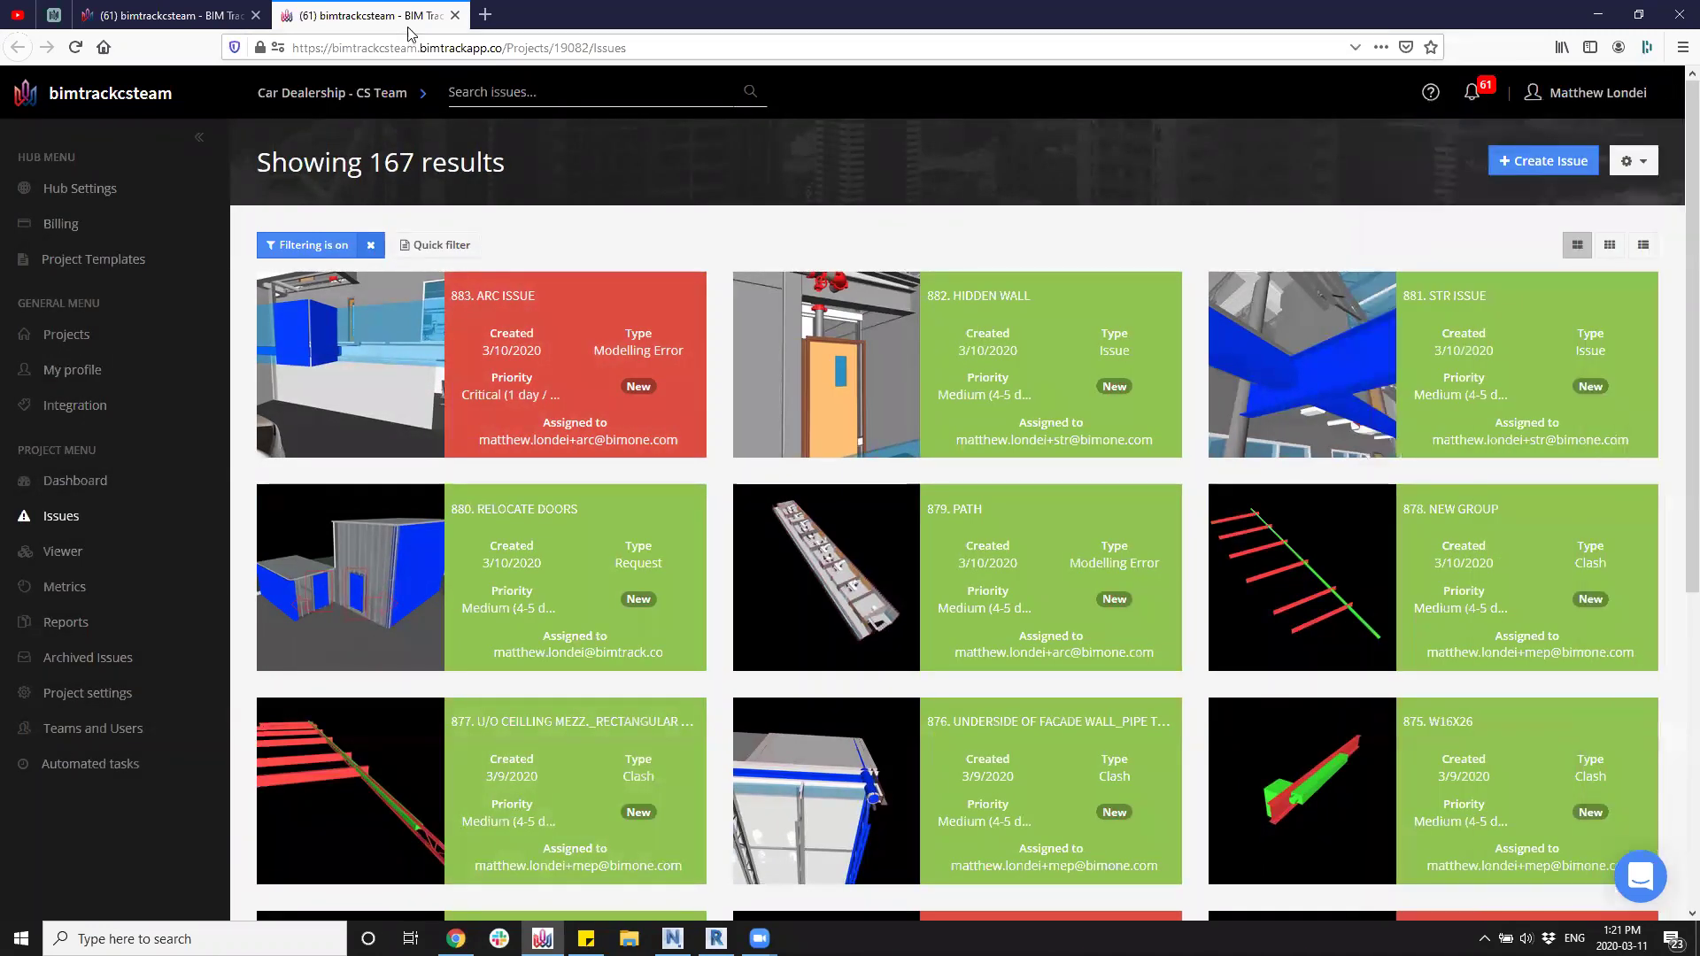
Close the New issues browser tab and return to the status chart at the start of the Metrics page.
left_click(455, 15)
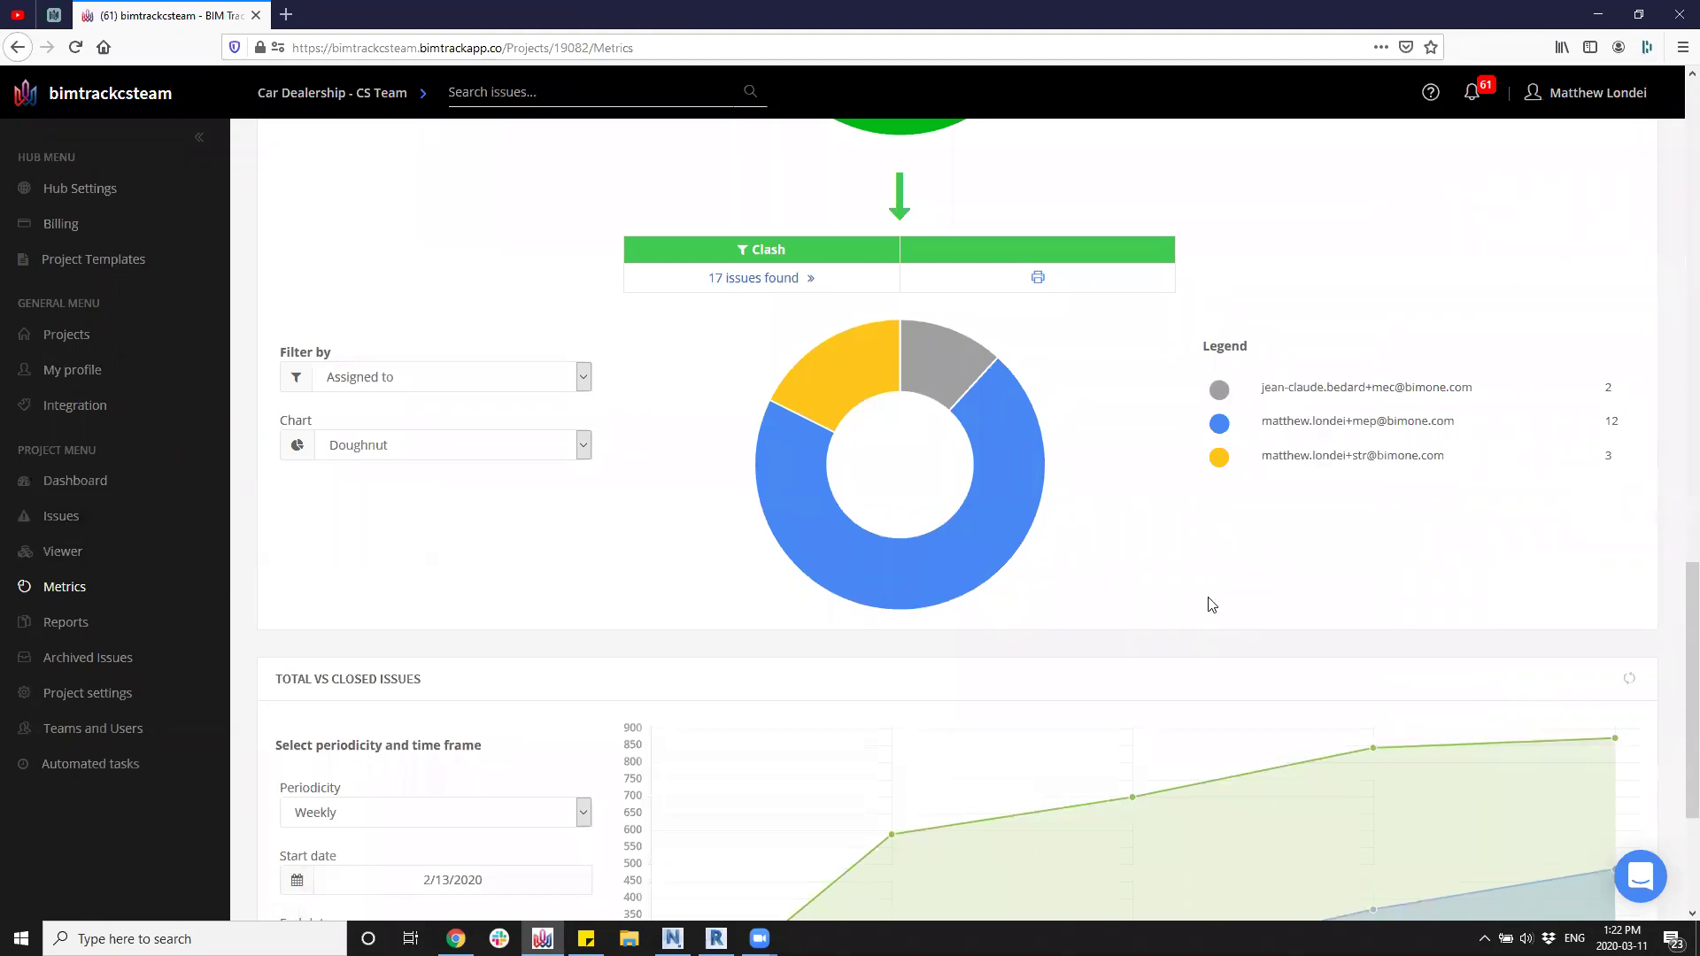
scroll(1191, 638, "up", 1)
scroll(1187, 658, "up", 12)
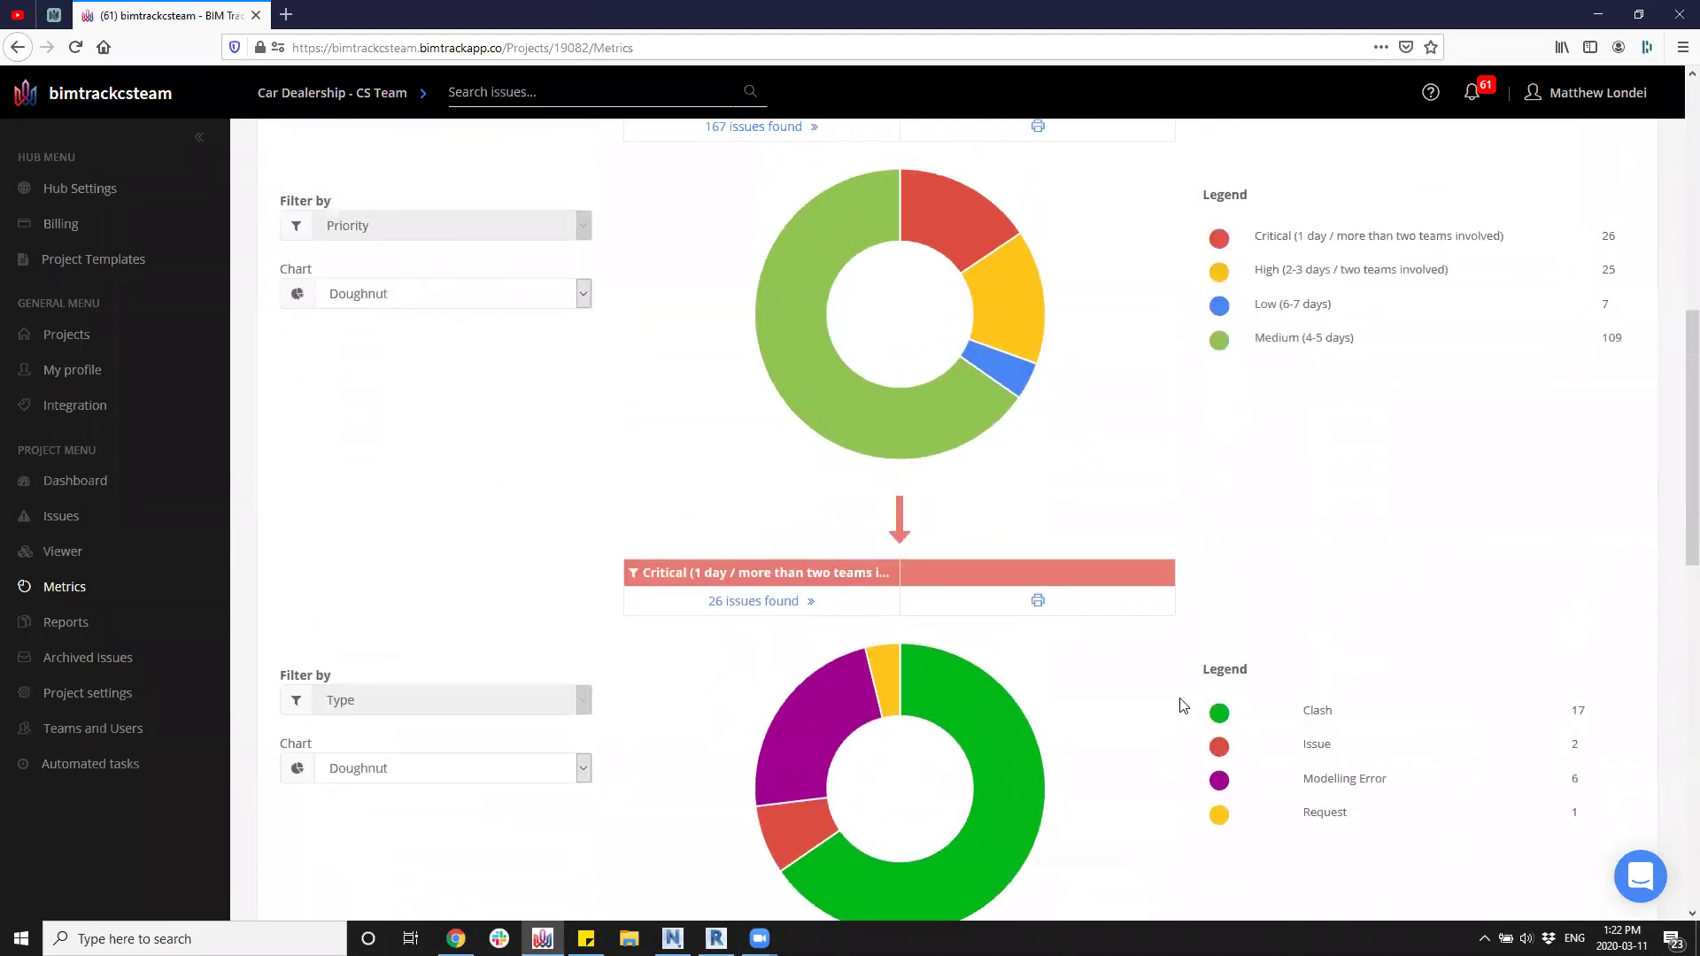
scroll(1191, 717, "up", 4)
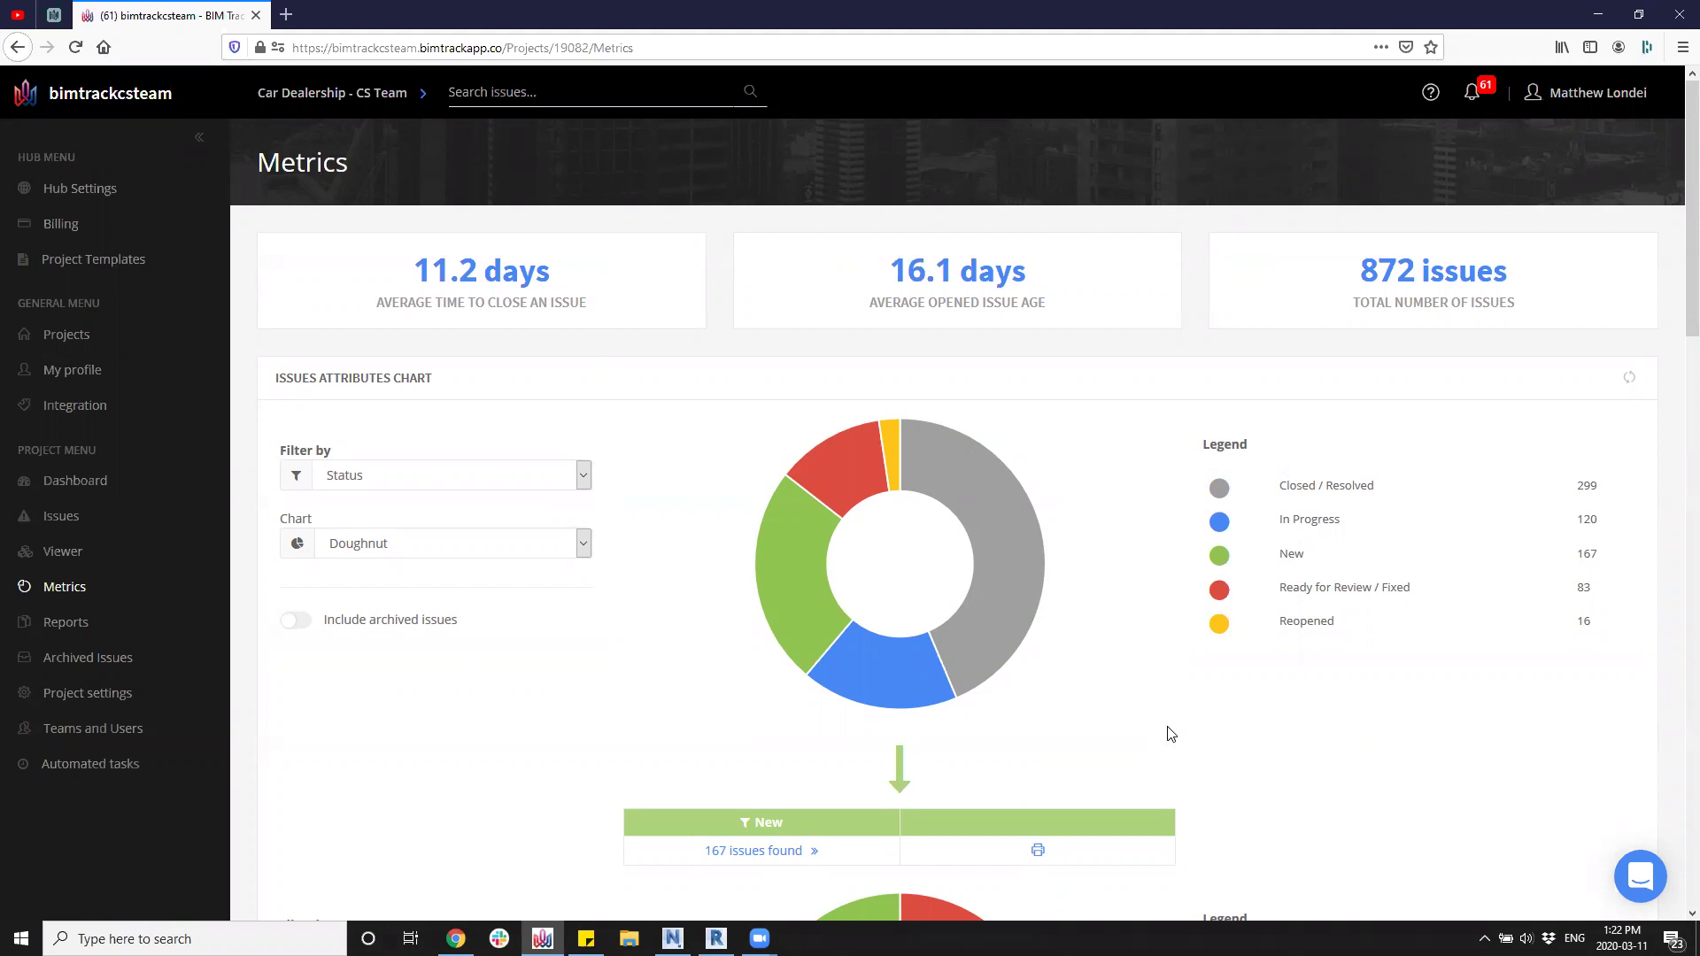
Drill into the MEP assignee's slice of the Assigned to chart beneath the critical Clash level.
scroll(1171, 733, "down", 5)
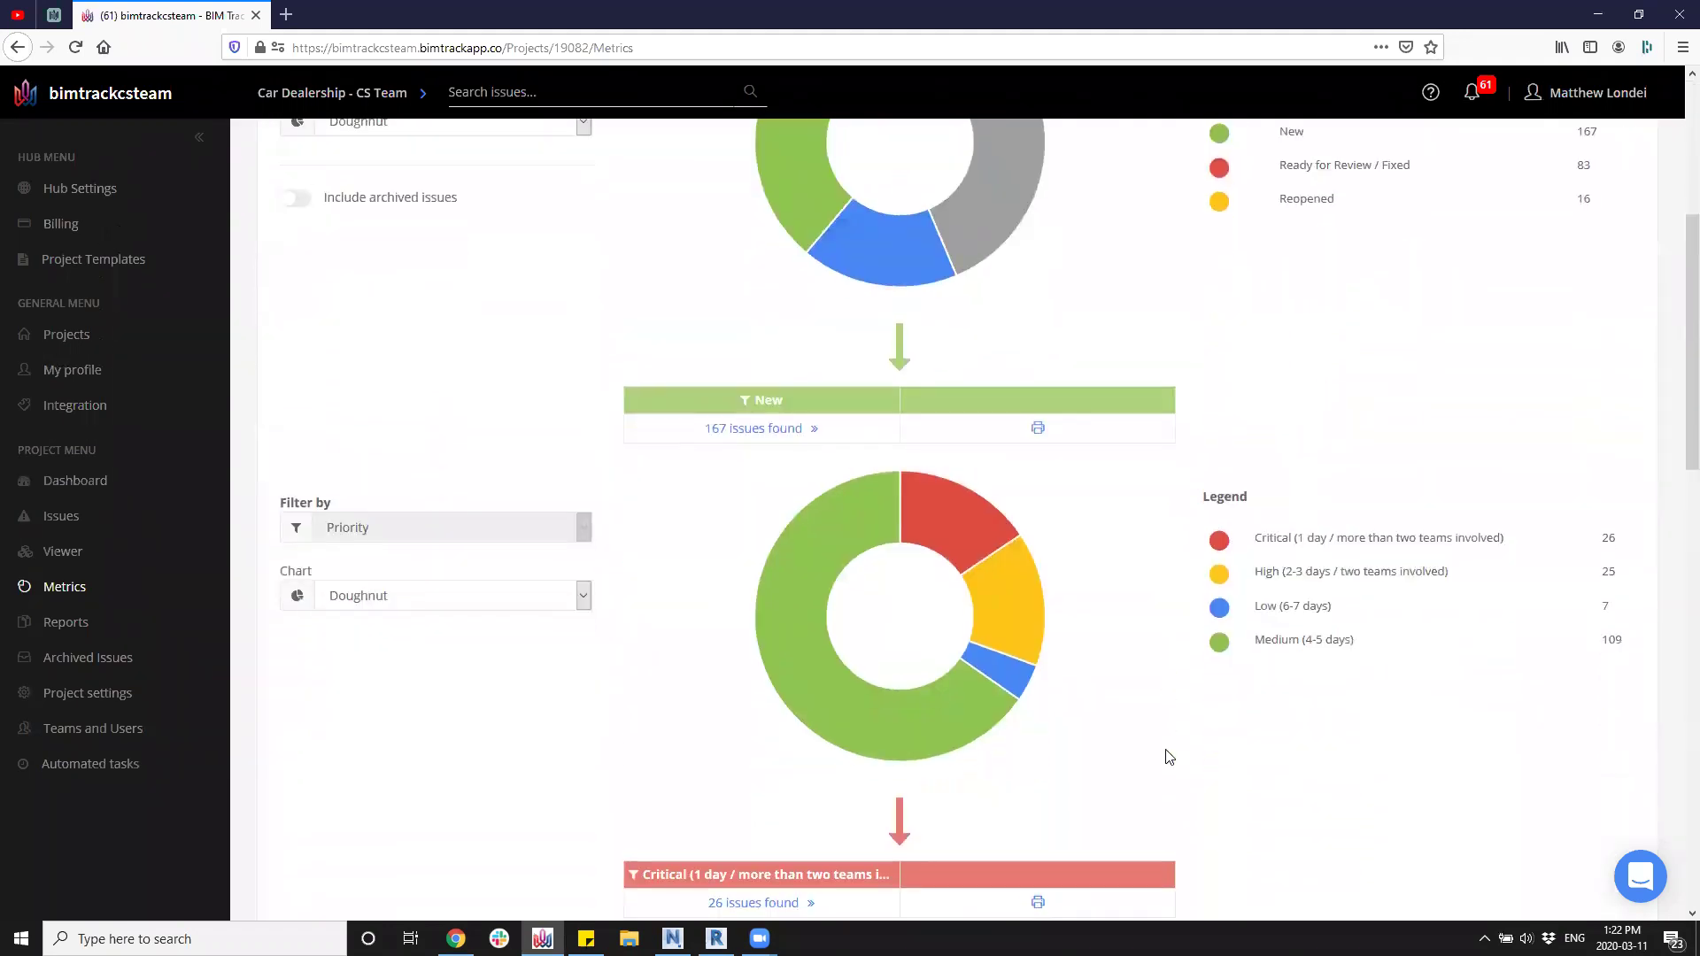
scroll(1170, 758, "down", 4)
scroll(1170, 758, "down", 1)
scroll(1171, 758, "down", 5)
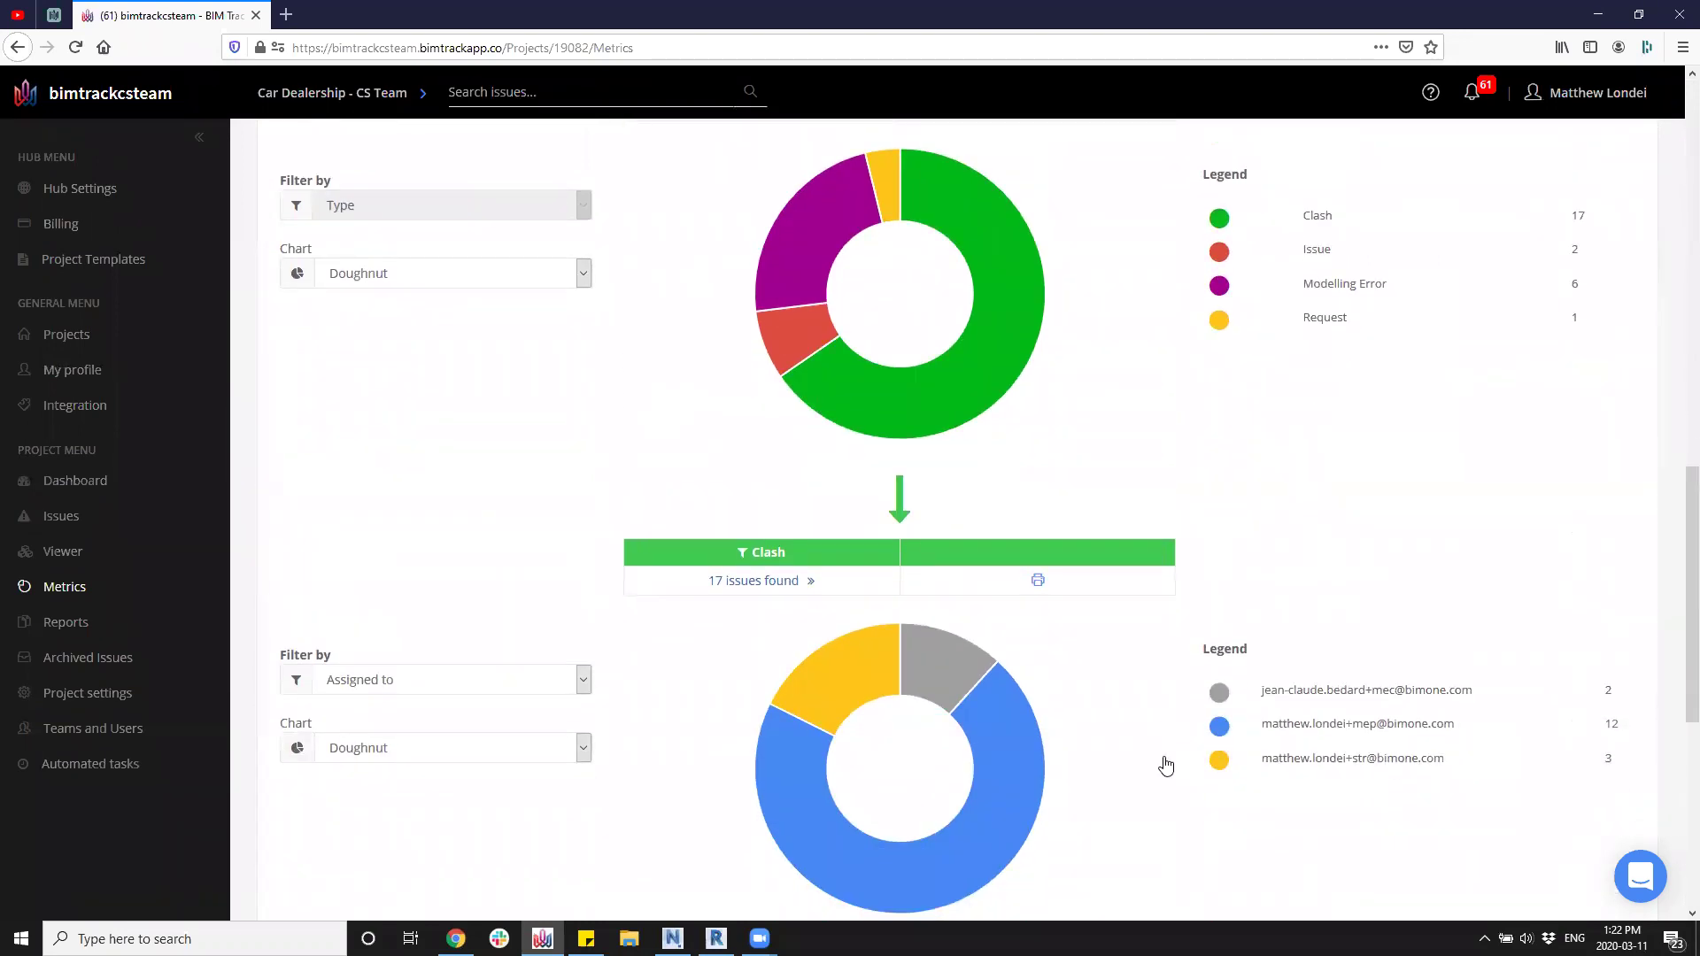
left_click(1004, 779)
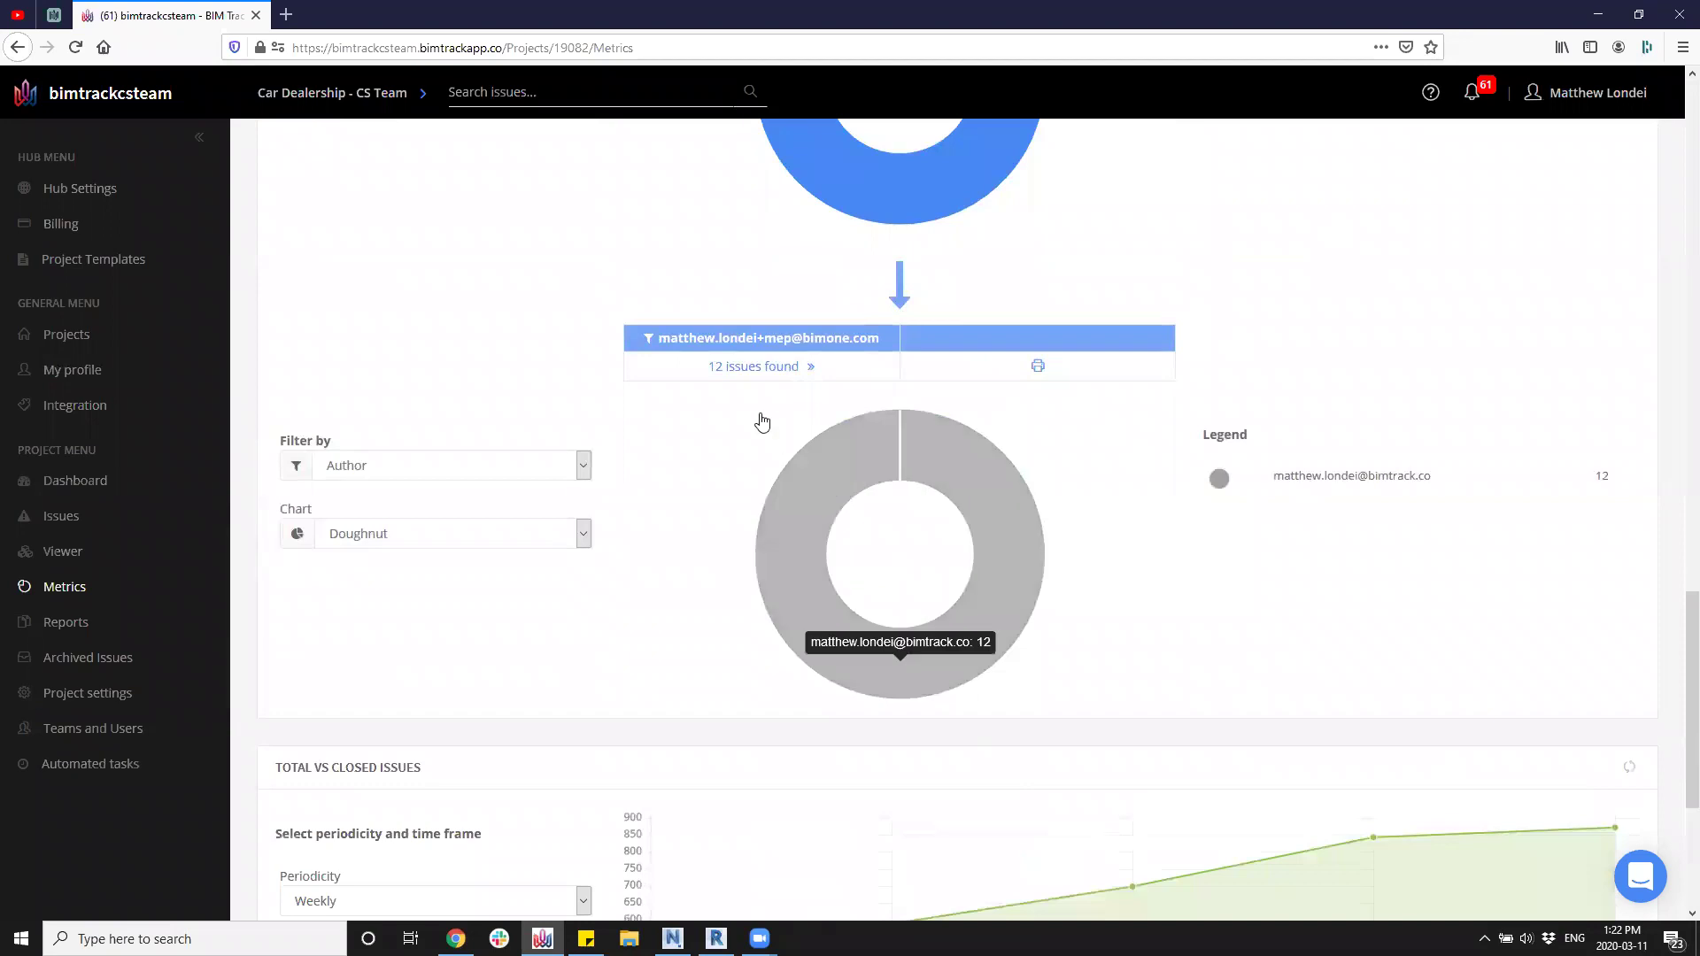
Return to the first issues attributes chart and set it to filter by Assigned to.
scroll(759, 401, "up", 3)
scroll(759, 401, "up", 15)
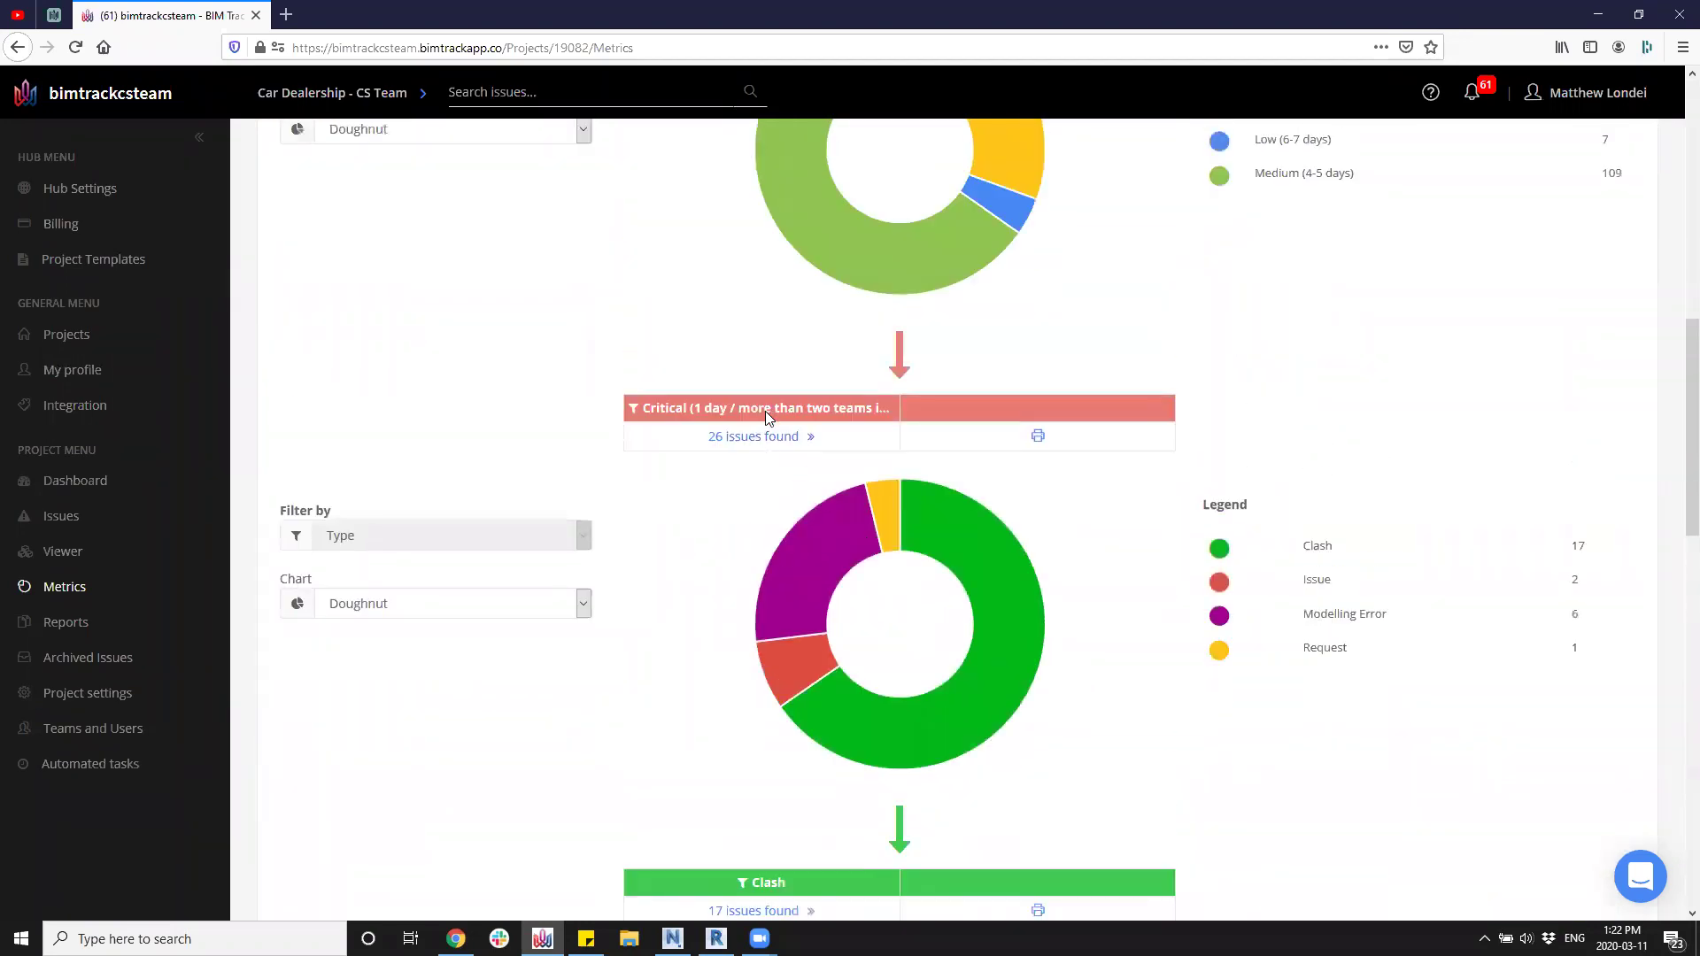
scroll(643, 457, "up", 6)
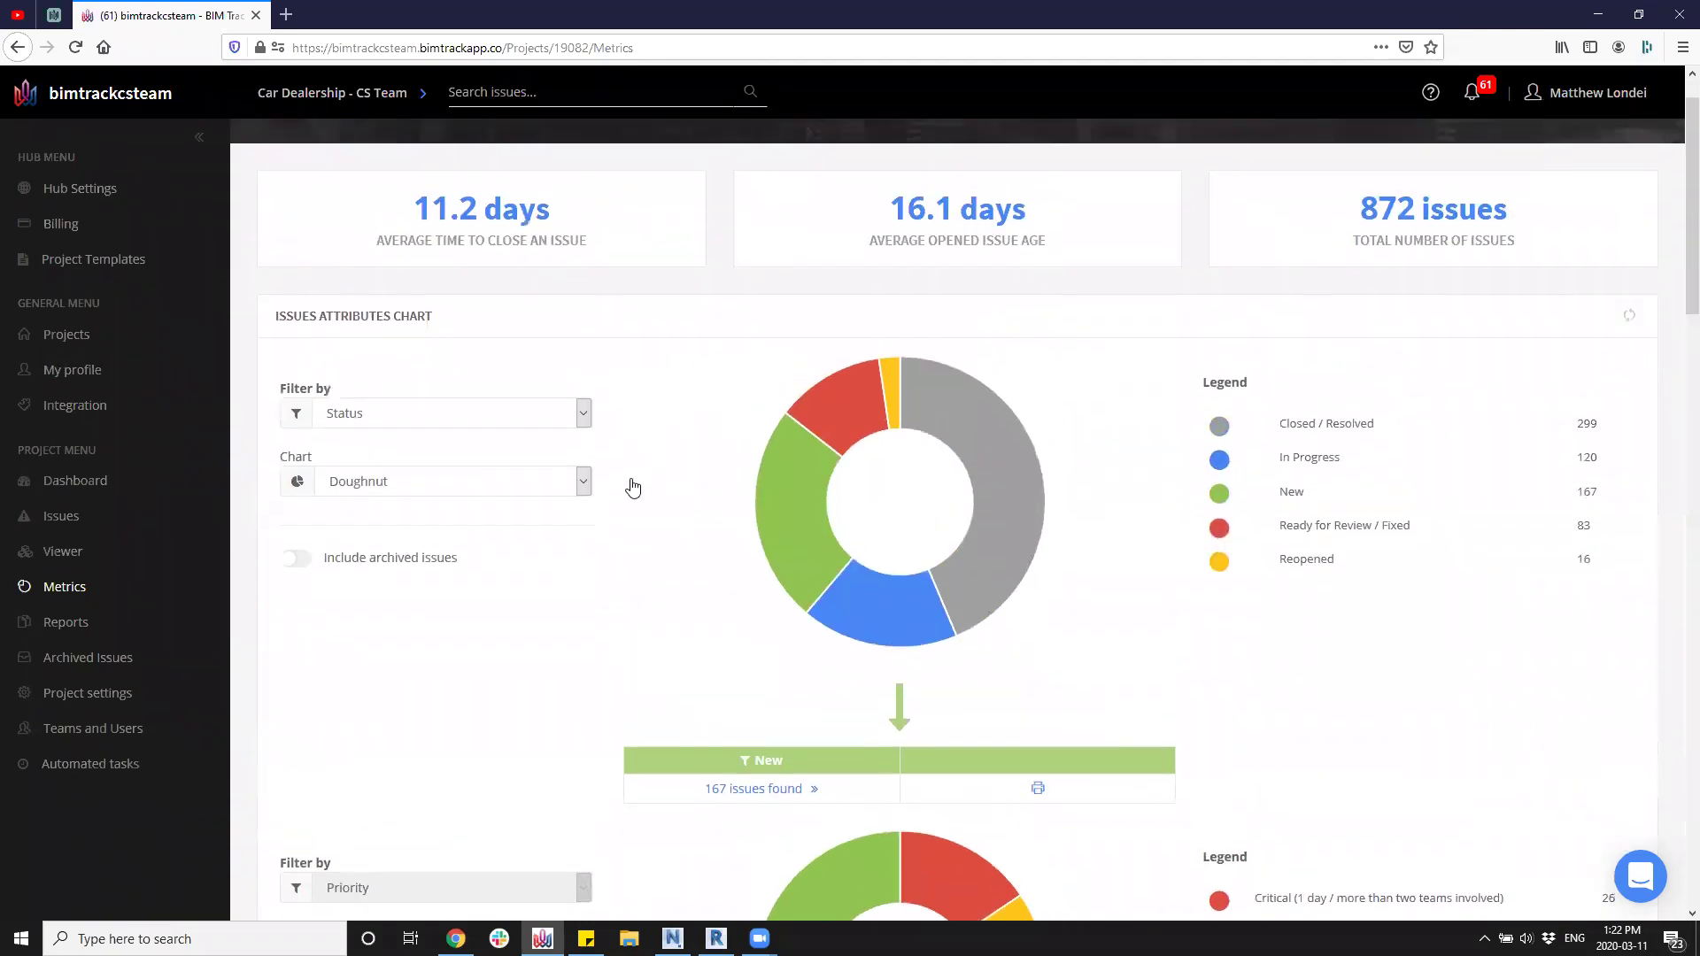
left_click(558, 483)
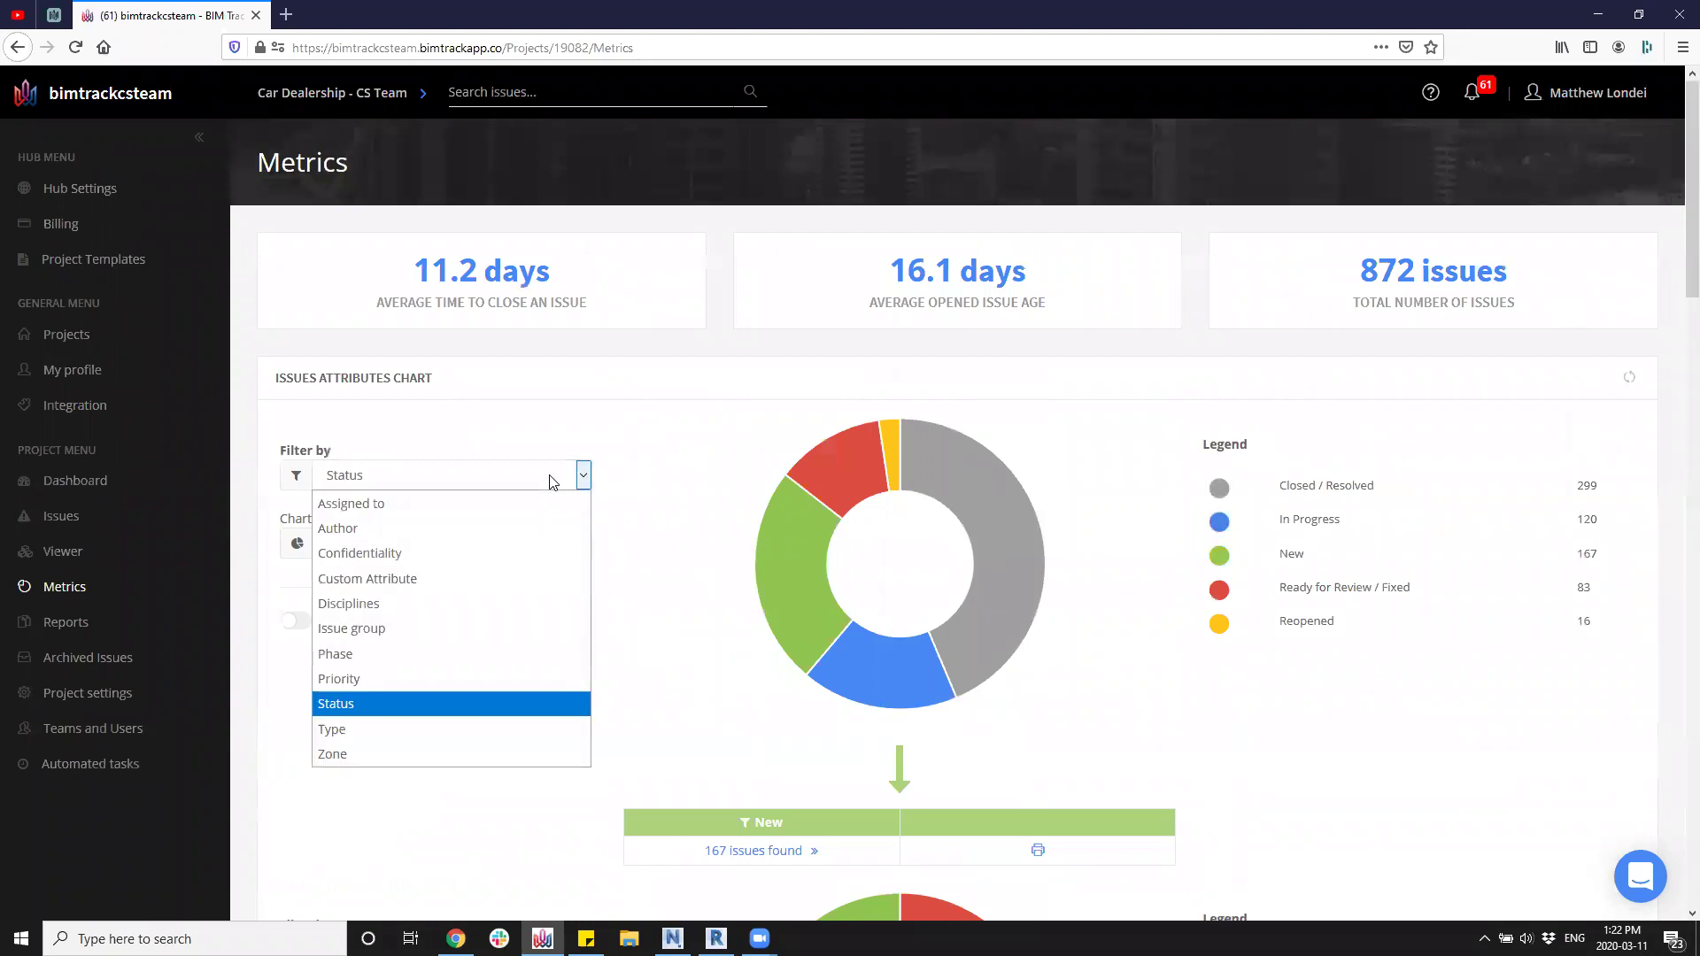
left_click(482, 494)
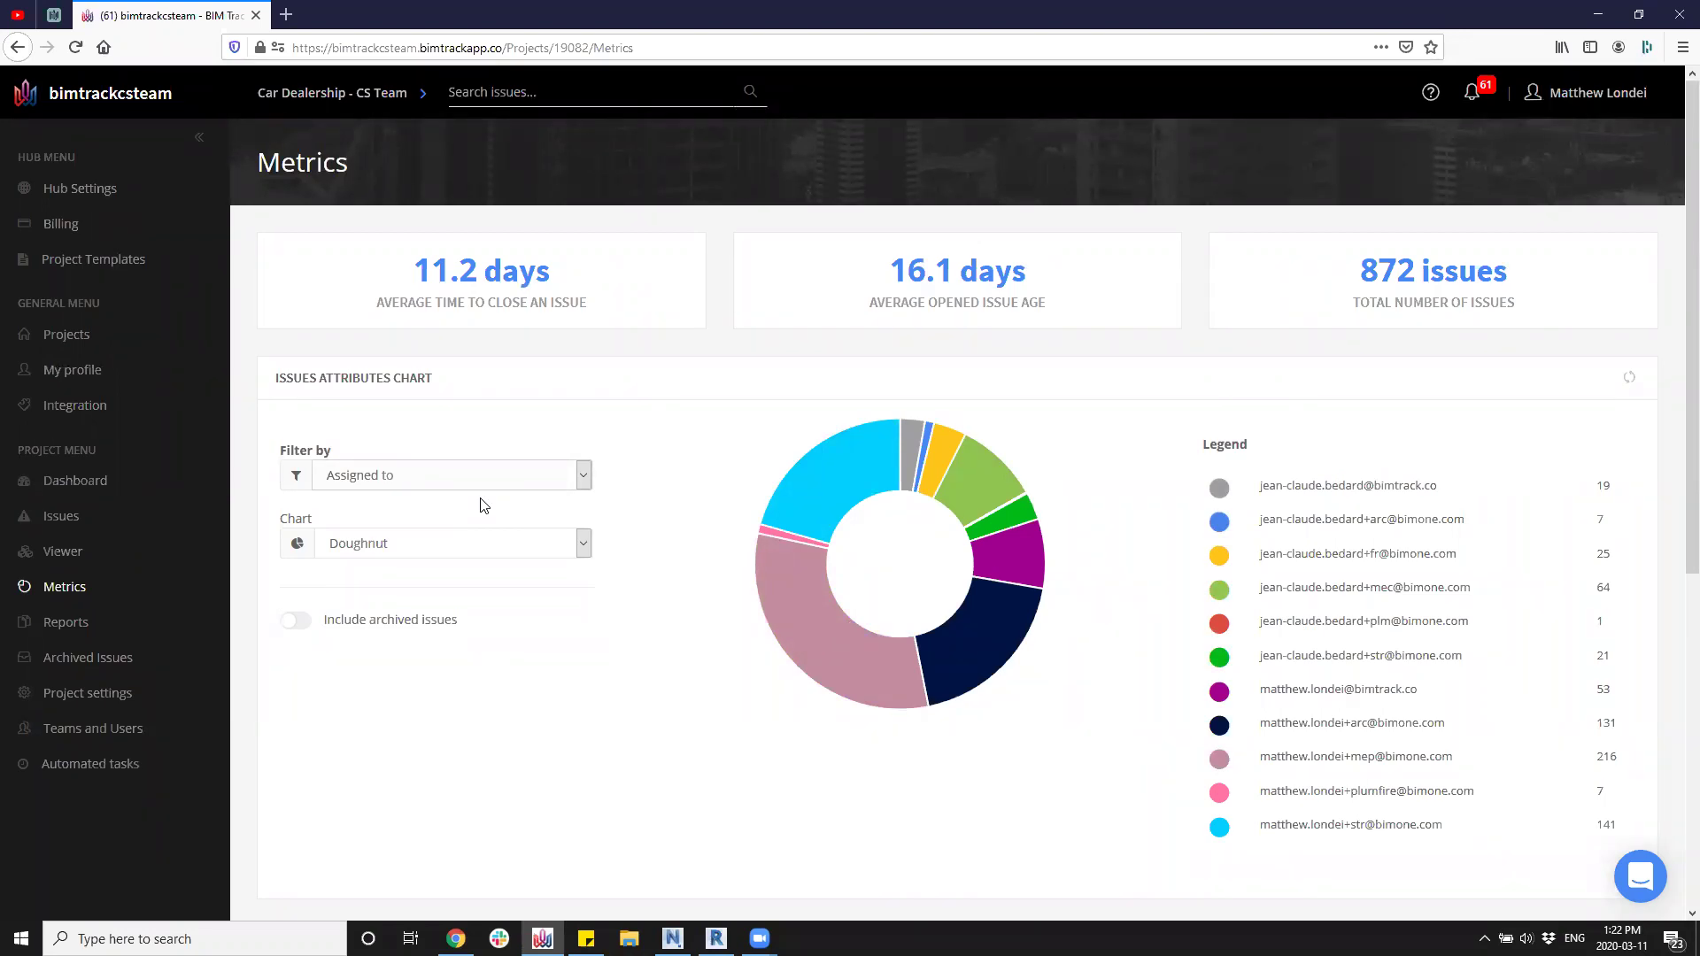
Drill into the MEP assignee's slice and break that person's issues down by Zone.
mouse_move(787, 639)
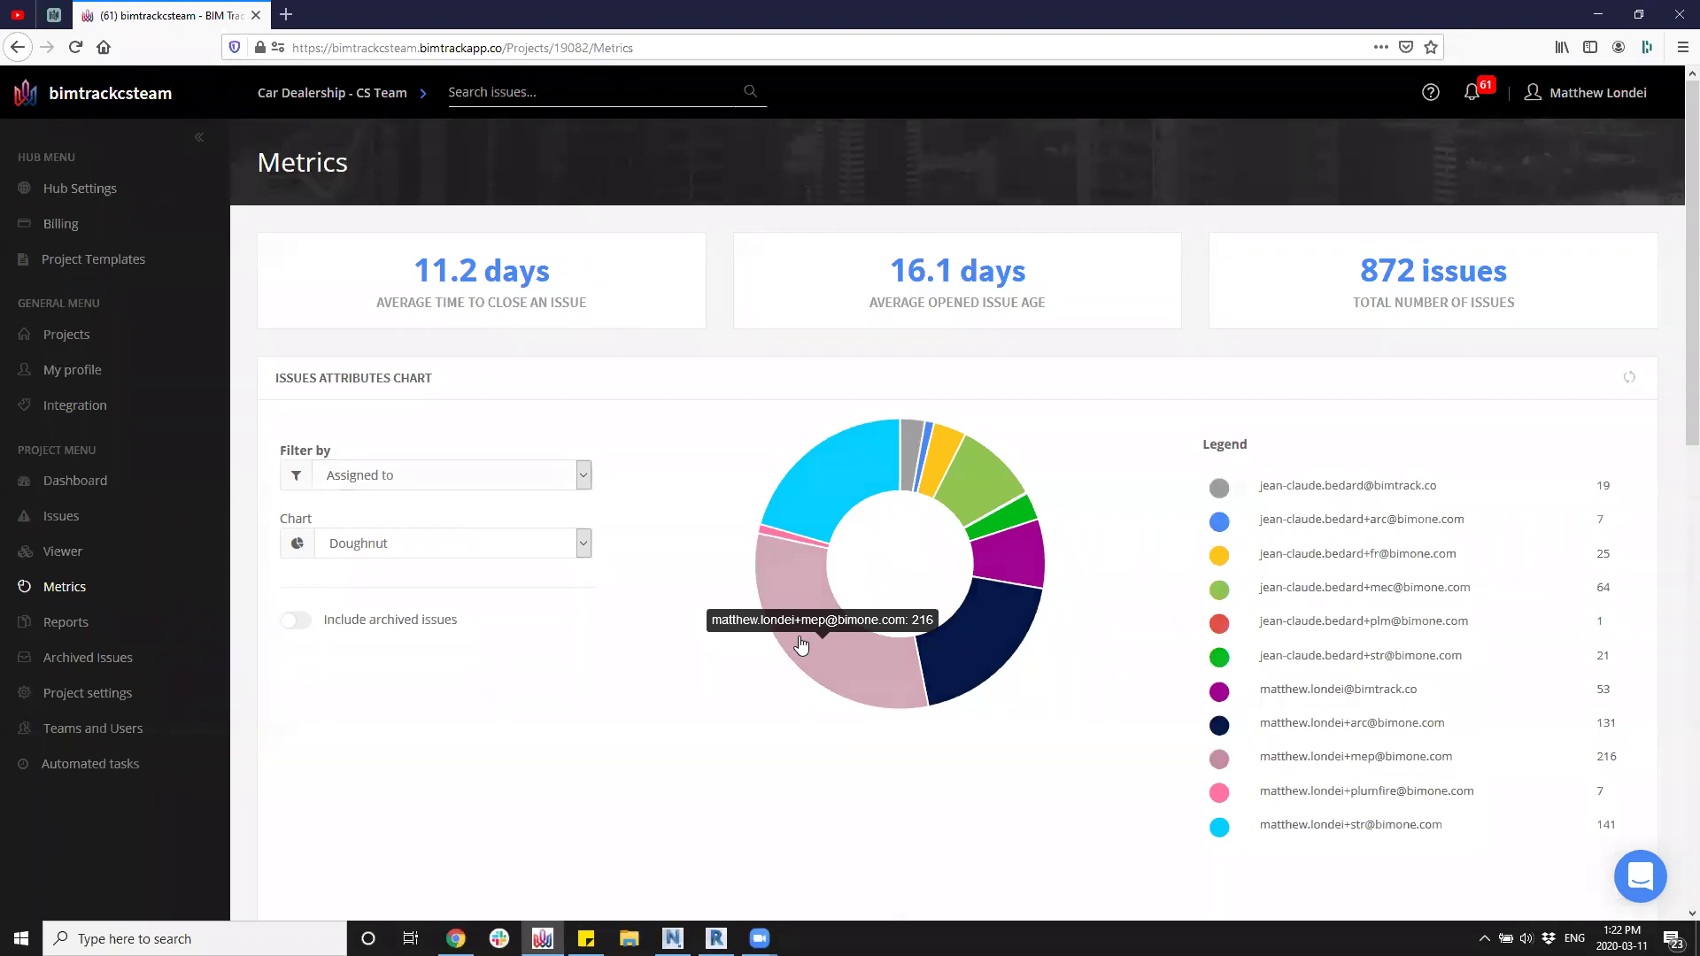
left_click(801, 644)
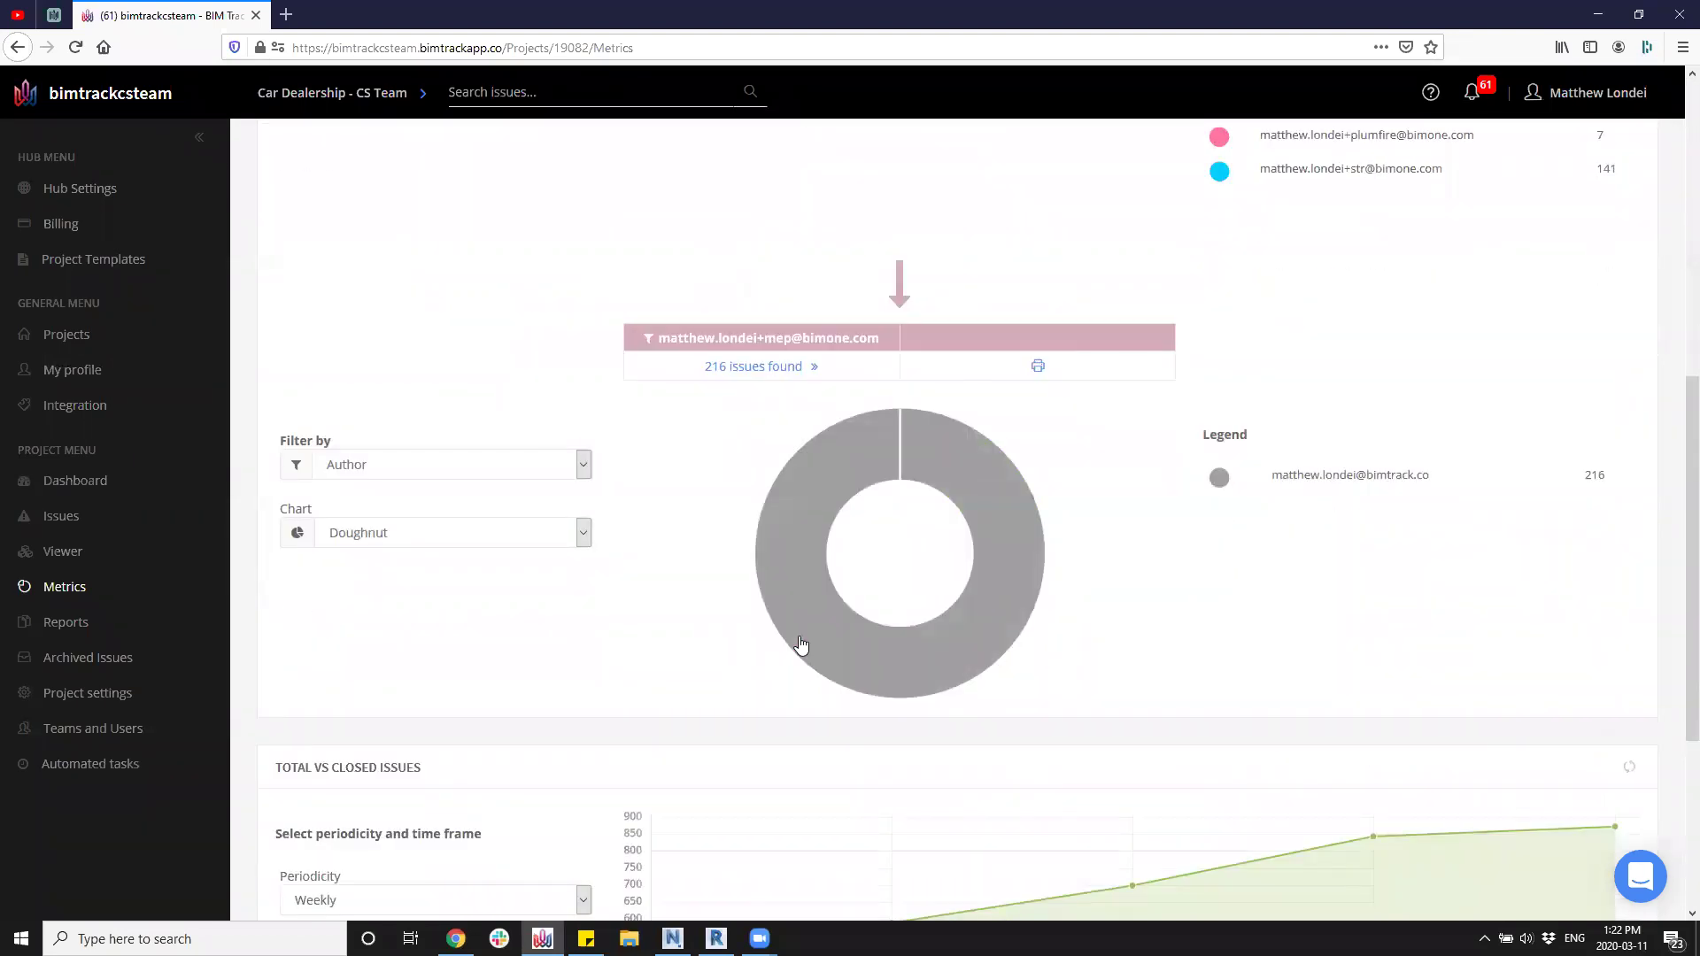
left_click(345, 472)
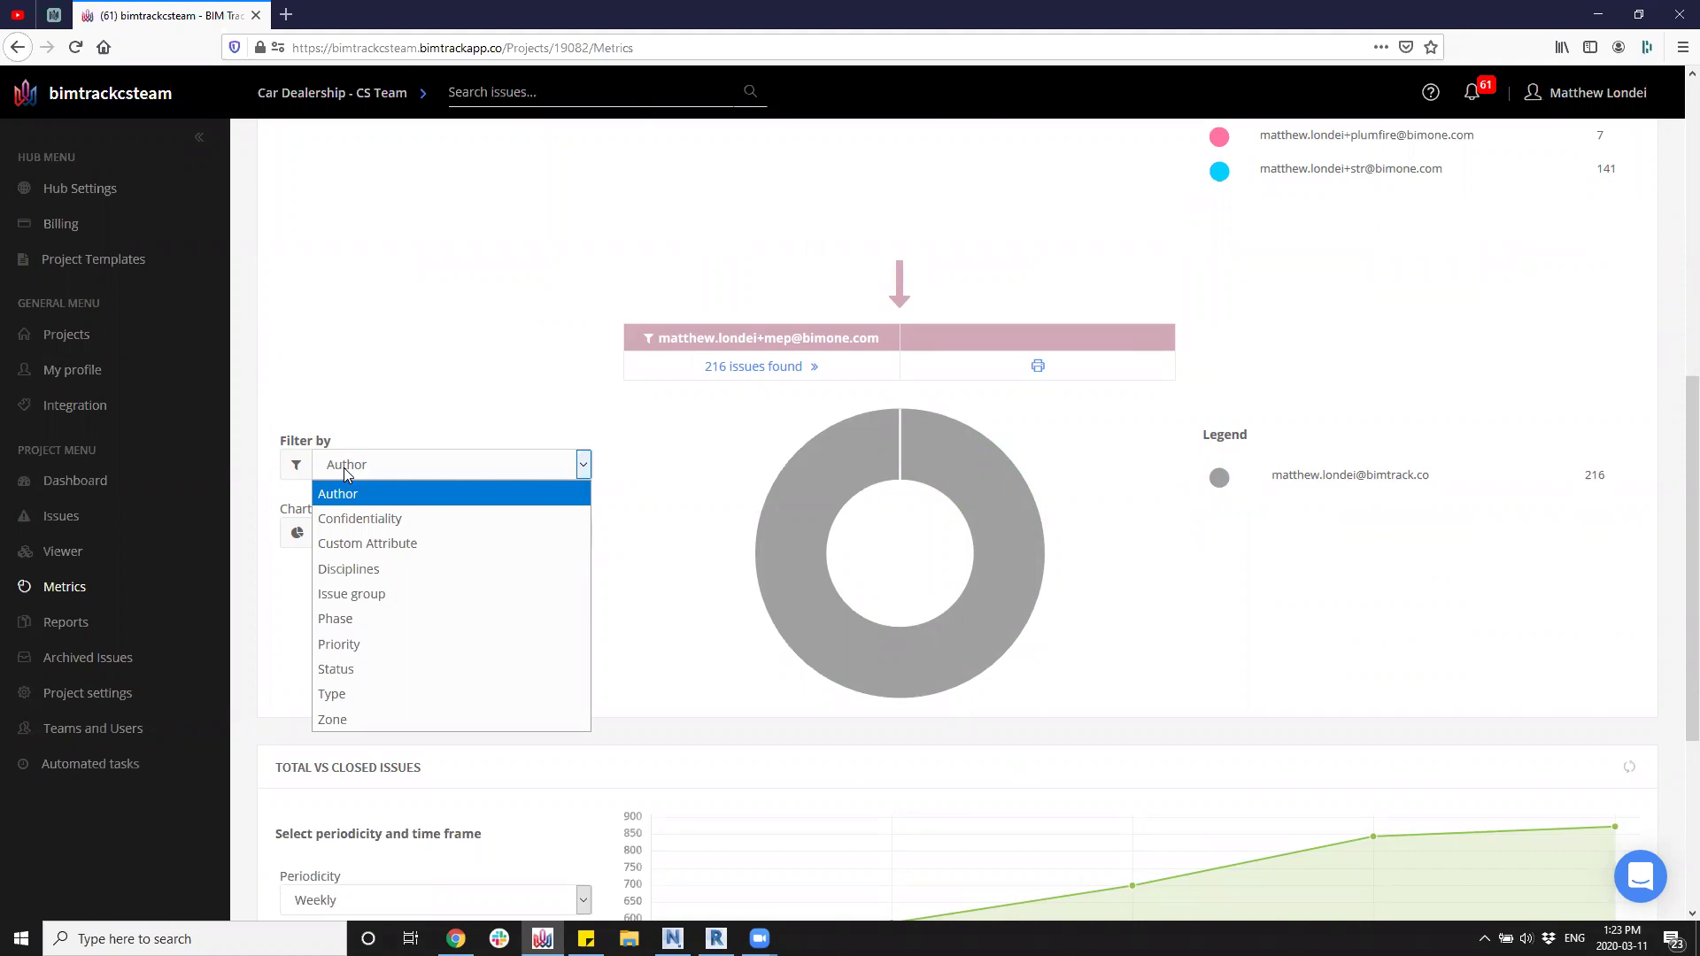
left_click(372, 719)
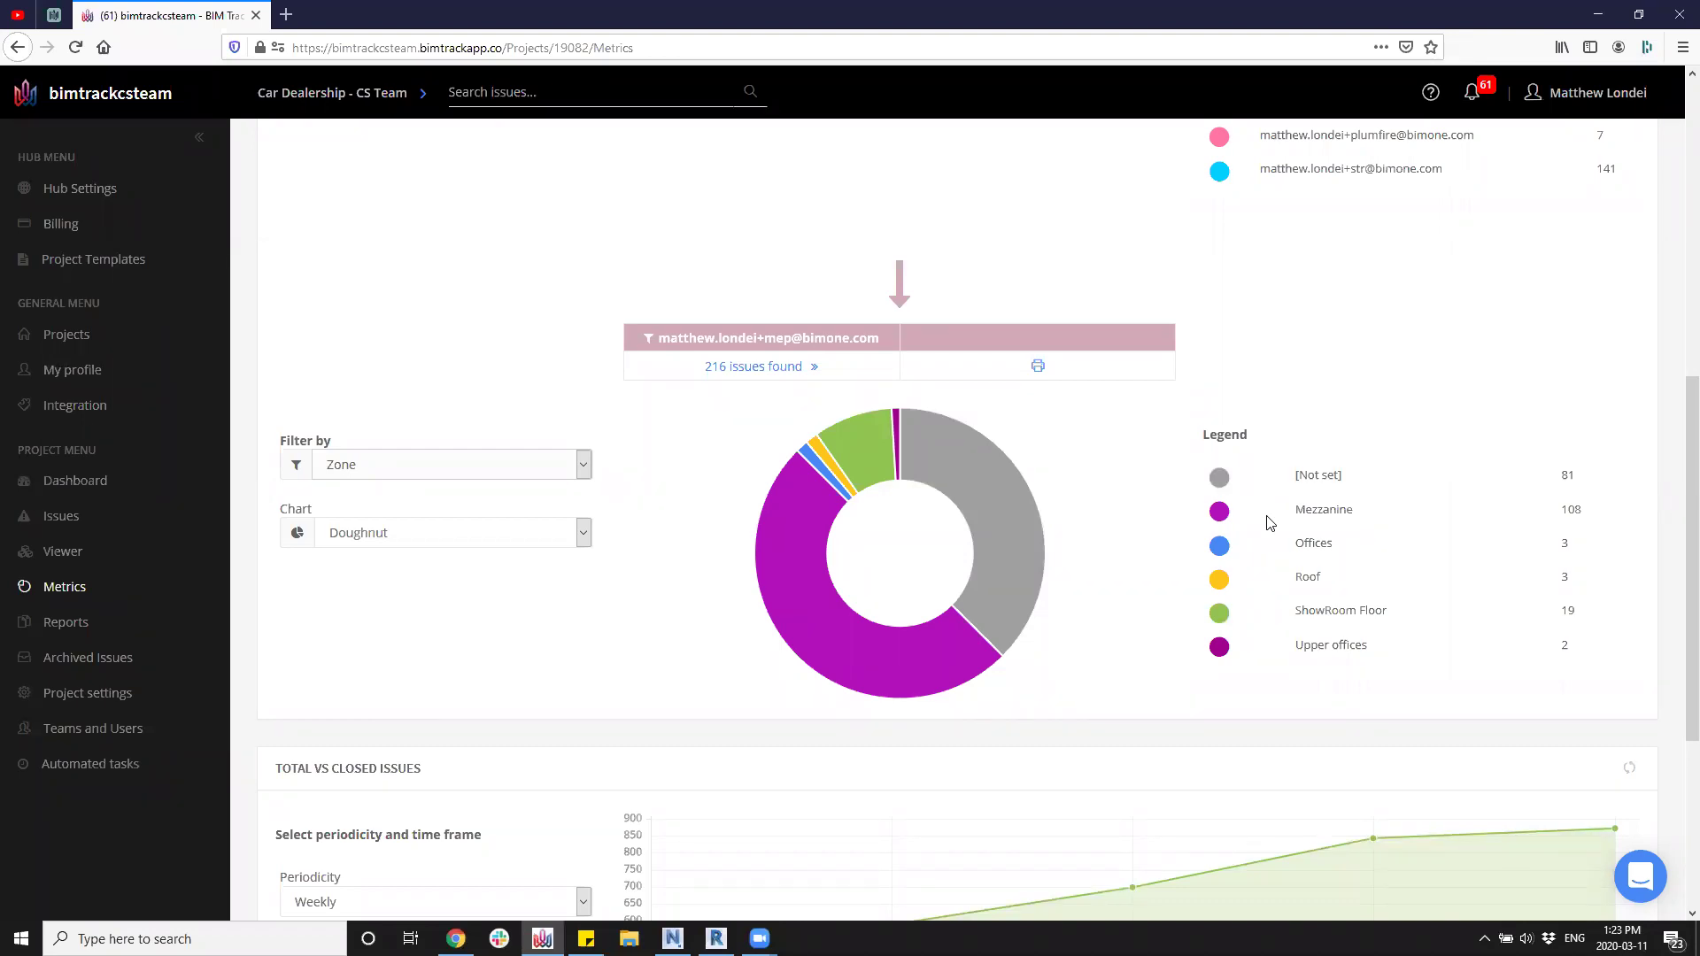
Drill into the Mezzanine slice of the zone chart and break its issues down by Priority.
mouse_move(1022, 554)
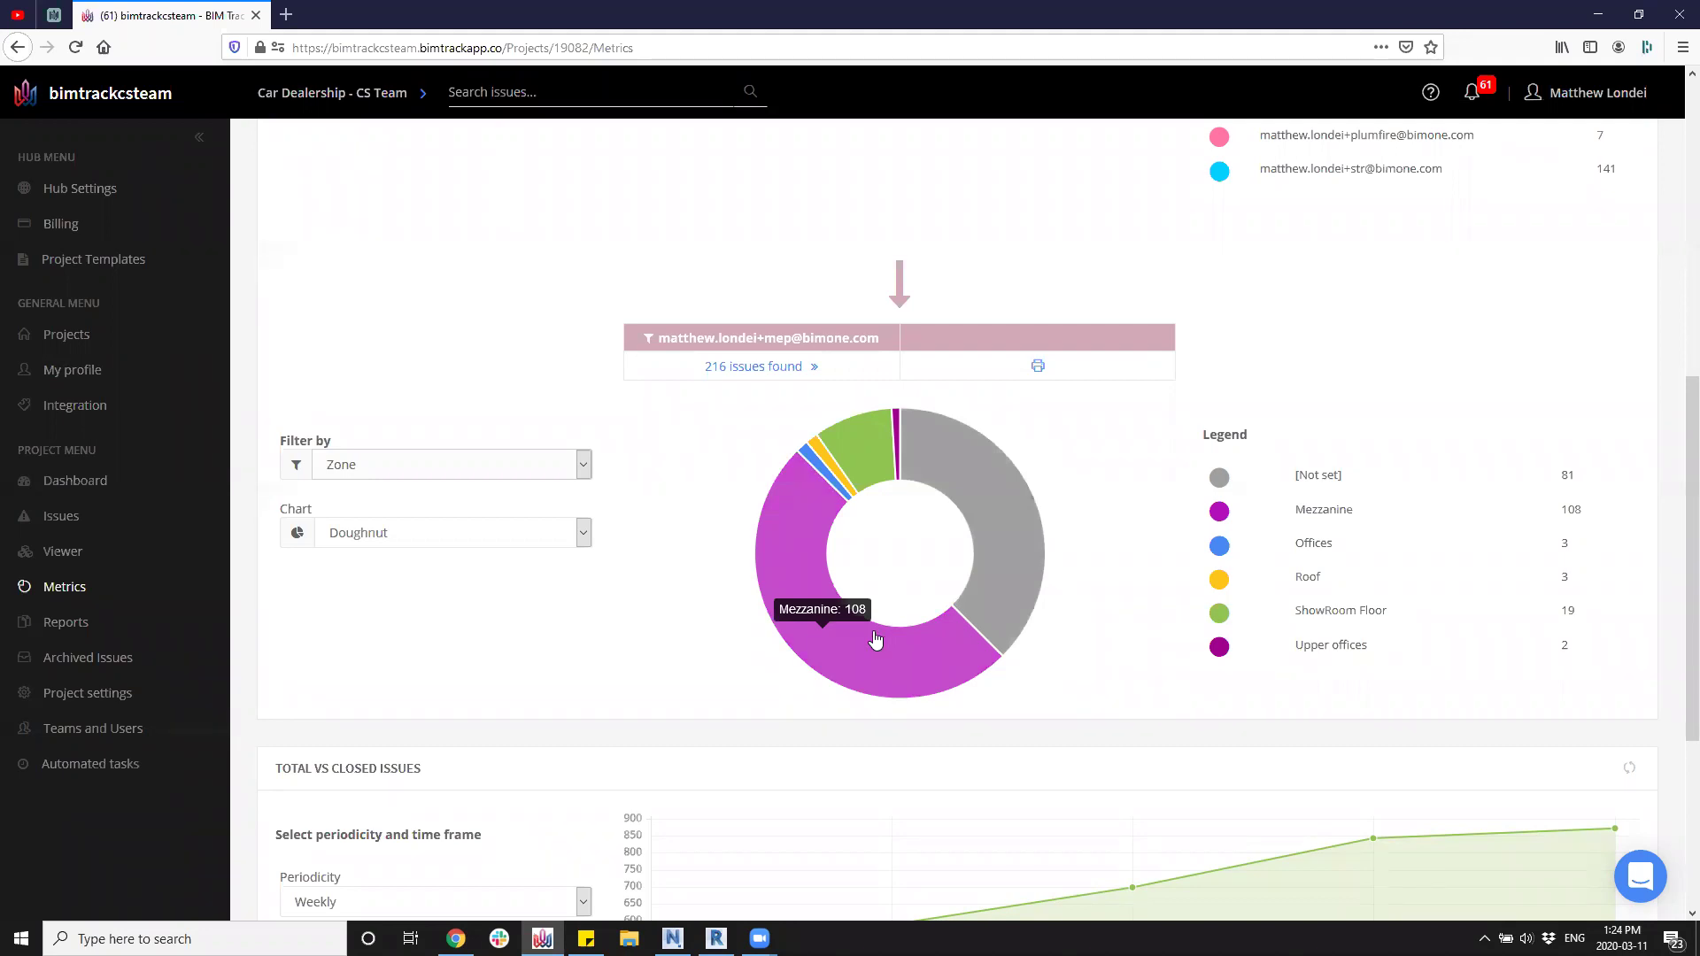
left_click(794, 589)
left_click(409, 469)
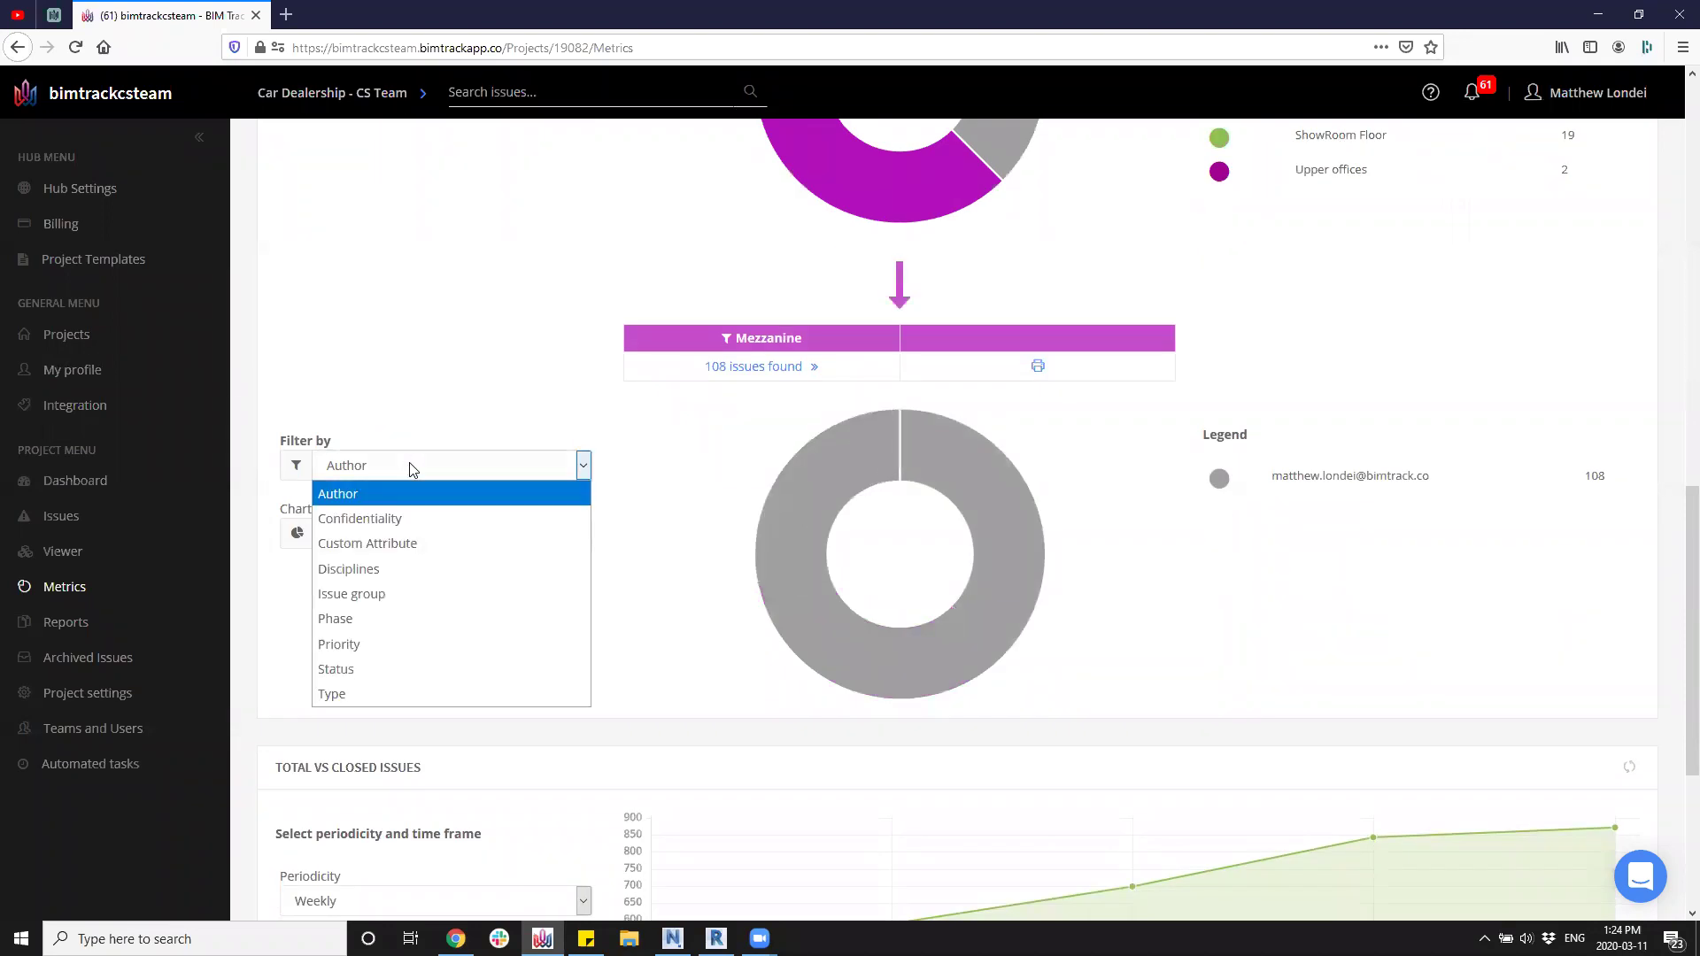
left_click(353, 652)
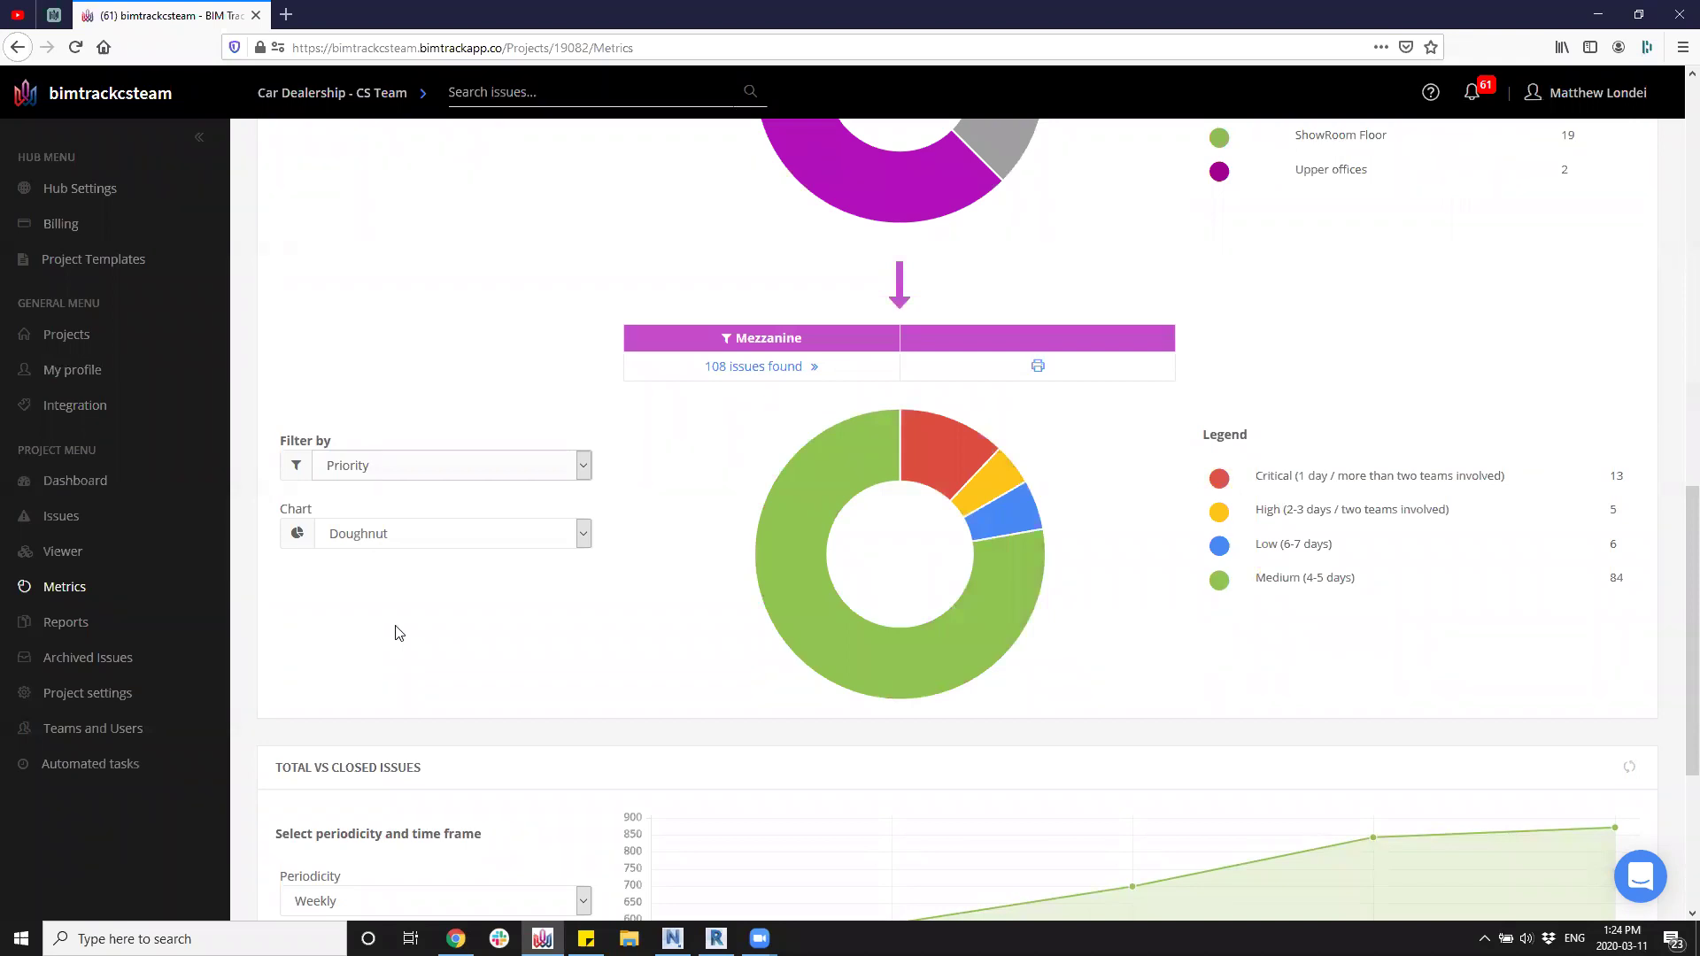
Drill into the Medium (4-5 days) slice of the priority chart and break its issues down by Status.
mouse_move(981, 476)
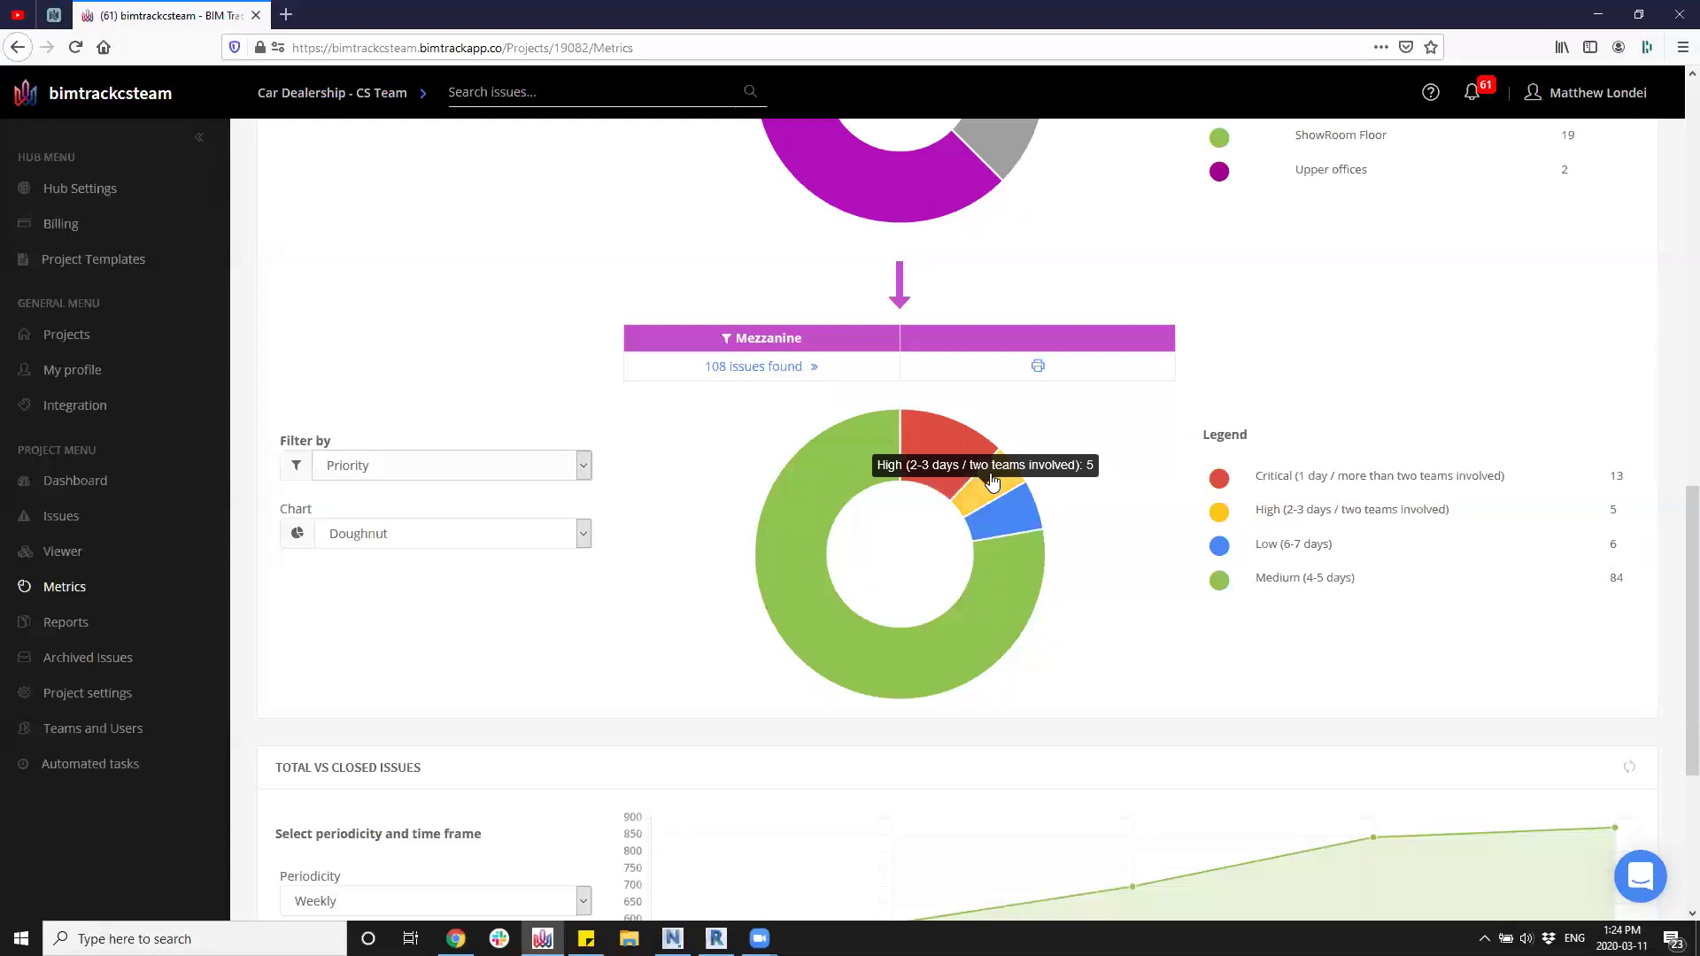
mouse_move(972, 608)
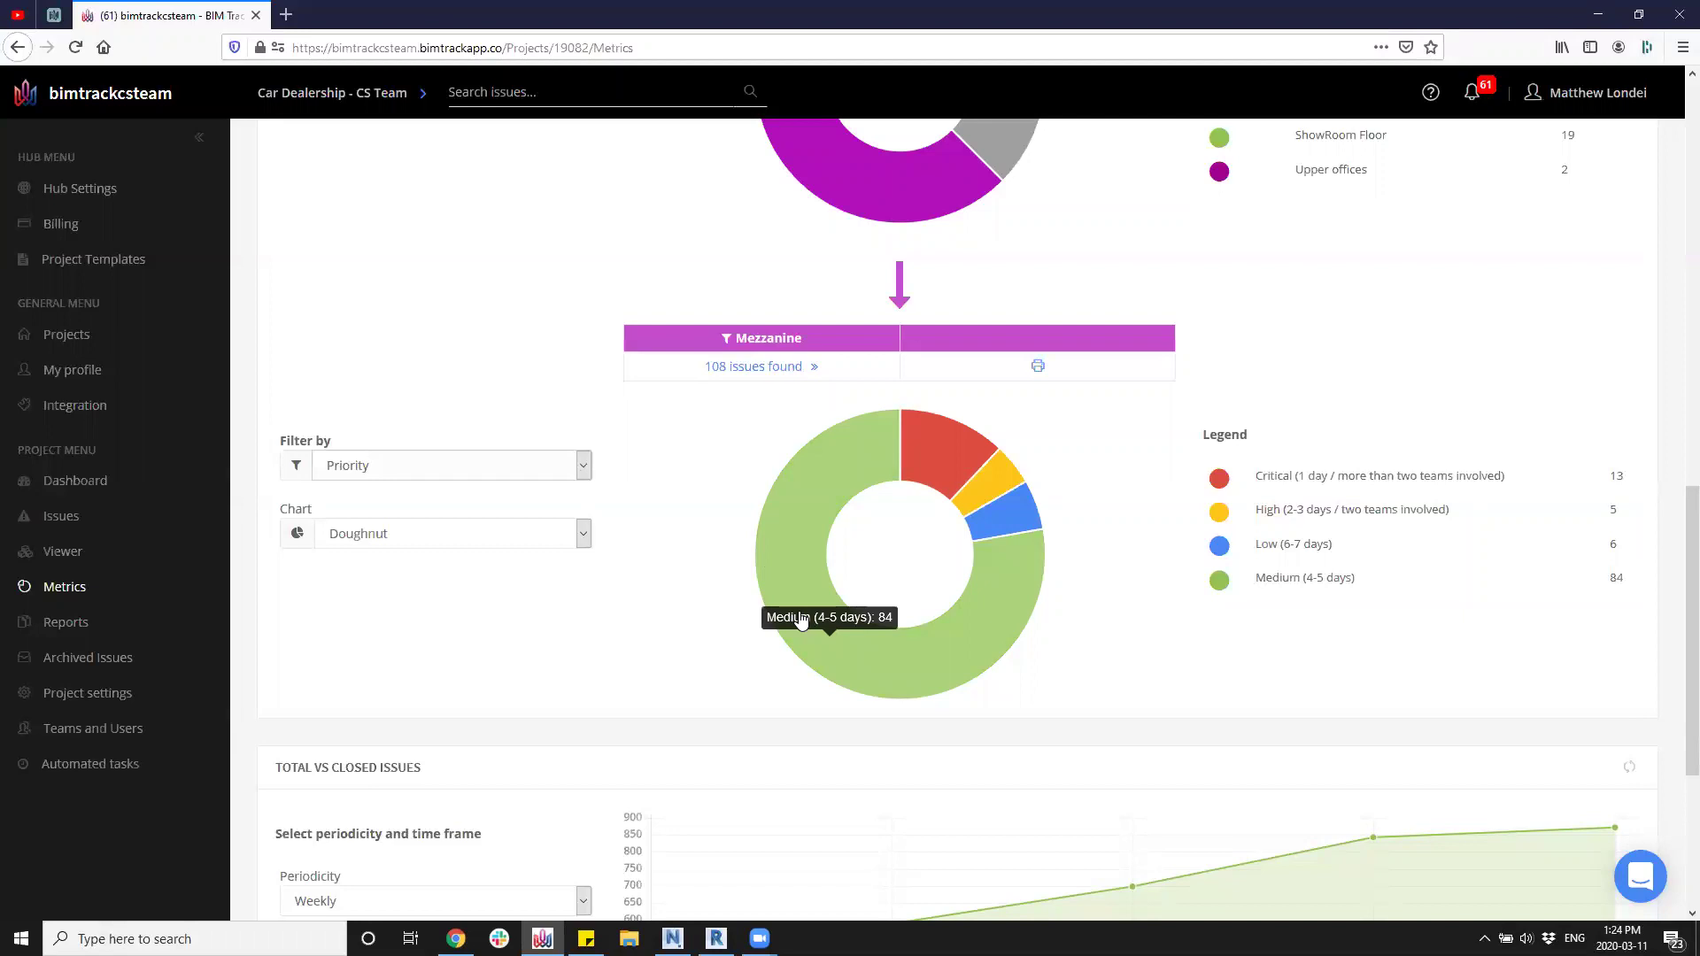
left_click(843, 662)
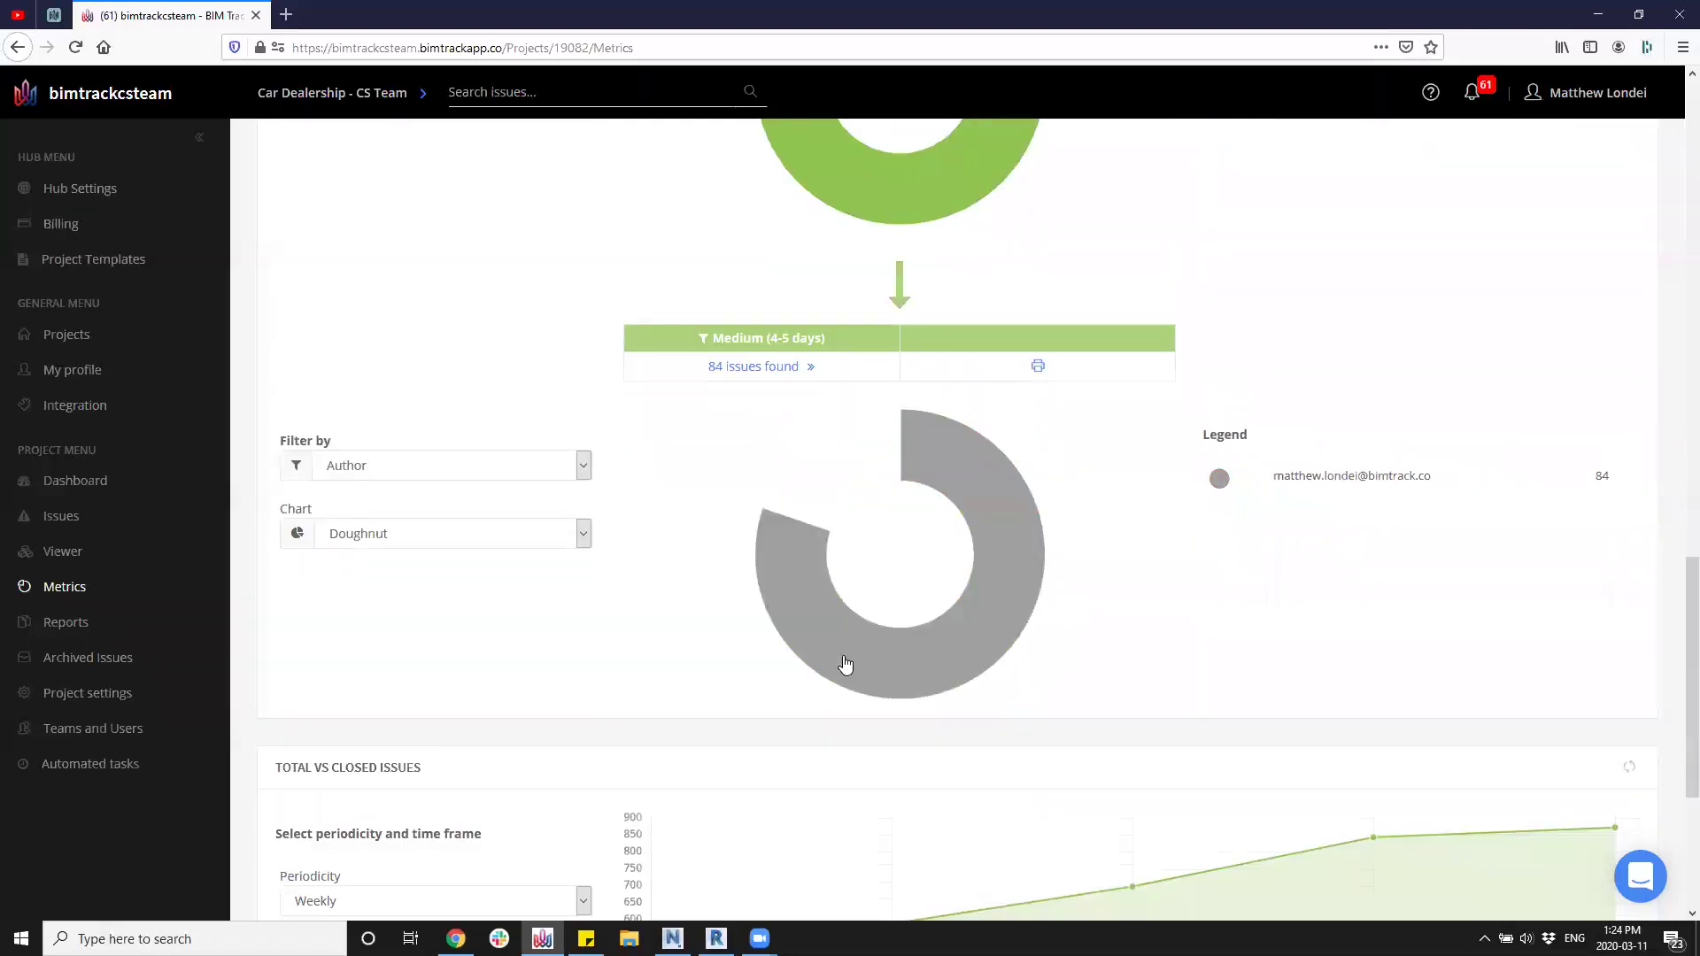
left_click(518, 470)
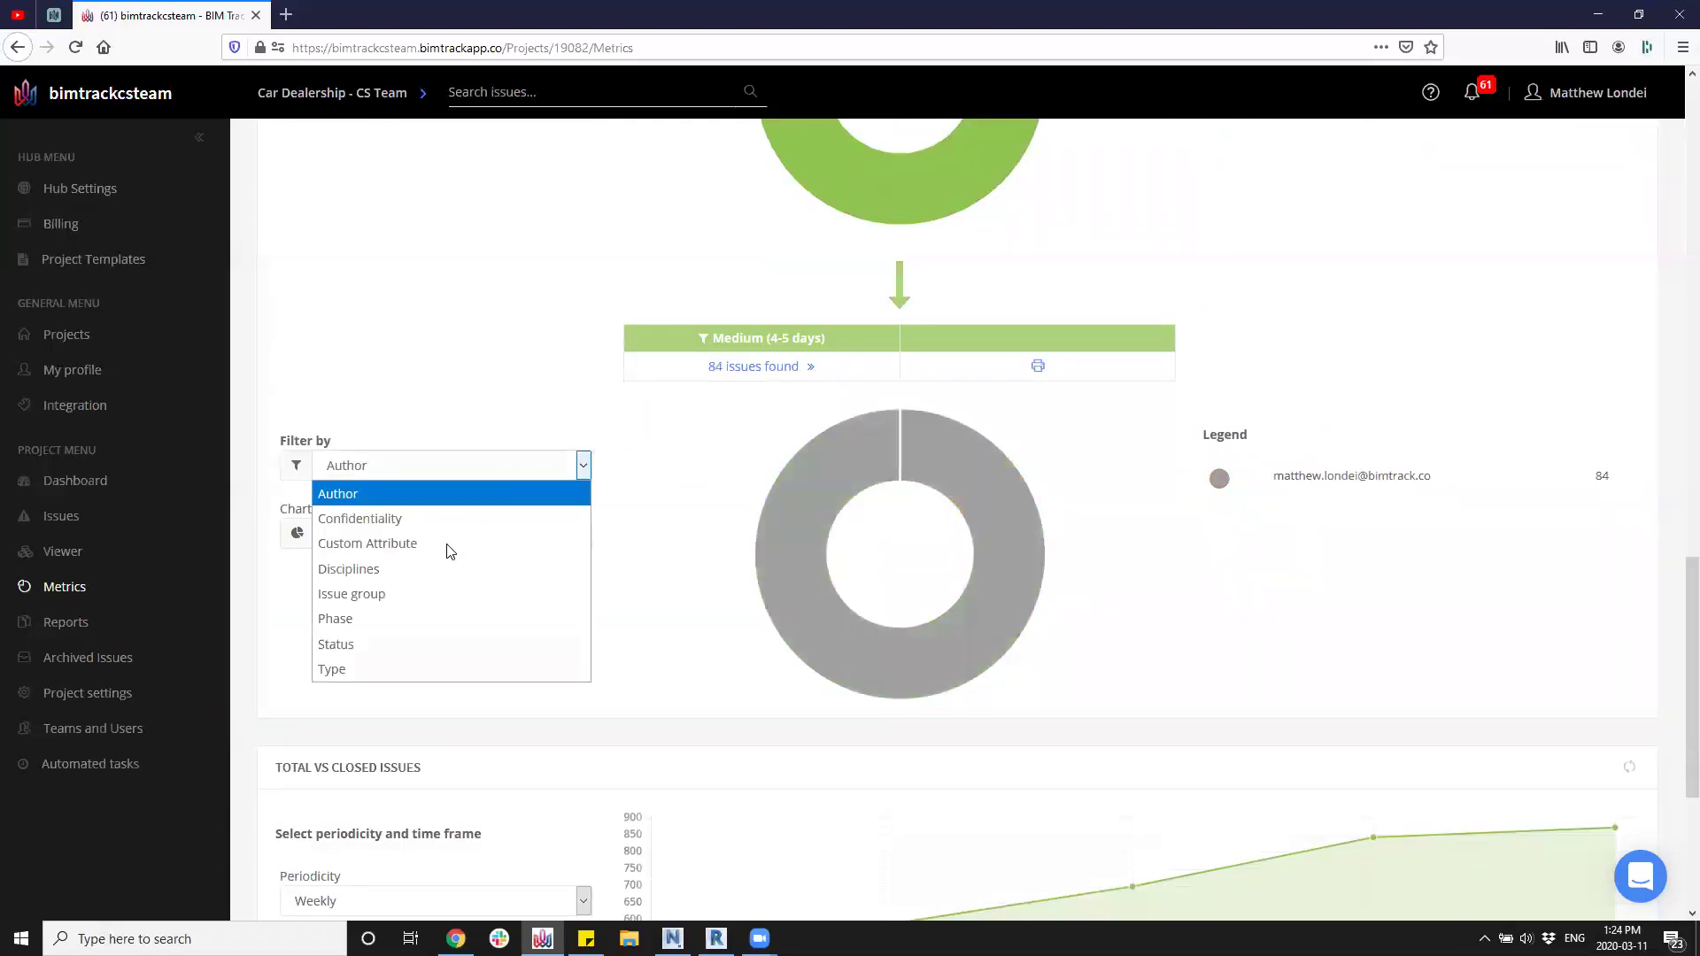
left_click(386, 644)
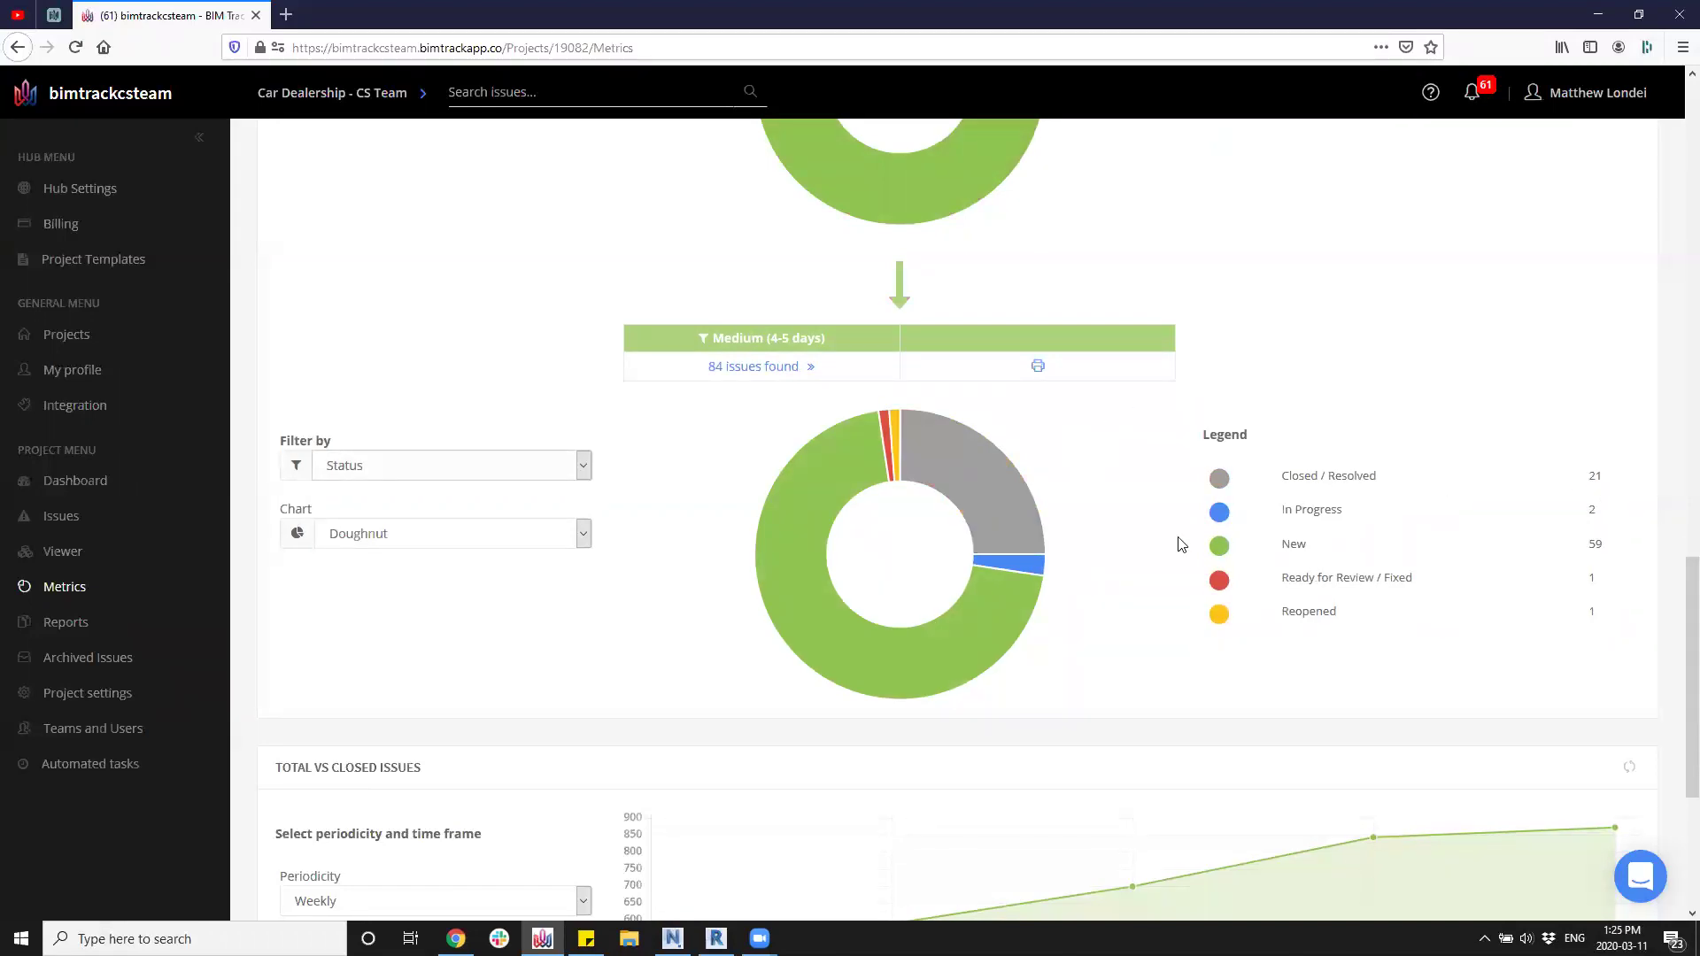
Drill into the New slice of the status chart and break its issues down by Type.
mouse_move(928, 638)
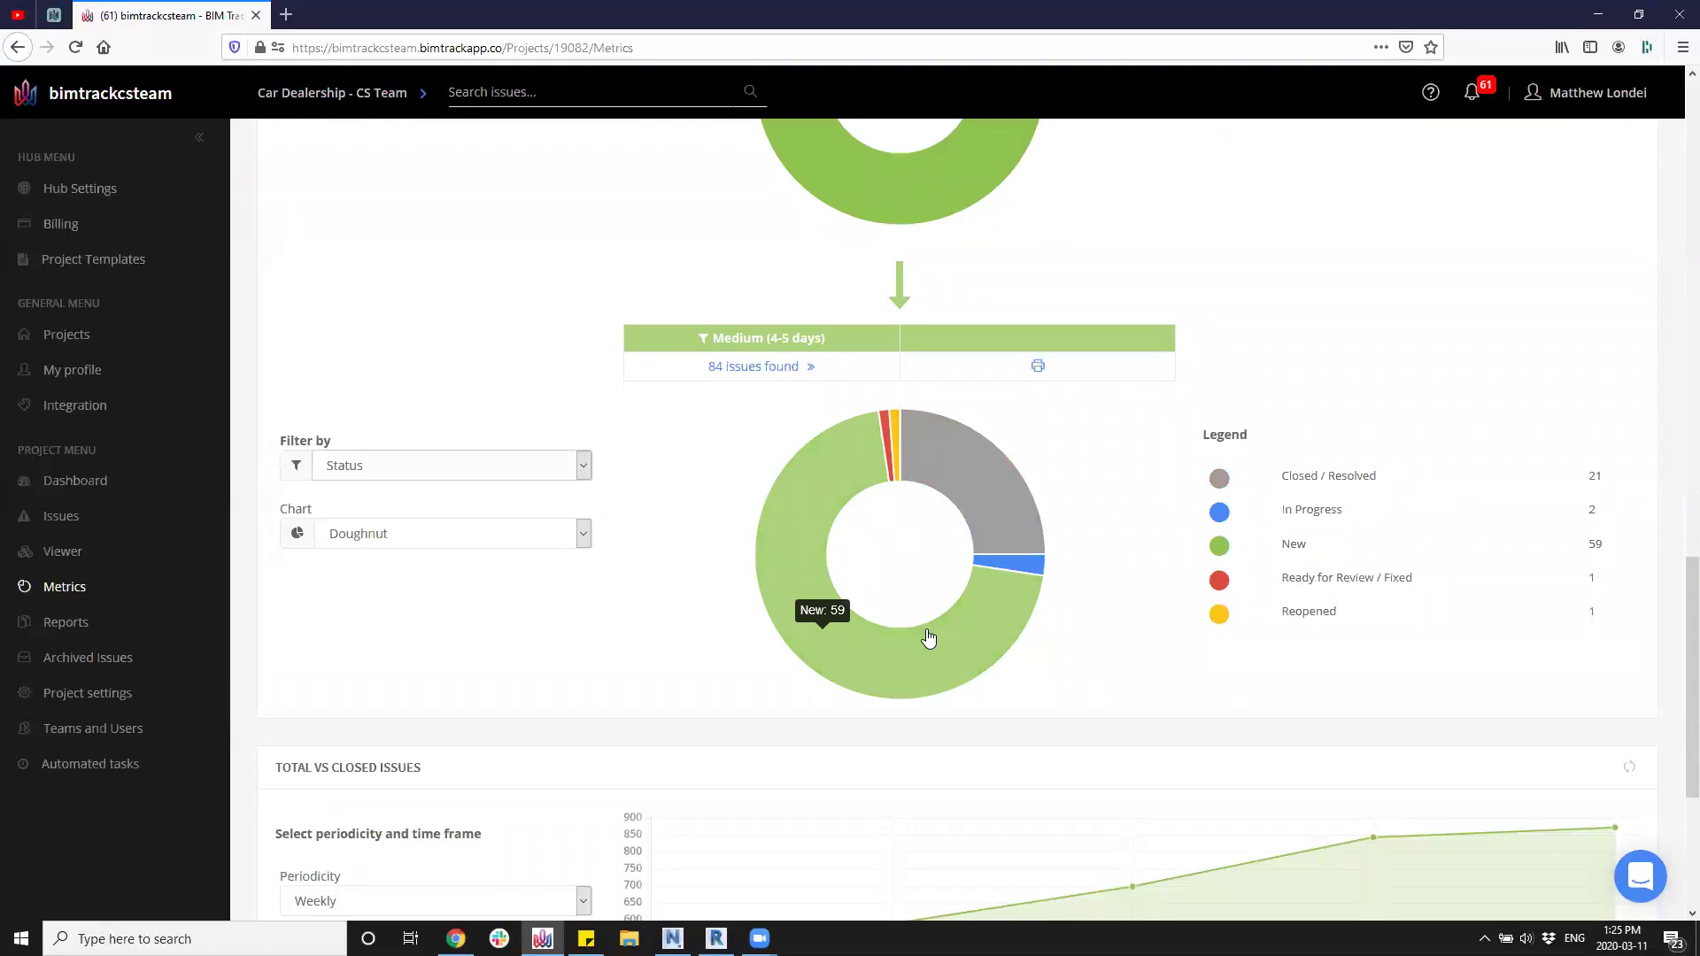
mouse_move(1006, 570)
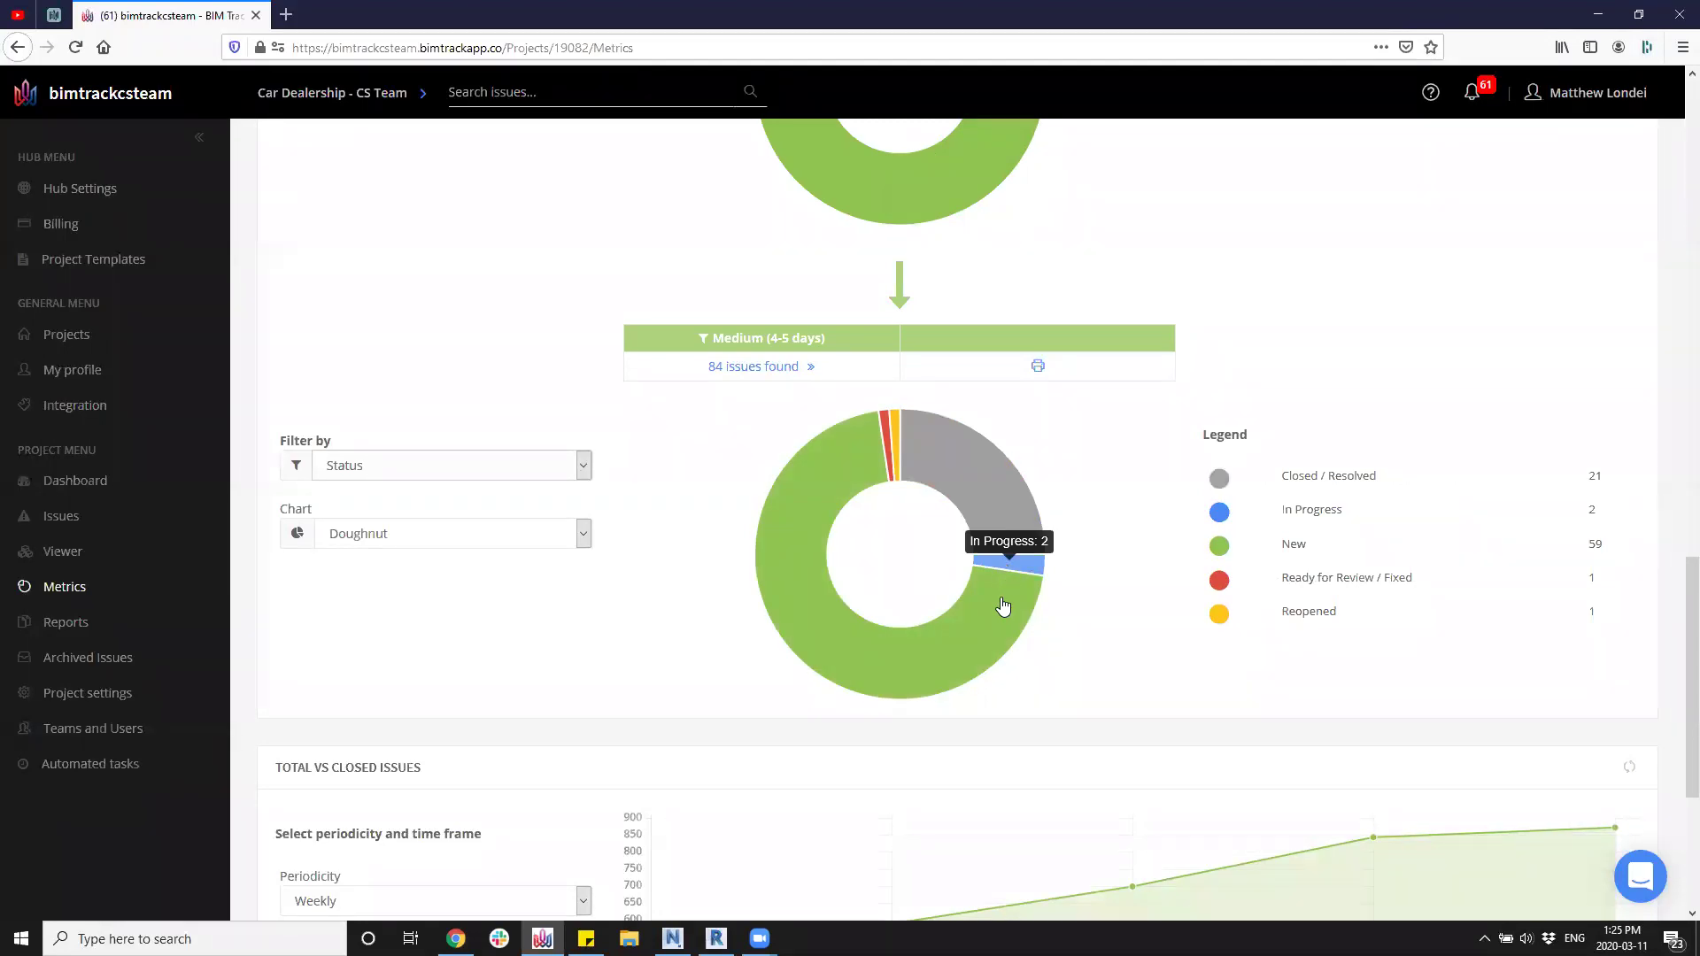
left_click(1000, 602)
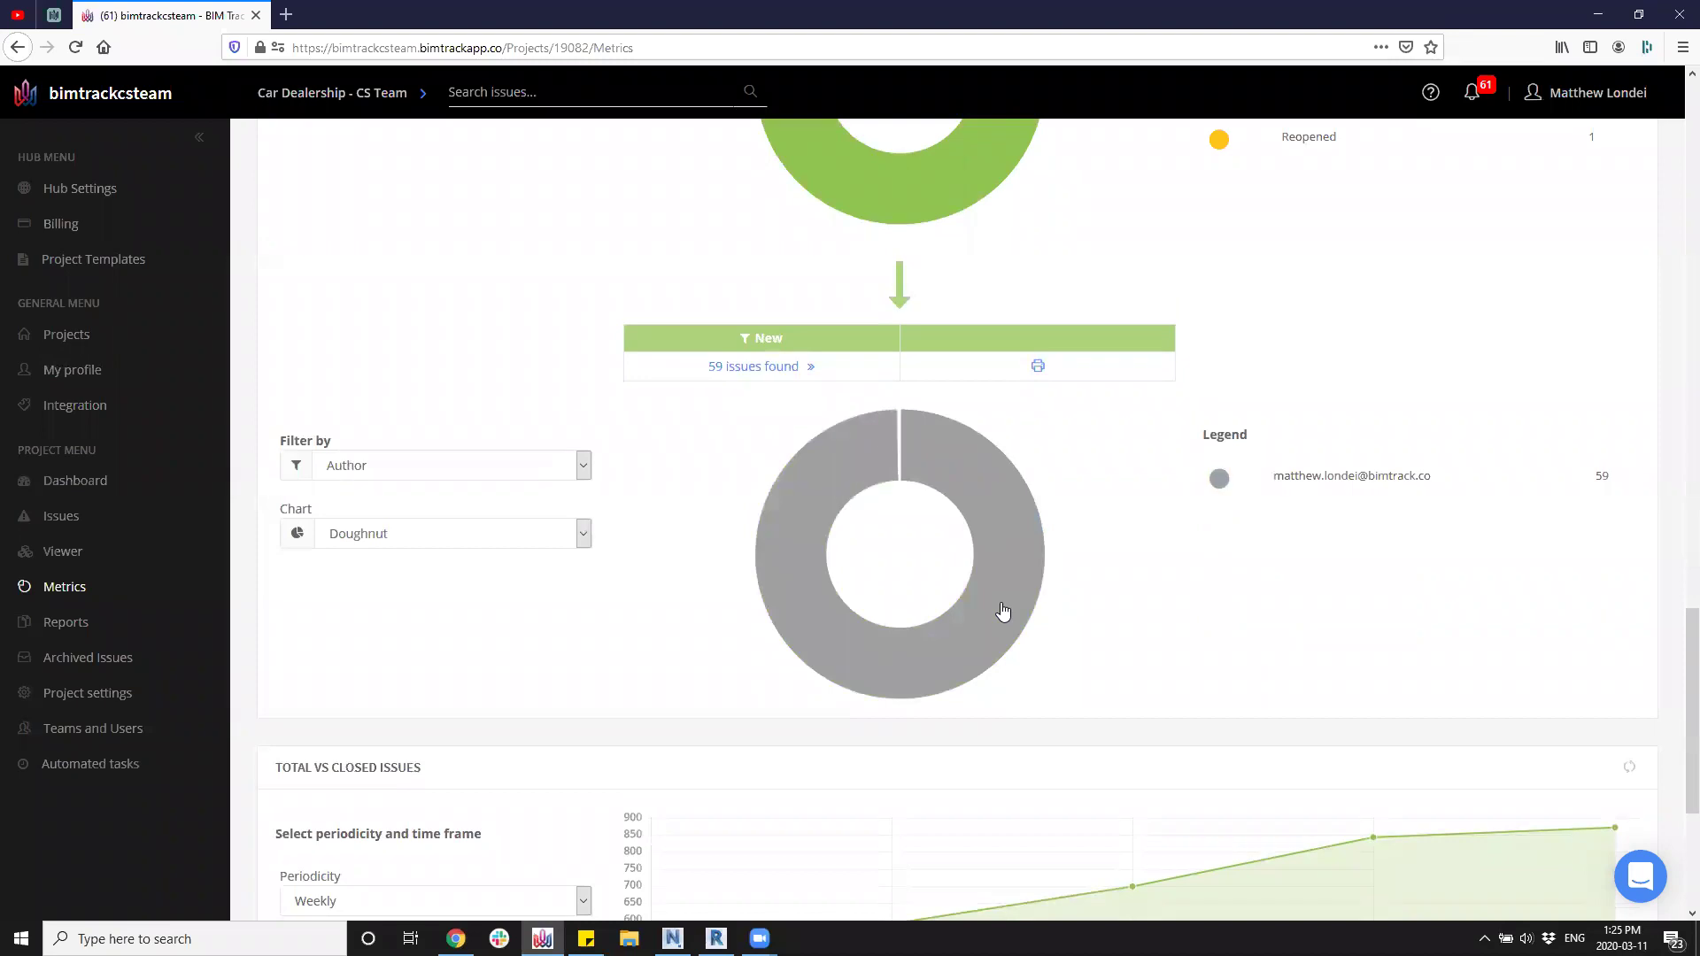
left_click(494, 469)
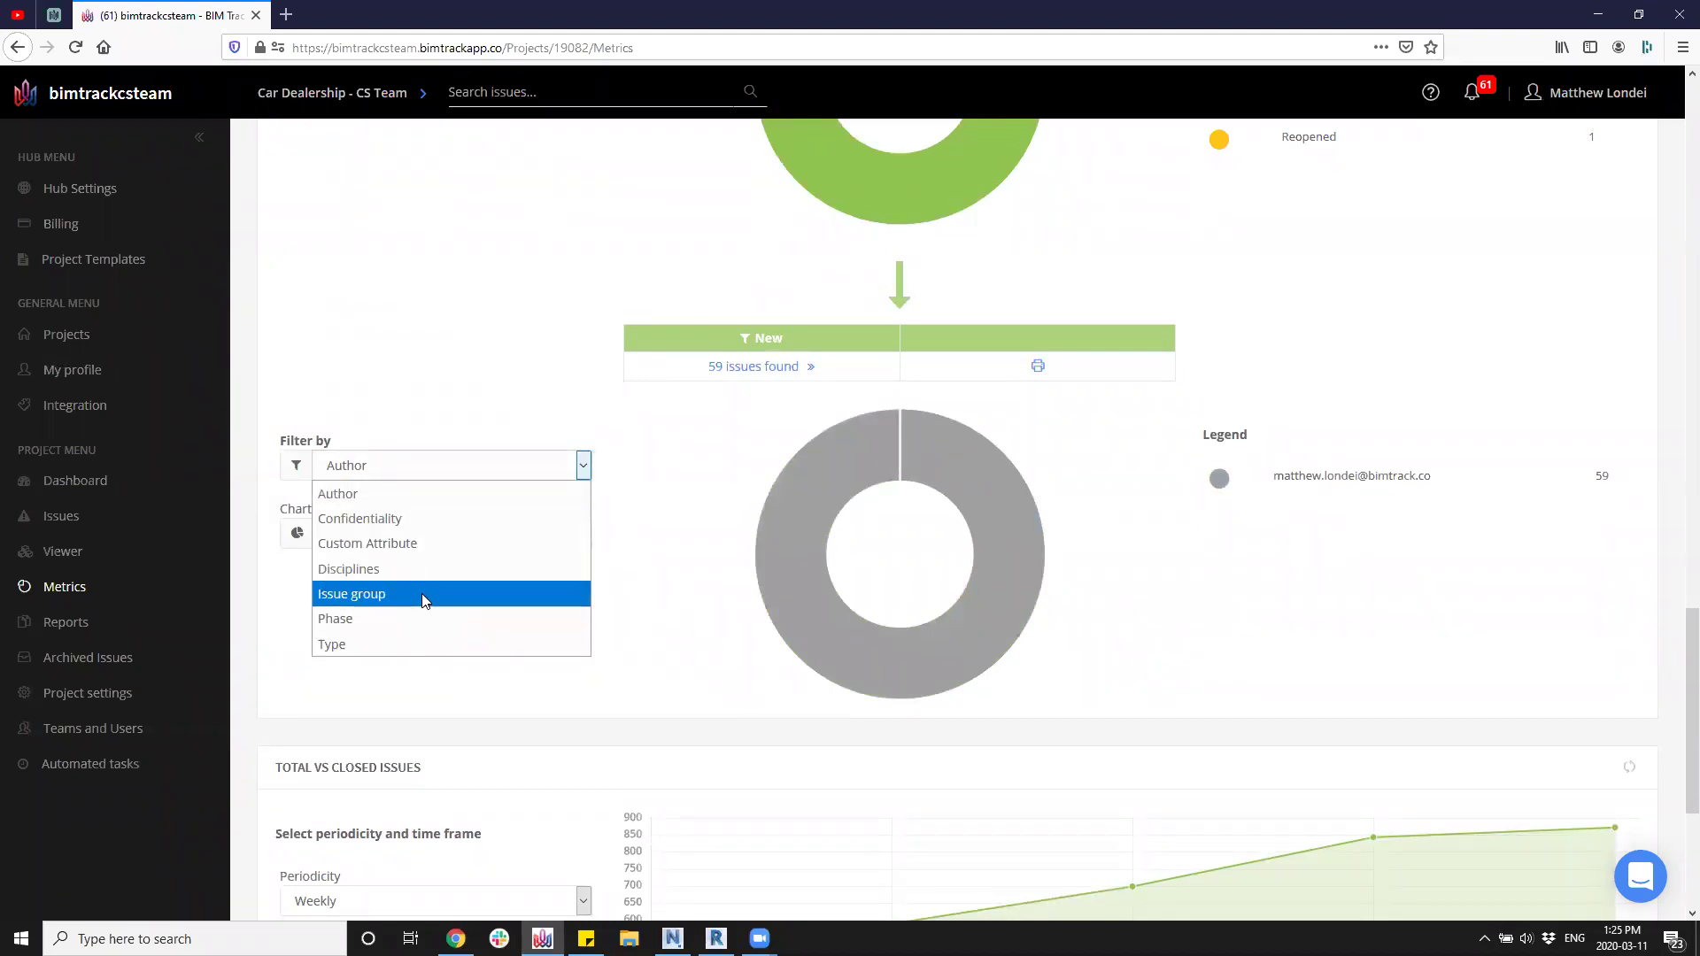
left_click(463, 644)
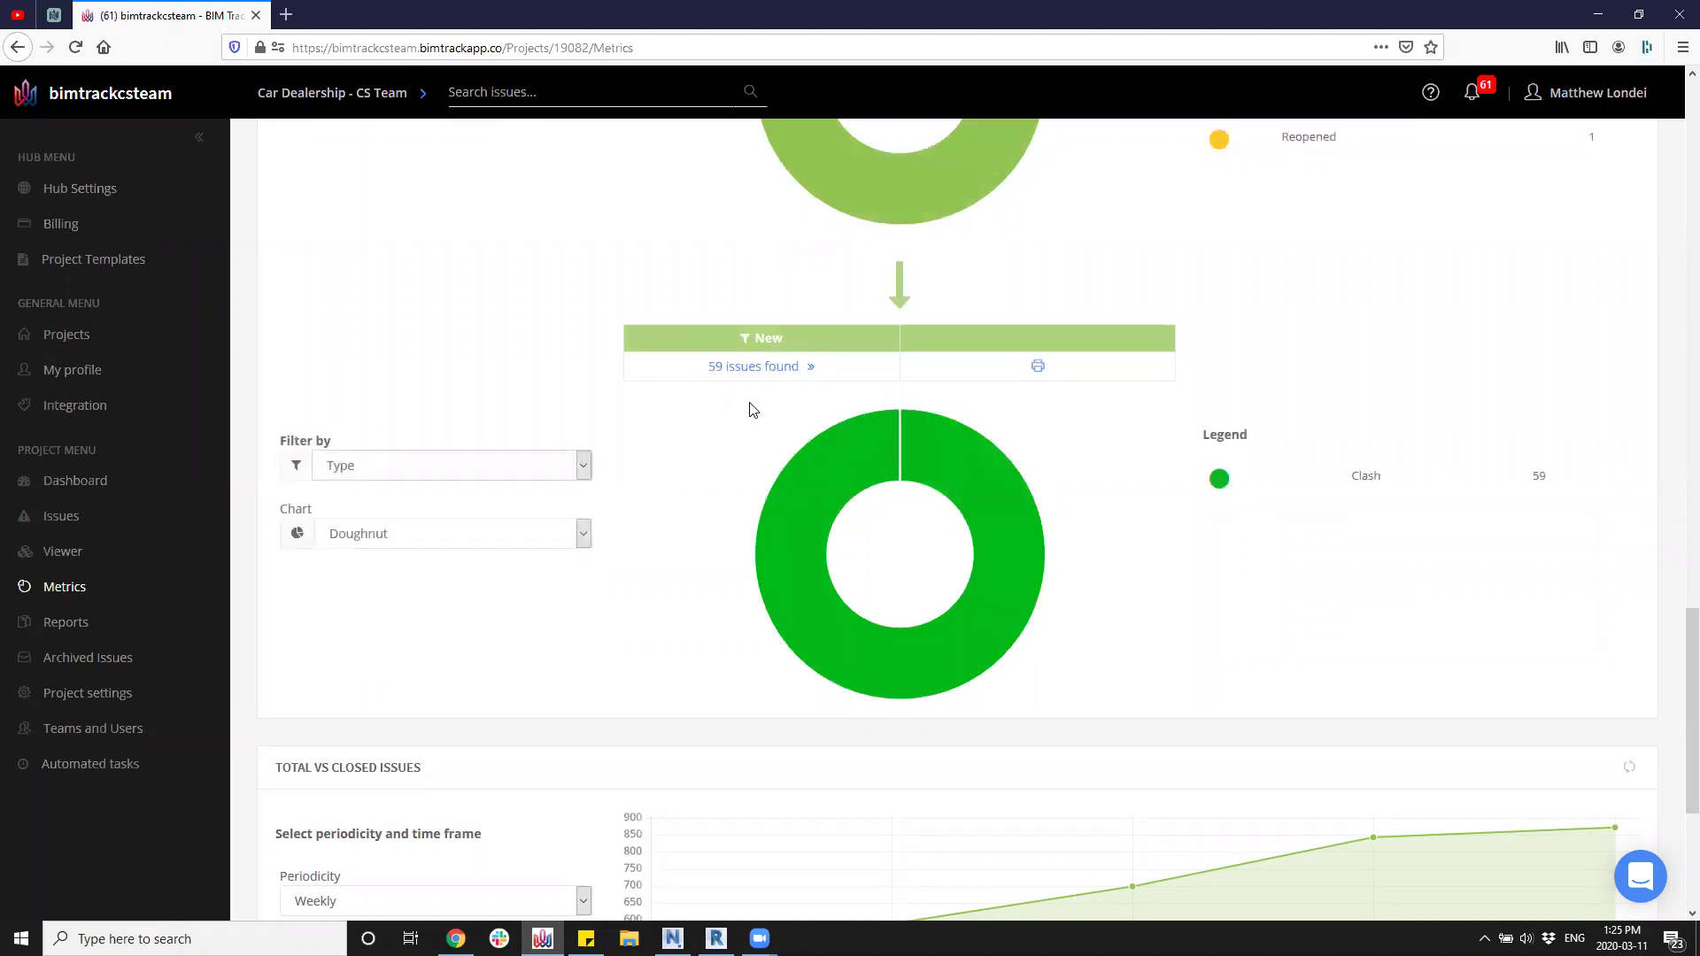
Open the issue list for the New level, show its filters, and apply a display of 30 issues.
left_click(717, 370)
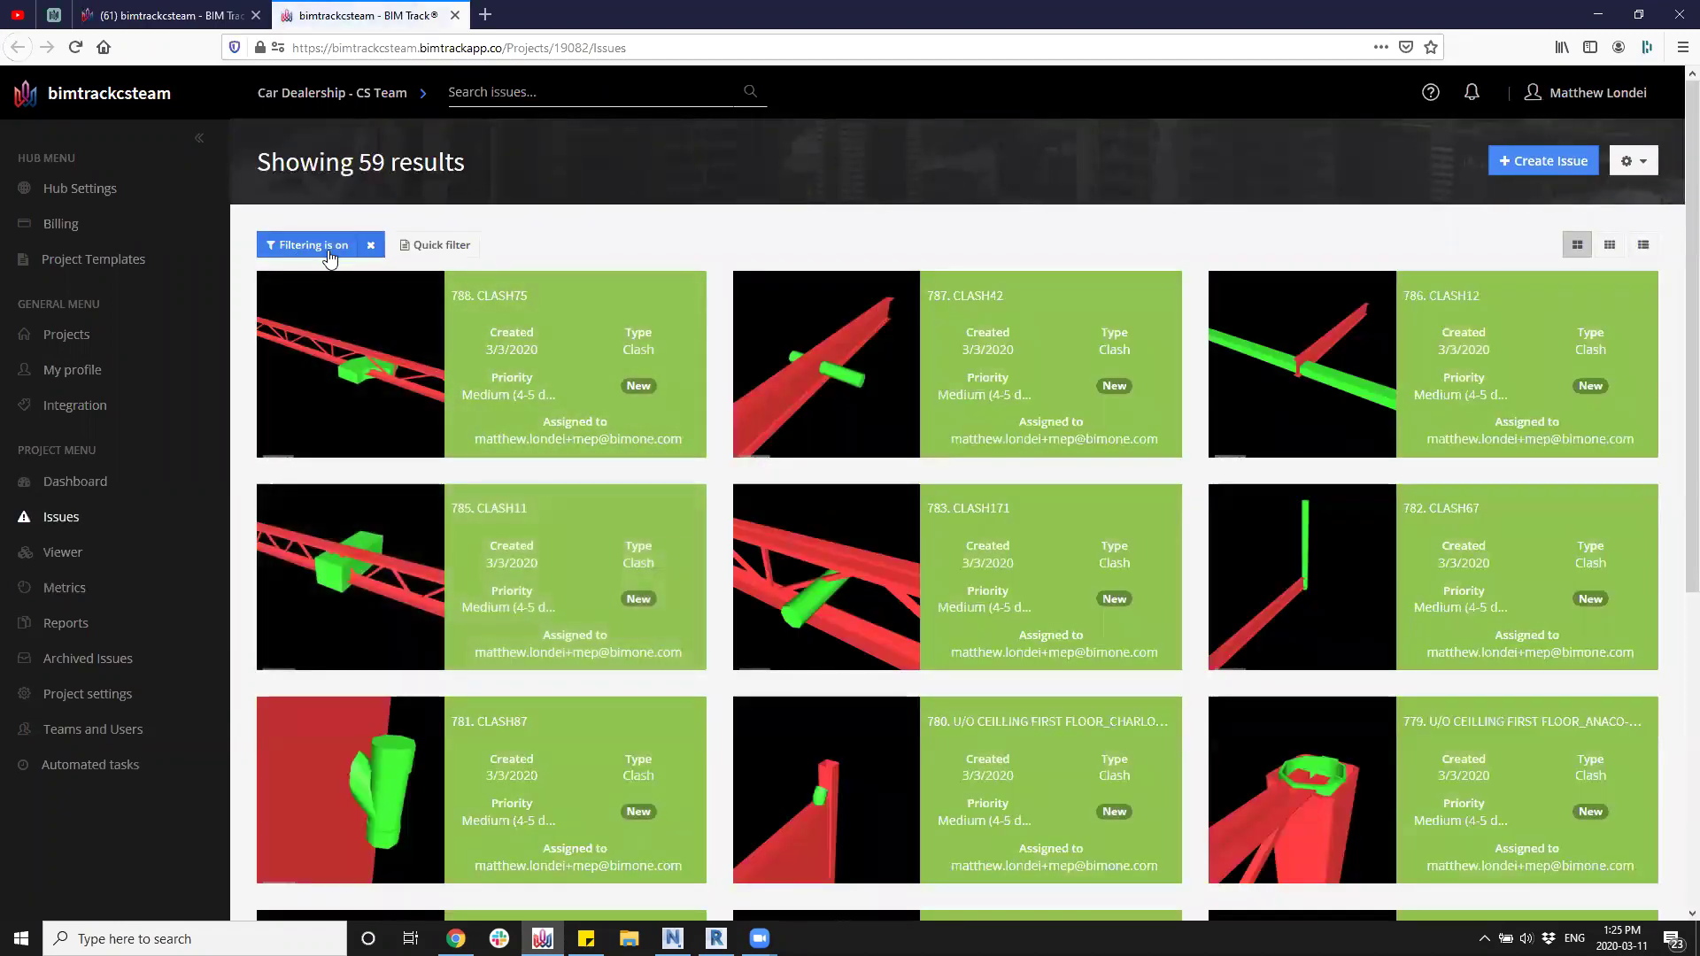
left_click(323, 247)
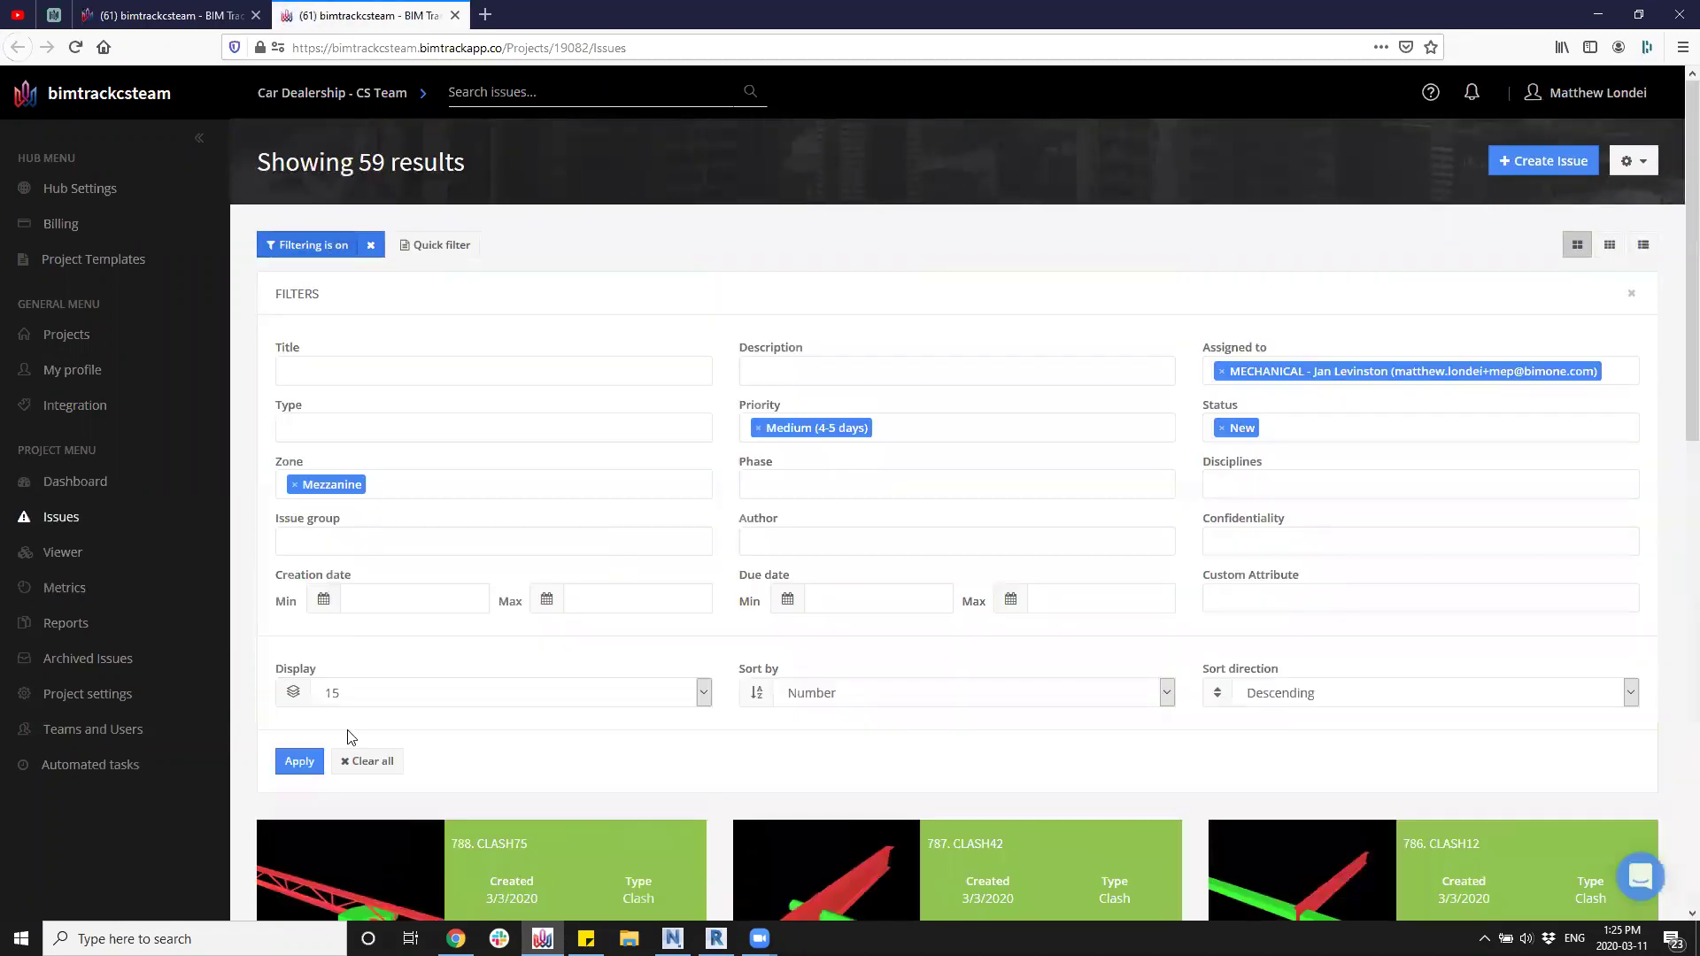
left_click(372, 700)
left_click(363, 747)
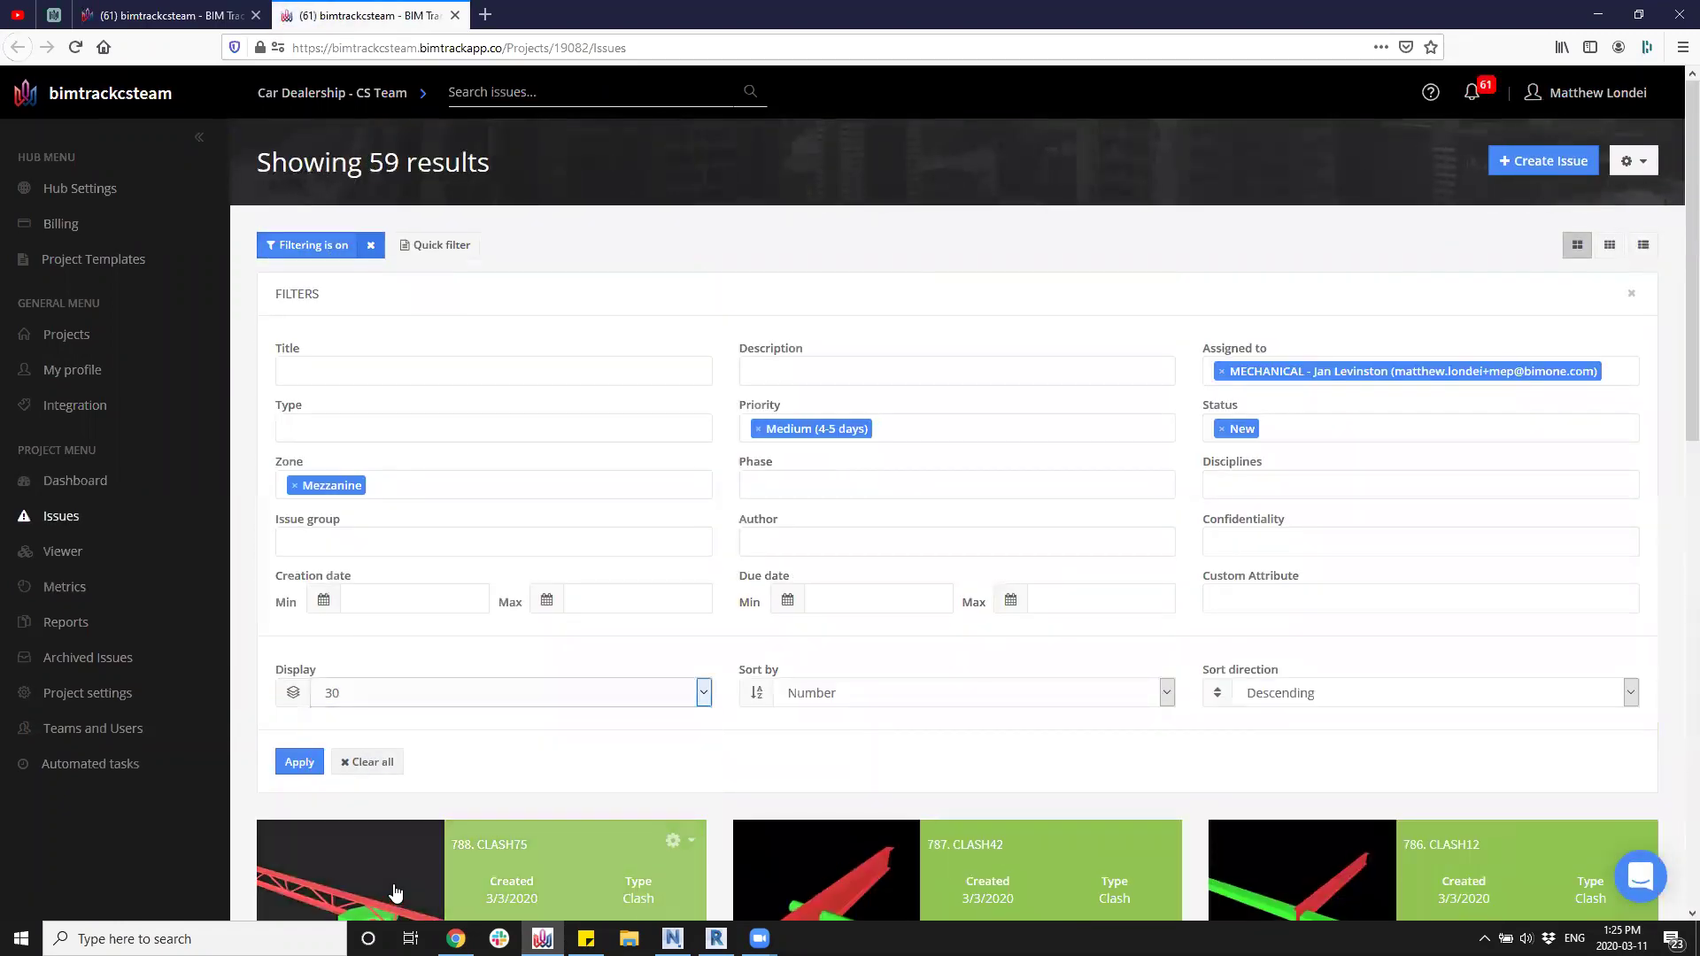
left_click(300, 761)
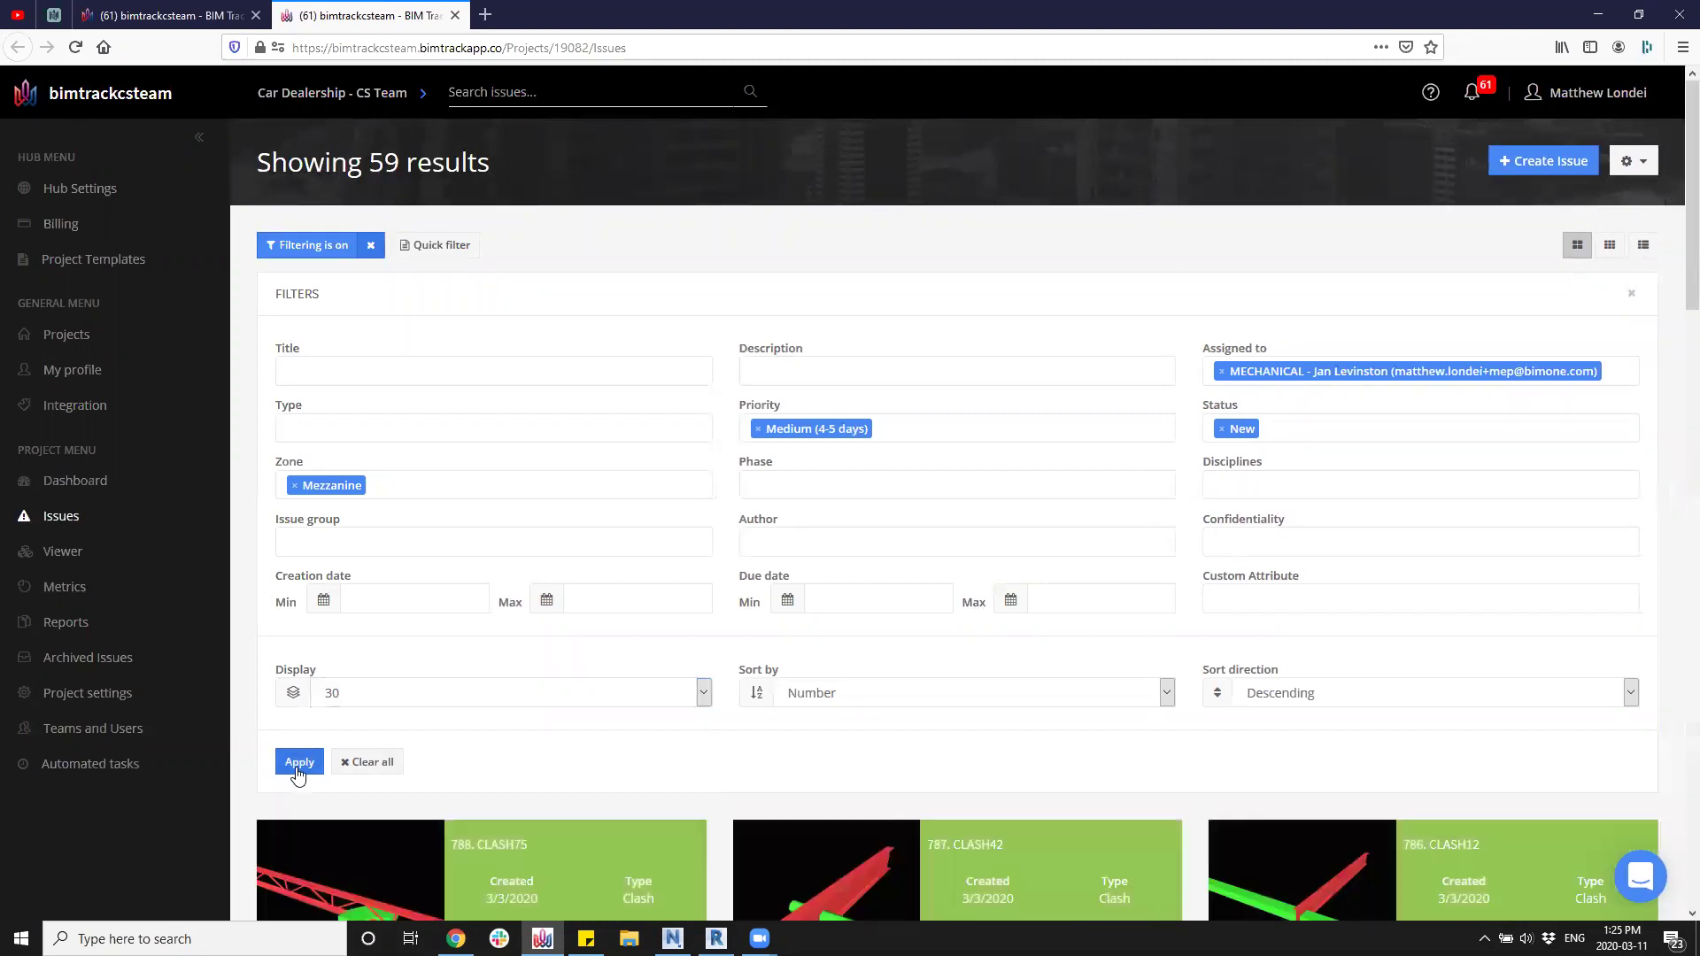
Select all displayed issues and multi-edit them to be assigned to the other MECHANICAL team member, saving the change.
left_click(1644, 168)
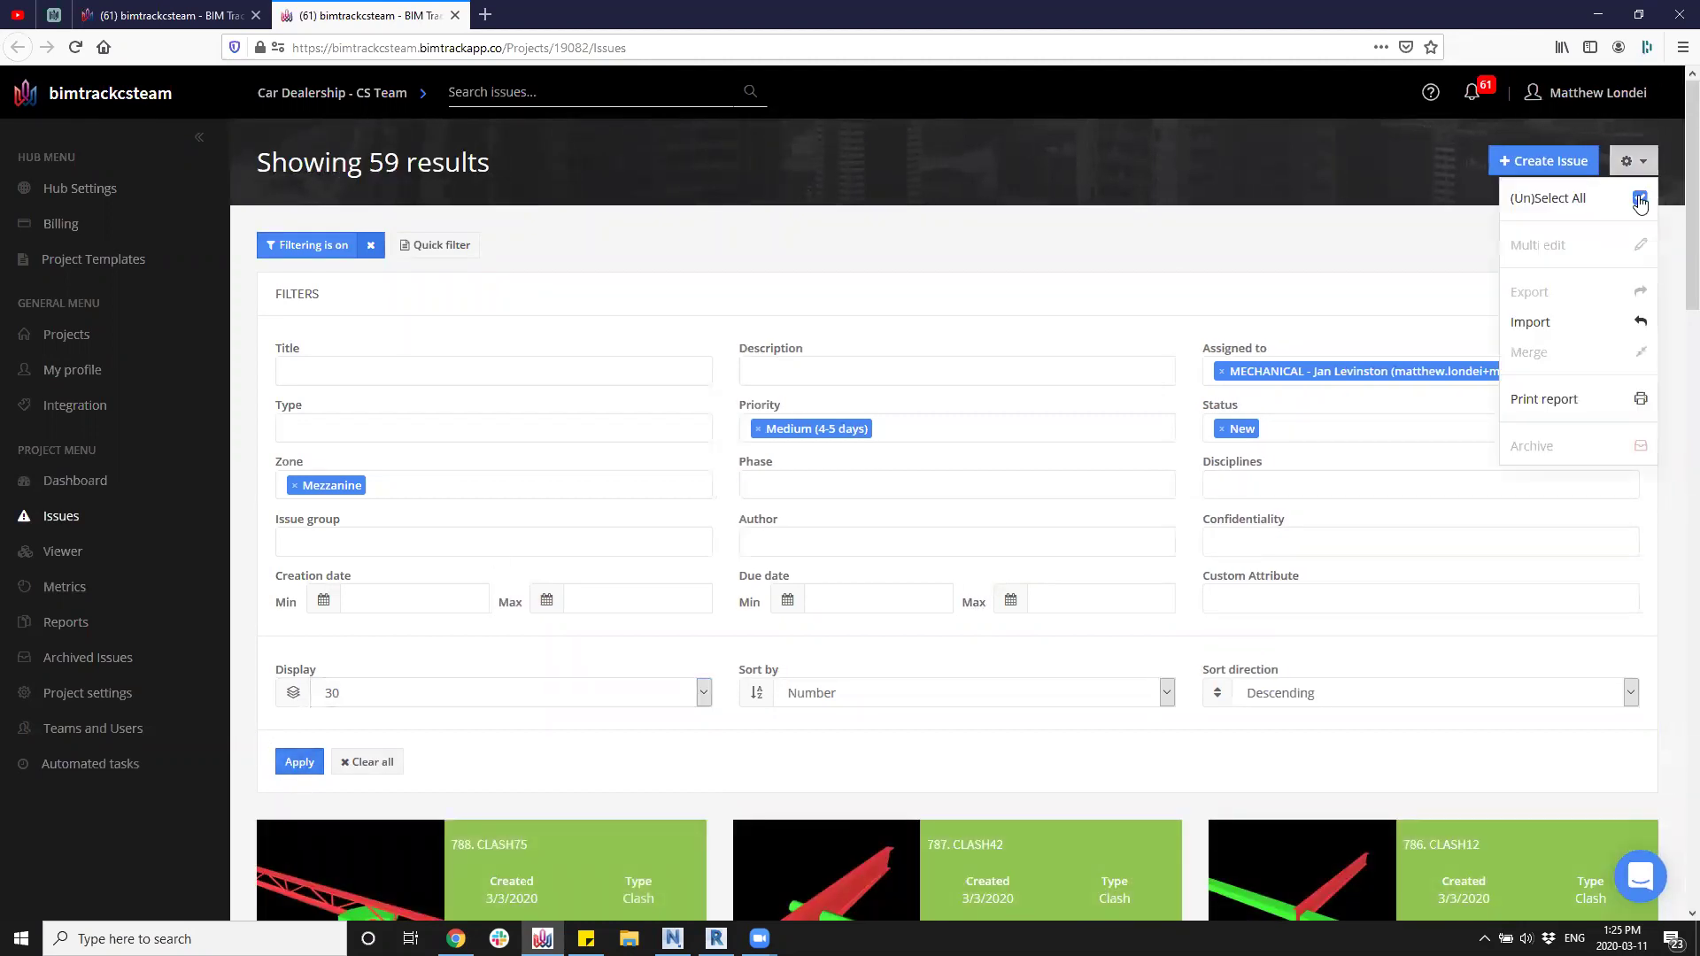
left_click(1565, 204)
left_click(1637, 161)
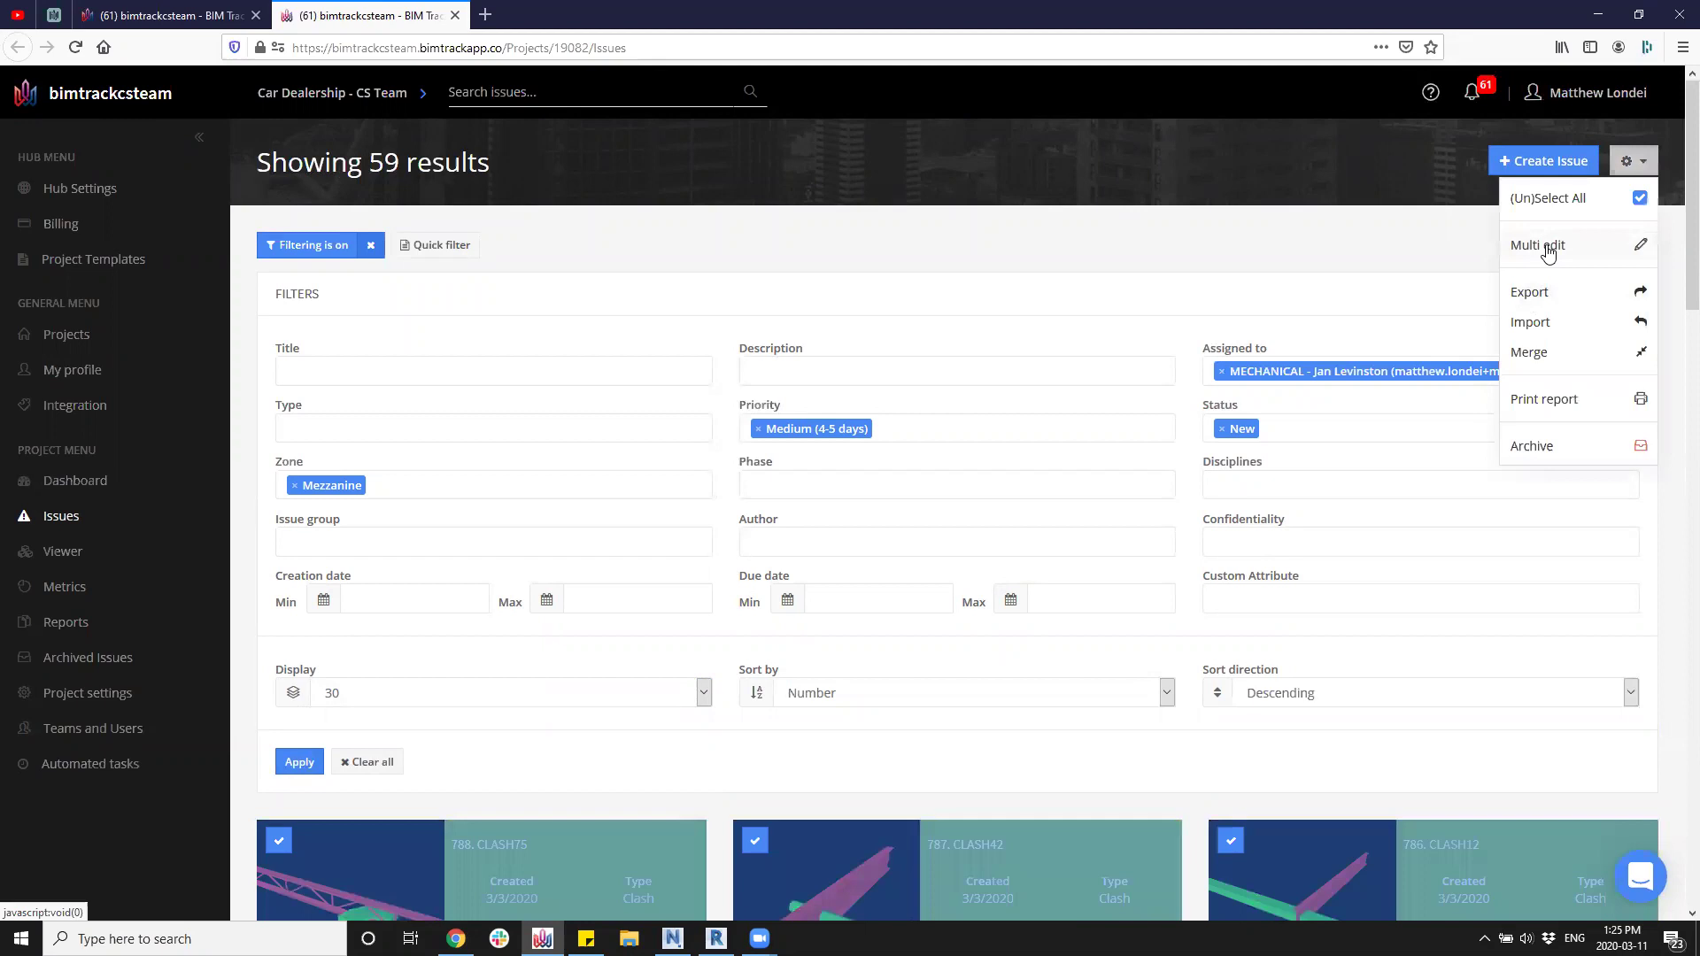
left_click(1532, 243)
left_click(705, 247)
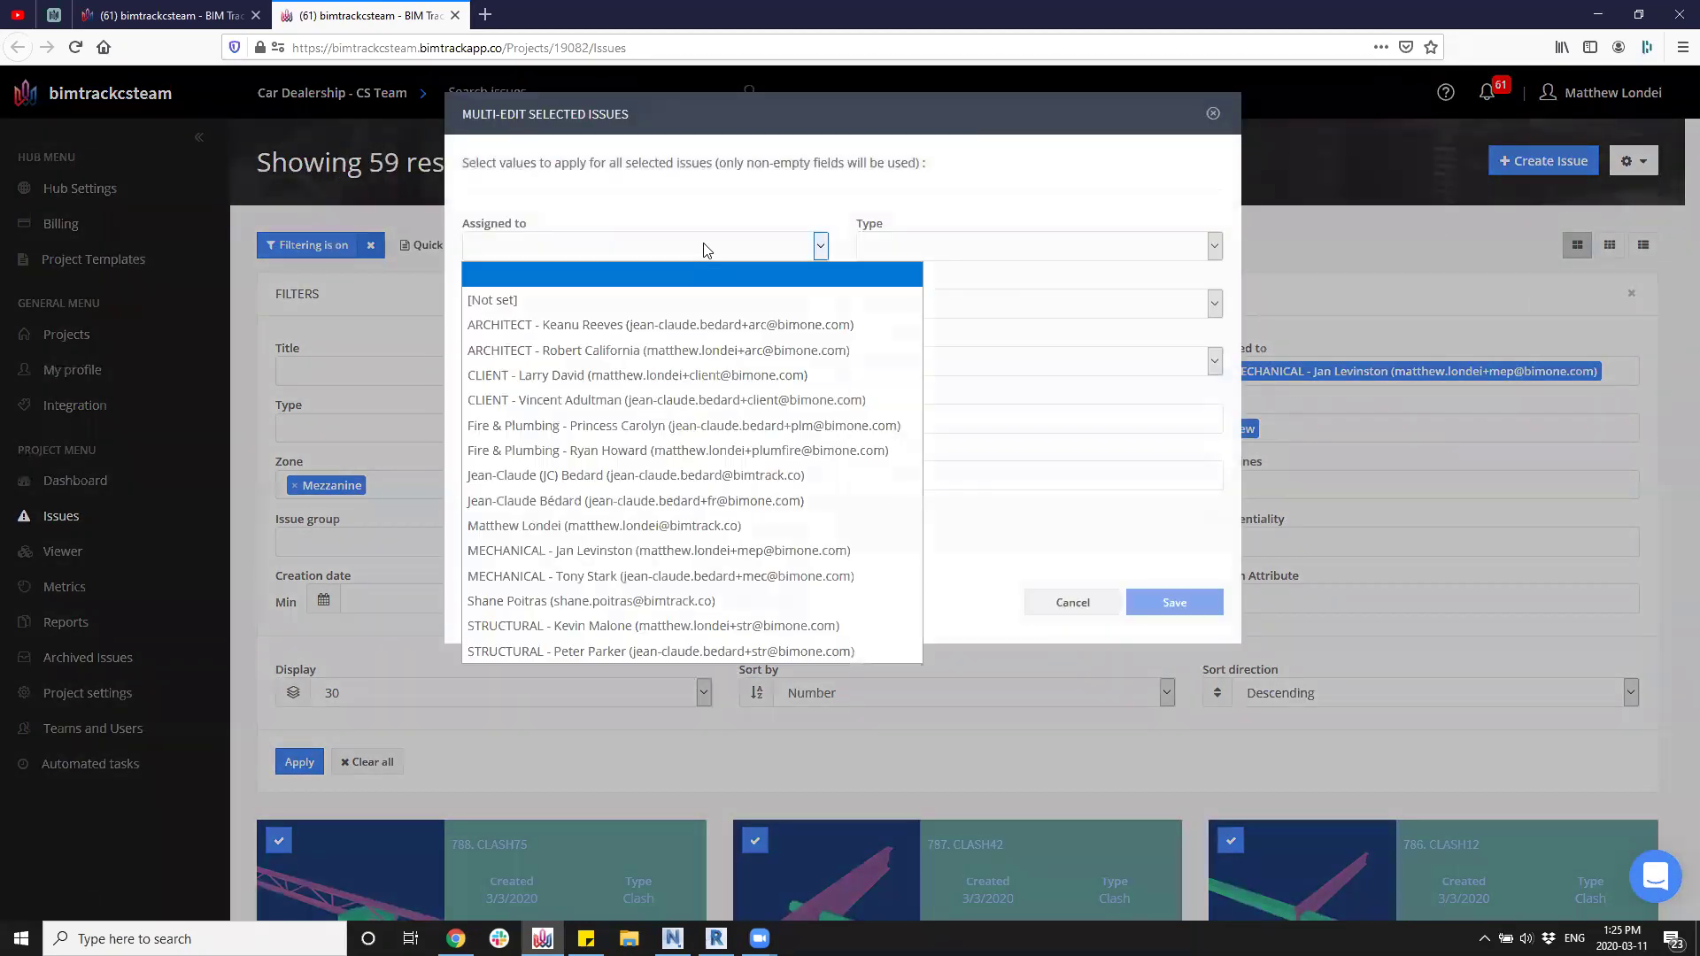
left_click(571, 583)
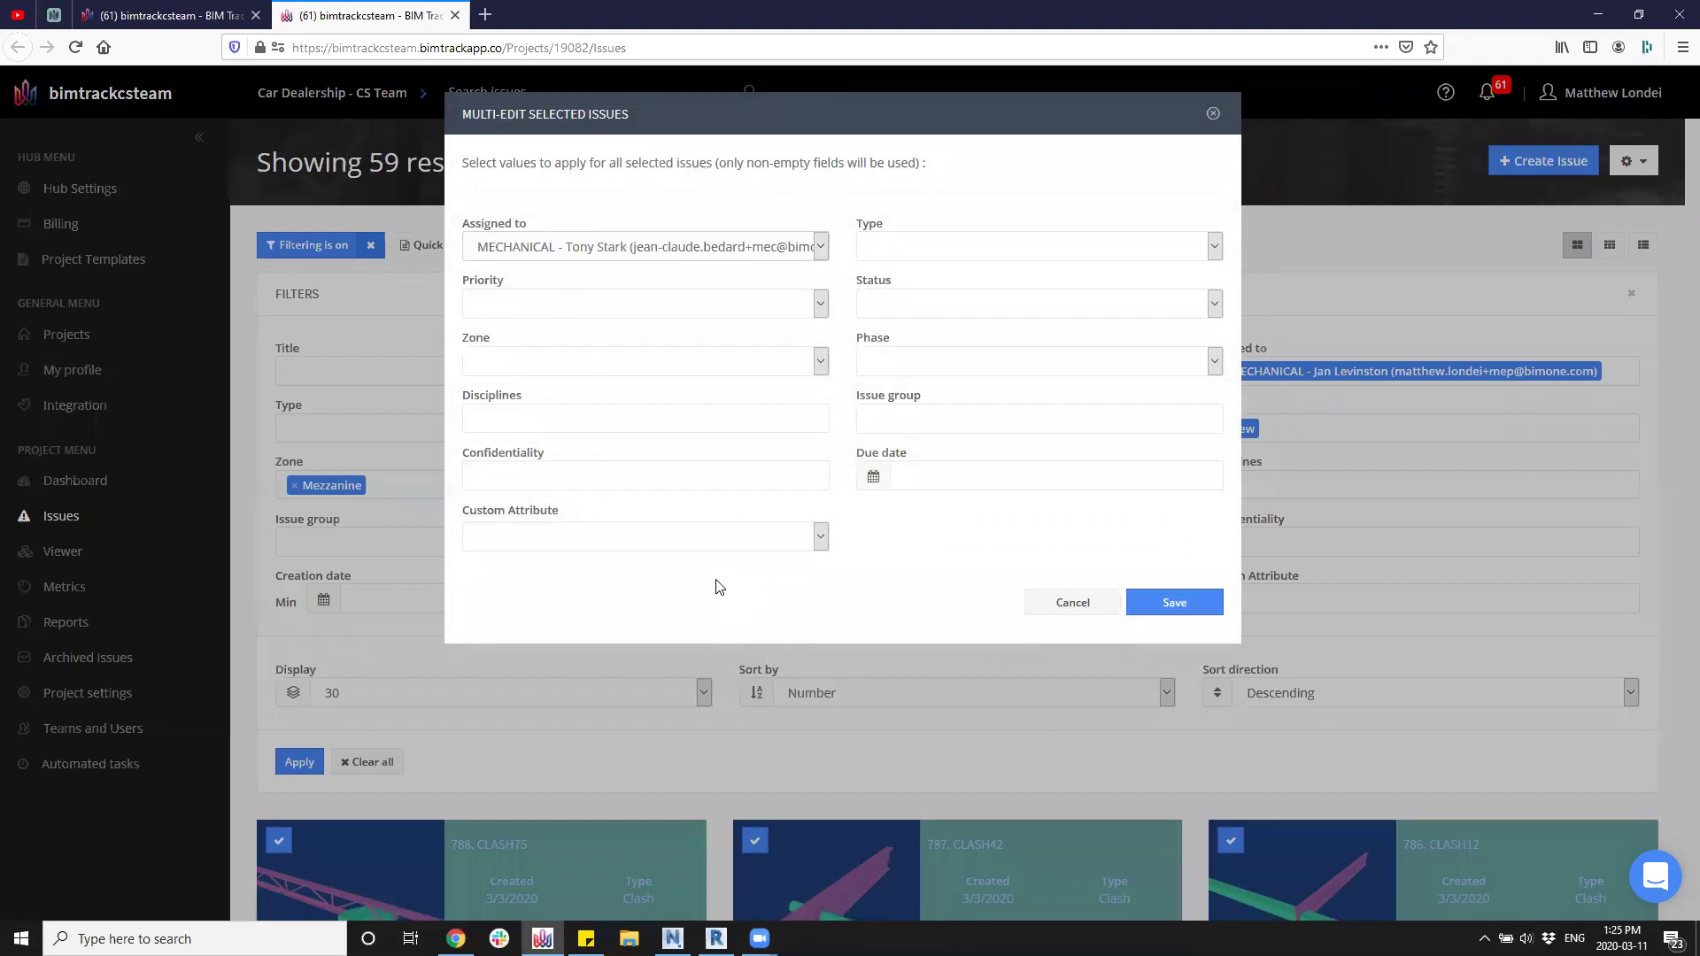
left_click(1178, 604)
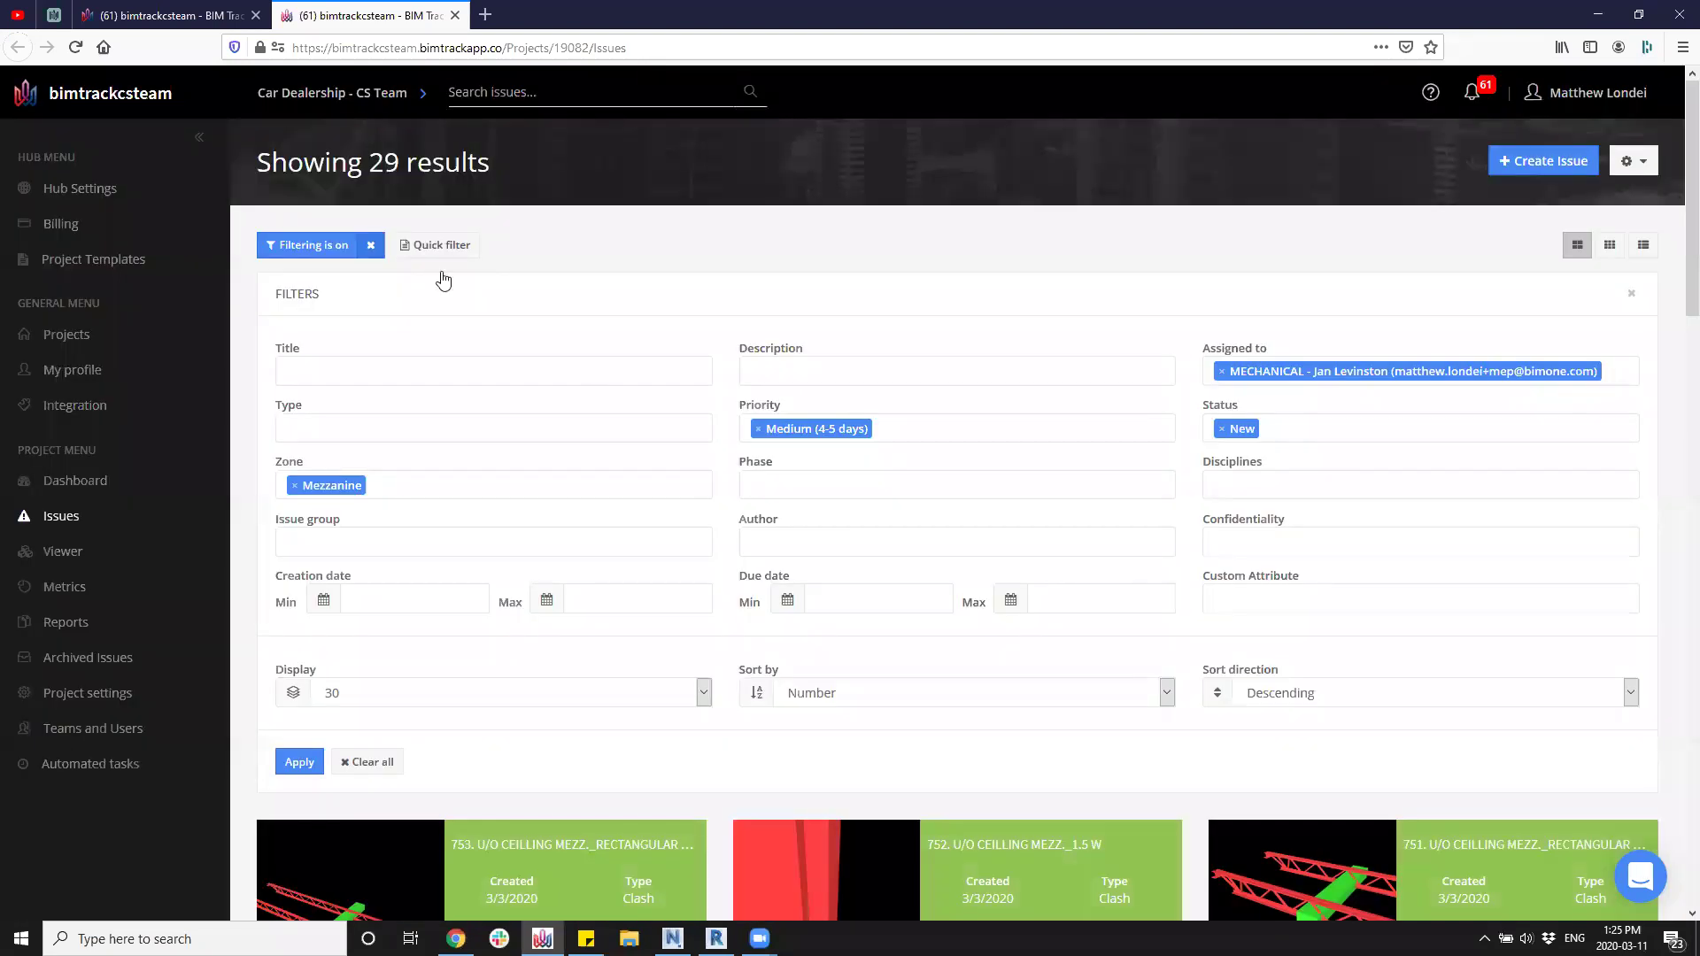
Close the issue list's browser tab and reload the Metrics page to refresh the assignee chart.
left_click(456, 15)
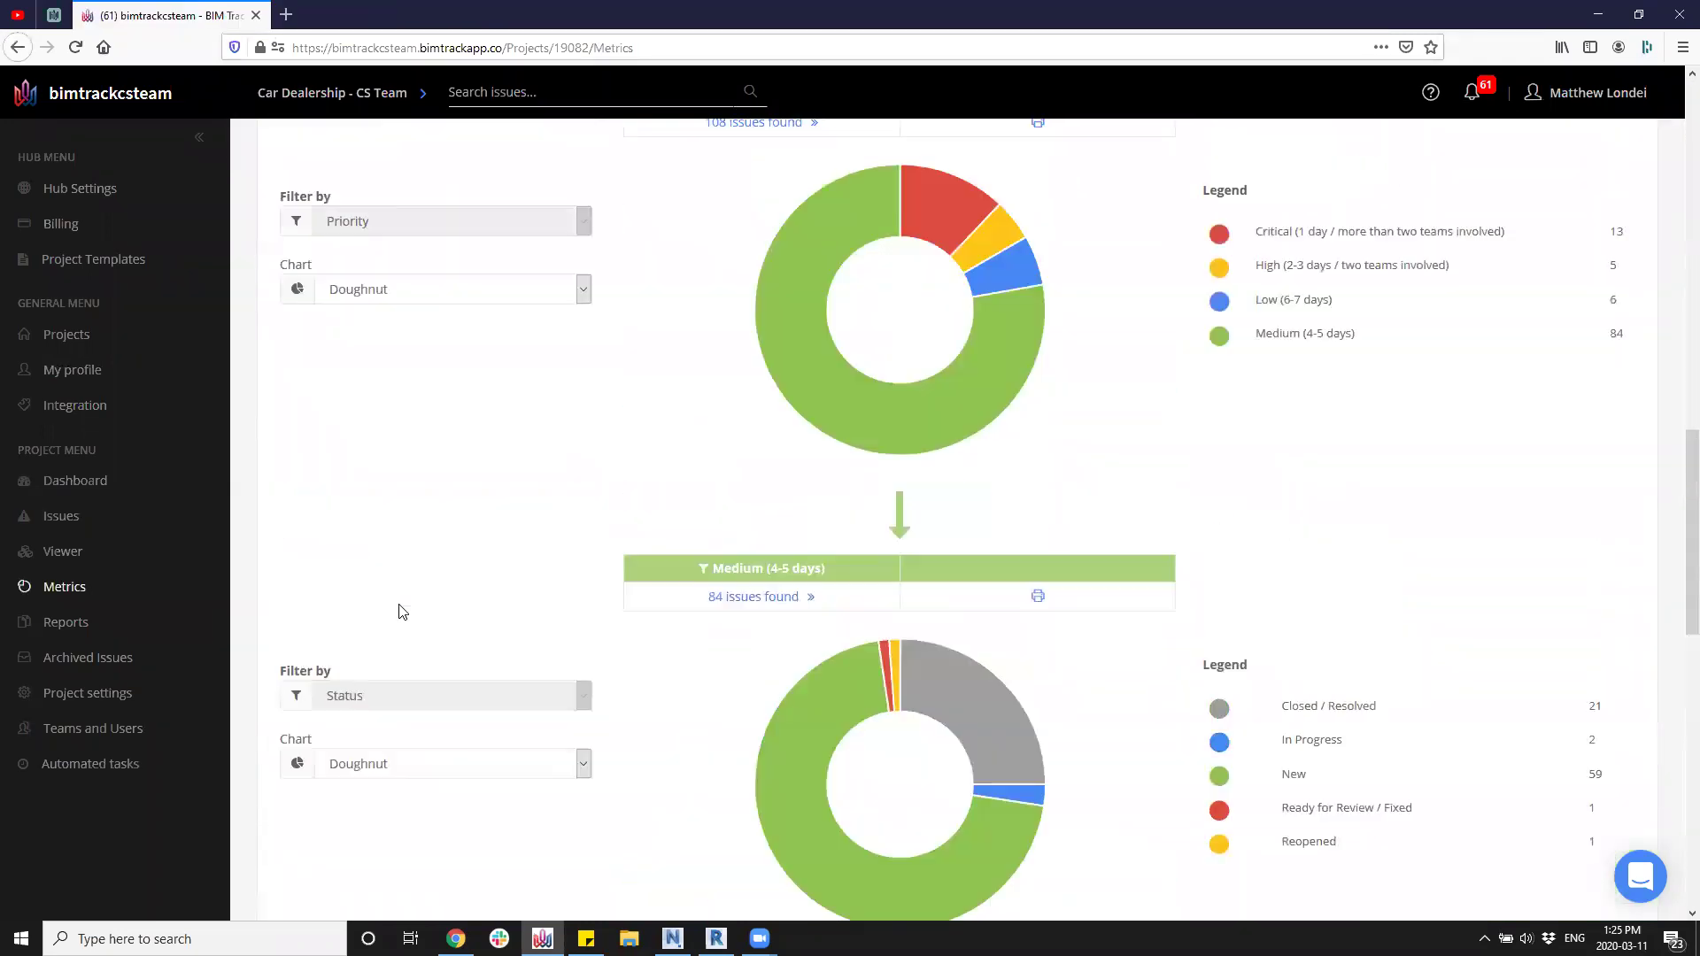
left_click(75, 47)
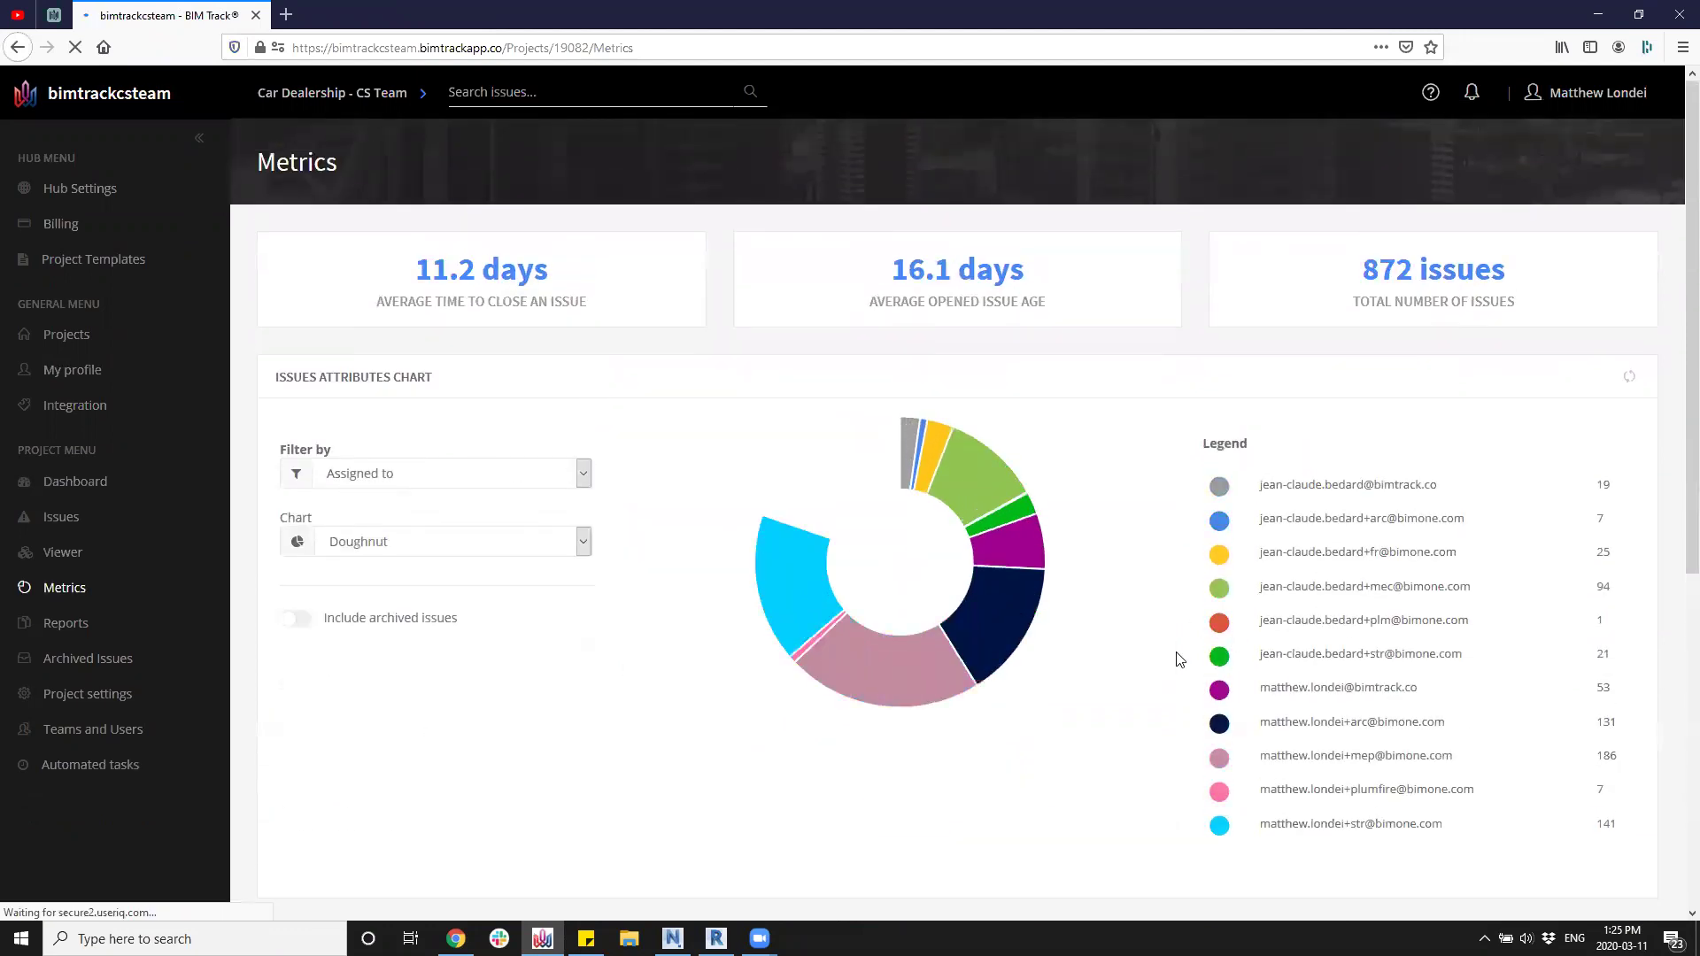
Break the issues attributes chart down by Issue group and inspect the 4.2 STR STEEL vs. HVAC/PLUM slice.
mouse_move(841, 657)
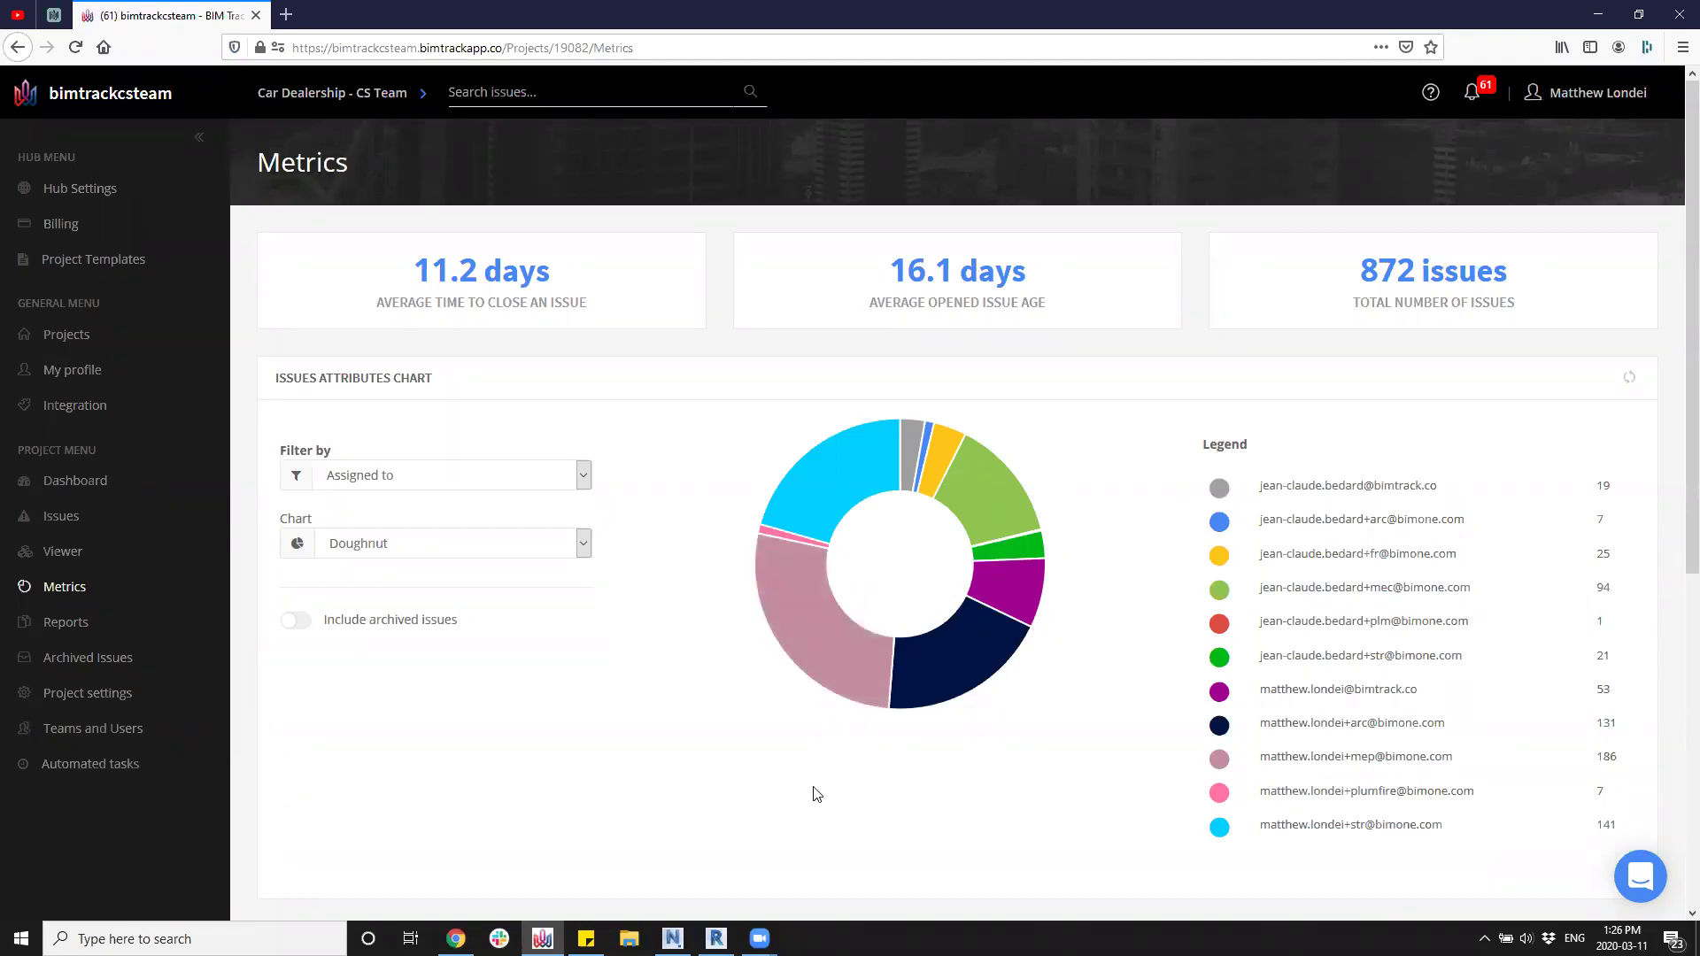
left_click(546, 475)
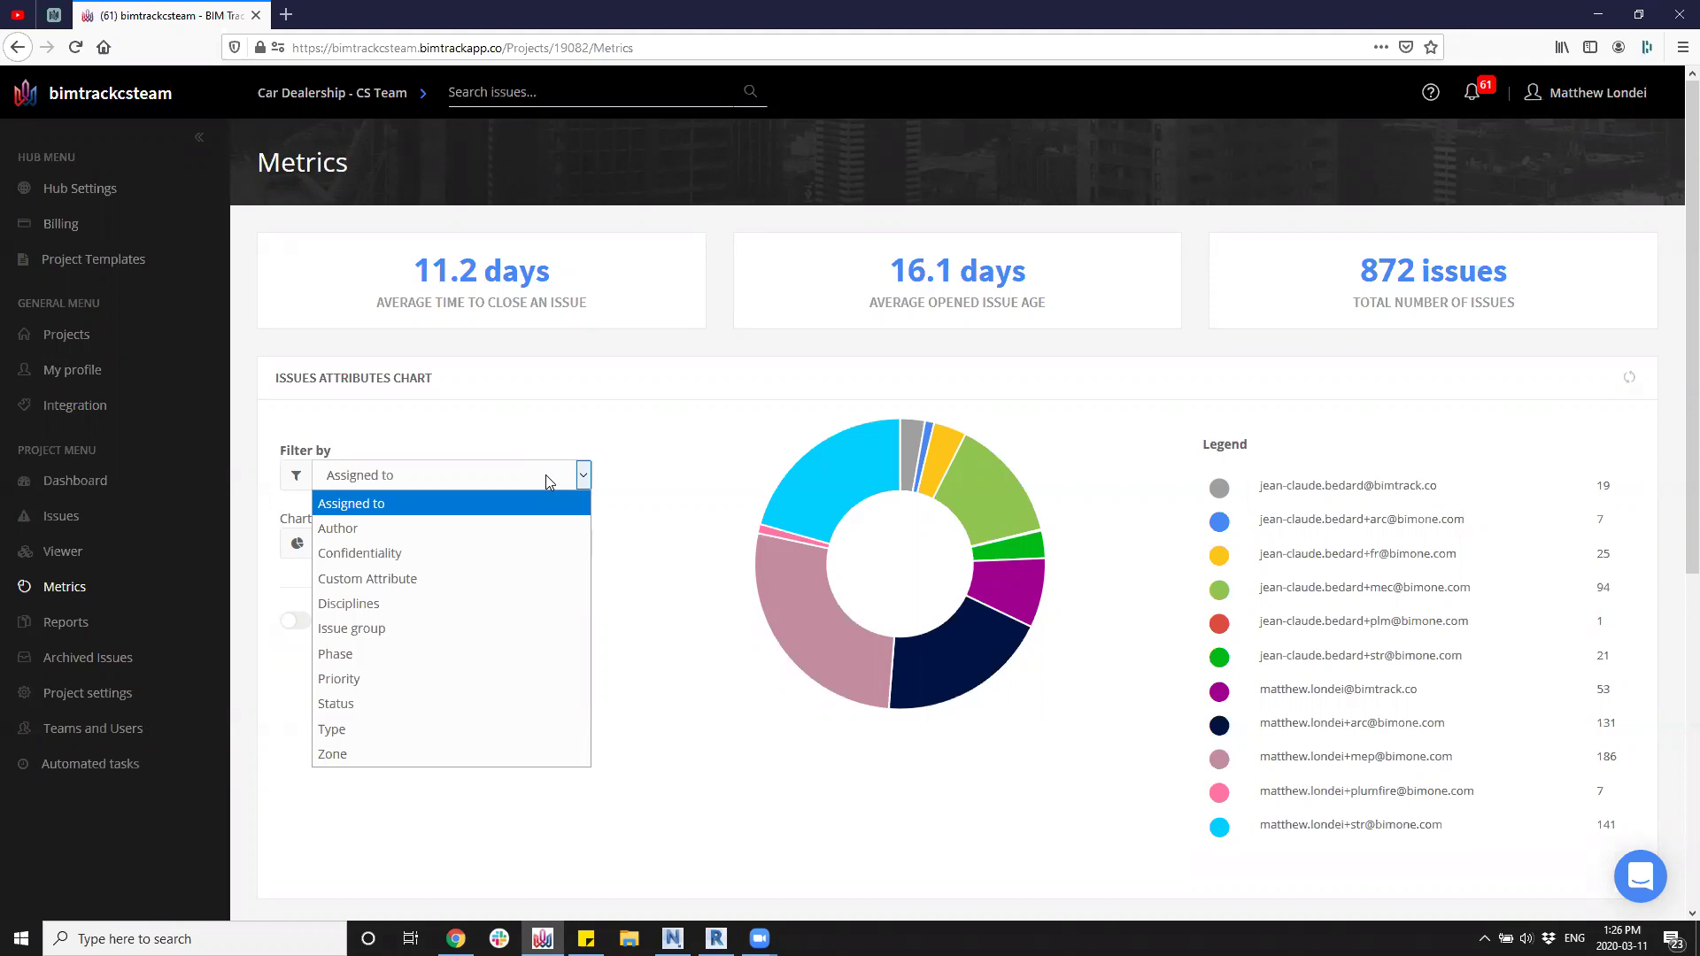
left_click(368, 628)
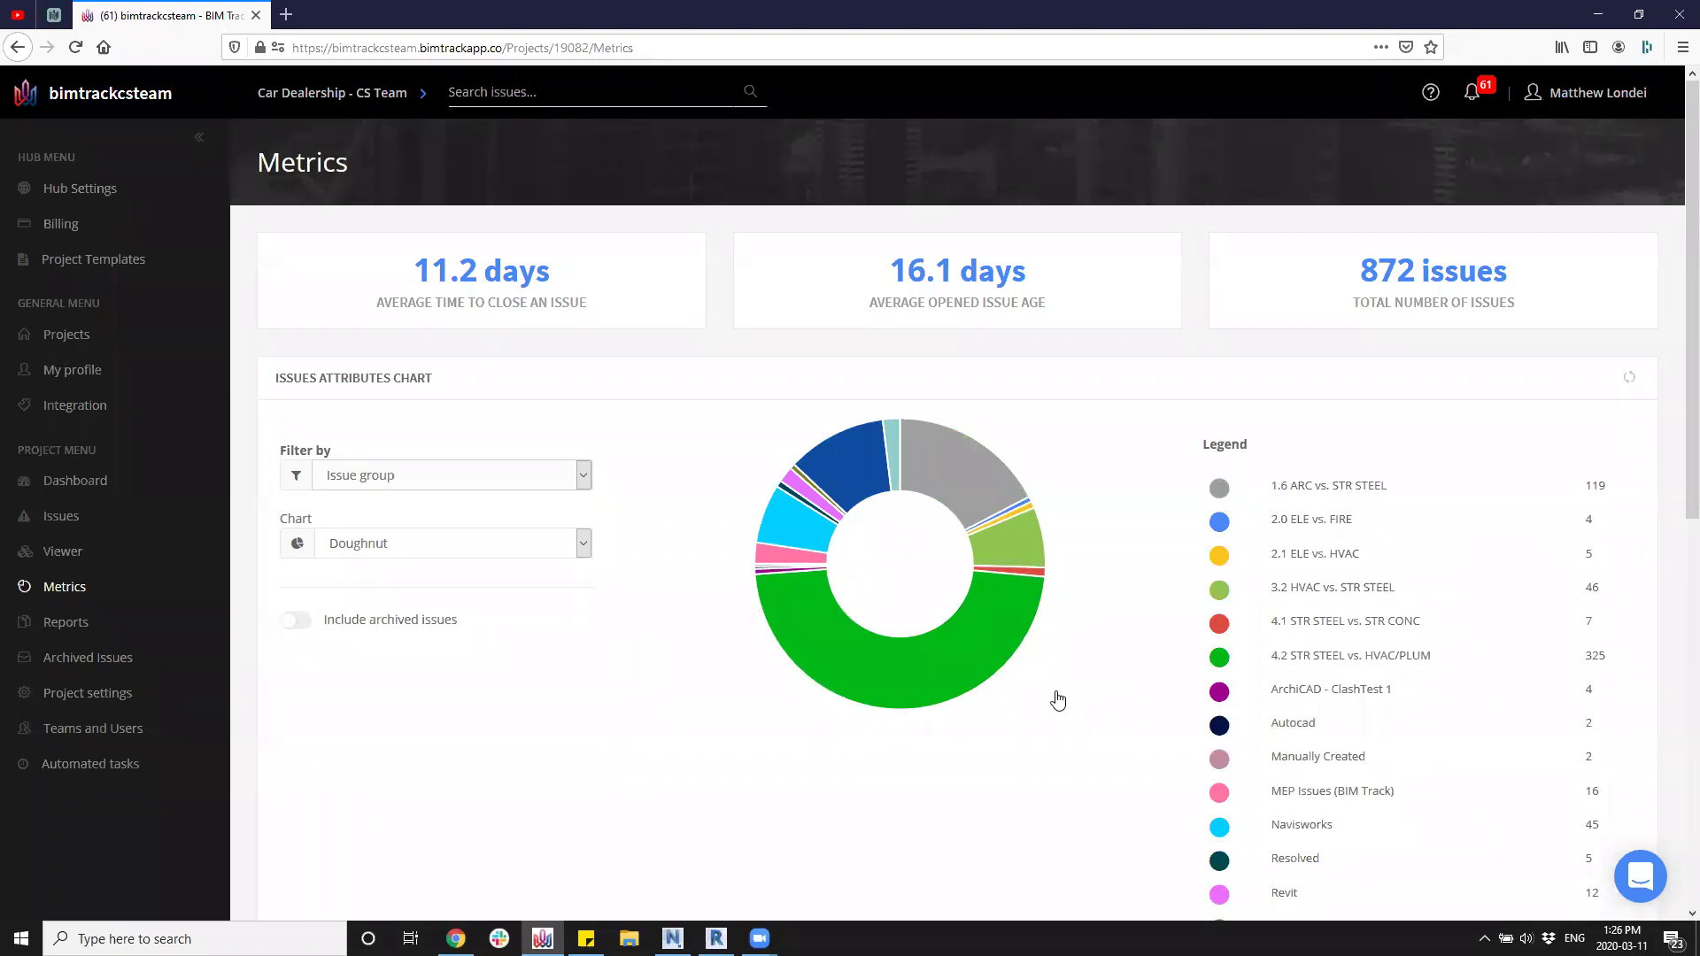
scroll(1058, 701, "down", 3)
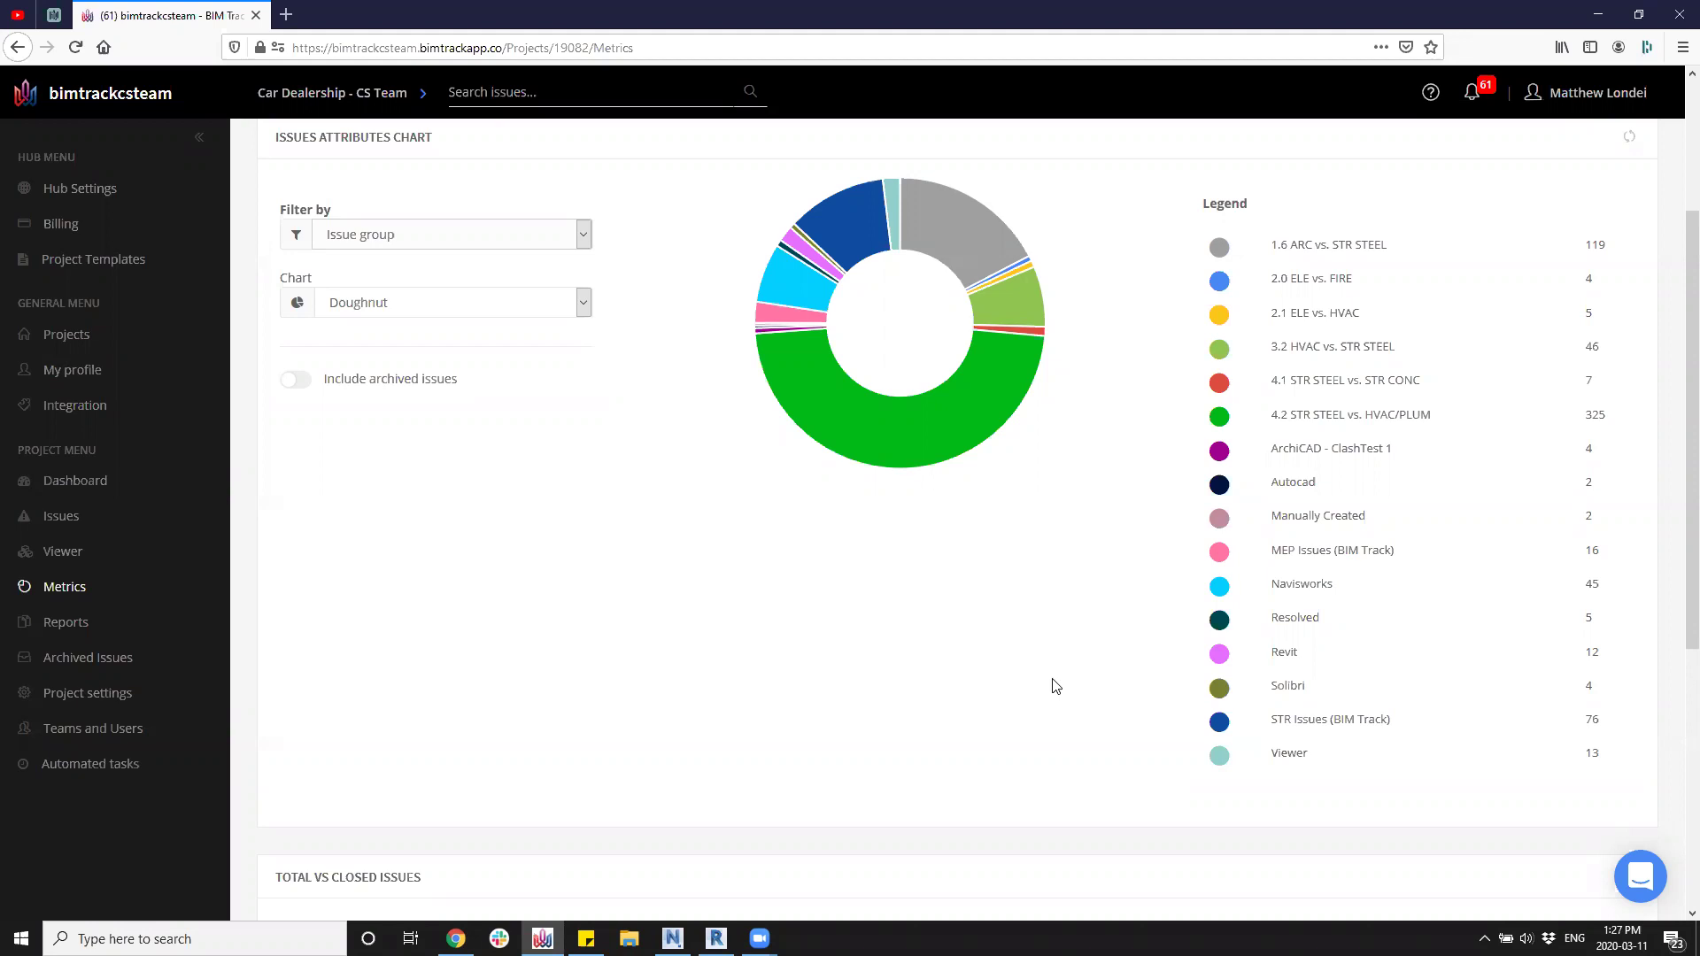
mouse_move(952, 398)
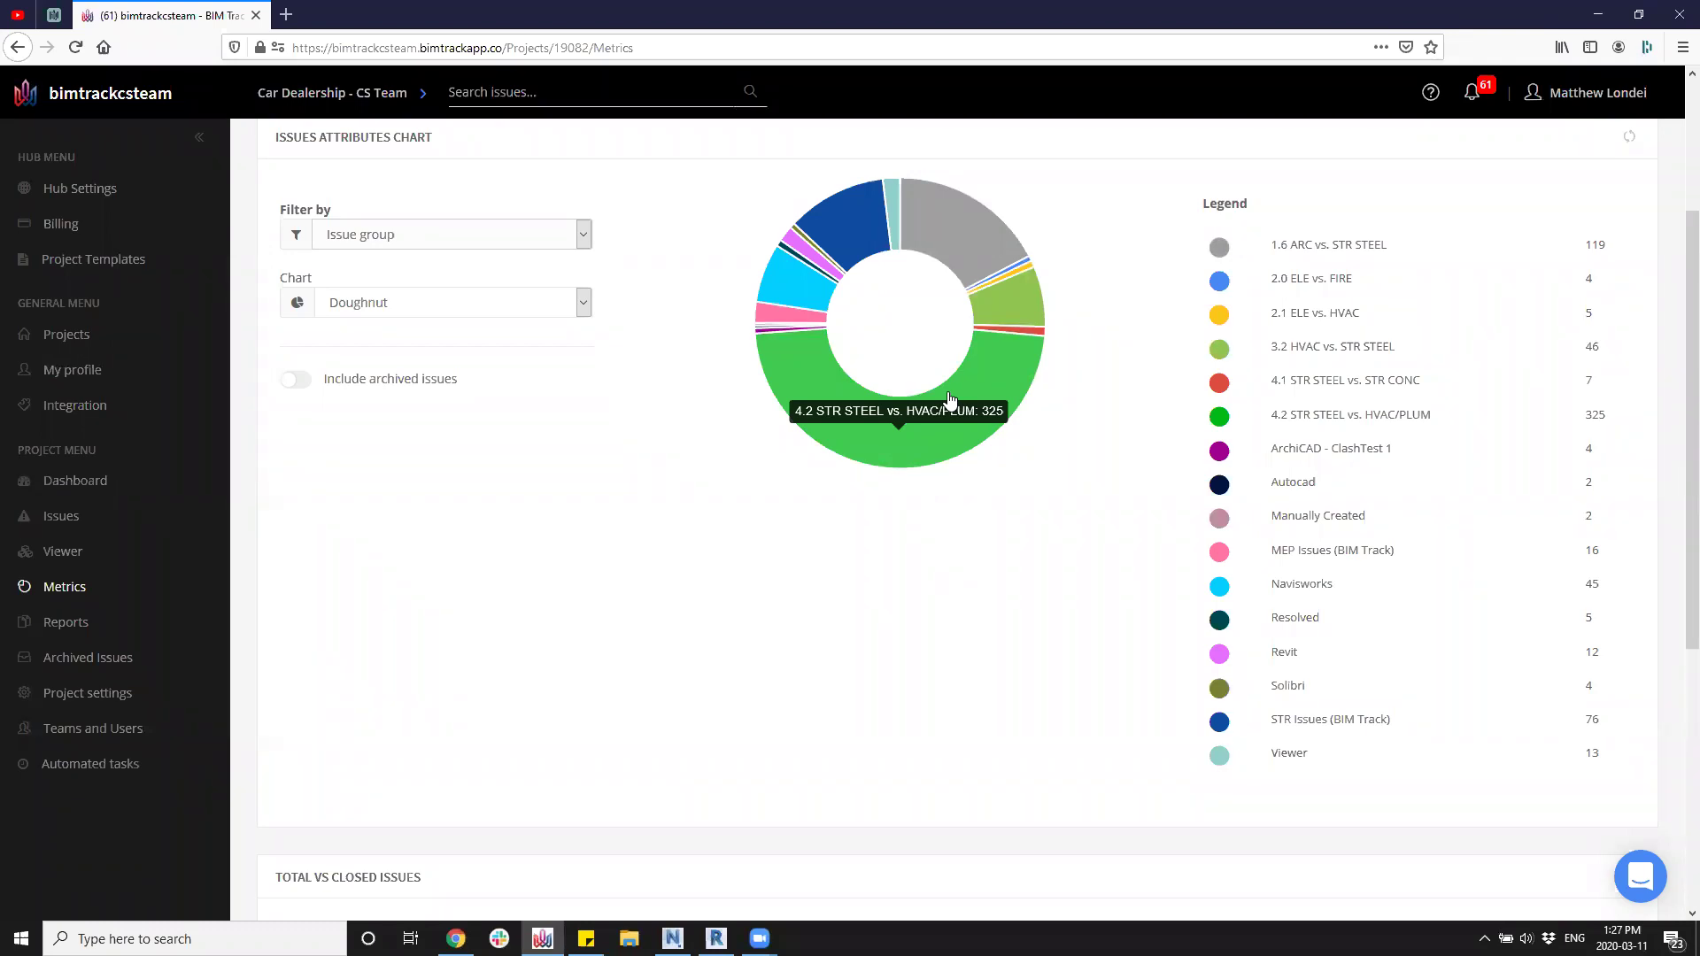
Drill into the Revit slice of the issue group chart and break its issues down by Author.
left_click_drag(1601, 652, 1233, 653)
left_click(1019, 700)
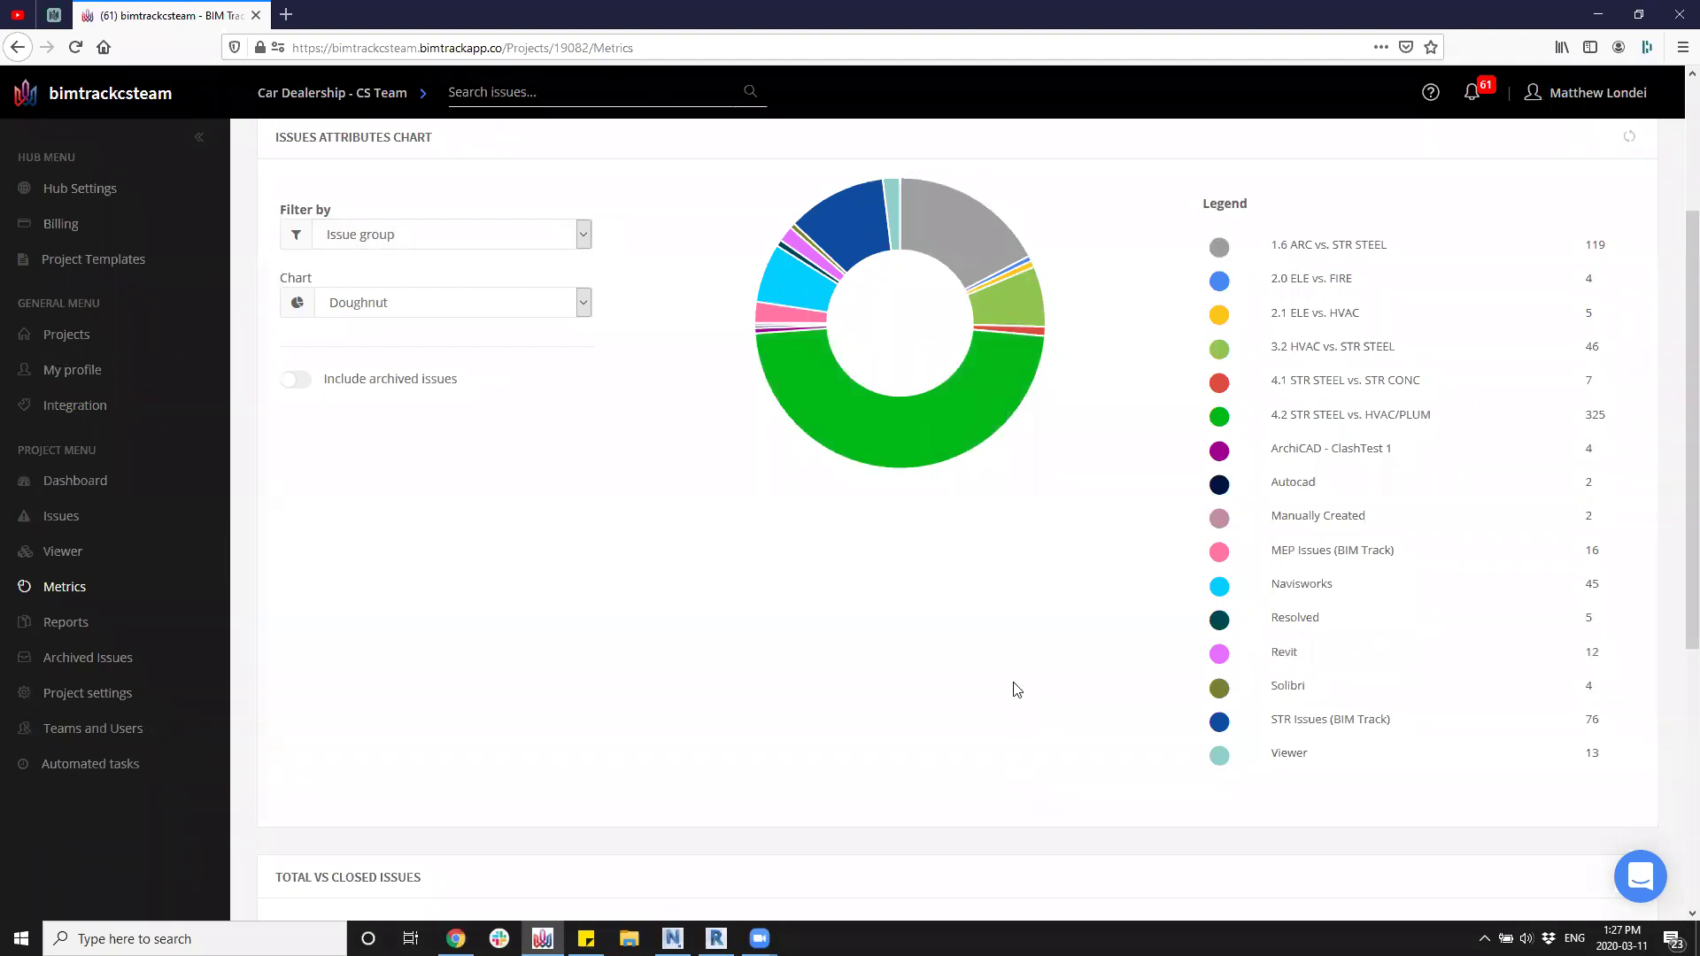
mouse_move(791, 248)
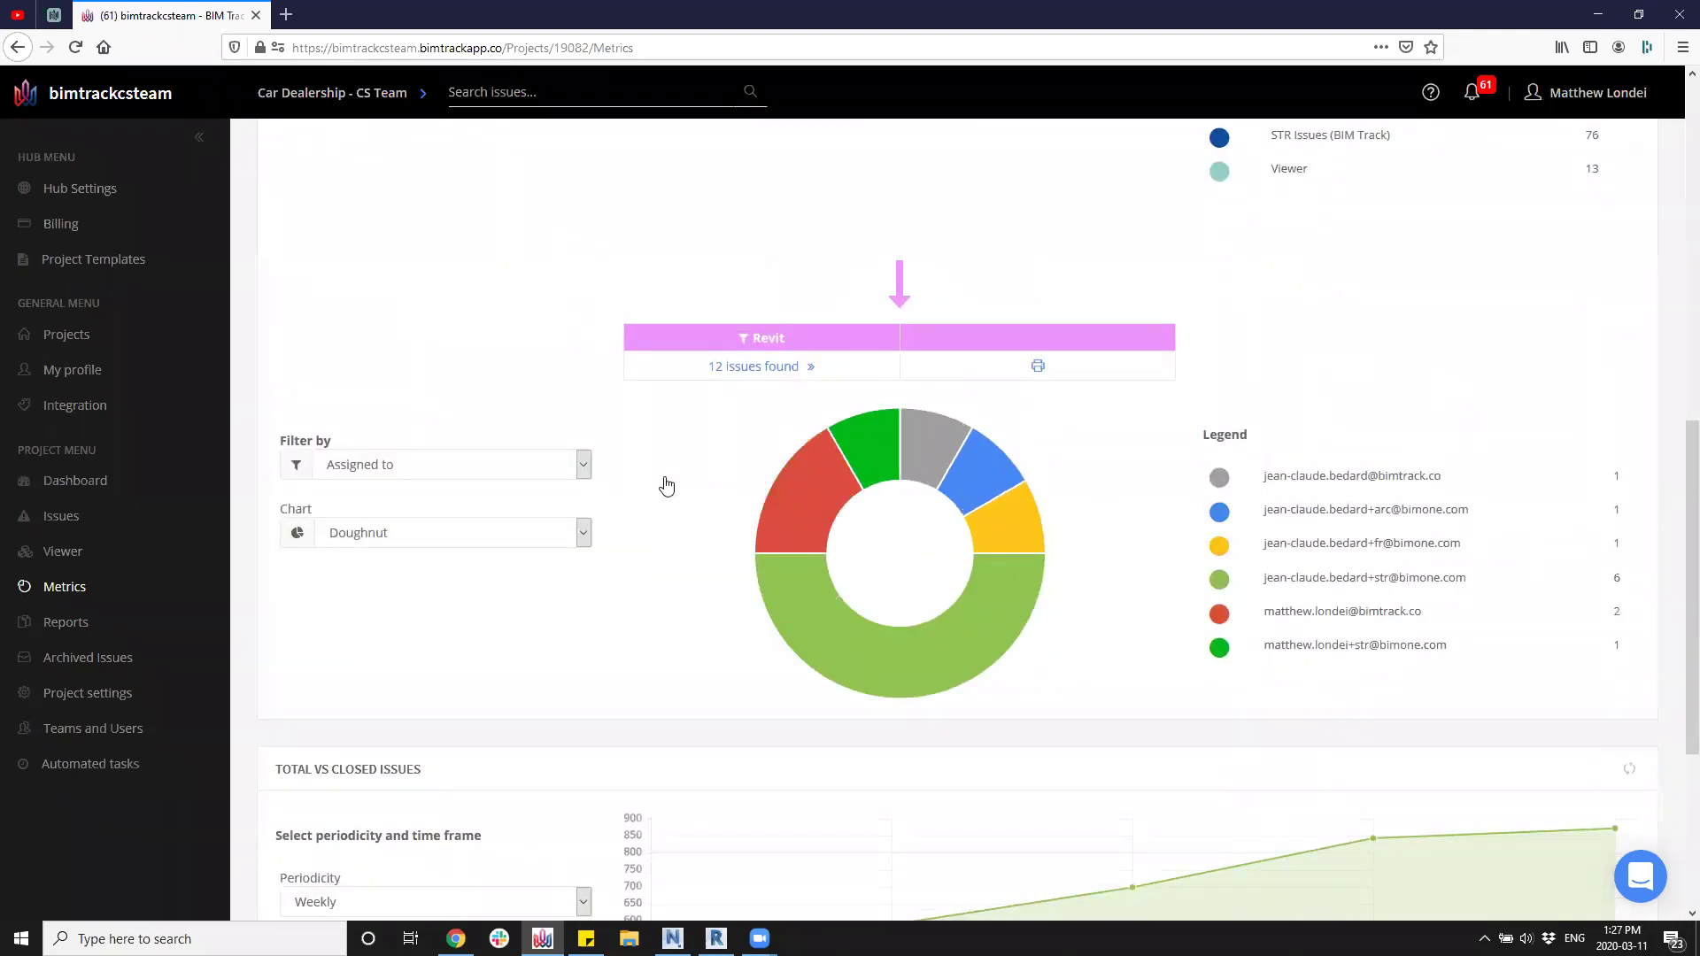
left_click(540, 467)
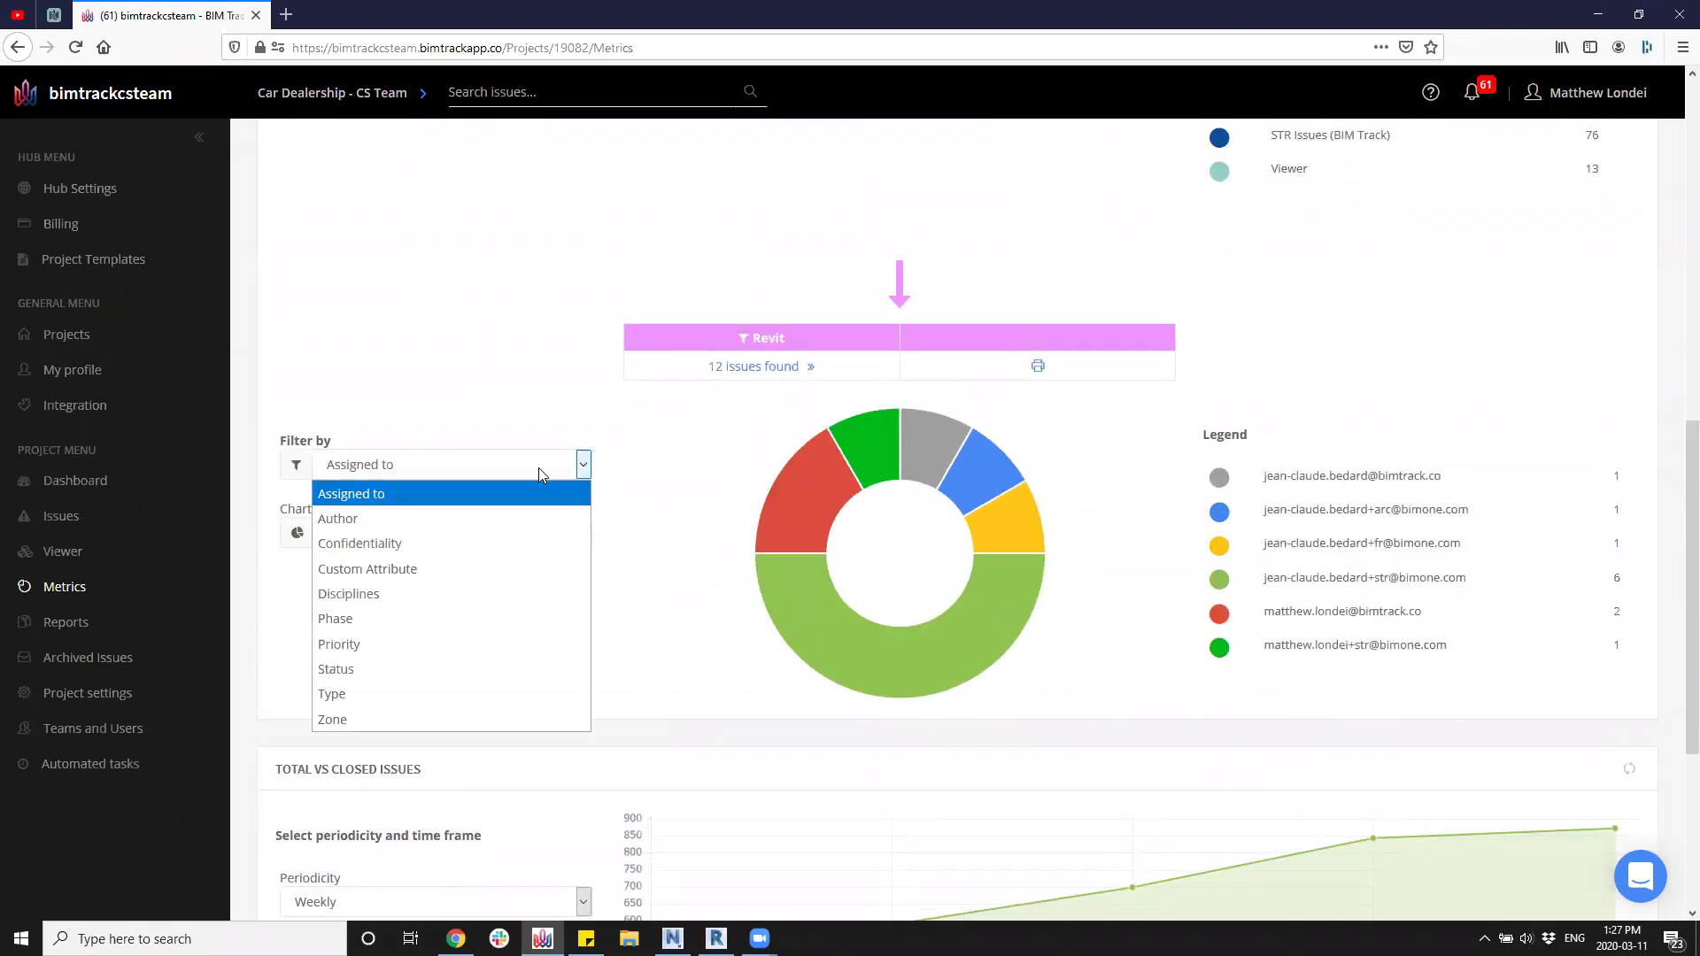
left_click(438, 525)
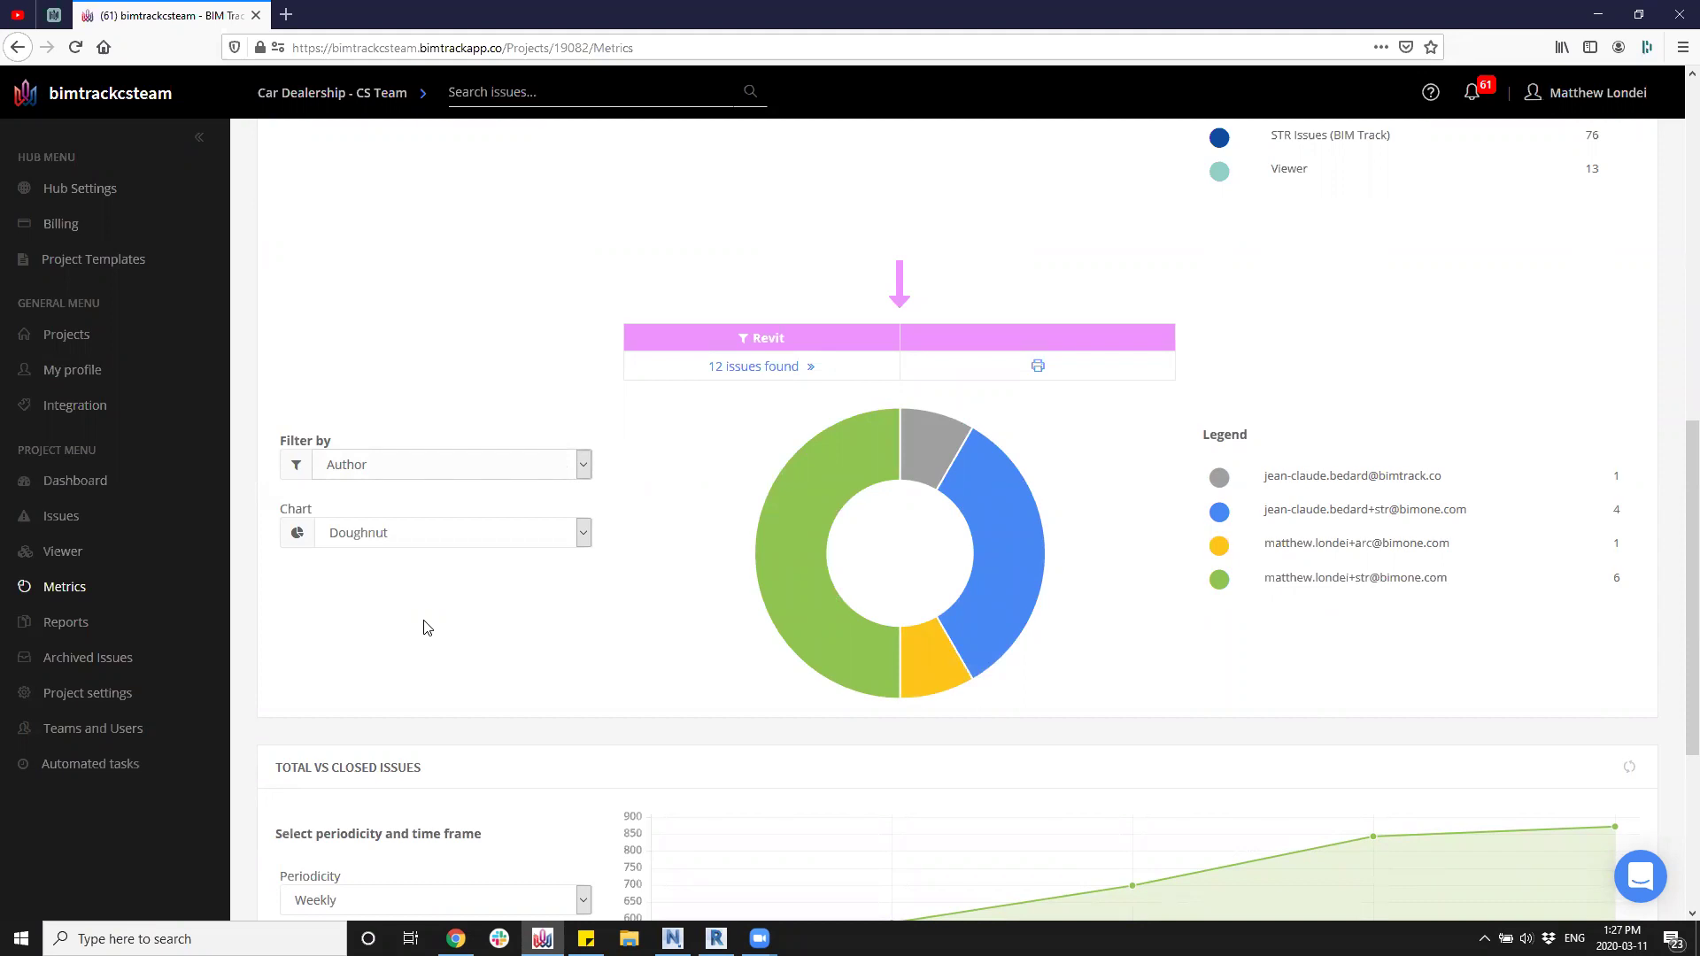
Switch the Revit breakdown to Type, view the matching issue list in its own browser tab, and return to the Metrics page.
scroll(427, 627, "up", 1)
left_click(394, 495)
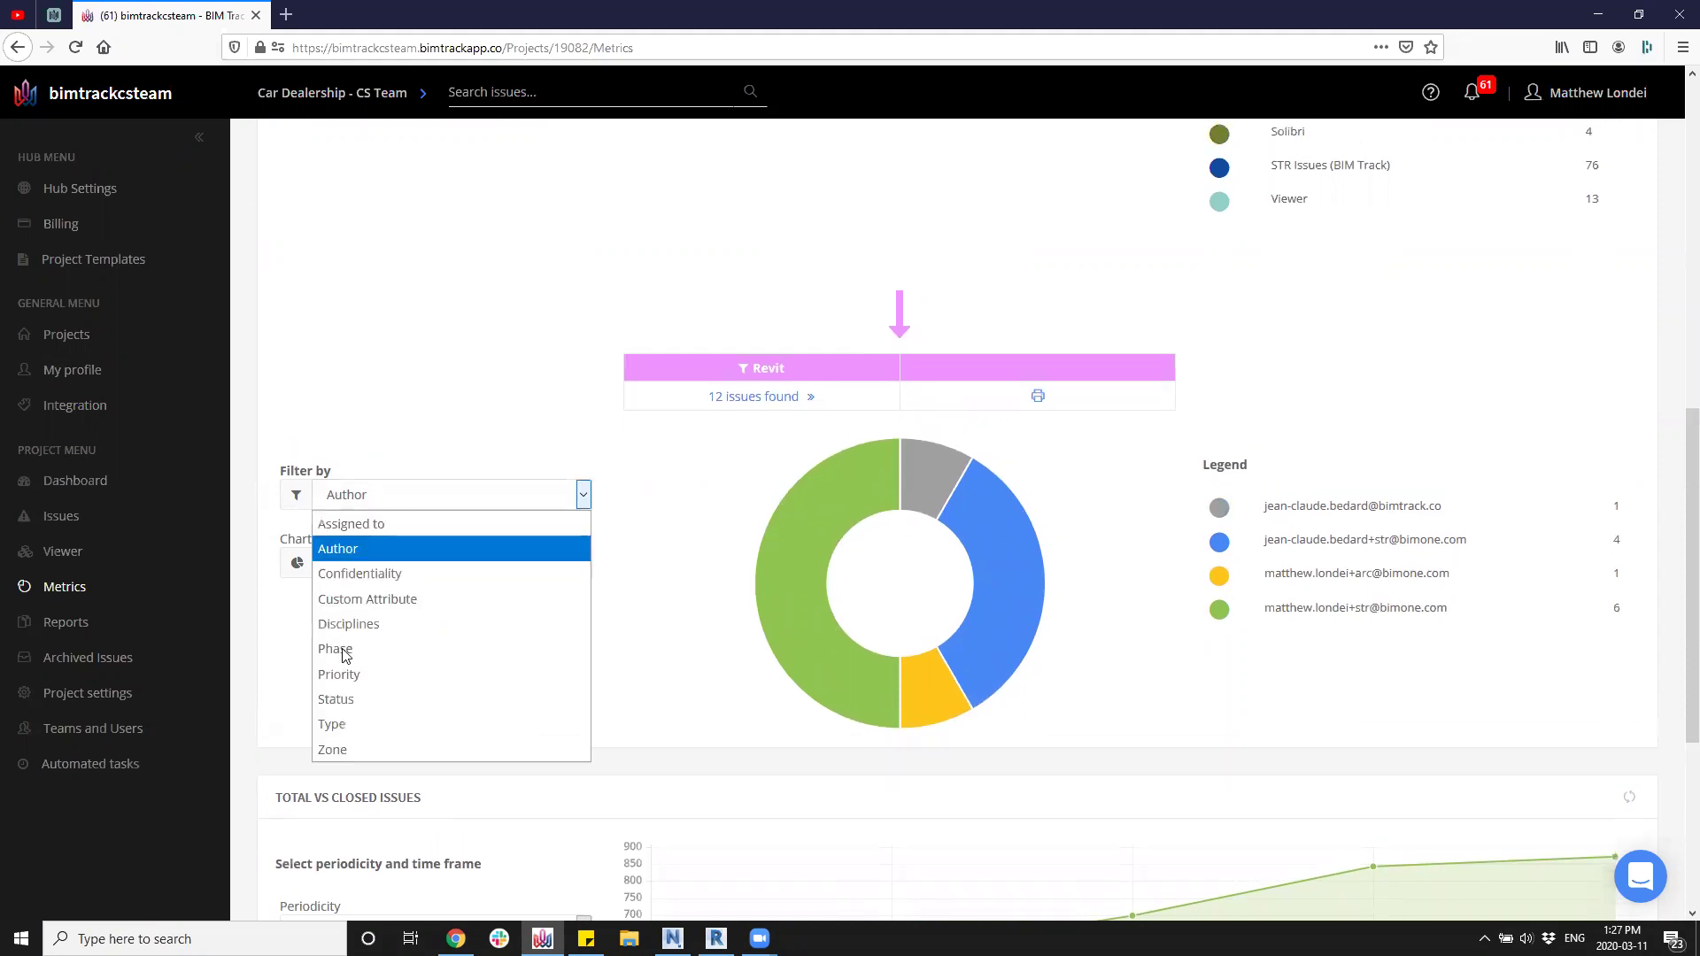
left_click(357, 731)
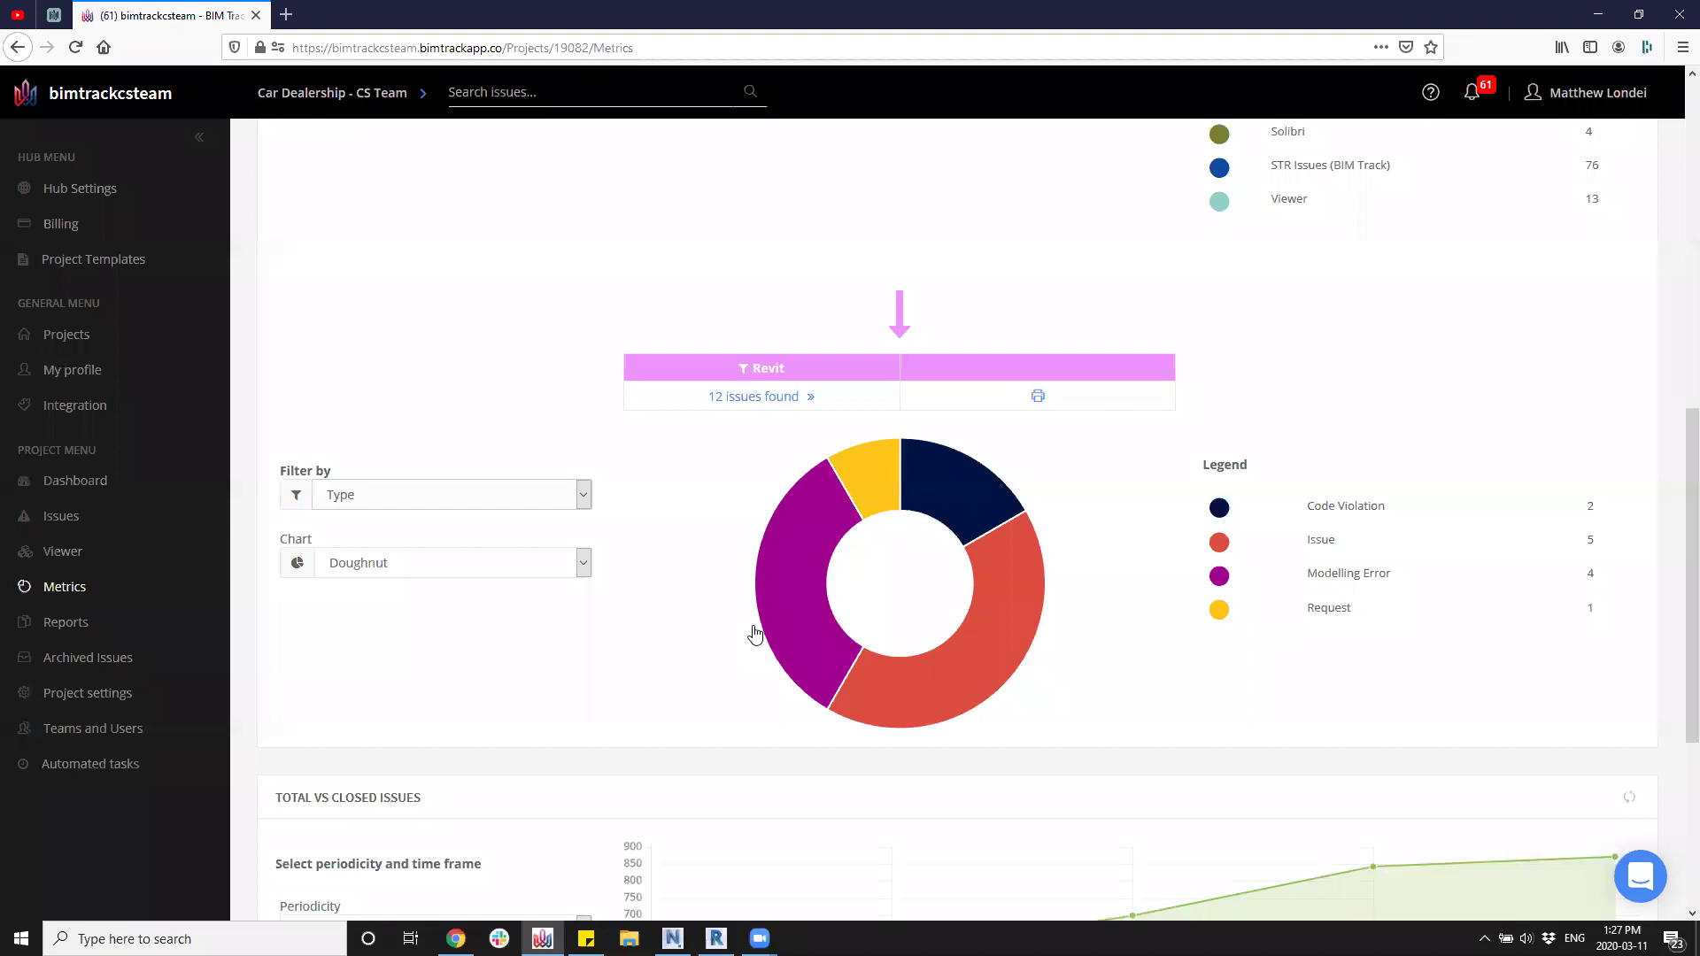
left_click(768, 397)
left_click(346, 18)
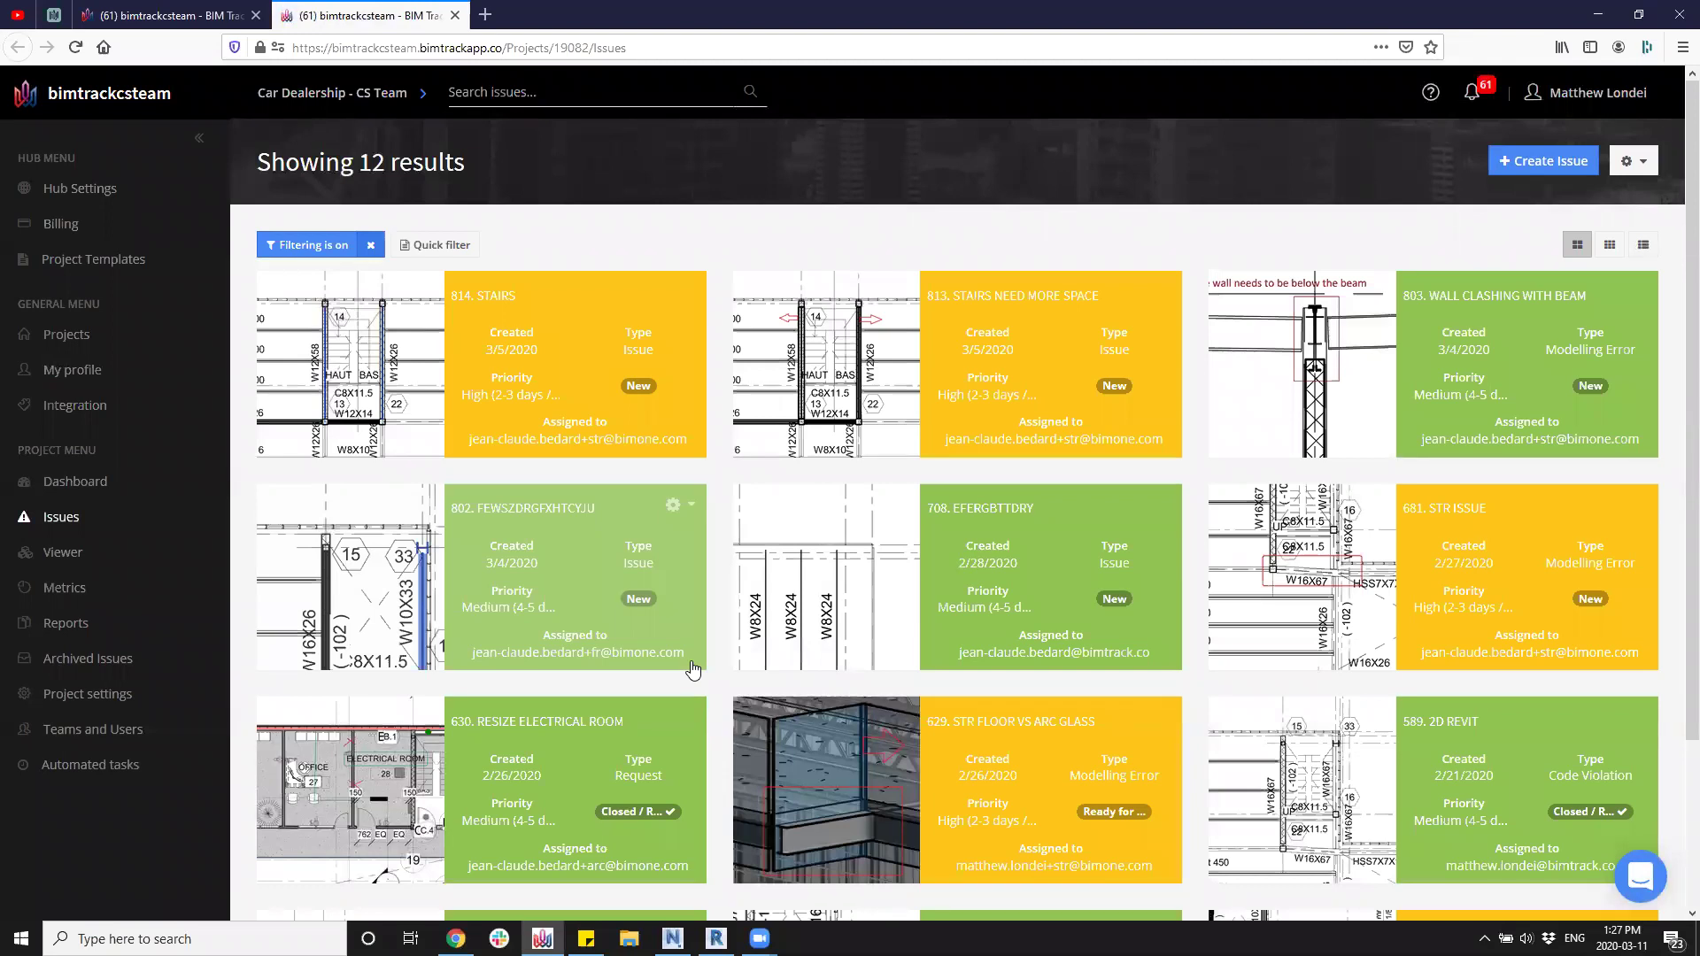
left_click(133, 12)
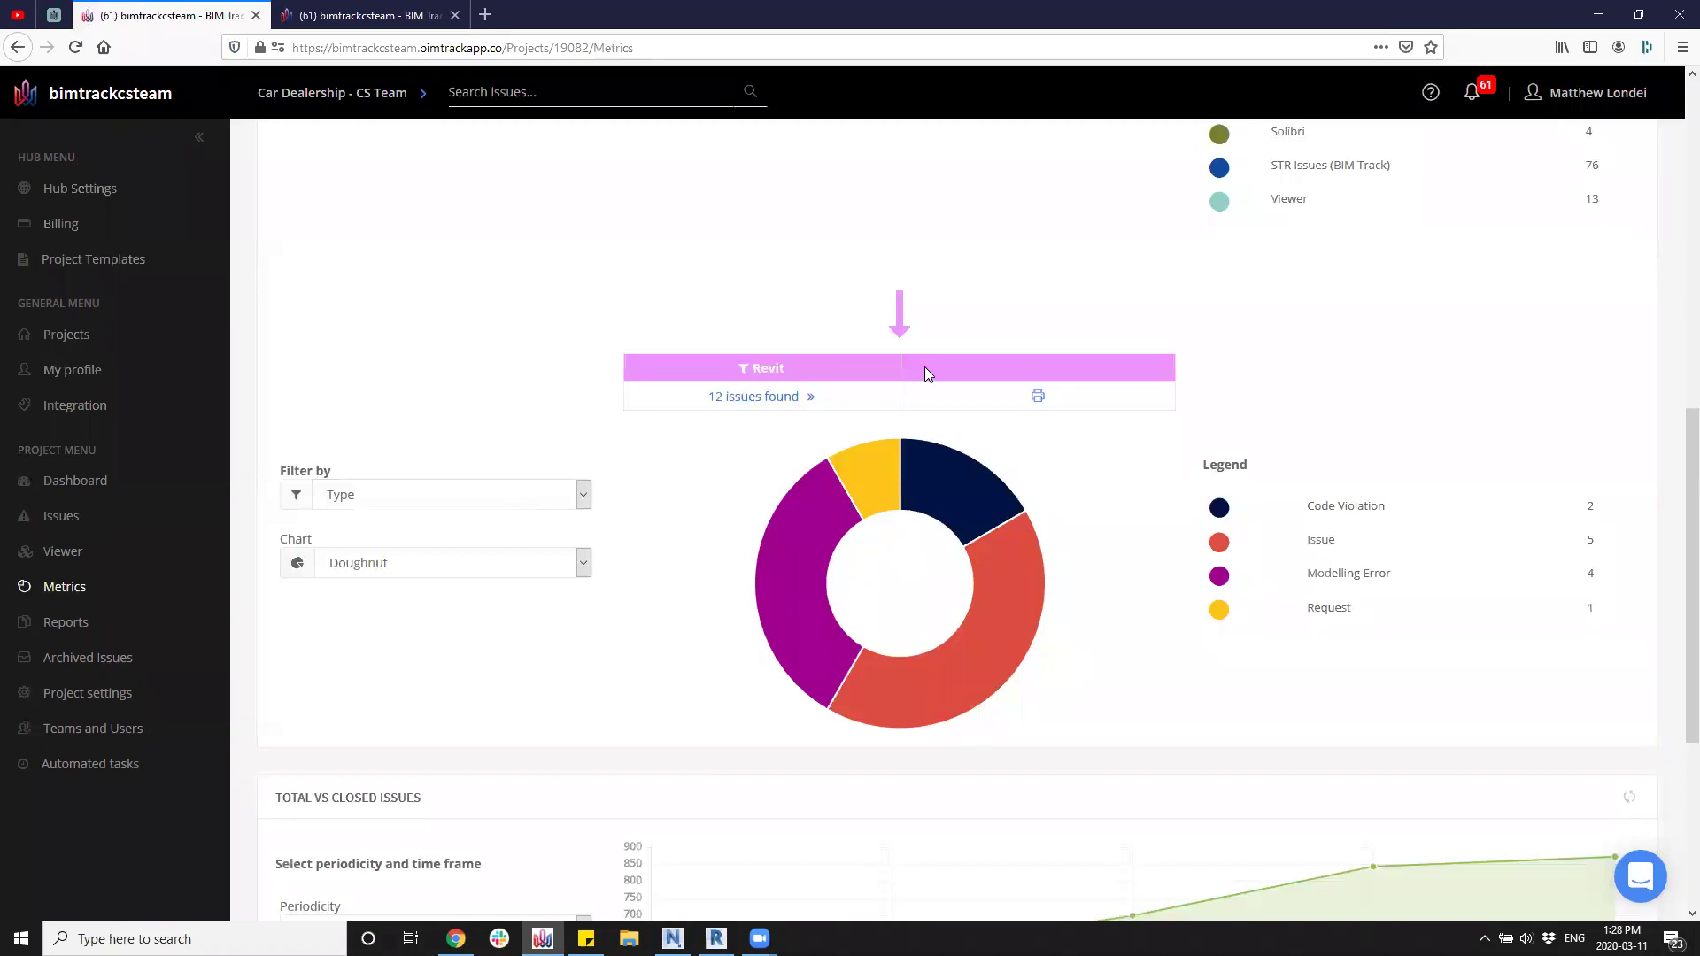
Drill into the Navisworks slice of the issue group chart and break its issues down by Type.
scroll(922, 372, "up", 4)
scroll(1188, 519, "up", 2)
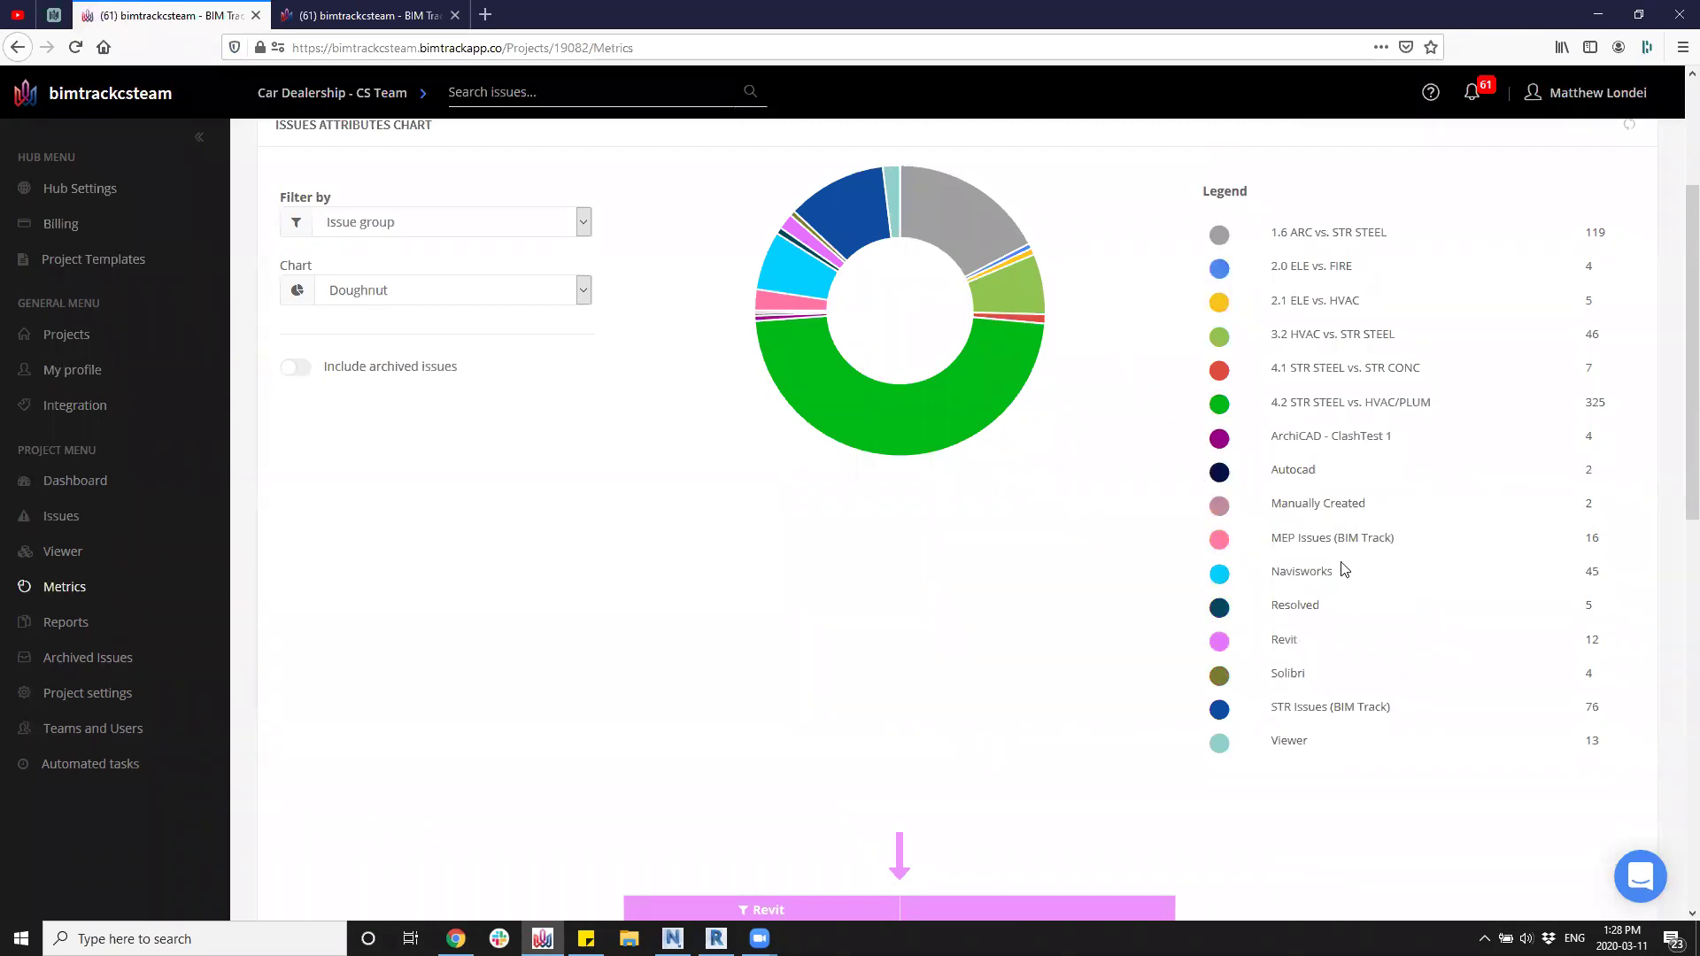
left_click(811, 282)
left_click(447, 464)
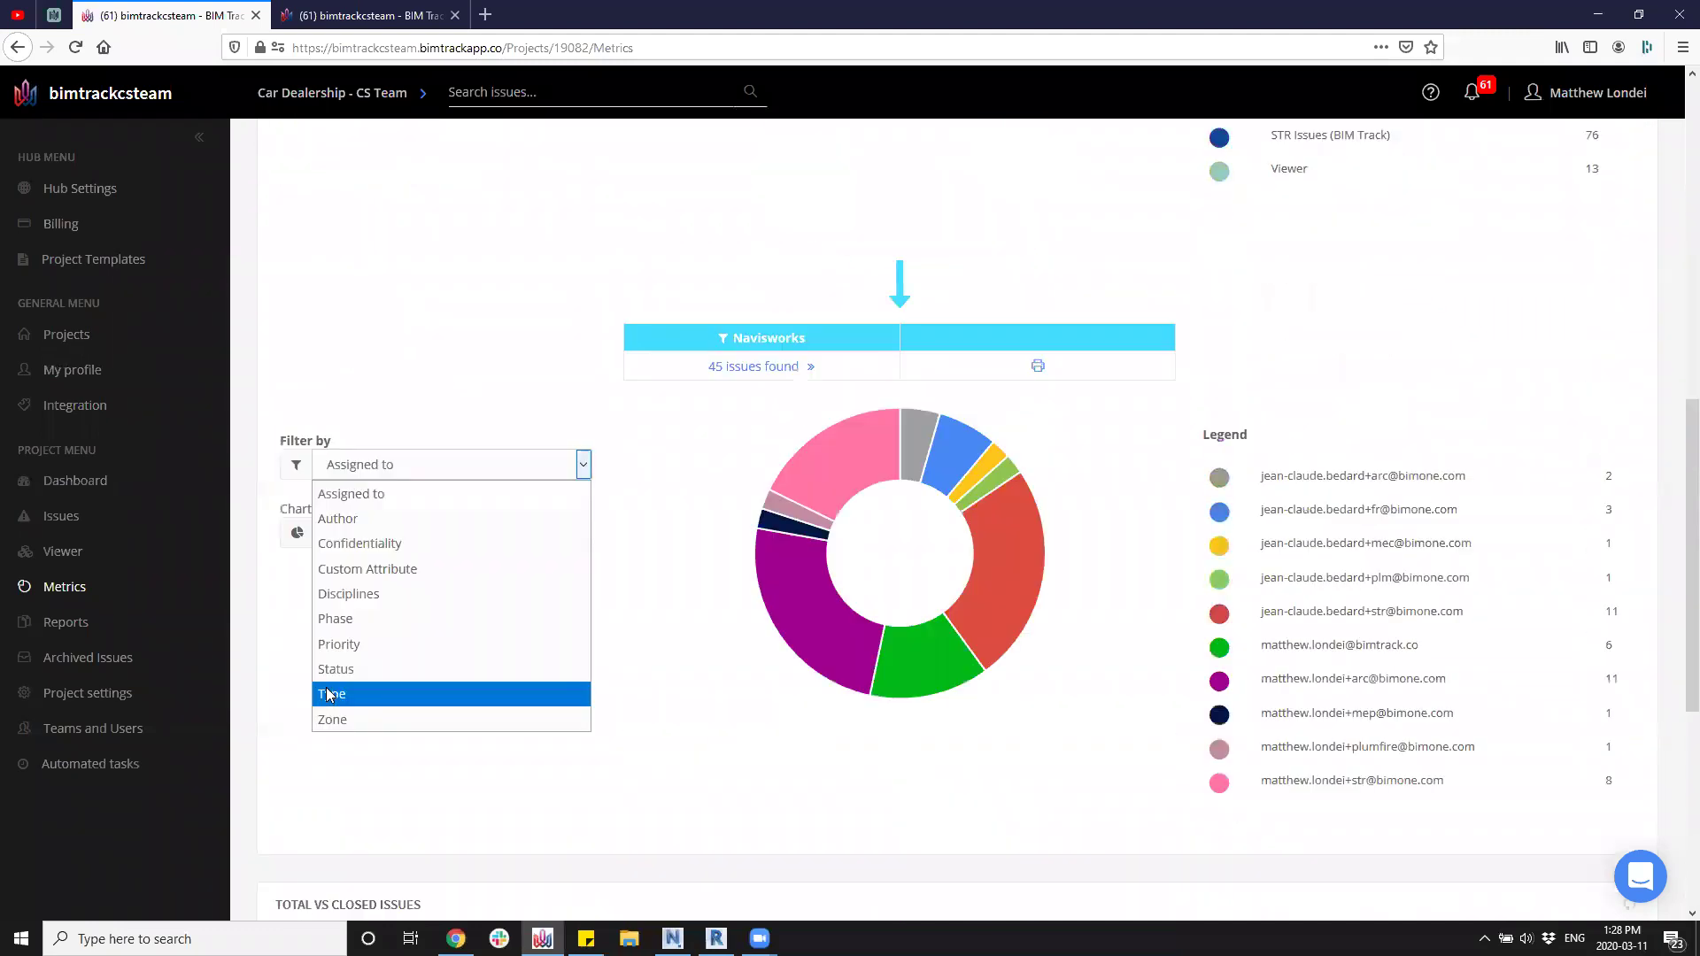
left_click(330, 689)
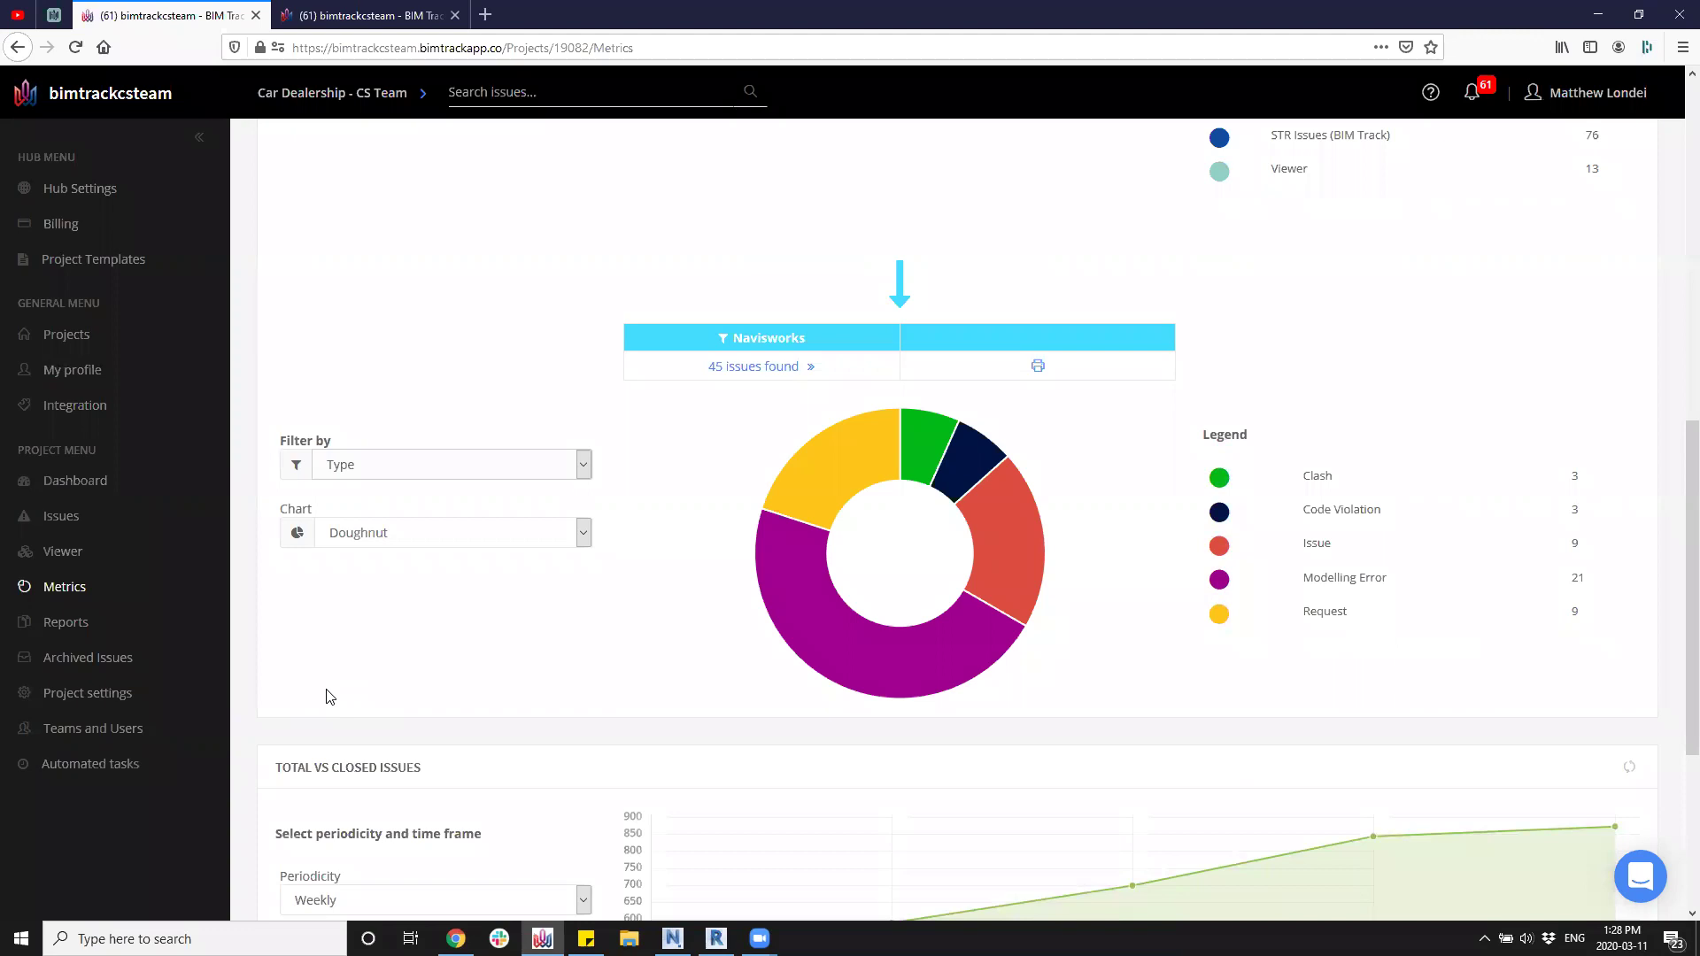
Review the Metrics page down to the Total vs Closed Issues chart and compare its weekly issue and closed-issue points.
scroll(471, 682, "up", 3)
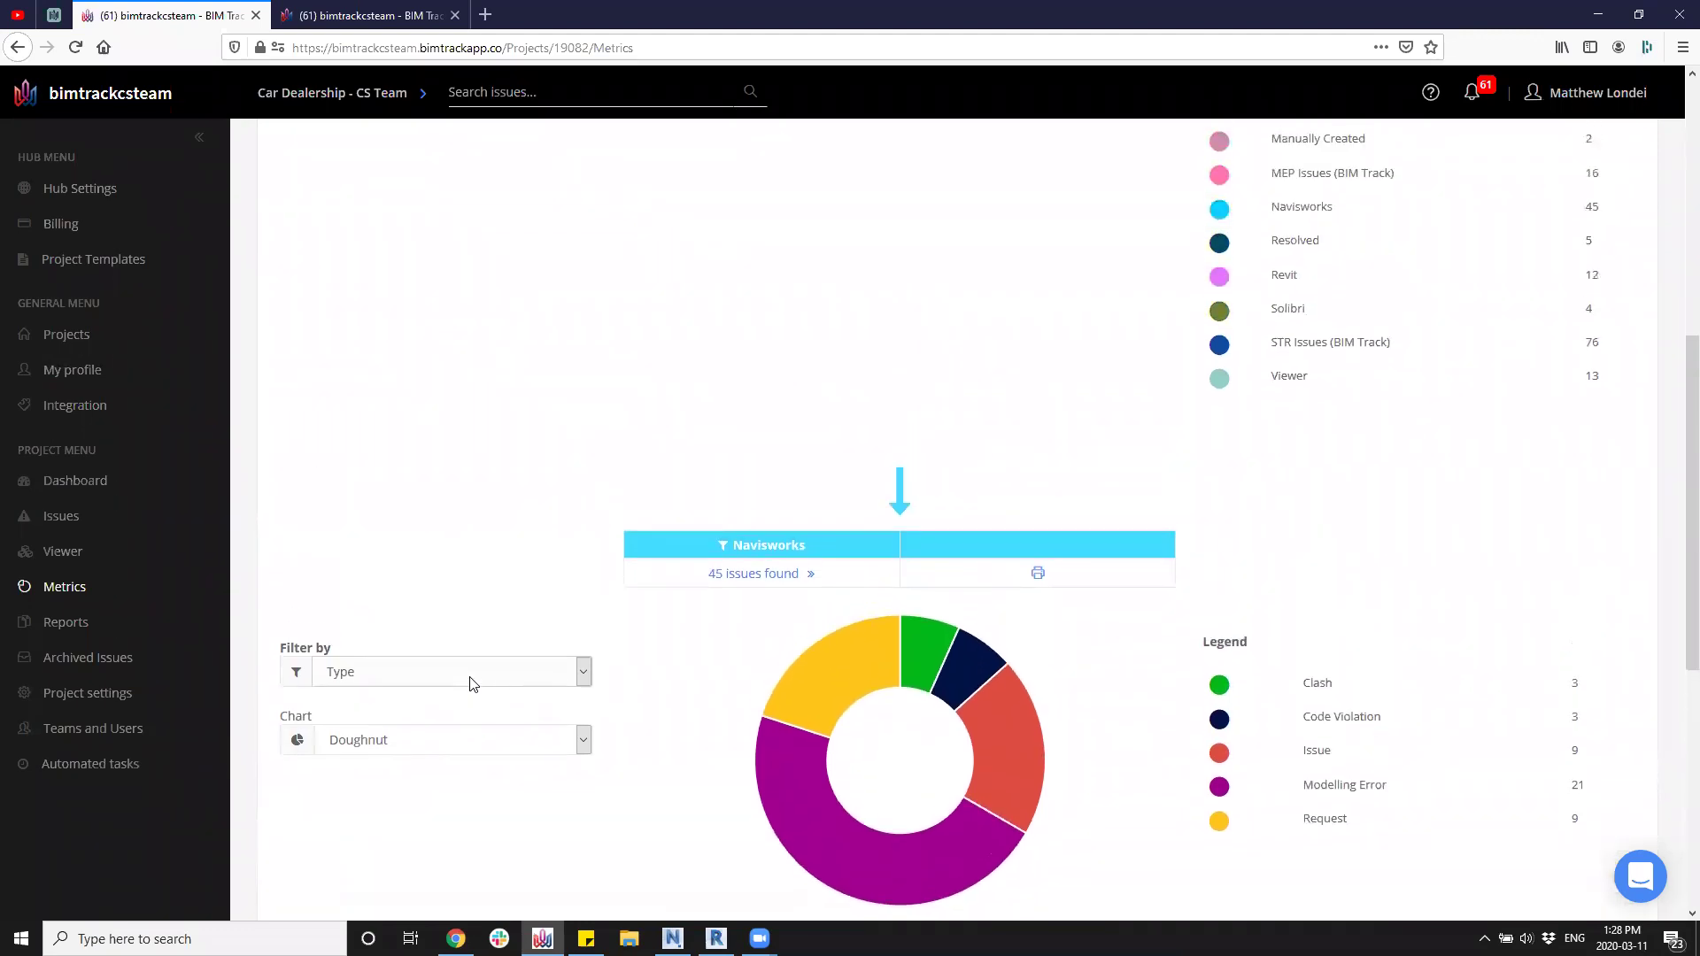
scroll(470, 683, "up", 8)
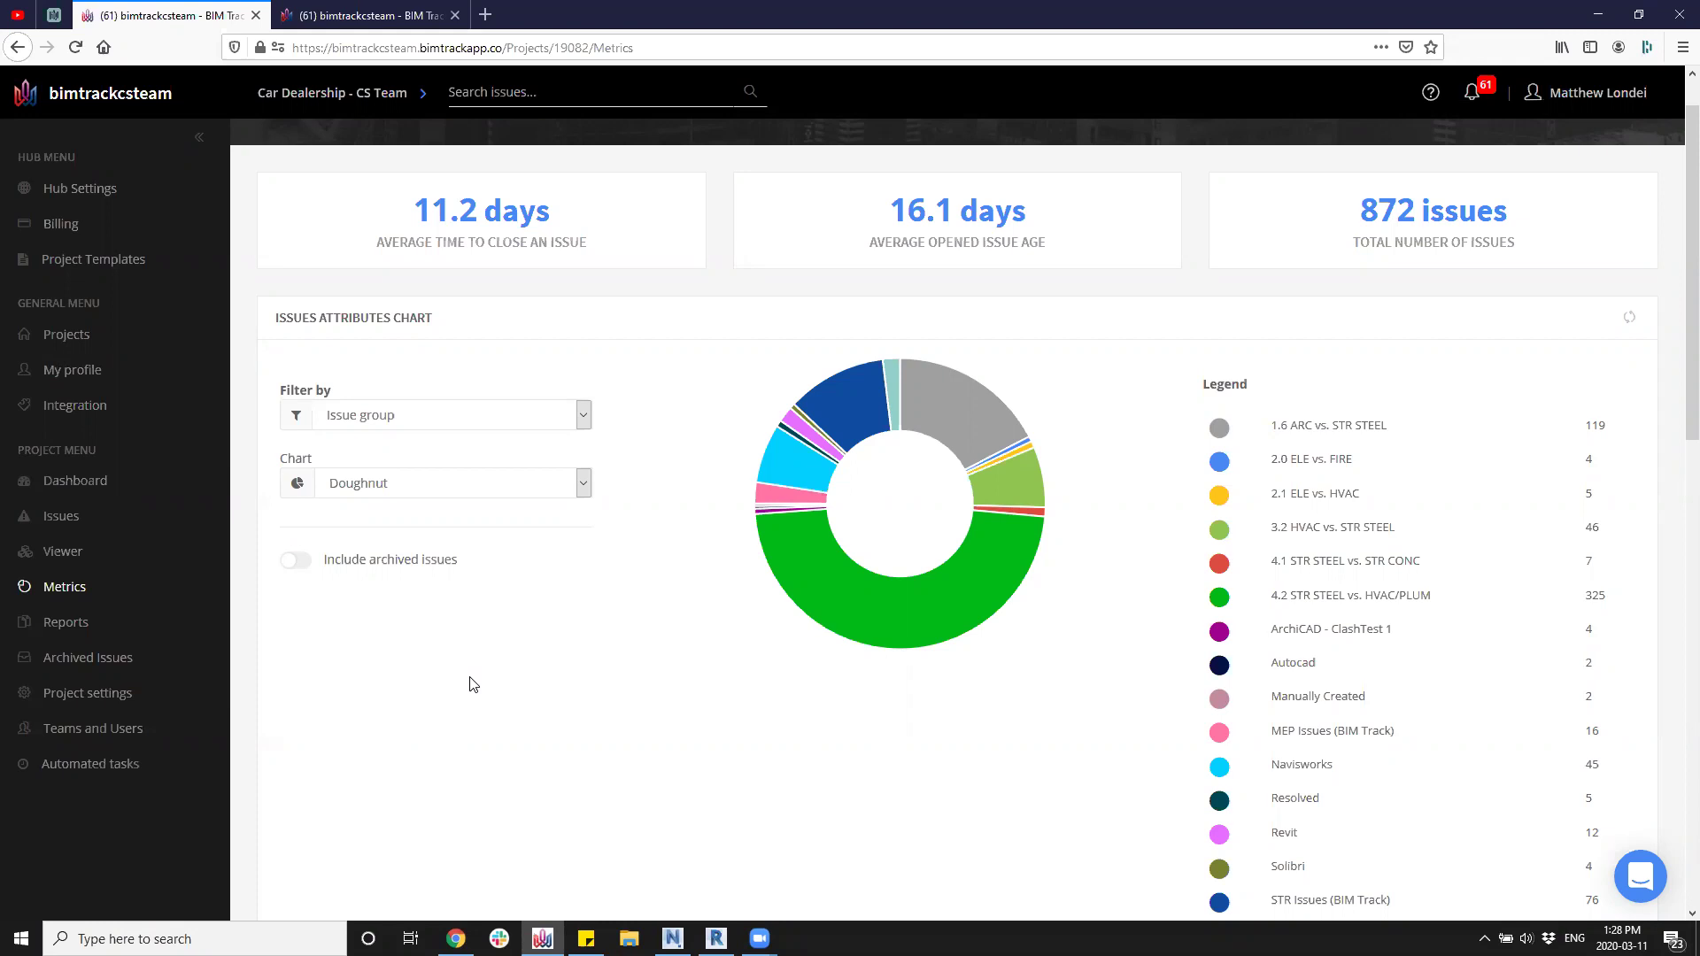
scroll(474, 684, "down", 2)
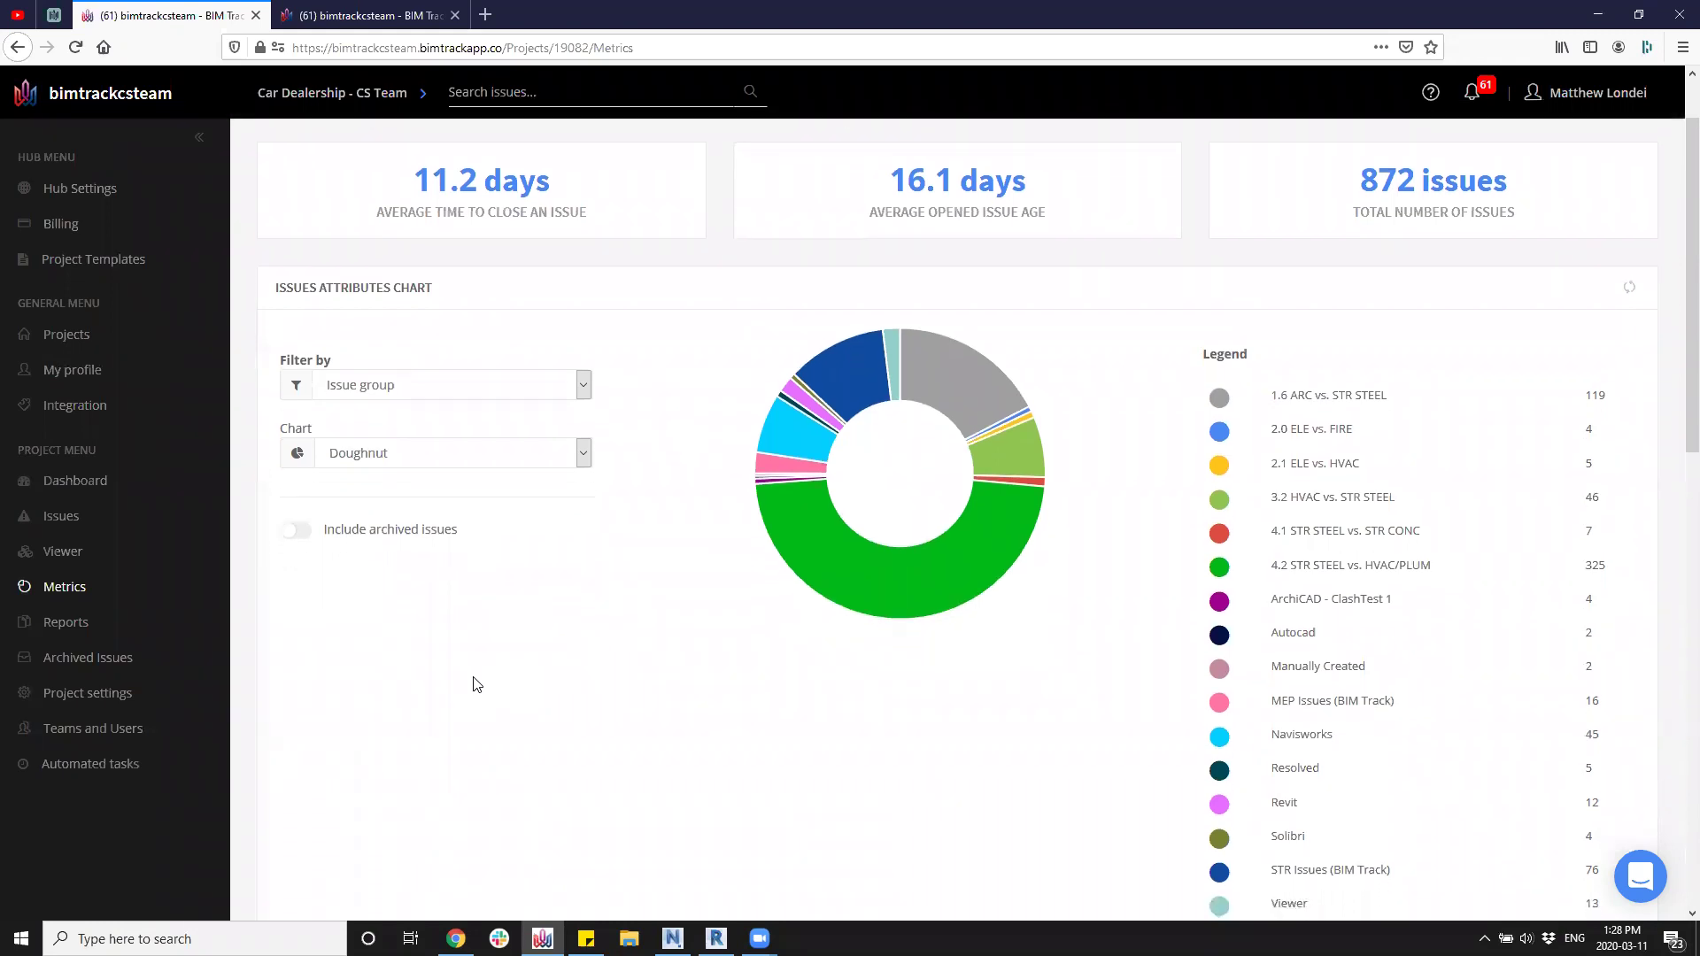
scroll(474, 684, "down", 10)
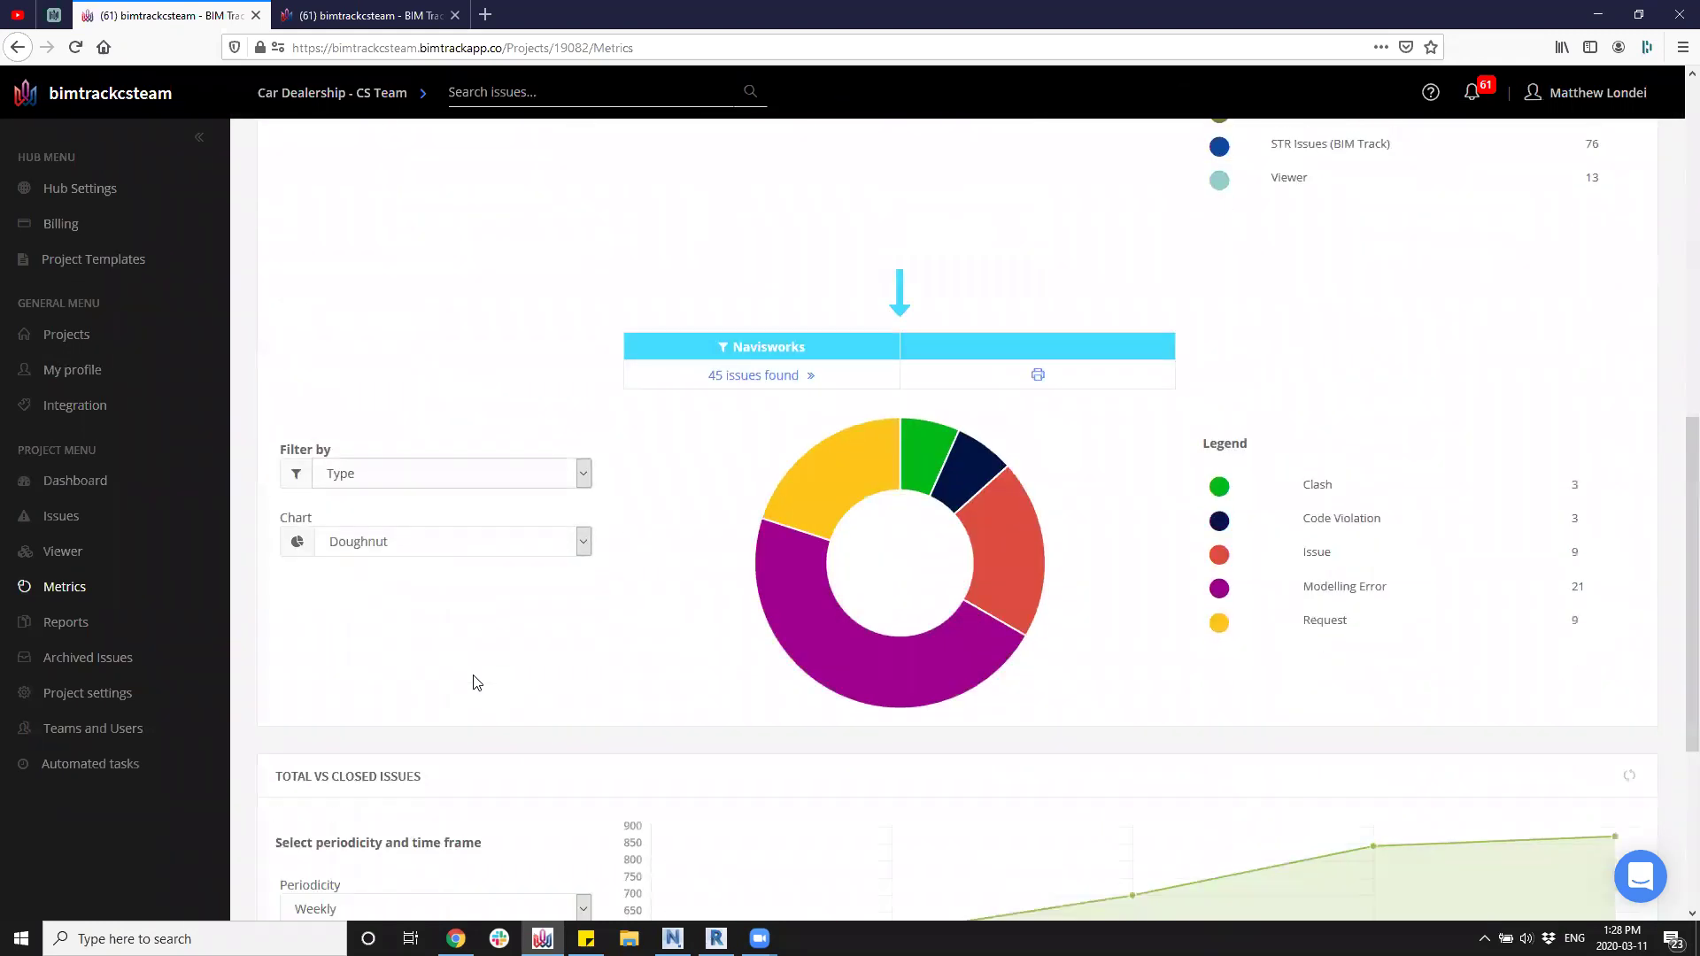
scroll(477, 681, "down", 2)
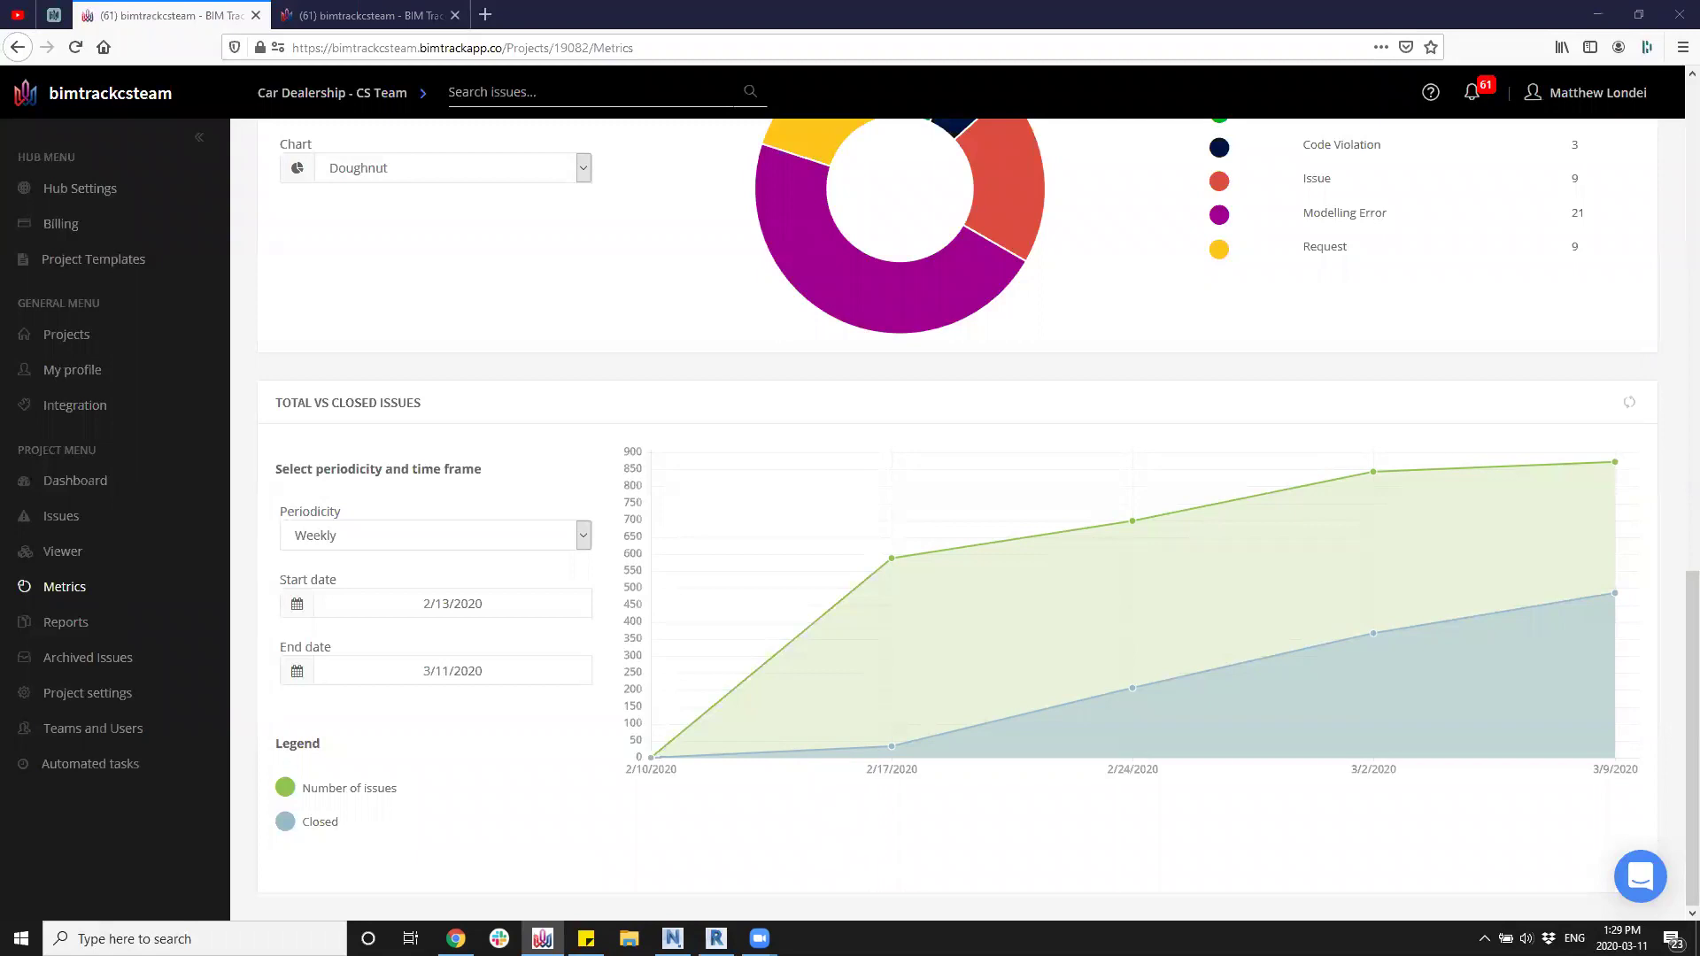
scroll(1541, 742, "up", 1)
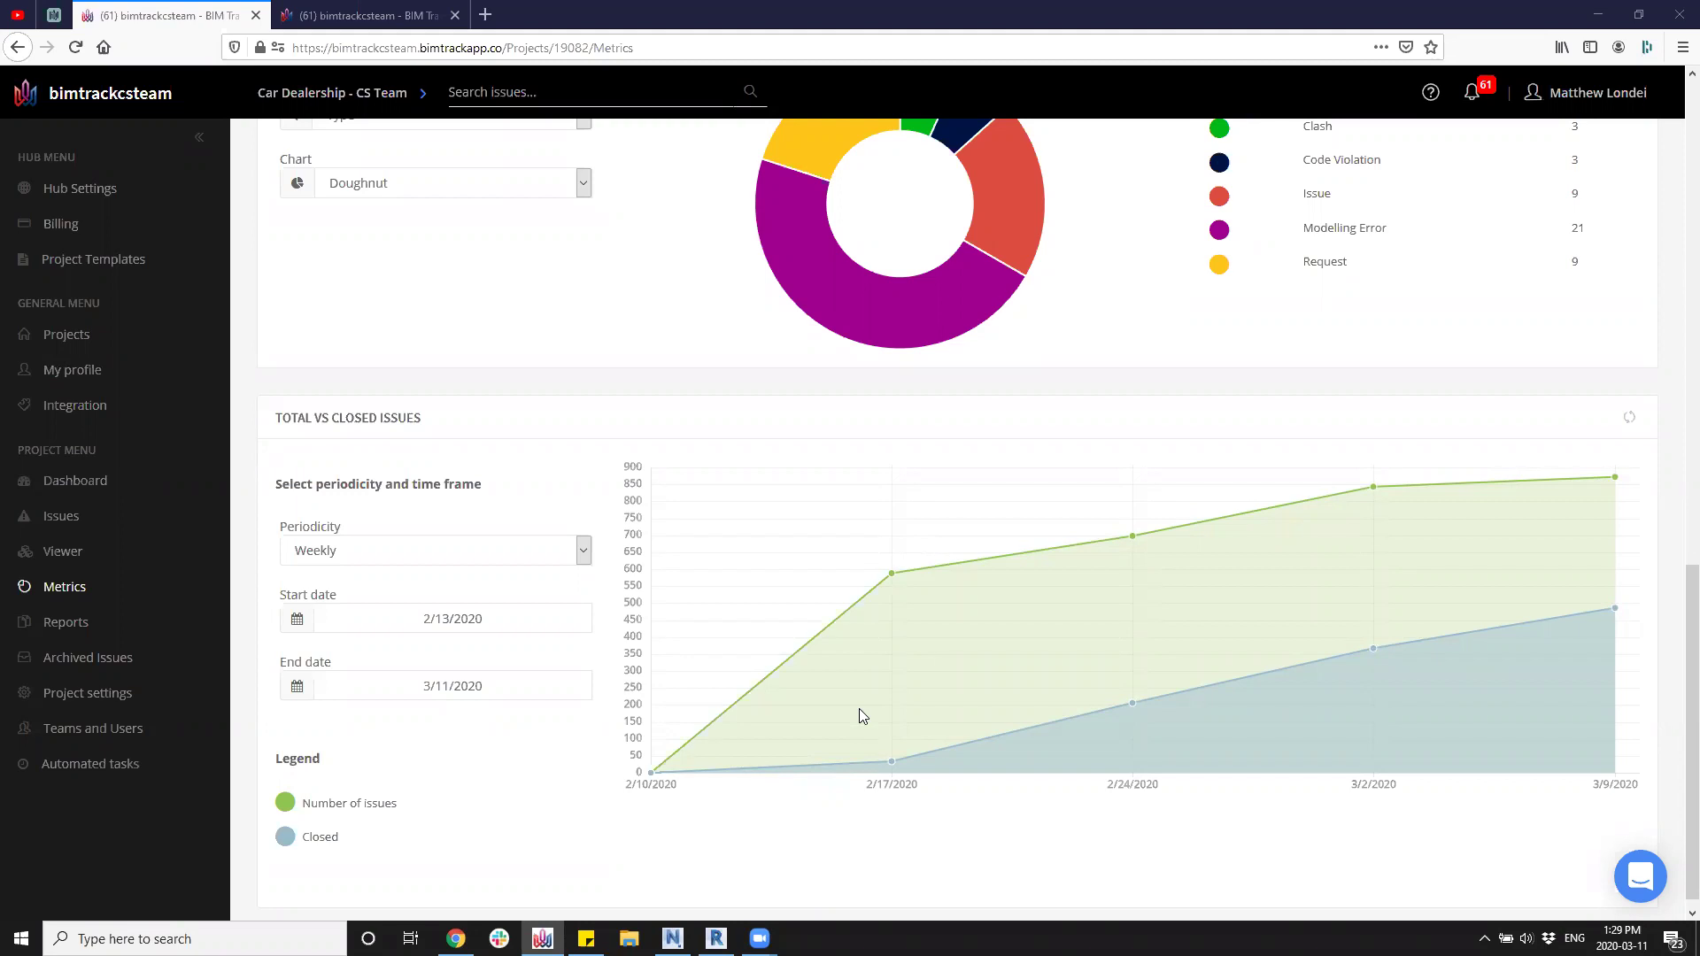
mouse_move(879, 671)
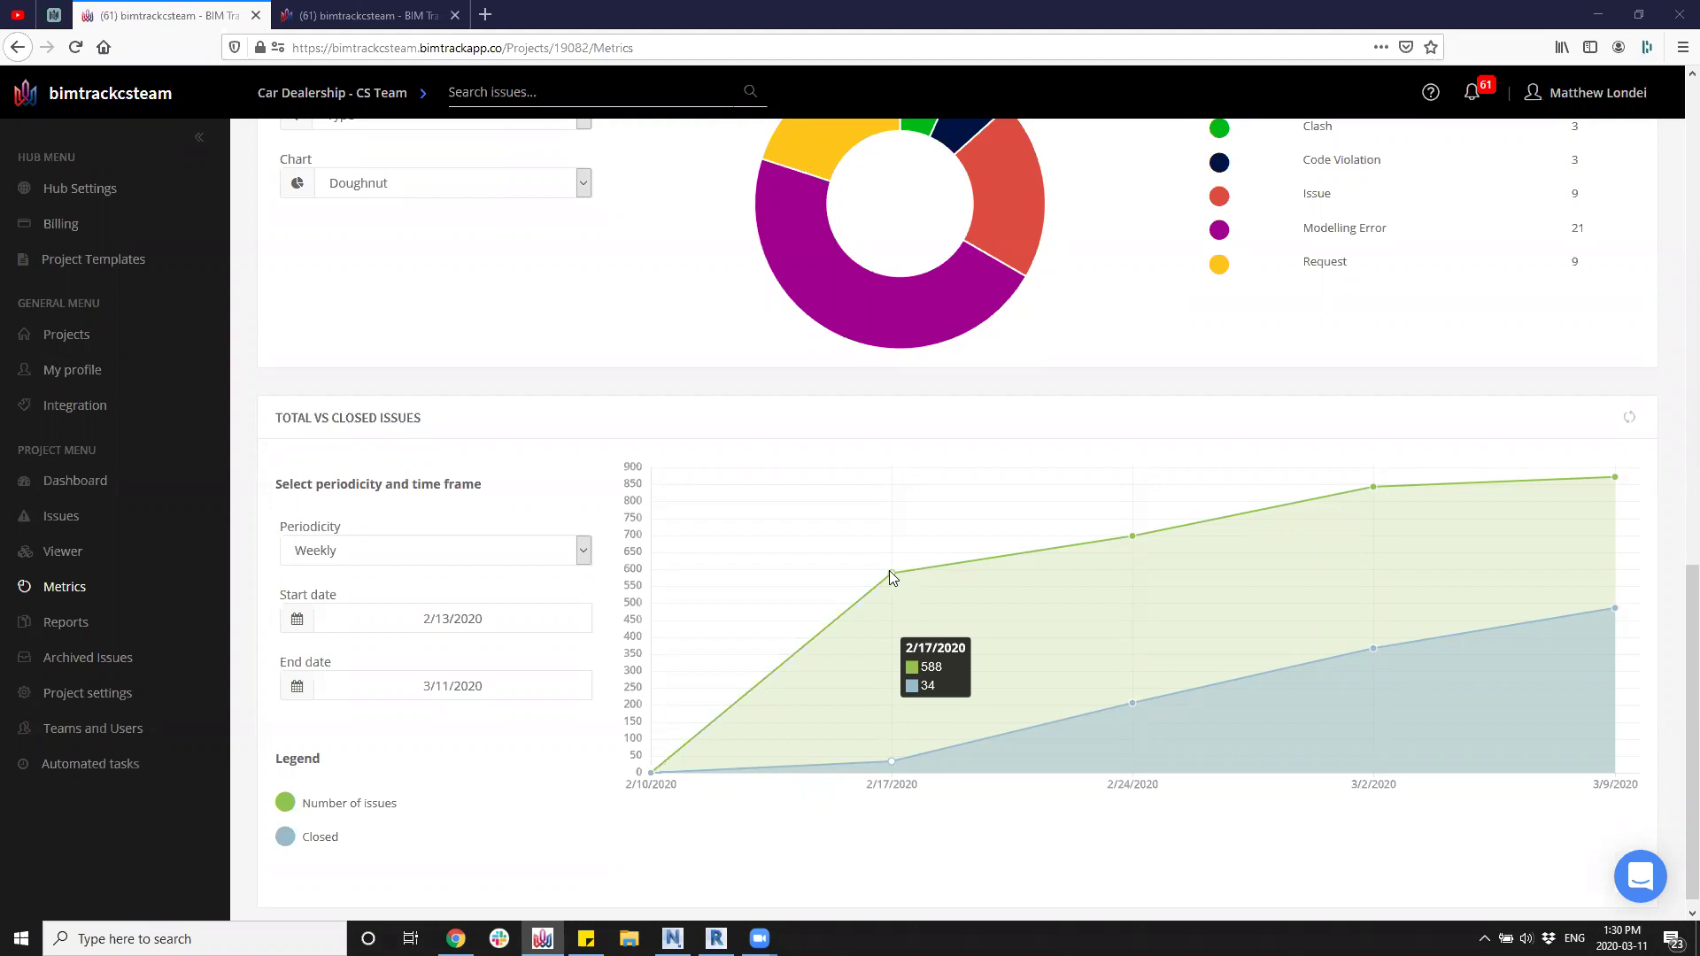
mouse_move(1123, 538)
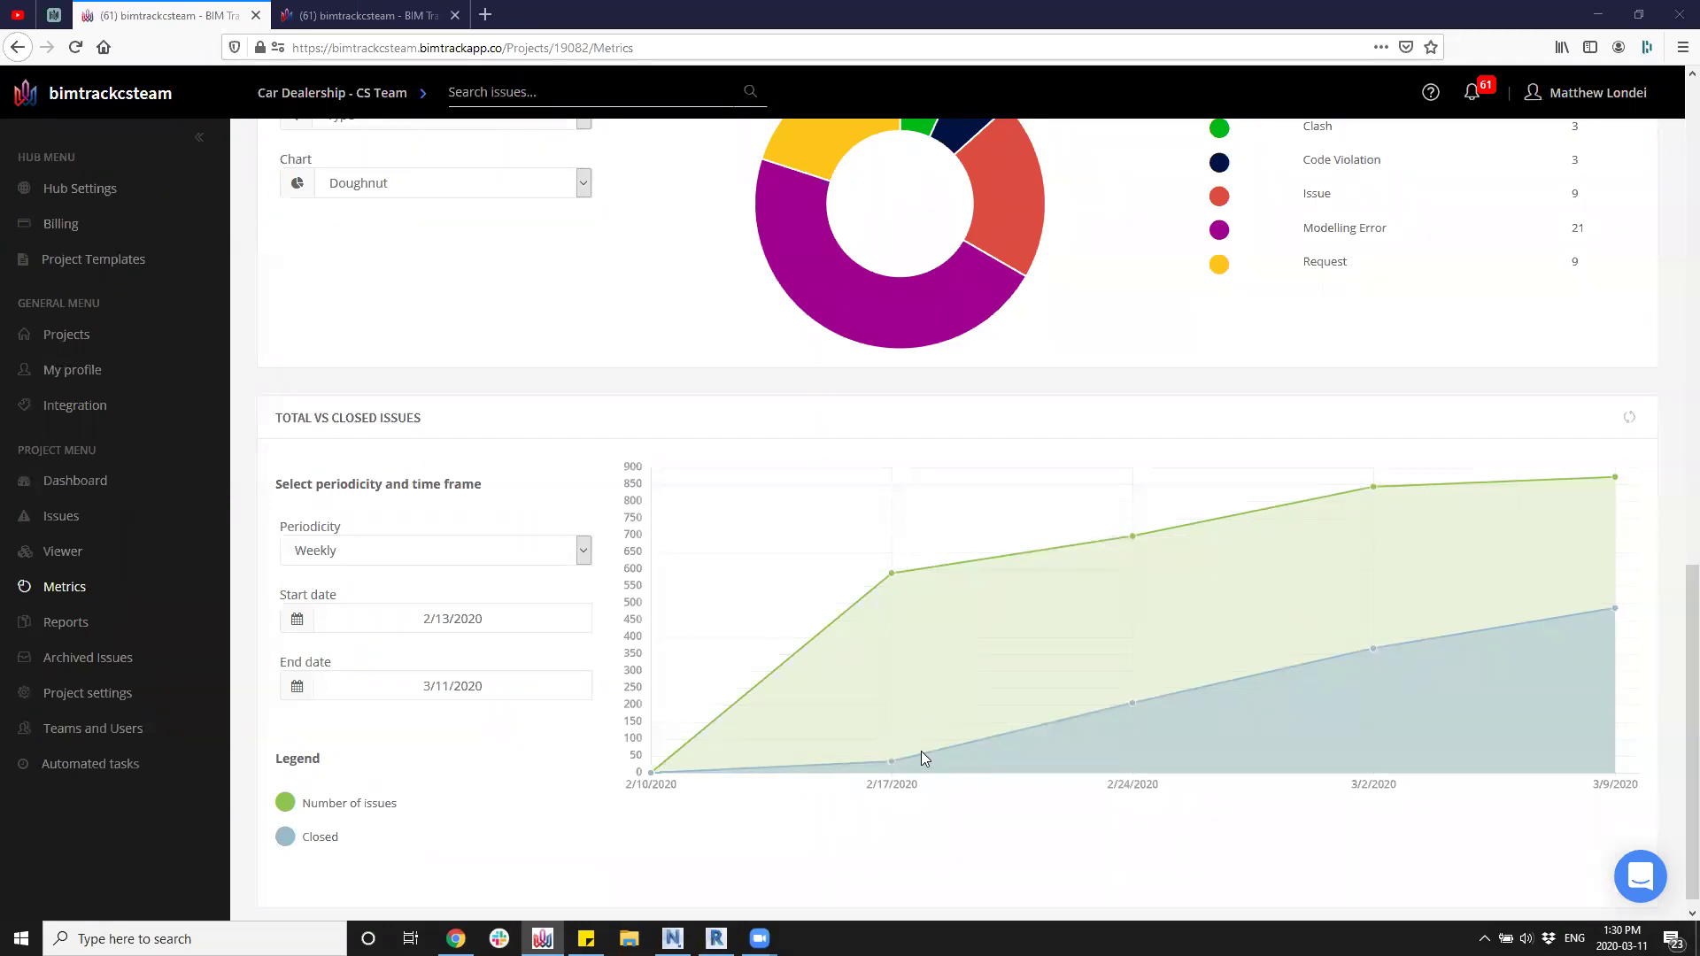
mouse_move(898, 567)
mouse_move(1614, 614)
Set the Total vs Closed Issues chart's periodicity to Daily and inspect the closed issues around 2/23/2020.
left_click(456, 561)
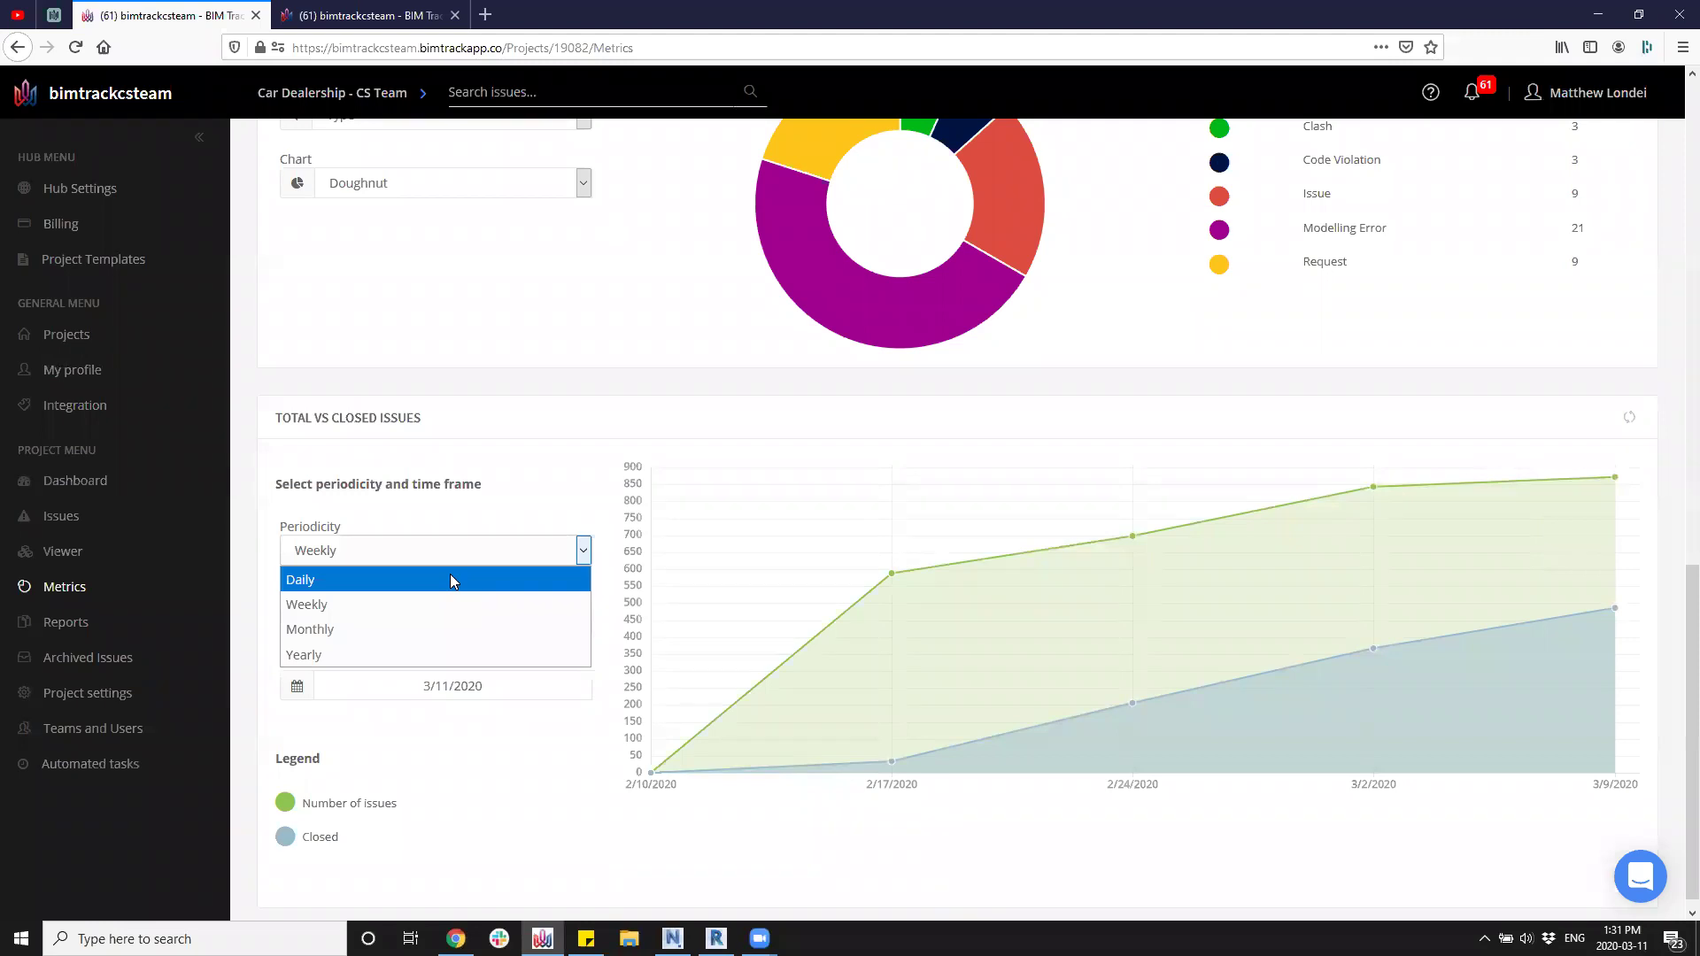
left_click(451, 578)
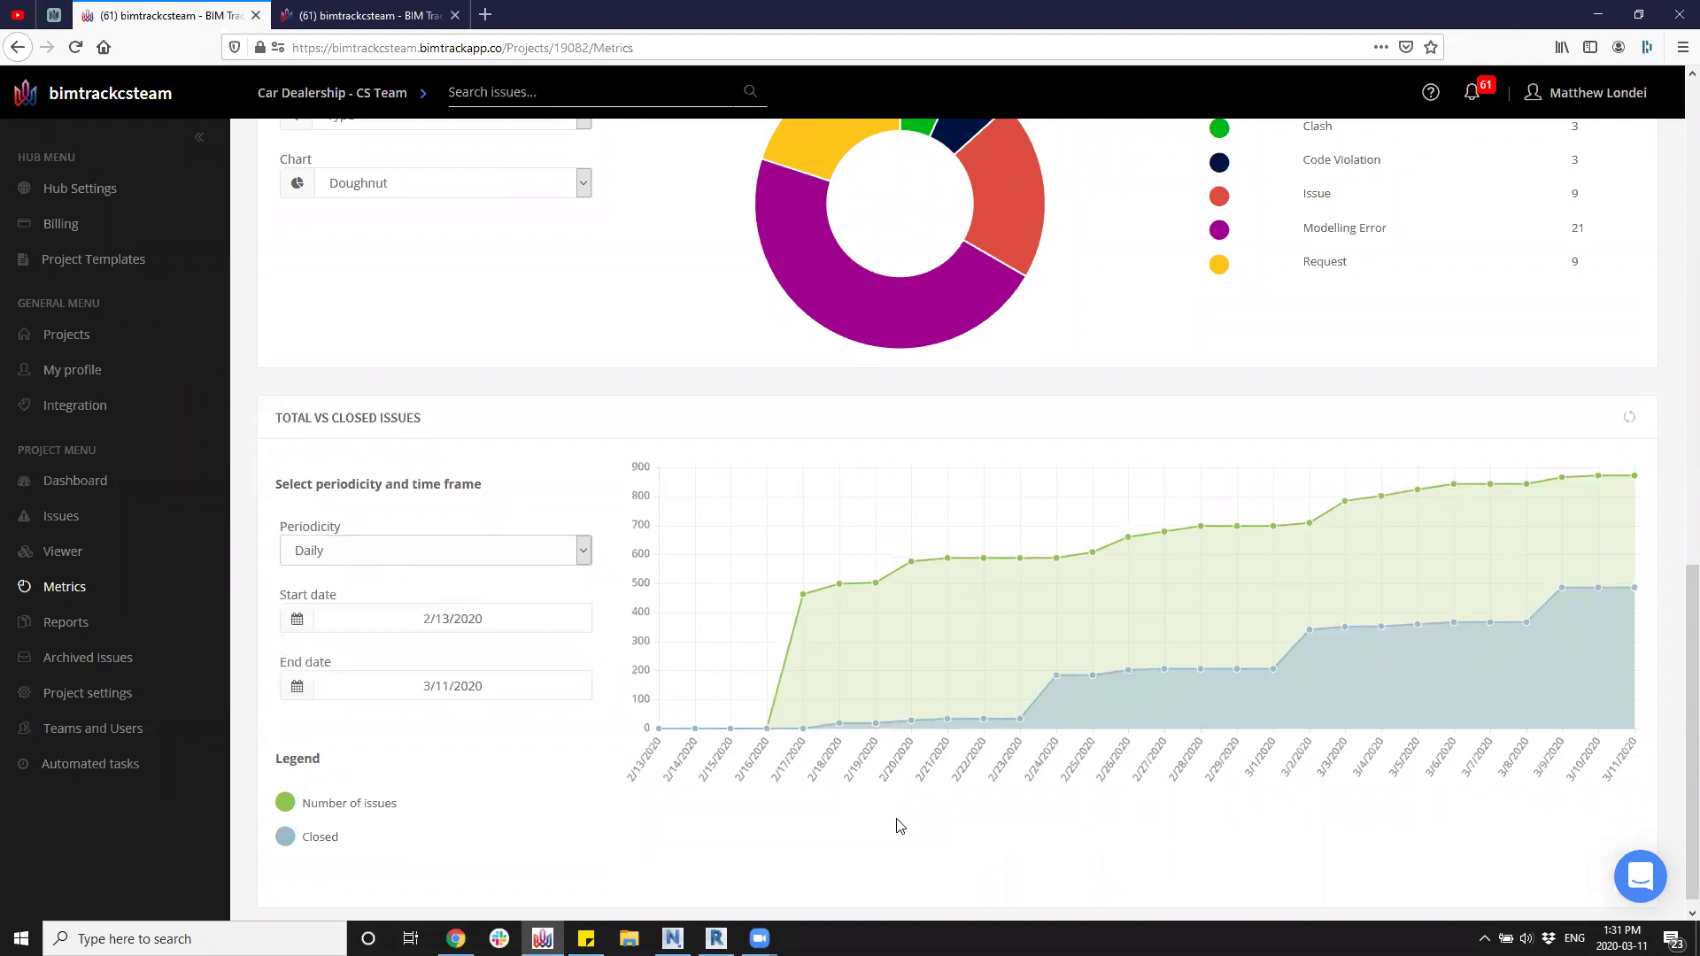
mouse_move(1021, 693)
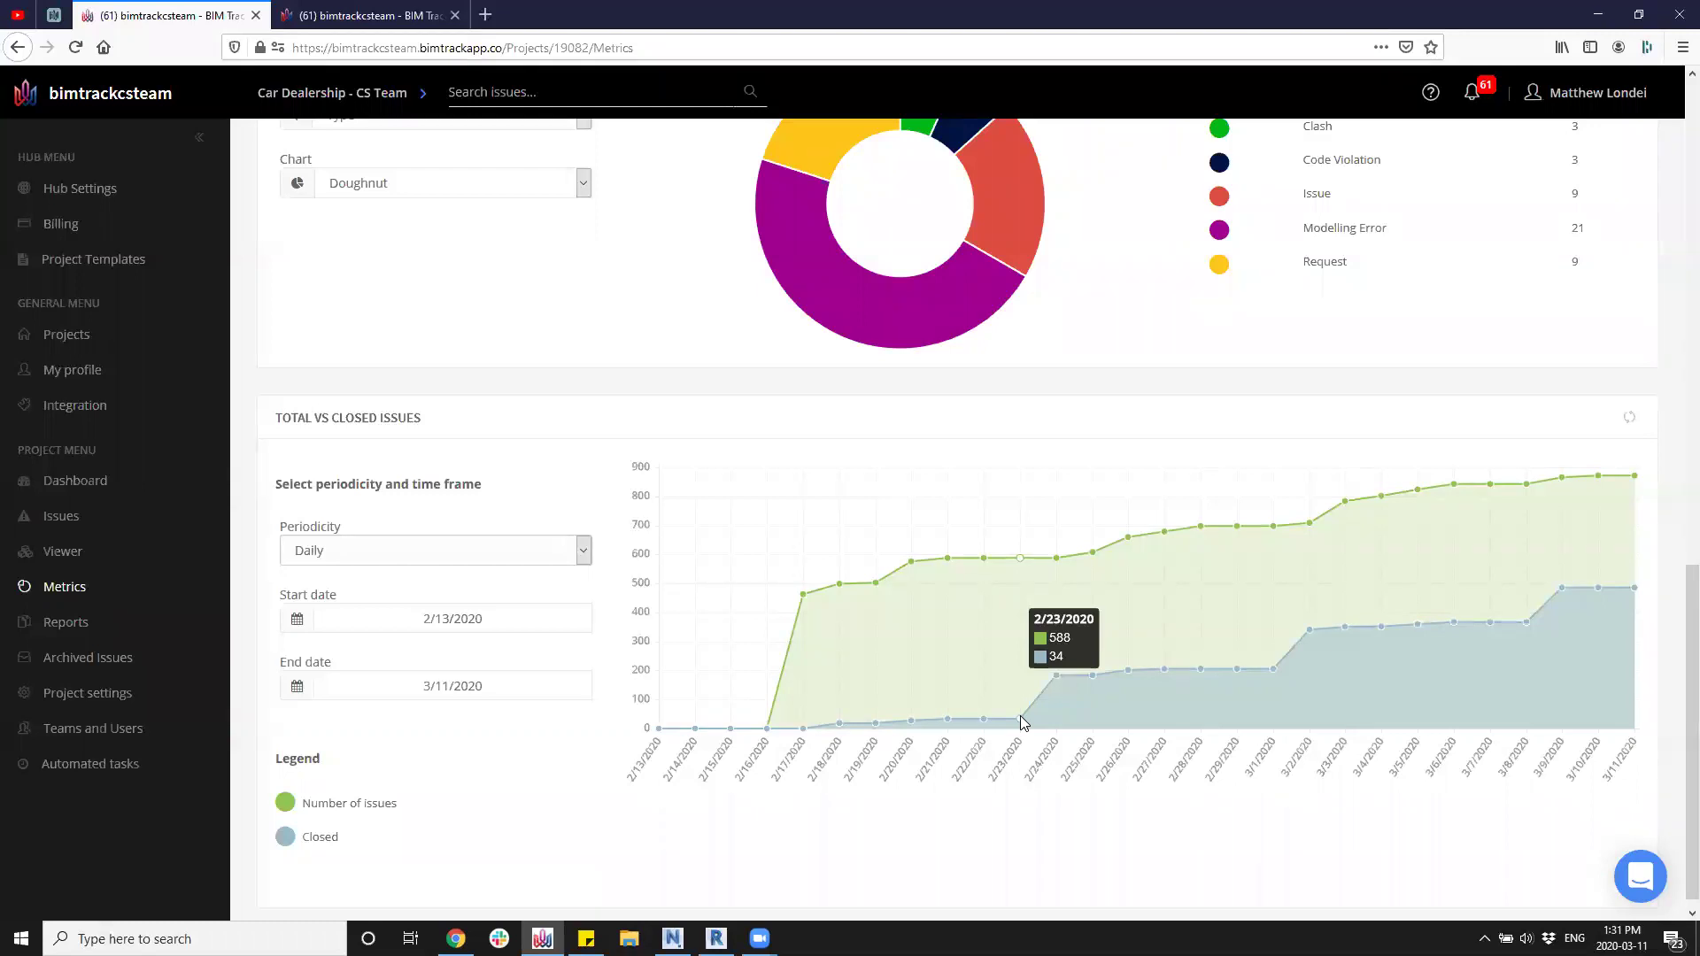
mouse_move(1047, 722)
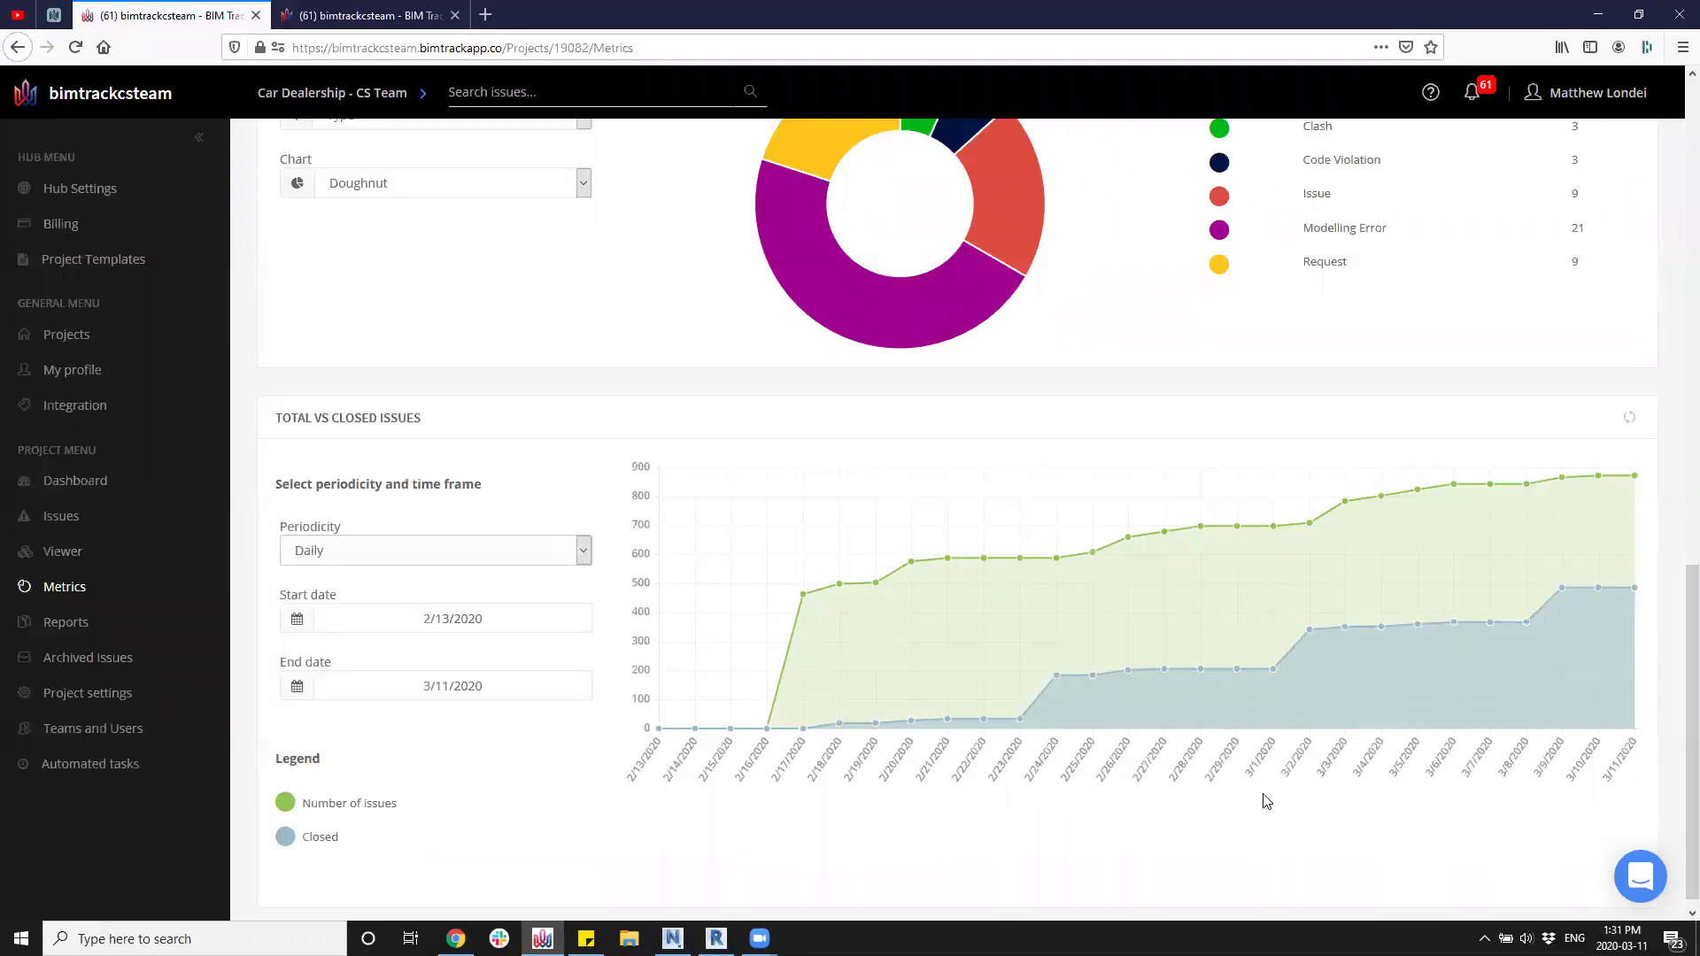
mouse_move(1270, 802)
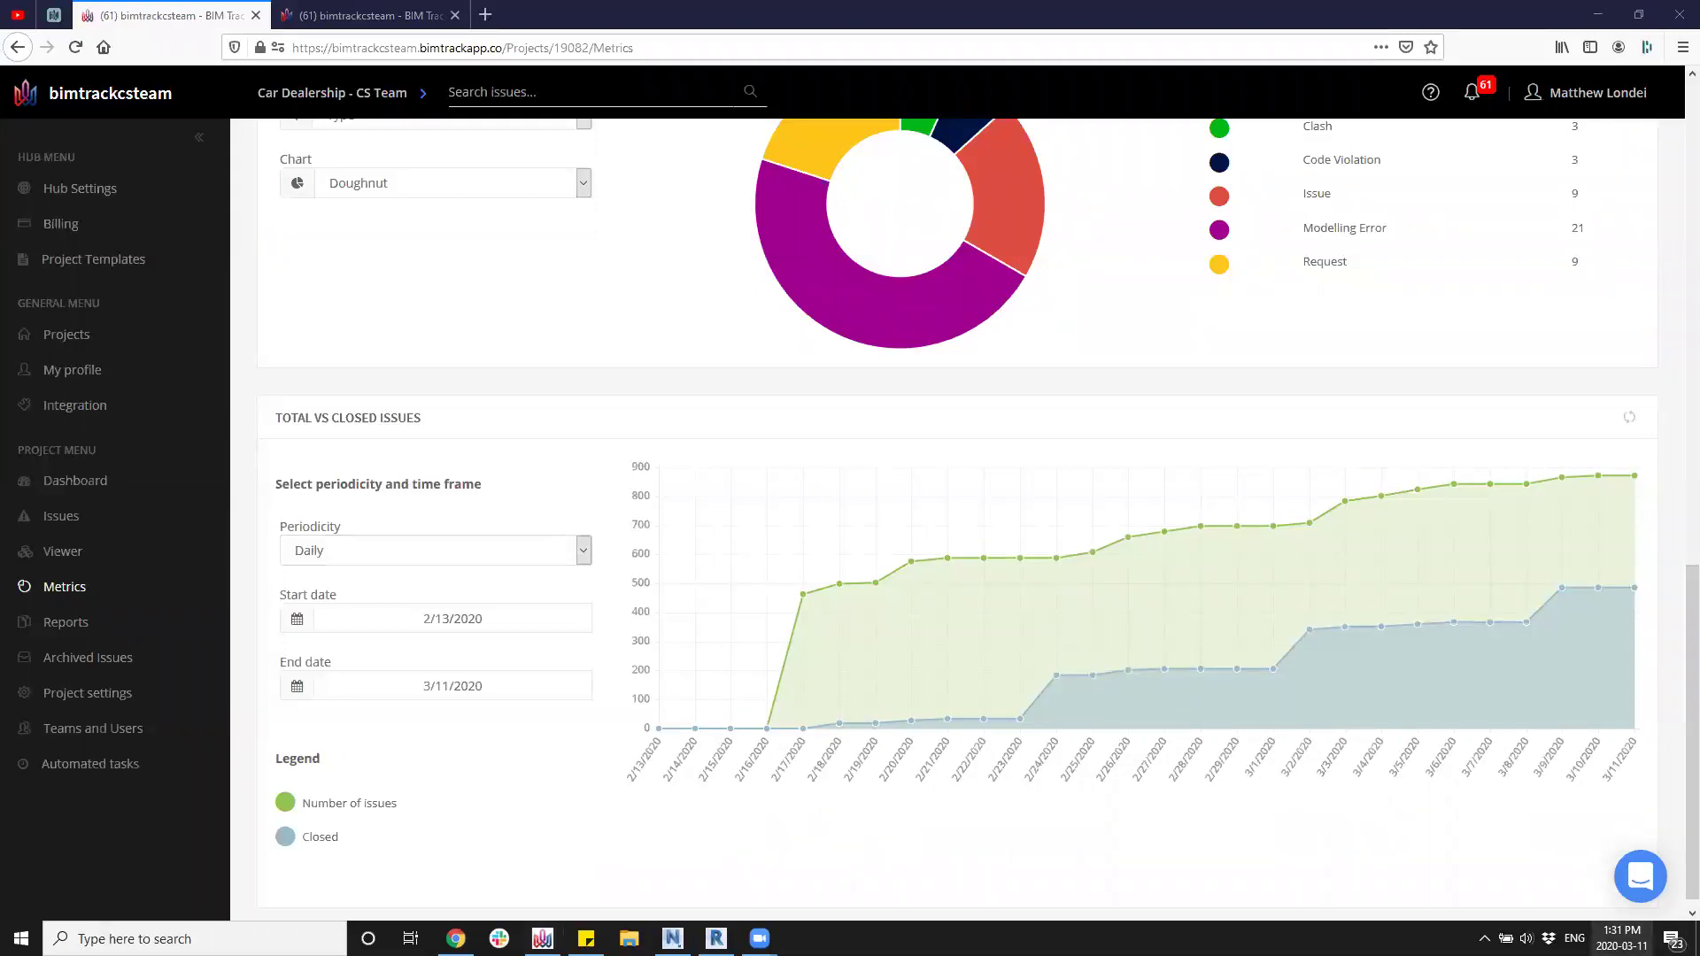
Look up February 2020 in the system calendar, close it, and check the daily chart's values around 2/23/2020.
left_click(1622, 937)
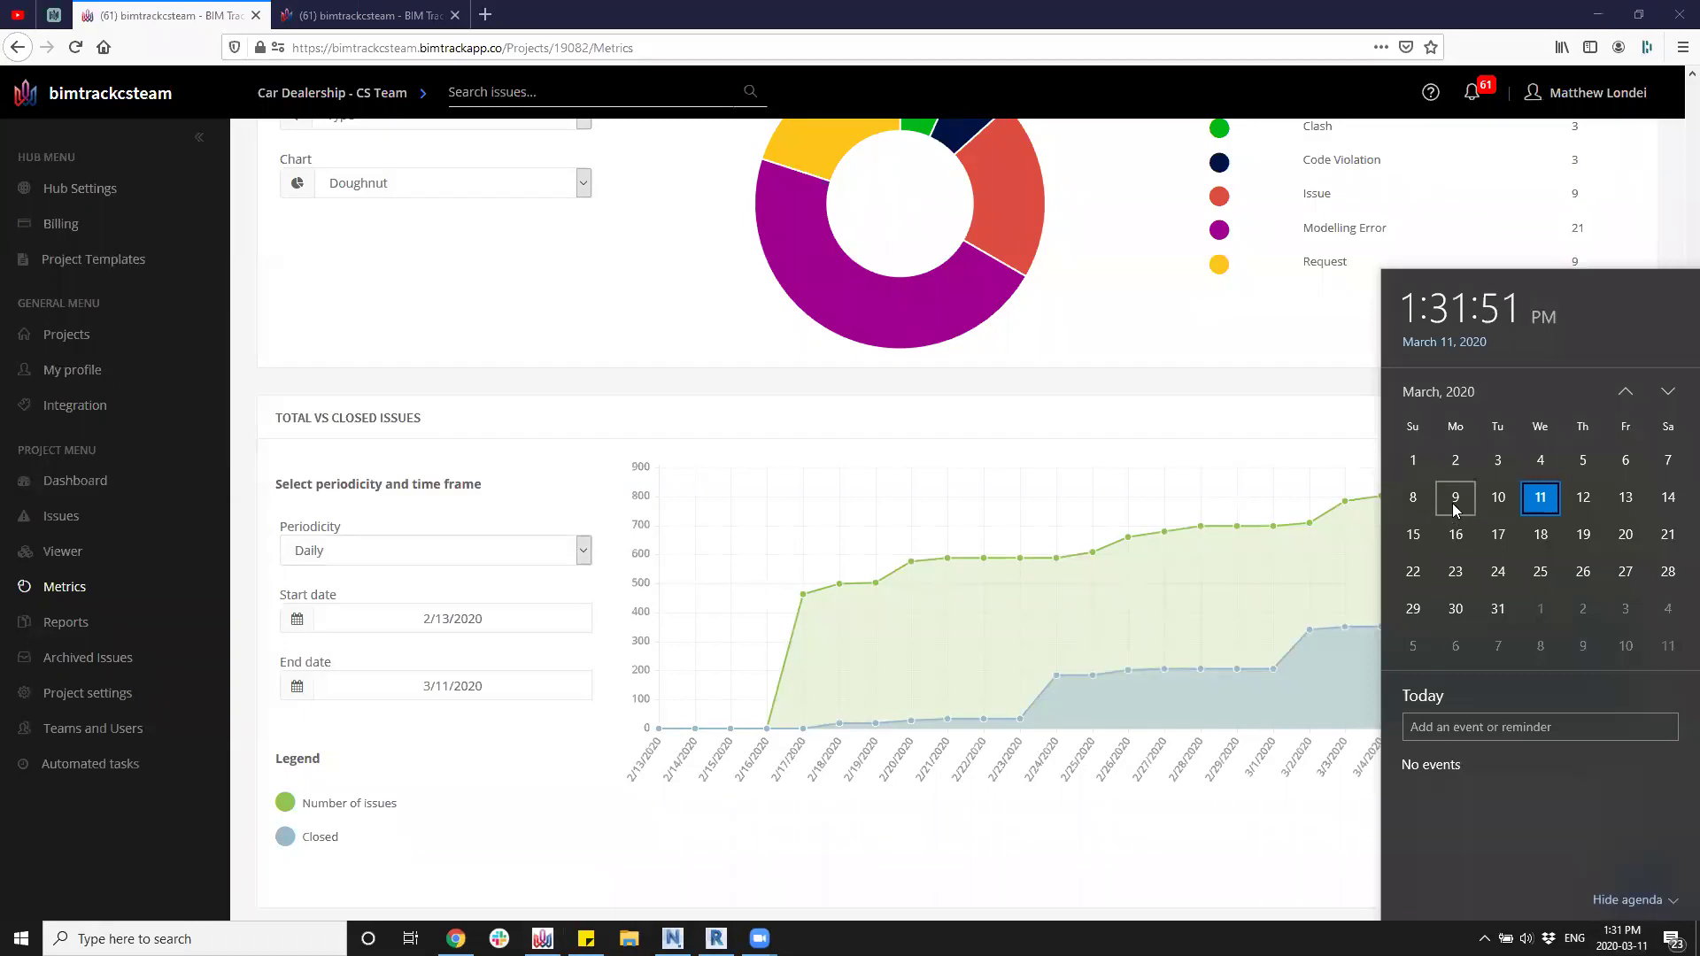
left_click(1625, 391)
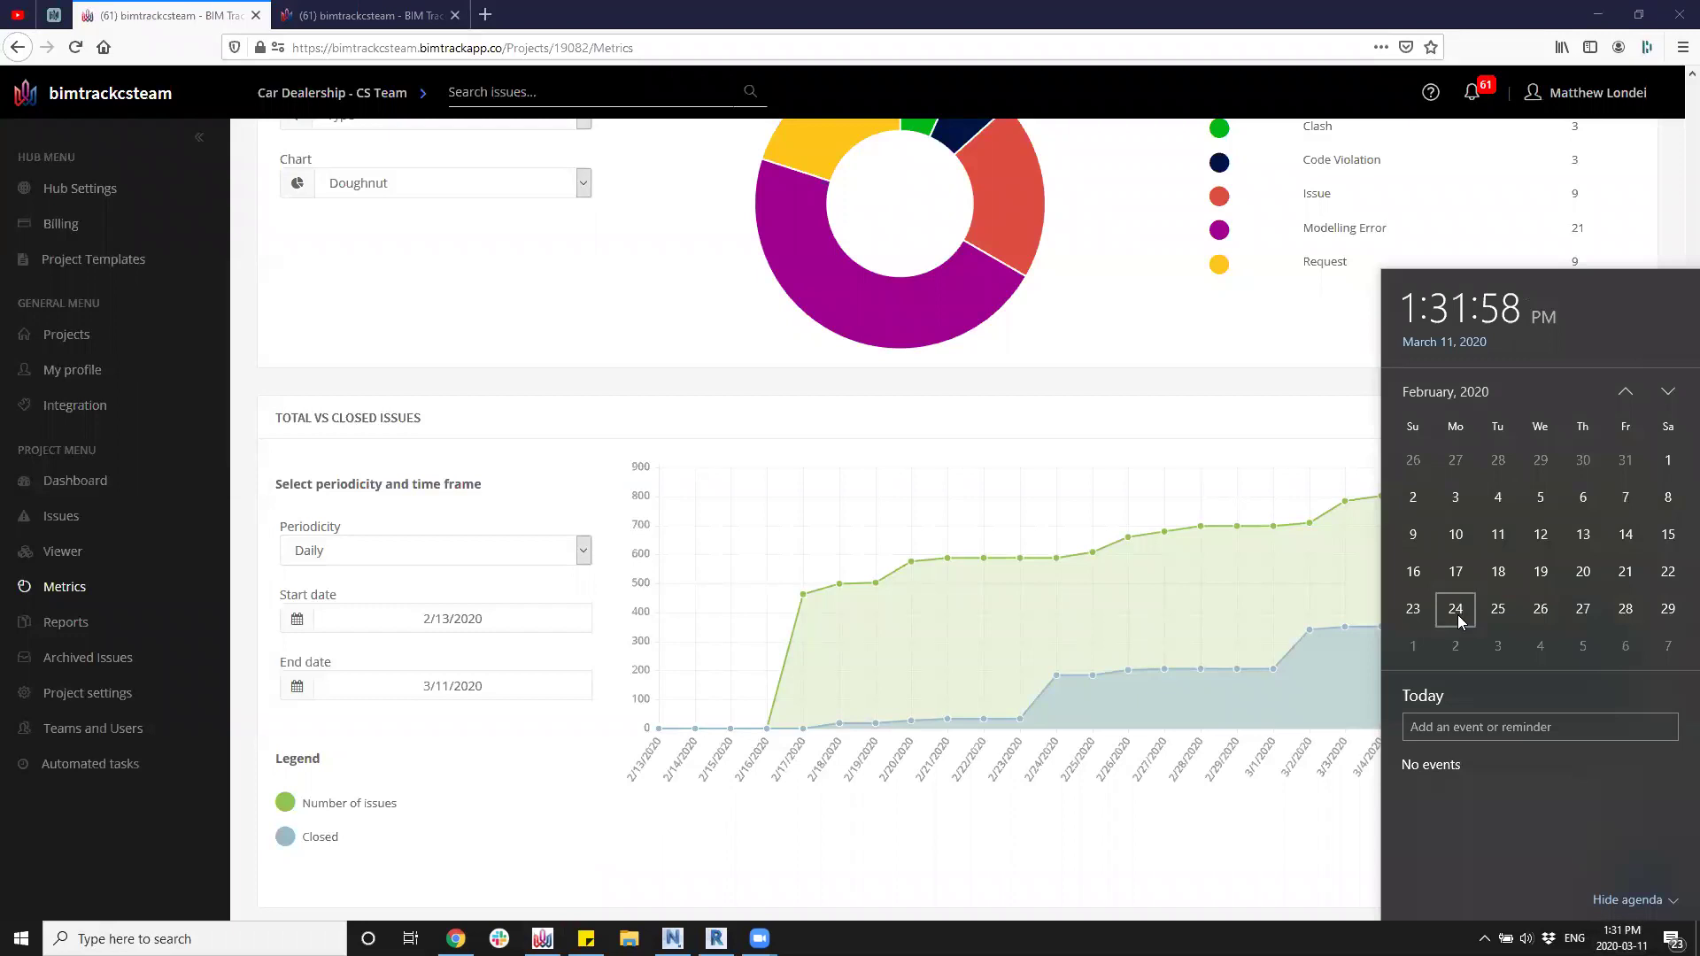
left_click(1018, 849)
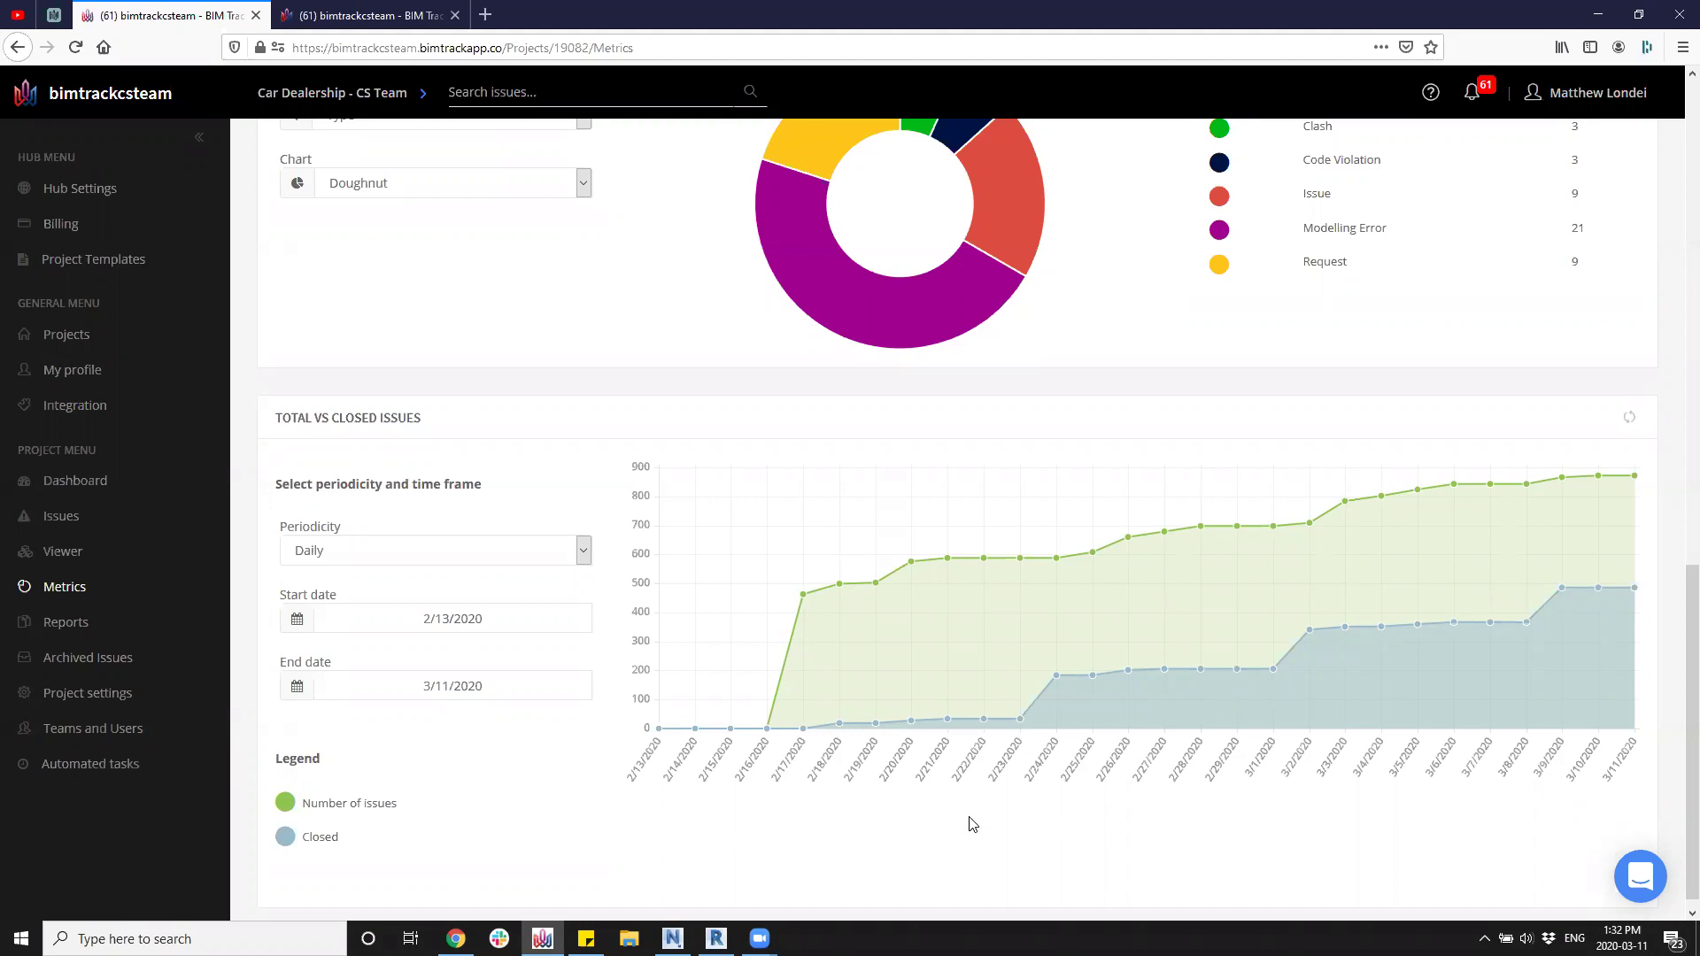
mouse_move(1041, 717)
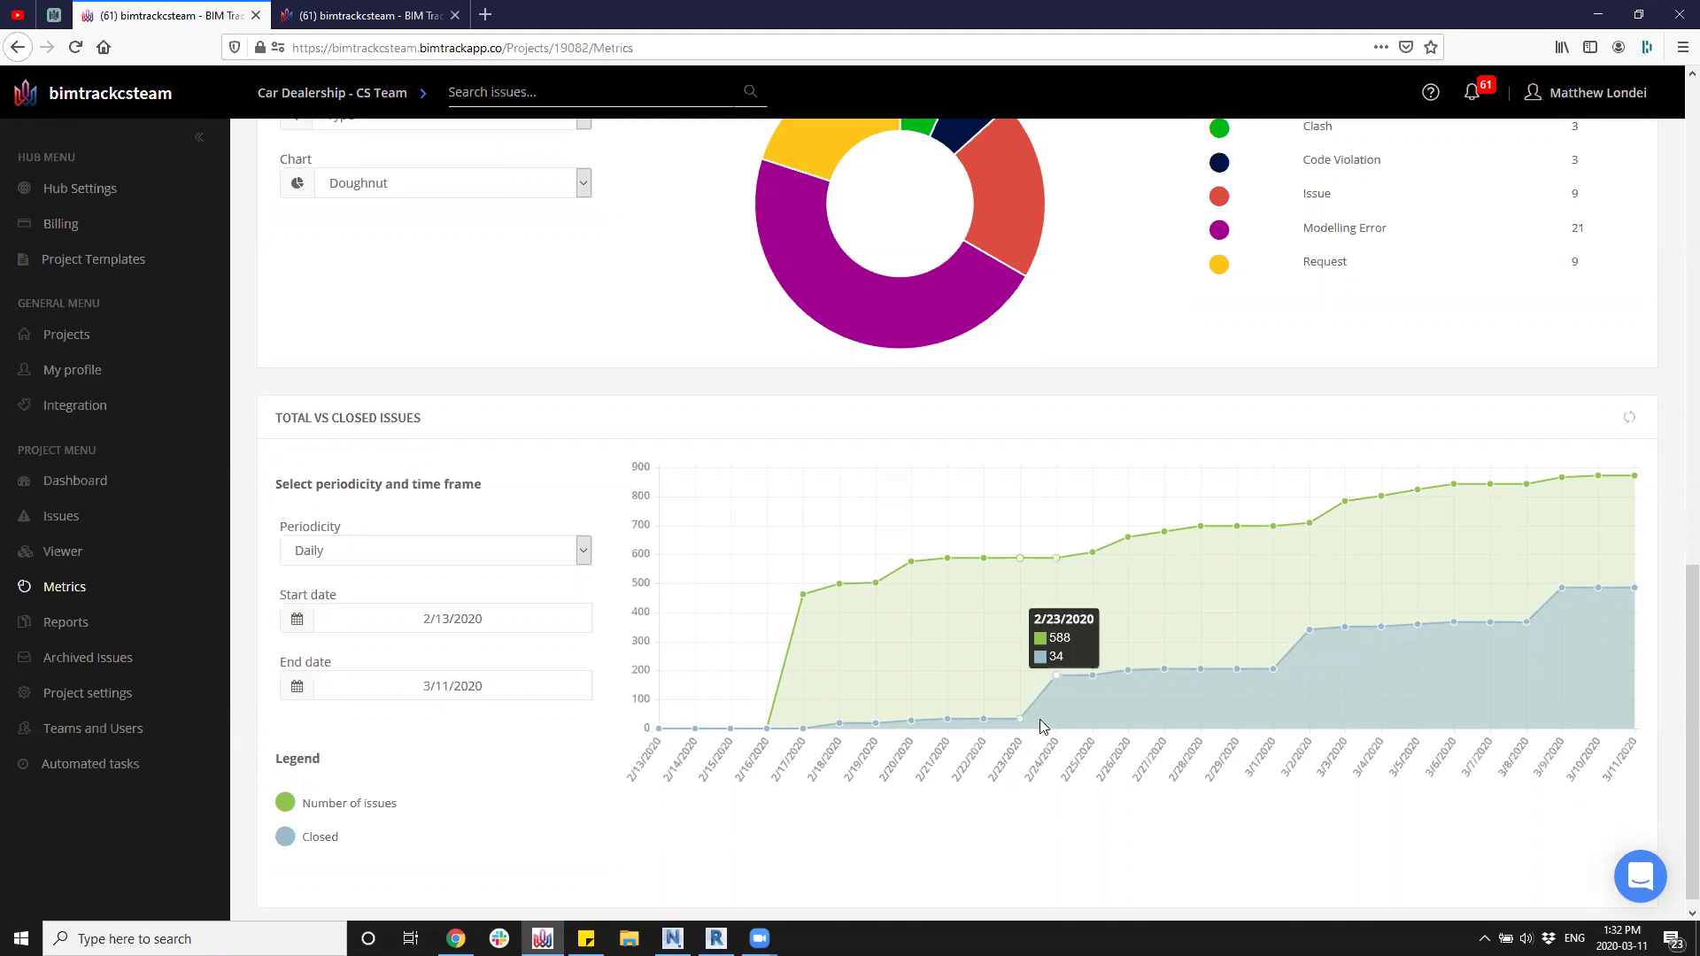
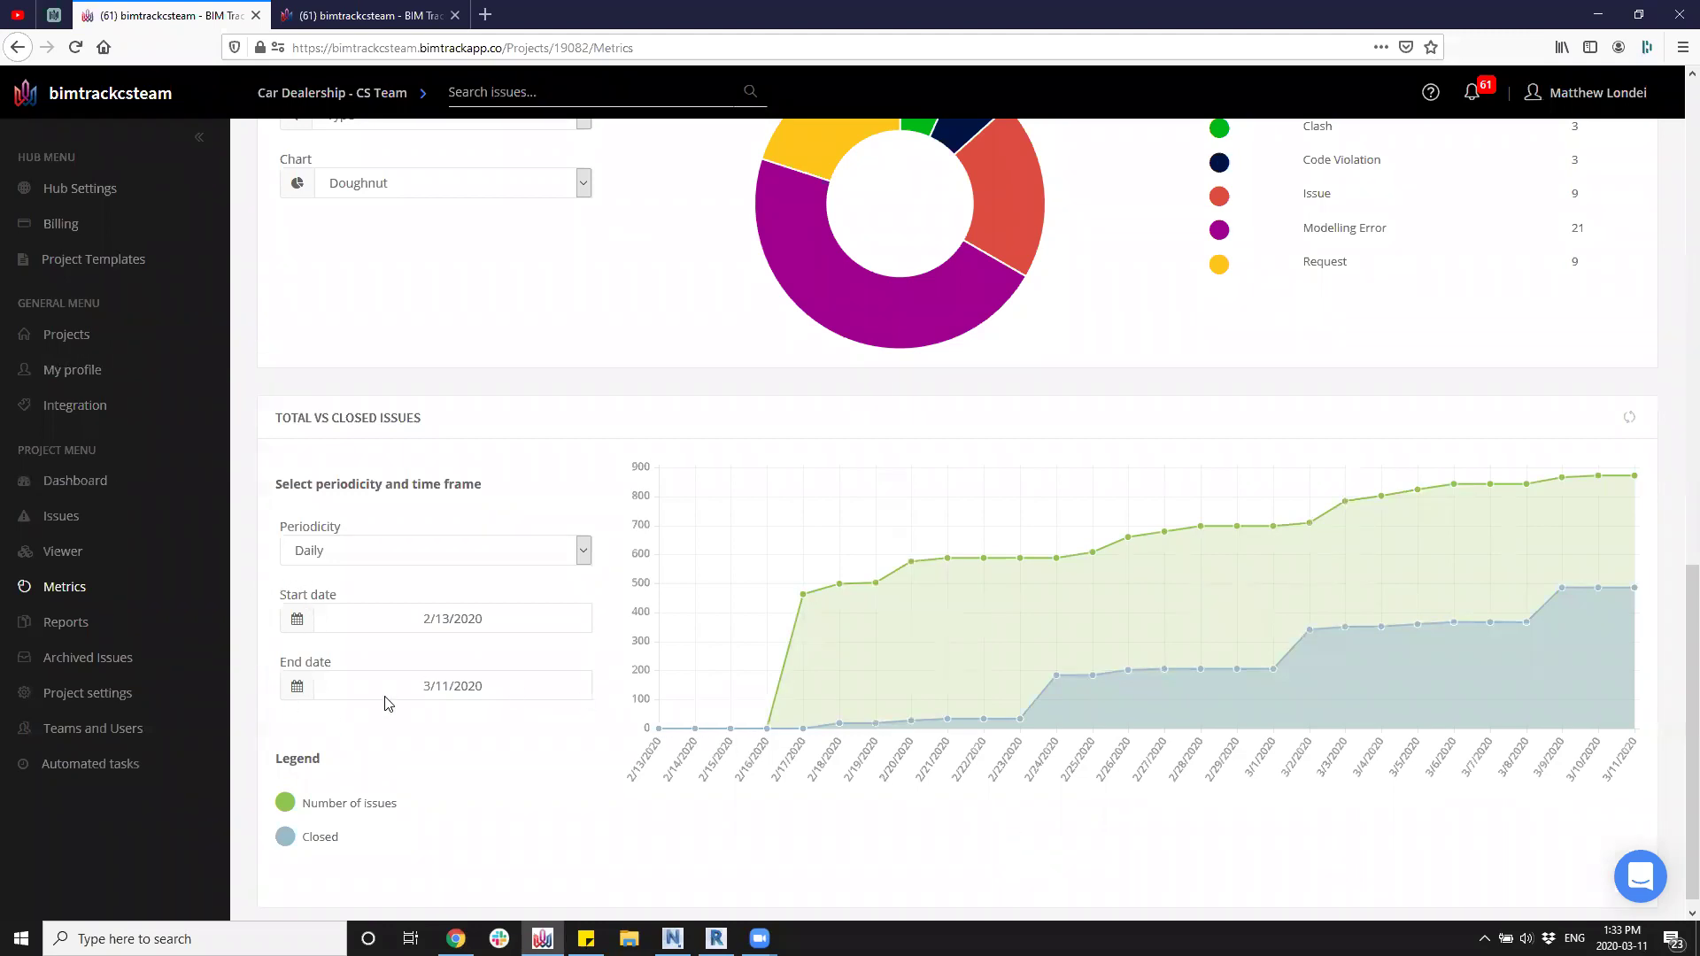
Set the Total vs Closed Issues chart's start date first to 2/3/2020 and finally to 3/1/2020.
left_click(498, 620)
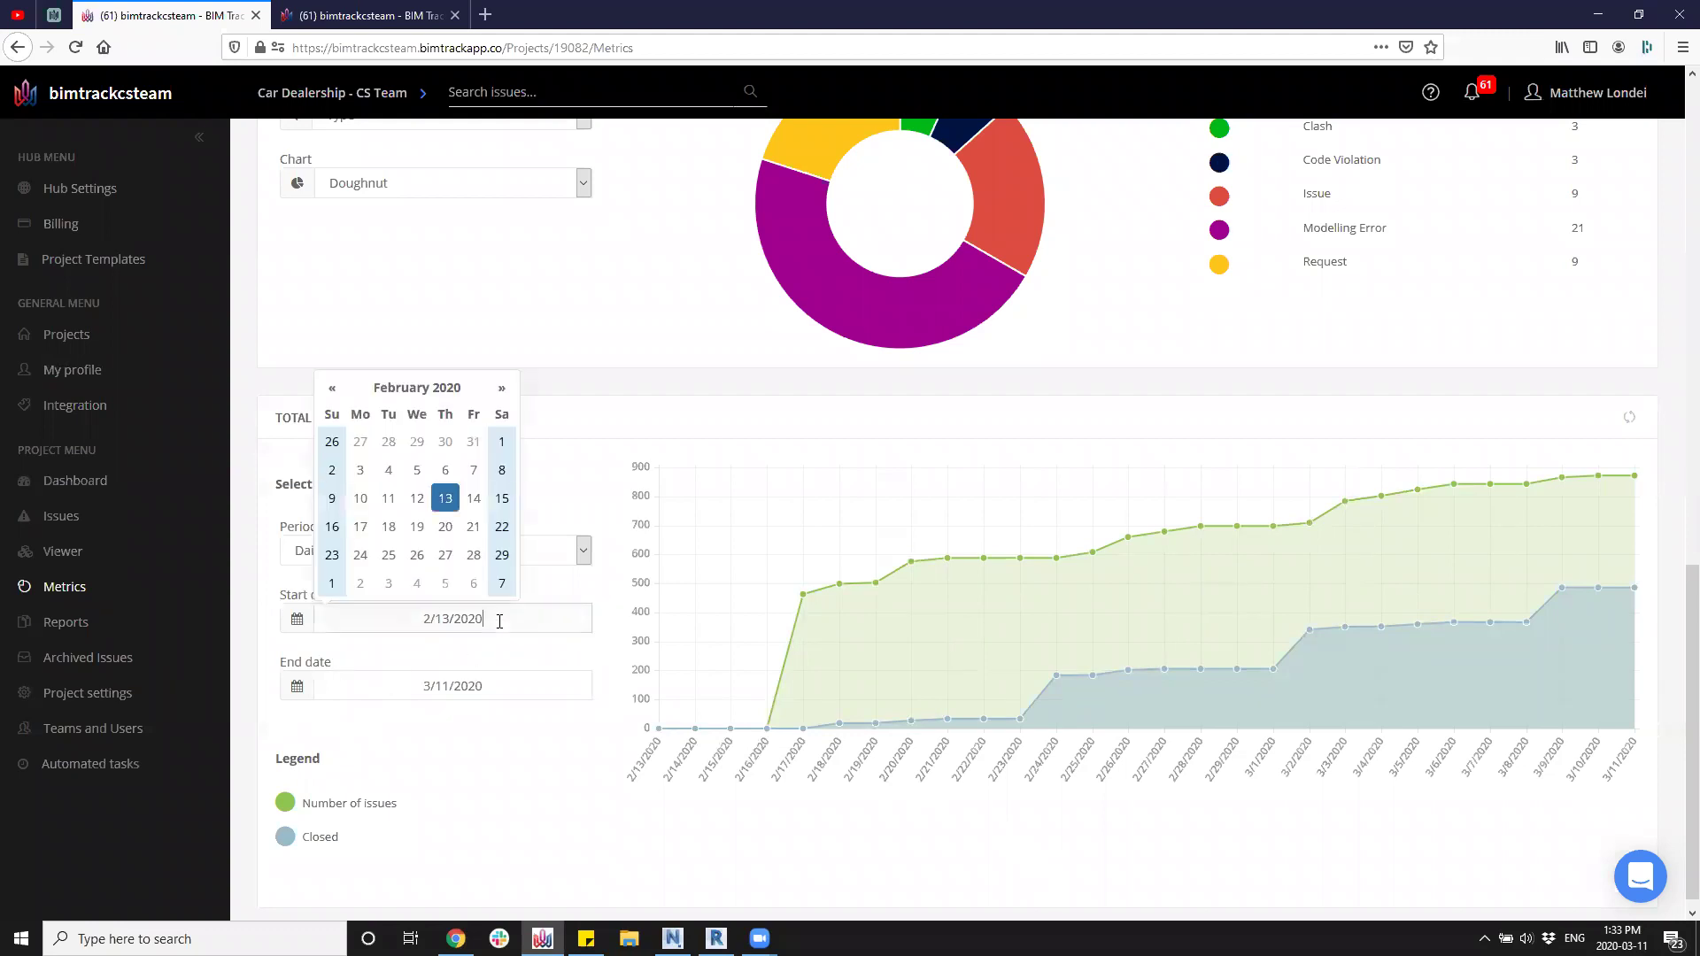
left_click(361, 470)
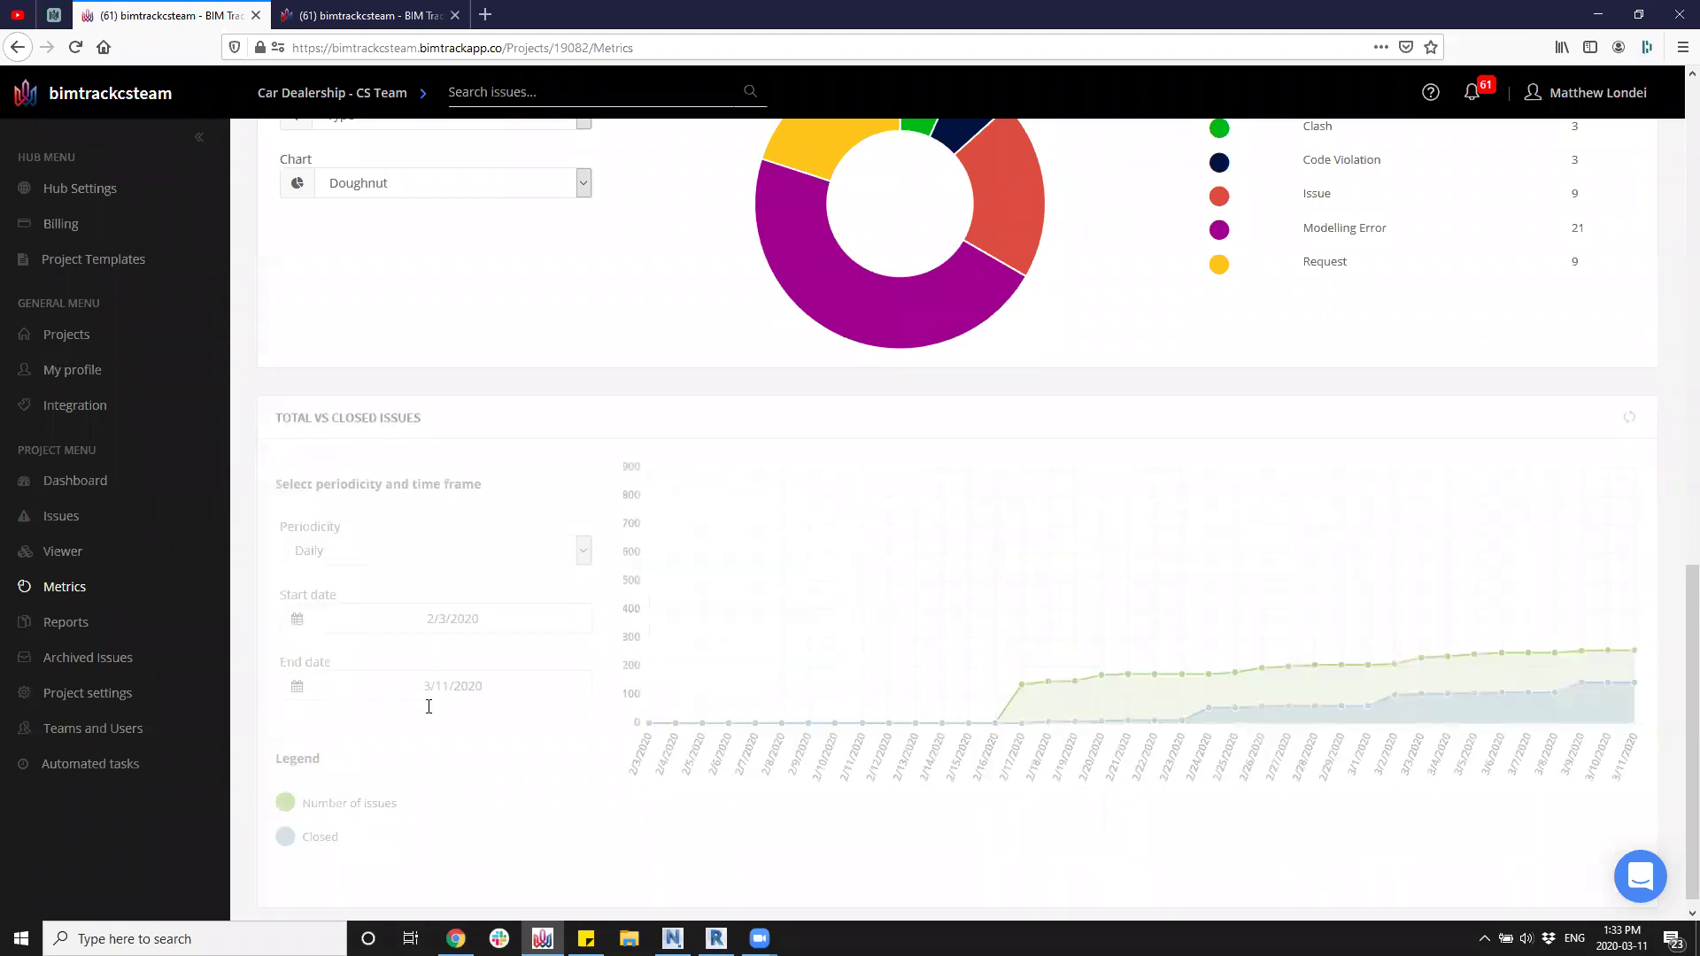
left_click(456, 619)
left_click(501, 390)
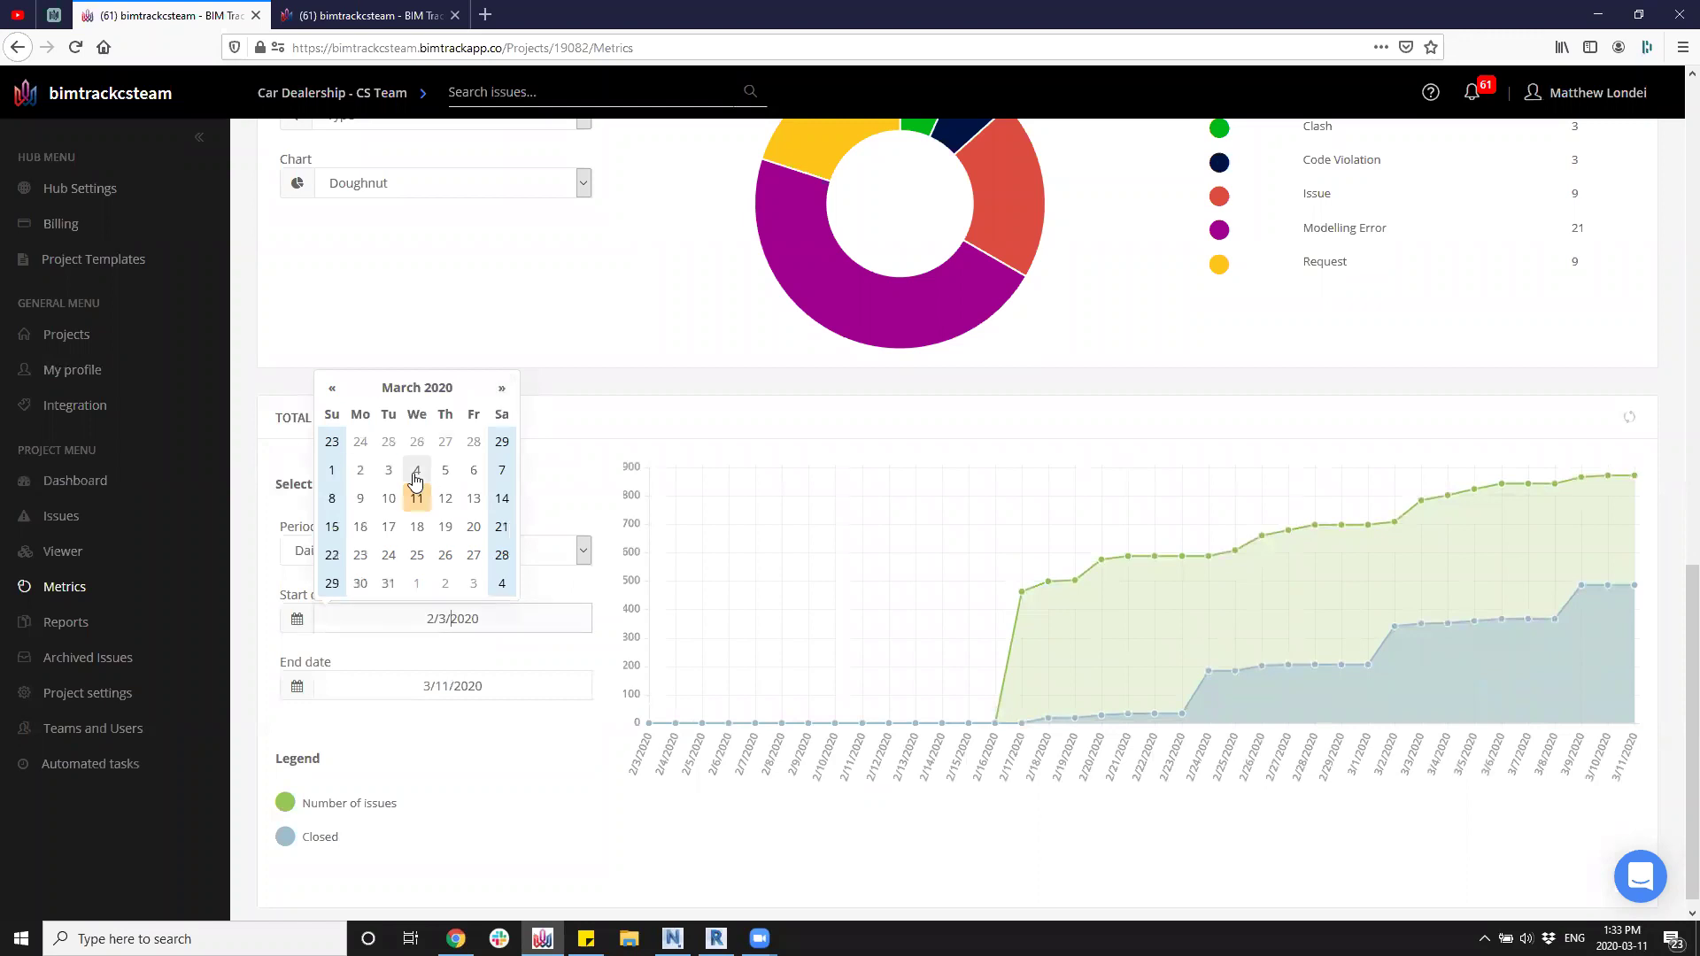
left_click(332, 471)
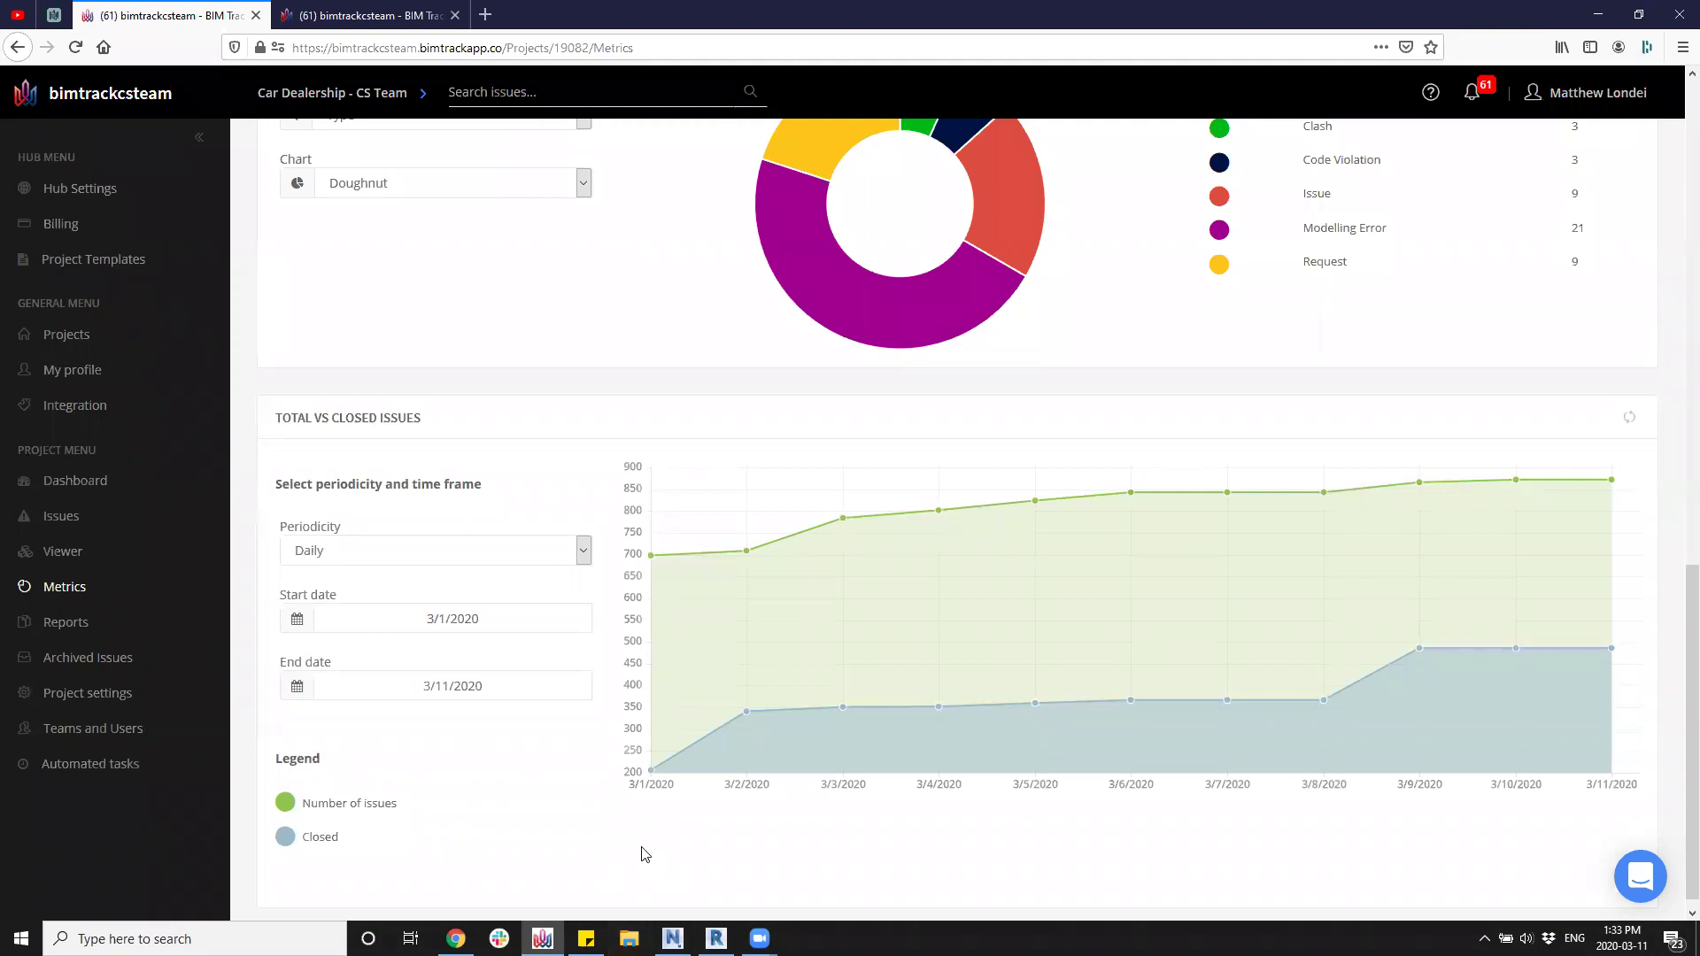
Open the project's report settings and apply the 17 Critical quick filter.
scroll(645, 854, "up", 7)
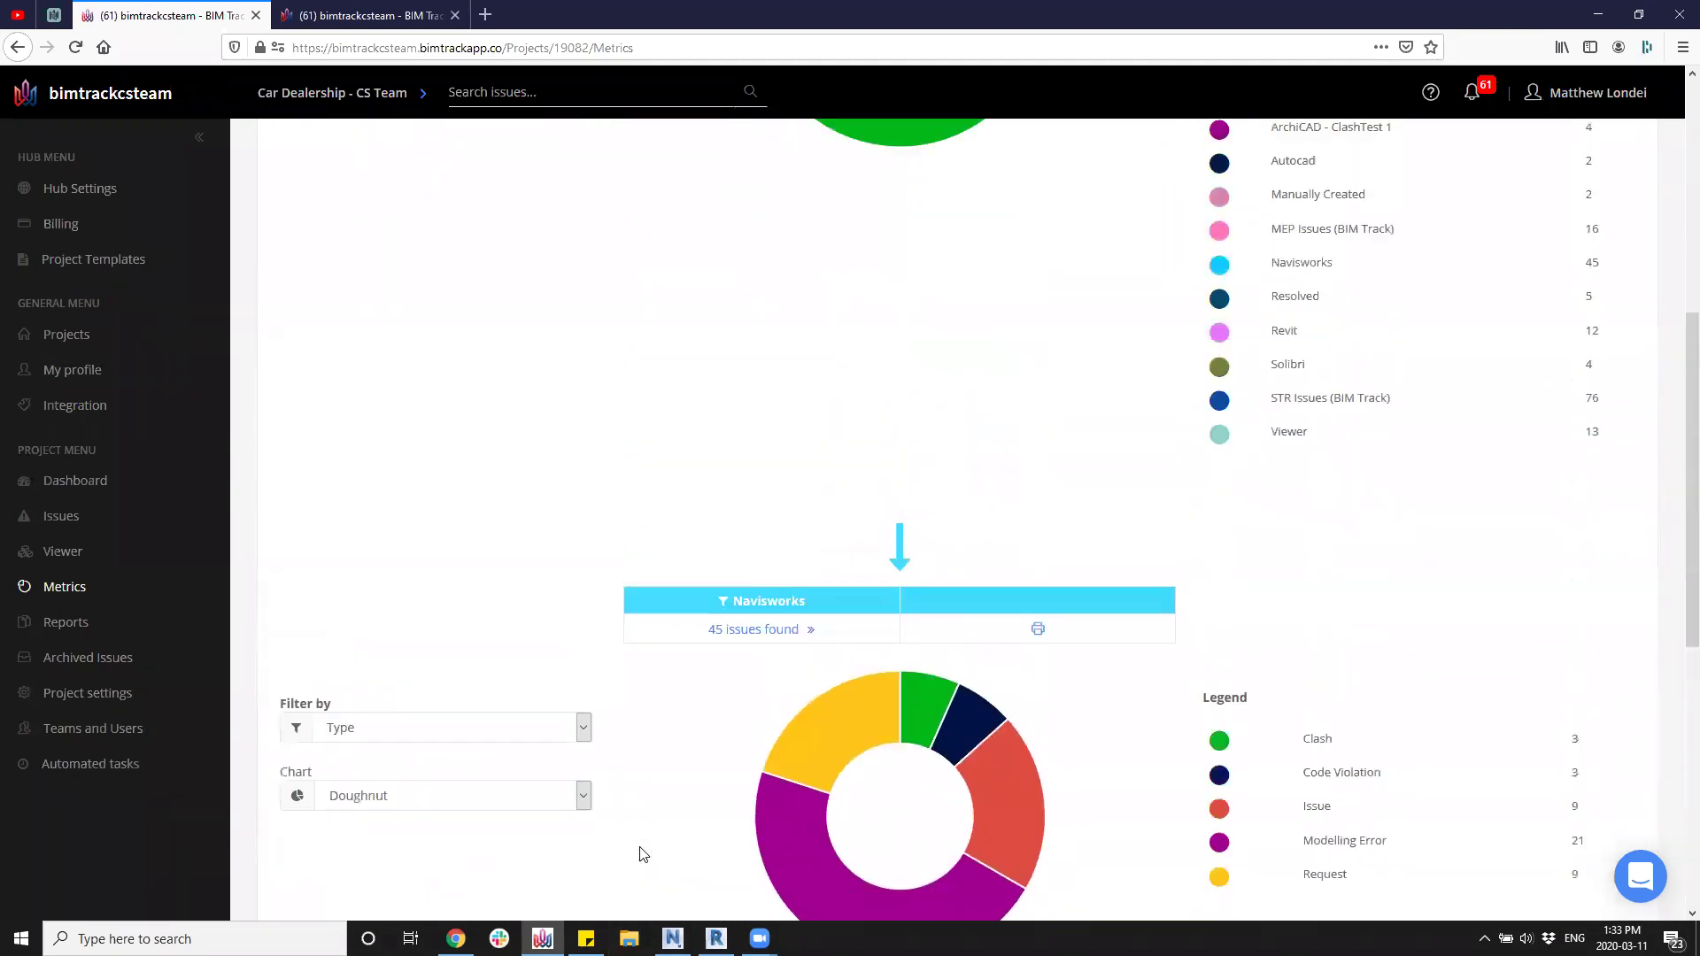
scroll(643, 855, "up", 6)
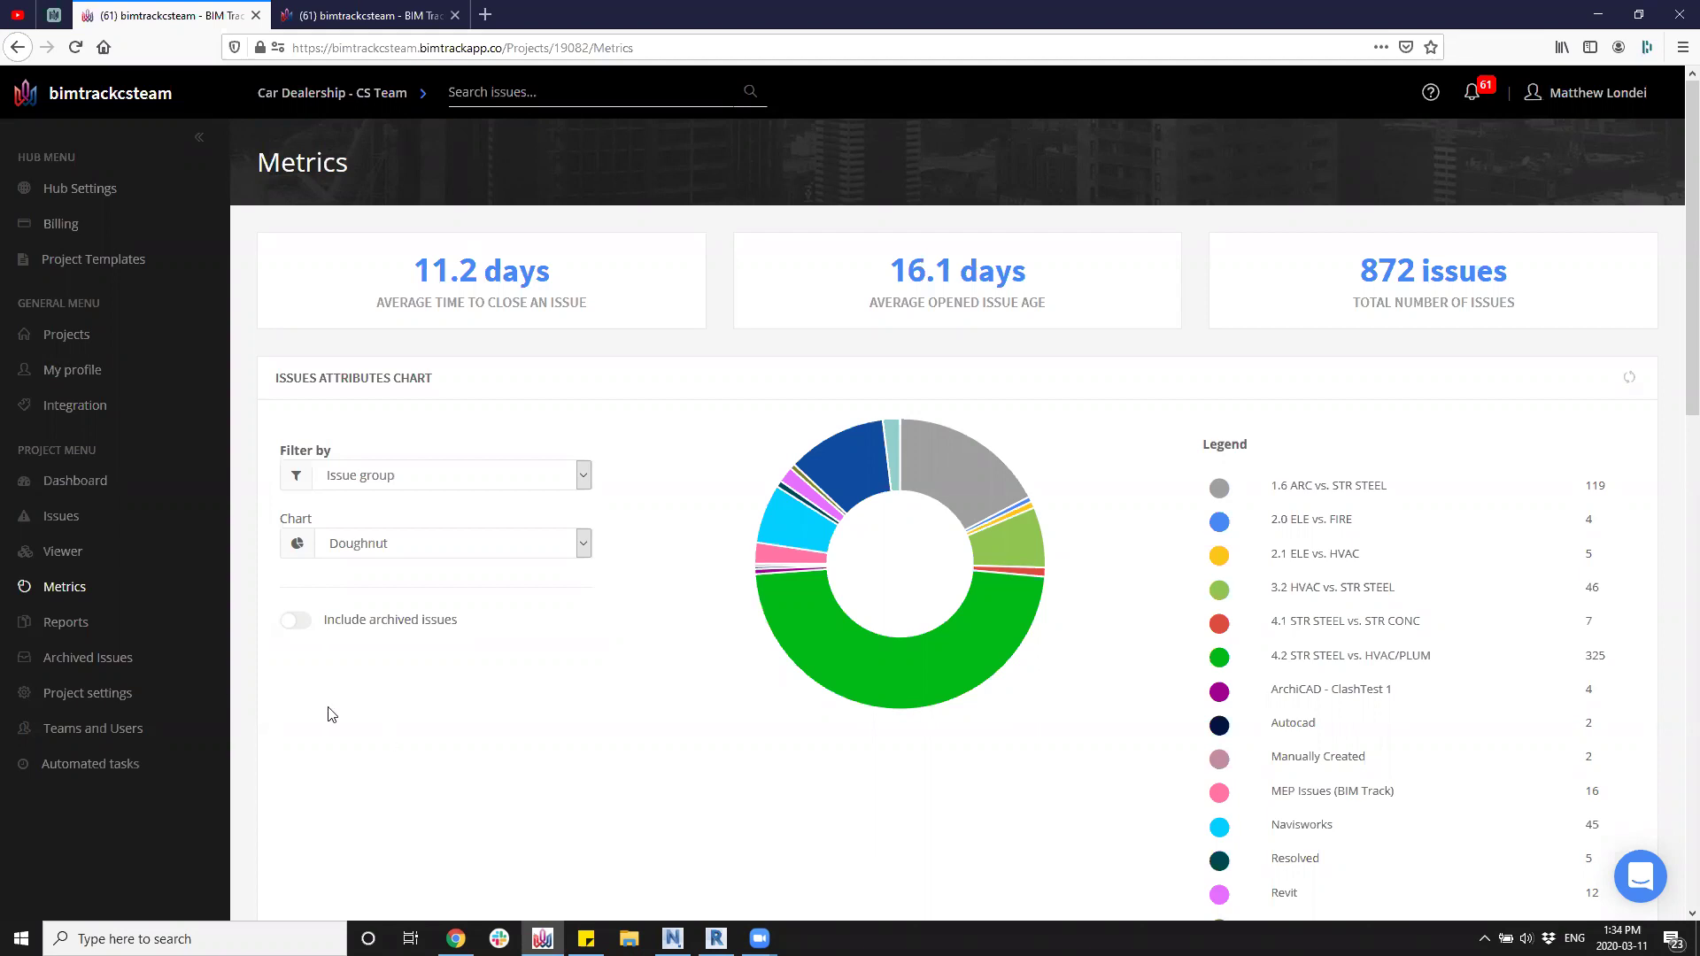
left_click(68, 623)
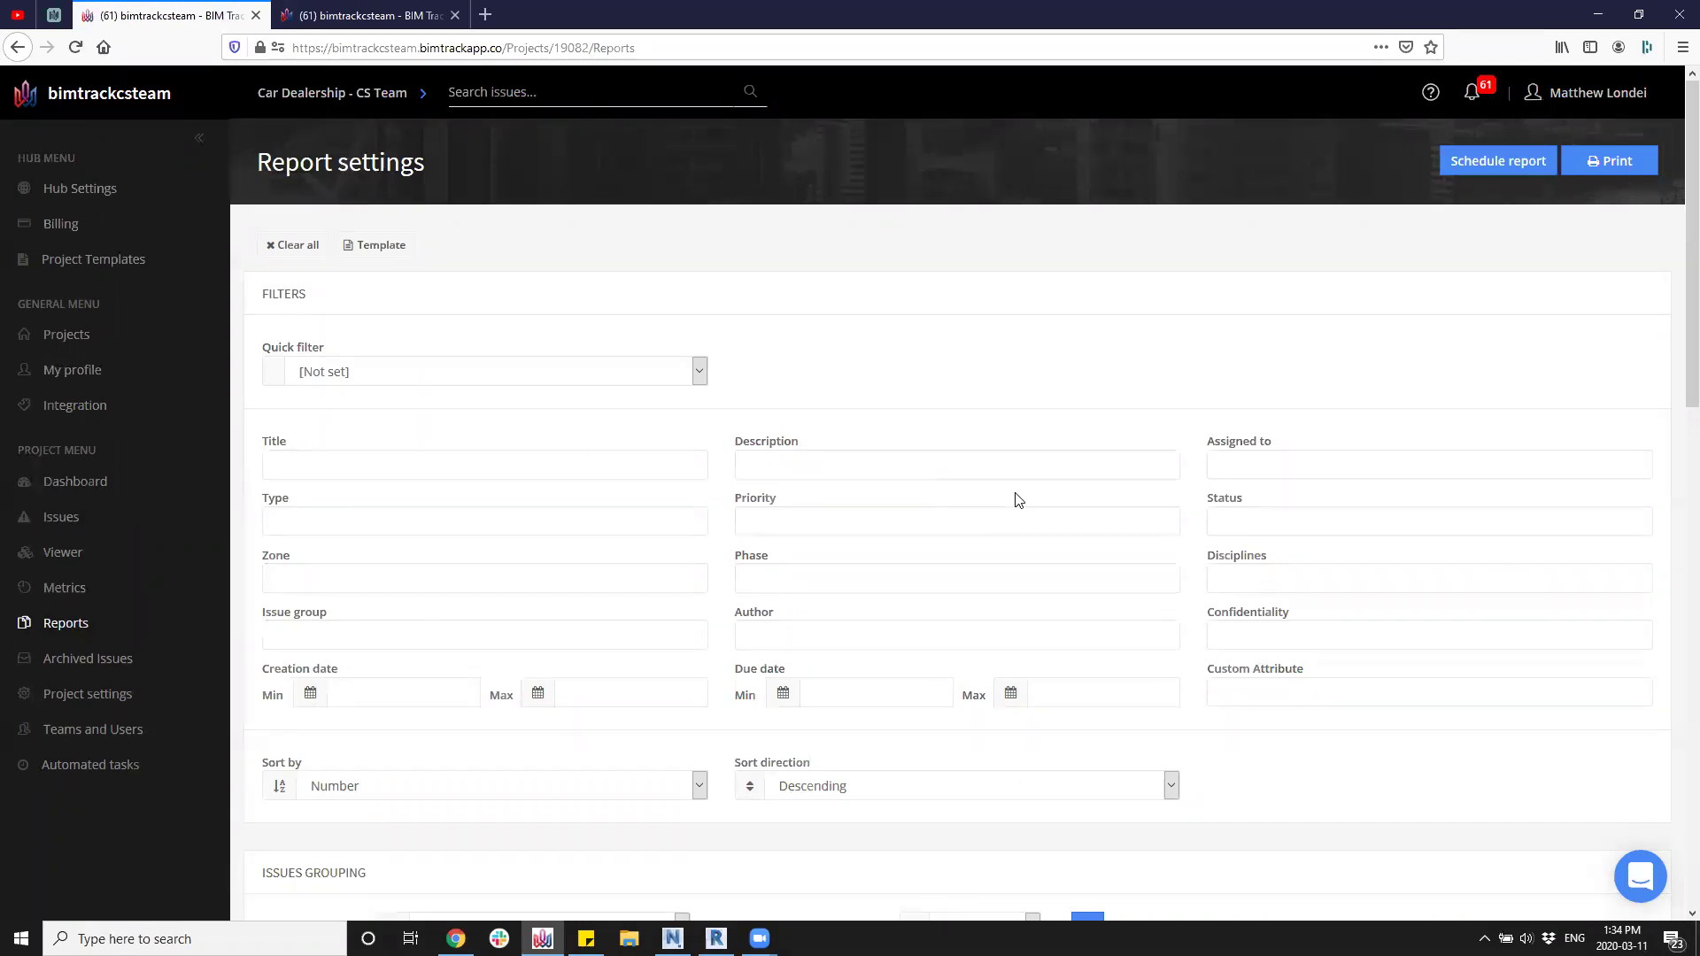
scroll(977, 311, "down", 1)
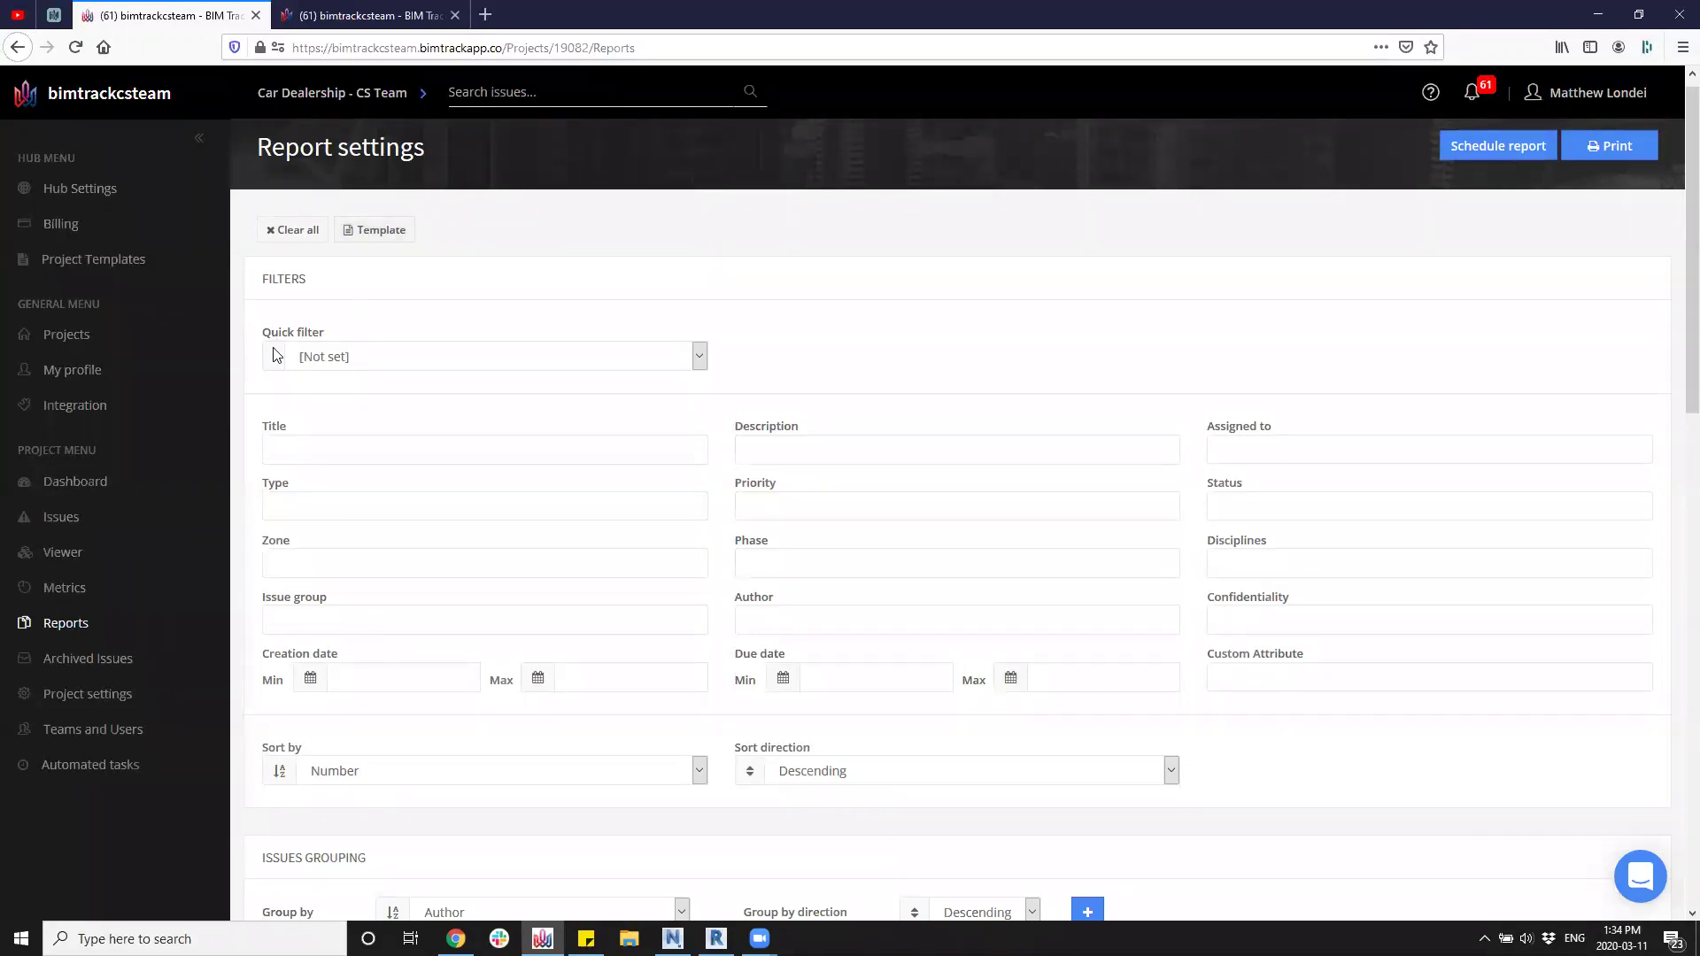
left_click(361, 358)
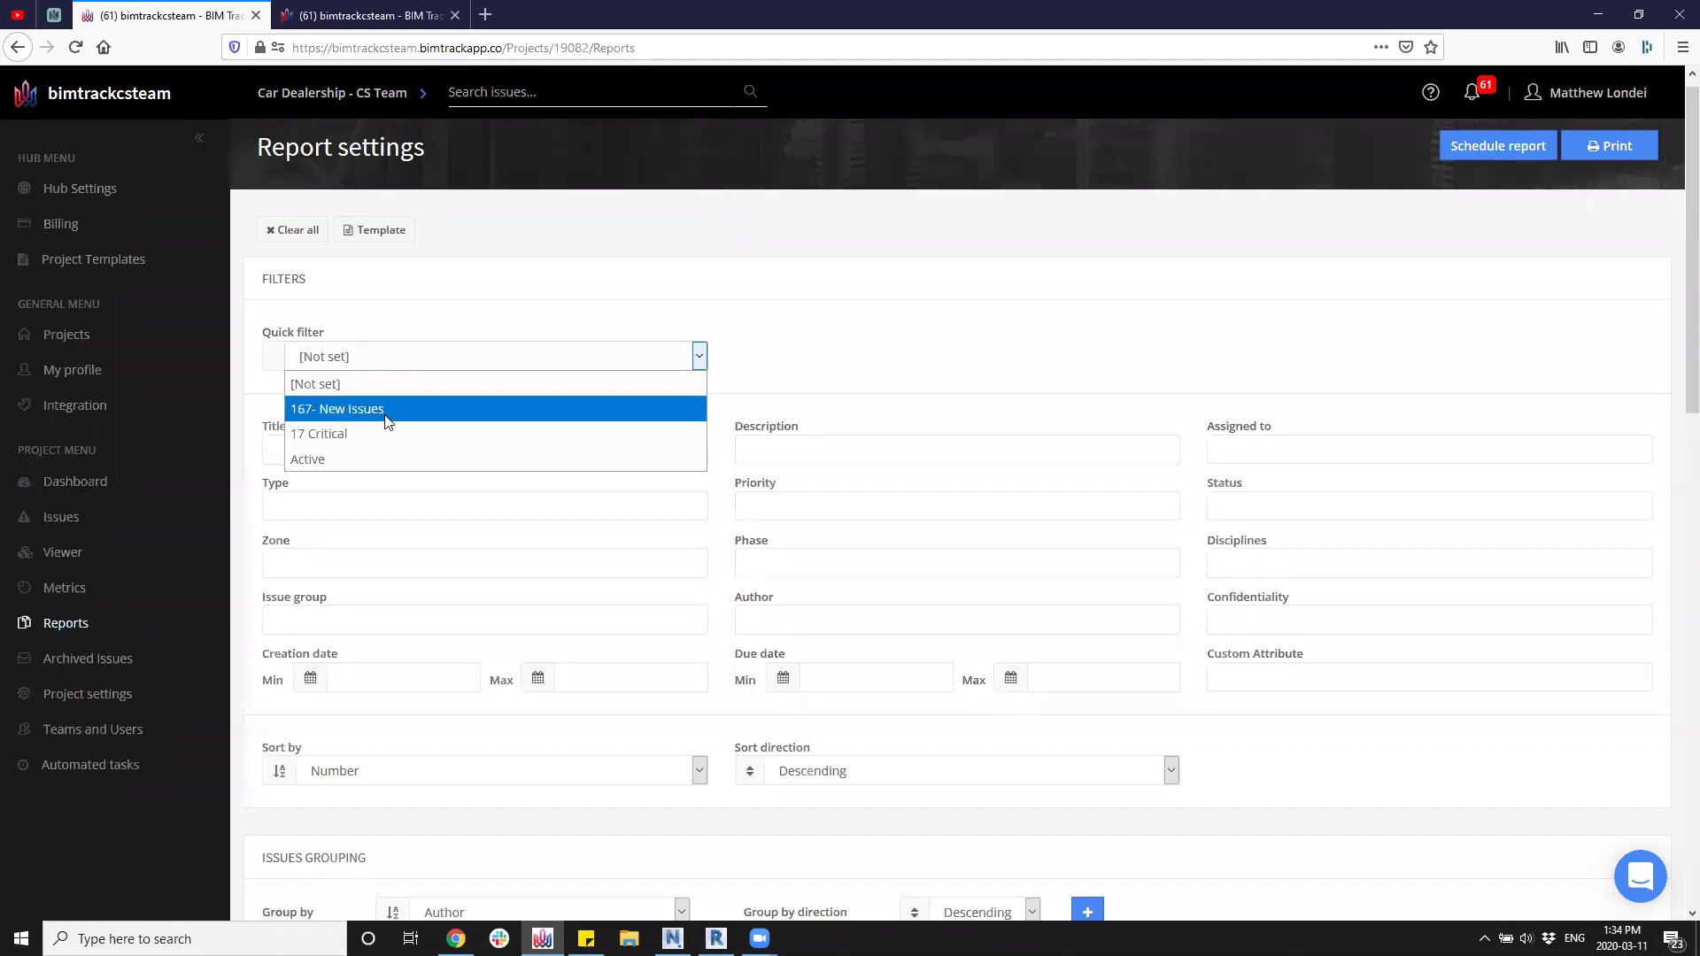
left_click(319, 436)
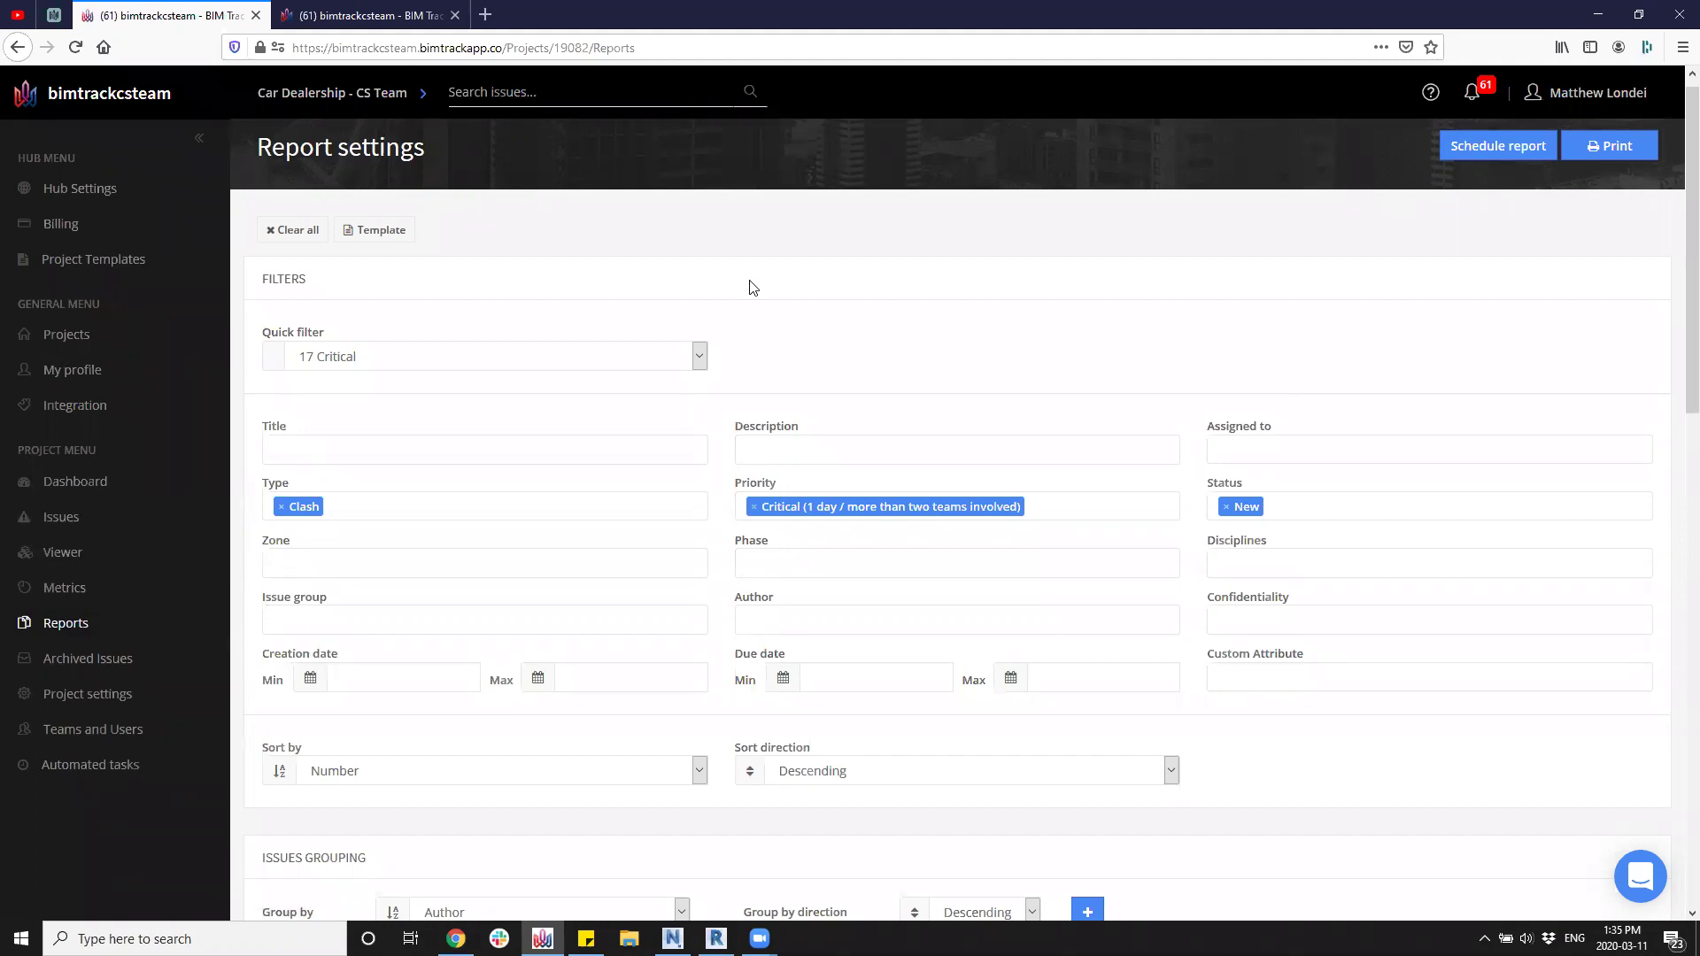
Close the second BIM Track browser tab and clear all filters from the report settings.
left_click(456, 15)
left_click(302, 240)
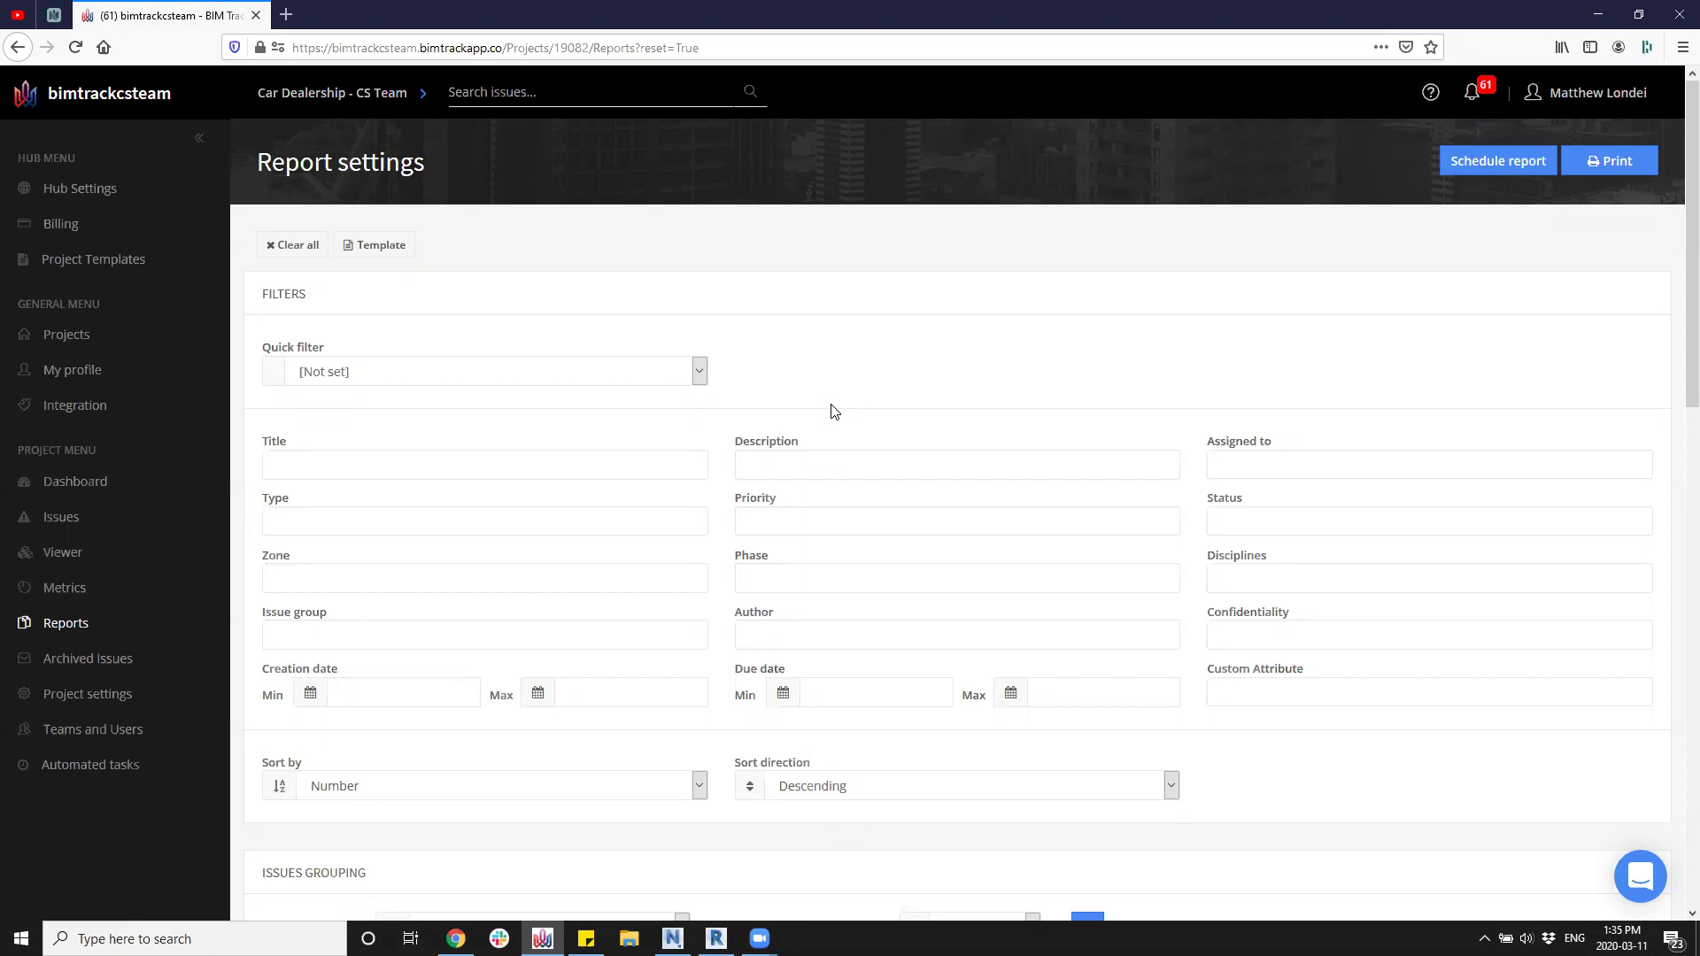
left_click(485, 455)
type("Coordination Mee")
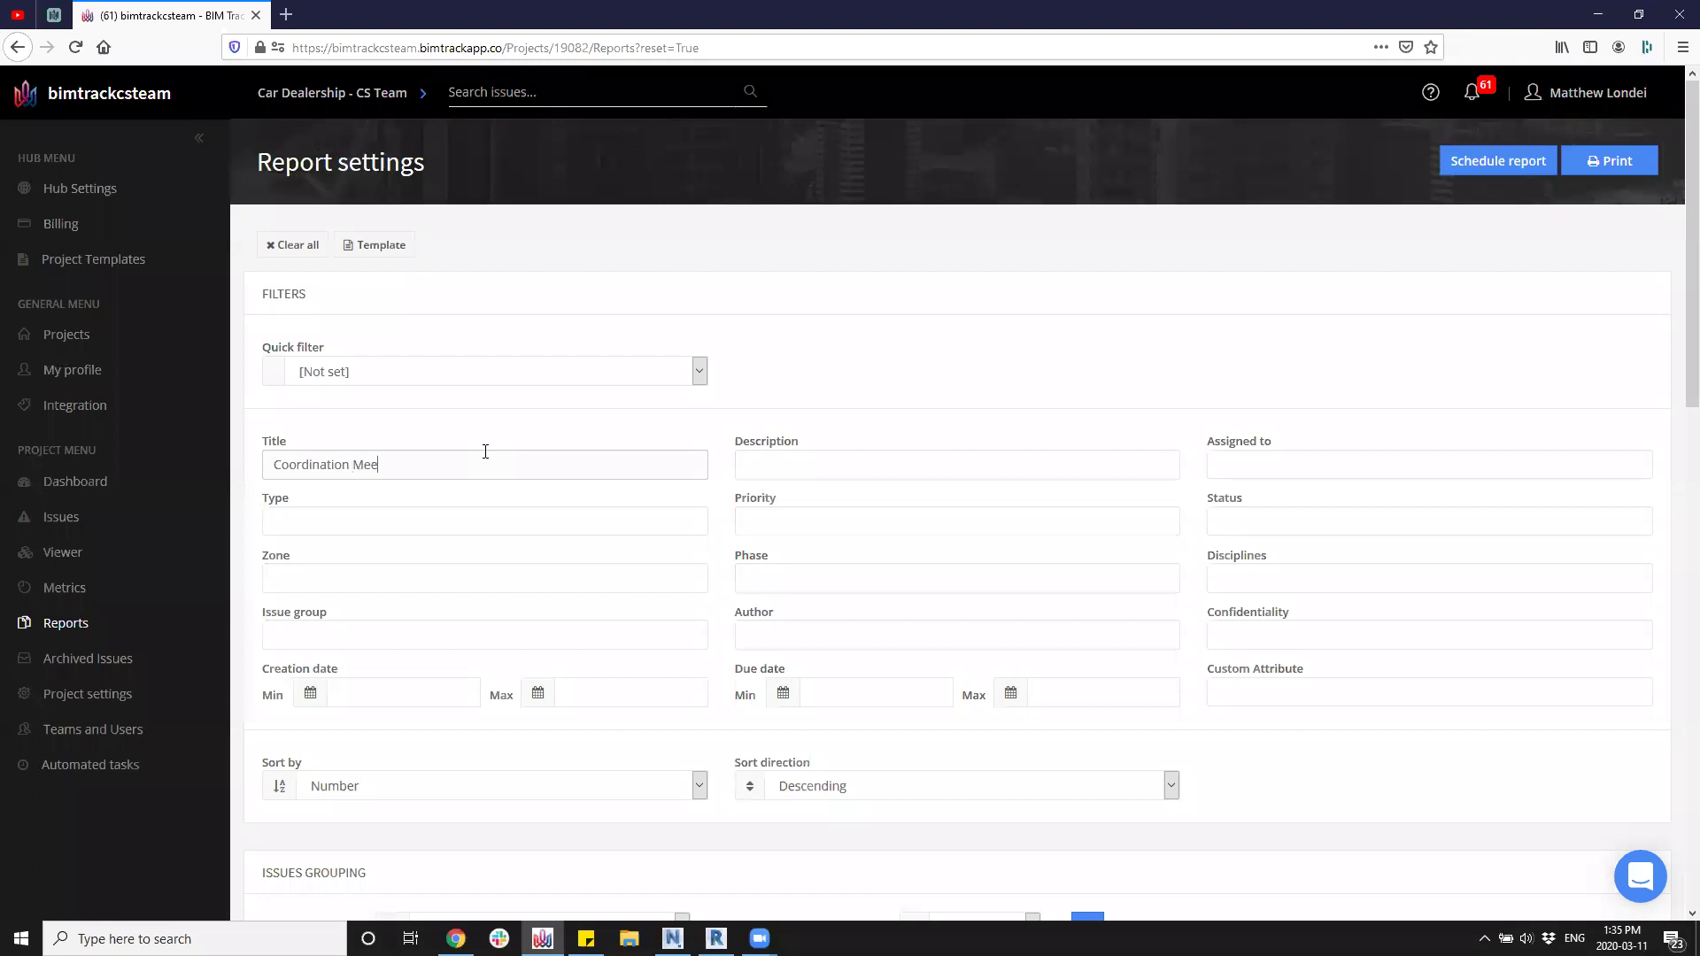
type("ting Report")
left_click_drag(486, 456, 132, 444)
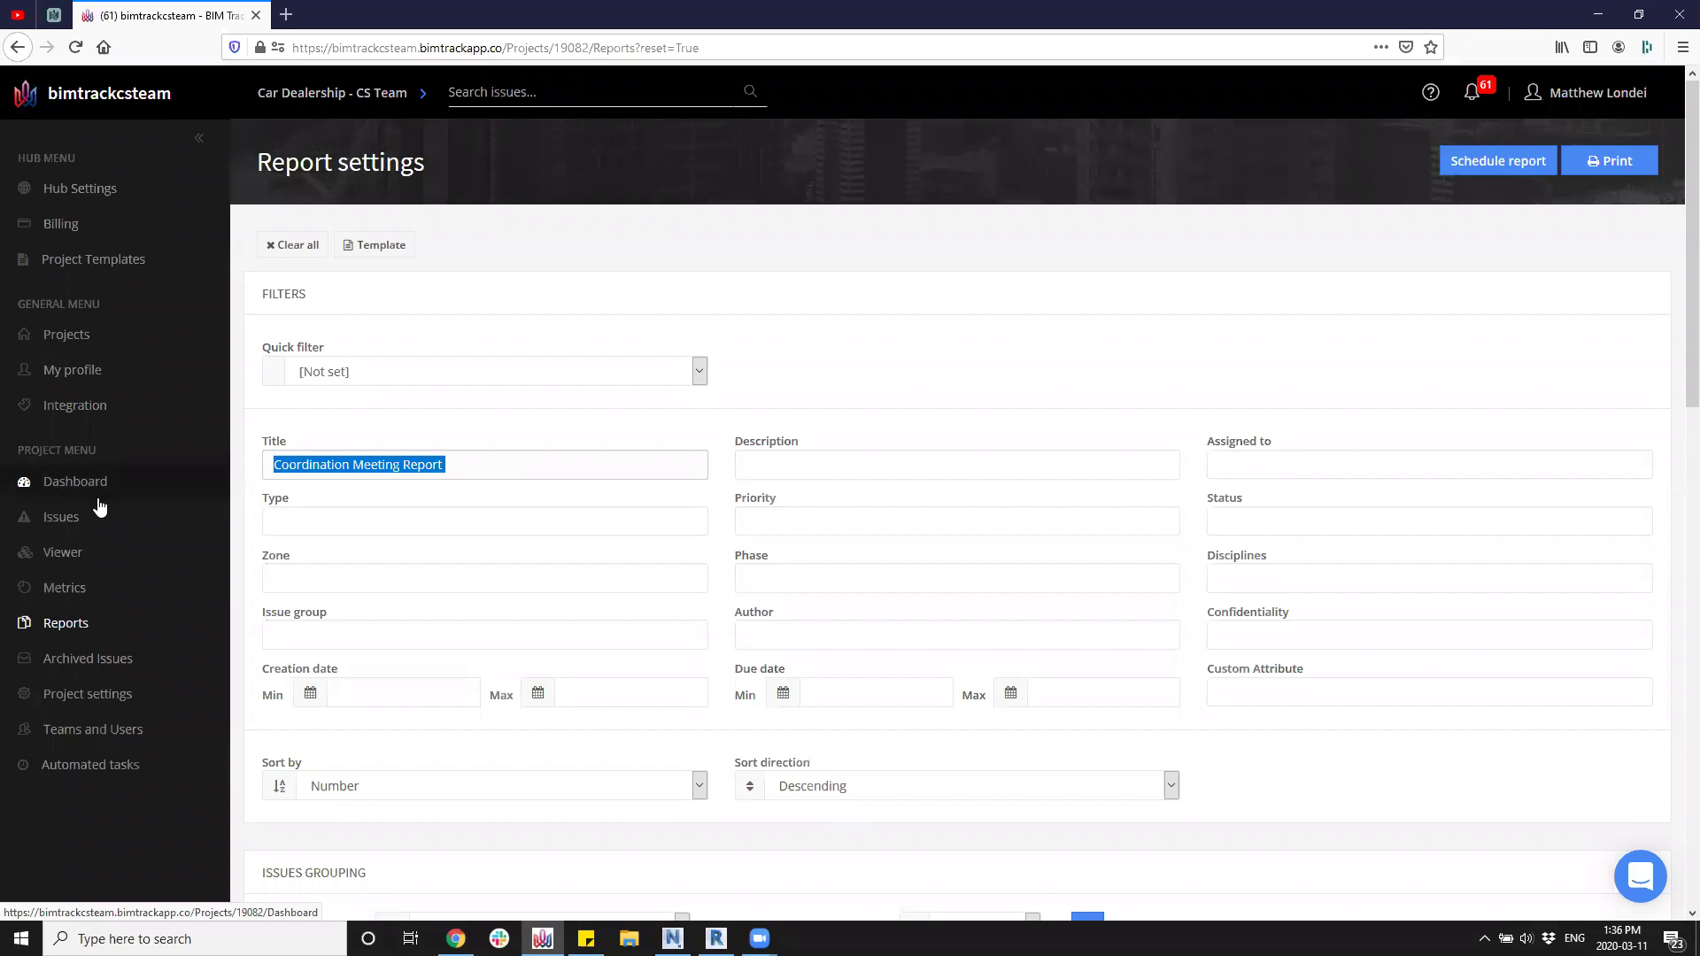
key("BackSpace")
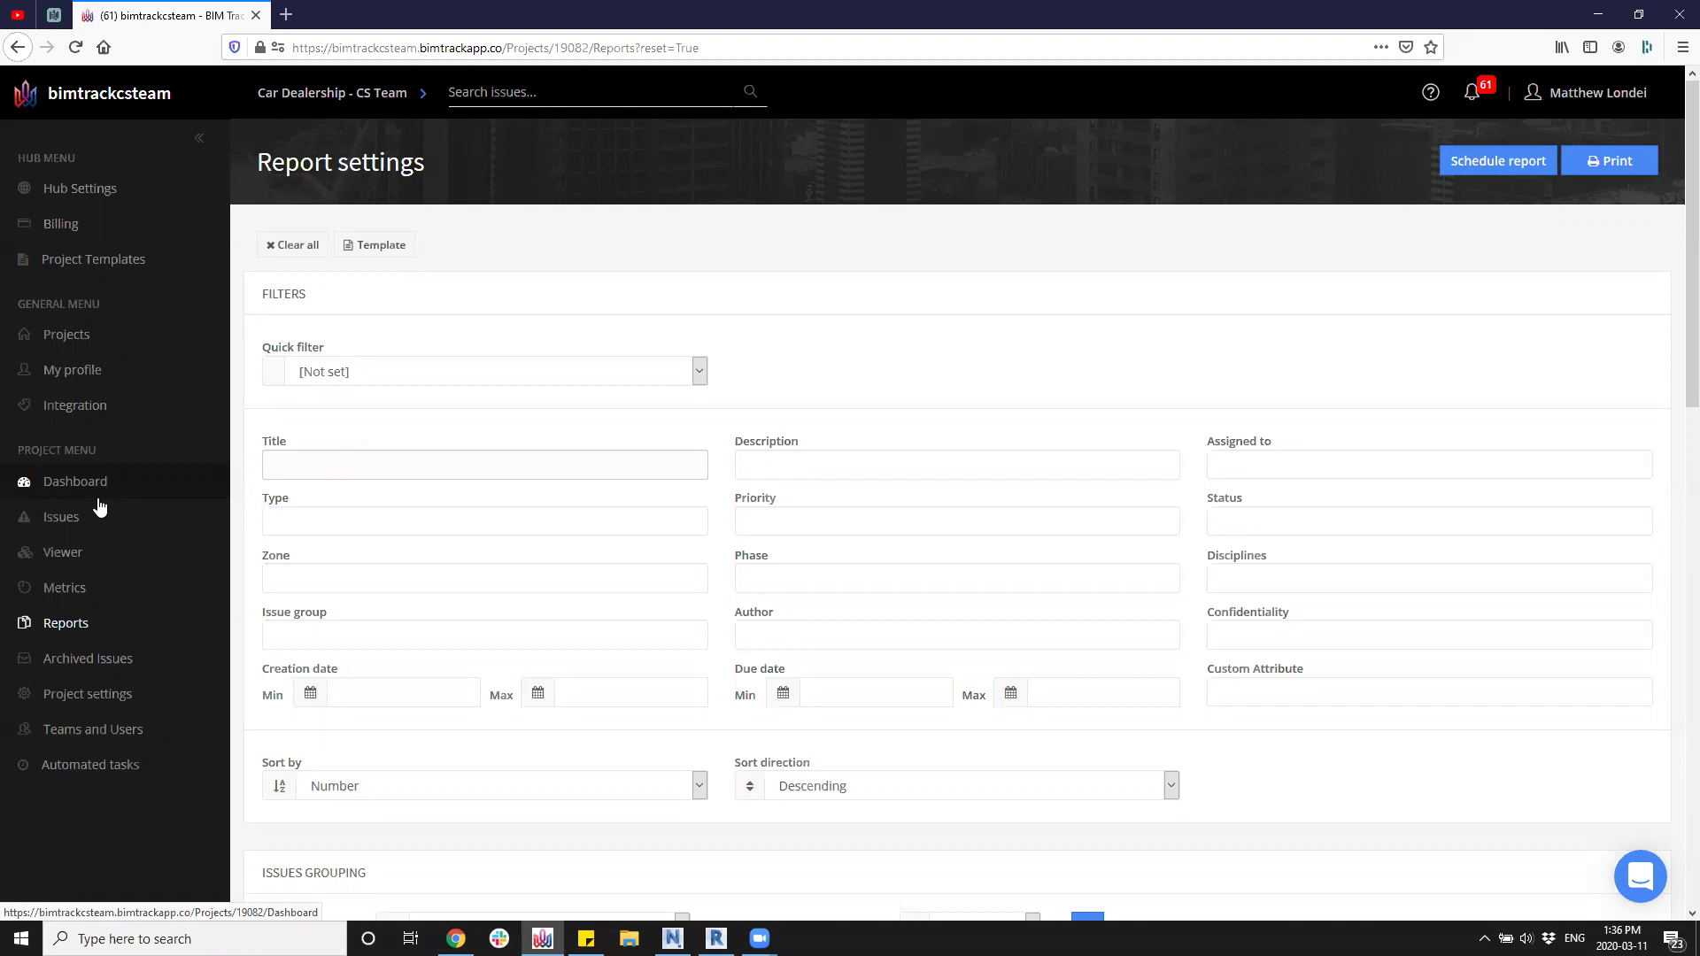
Try filtering the report's issues by Mezz in the title.
type("Mezz")
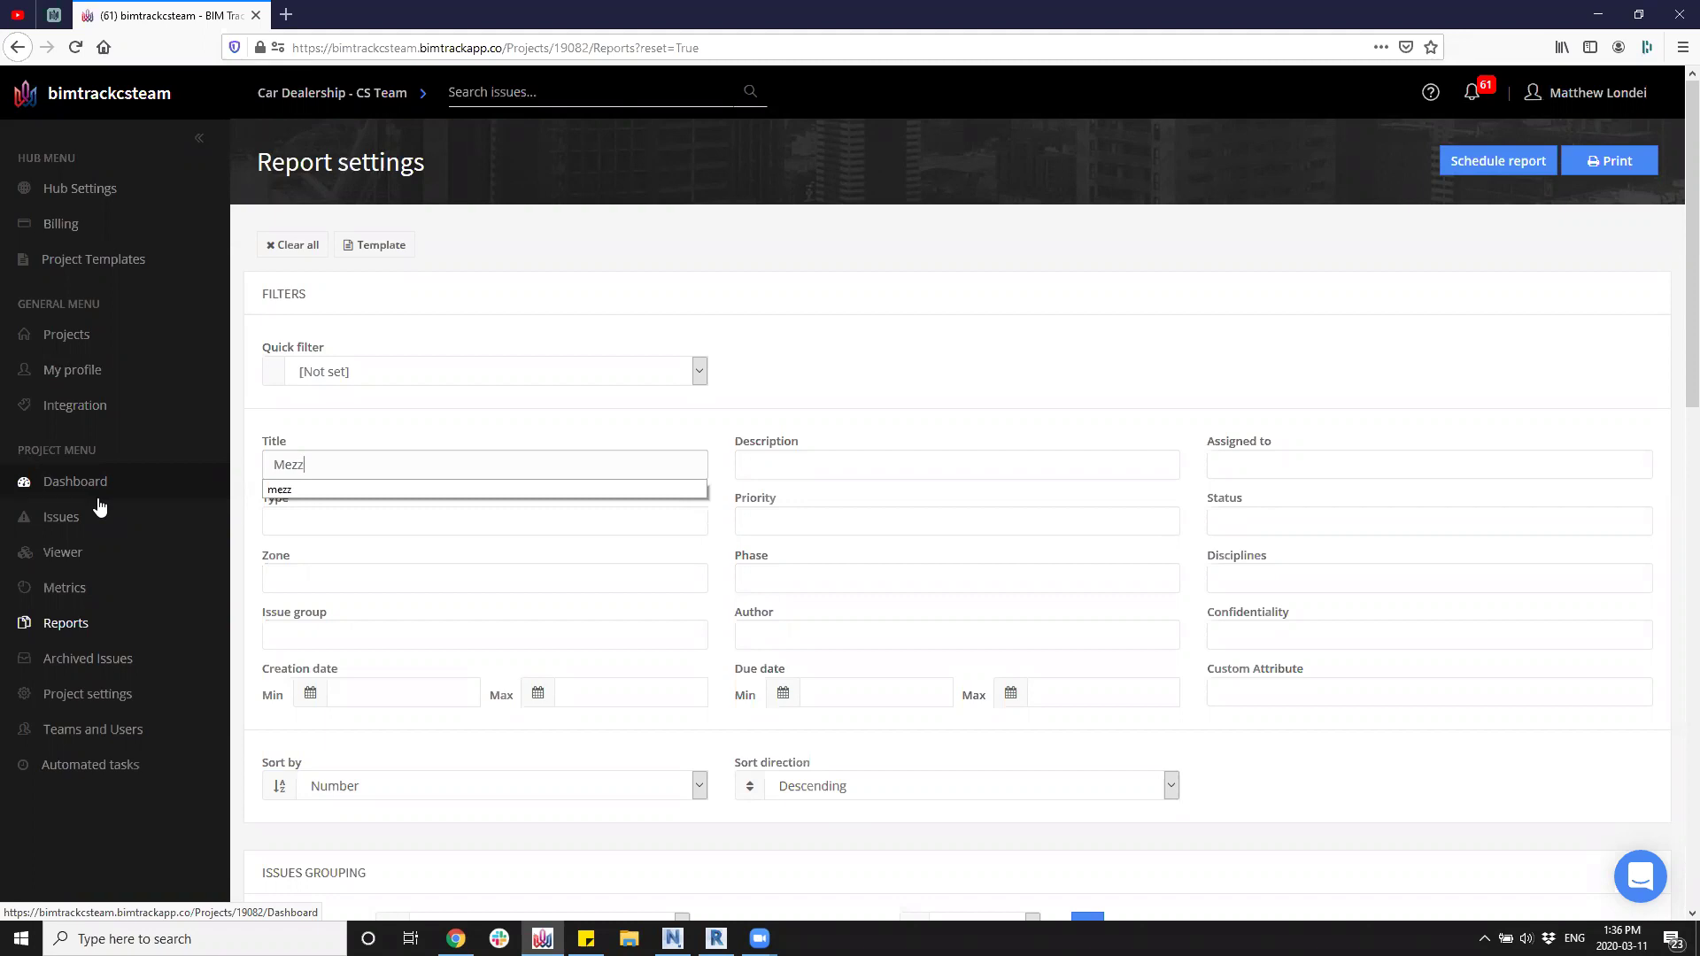
key("Down")
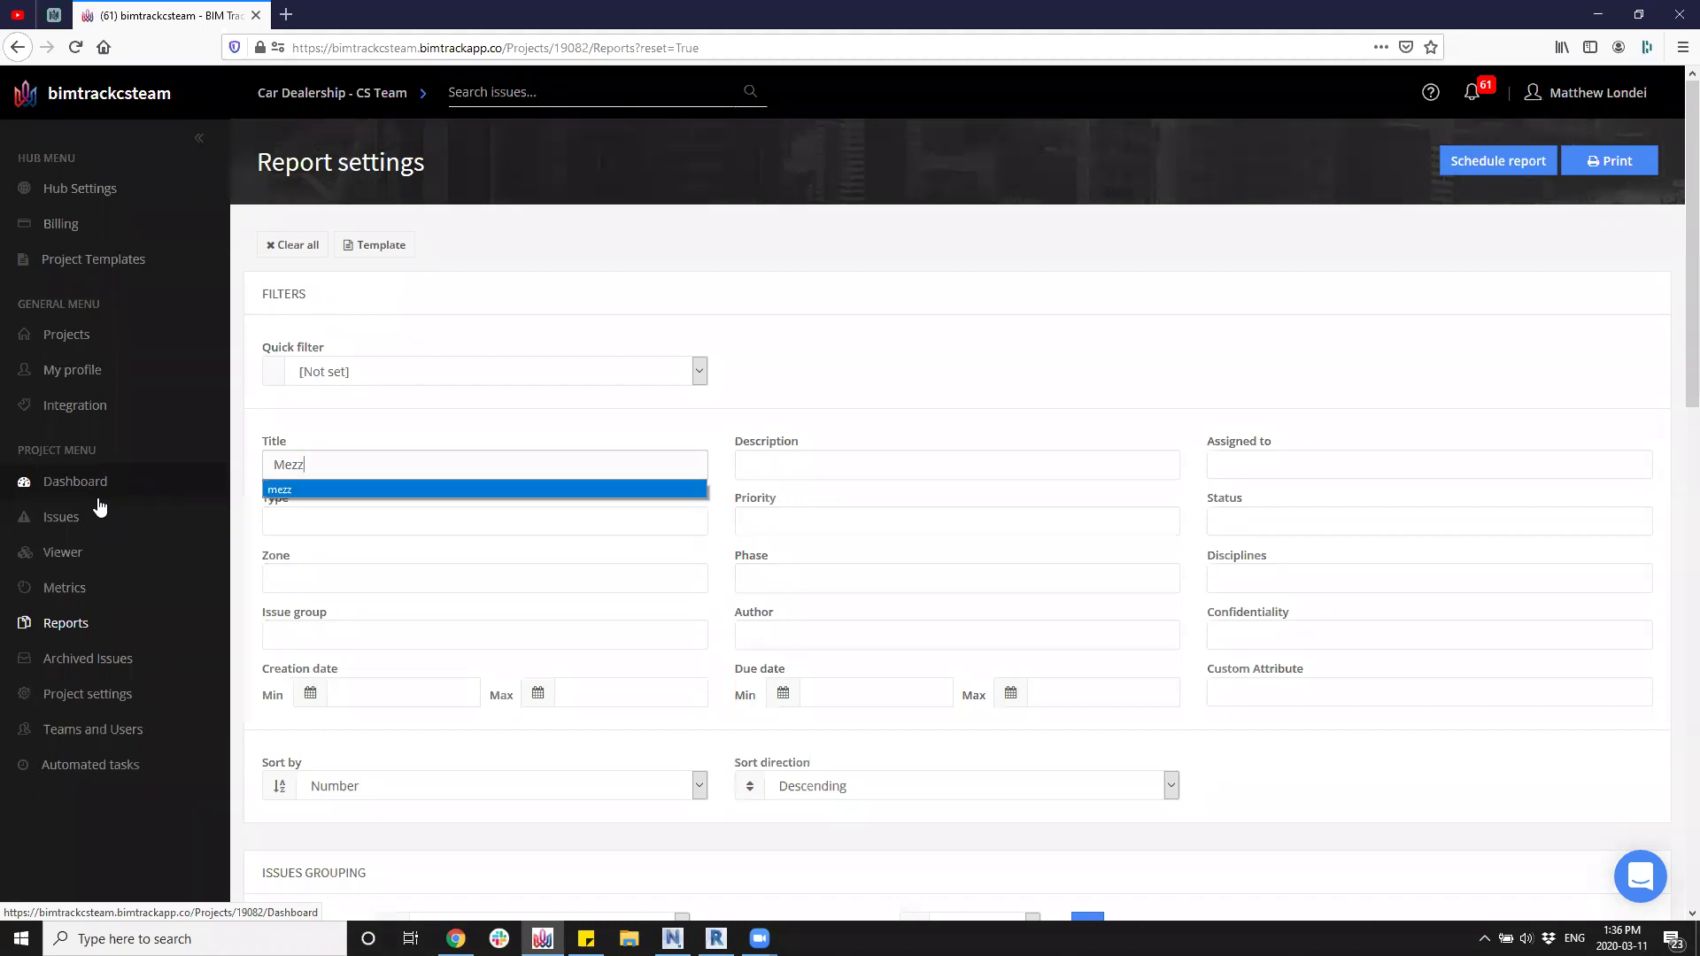
key("Return")
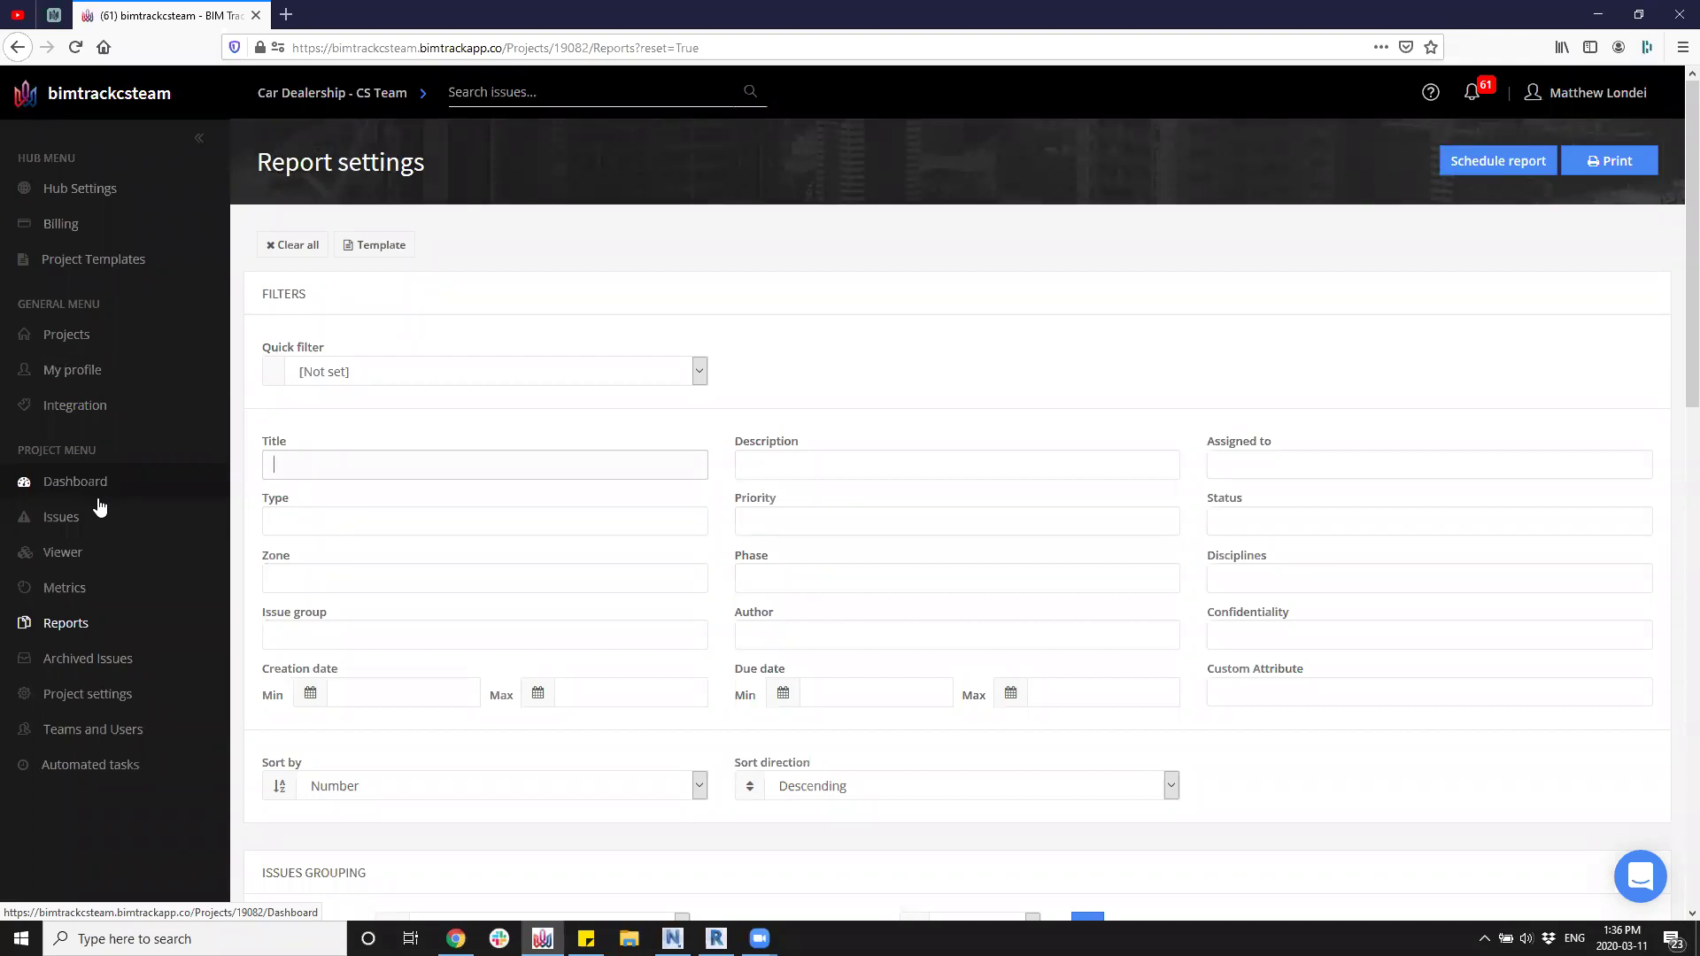
left_click(293, 444)
Try 2HR as the report's Description filter and clear it again.
left_click(873, 475)
type("2HR")
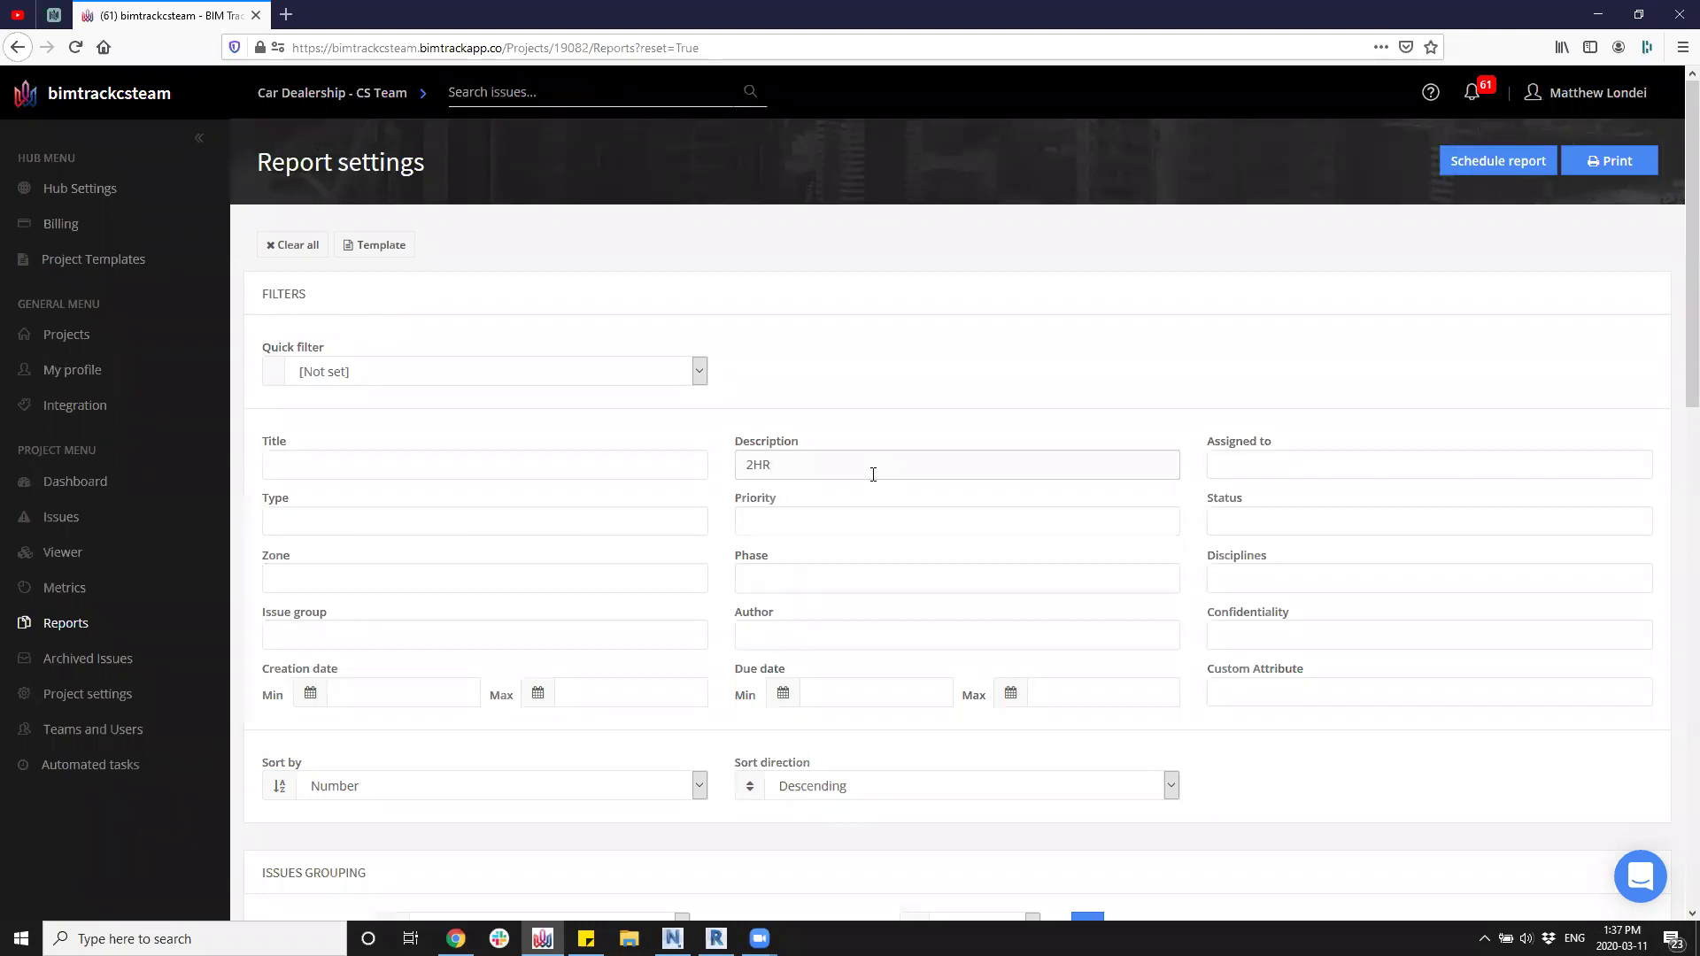
key("BackSpace")
key("BackSpace")
key("BackSpace")
left_click(843, 418)
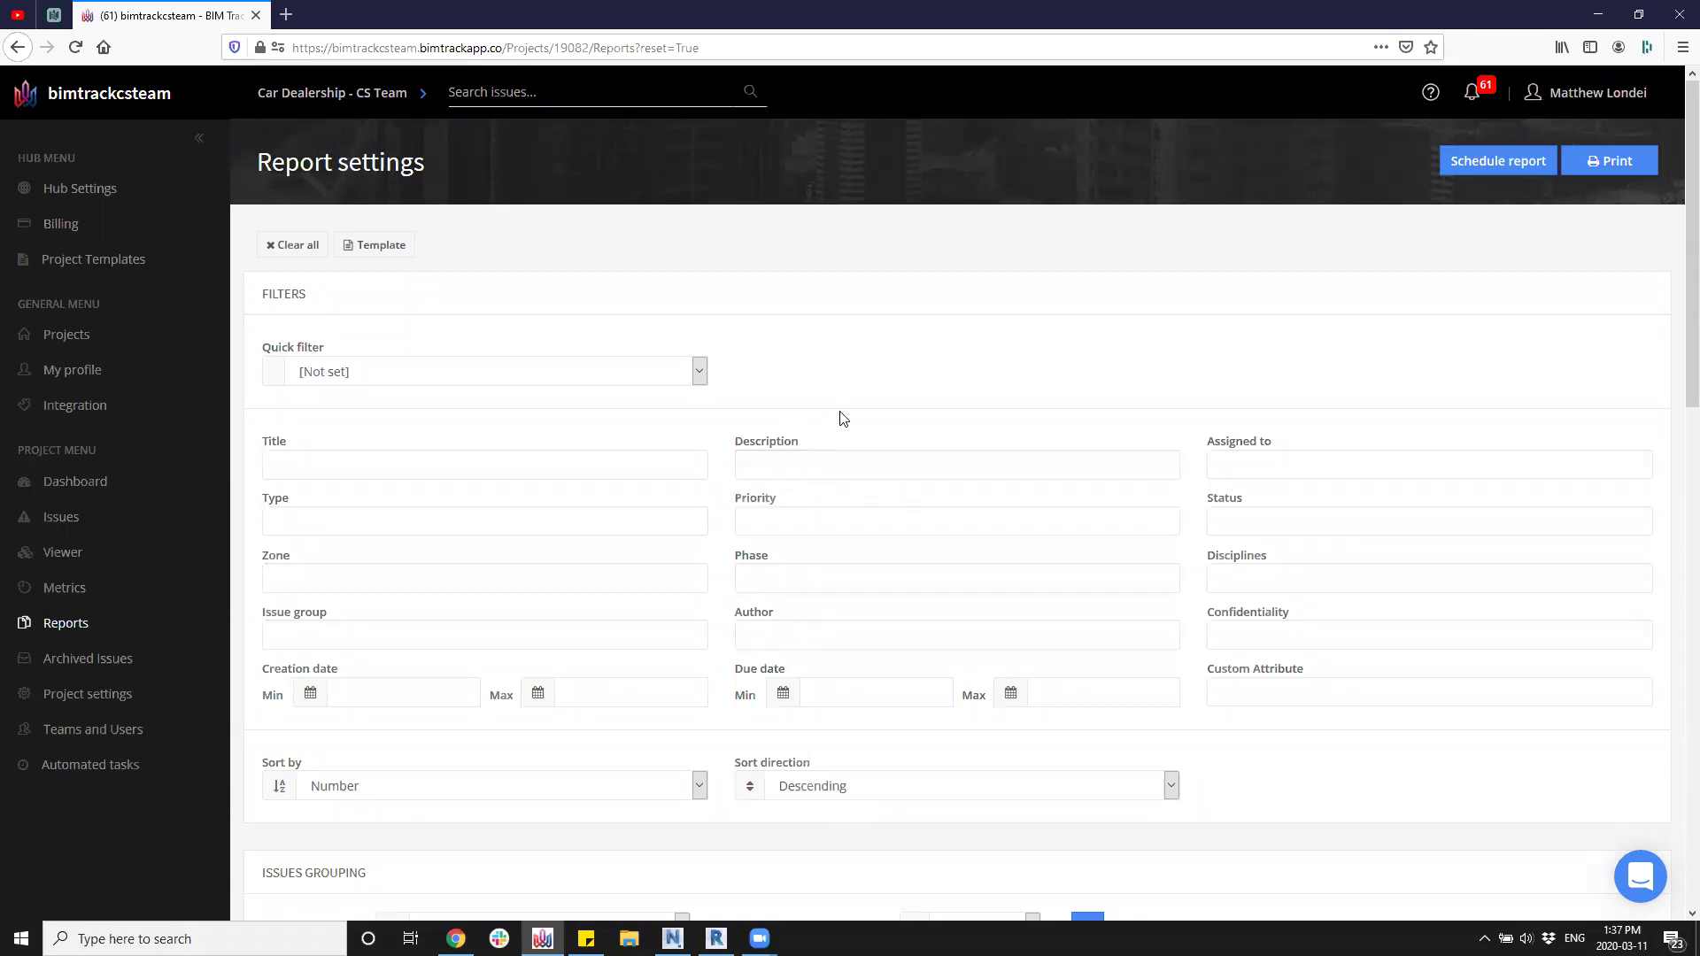
Look through the available assignees for the report's Assigned to filter without choosing one.
left_click(1344, 468)
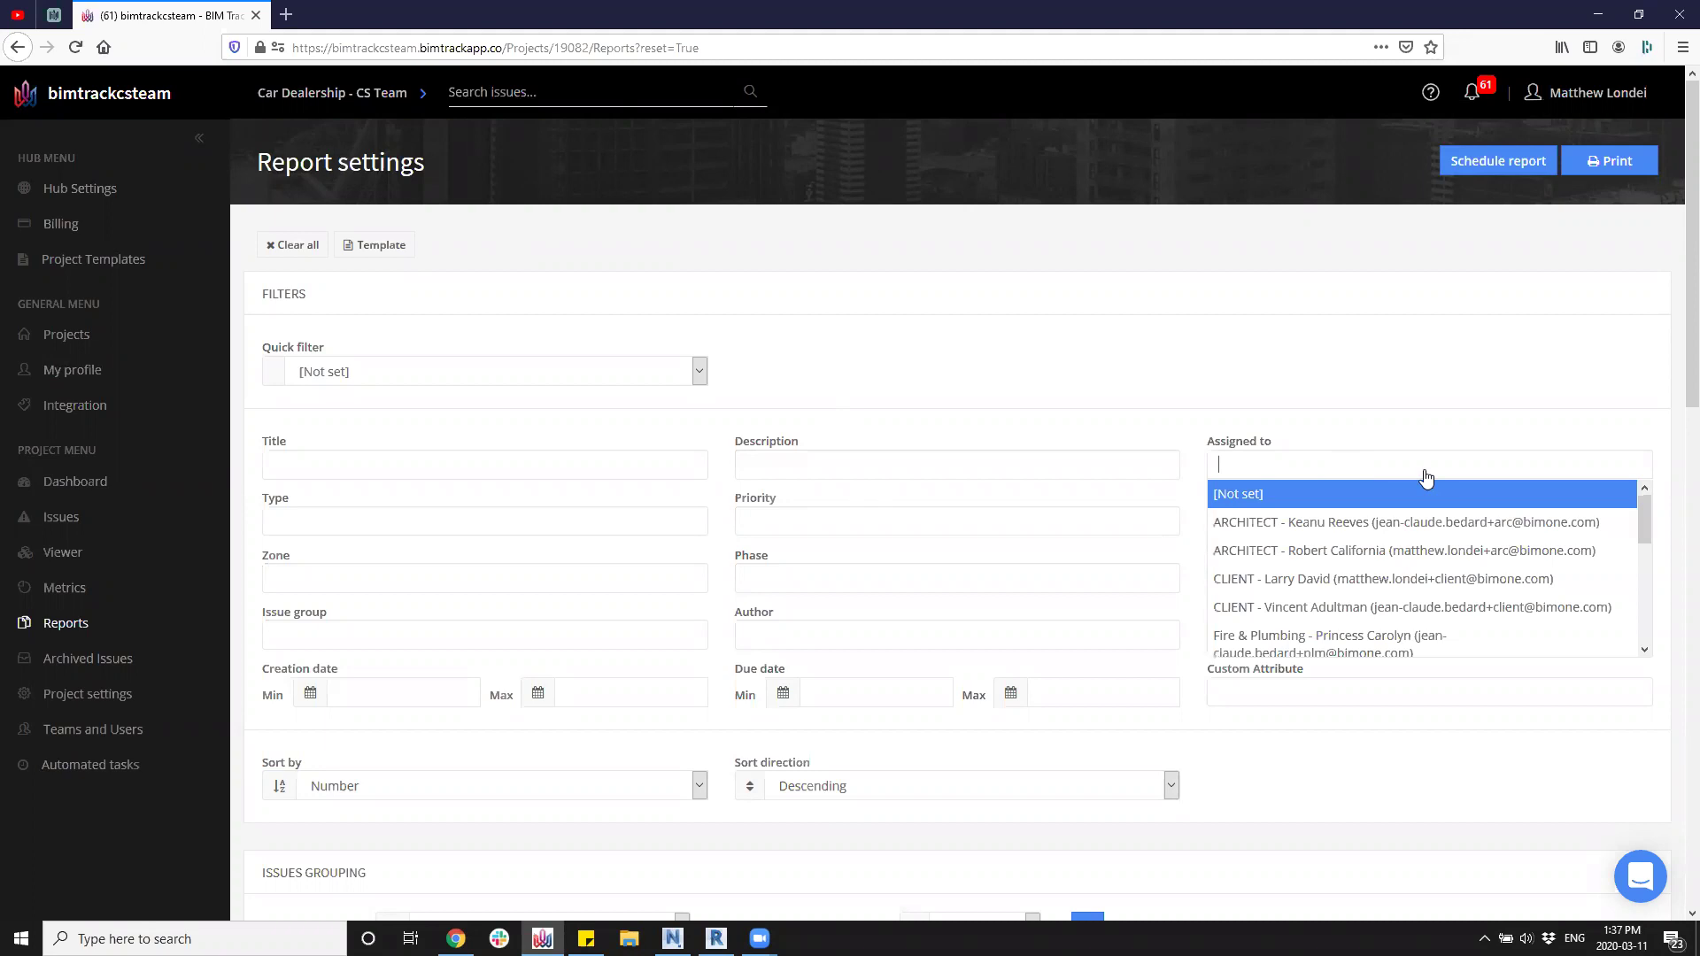
left_click_drag(1647, 508, 1619, 461)
left_click(1451, 360)
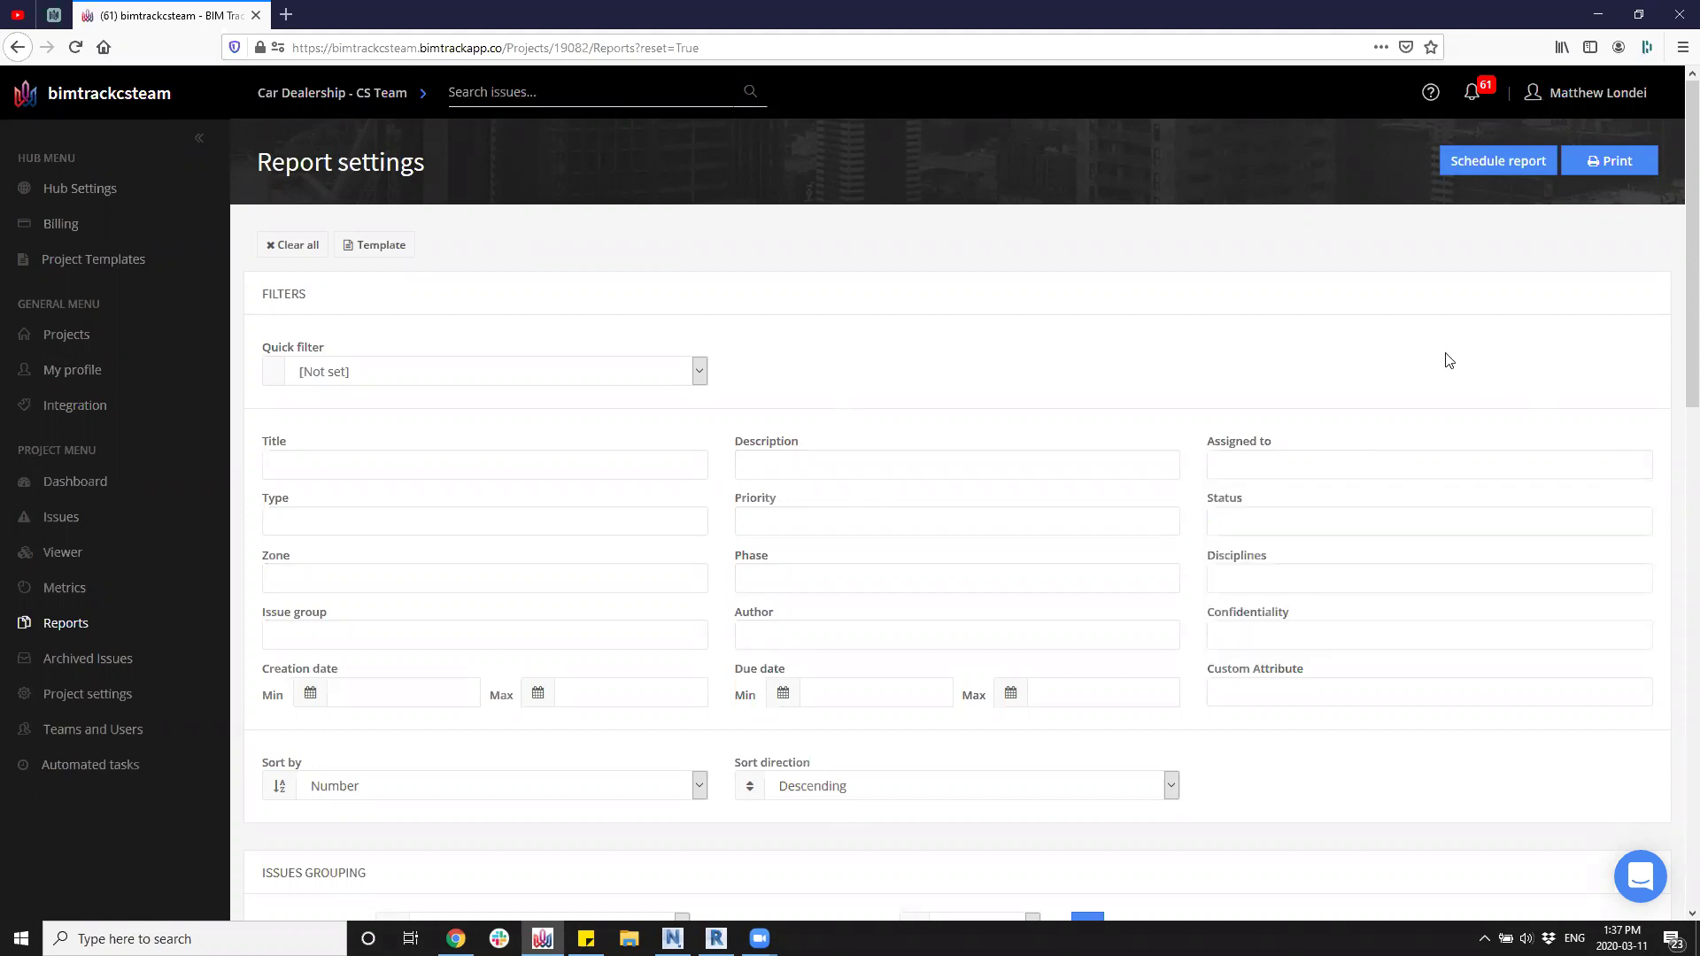
Filter the report by the issue types Clash and Modelling Error.
left_click(622, 512)
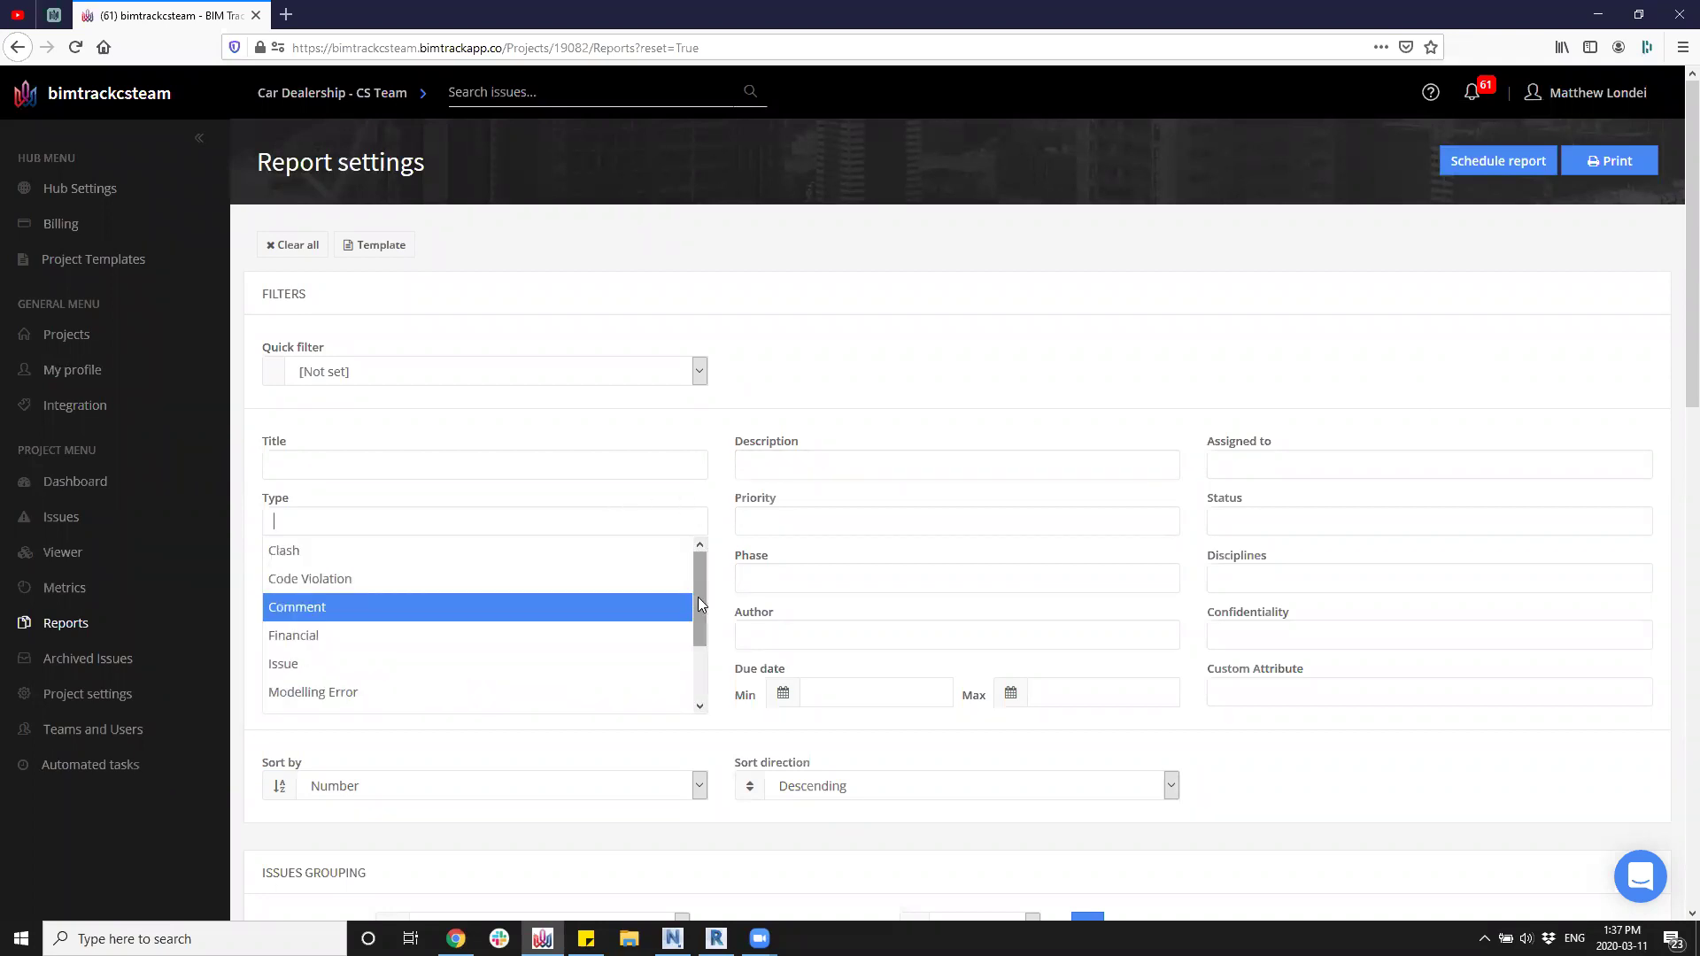
left_click(363, 551)
left_click(375, 524)
left_click(341, 684)
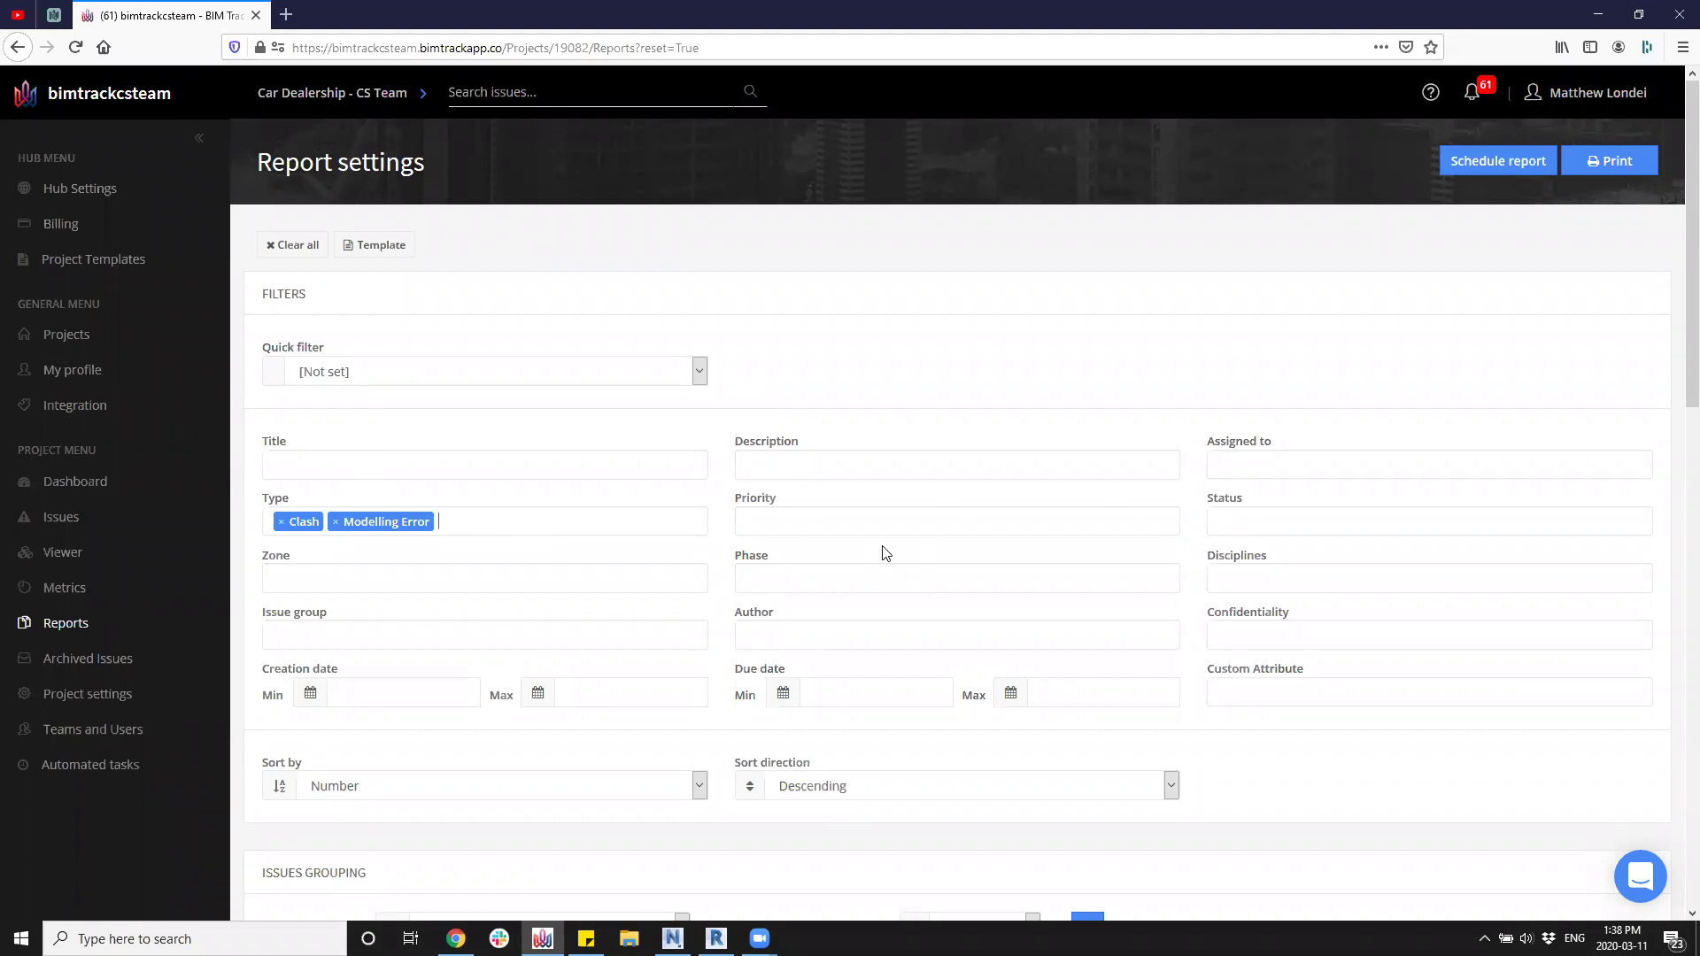
Filter the report by the Medium (4-5 days), High (2-3 days / two teams involved) and Critical (1 day / more than two teams involved) priorities.
left_click(883, 523)
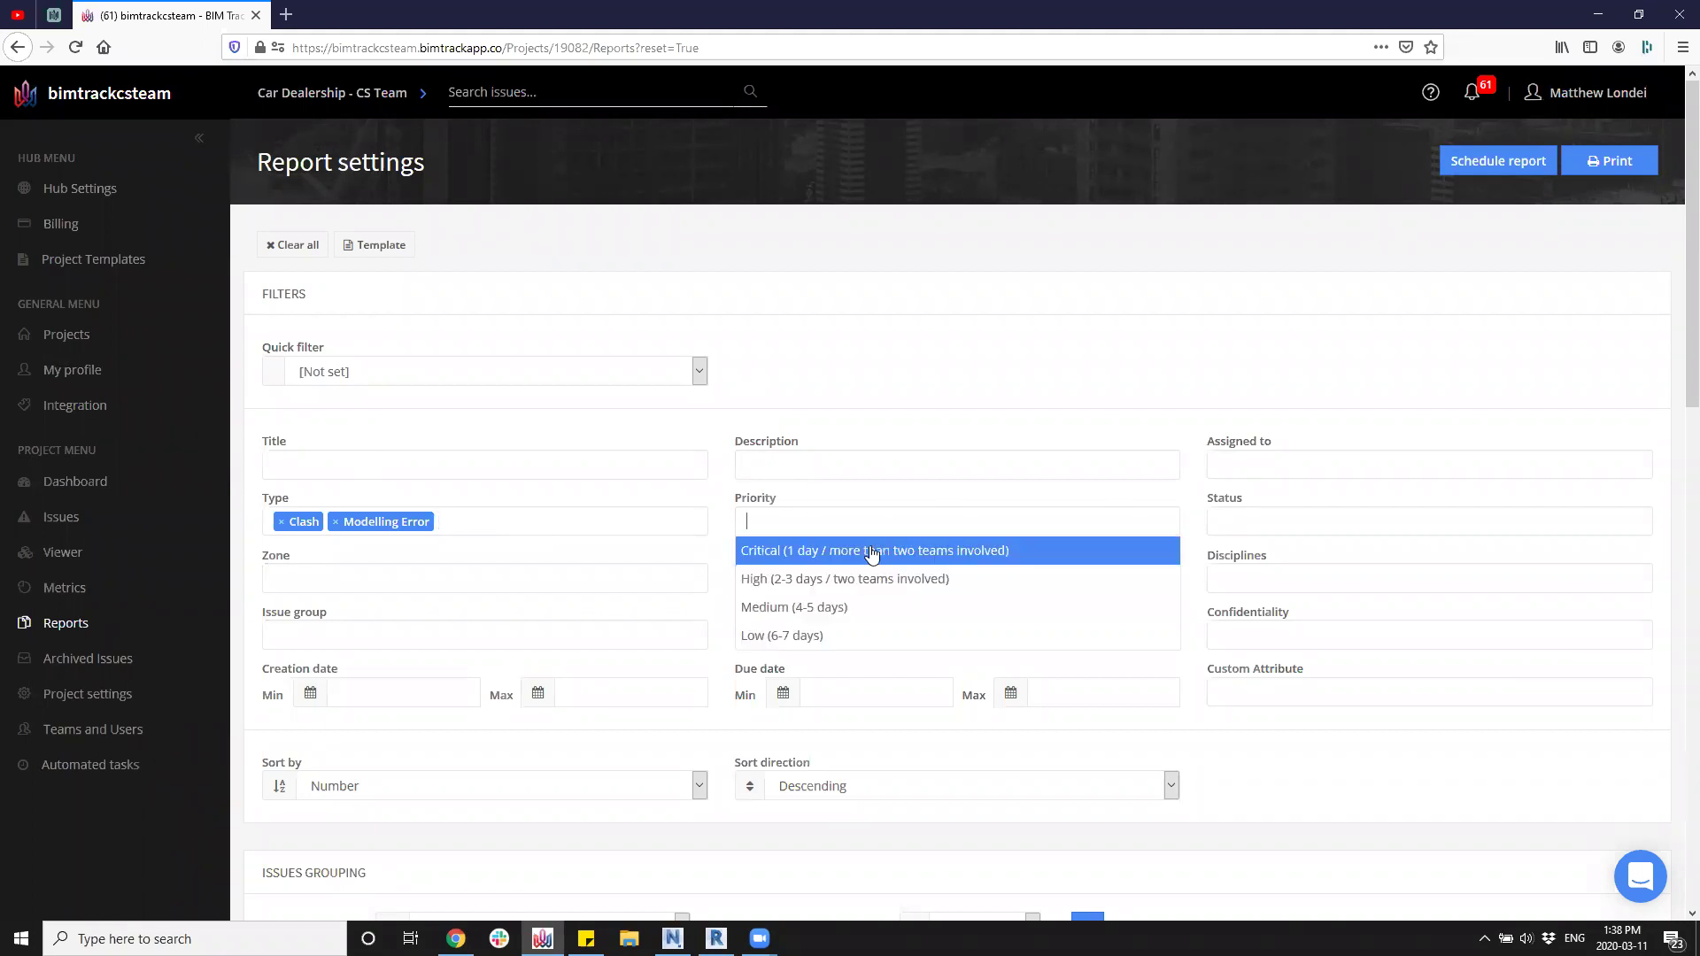
left_click(835, 607)
left_click(900, 526)
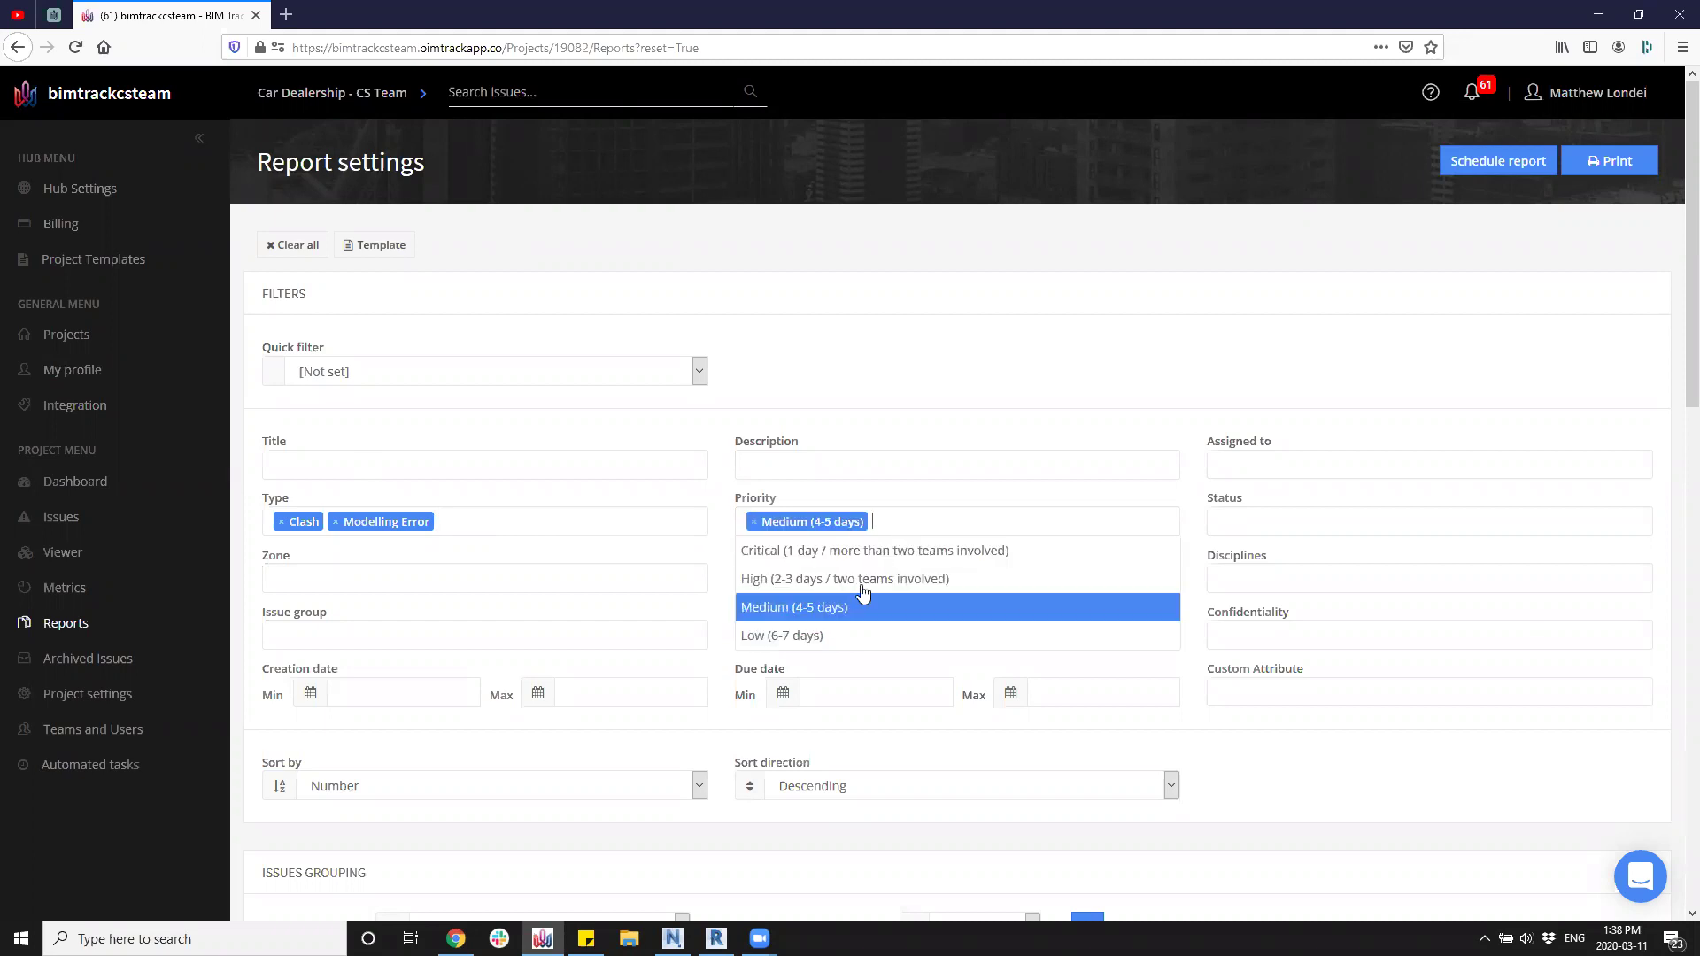
left_click(862, 580)
left_click(1079, 531)
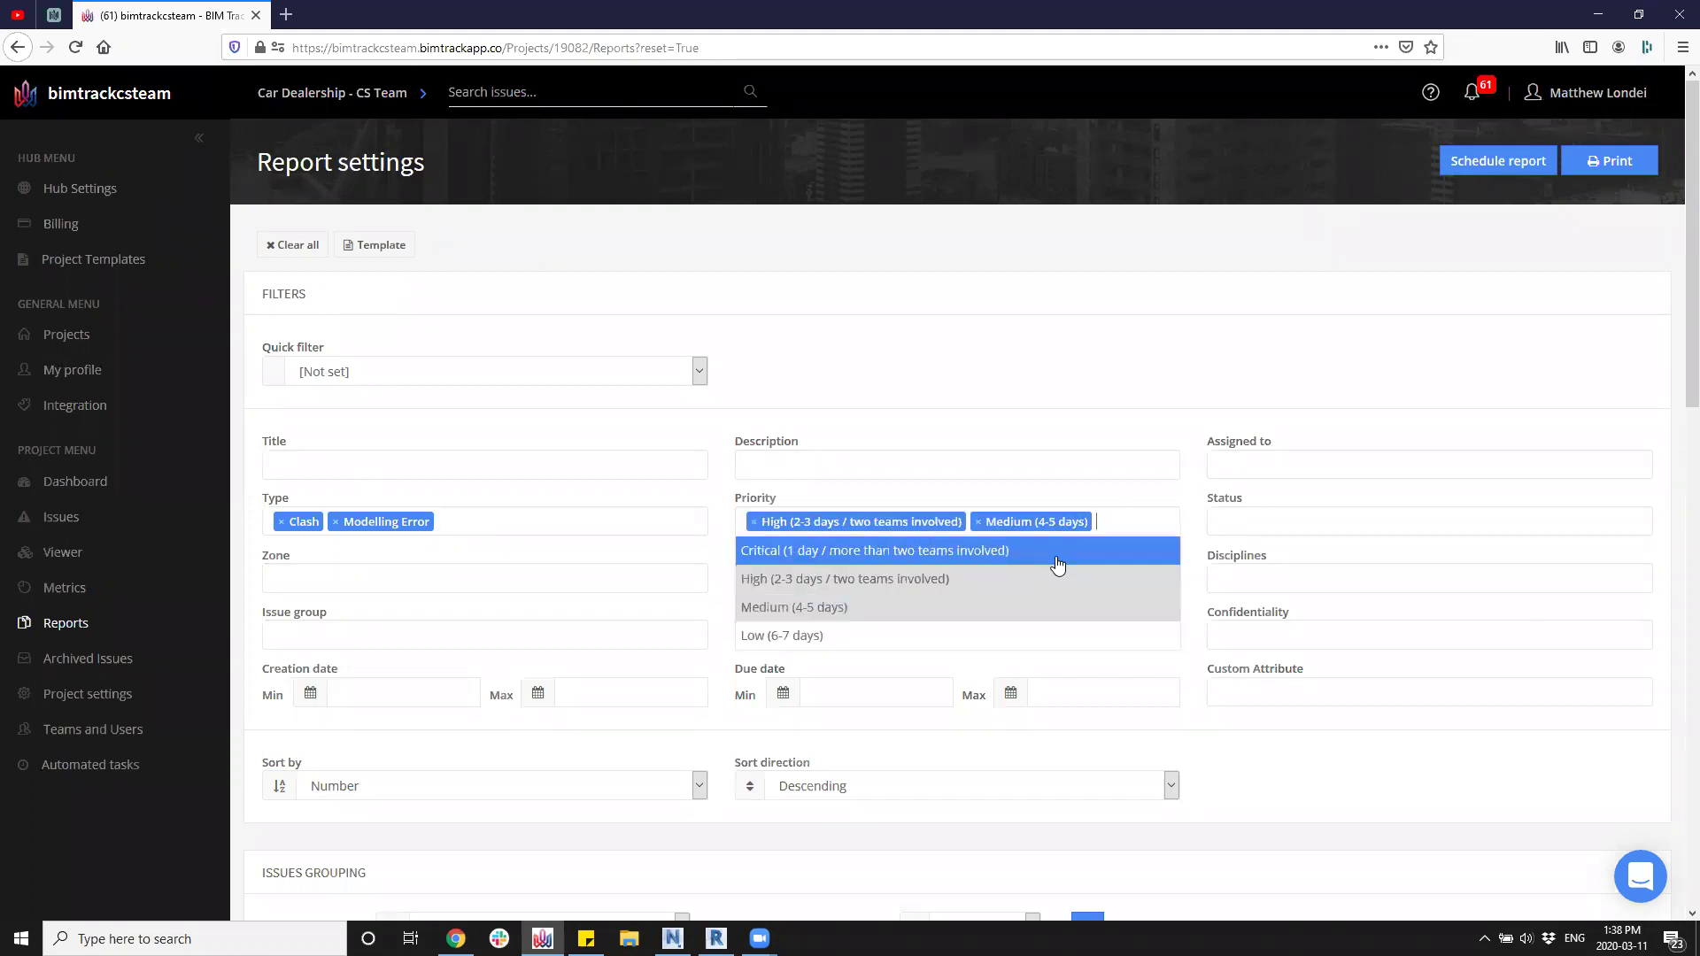
left_click(1056, 555)
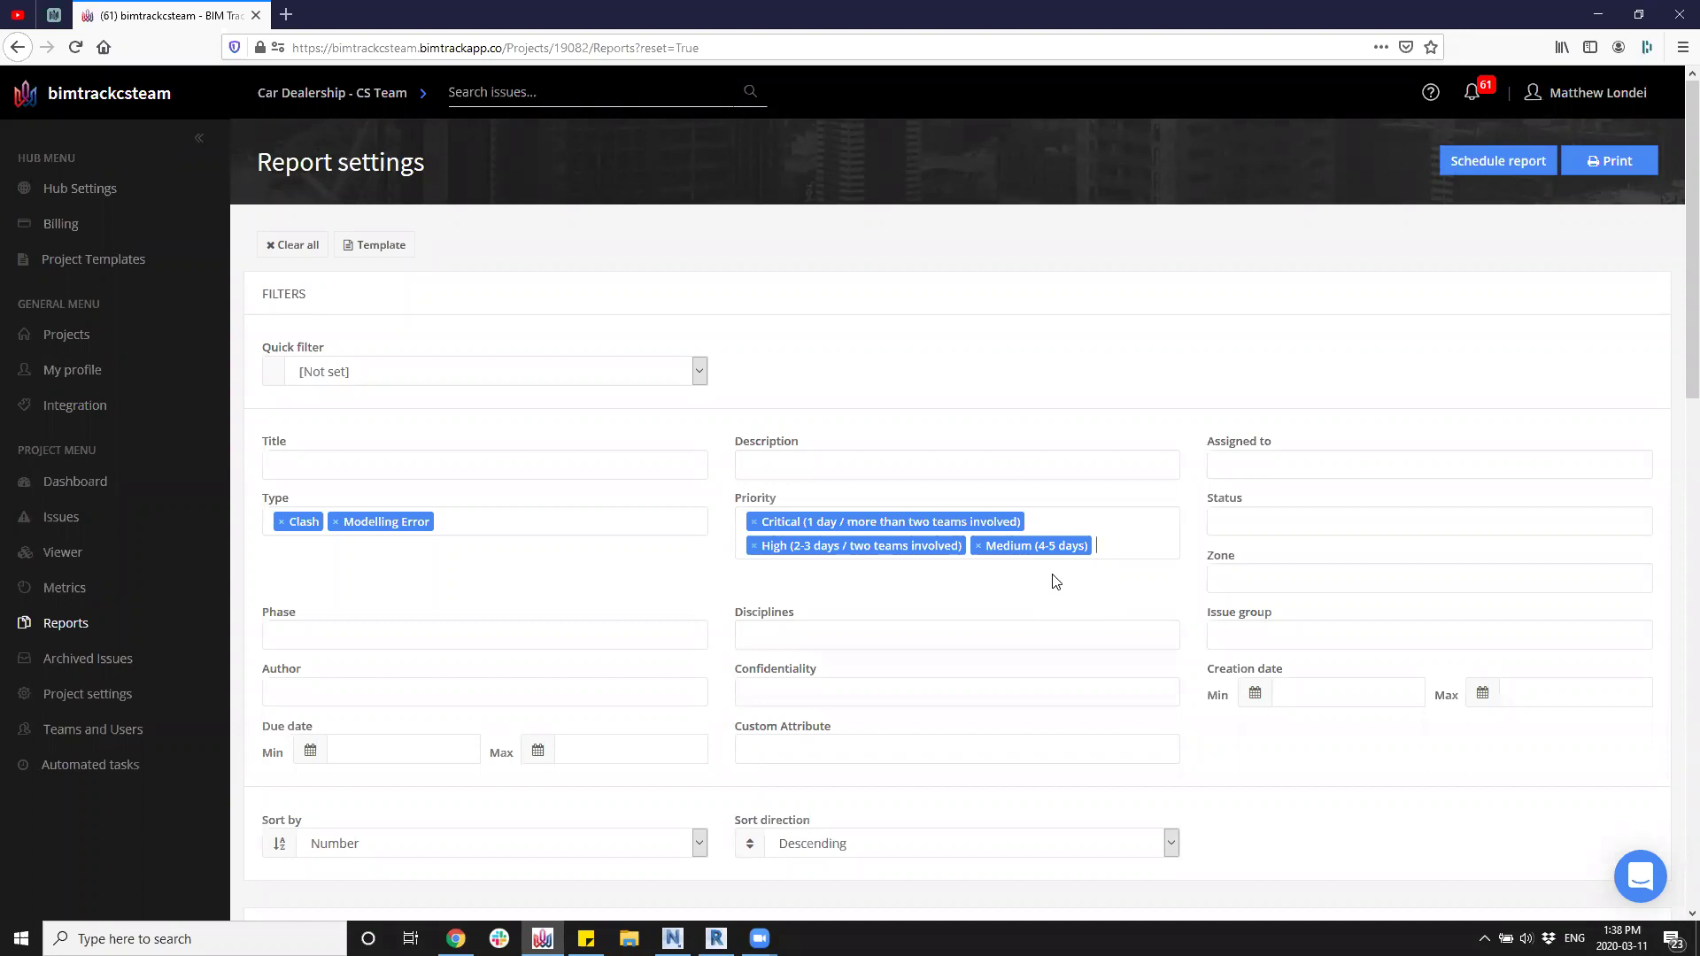
Add In Progress, New and Reopened to the report's Status filter and remove New from it.
left_click(1229, 524)
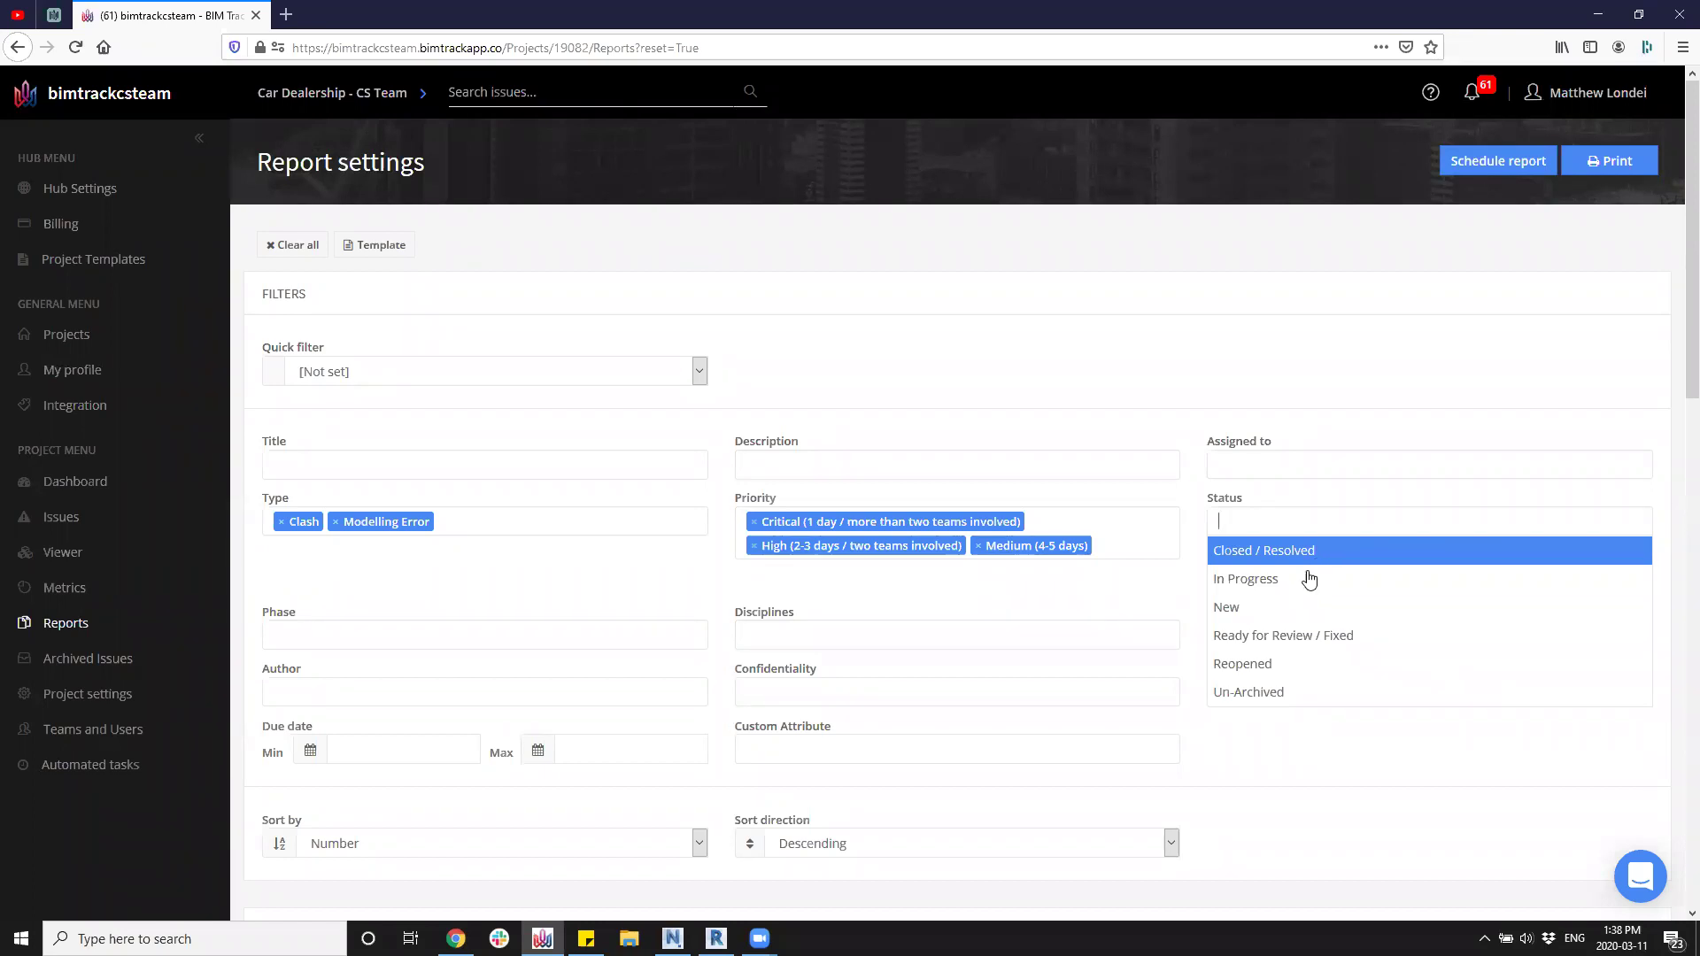
left_click(1300, 579)
left_click(1328, 526)
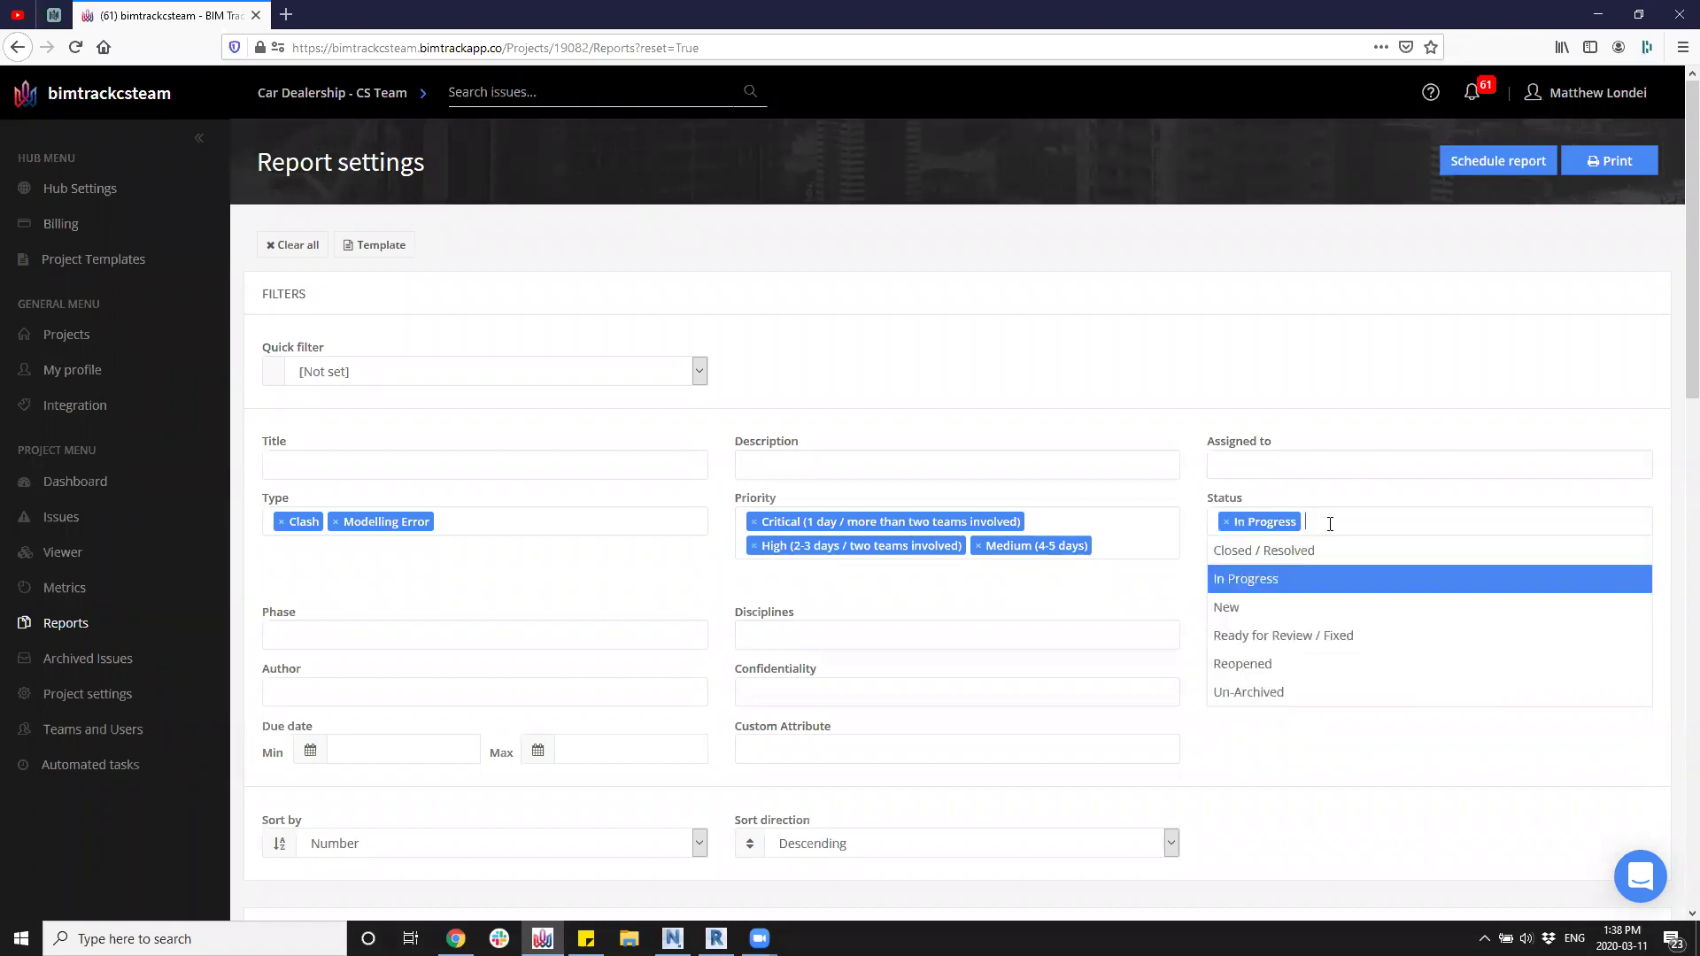
left_click(1297, 604)
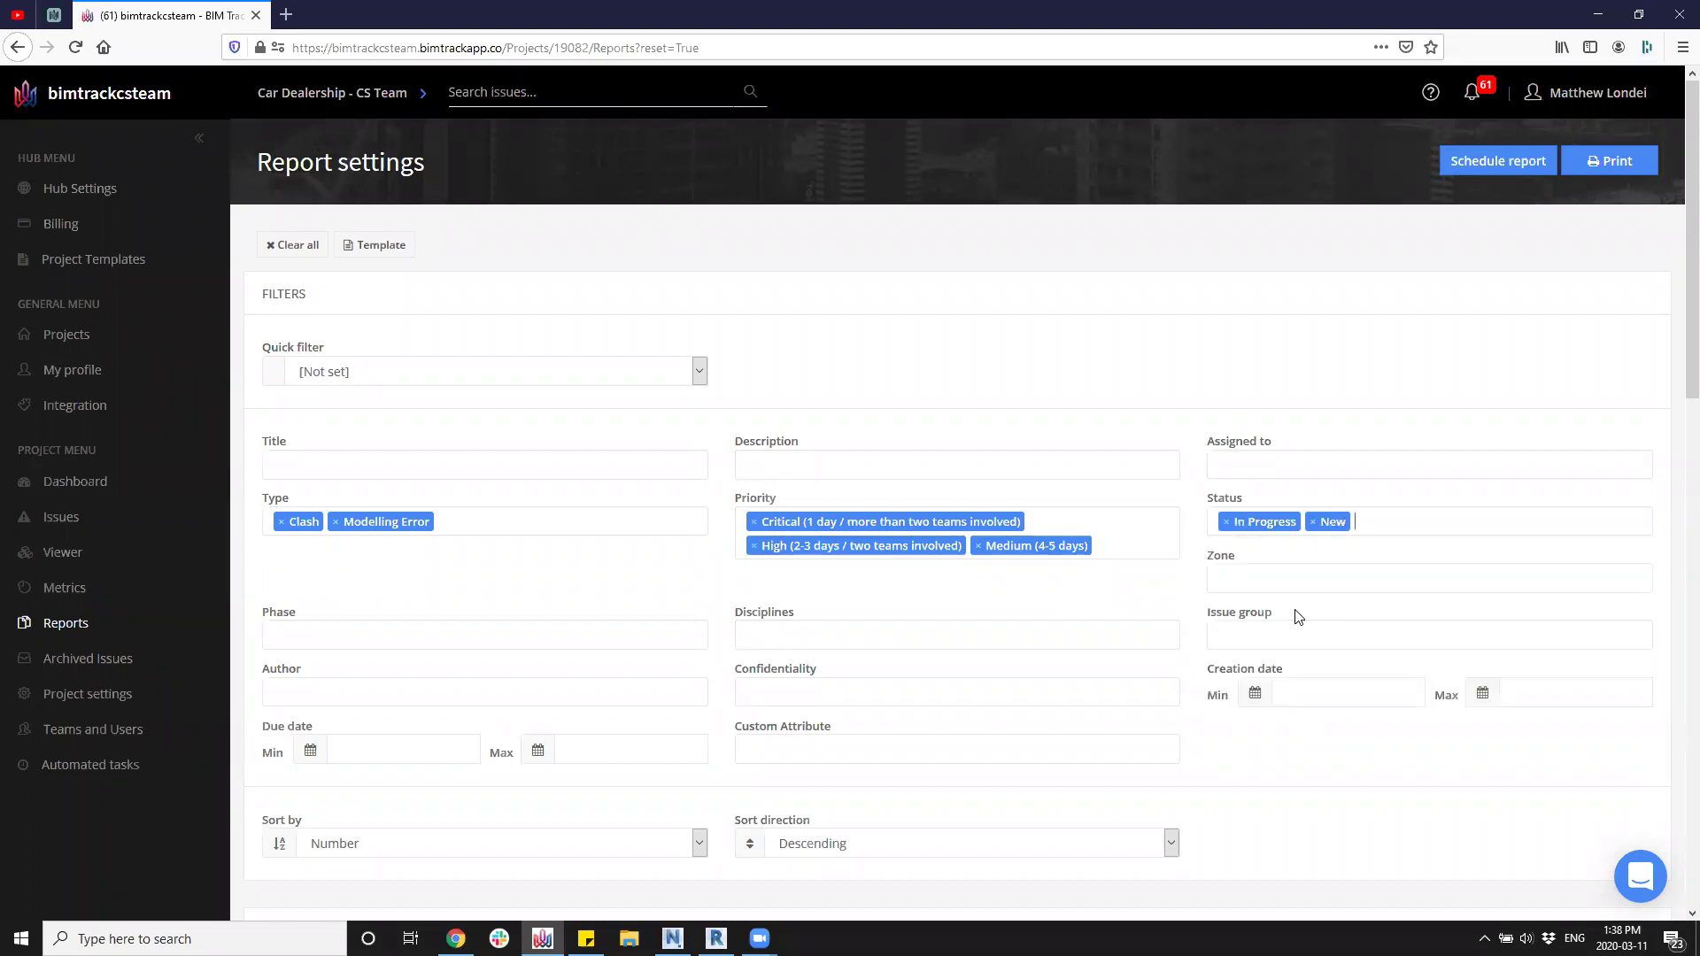
left_click(1375, 526)
left_click(1317, 666)
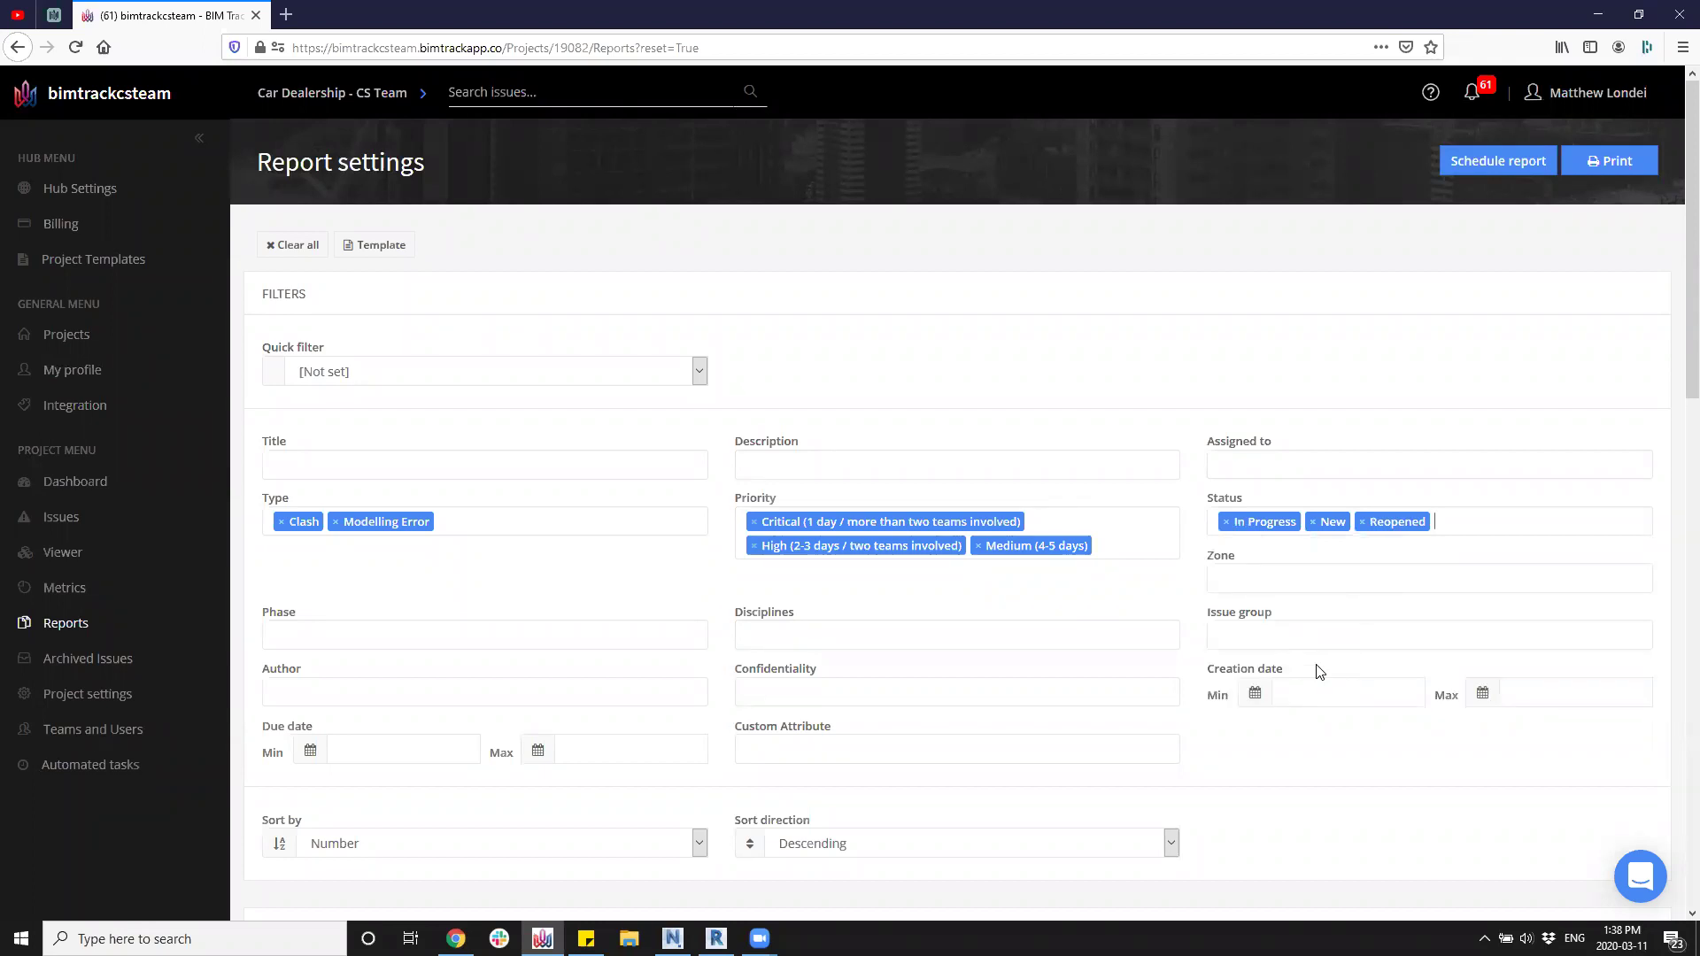
left_click(1314, 524)
left_click(1366, 496)
Look at the available options of the report's Zone and Phase filters without choosing any.
left_click(1263, 580)
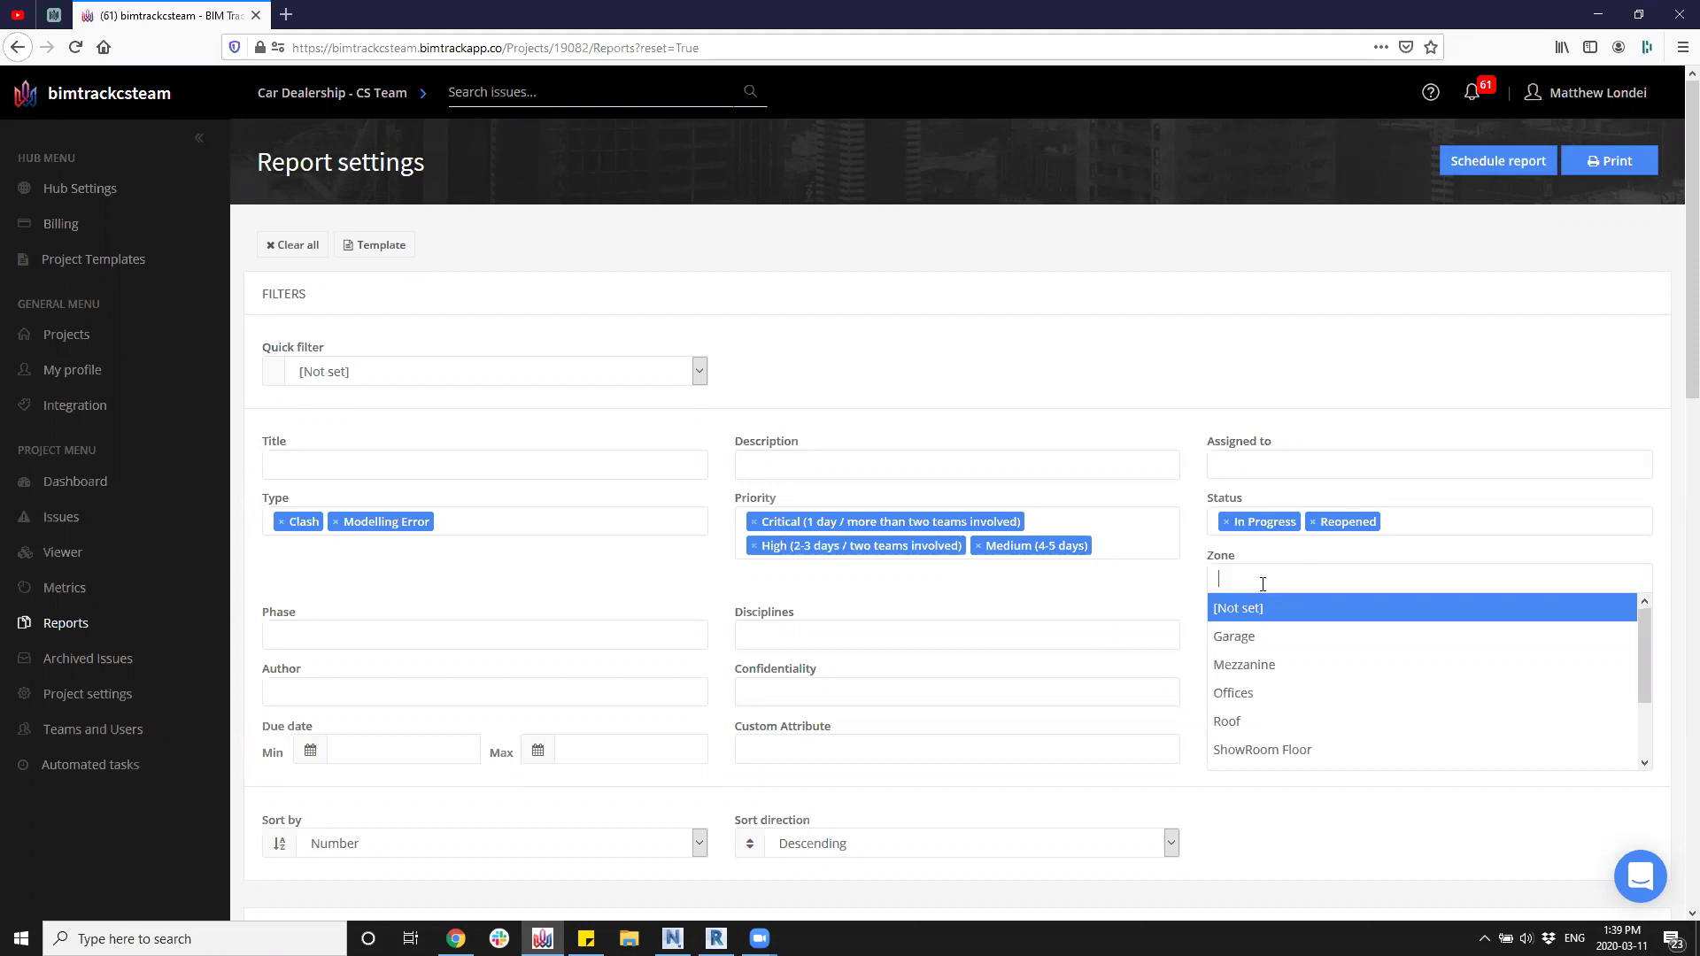
left_click(1077, 593)
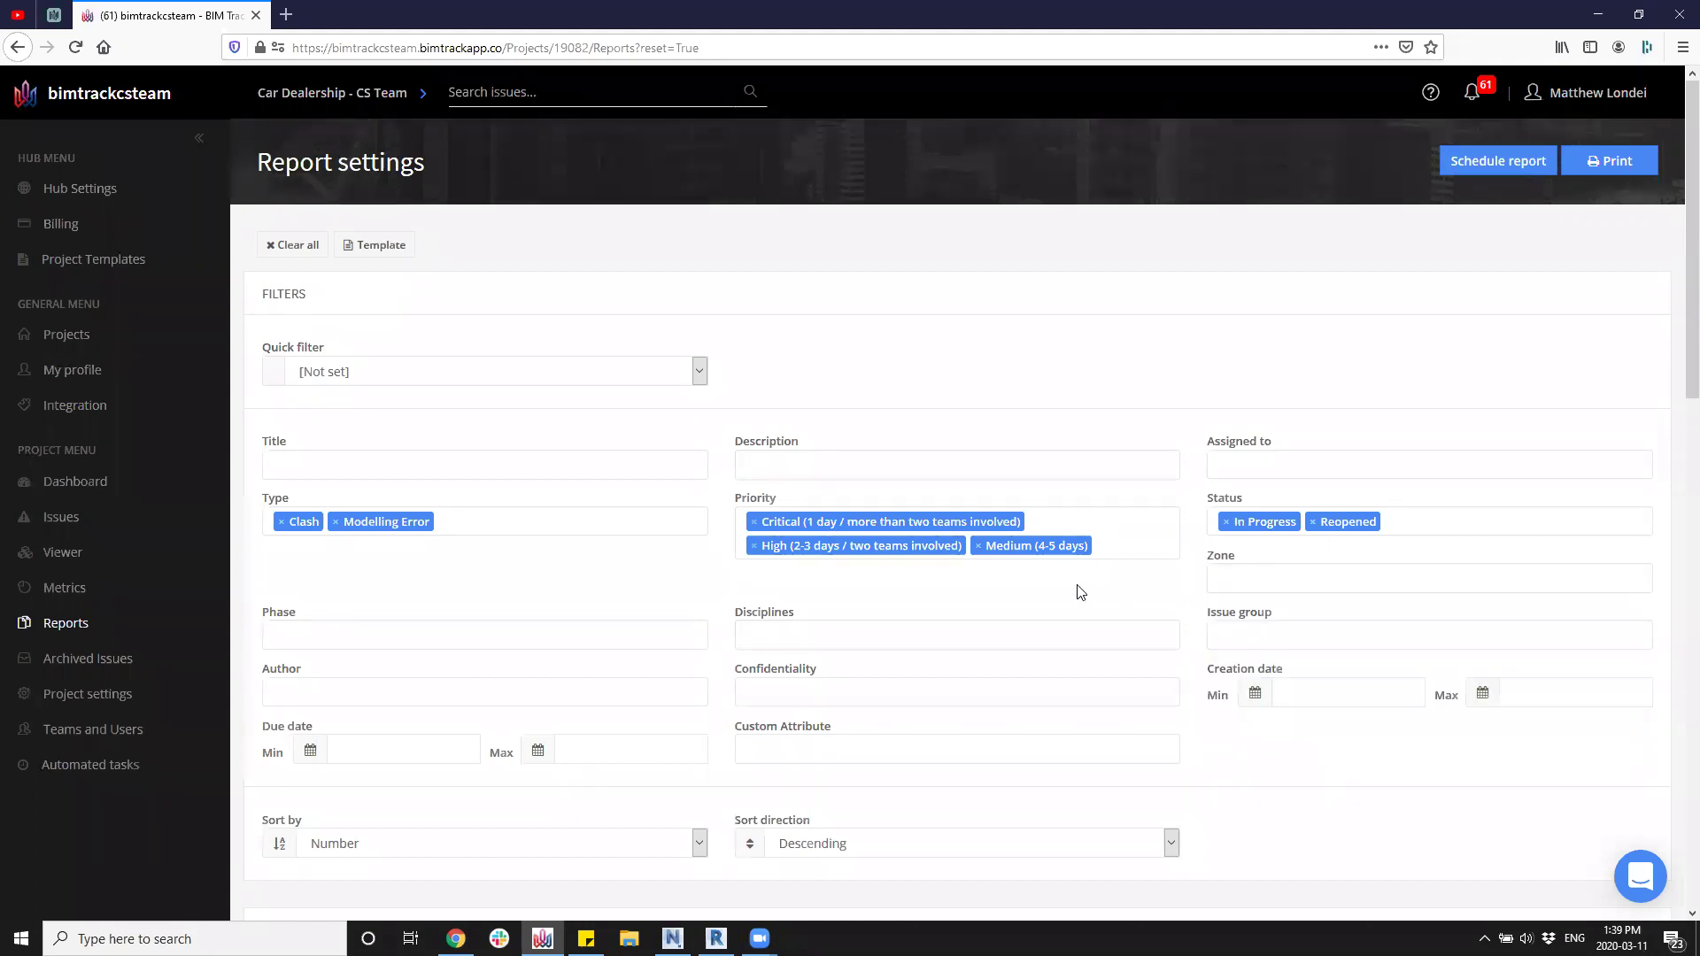
left_click(514, 635)
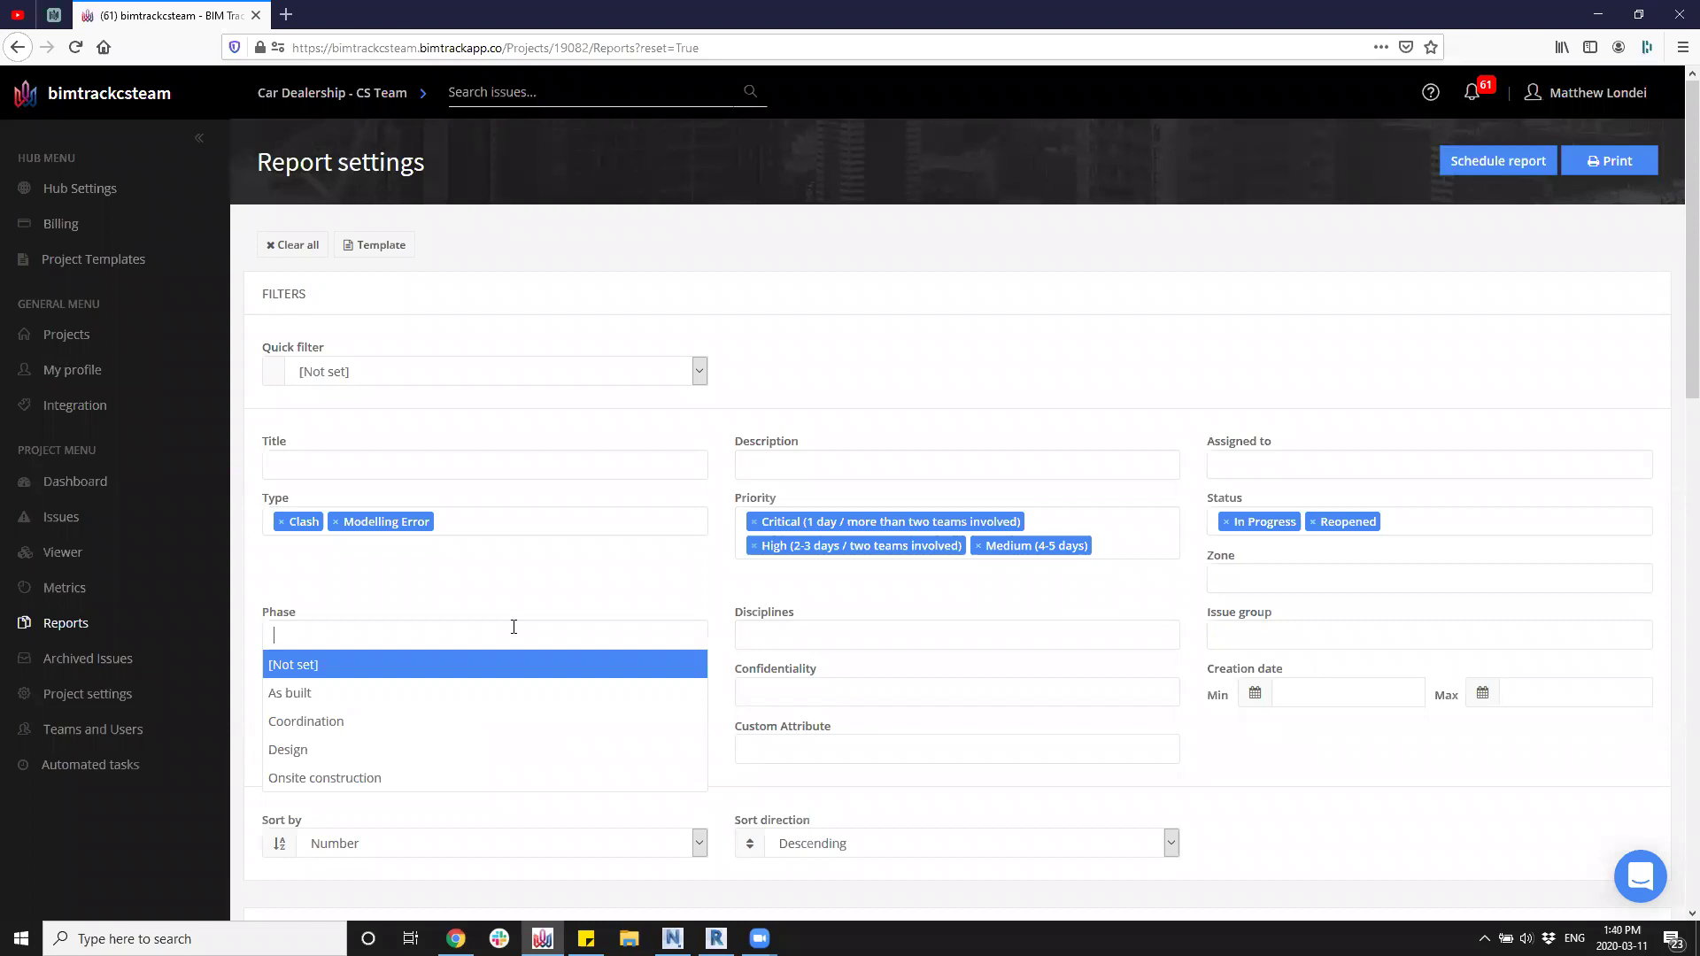
left_click(524, 586)
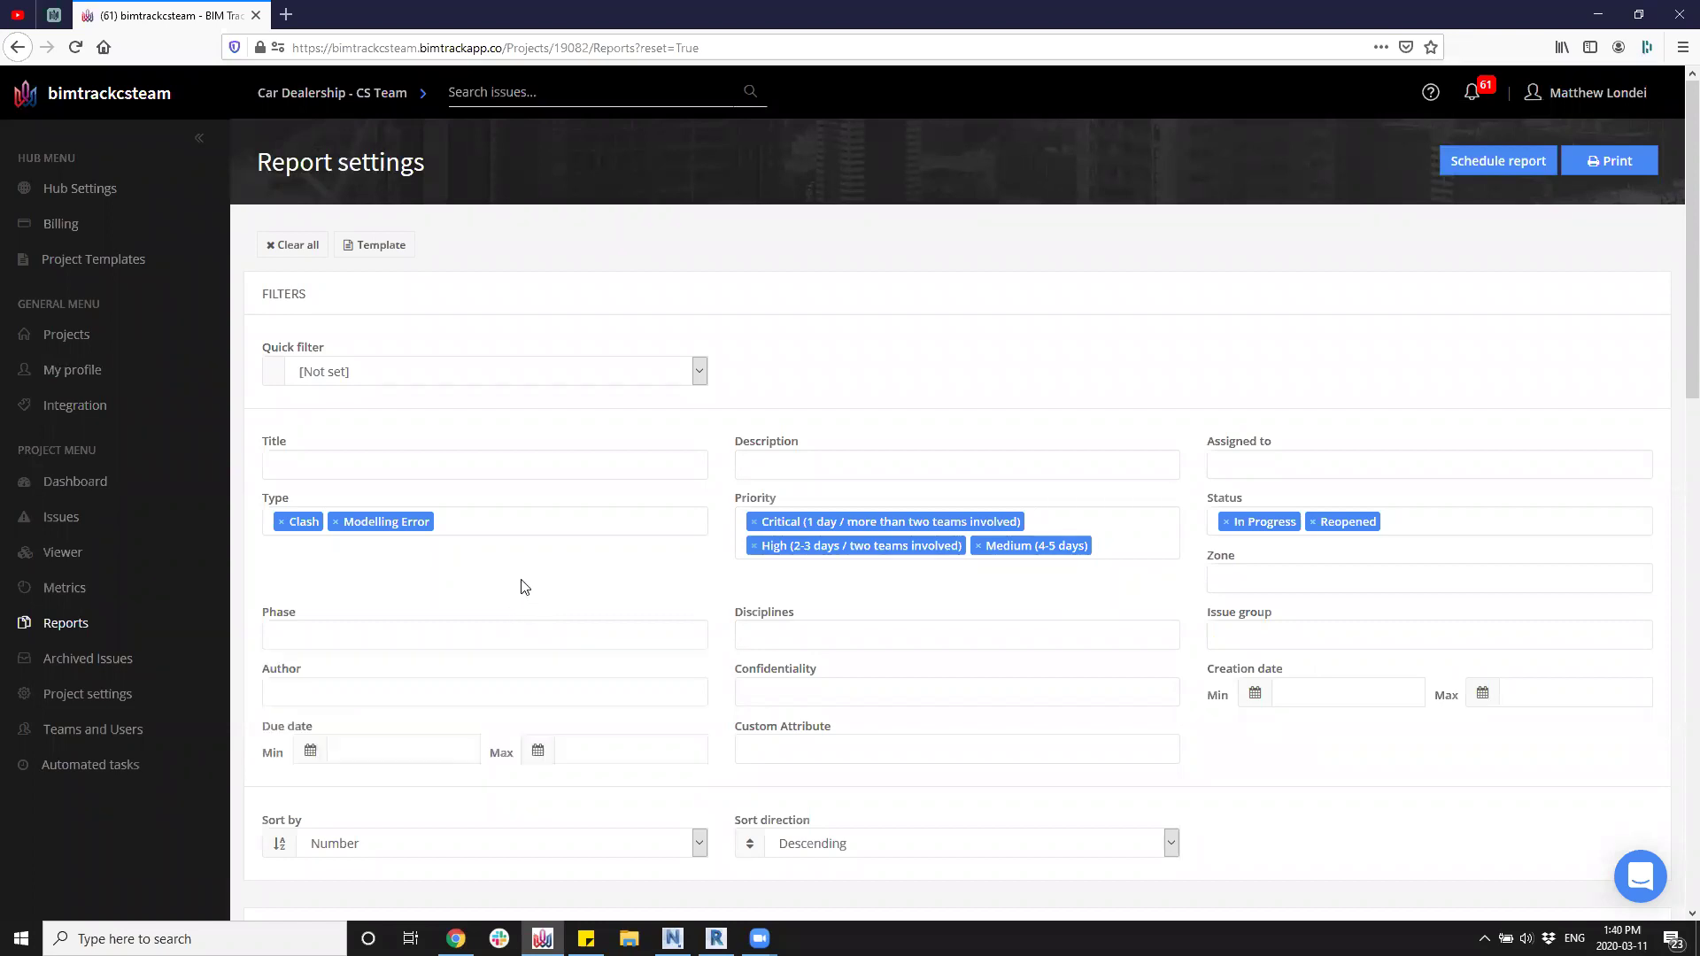
Look through the available options of the report's Disciplines and Issue group filters without choosing any.
left_click(777, 630)
left_click(1011, 611)
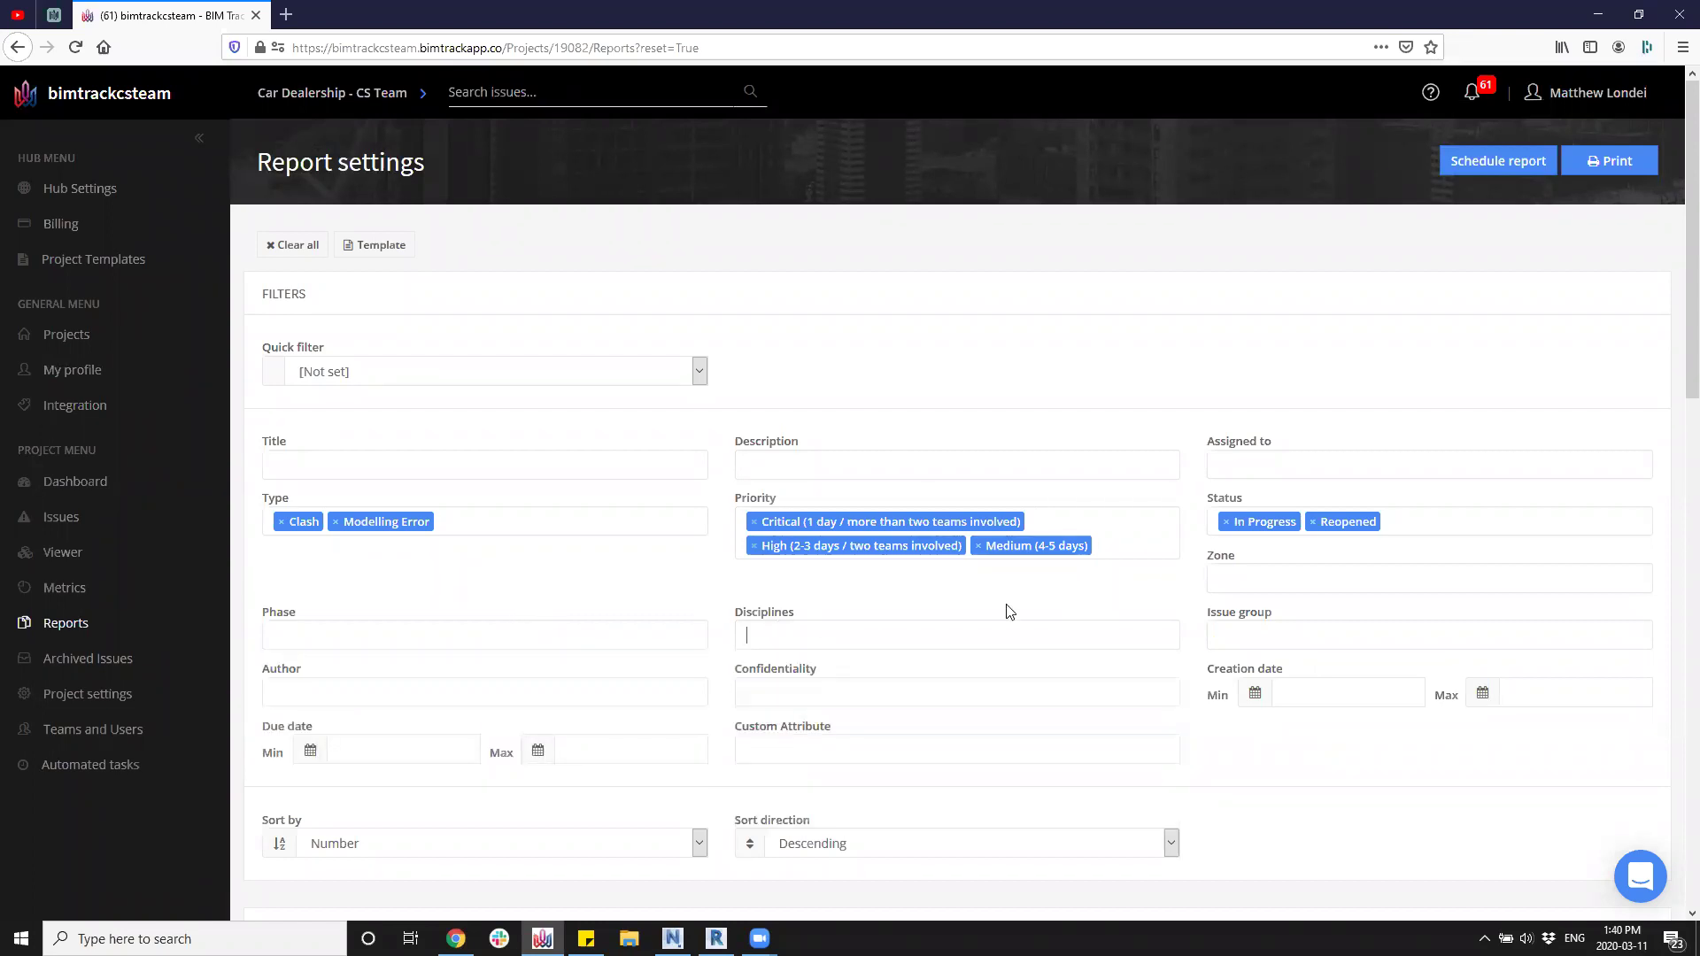
left_click(1293, 638)
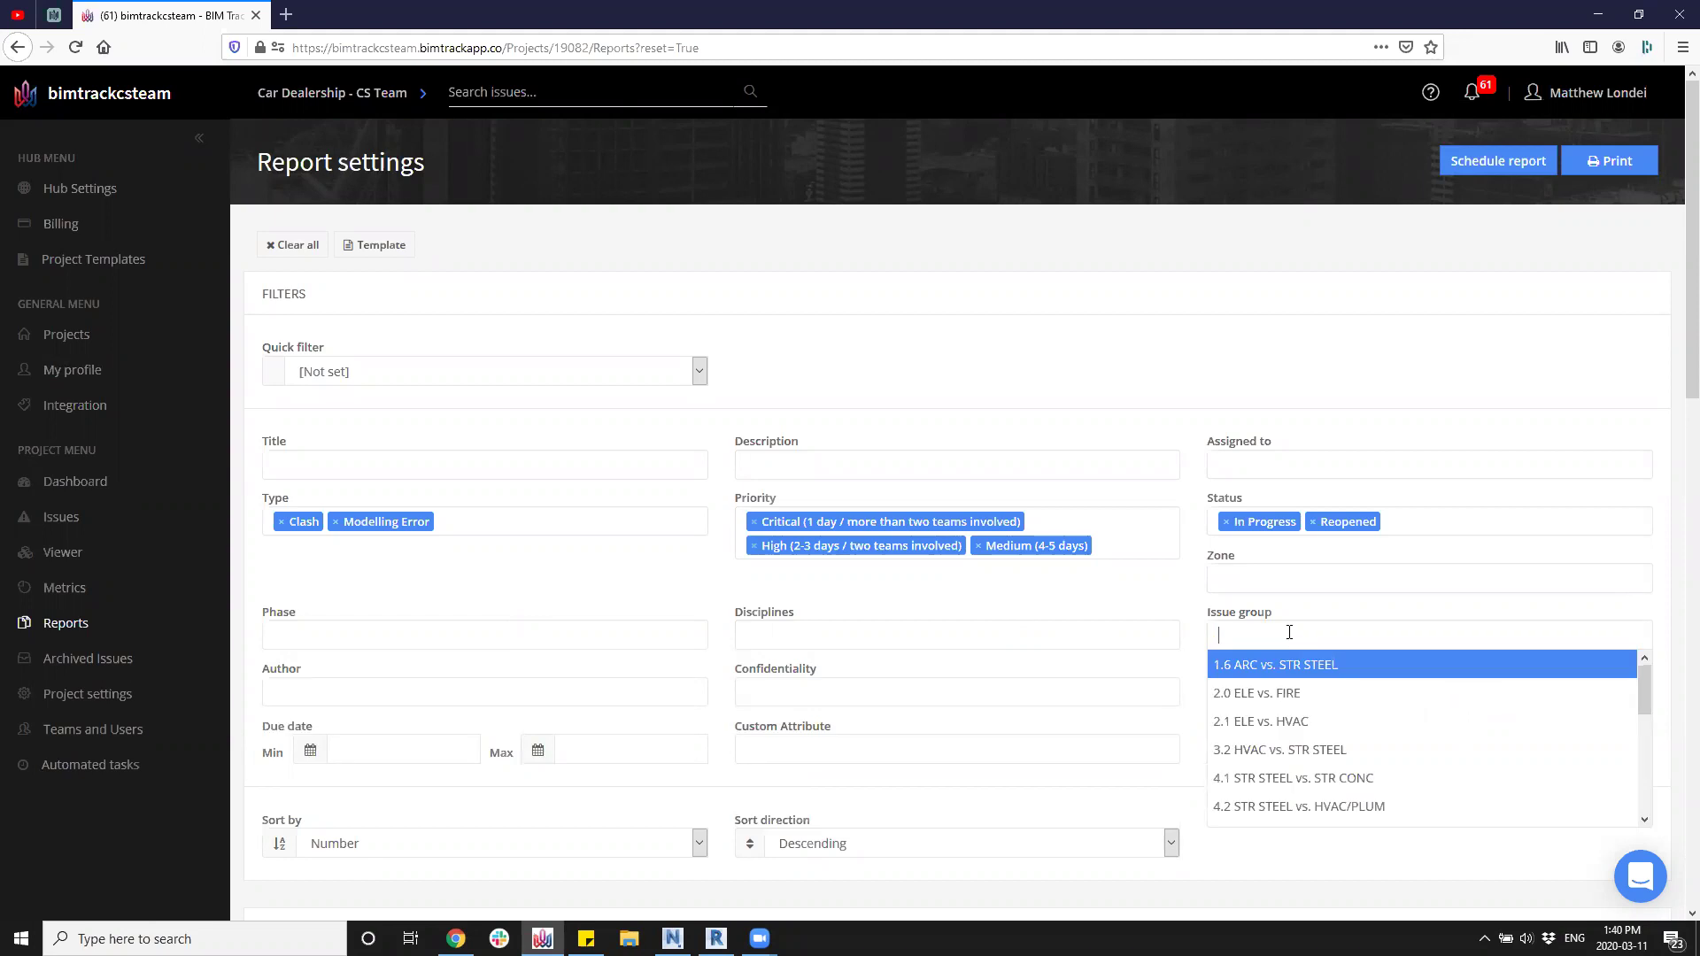
scroll(1265, 689, "down", 2)
scroll(1264, 688, "down", 3)
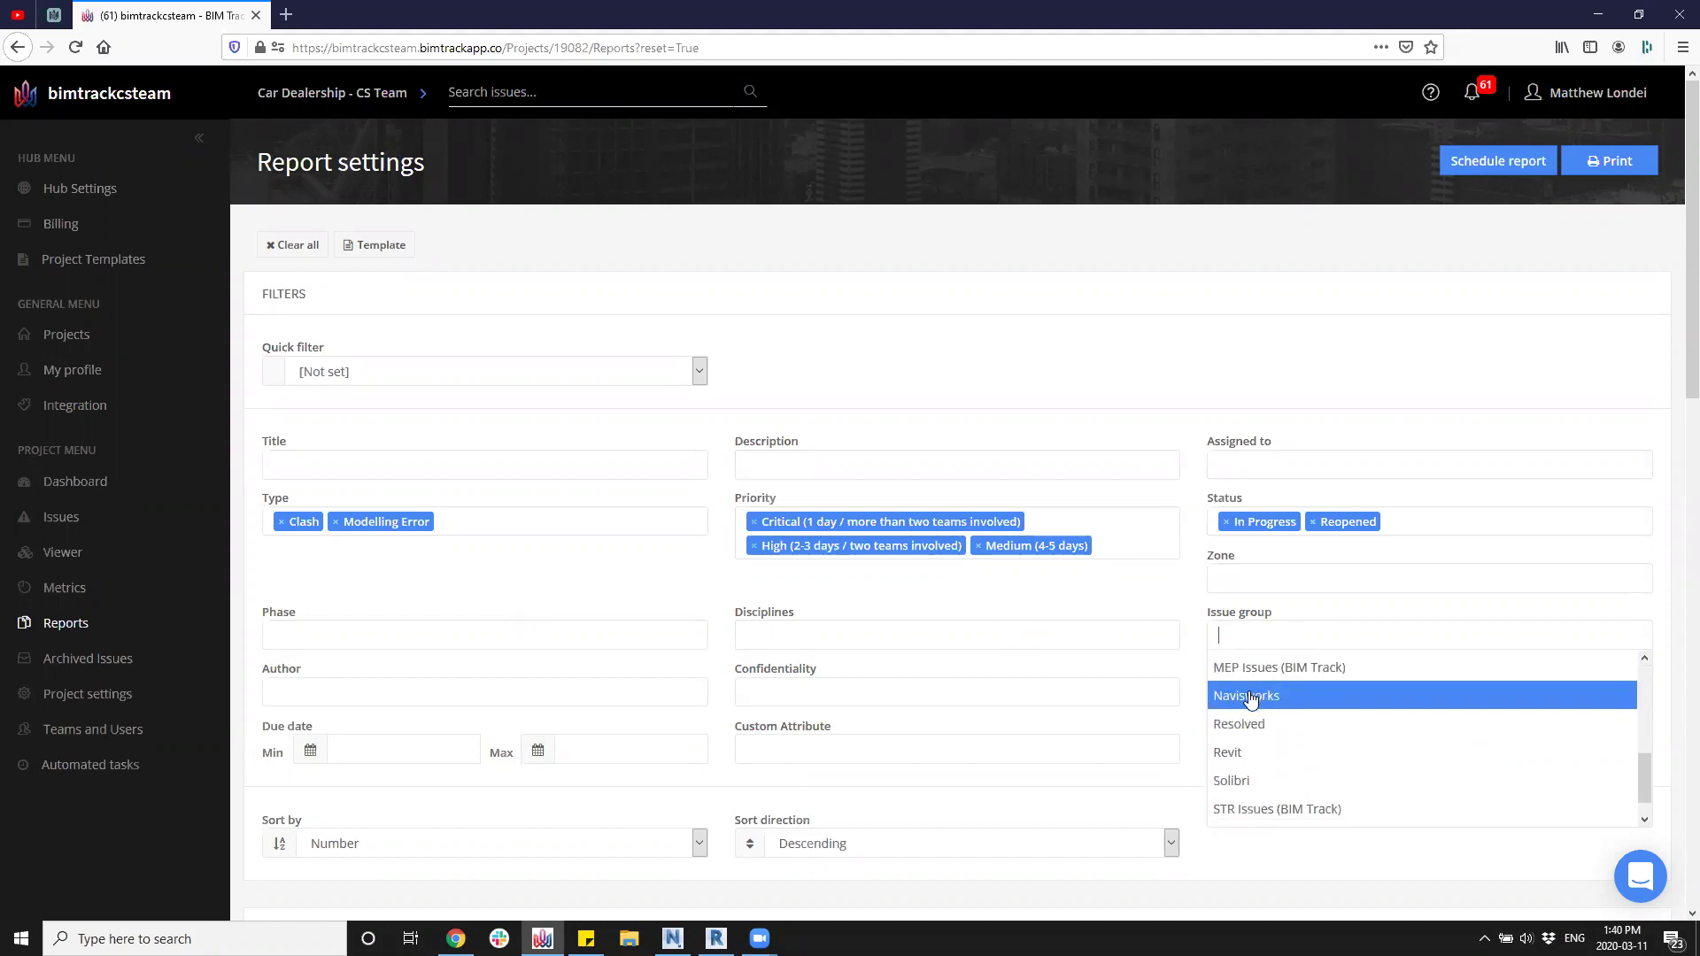
scroll(1266, 791, "up", 5)
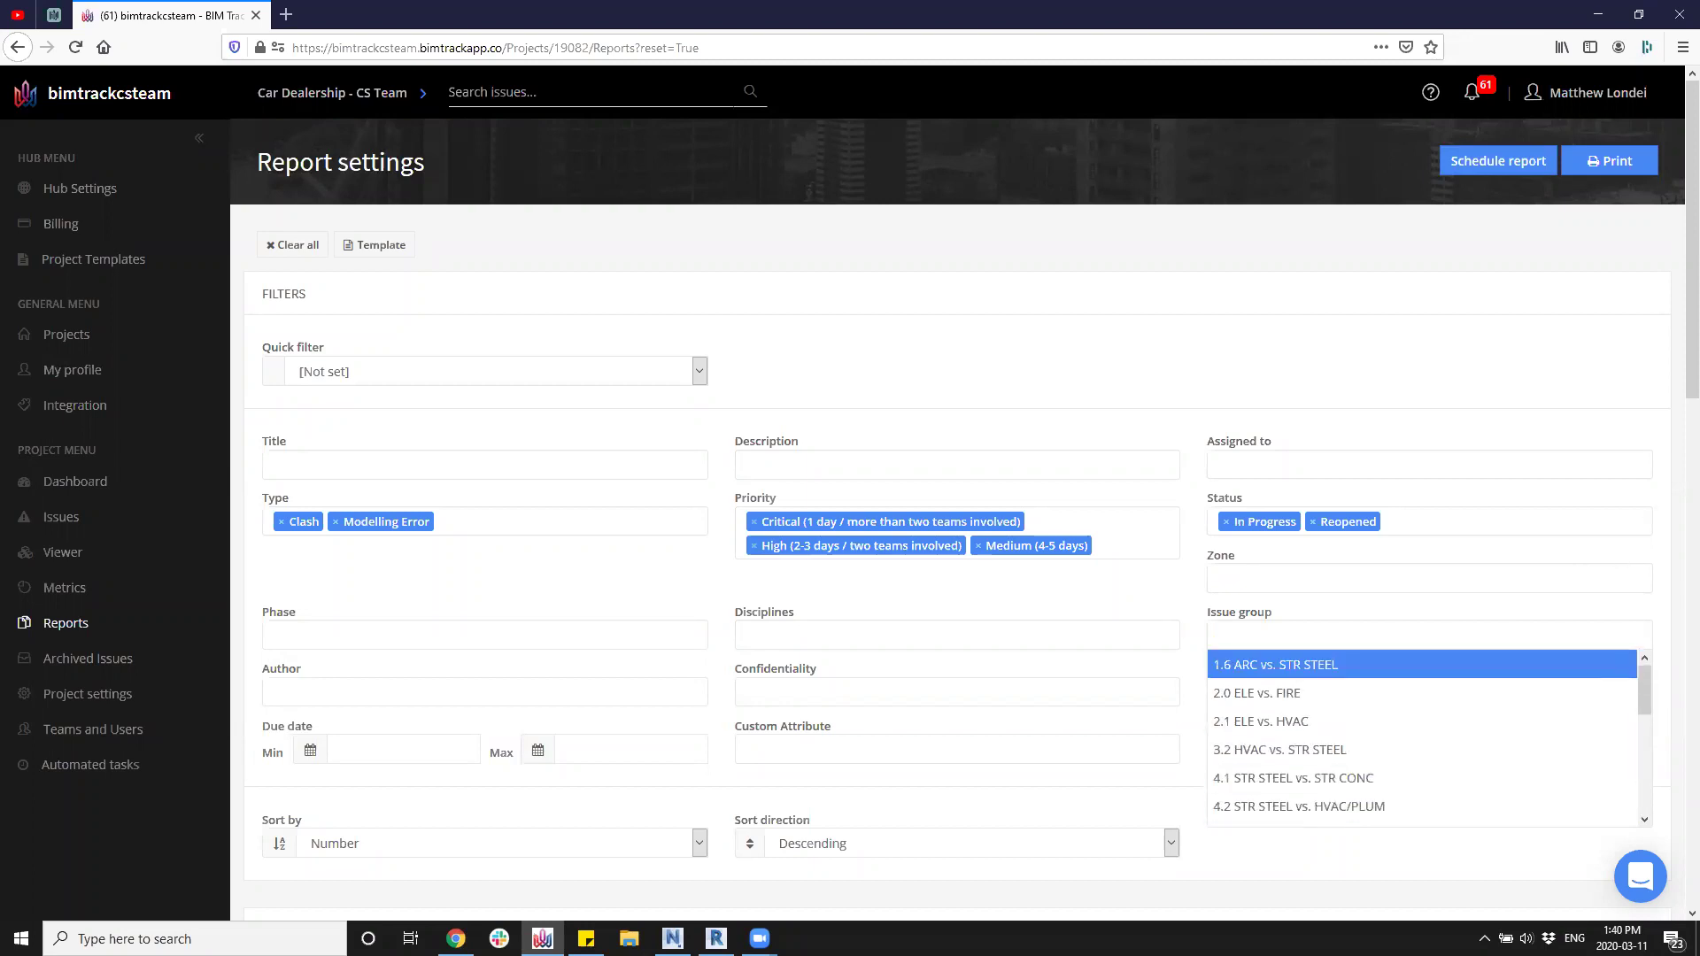
left_click(1317, 844)
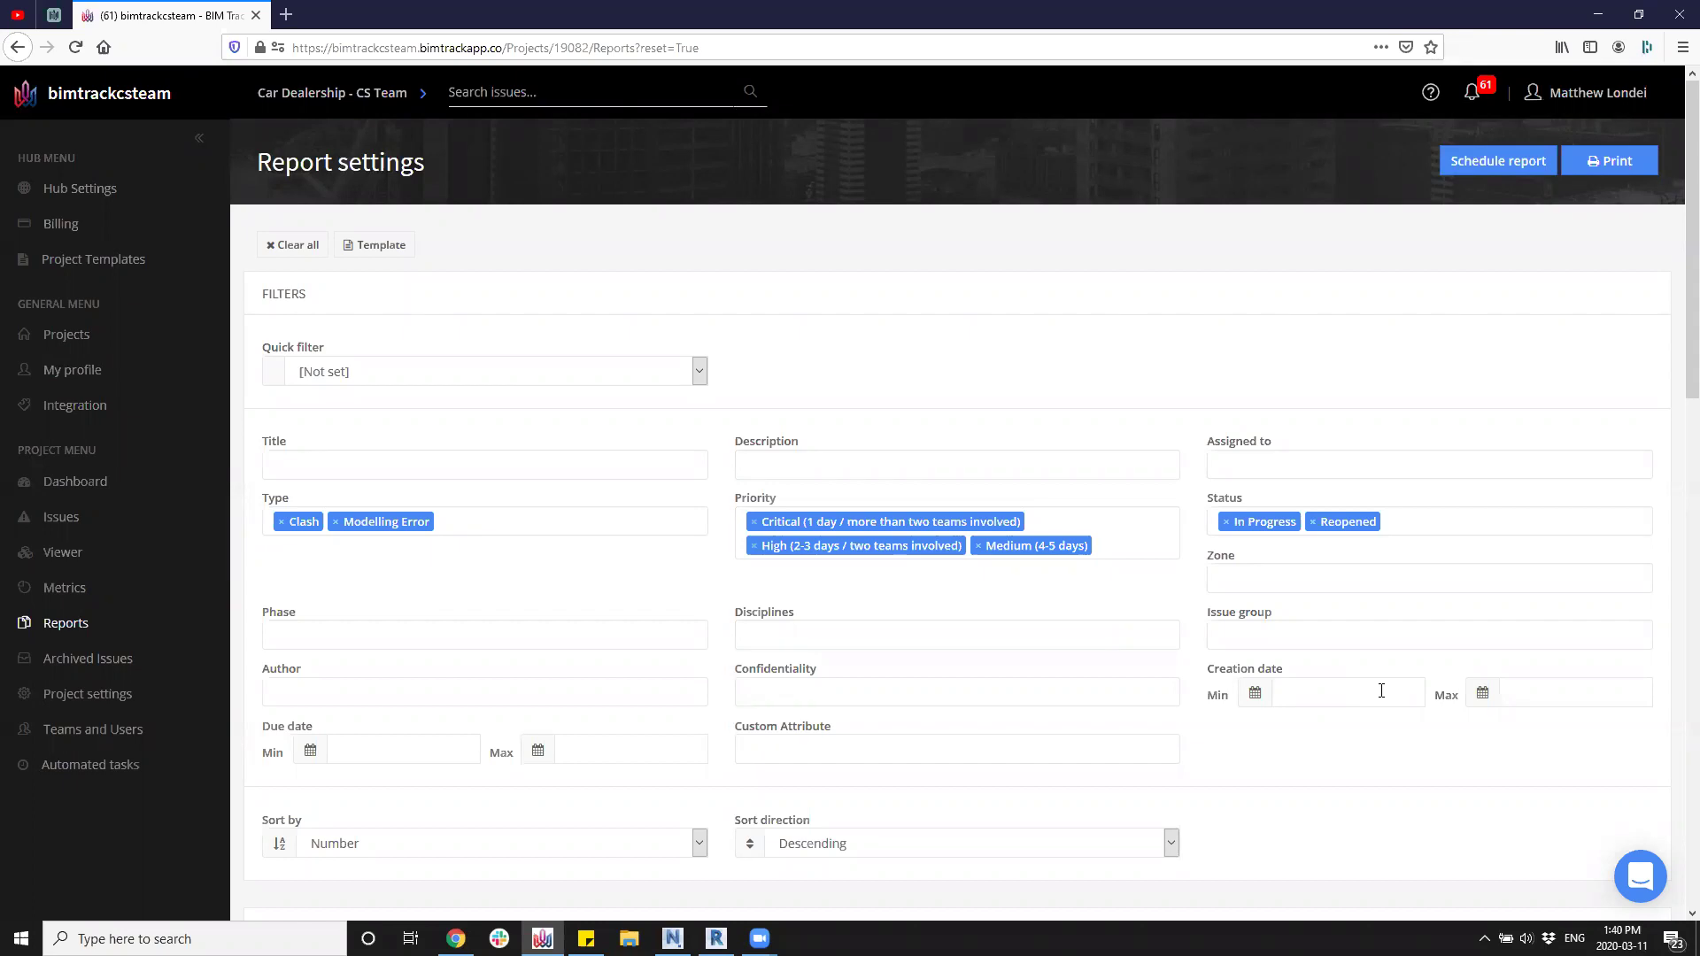
Set the report's minimum Creation date filter to 2/18/2020 and change it to 2/11/2020.
left_click(1379, 698)
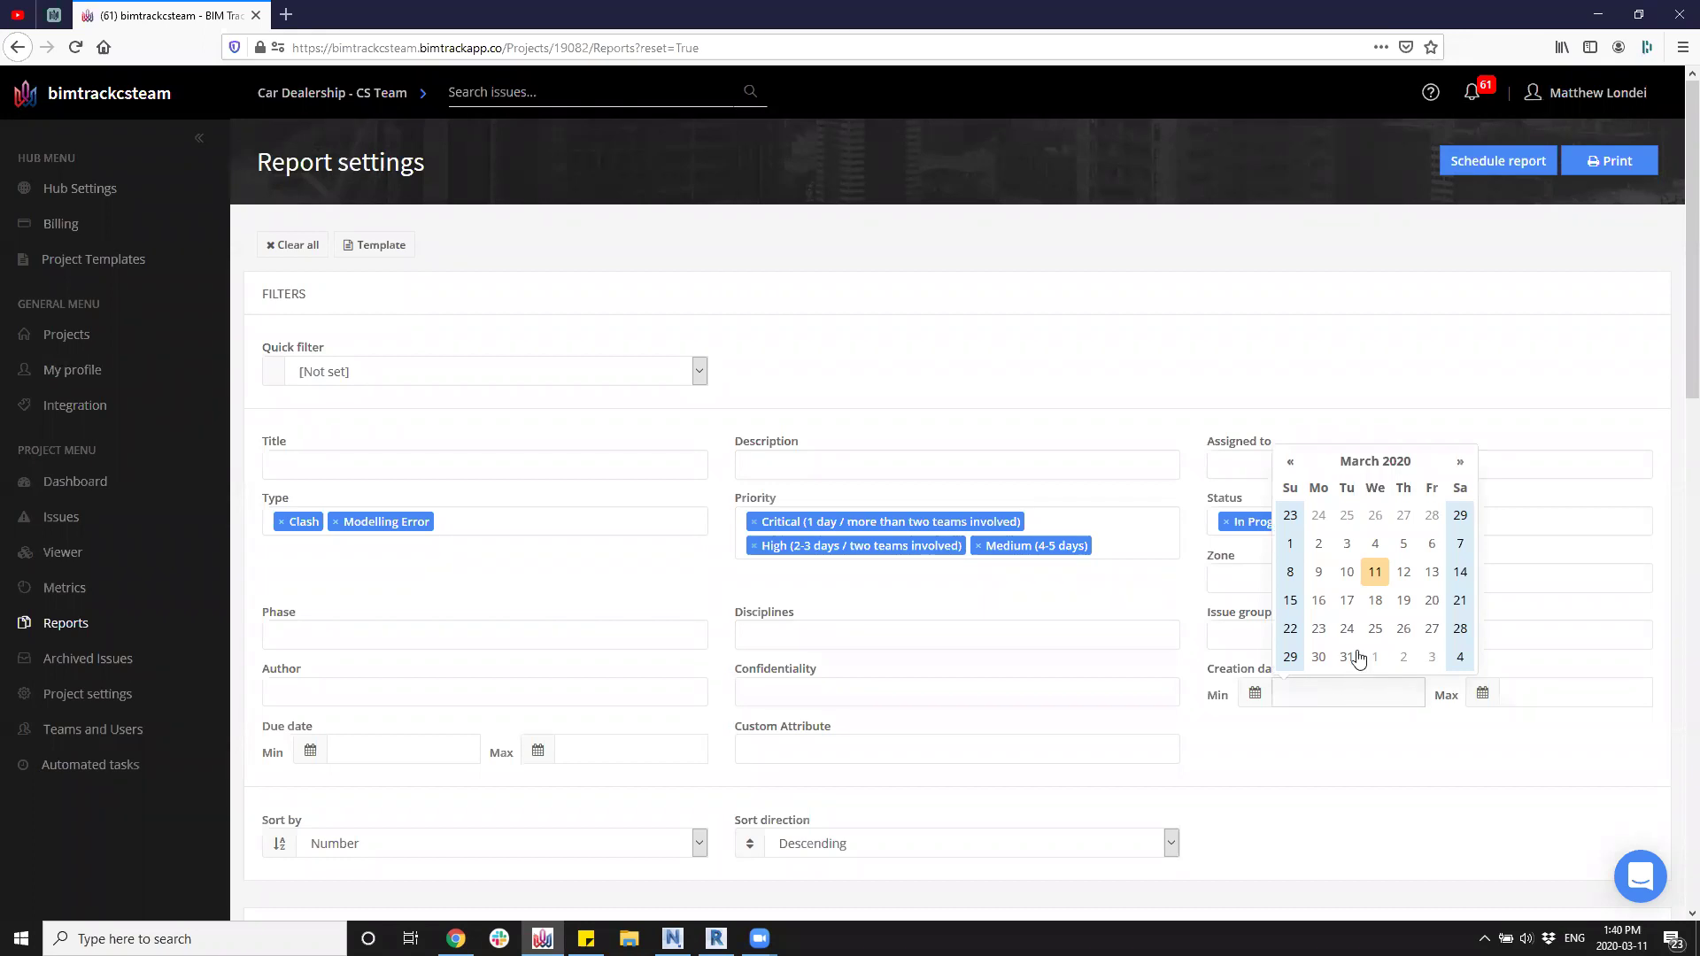
left_click(1290, 462)
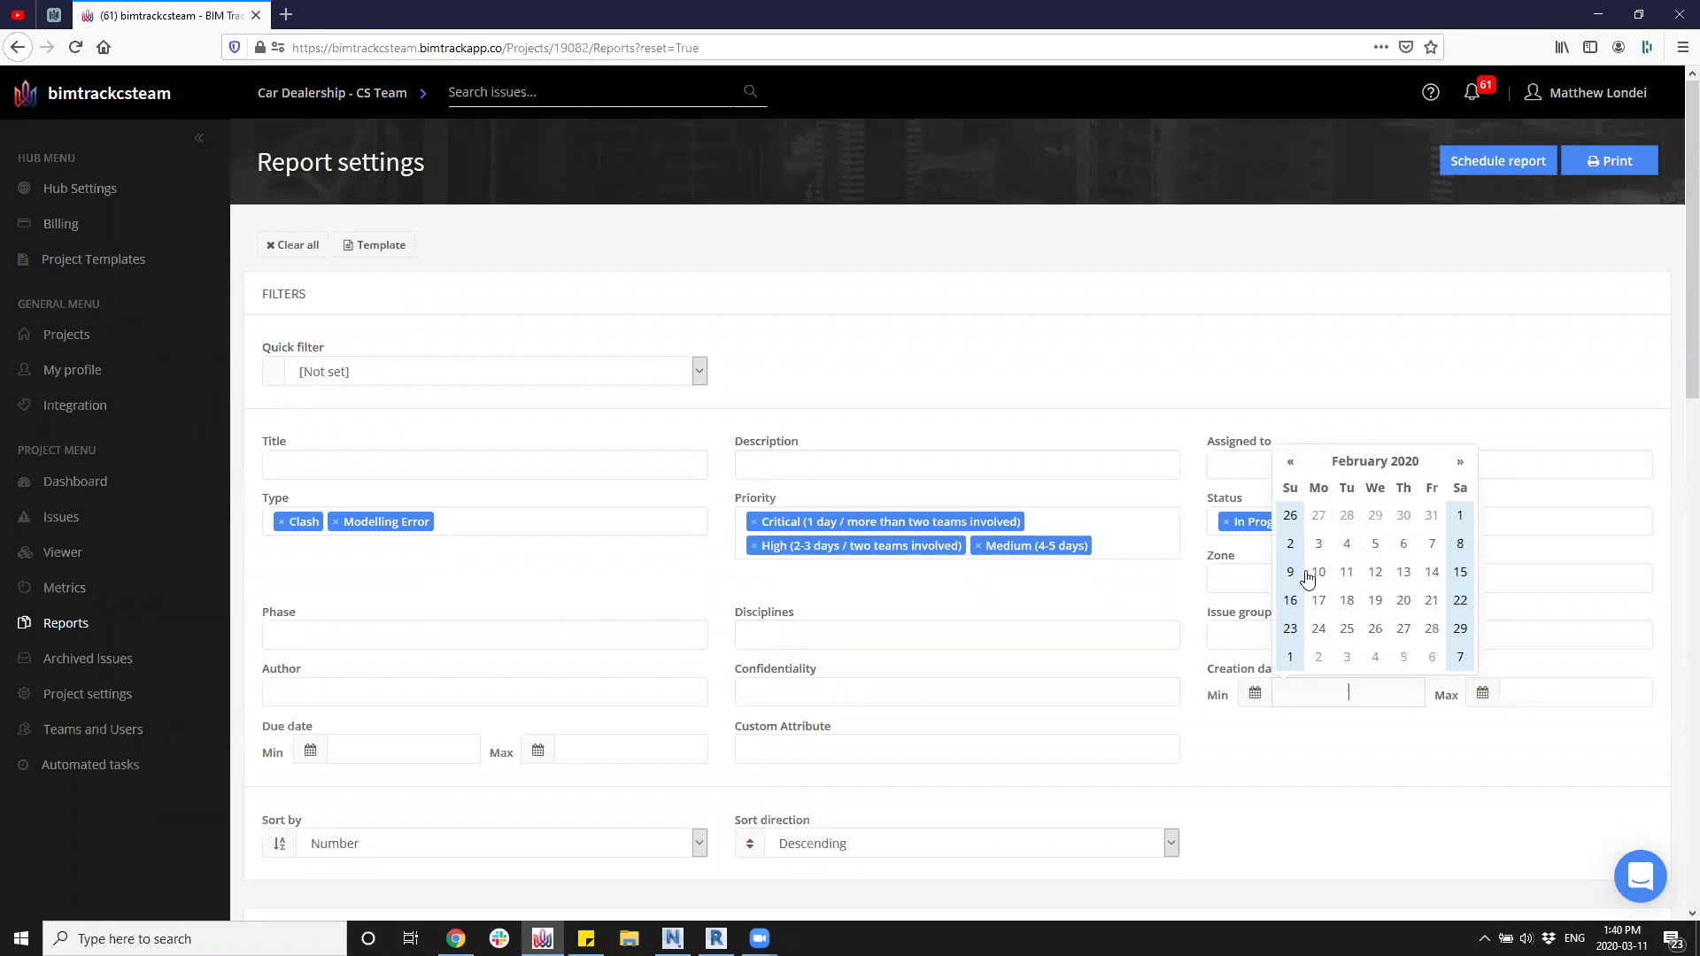
left_click(1347, 601)
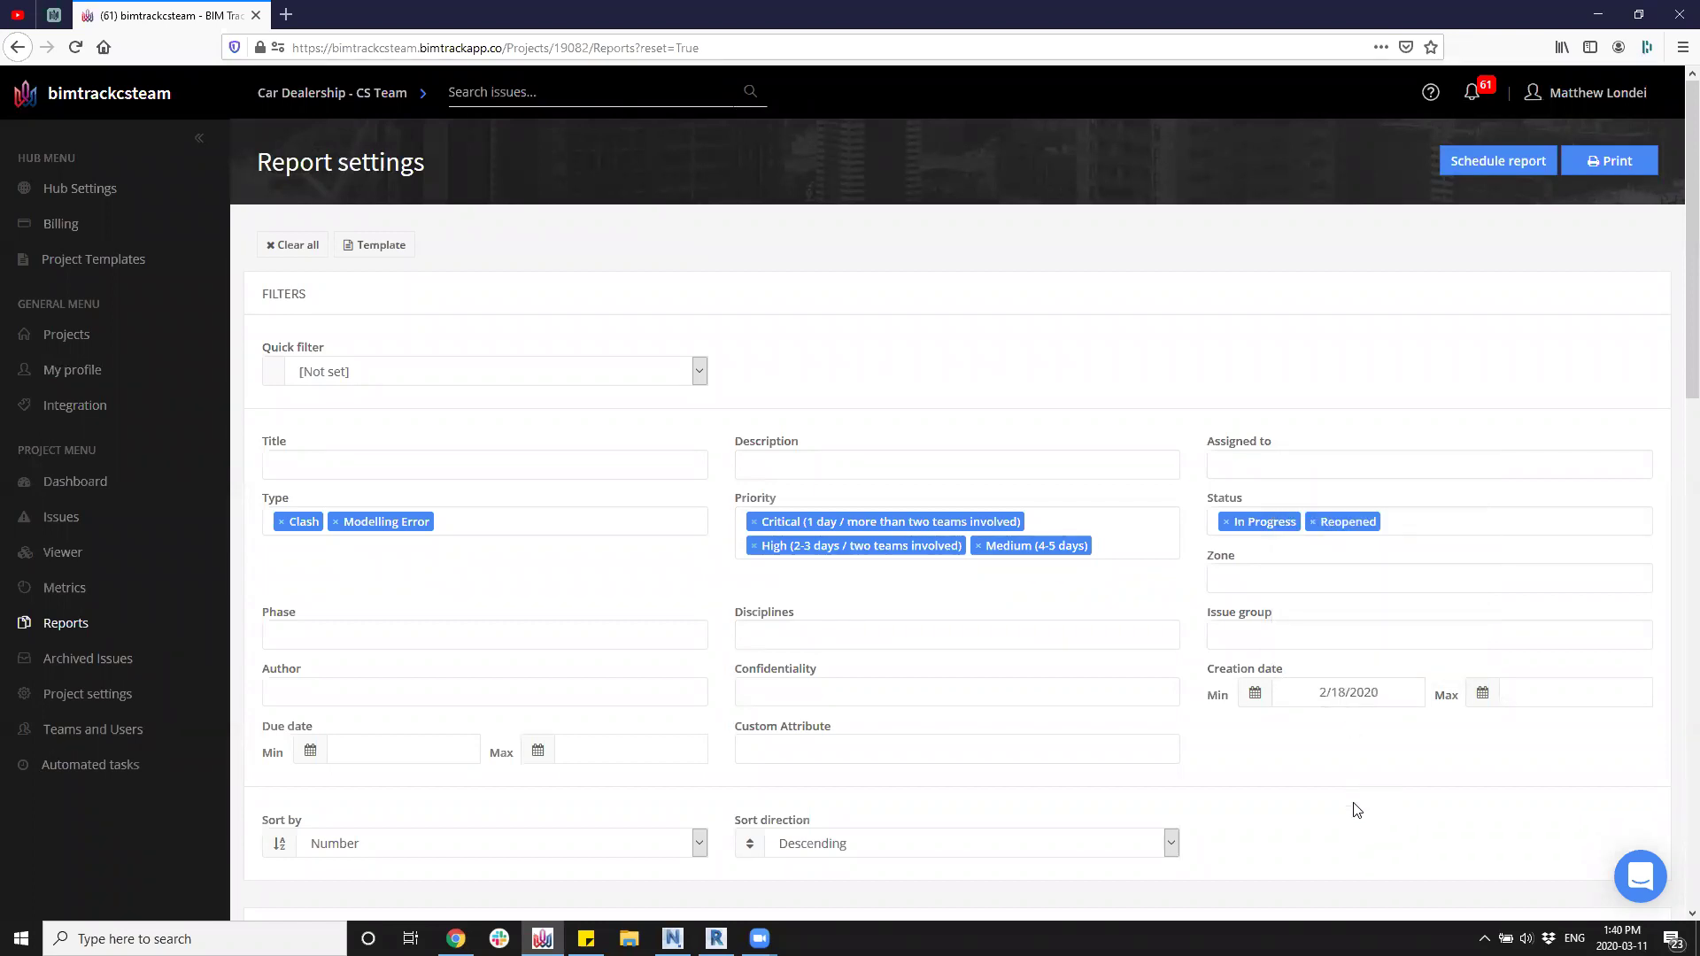
left_click(1406, 696)
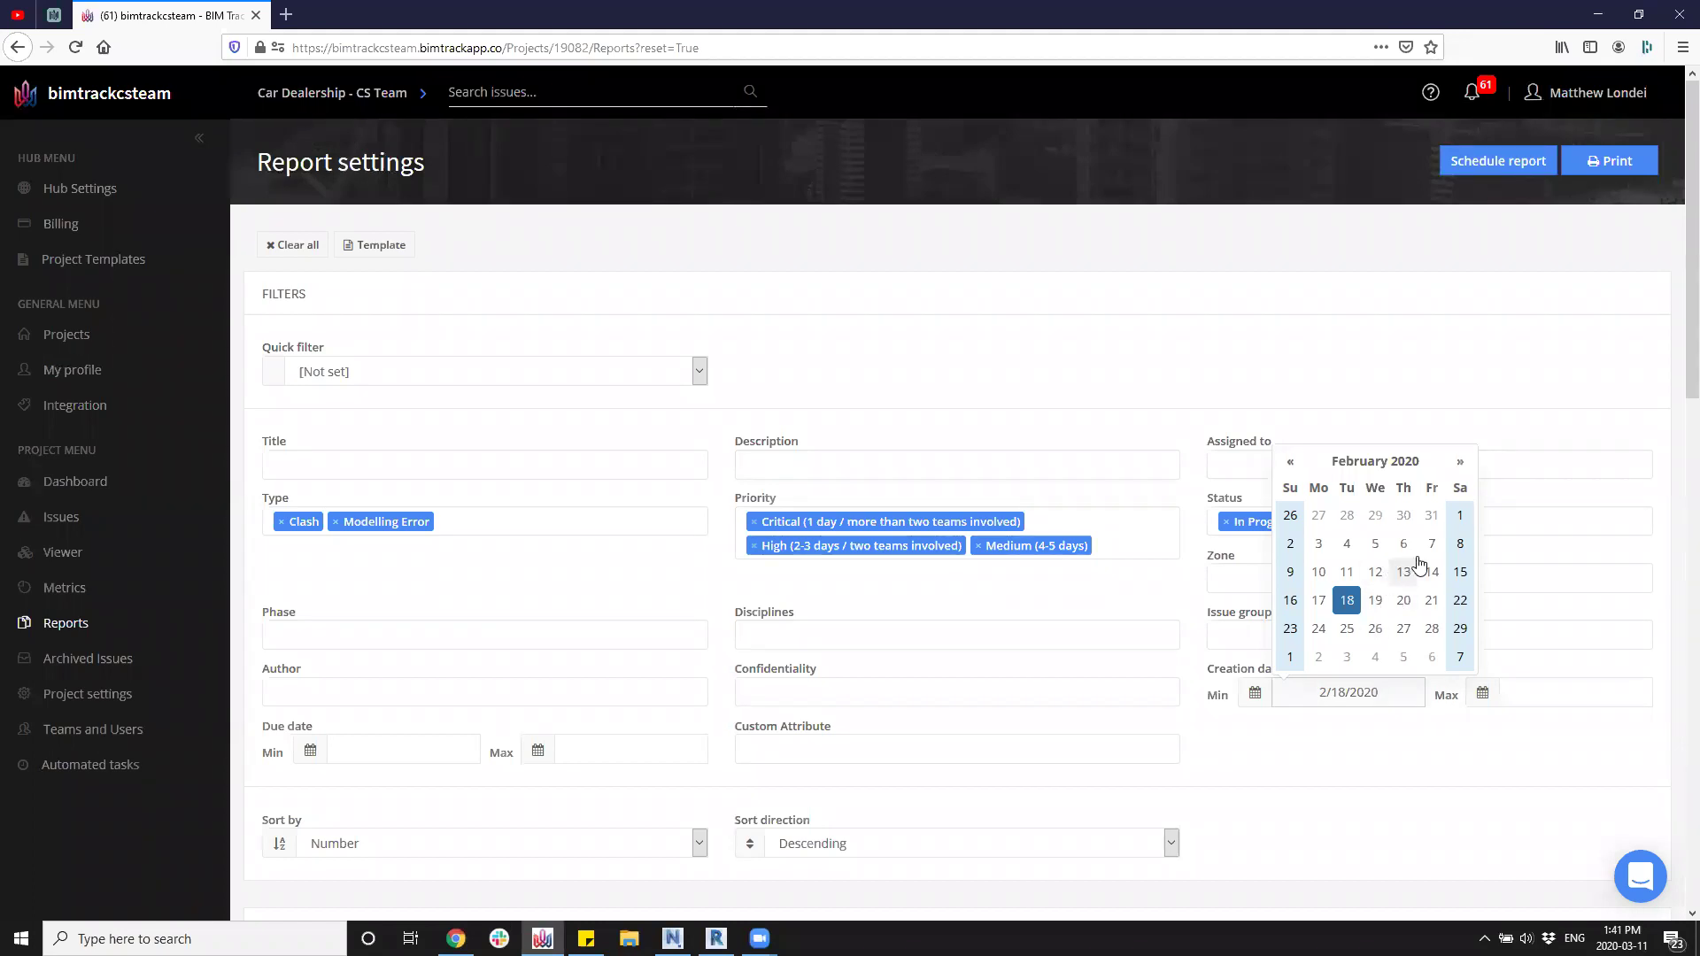
left_click(1347, 571)
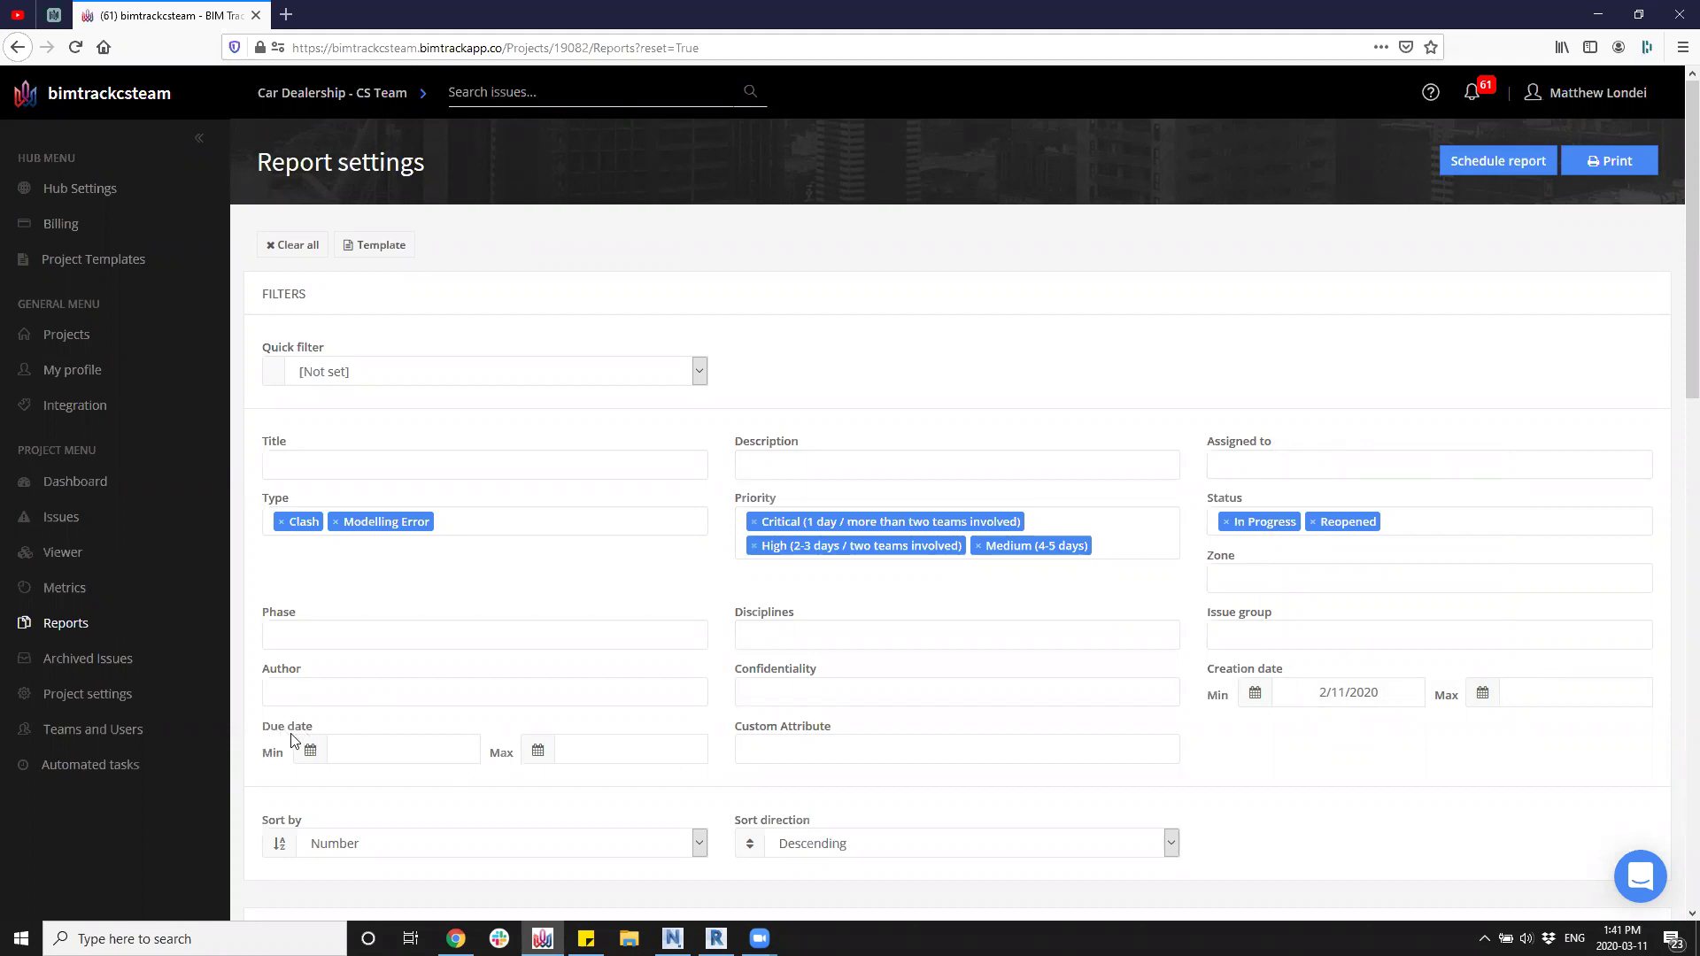
Clear the minimum date from the report's Creation date filter.
left_click(1373, 707)
left_click_drag(1374, 695, 1312, 695)
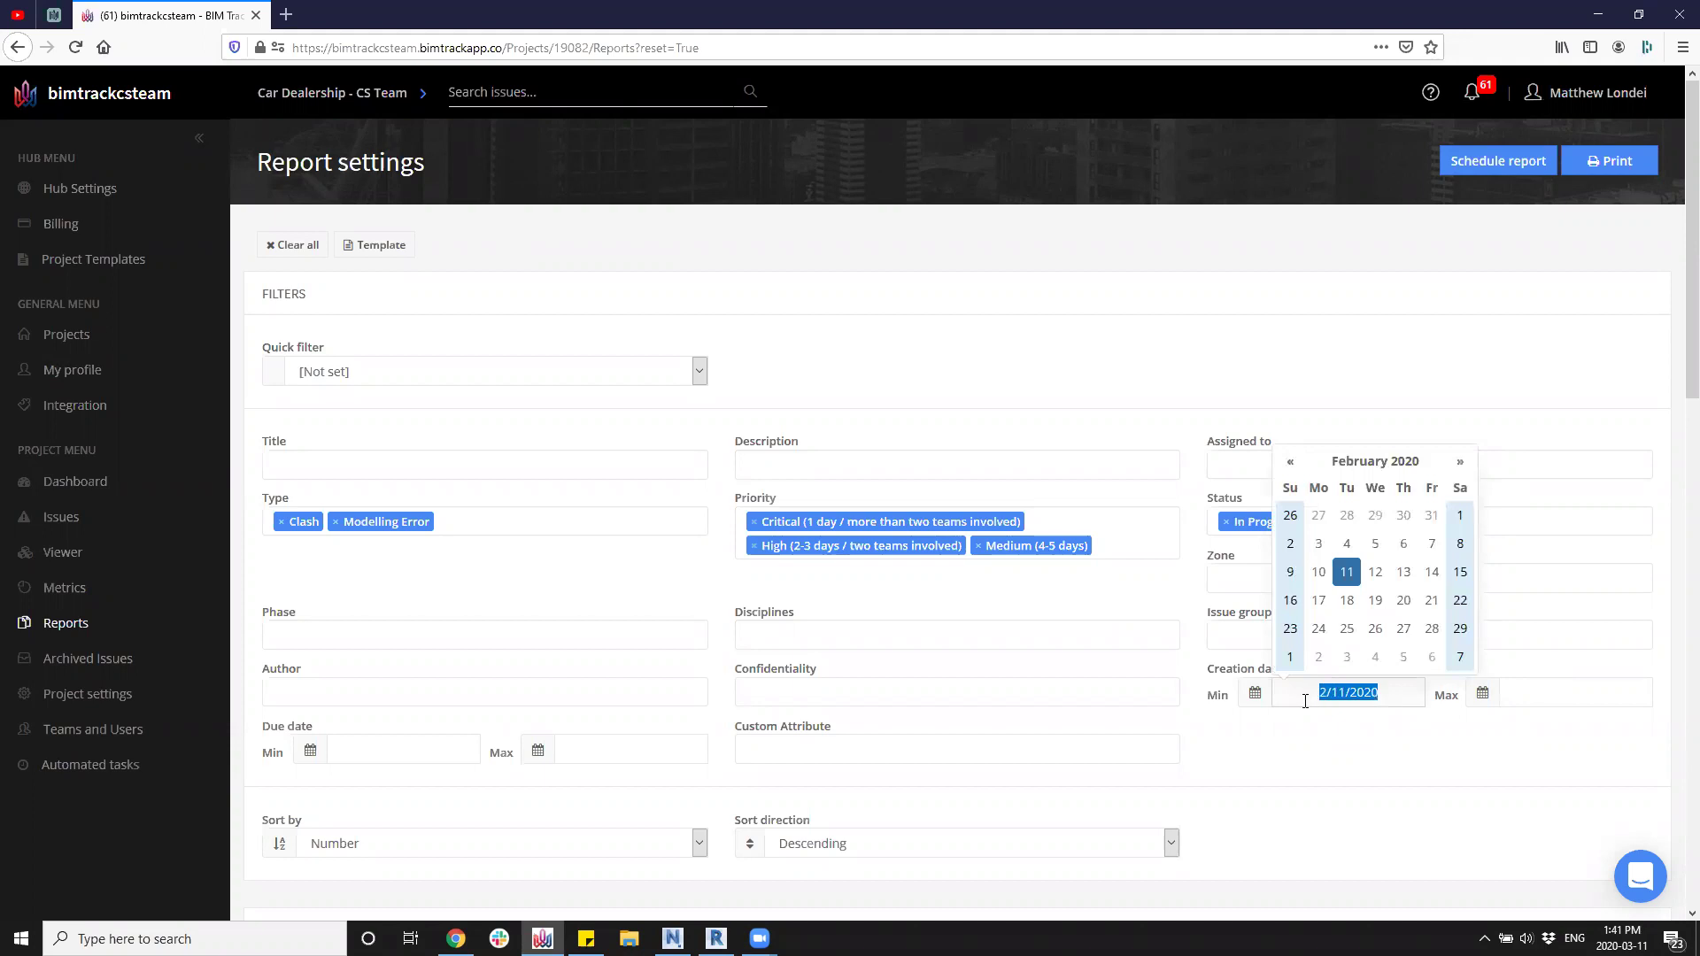
key("BackSpace")
left_click(1116, 747)
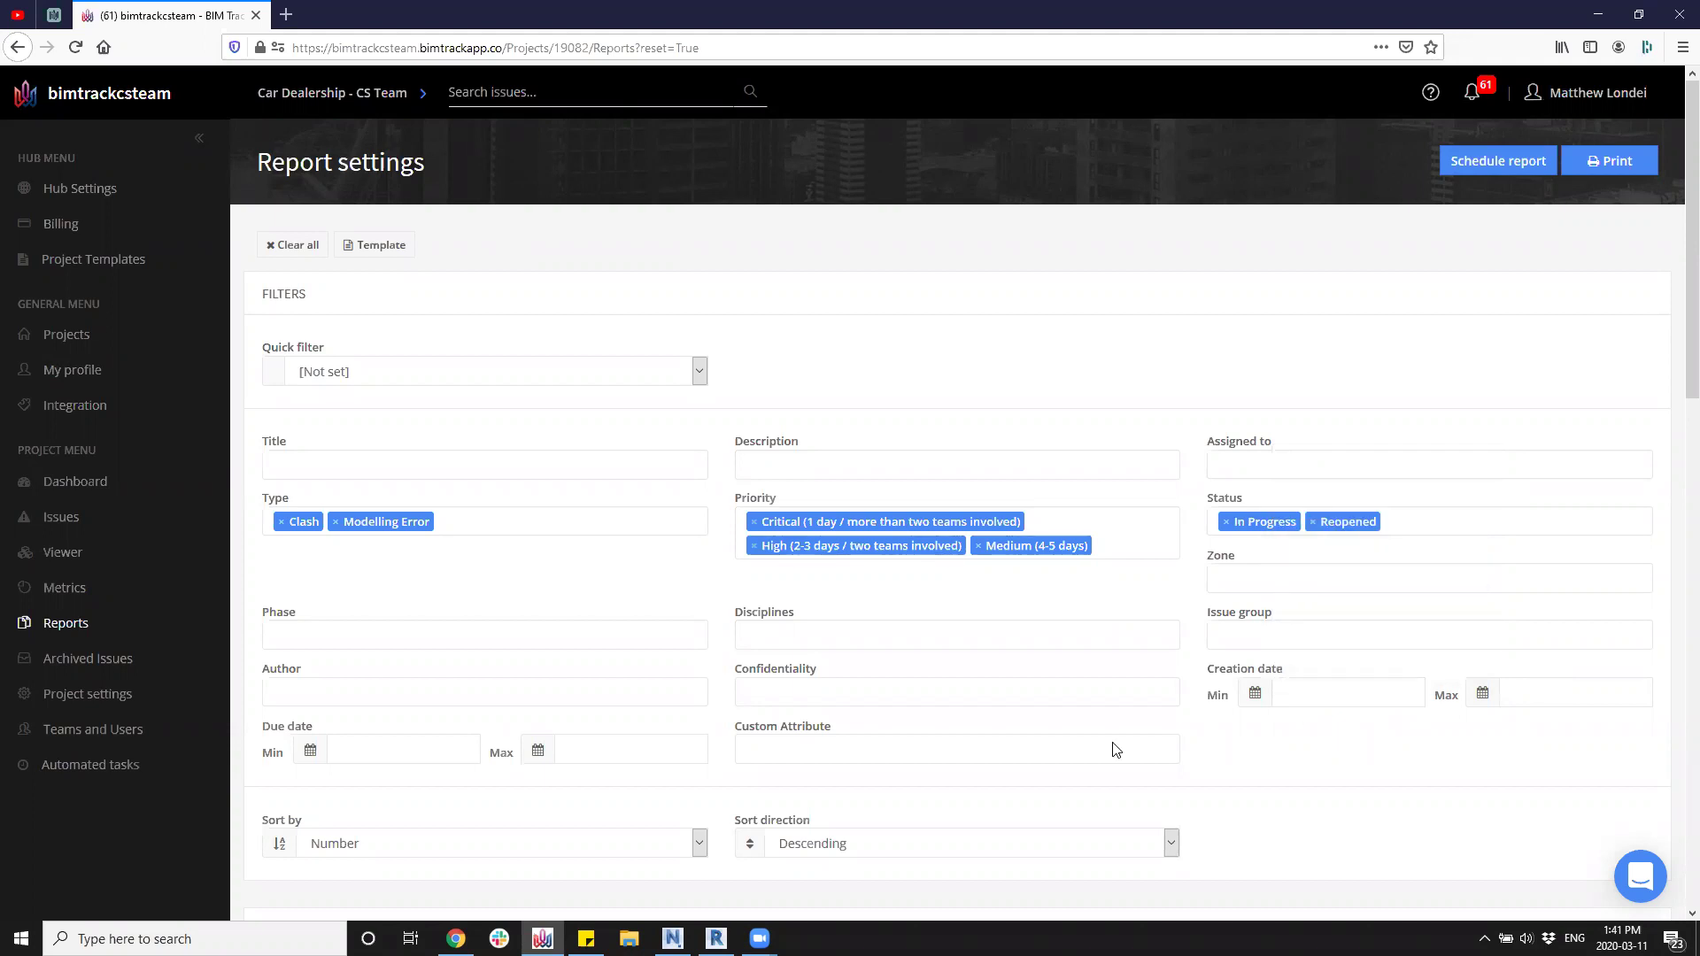
Set the report's maximum Due date filter to 3/20/2020 and change it to 3/11/2020.
left_click(609, 749)
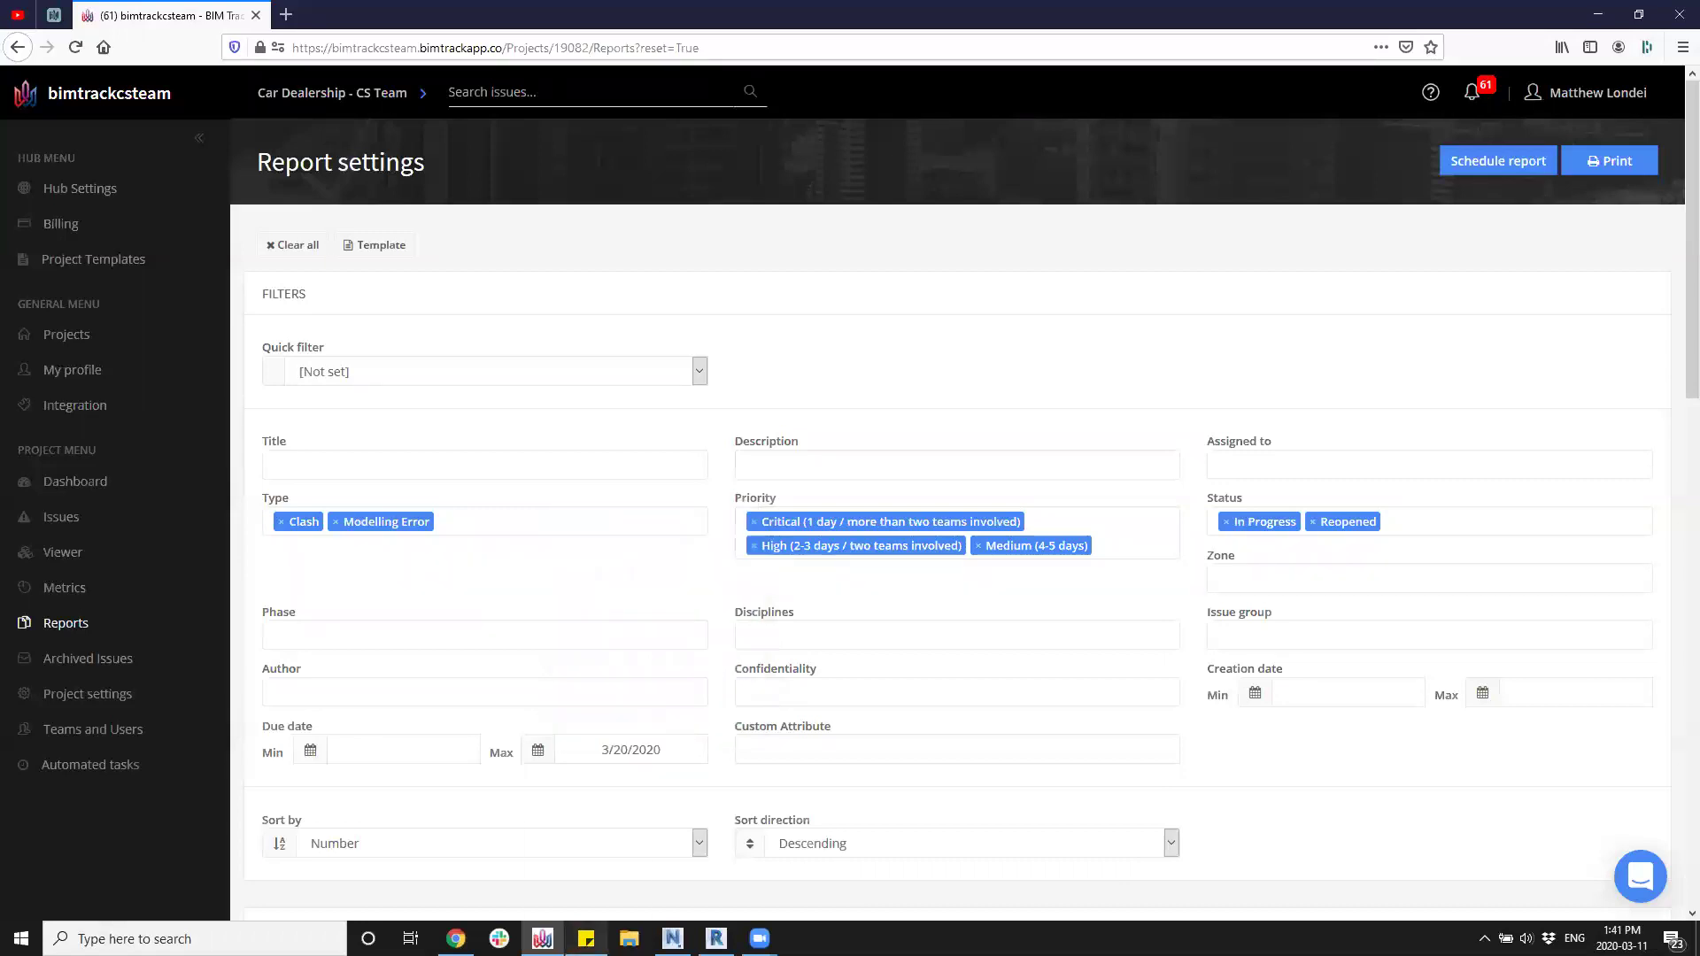
mouse_move(585, 938)
left_click(682, 749)
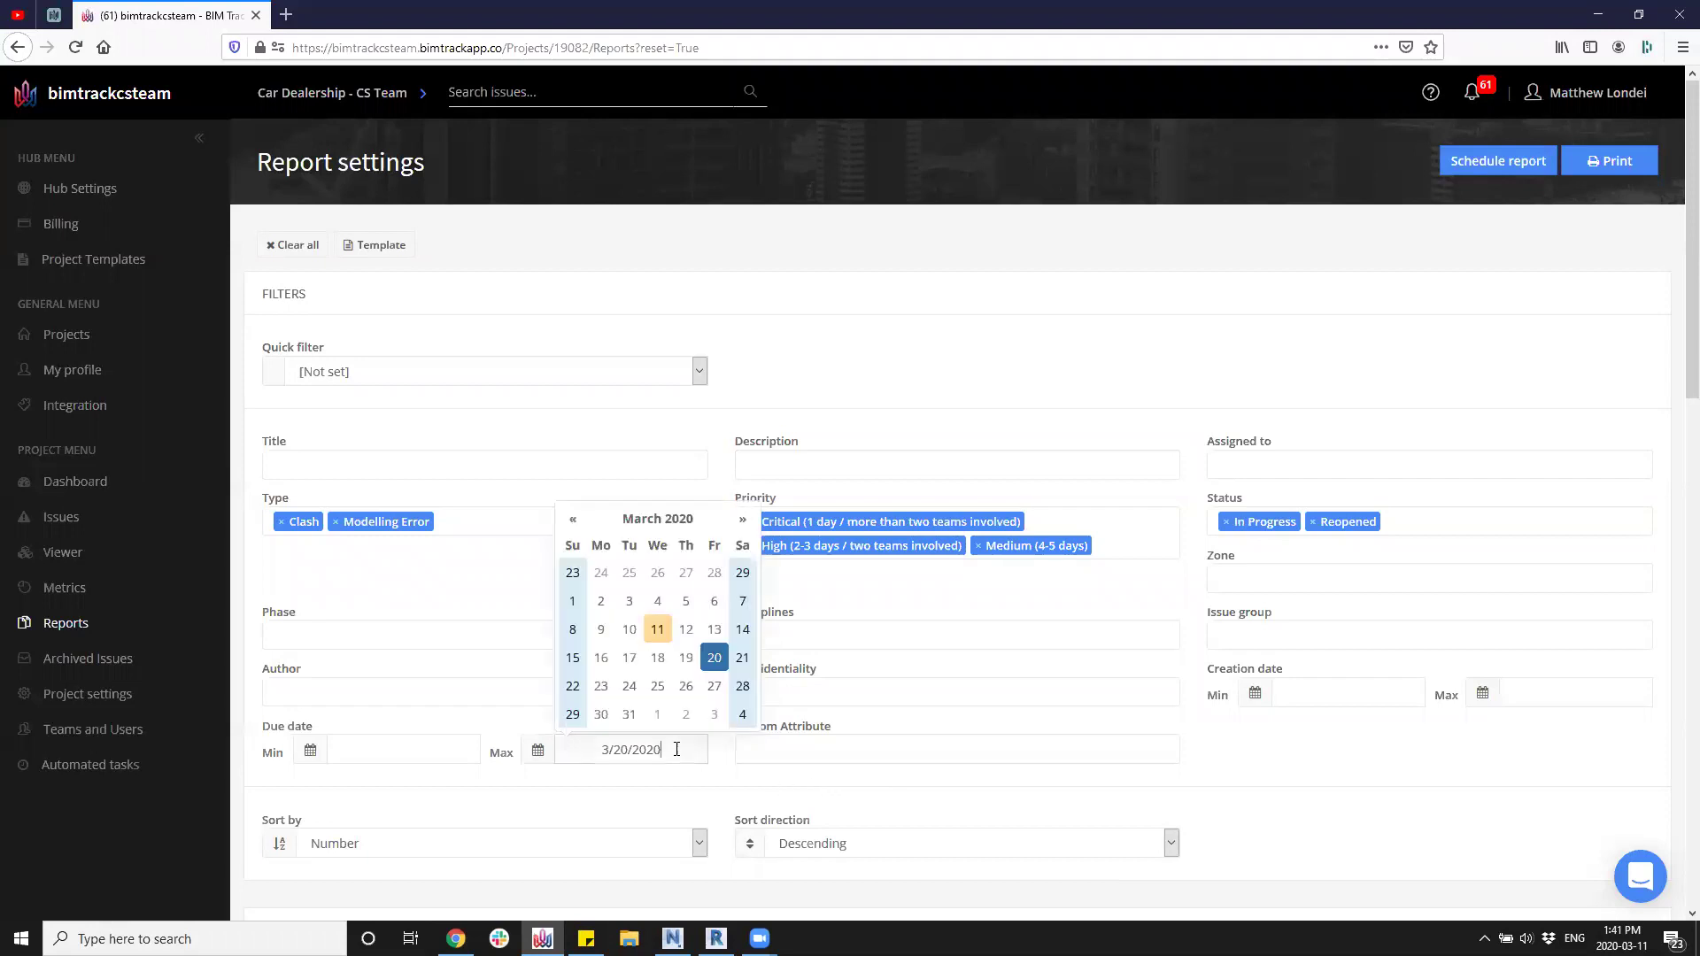
left_click(657, 630)
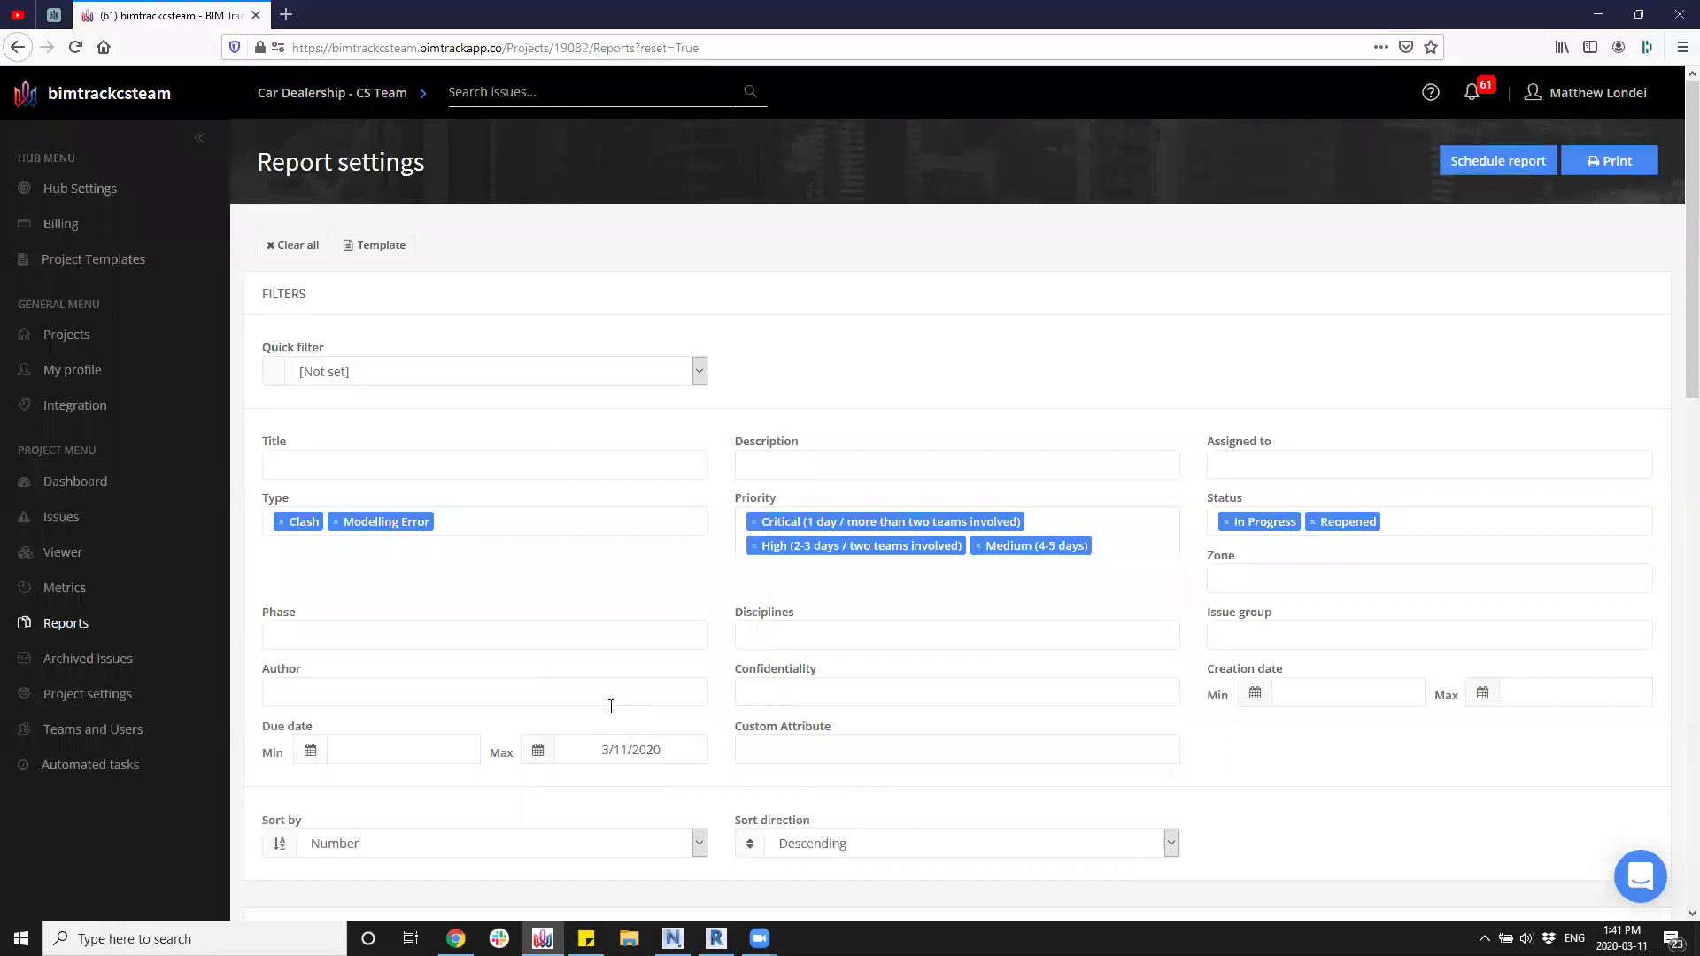
Set the report's maximum Due date filter to 3/27/2020.
triple_click(662, 750)
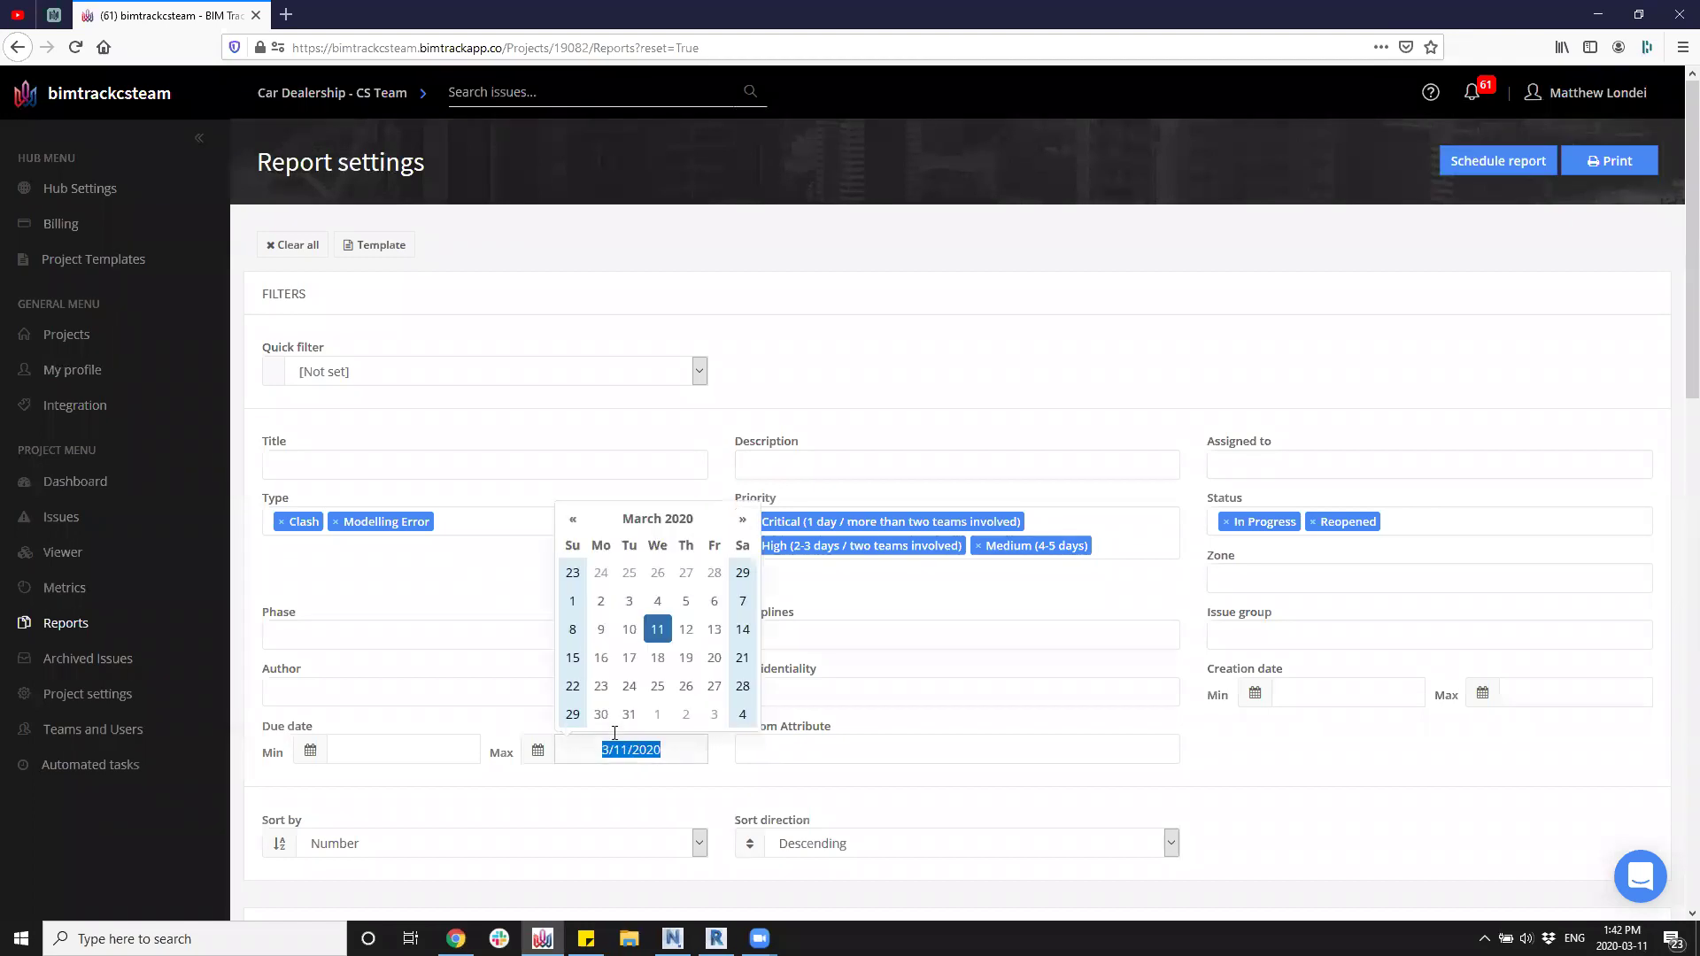
left_click(713, 690)
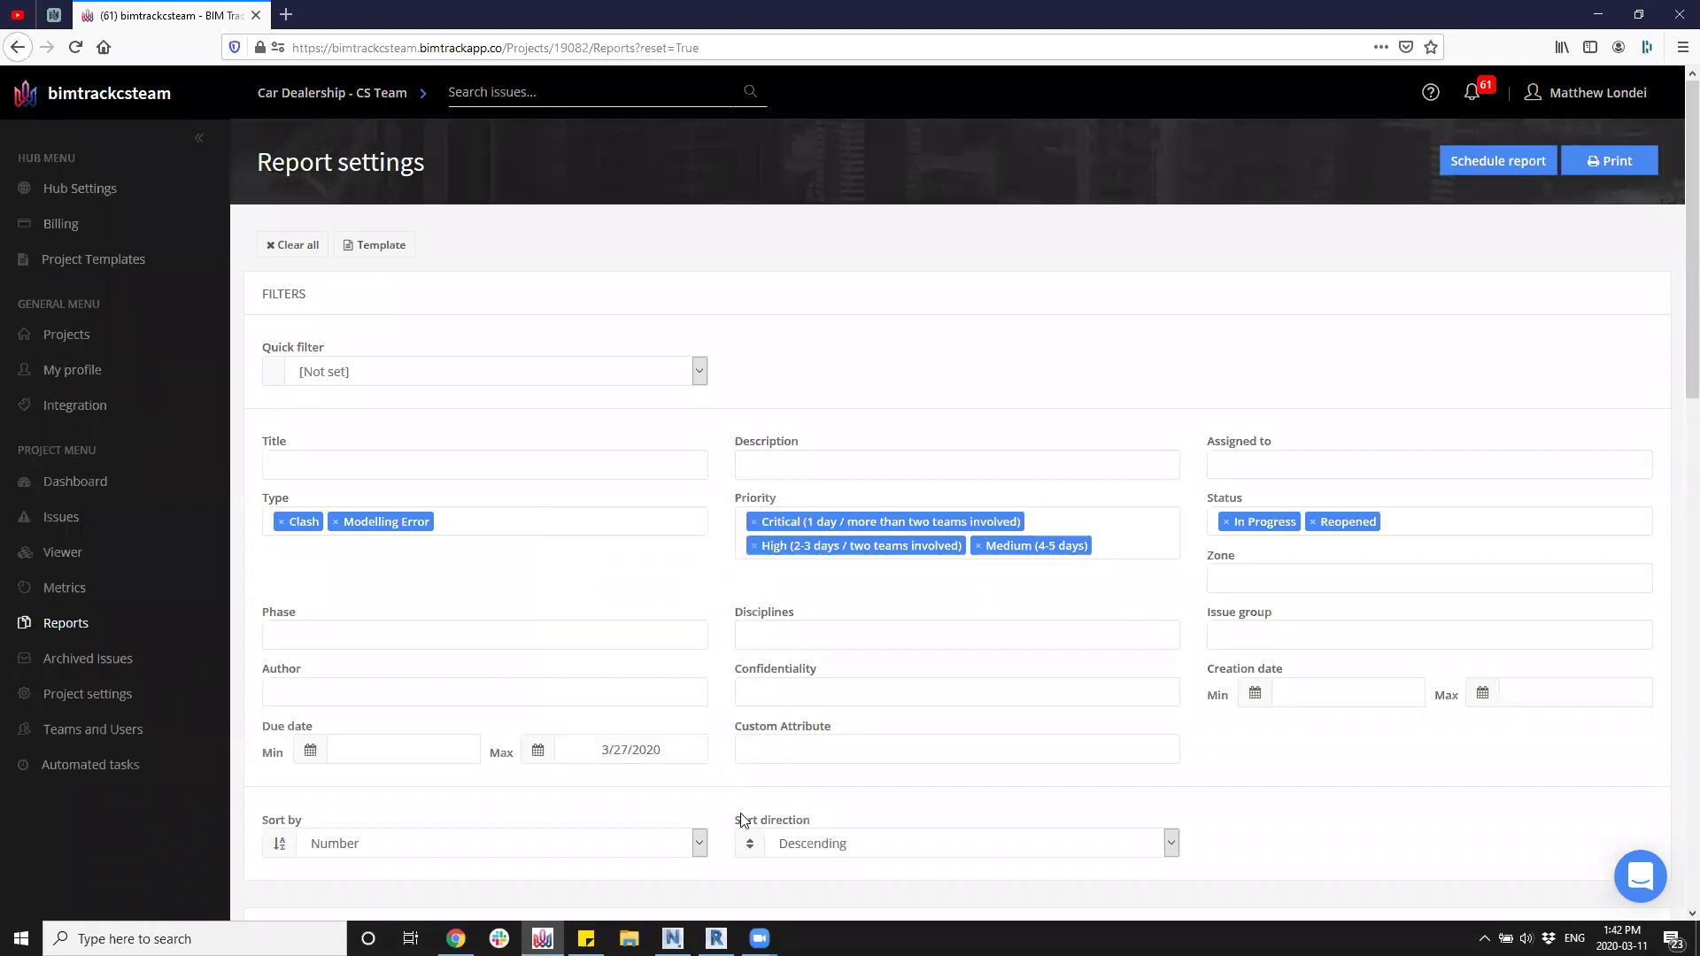
left_click(670, 754)
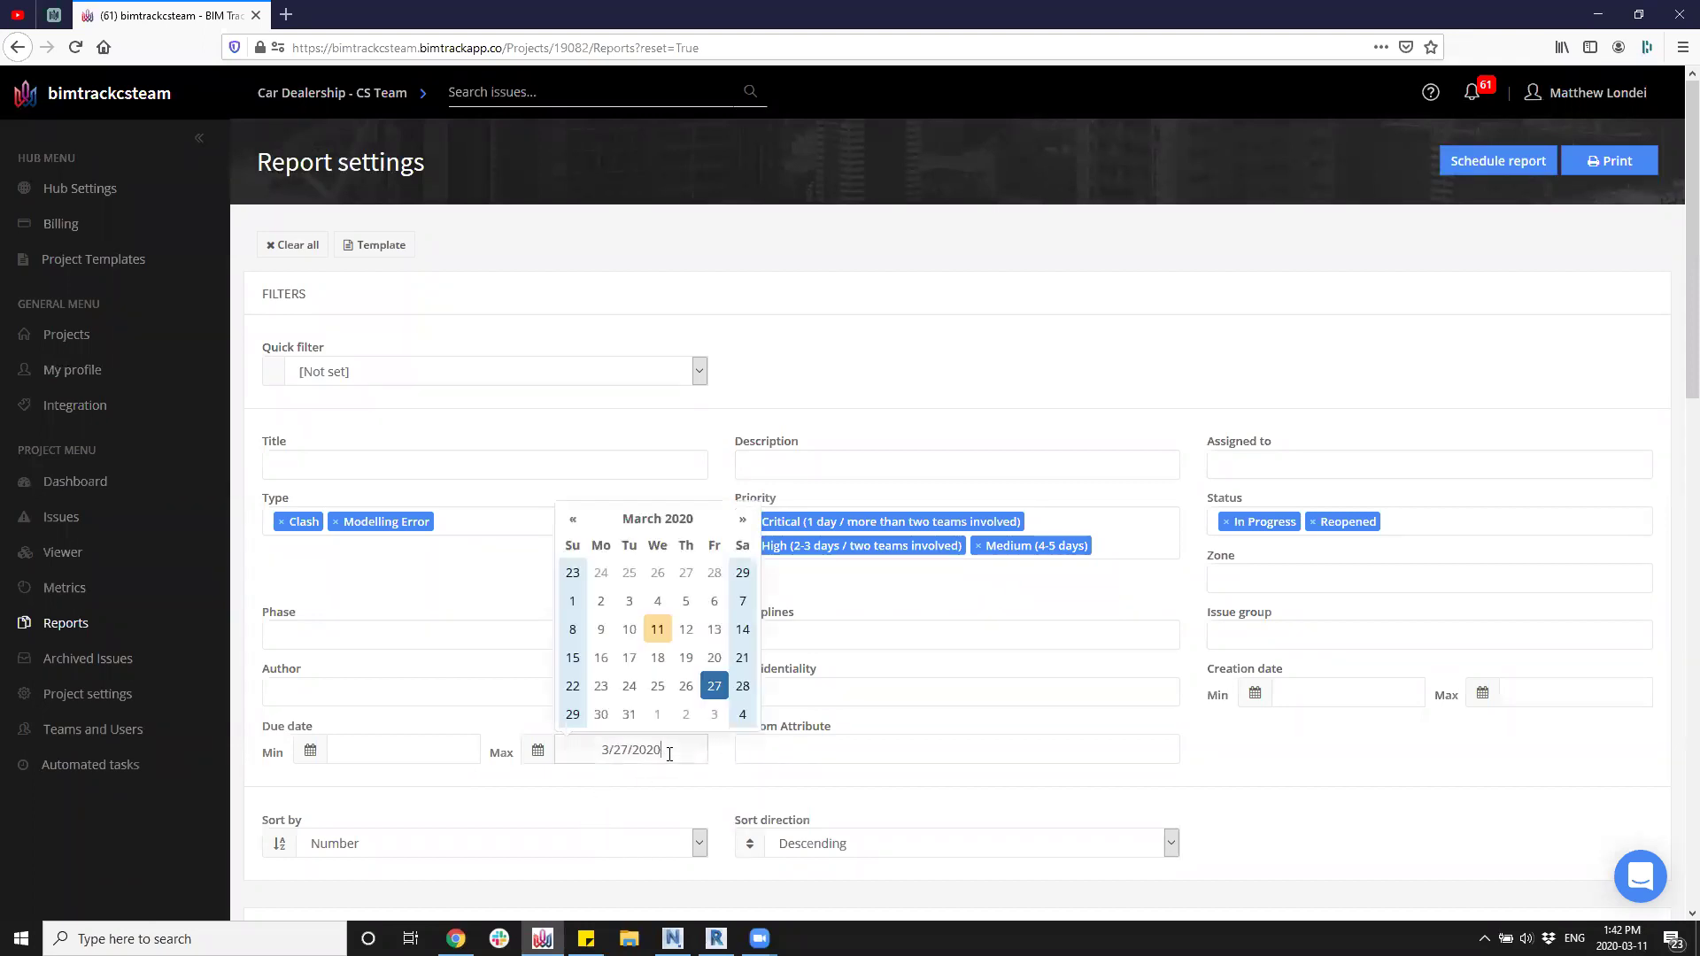
left_click(1073, 790)
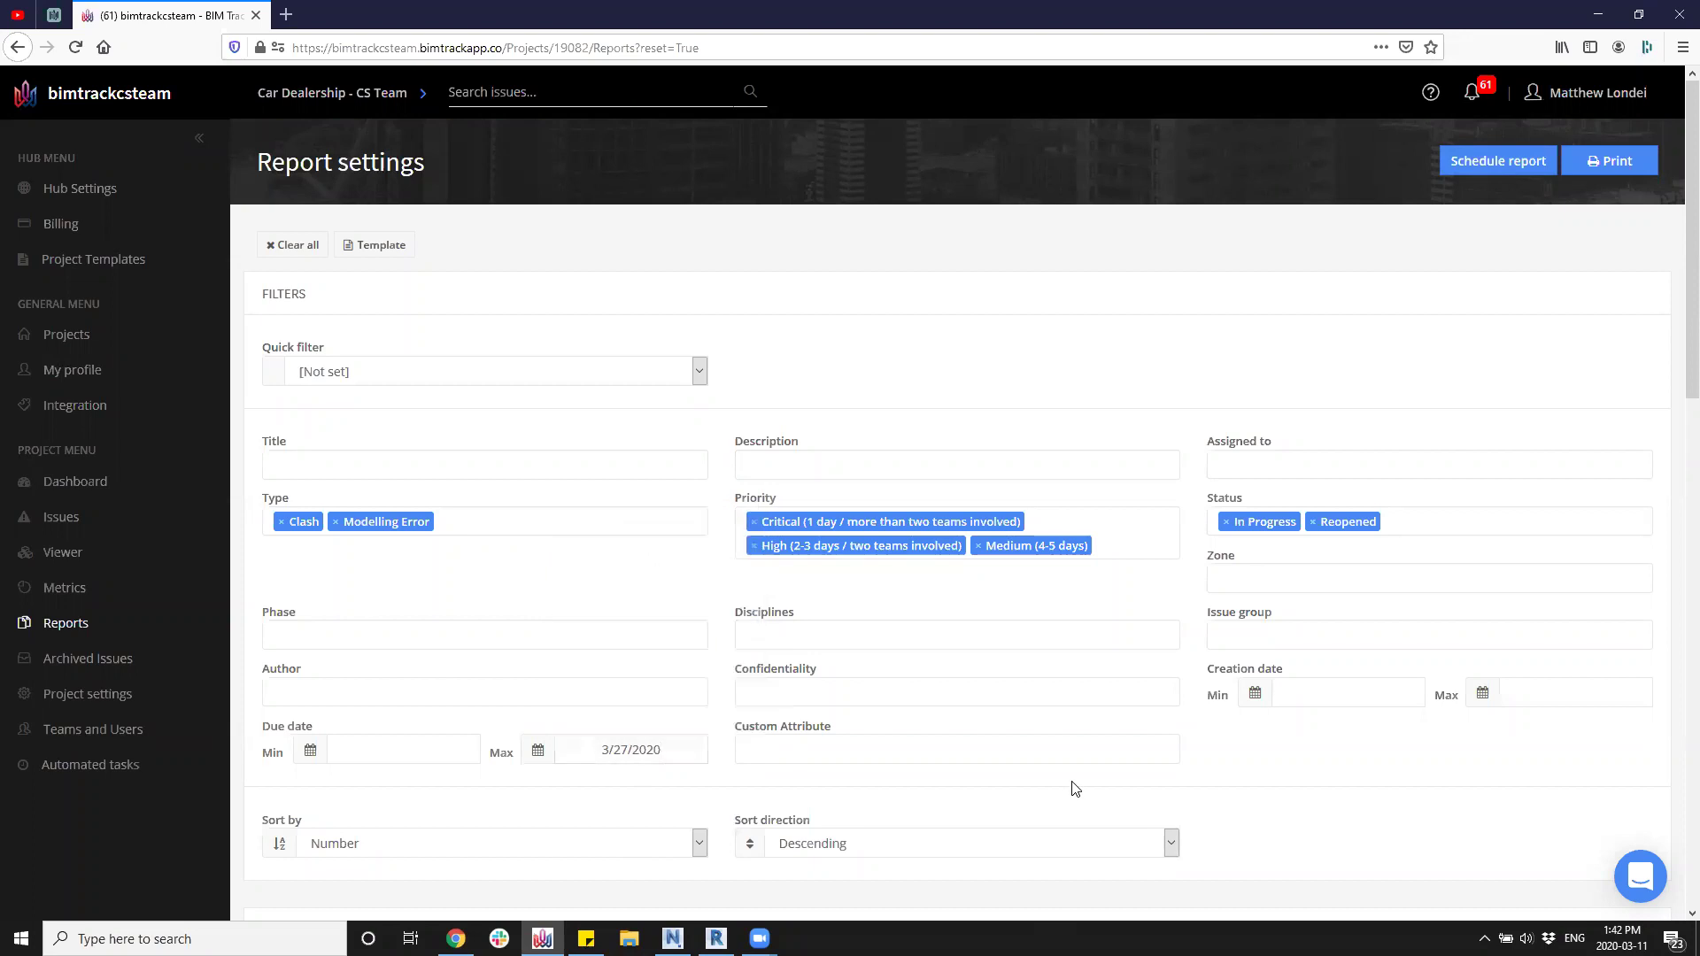
Group the report's issues by Due date in Ascending direction.
scroll(1074, 784, "down", 2)
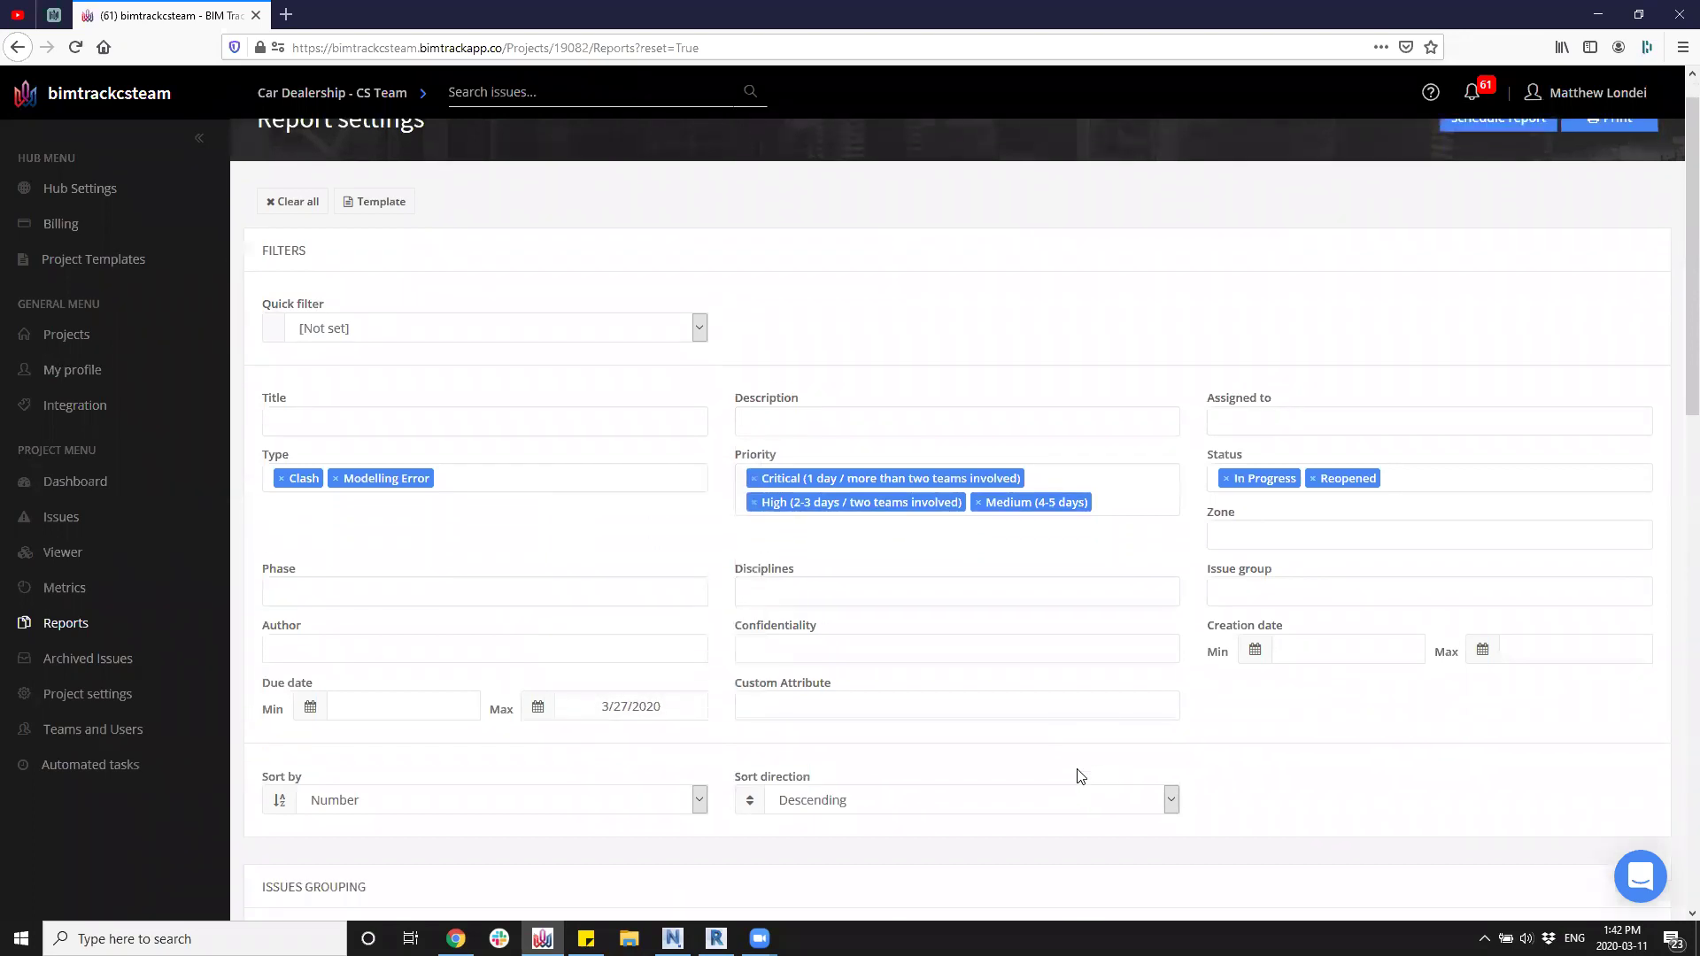
scroll(1082, 776, "down", 2)
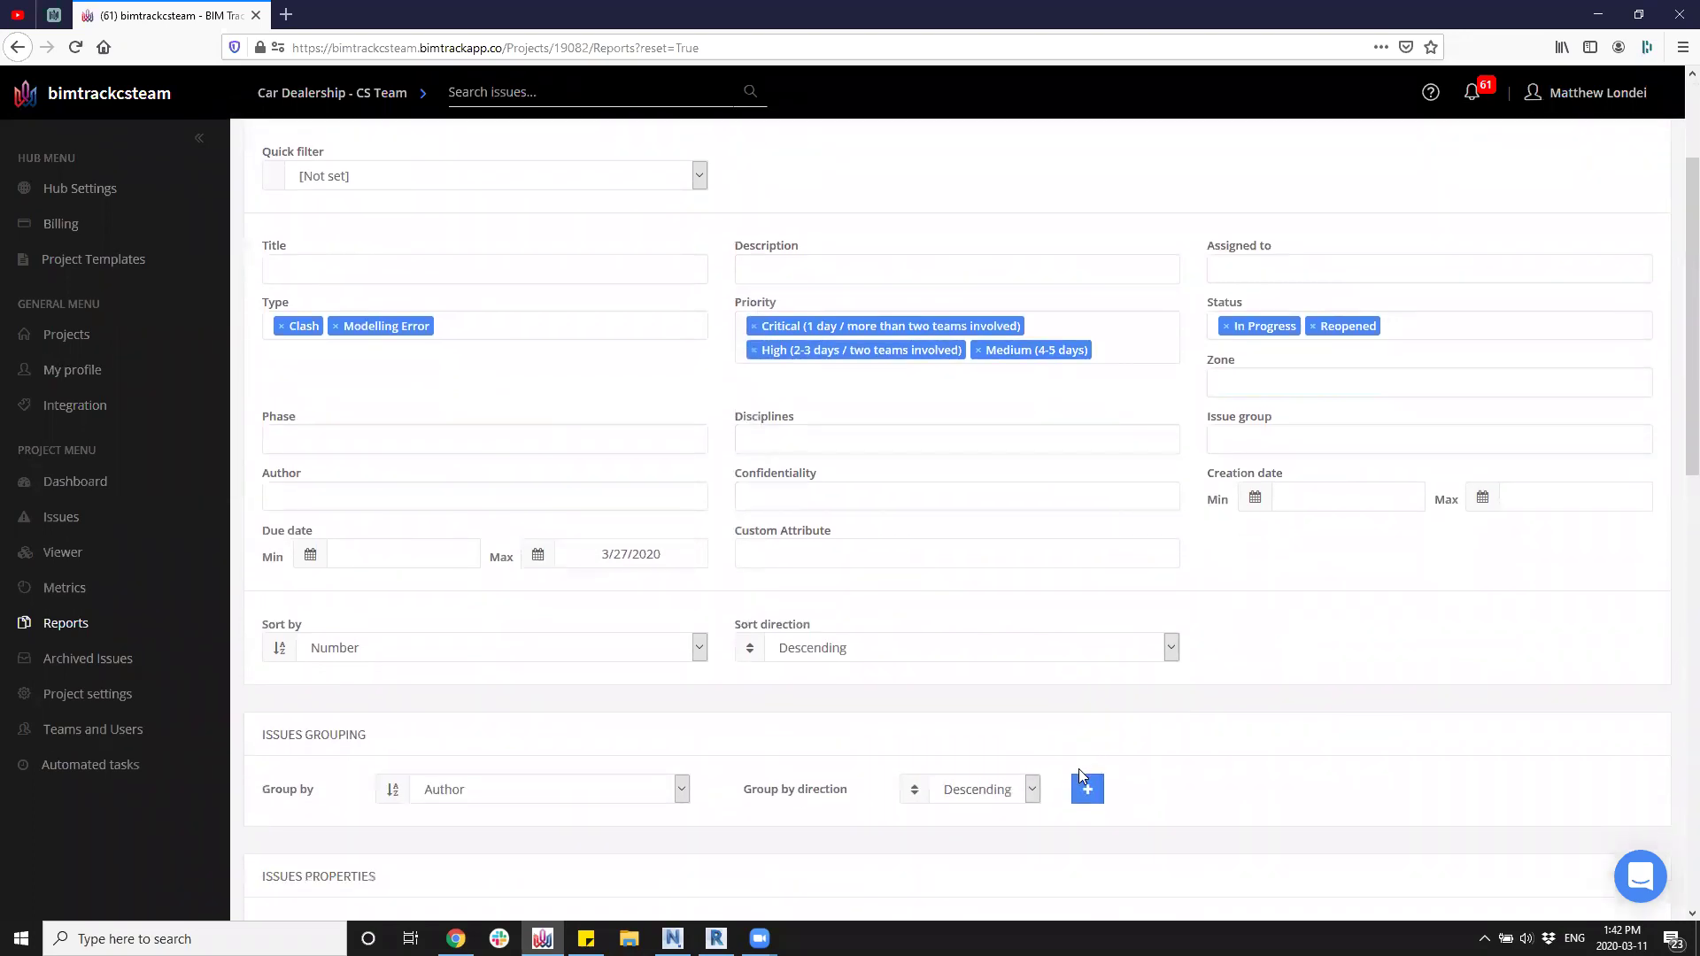
scroll(1121, 706, "down", 3)
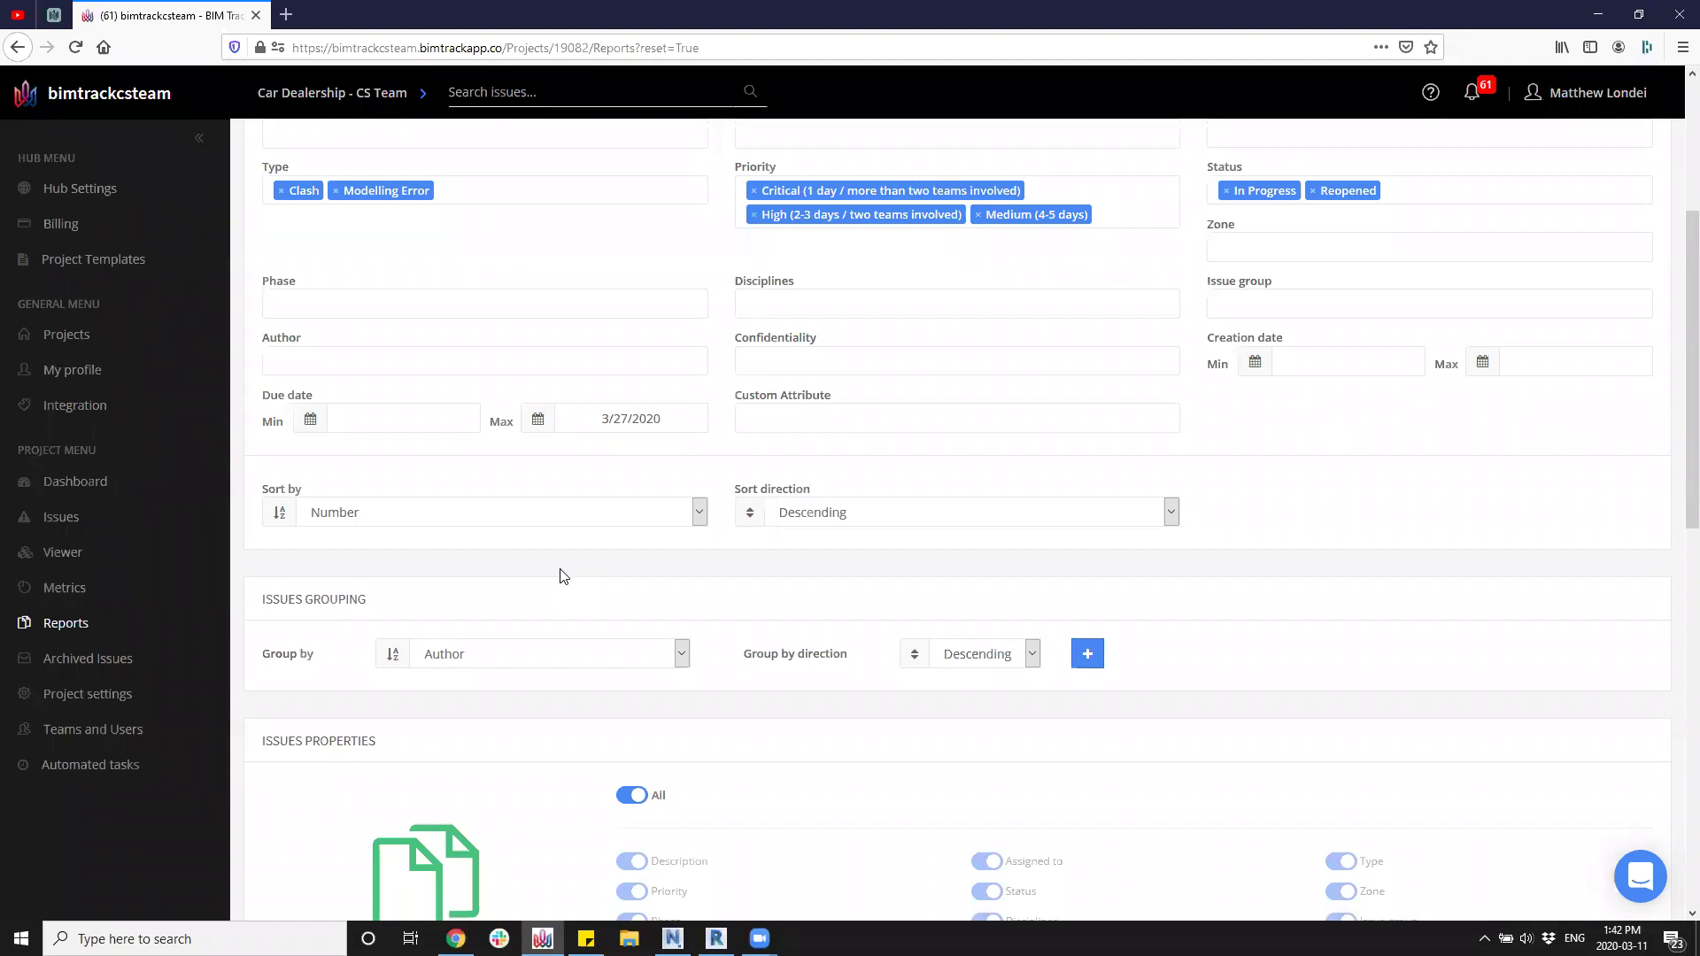
scroll(496, 693, "up", 1)
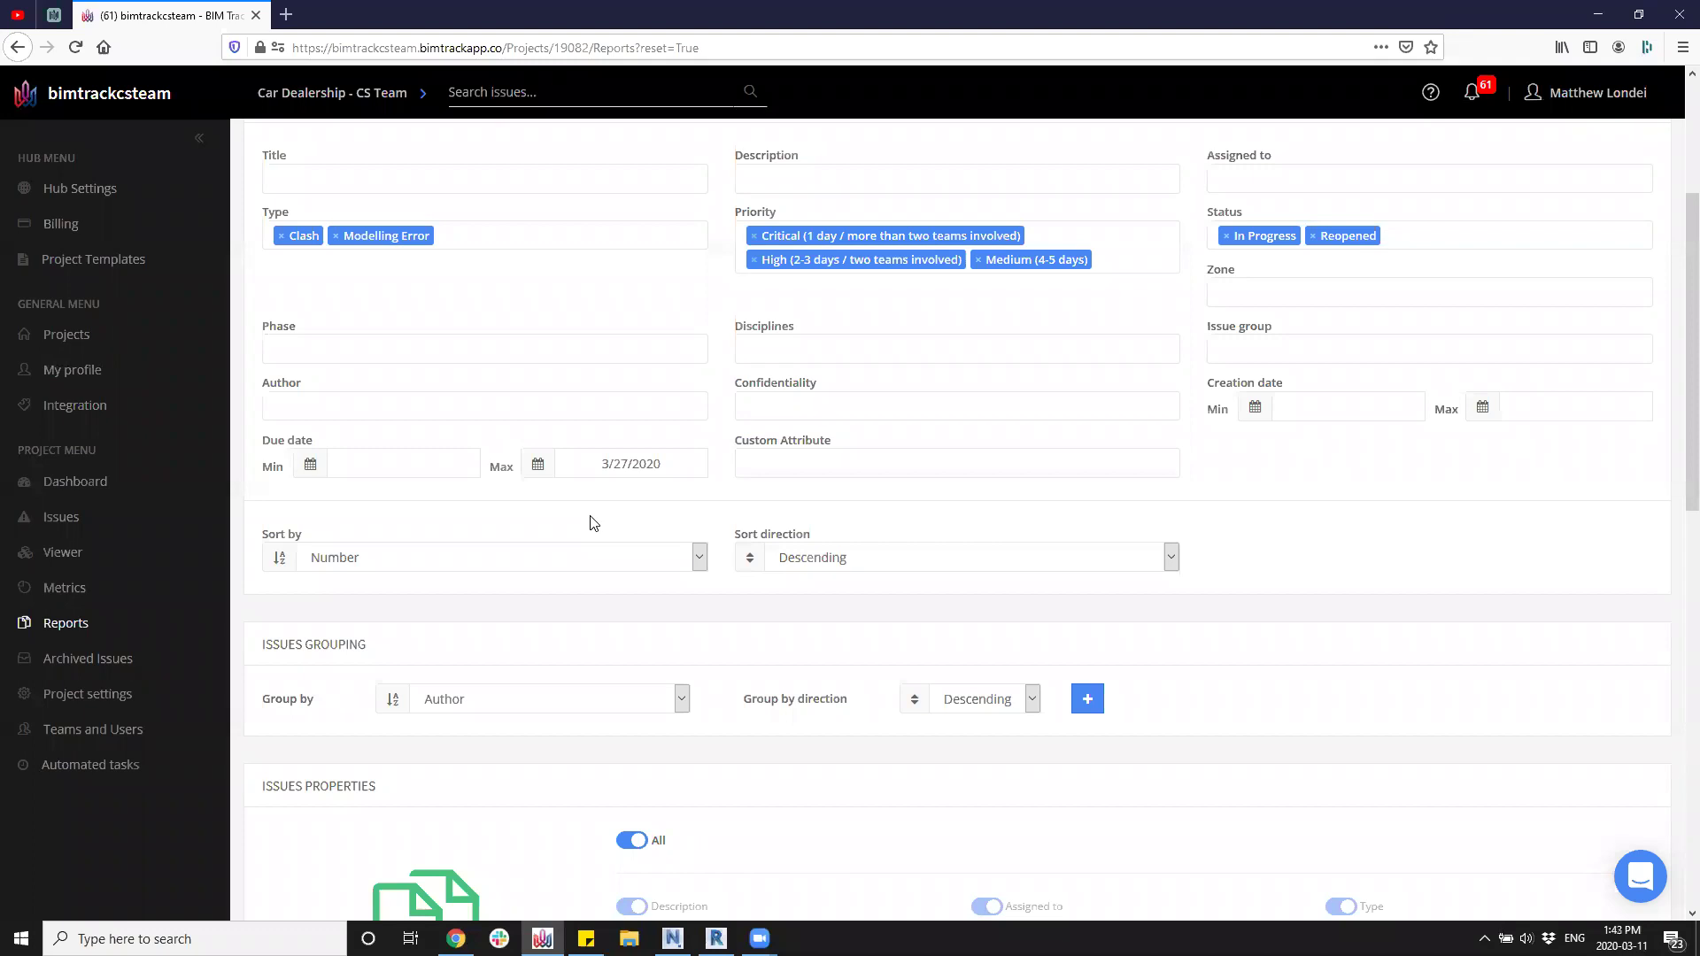
left_click(678, 700)
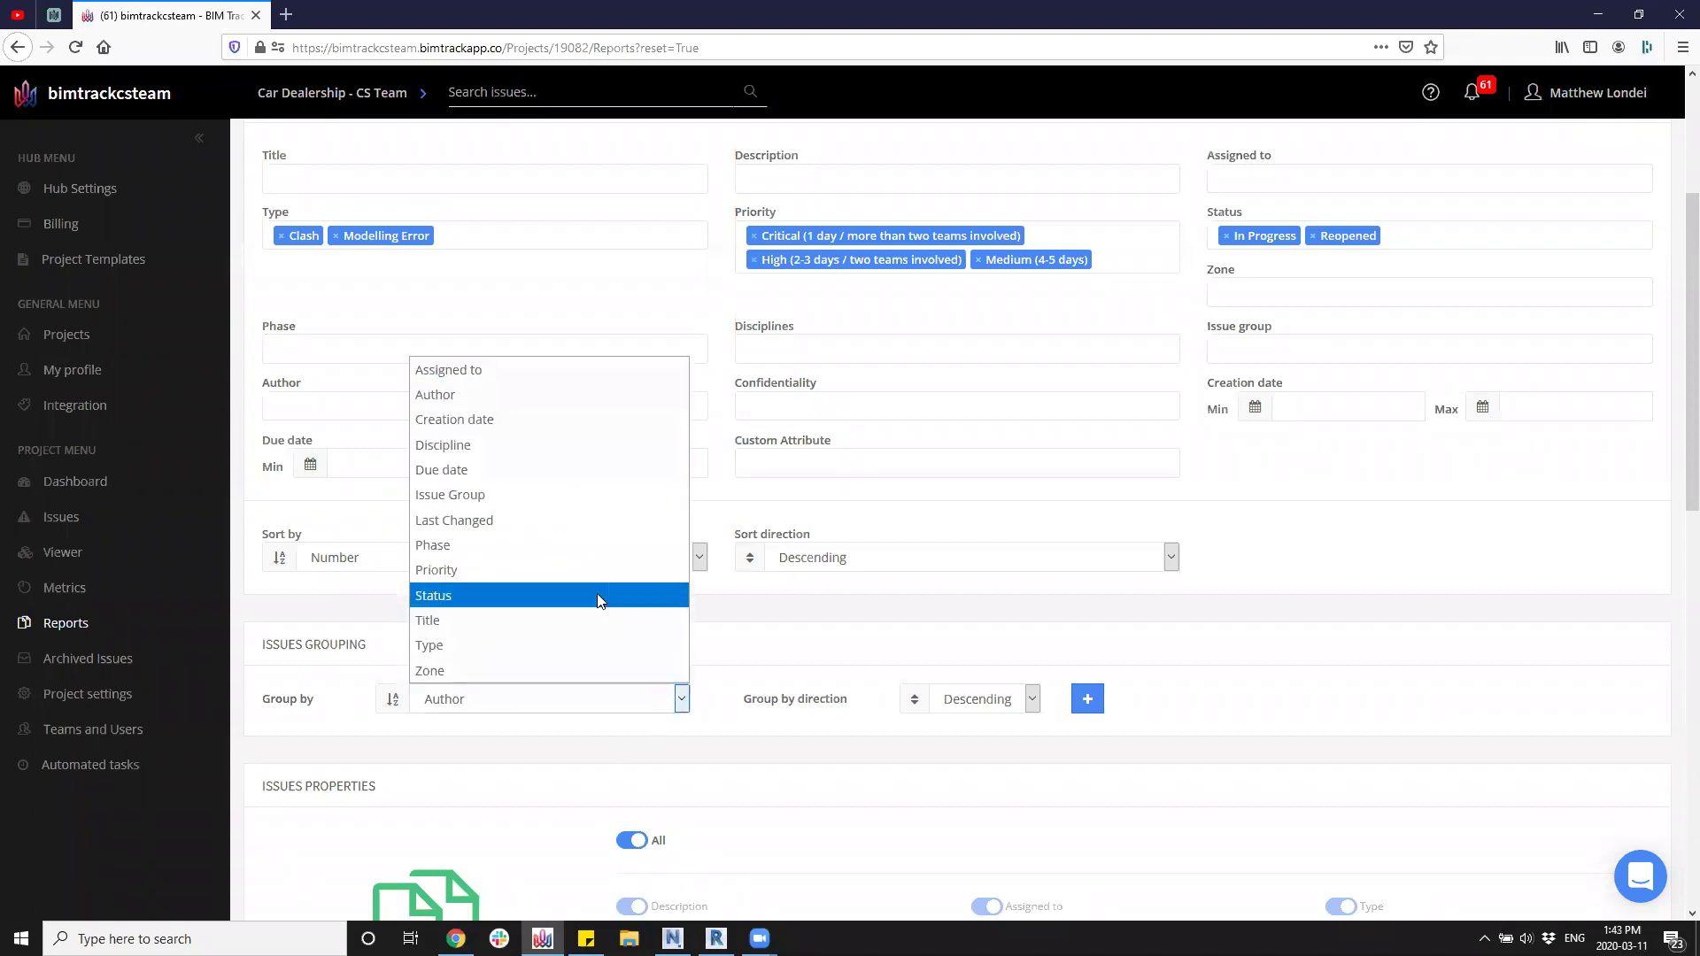
left_click(518, 470)
left_click(1031, 708)
left_click(988, 723)
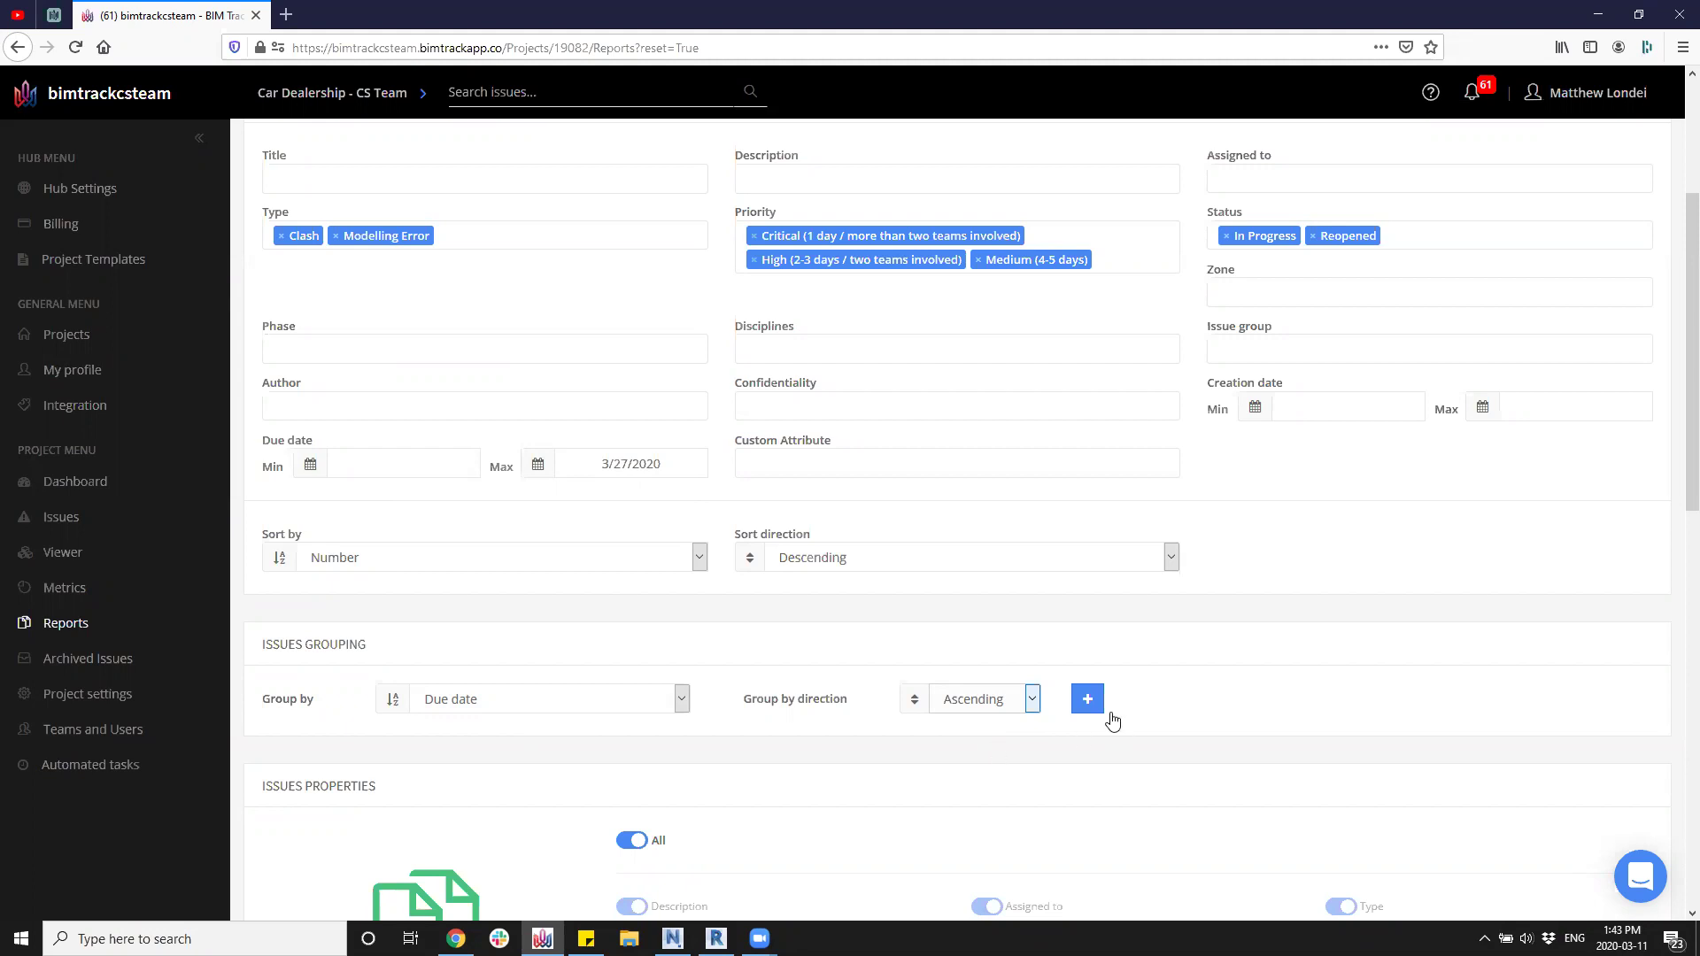
Add a second issue grouping level by Priority in Ascending direction.
left_click(1087, 699)
left_click(538, 738)
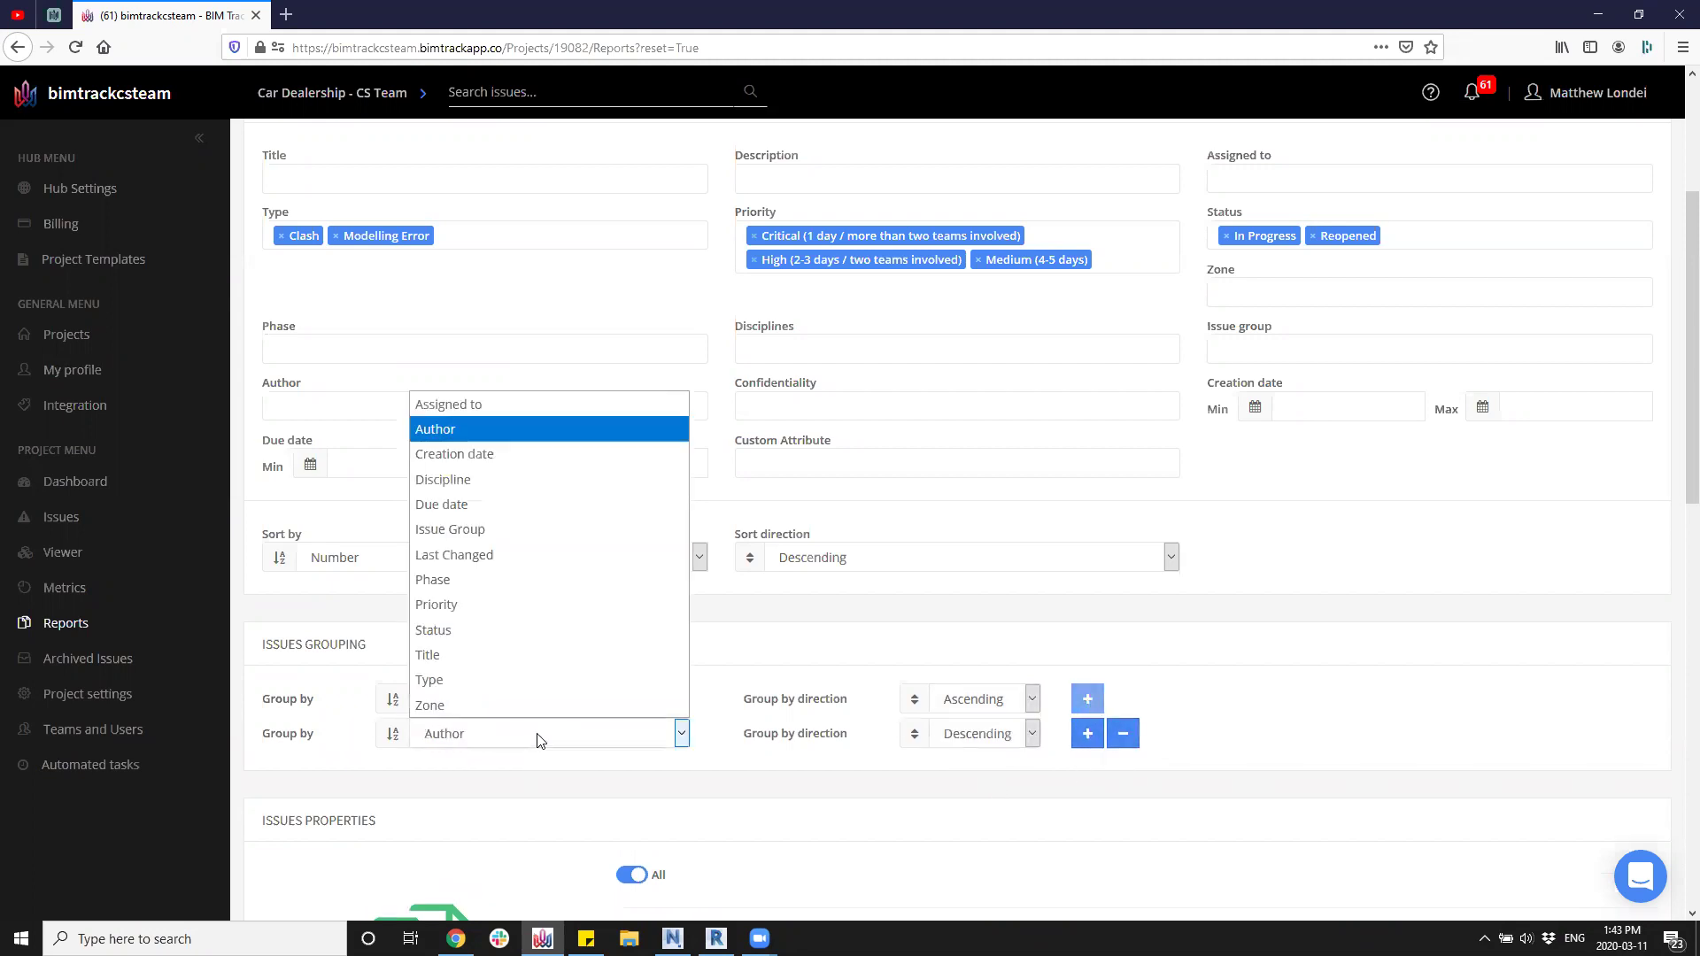
left_click(451, 604)
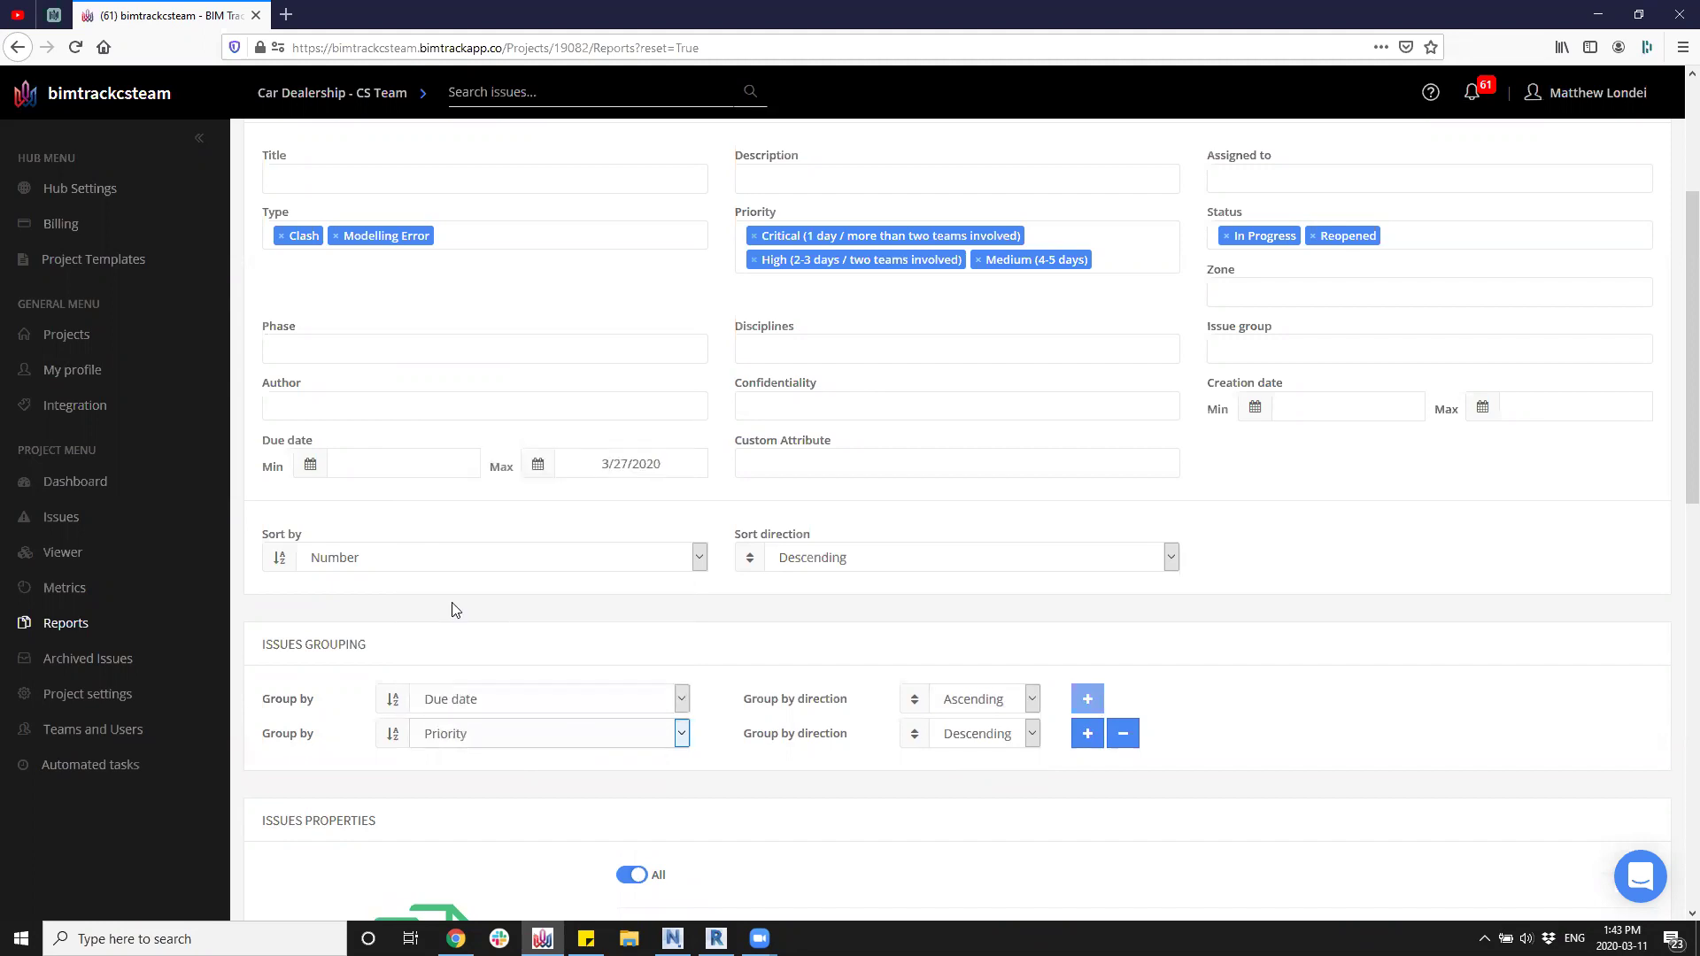
left_click(1009, 735)
left_click(970, 763)
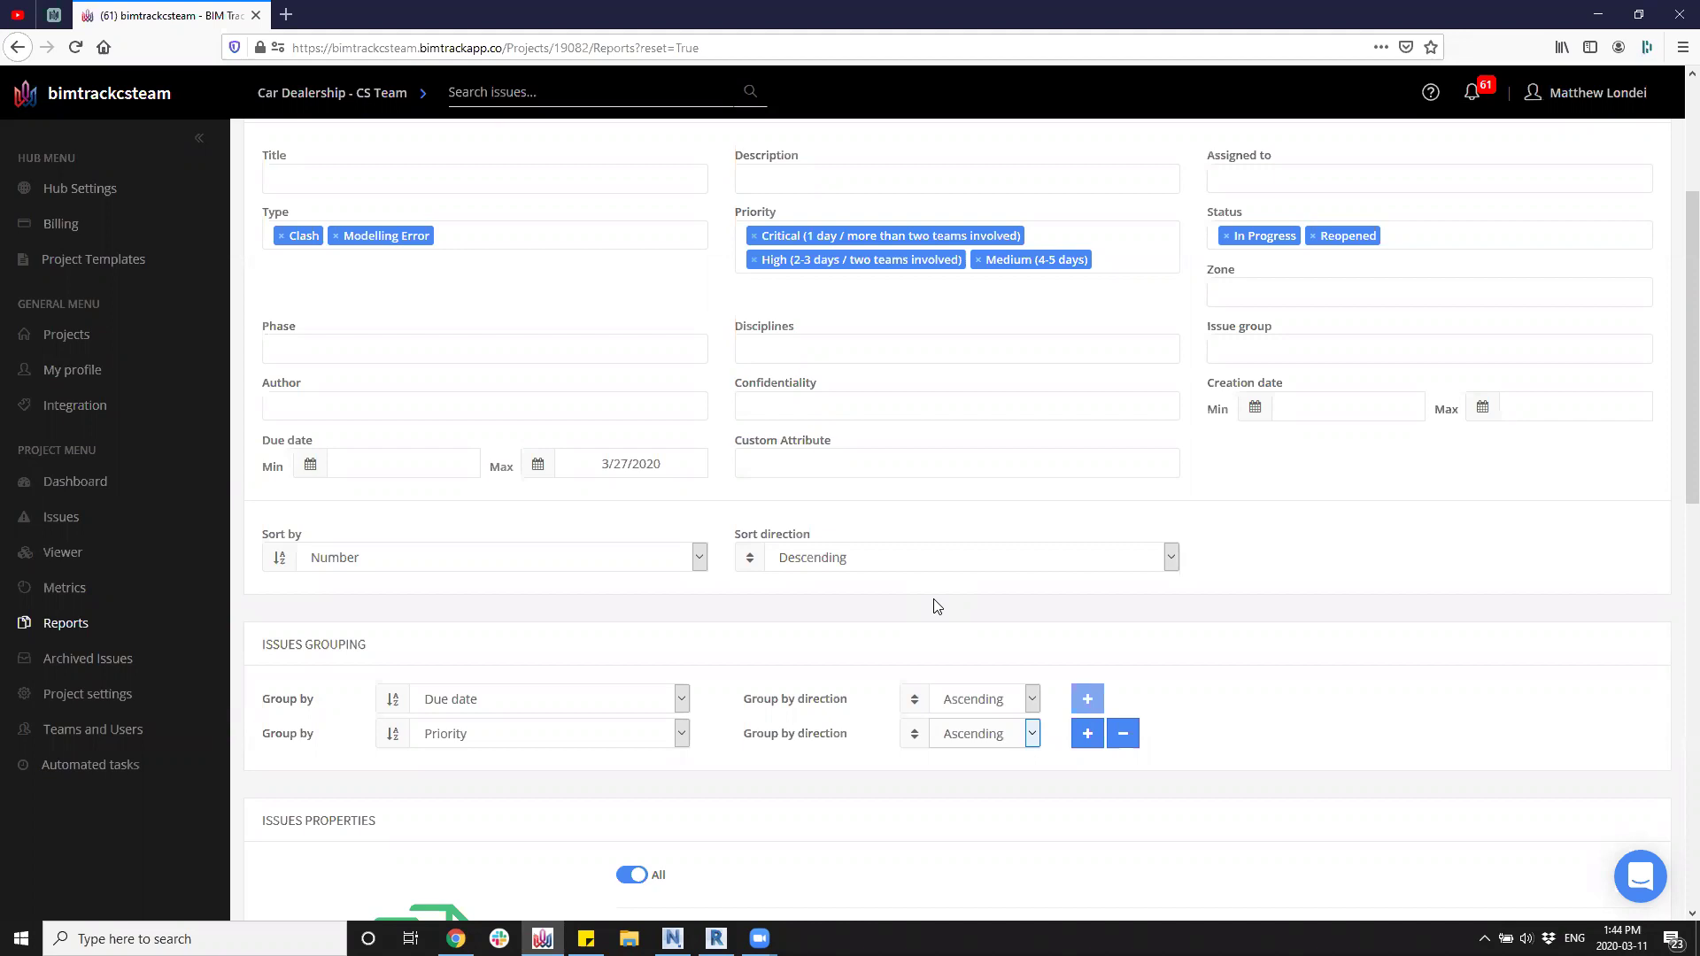
Turn off All for both the report's issue properties and its metrics.
scroll(939, 611, "down", 5)
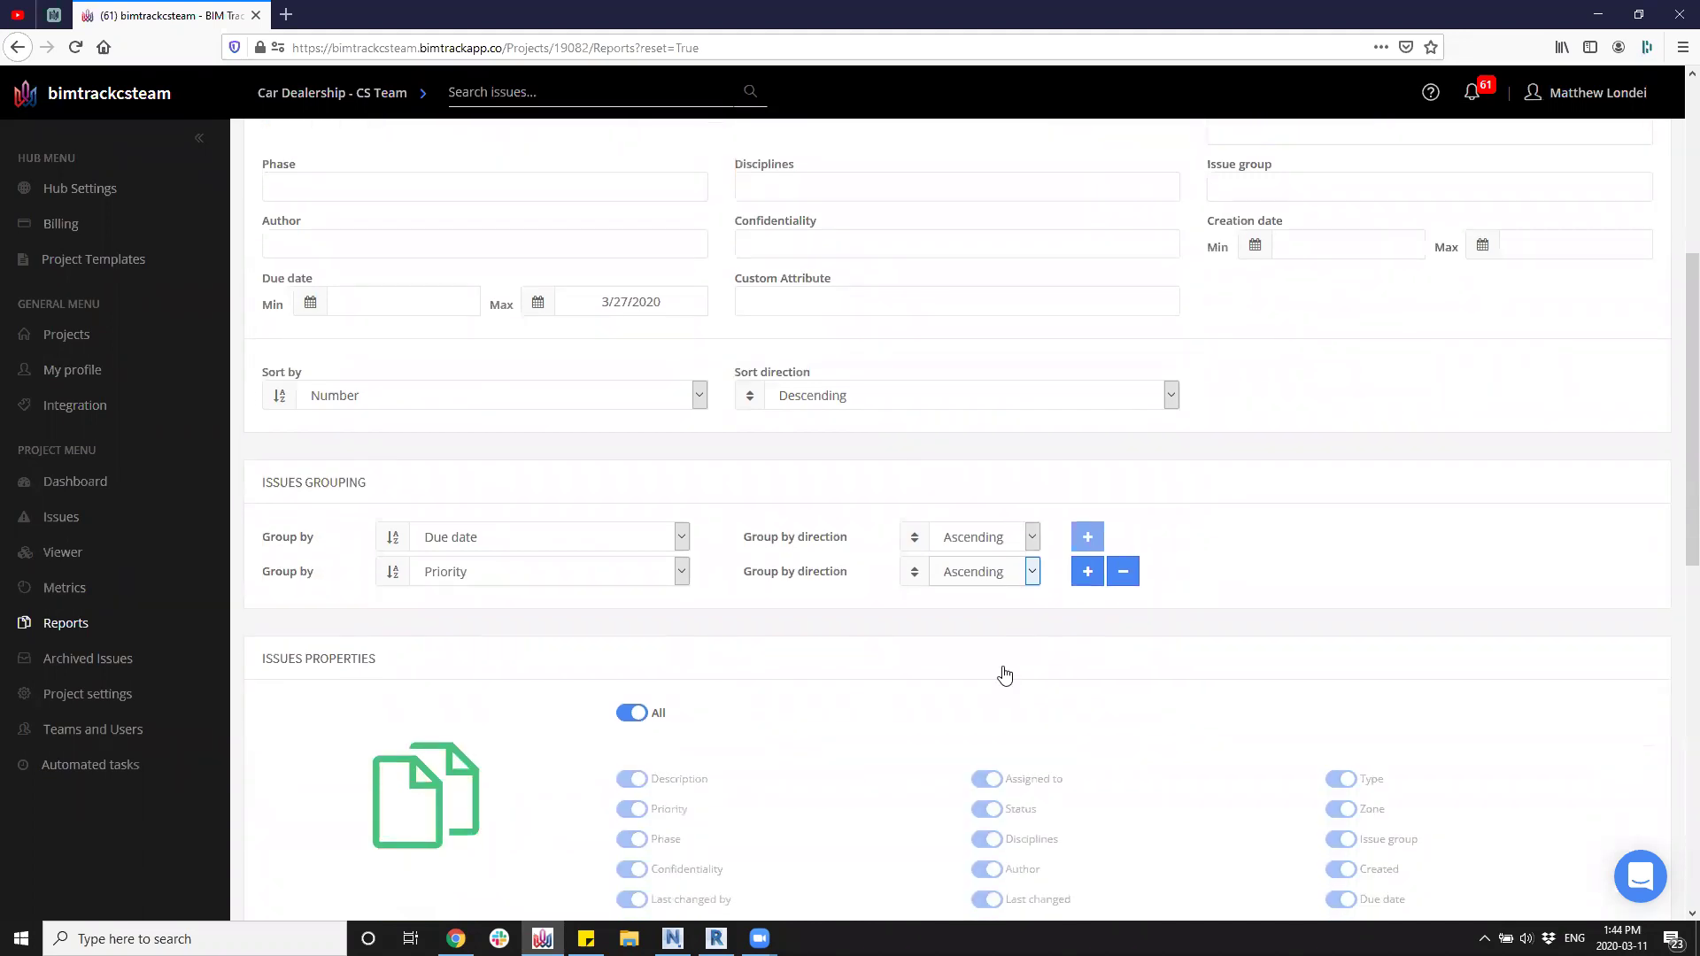
scroll(998, 677, "down", 2)
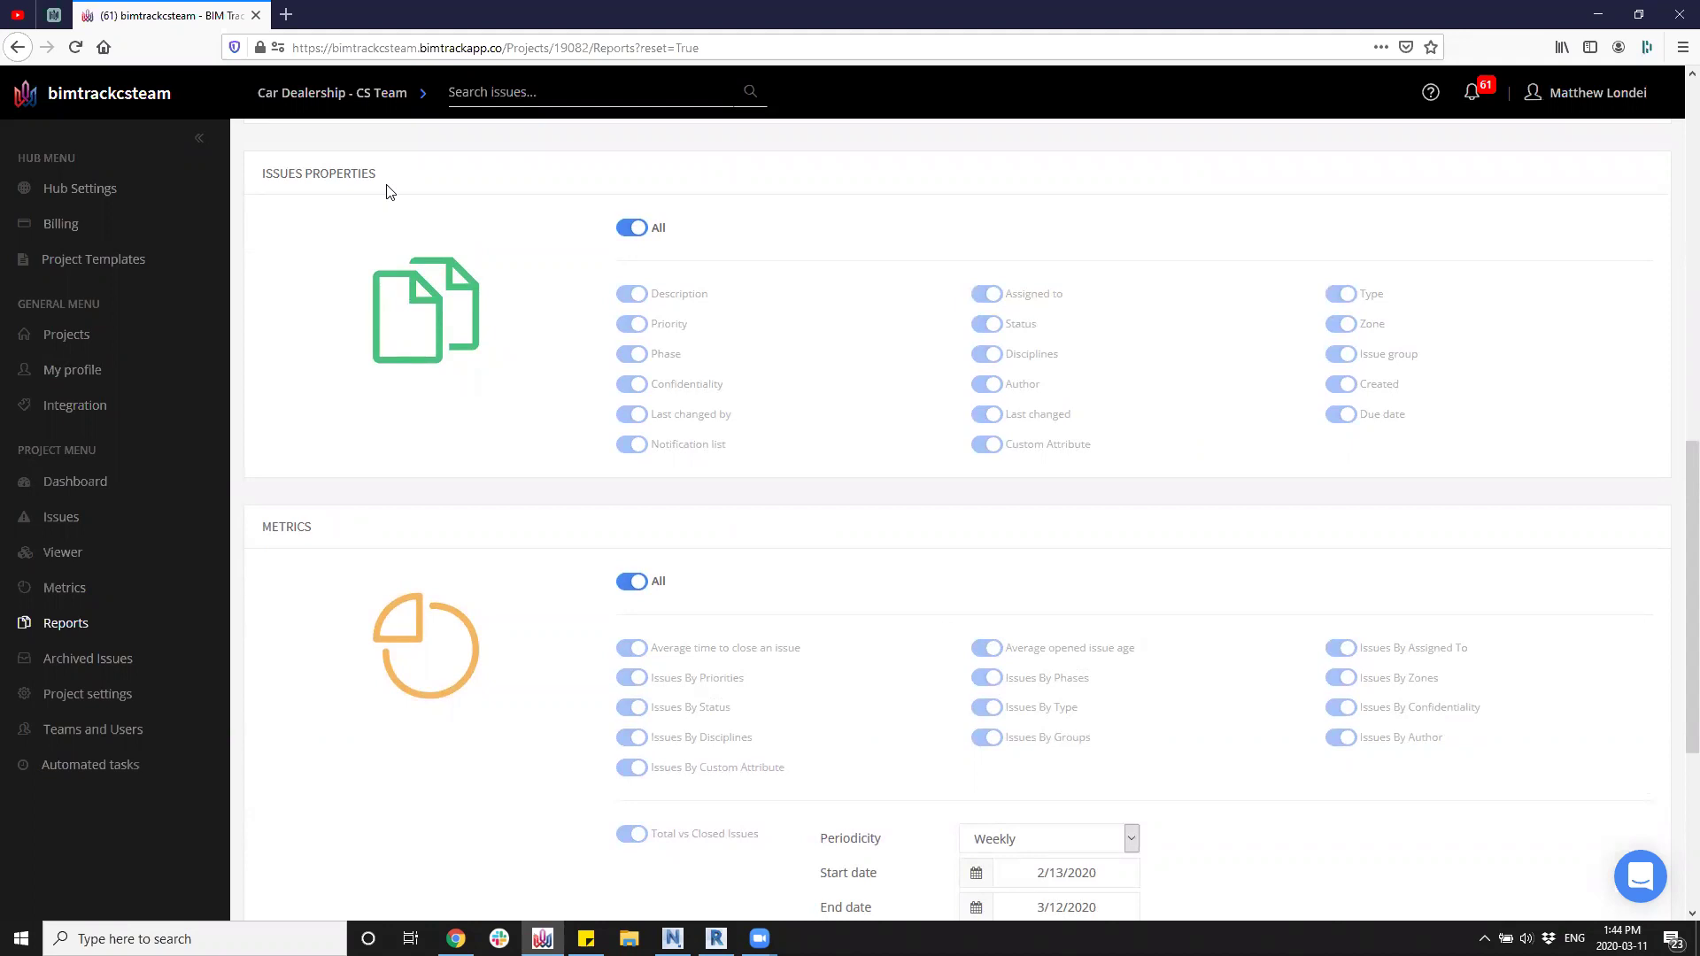
left_click(629, 232)
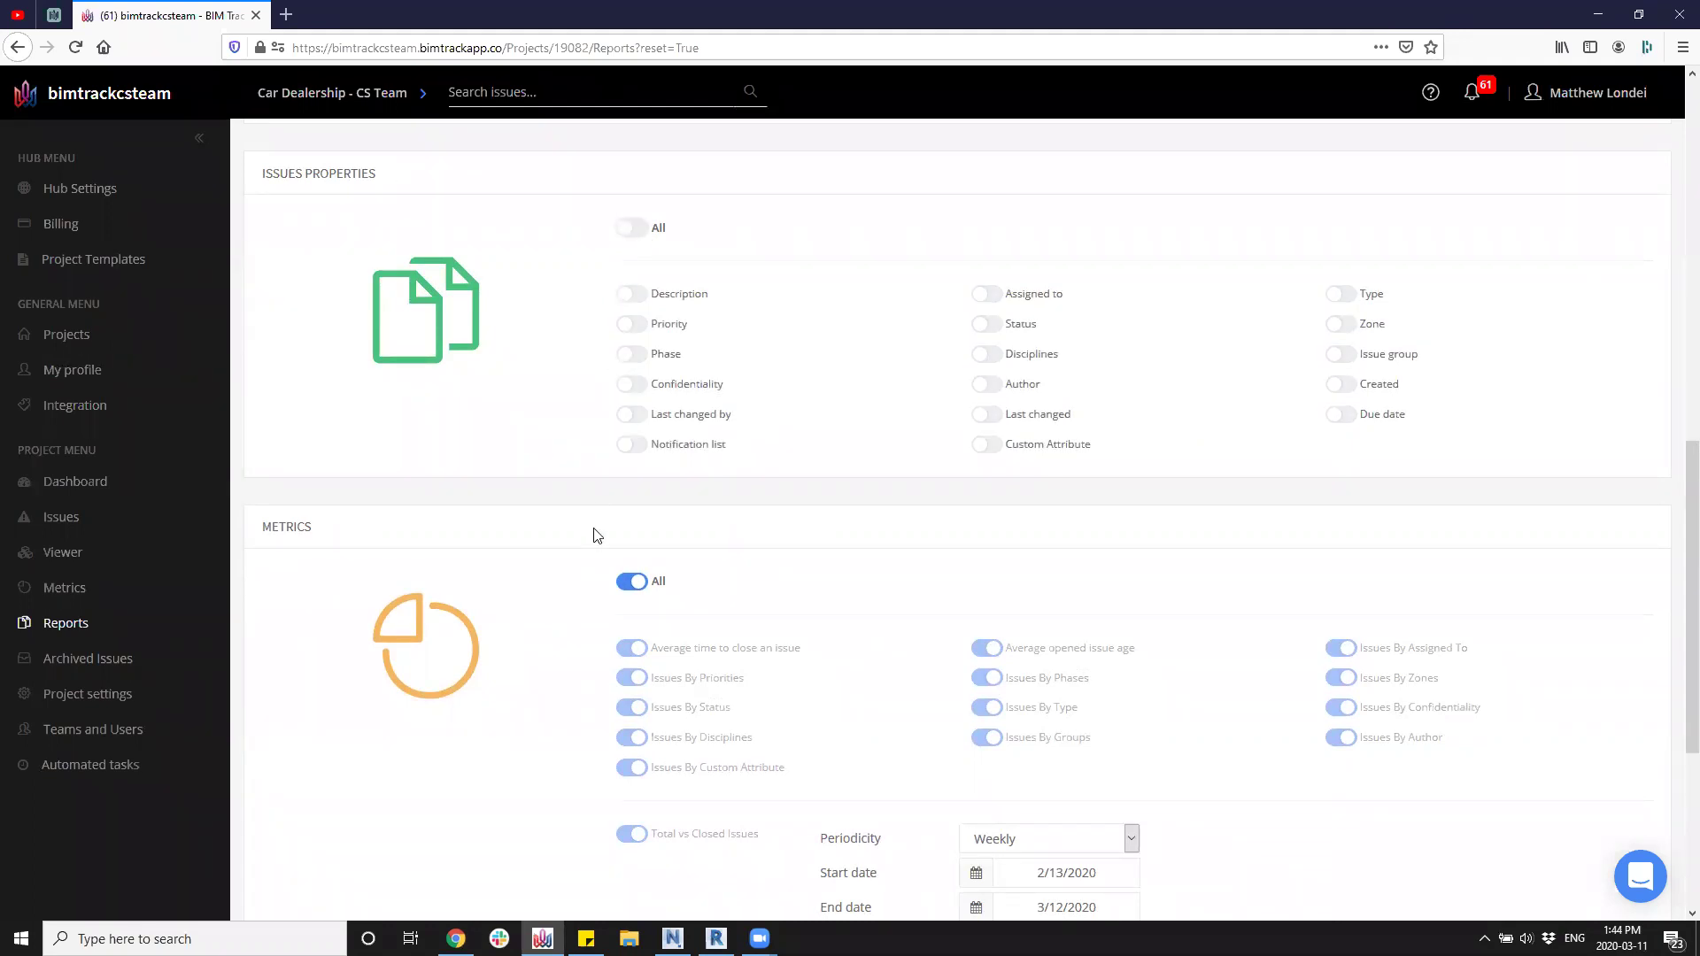
left_click(639, 584)
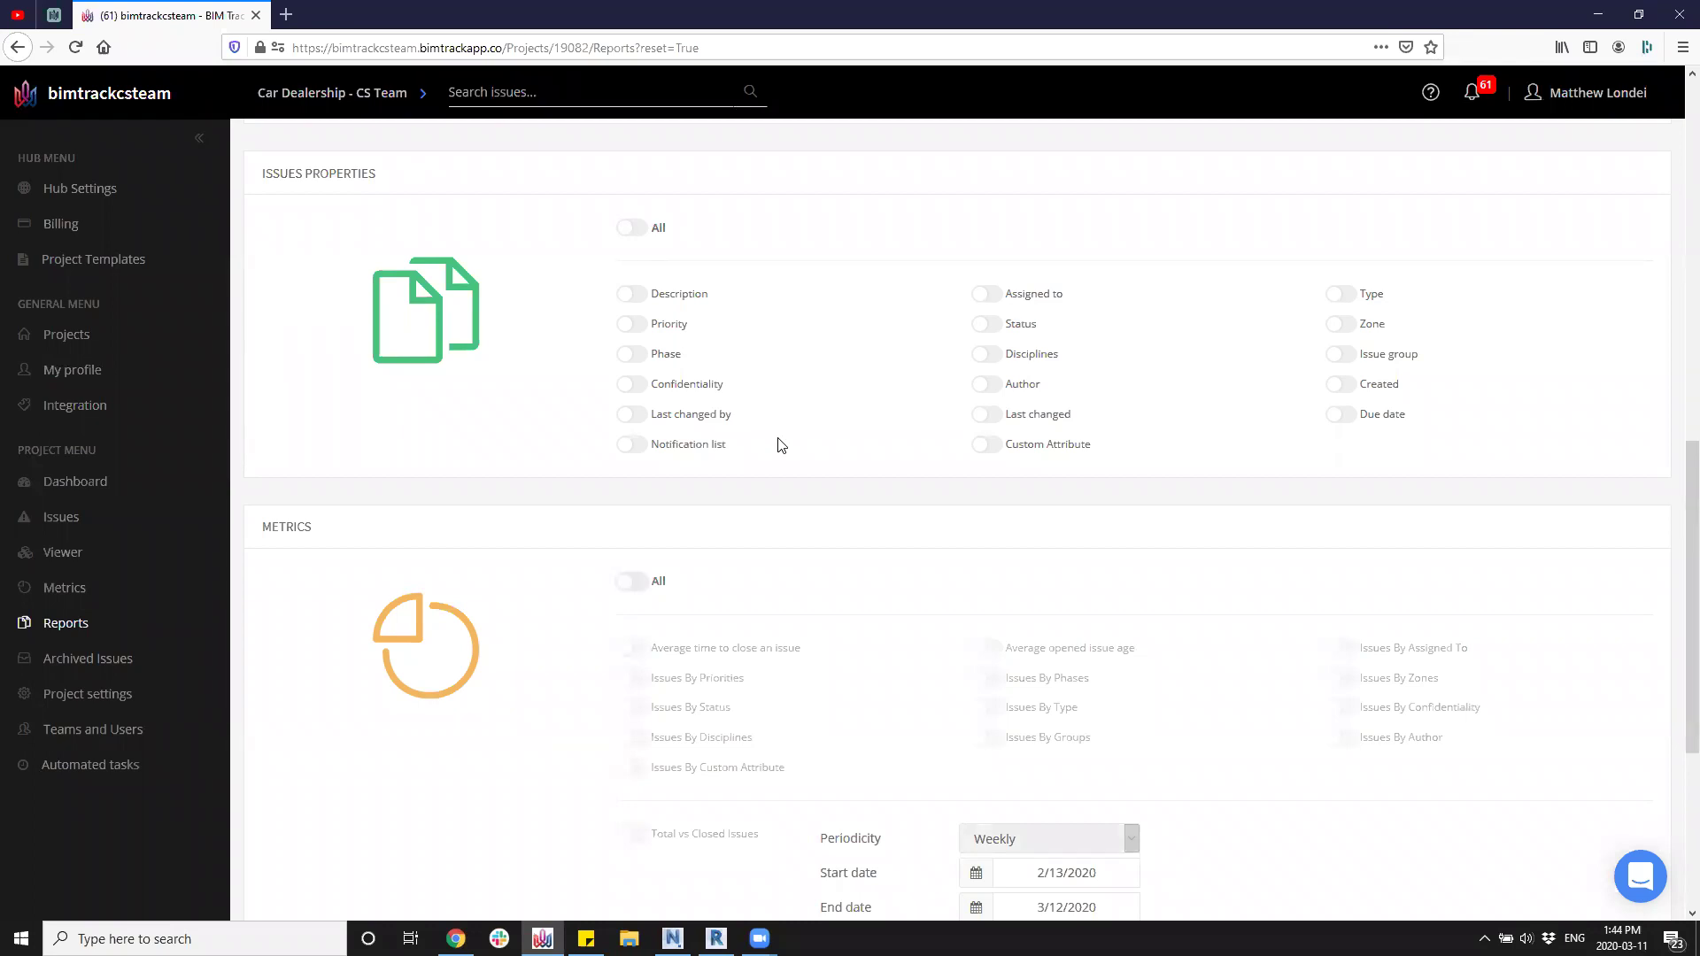
Include only the issue properties Type, Zone, Assigned to, Status, Priority, Due date, Issue group and Disciplines in the report.
left_click(1339, 293)
left_click(1348, 327)
left_click(985, 295)
left_click(989, 325)
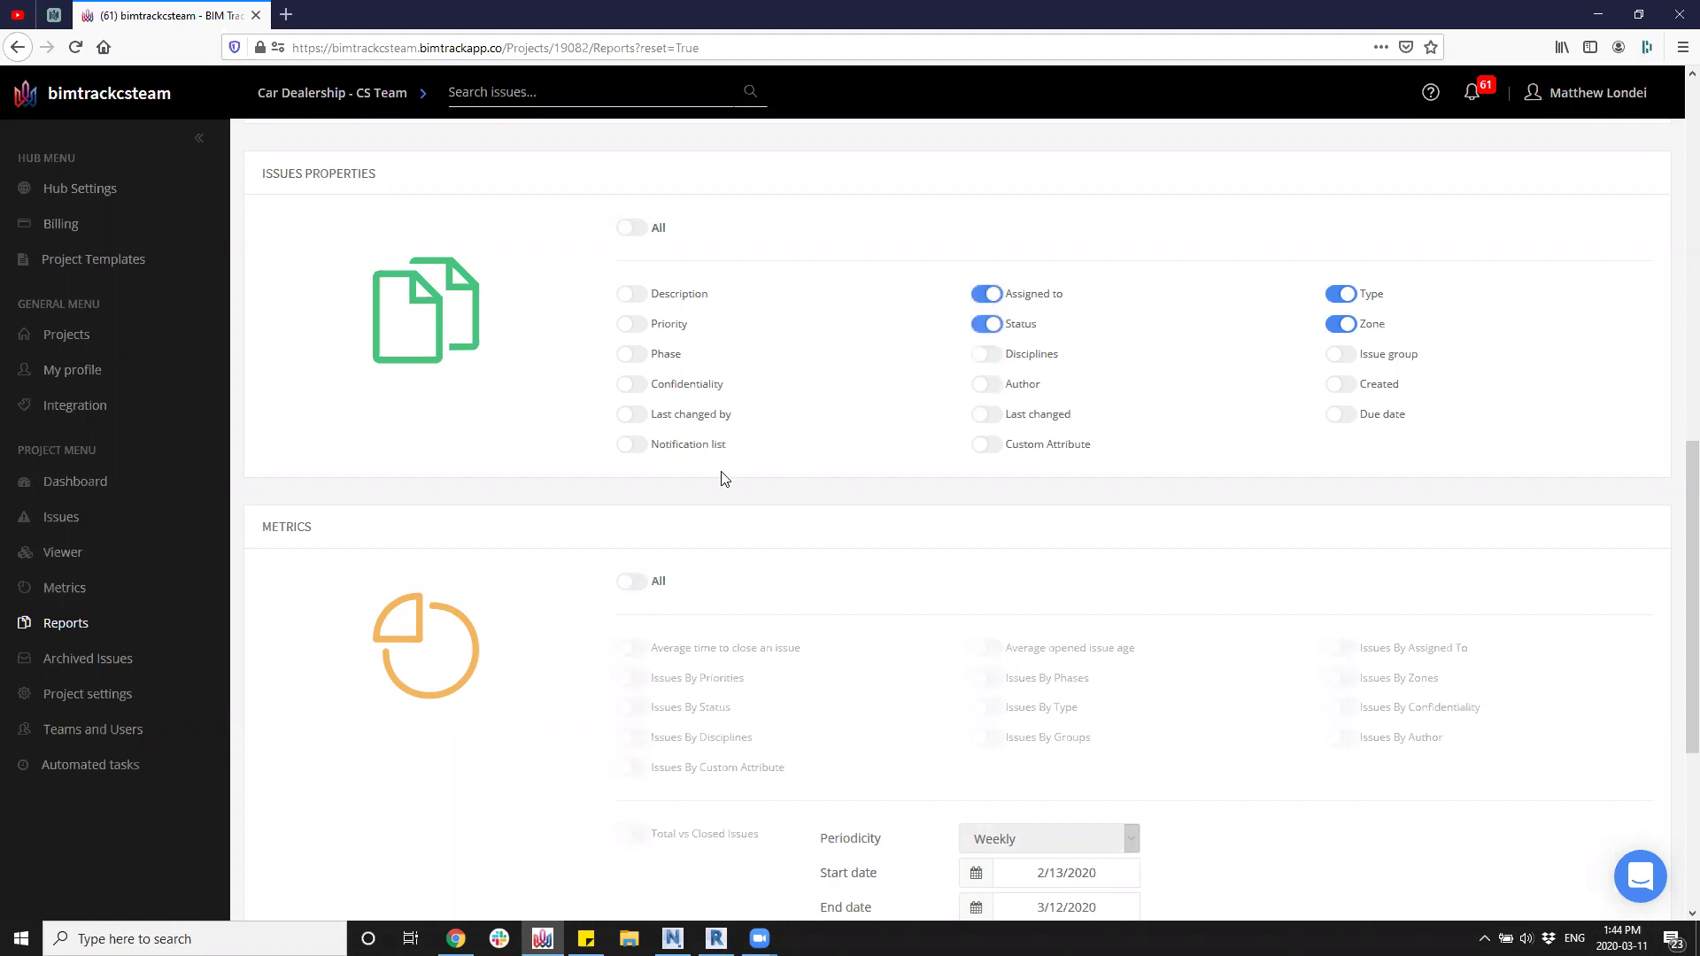
left_click(634, 324)
left_click(1338, 416)
left_click(1344, 356)
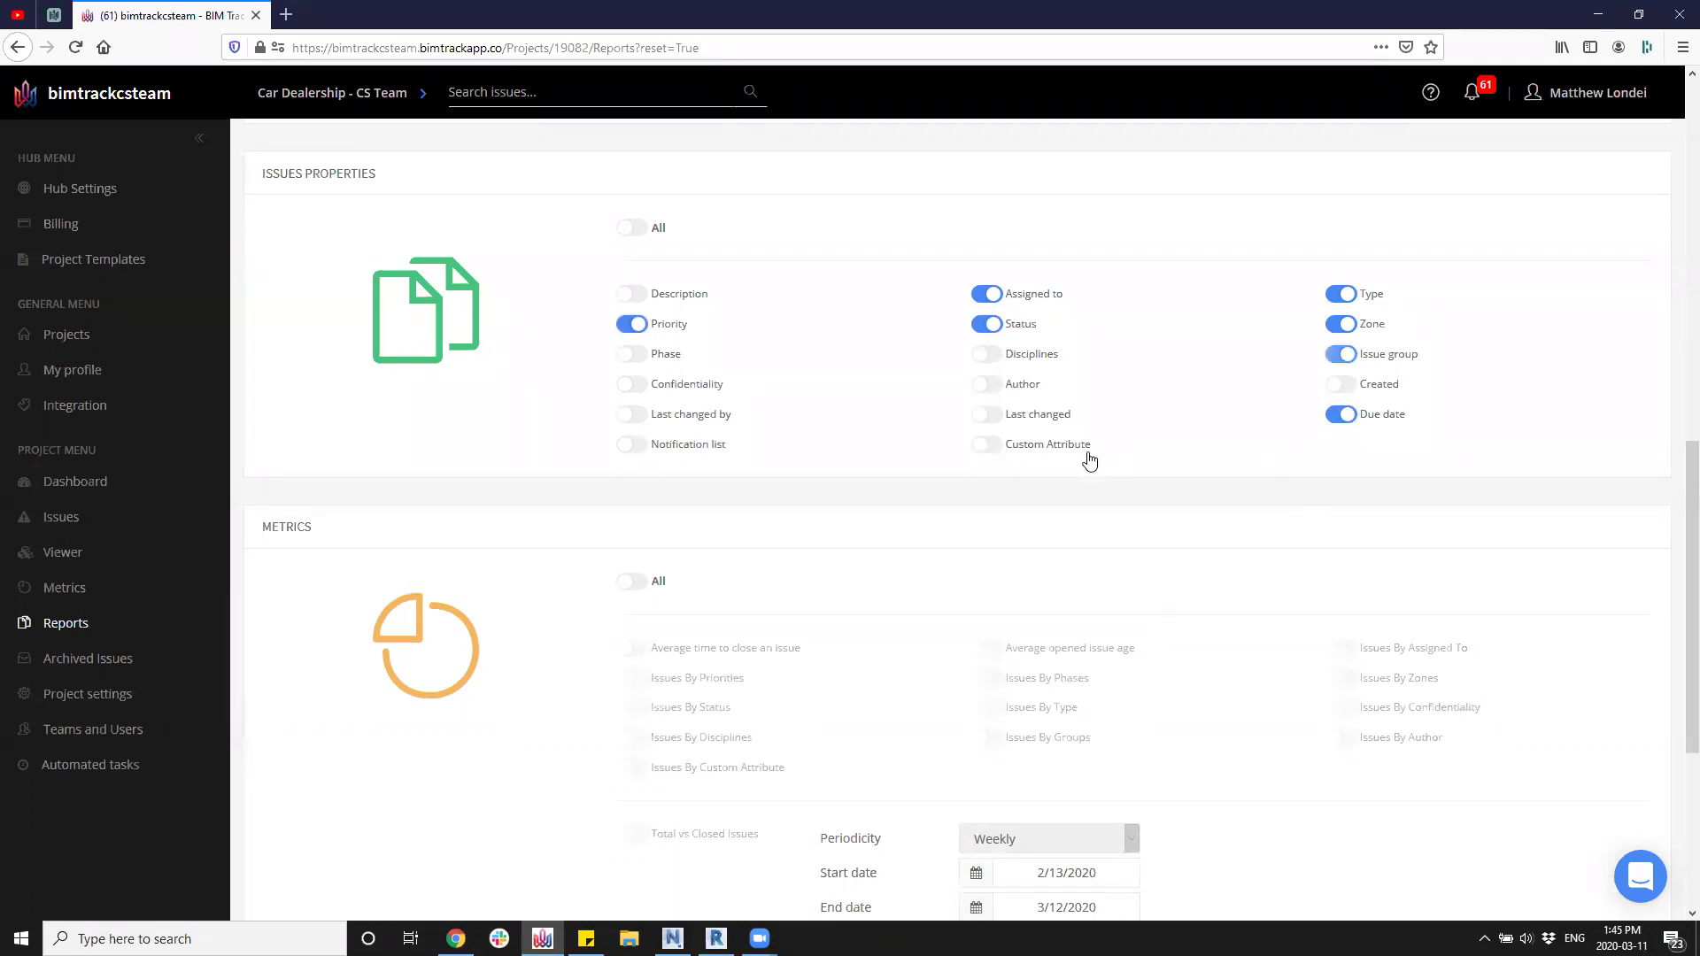
left_click(988, 356)
scroll(885, 608, "down", 2)
scroll(881, 609, "up", 1)
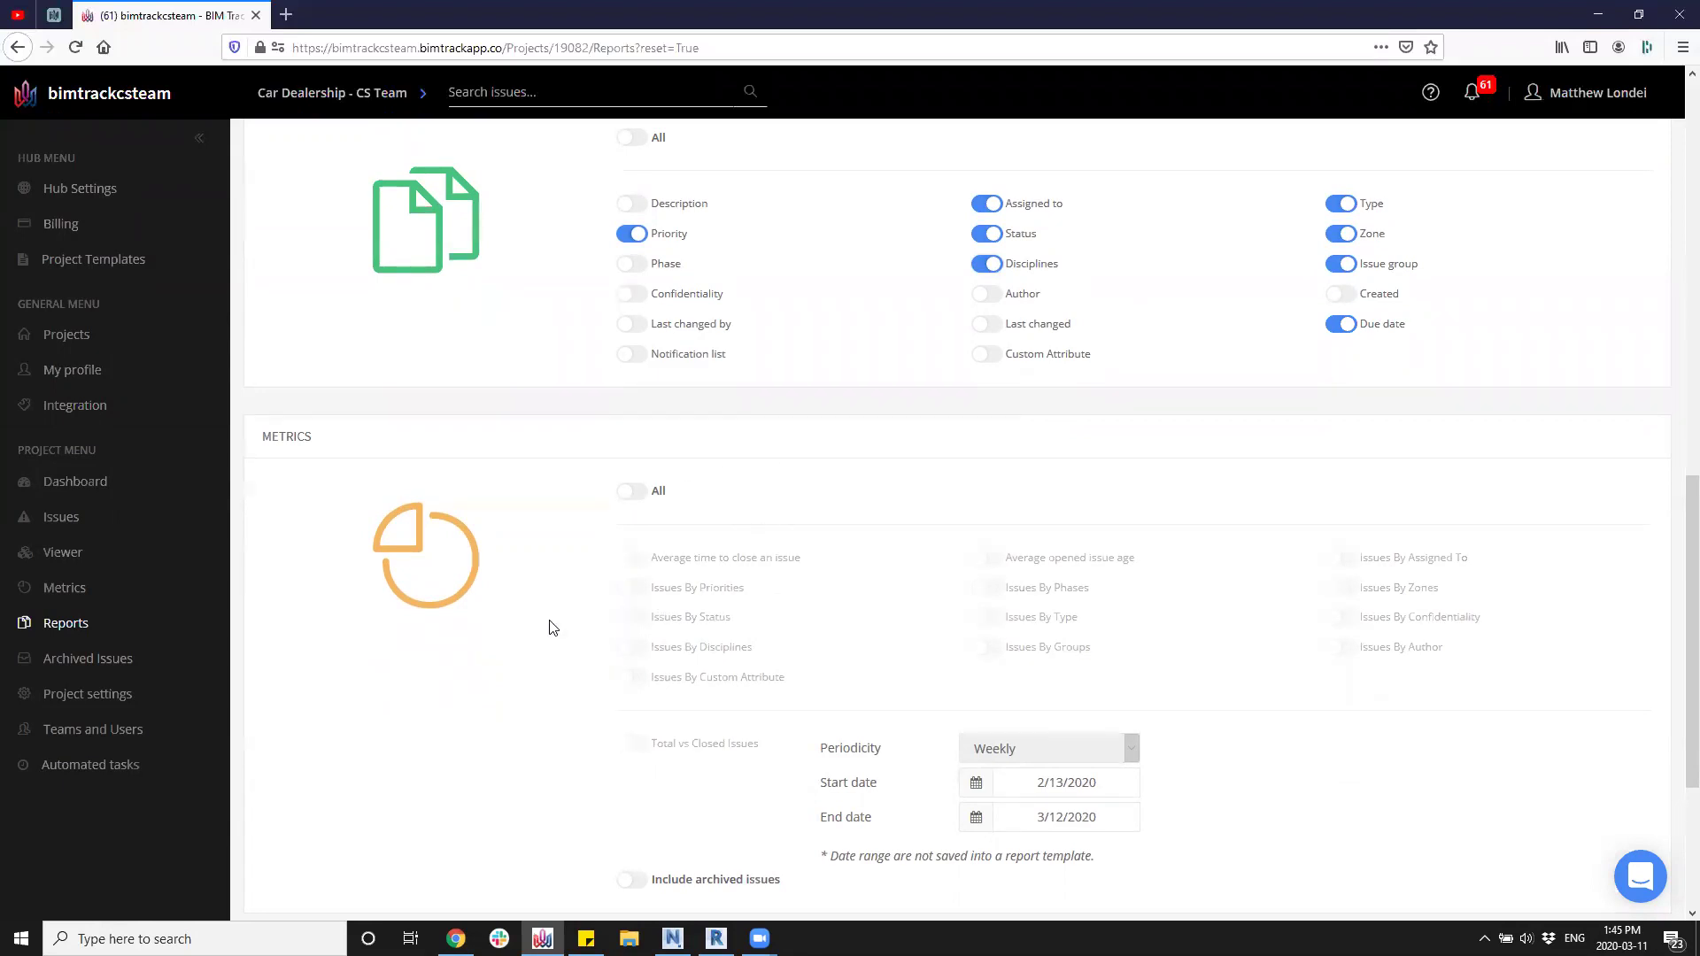
Include only the metrics Issues By Priorities, Issues By Status, Average opened issue age, Issues By Assigned To and Issues By Type.
scroll(472, 507, "up", 1)
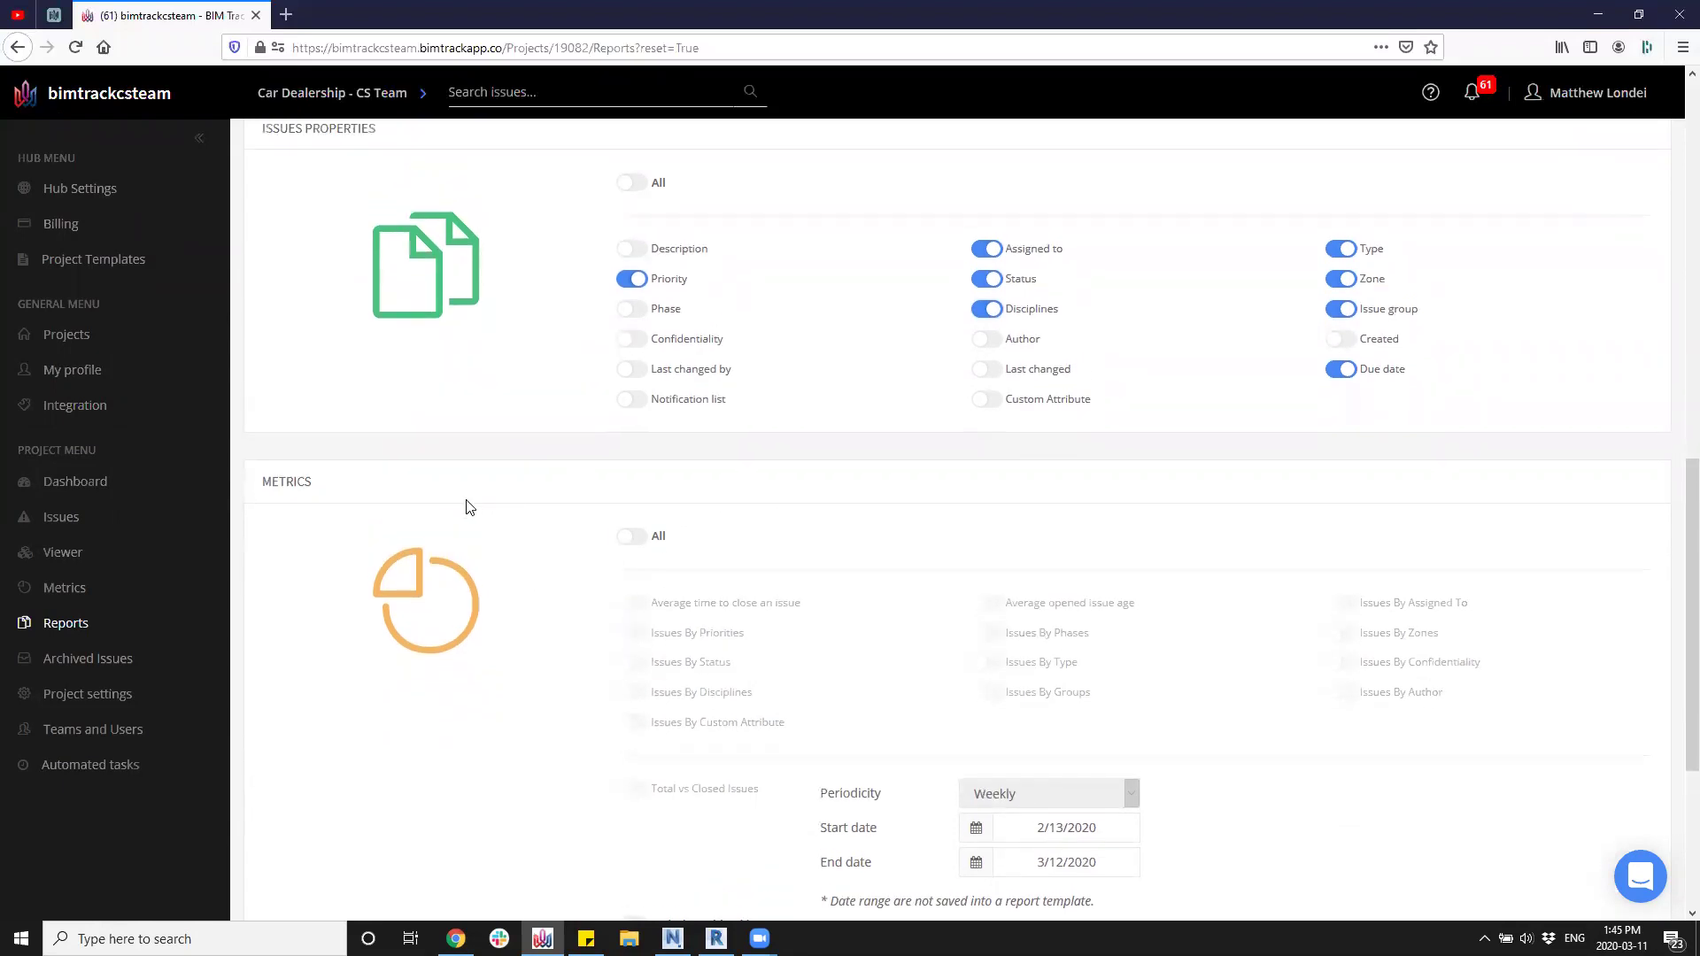
left_click(634, 639)
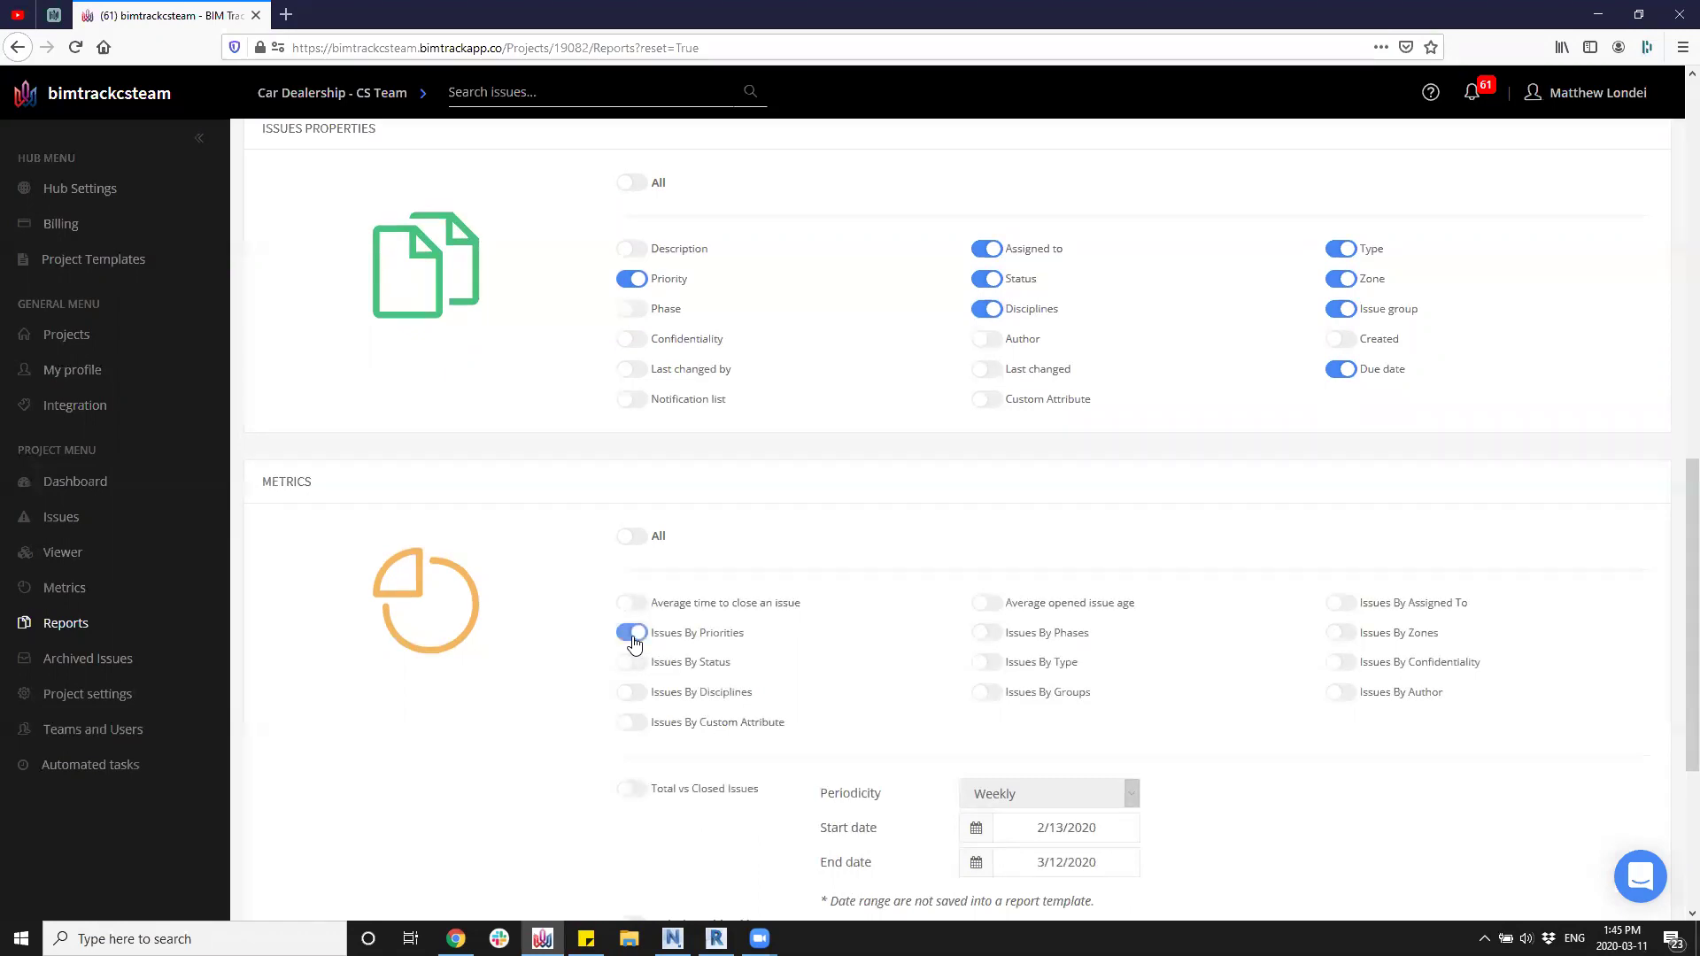
left_click(634, 668)
left_click(636, 699)
left_click(634, 696)
left_click(990, 606)
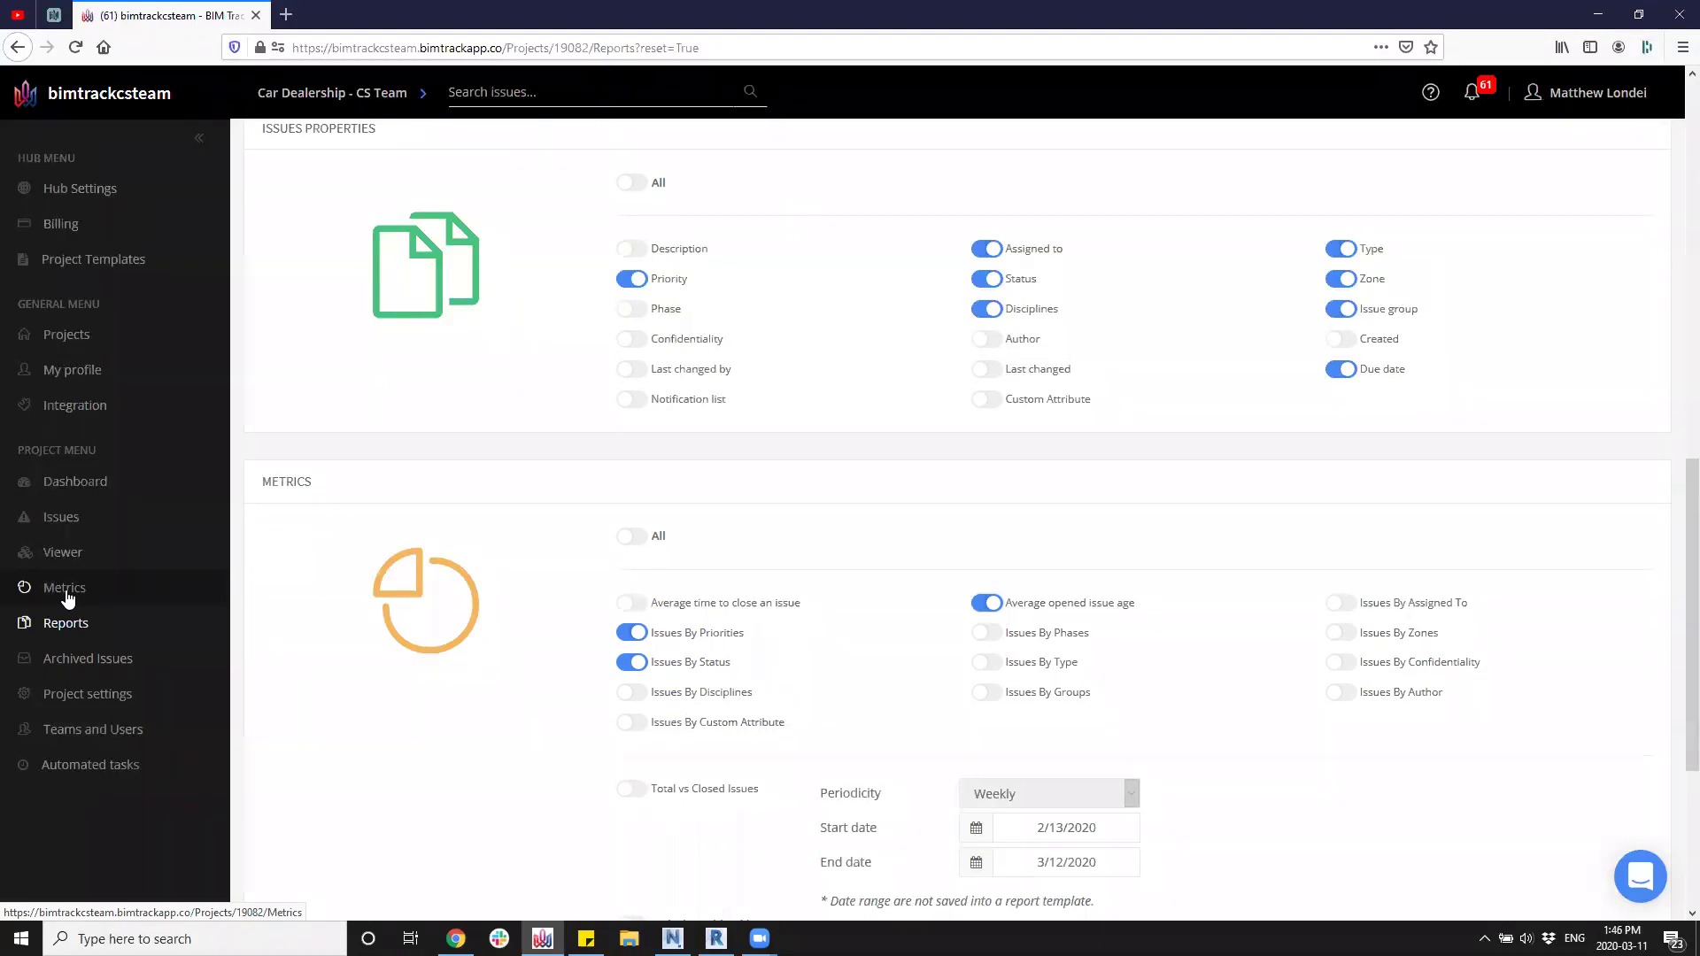
left_click(1346, 609)
left_click(984, 666)
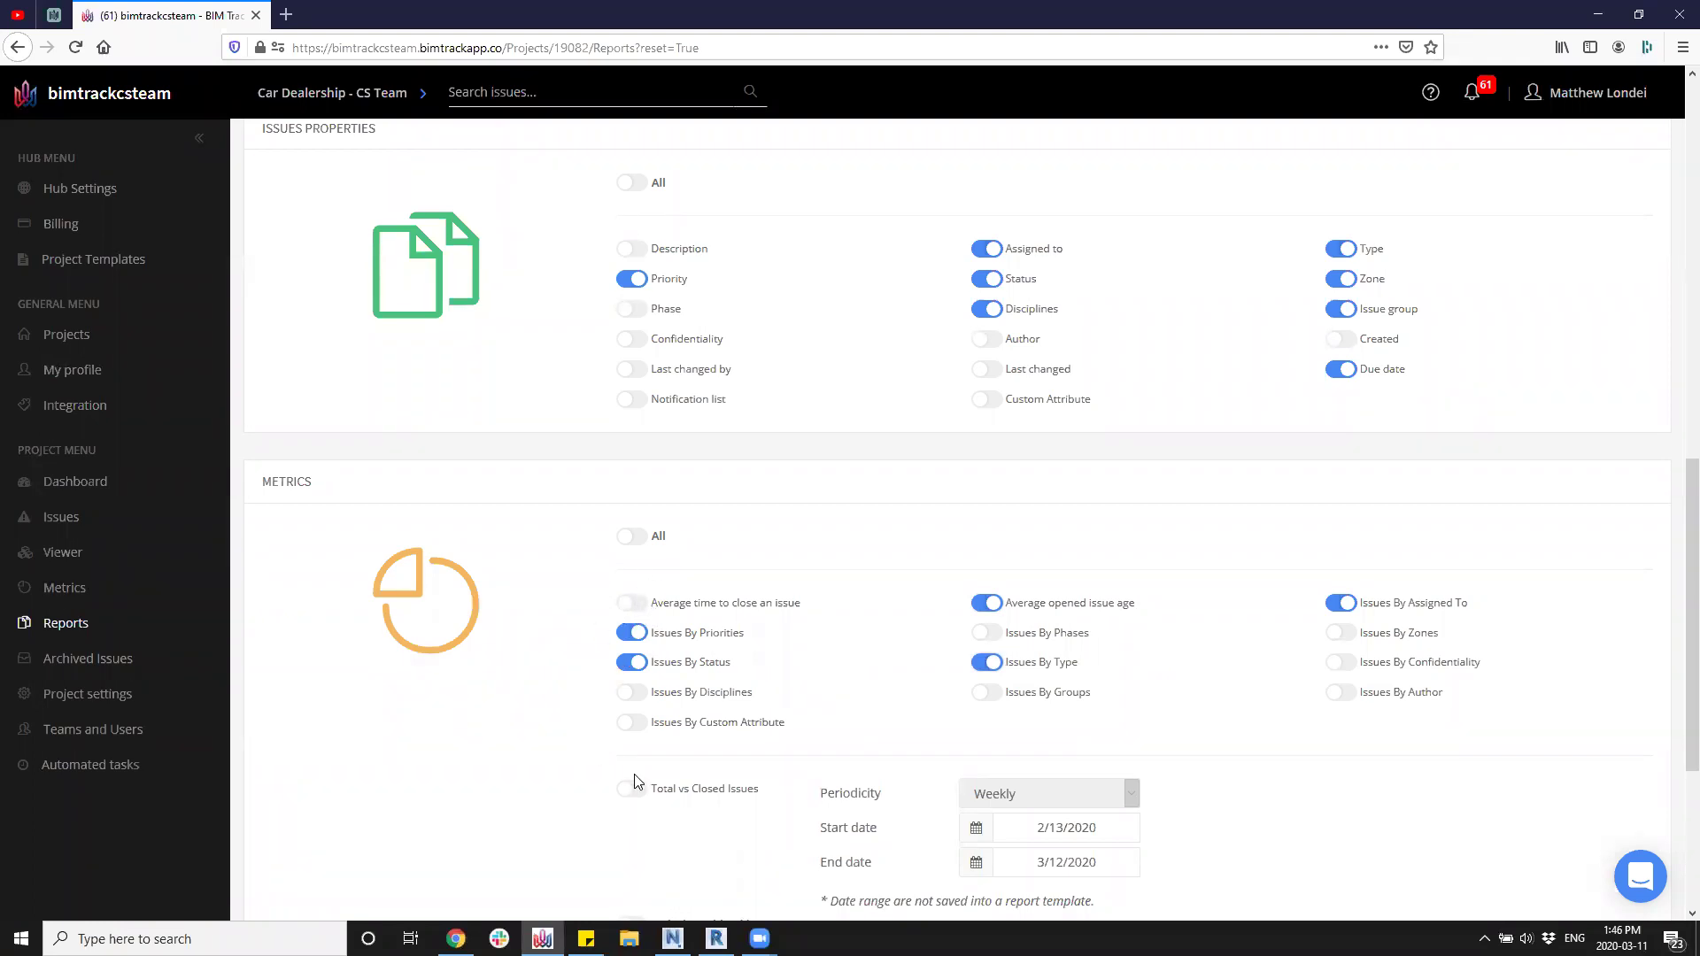
Set the report's issues per page to Auto in the advanced options.
scroll(708, 812, "down", 1)
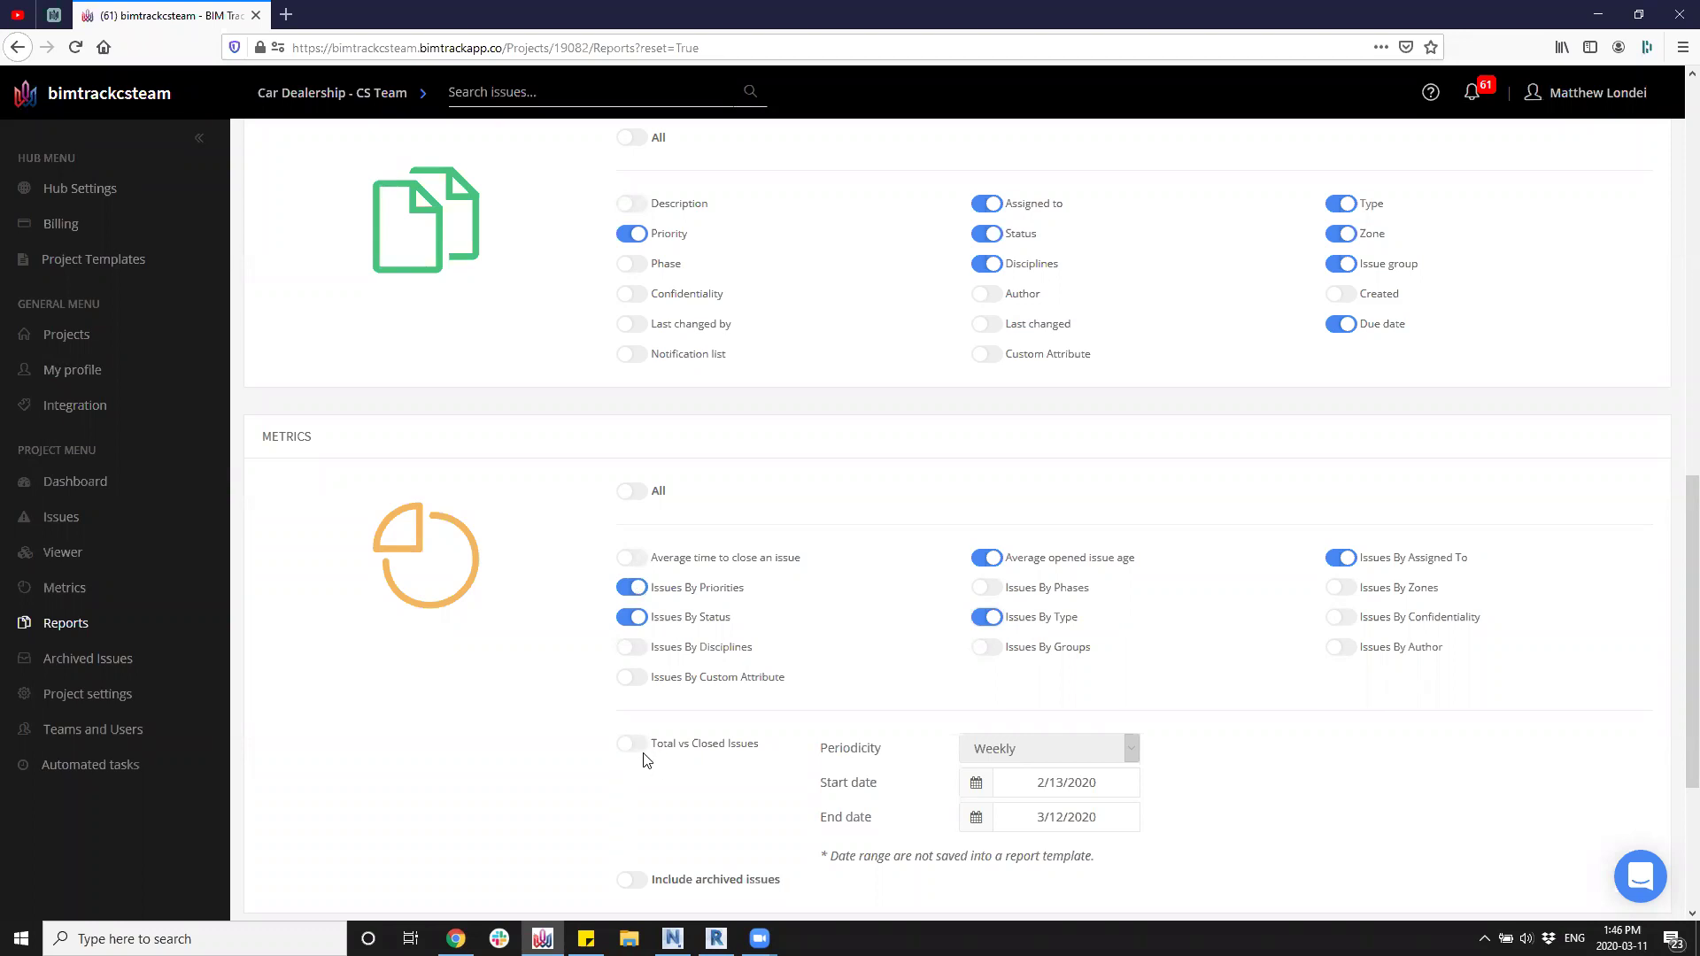
scroll(578, 801, "down", 1)
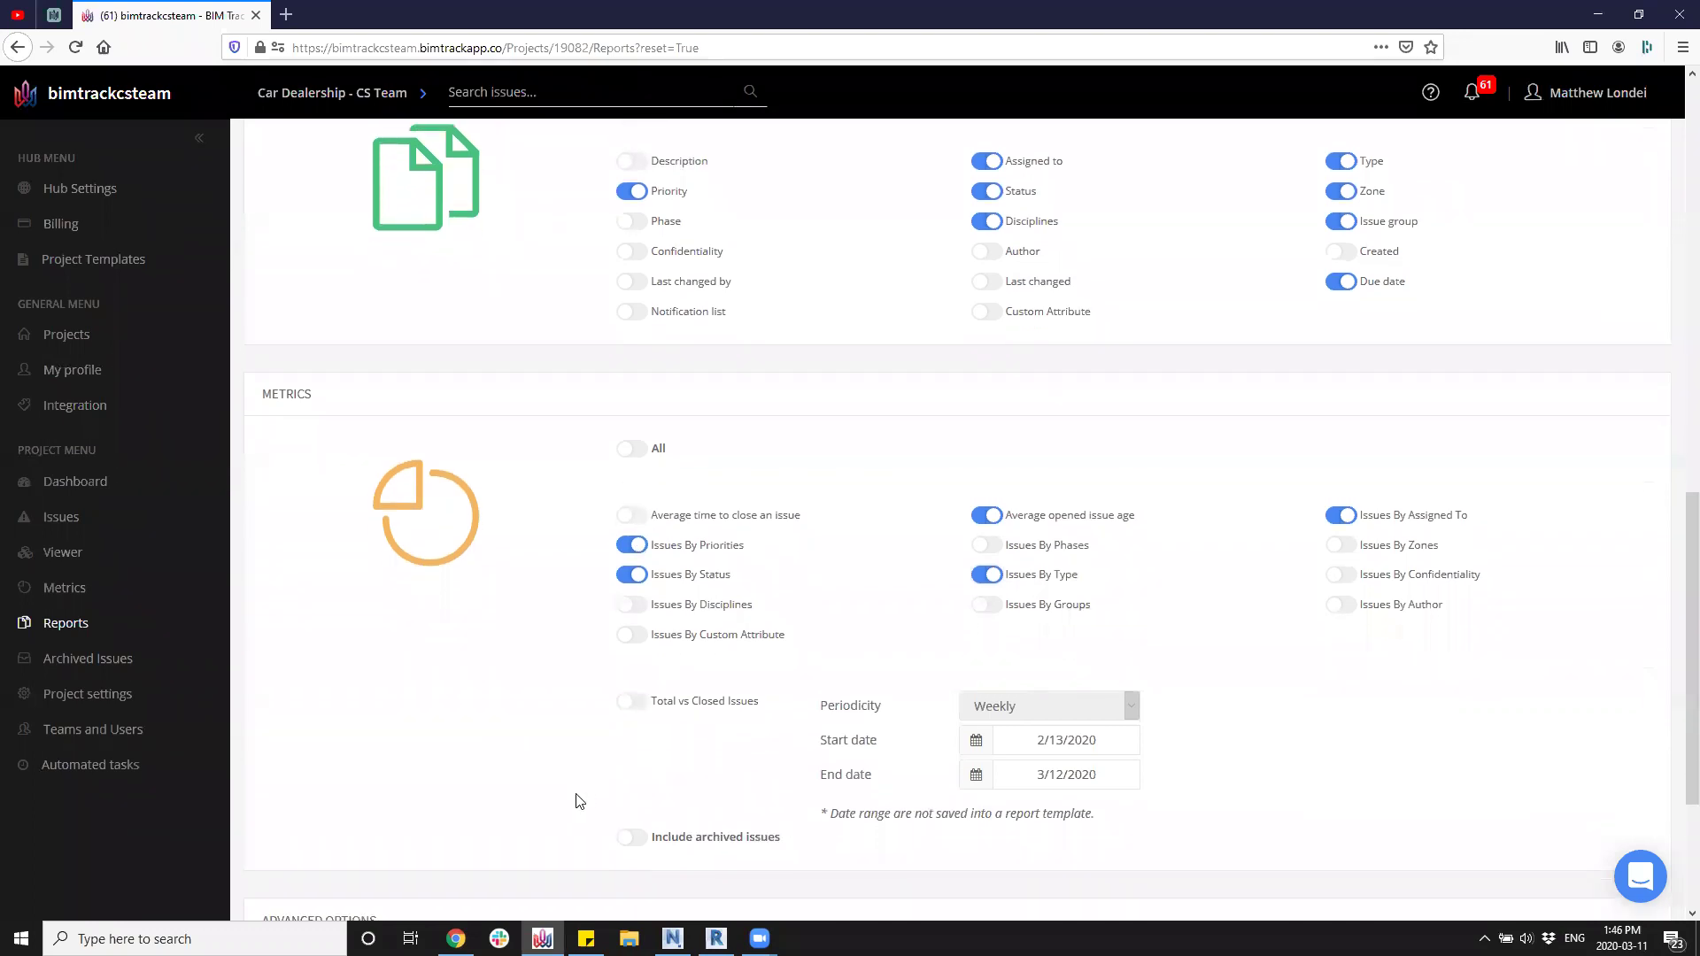
scroll(580, 800, "down", 3)
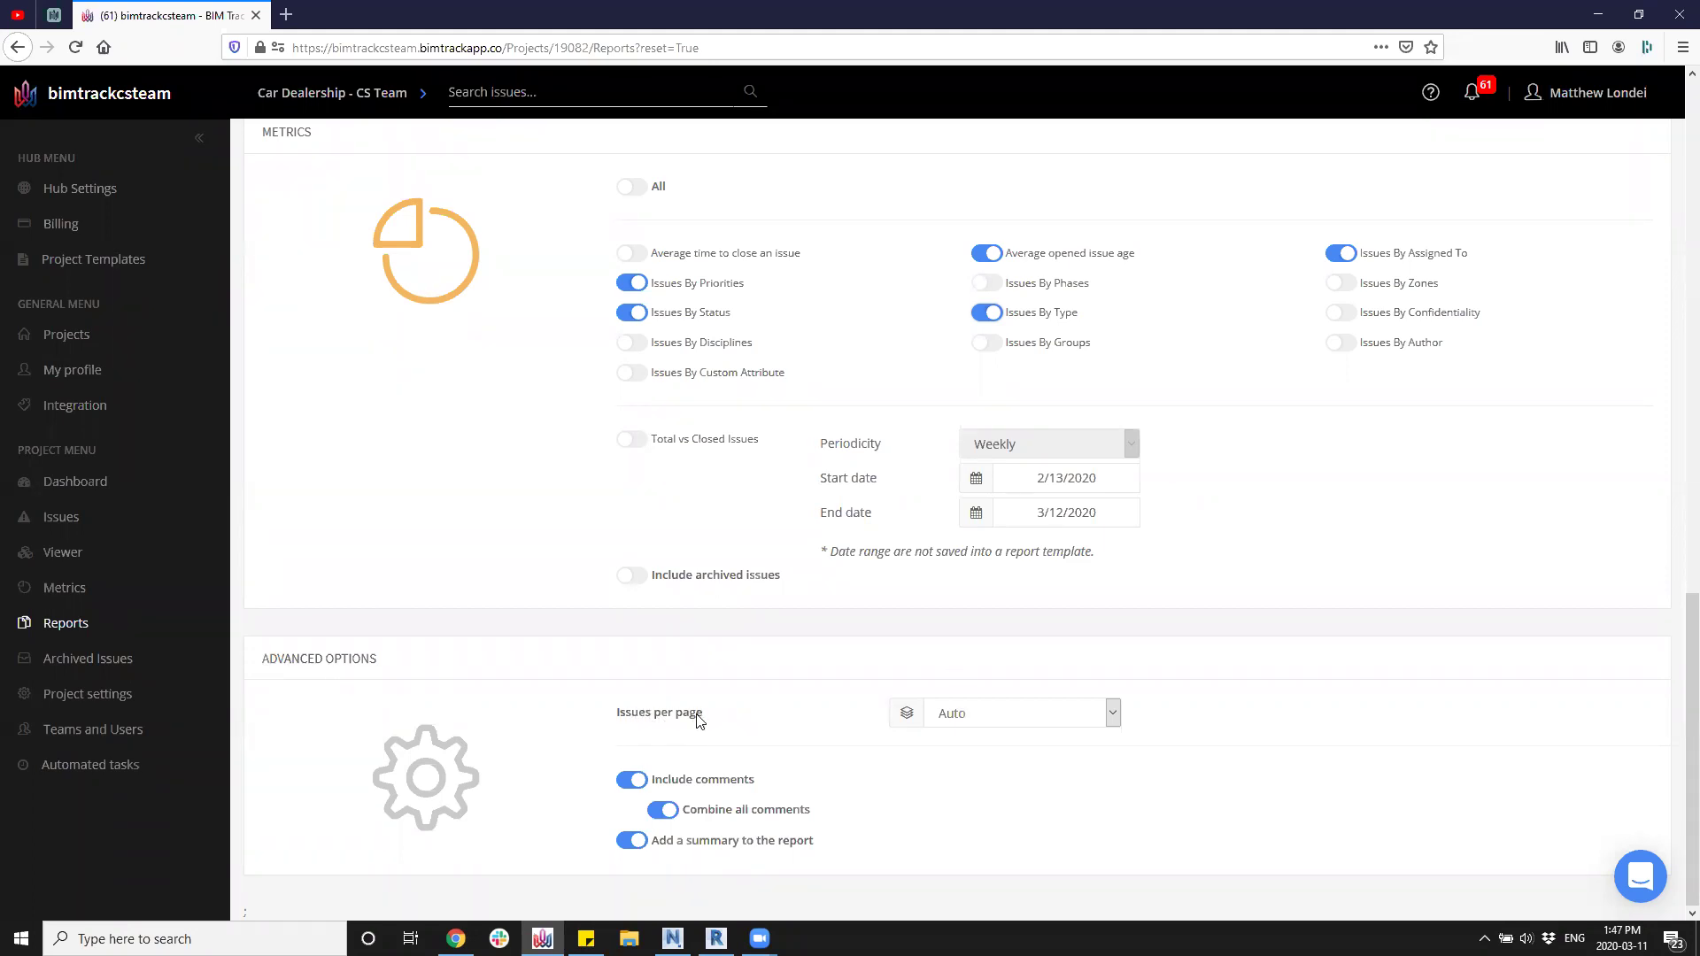
left_click(986, 719)
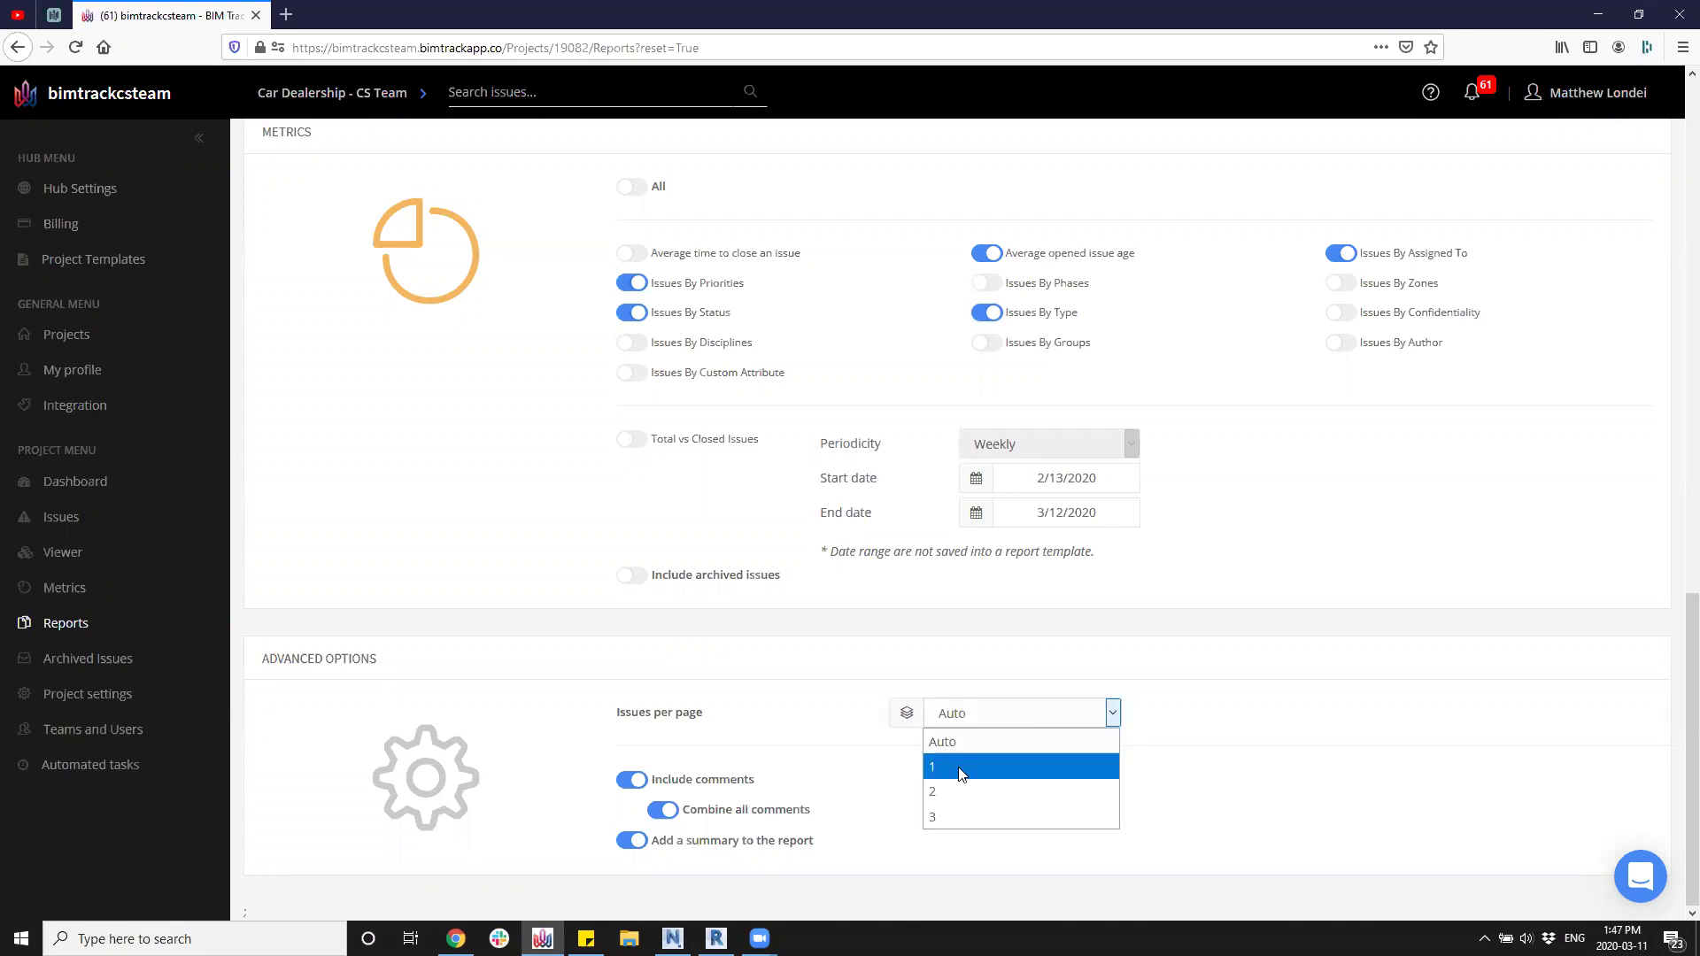
left_click(953, 741)
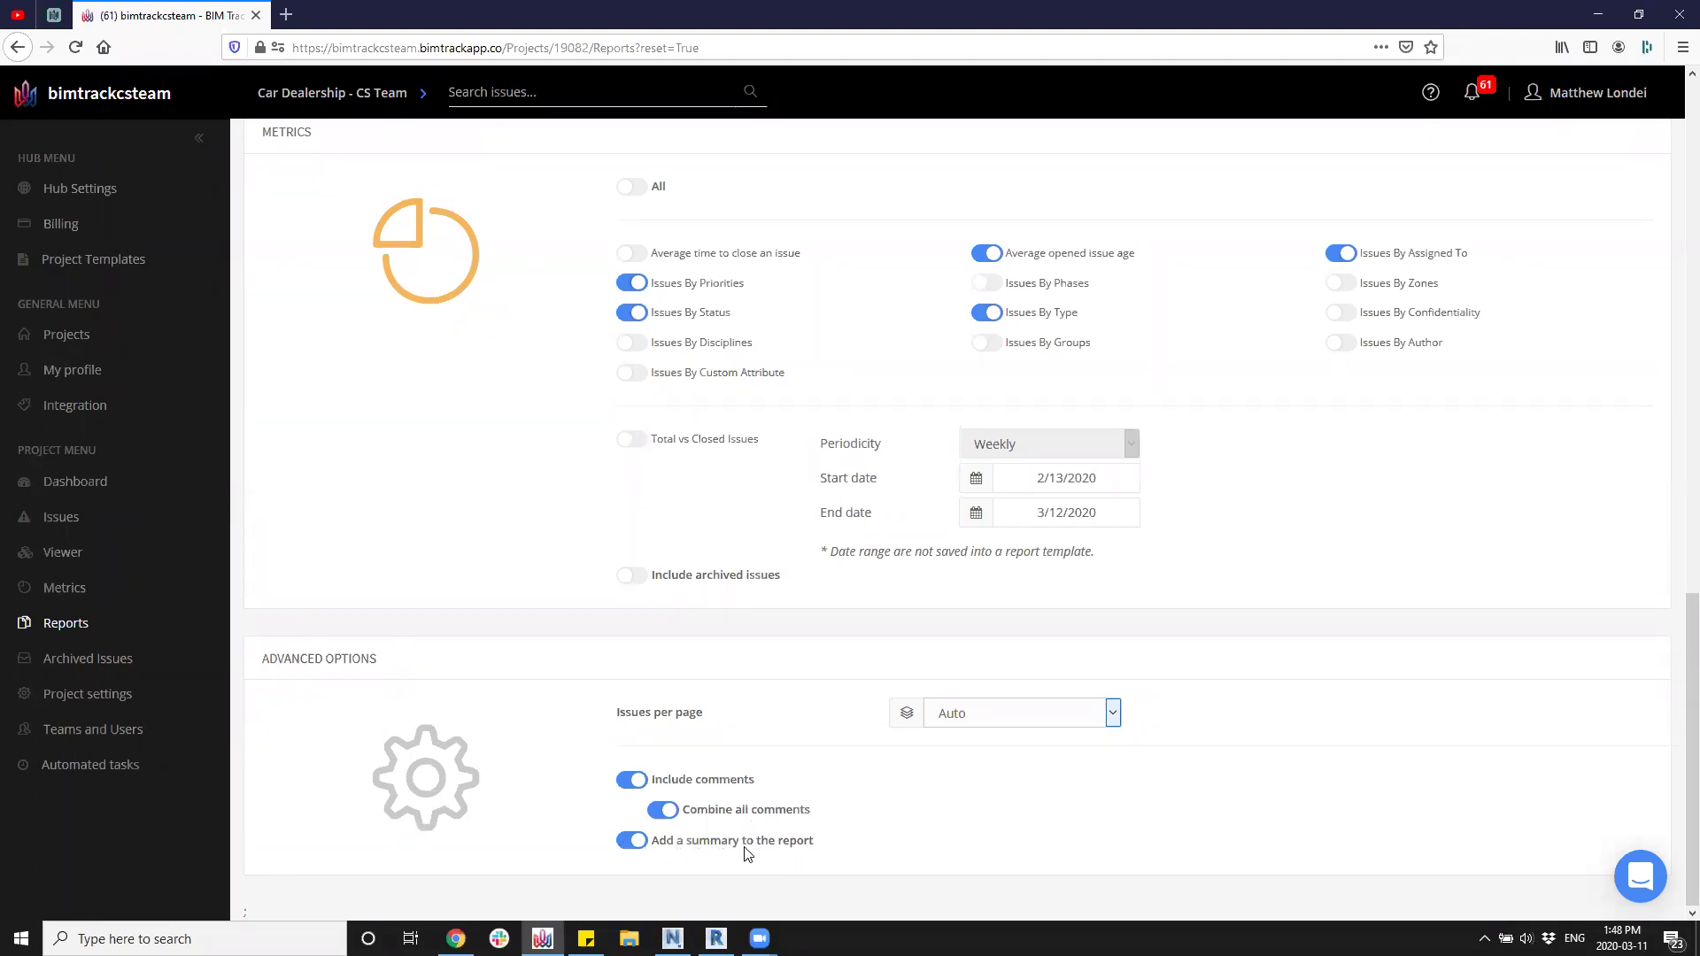
Save the current report settings as a new shared template named Coordination Meeting Report.
left_click_drag(1677, 762, 1624, 216)
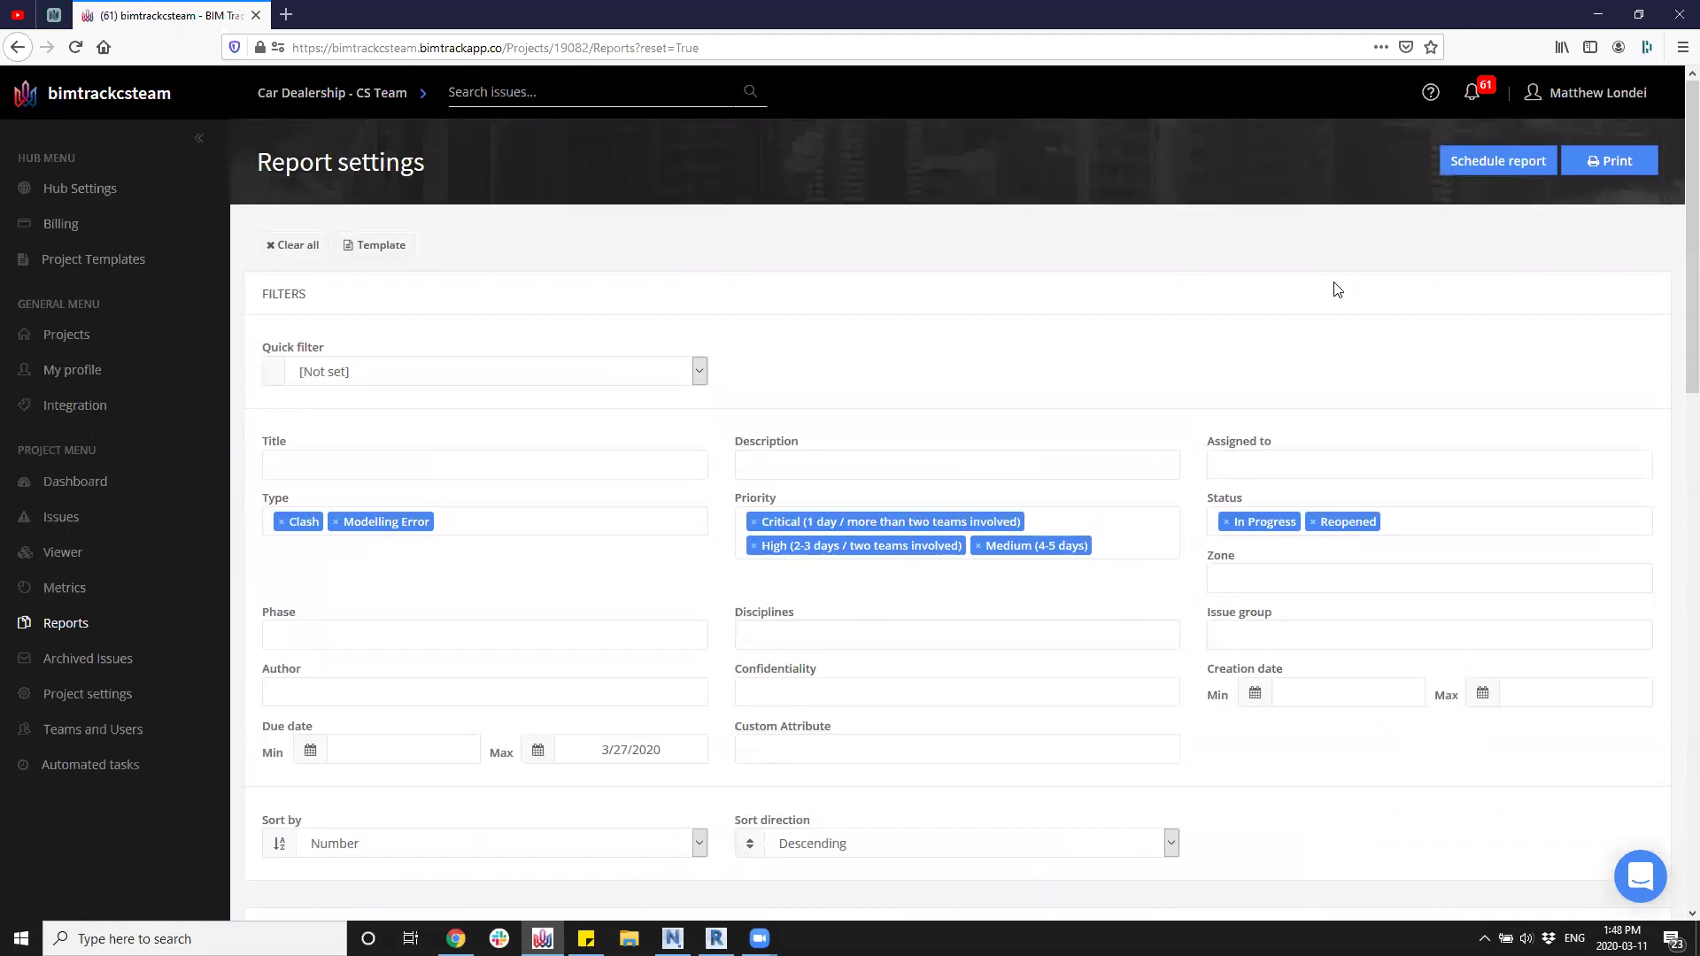
left_click(390, 246)
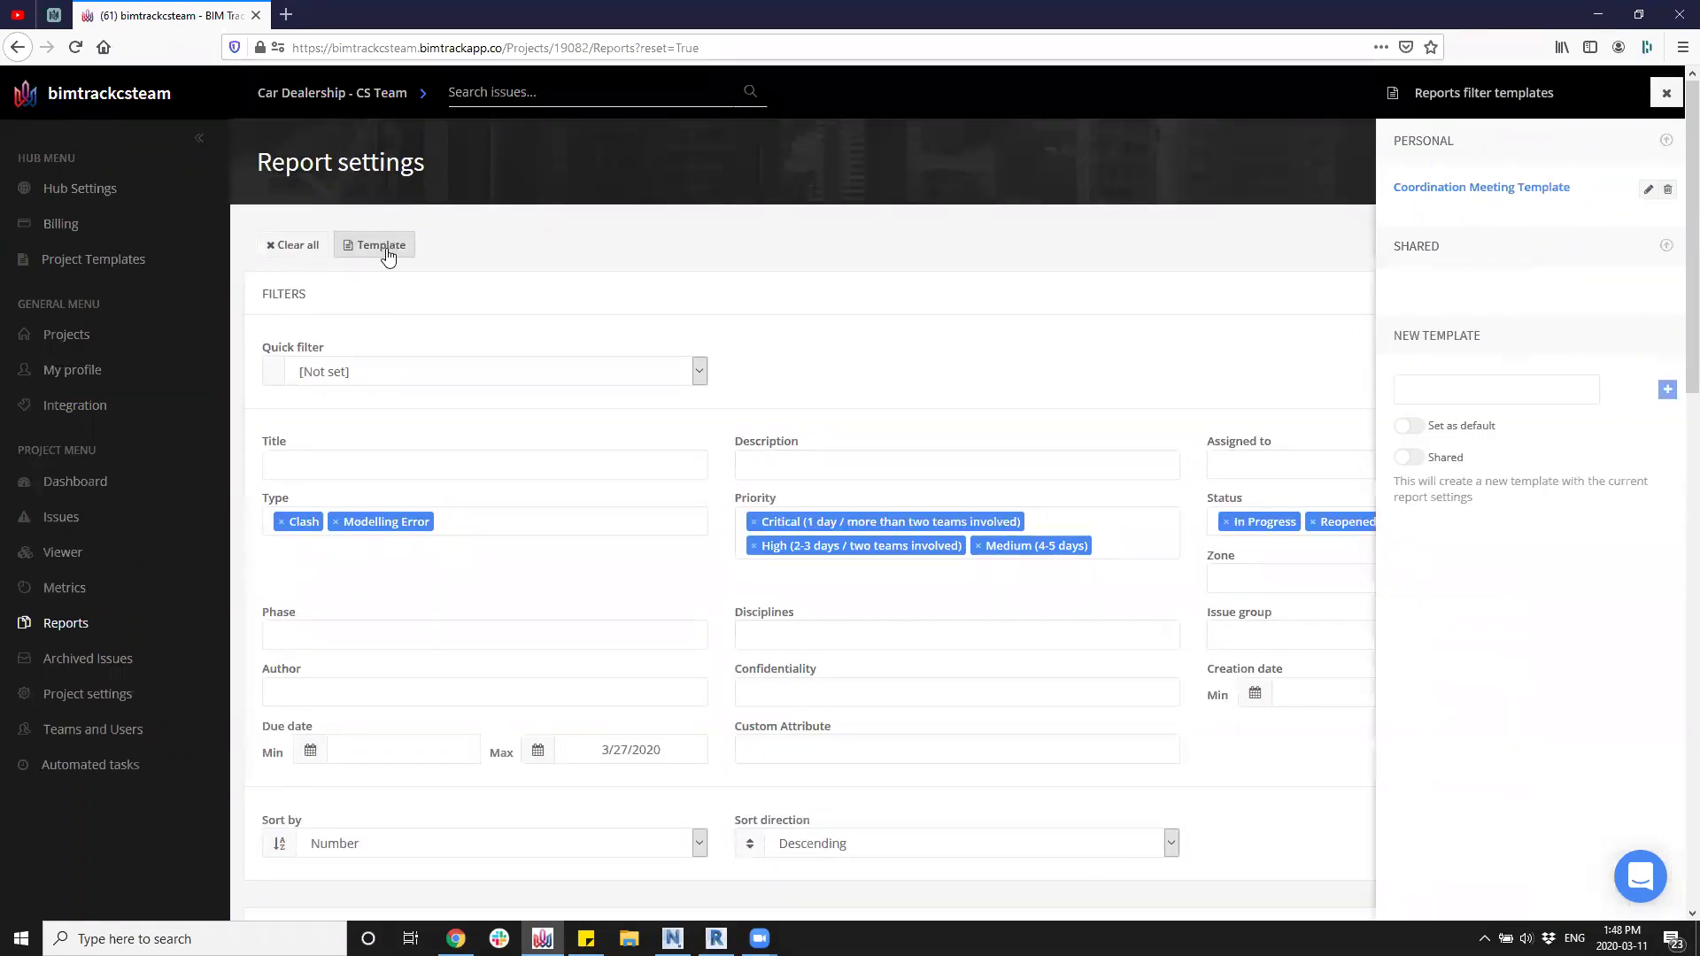
left_click(1402, 459)
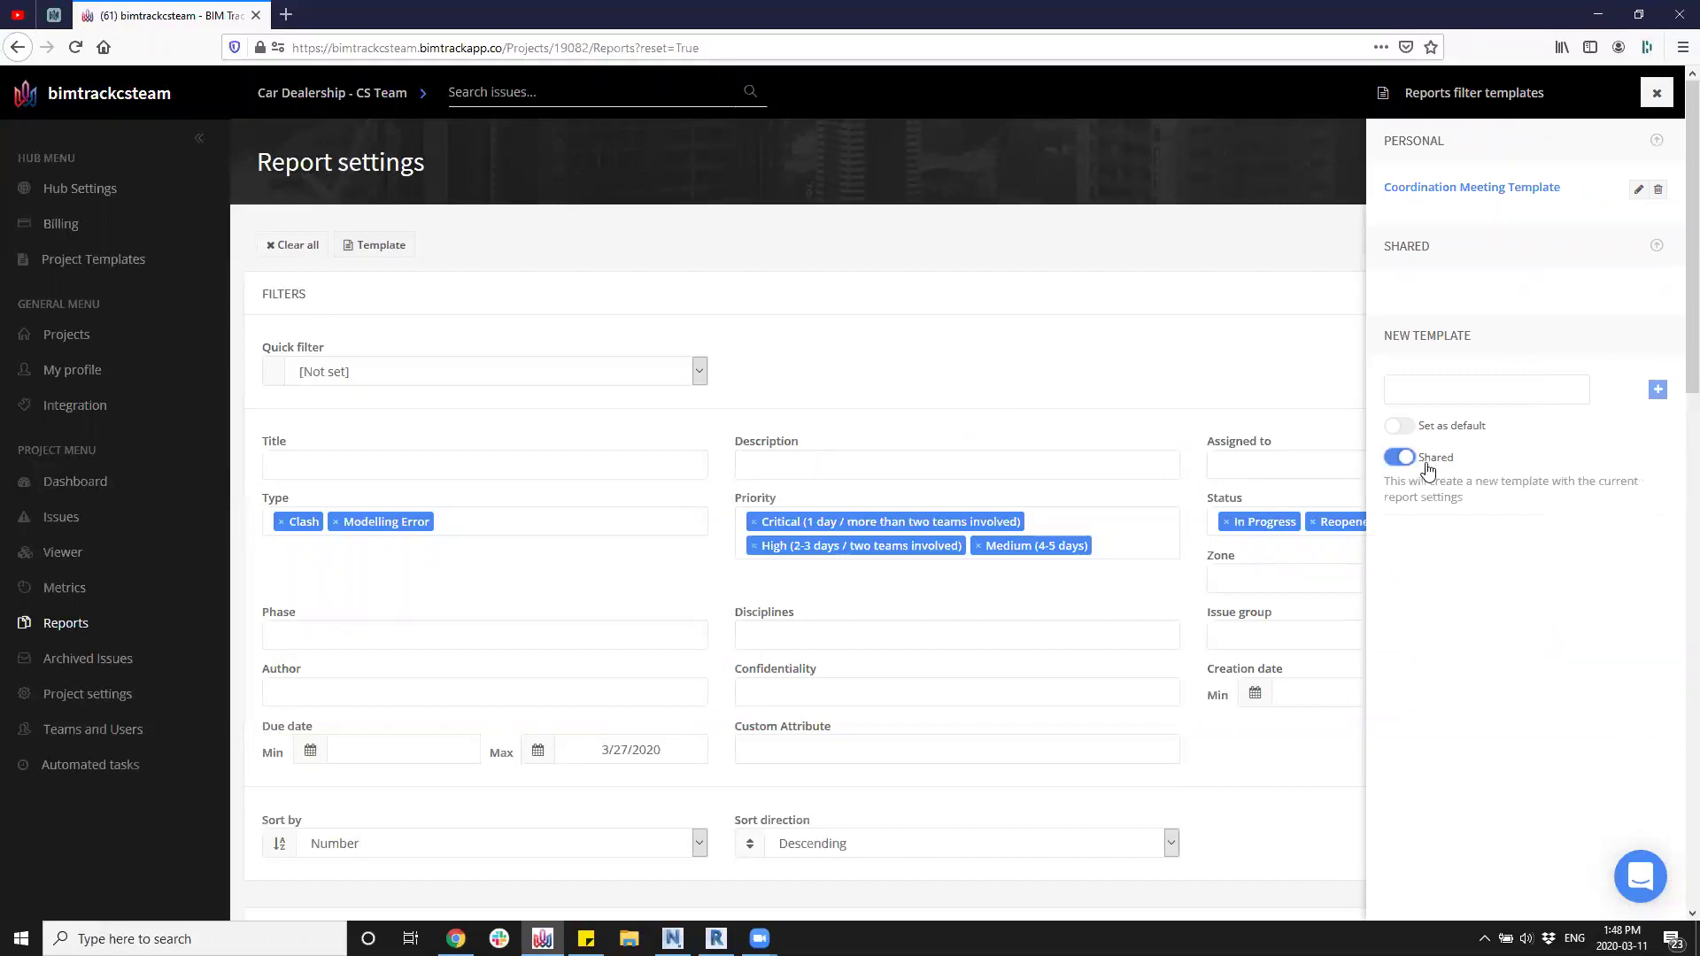
left_click(1428, 390)
type("Coordination Mee")
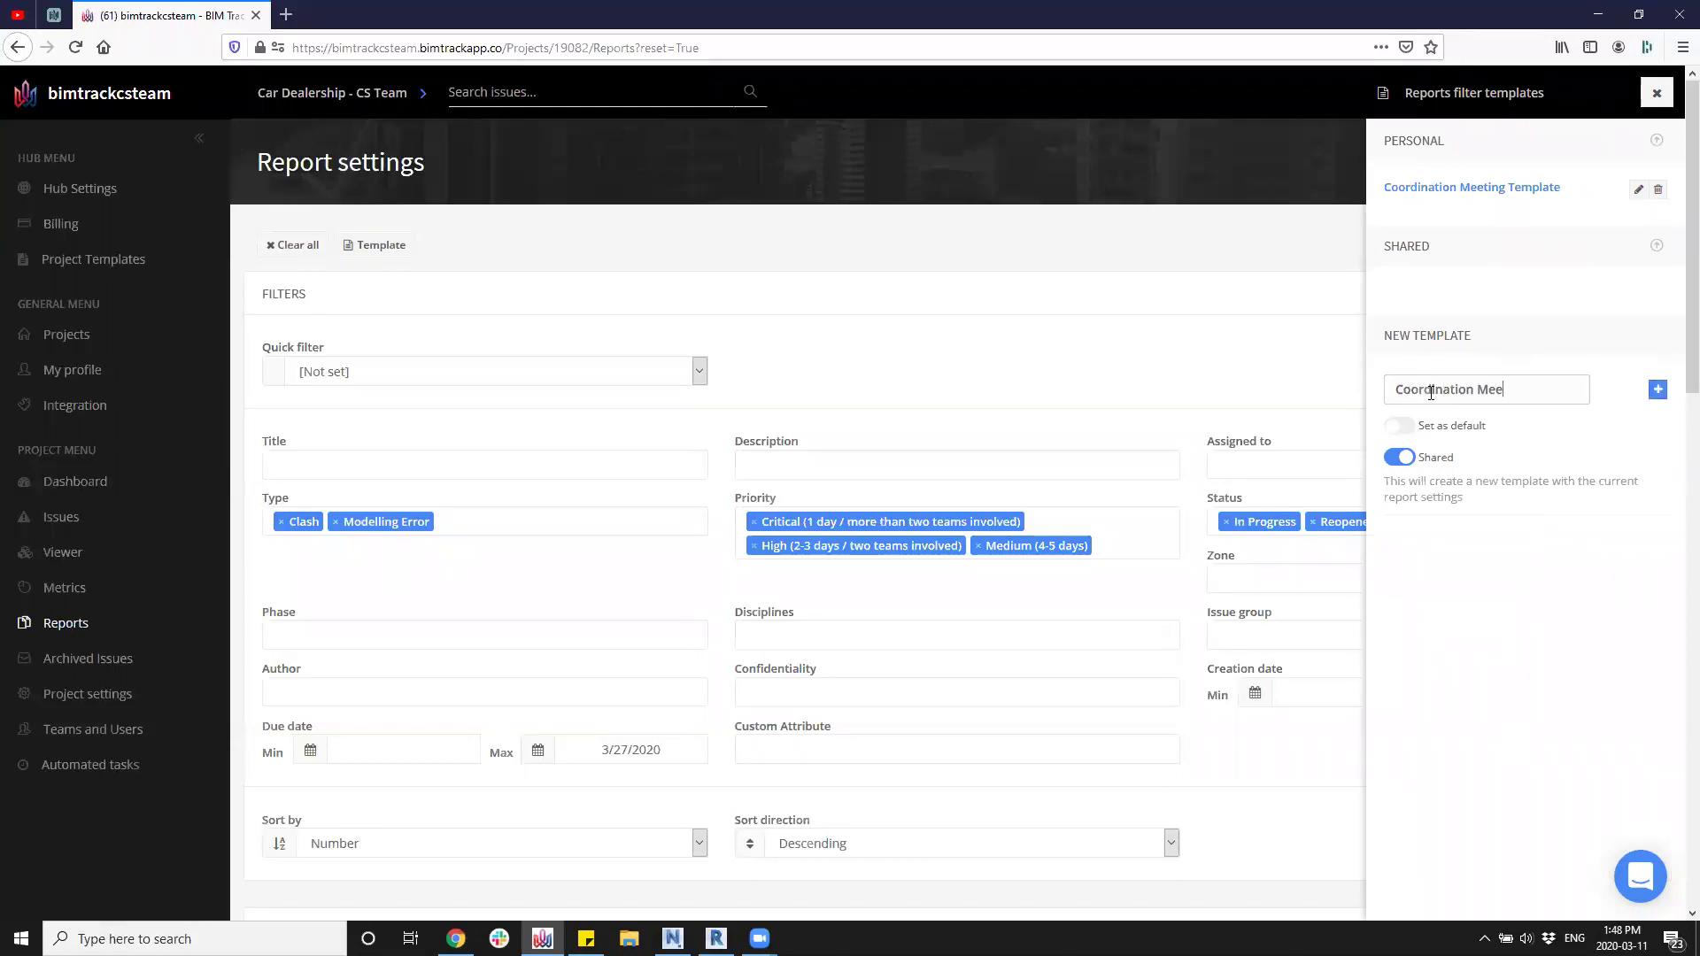
type("ting Report Temp")
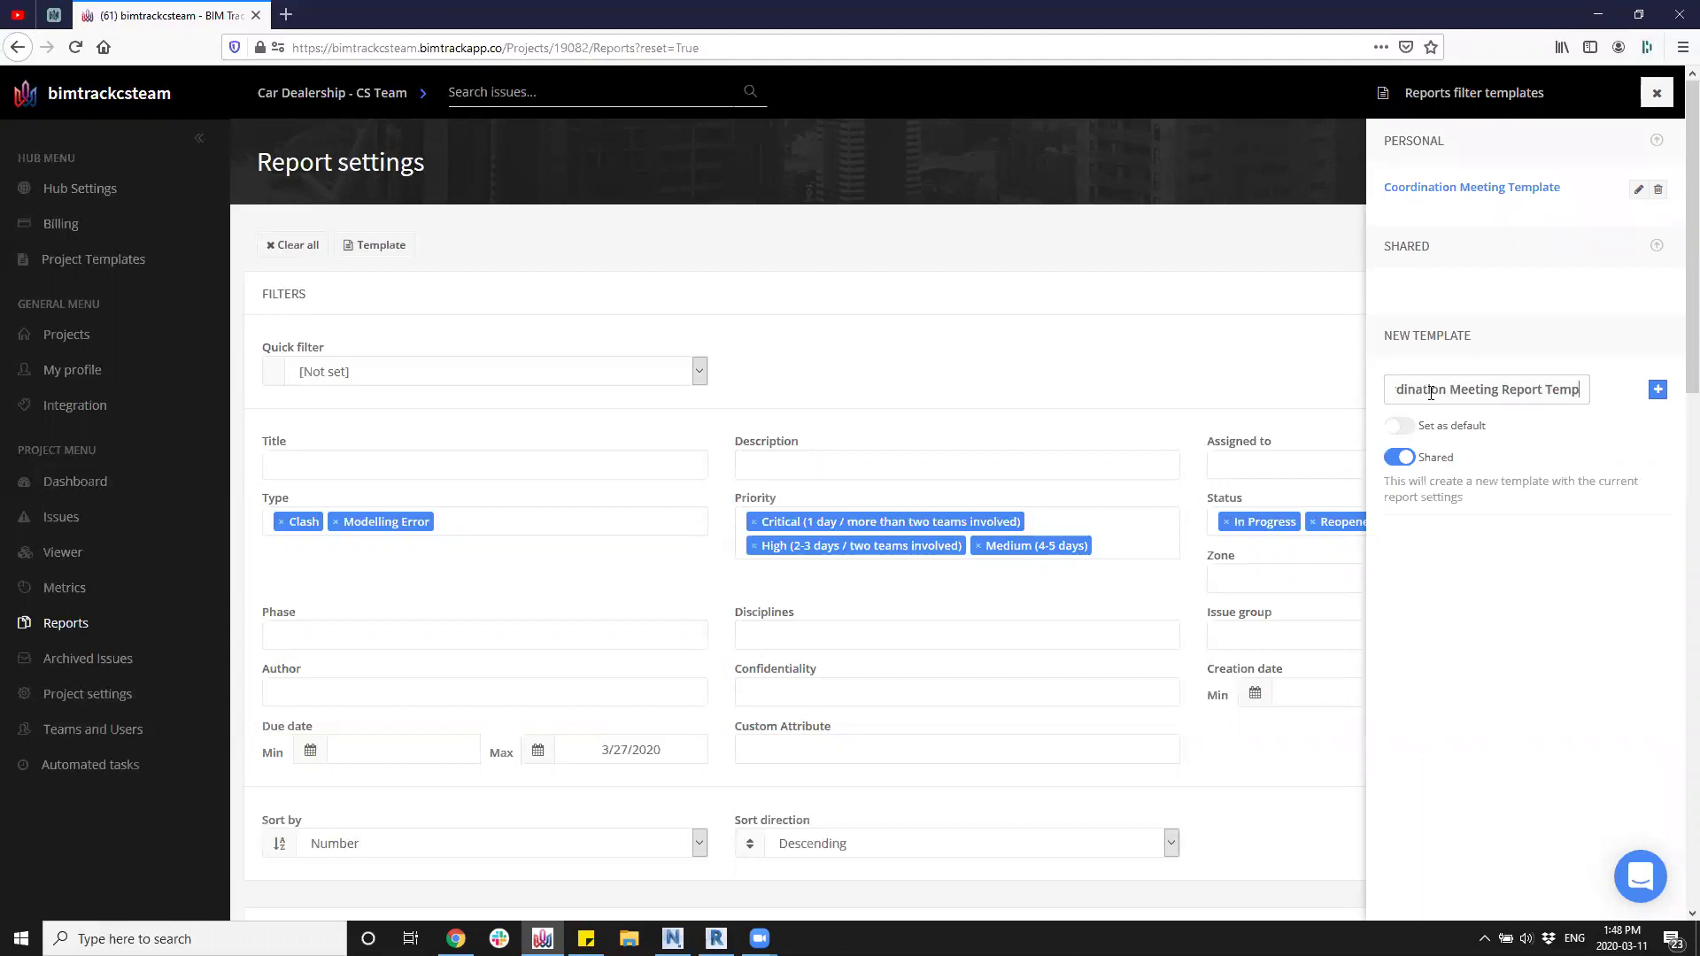
key("BackSpace")
key("BackSpace")
key("BackSpace")
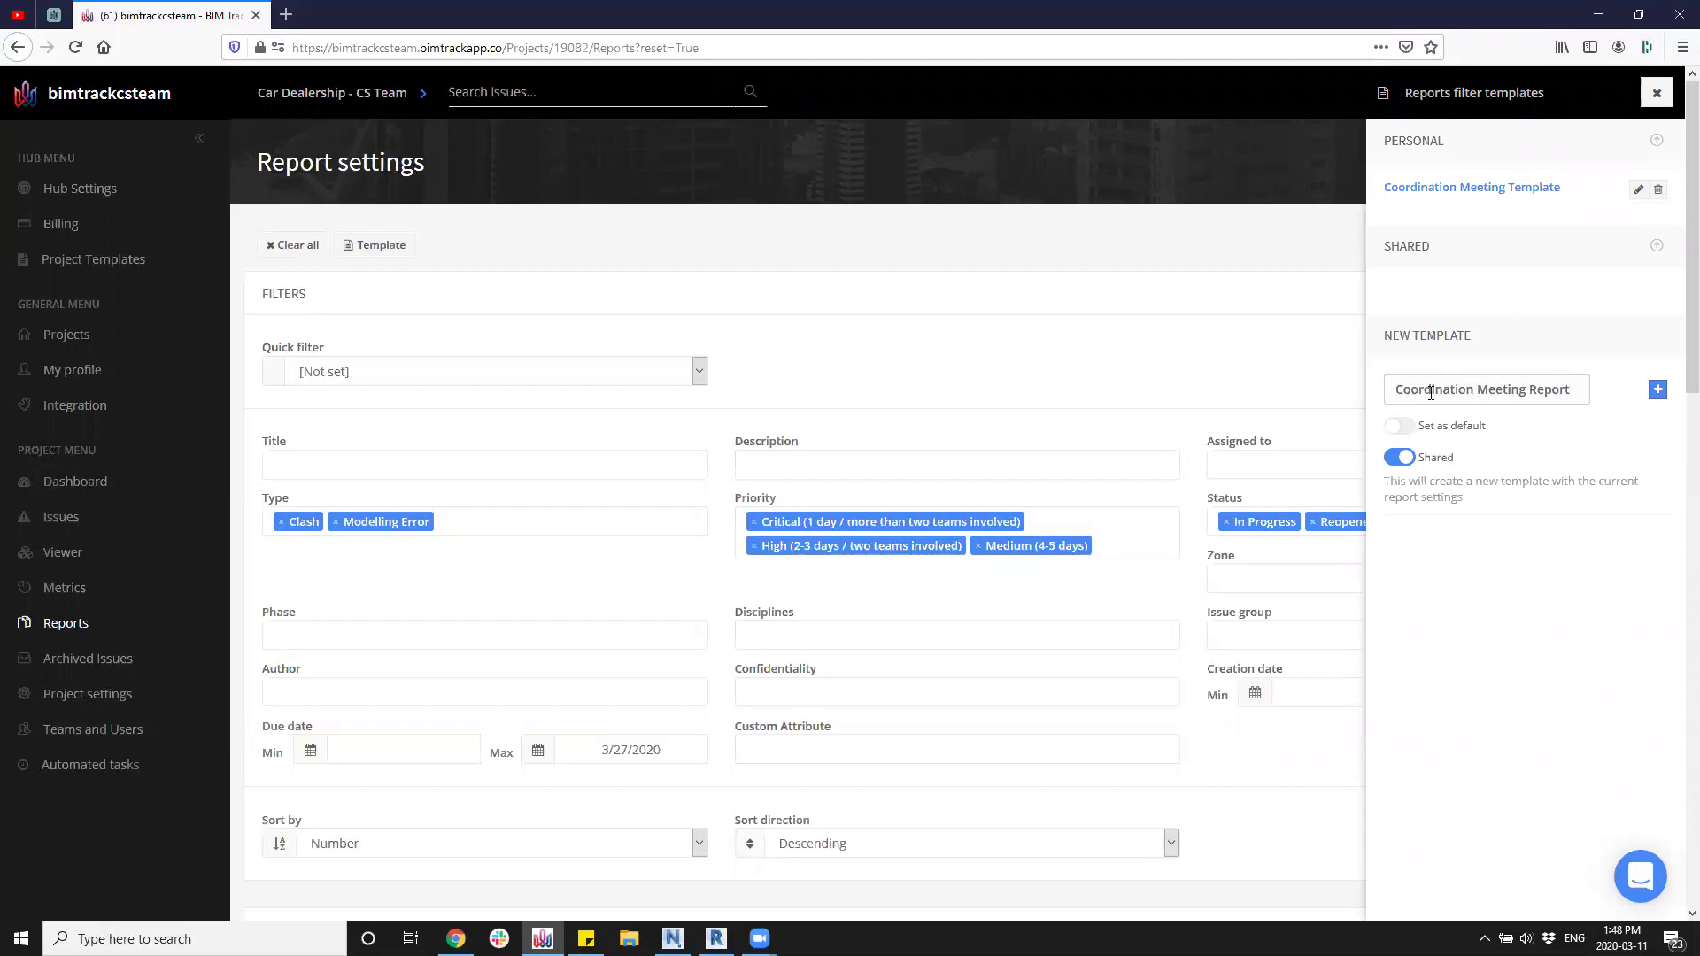
left_click(1657, 389)
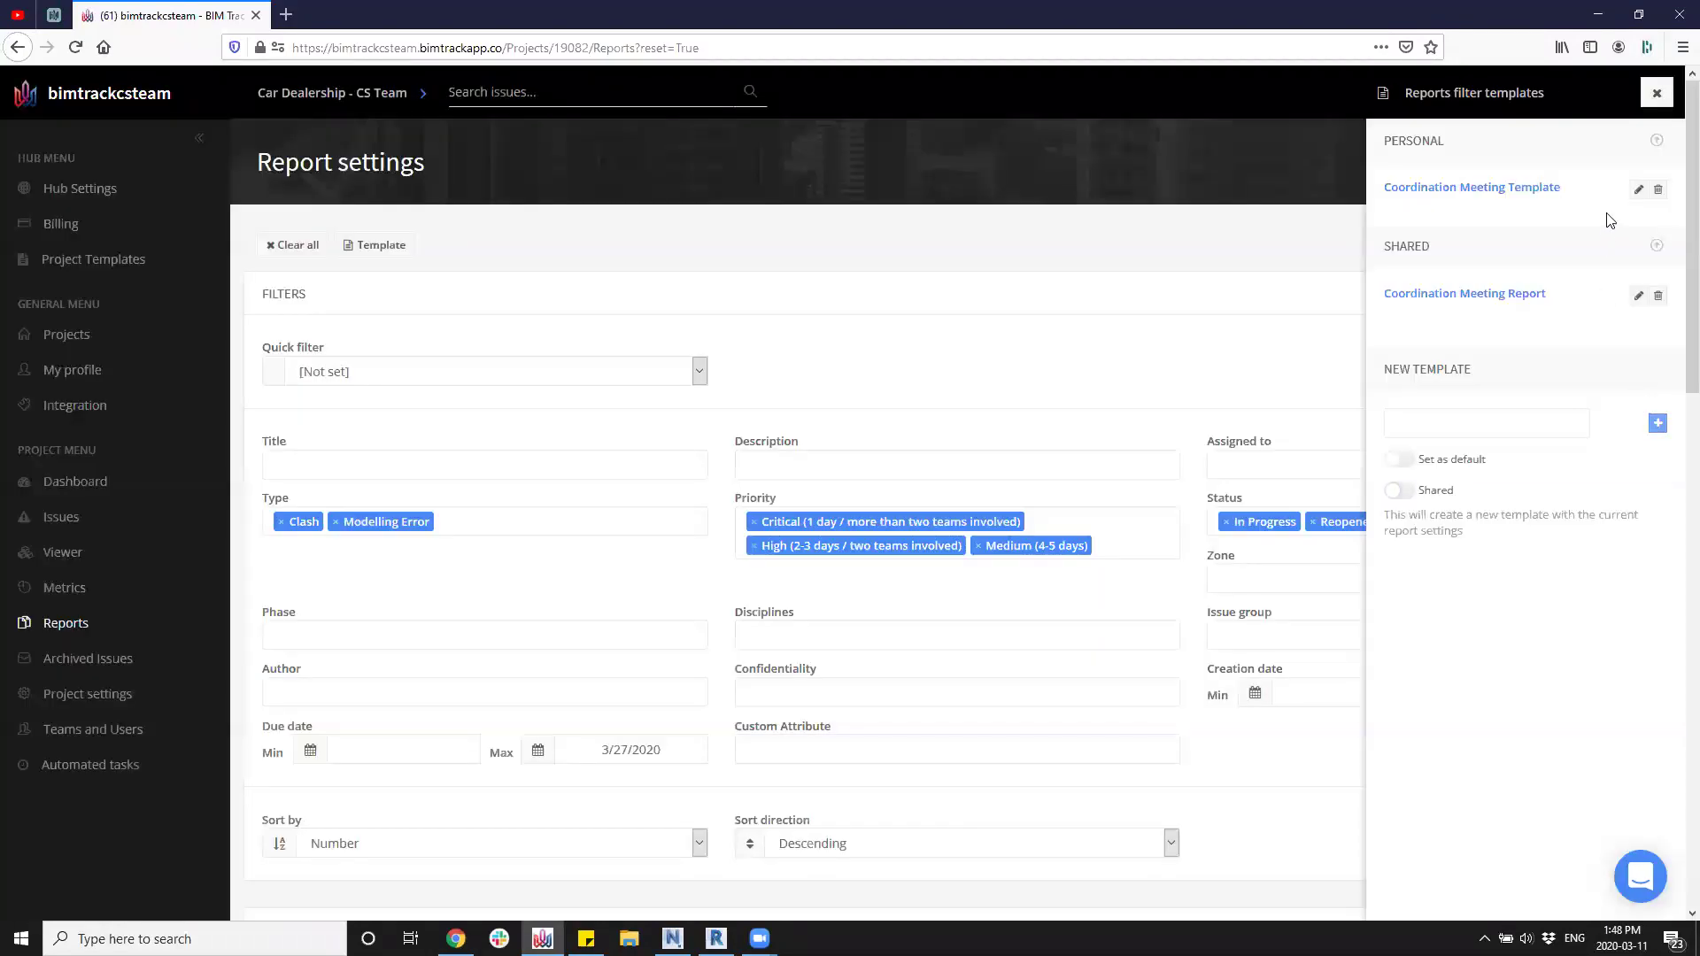
left_click(1657, 92)
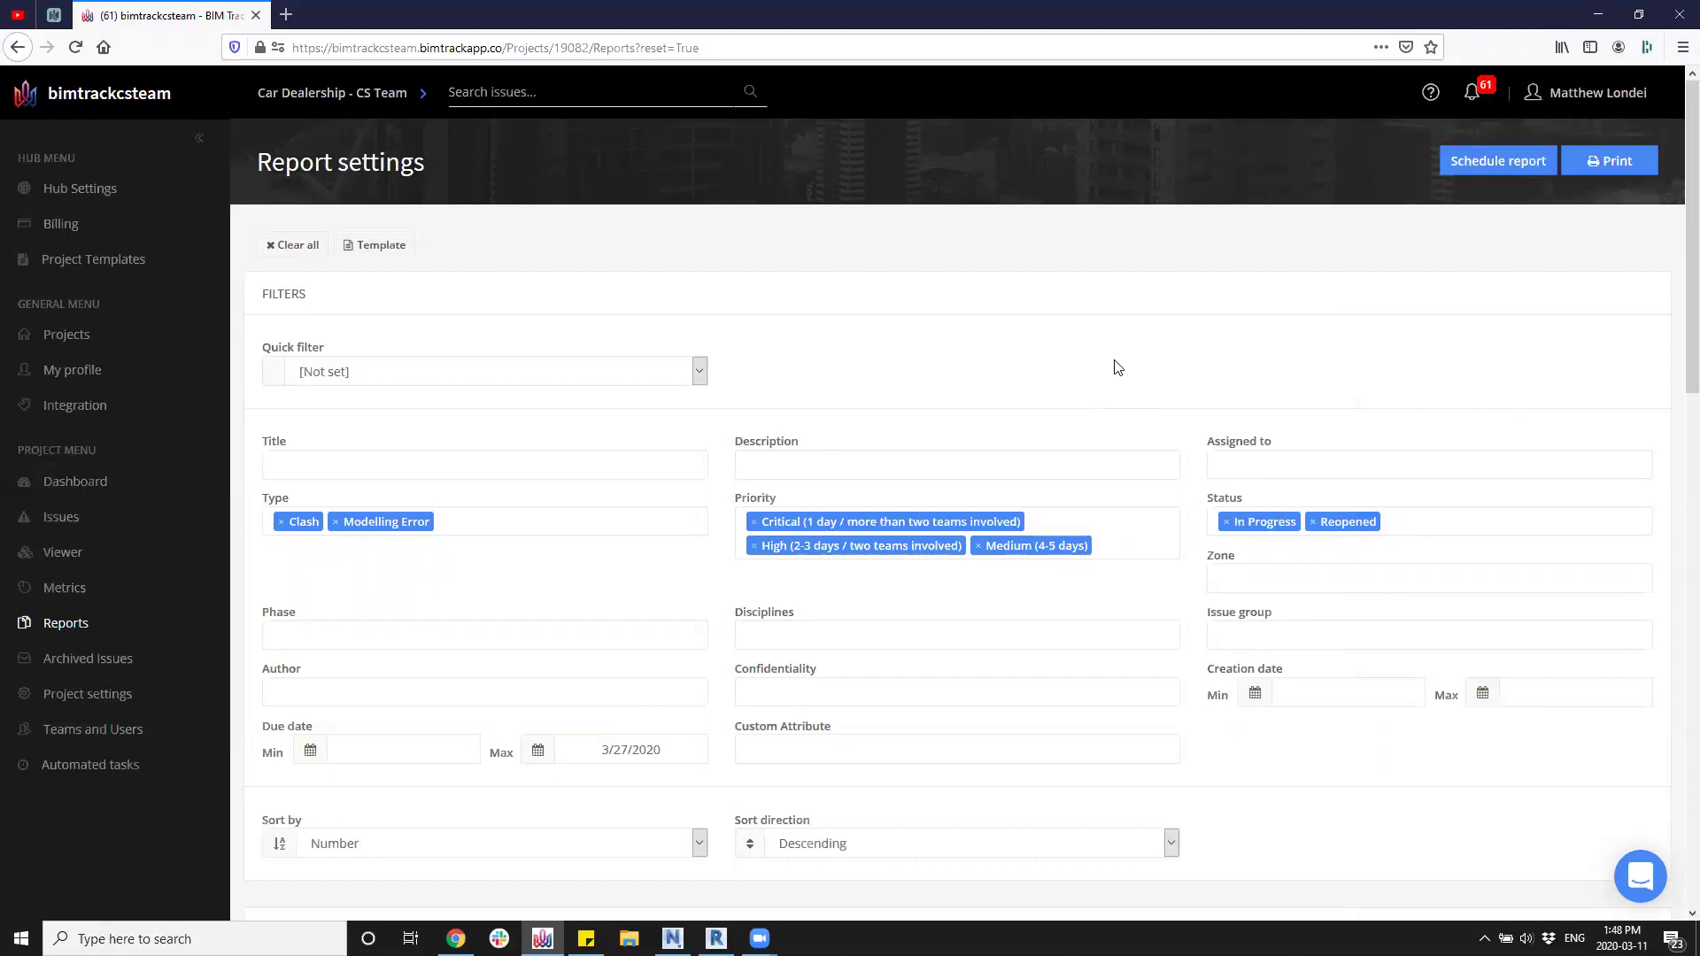
Generate the printable report, return to the report settings and dismiss the system print dialog.
left_click(1616, 167)
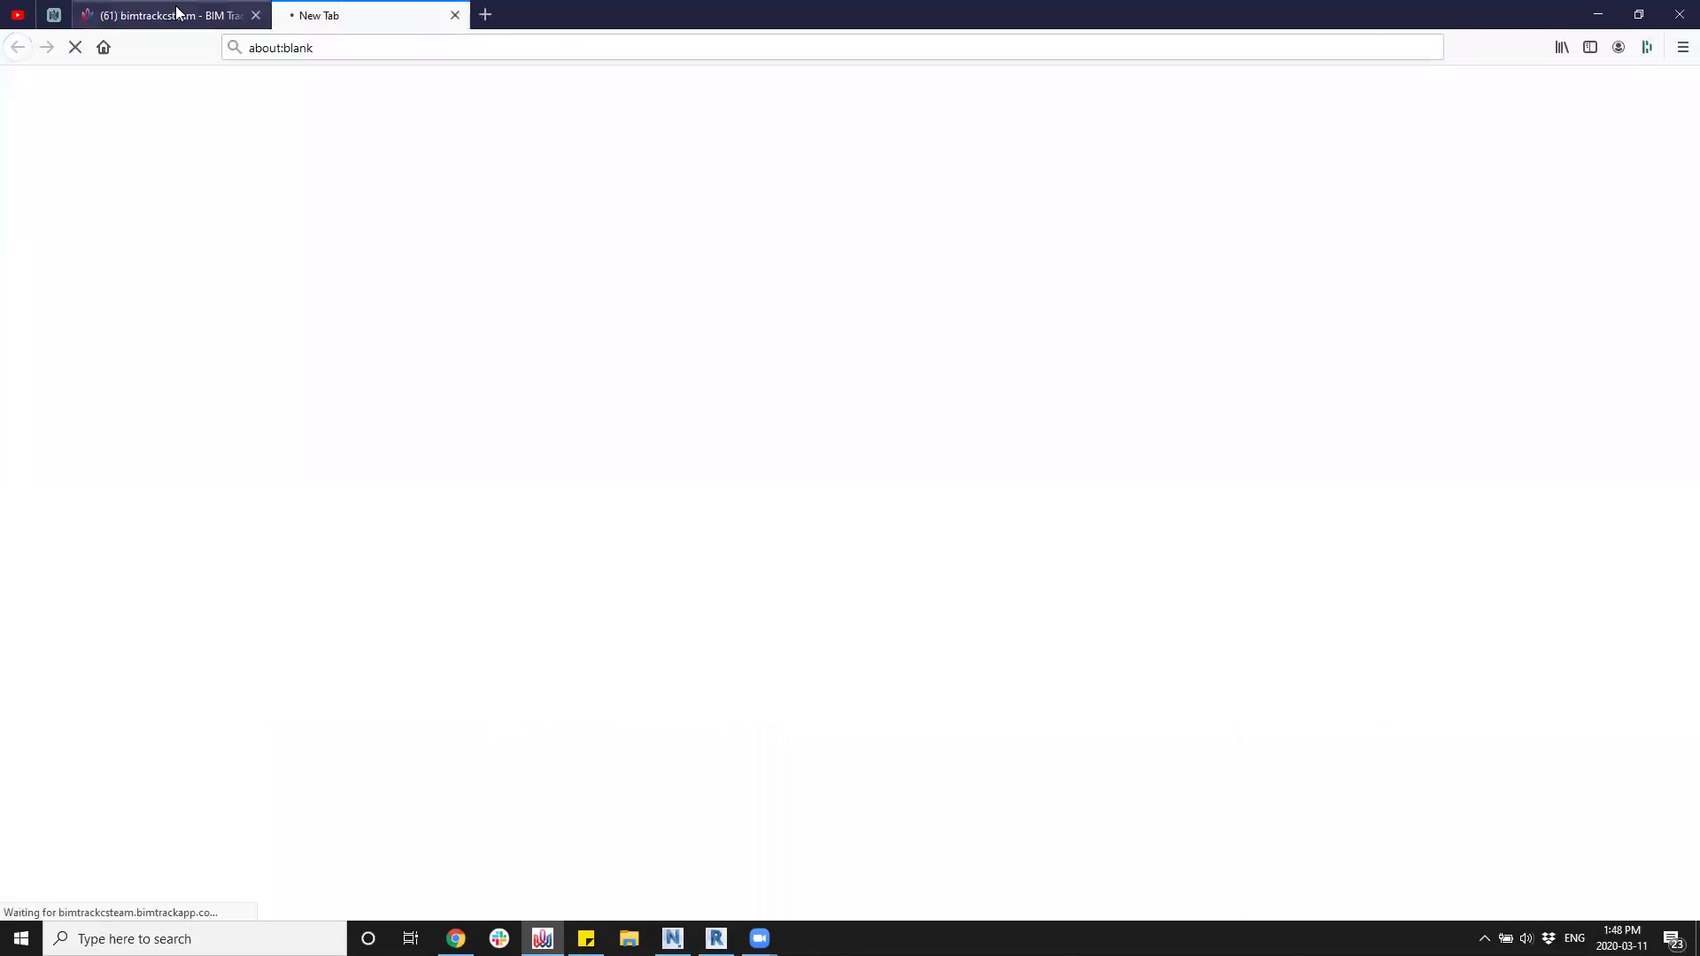
left_click(177, 12)
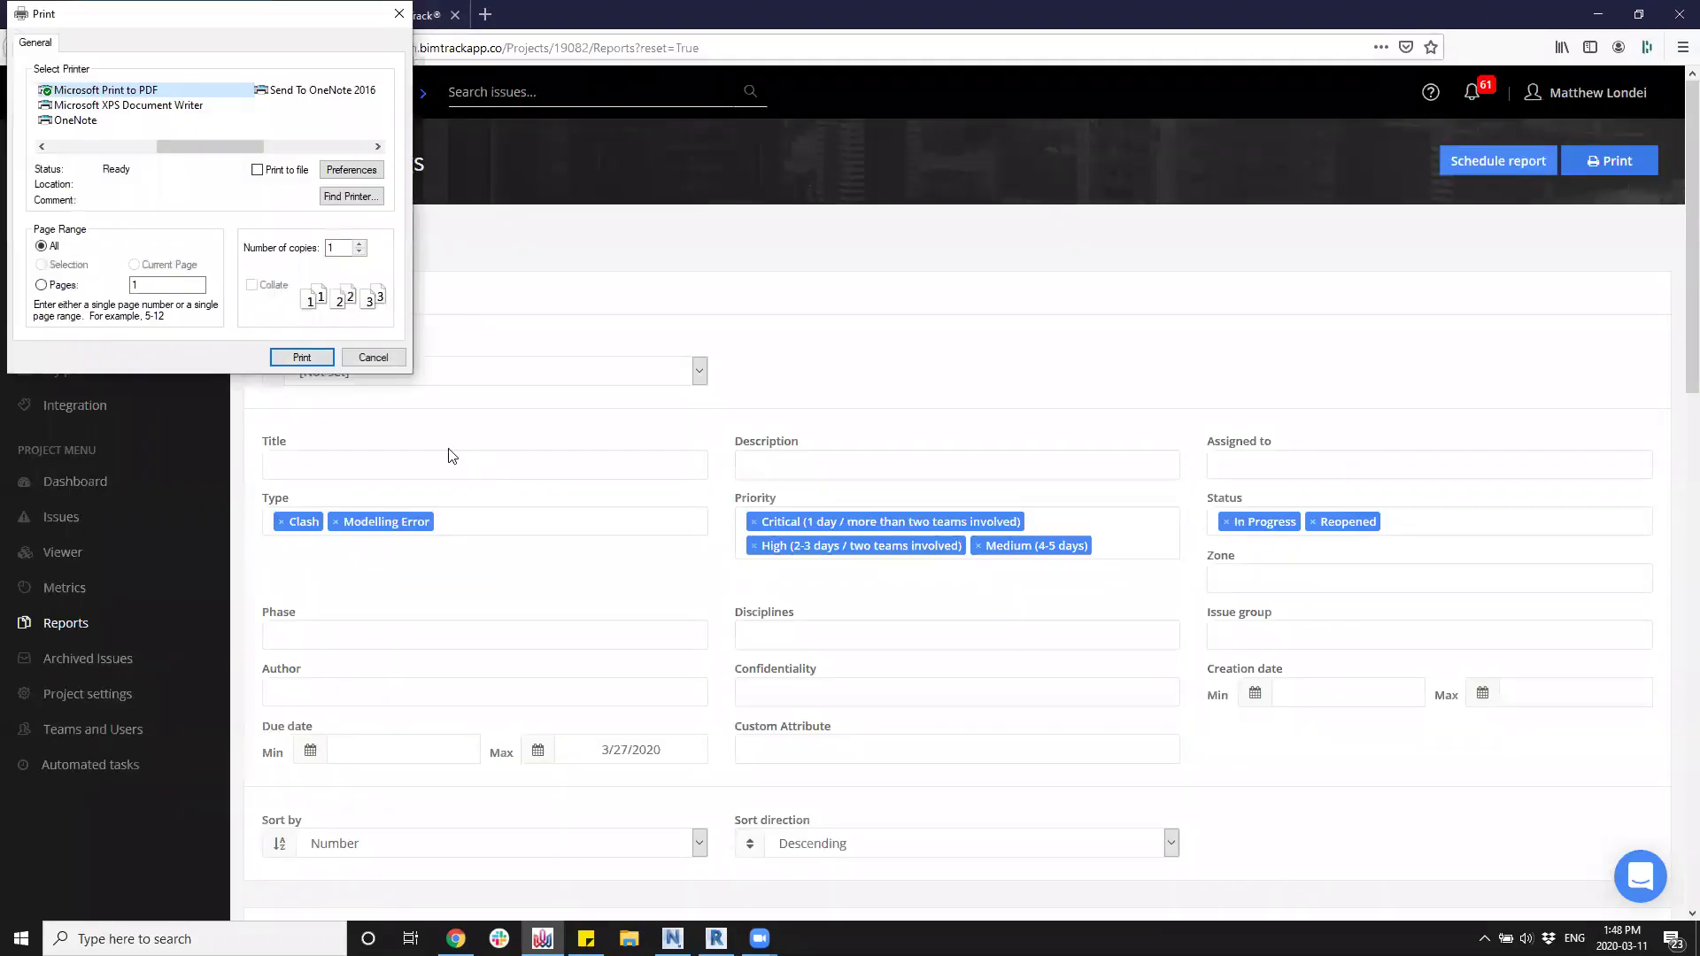
left_click(372, 358)
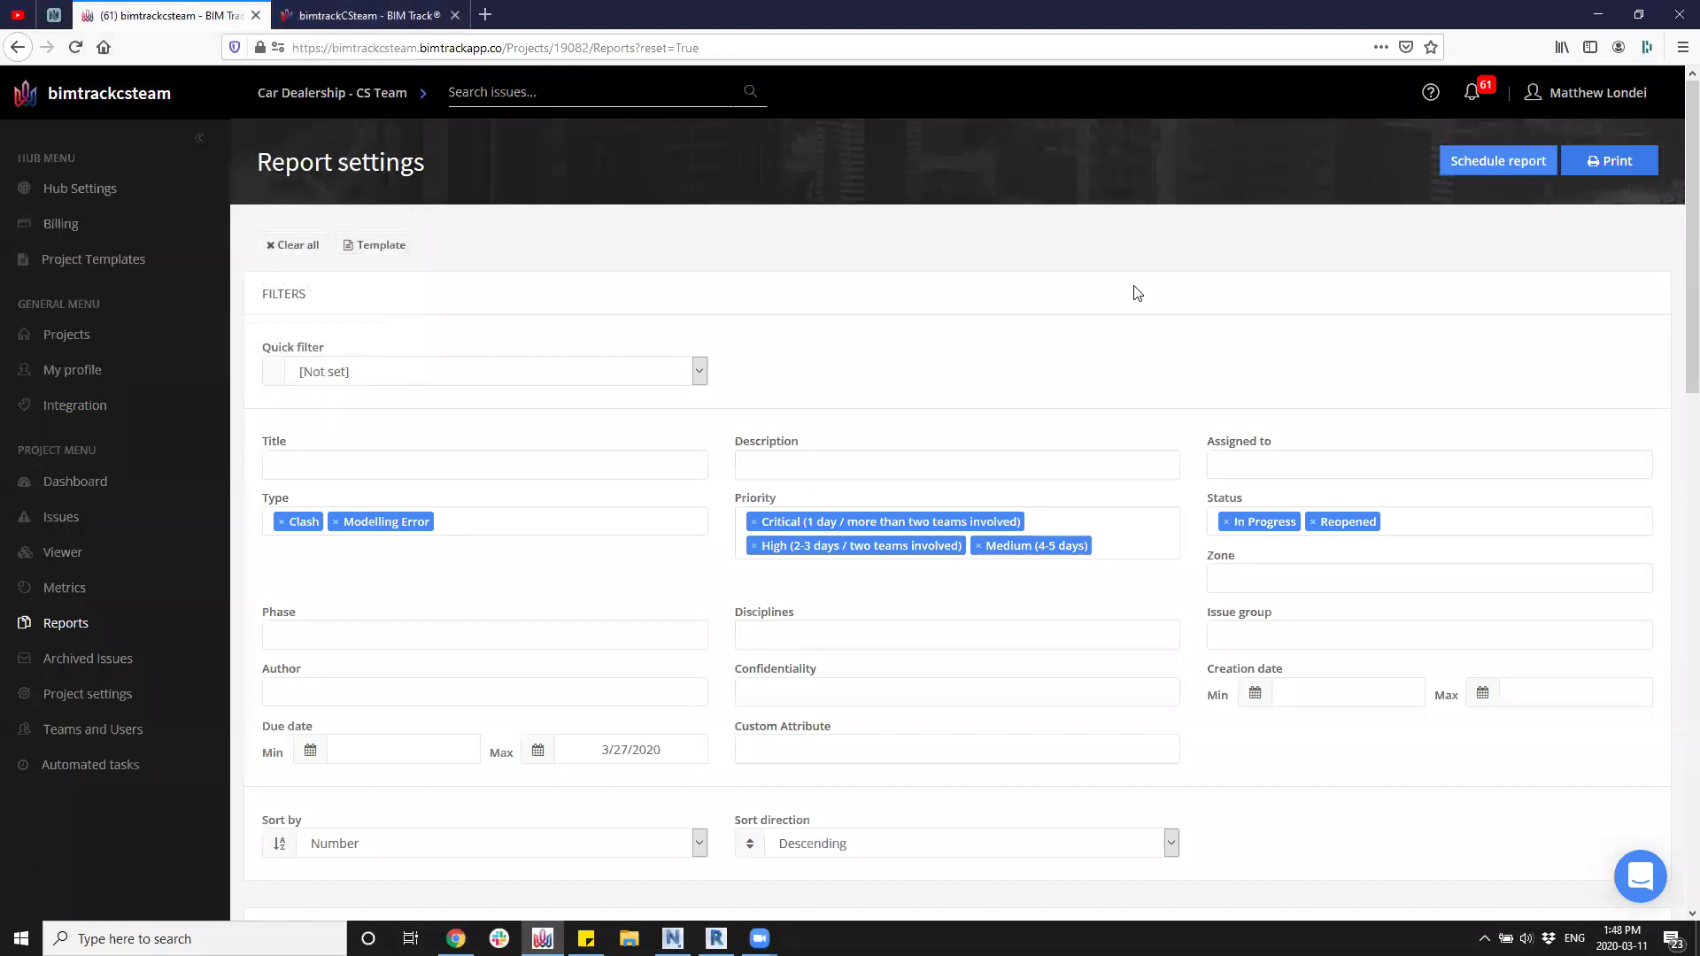
Start a scheduled report using the Coordination Meeting Report template and name the task Weekly Coordination Meeting.
left_click(1485, 162)
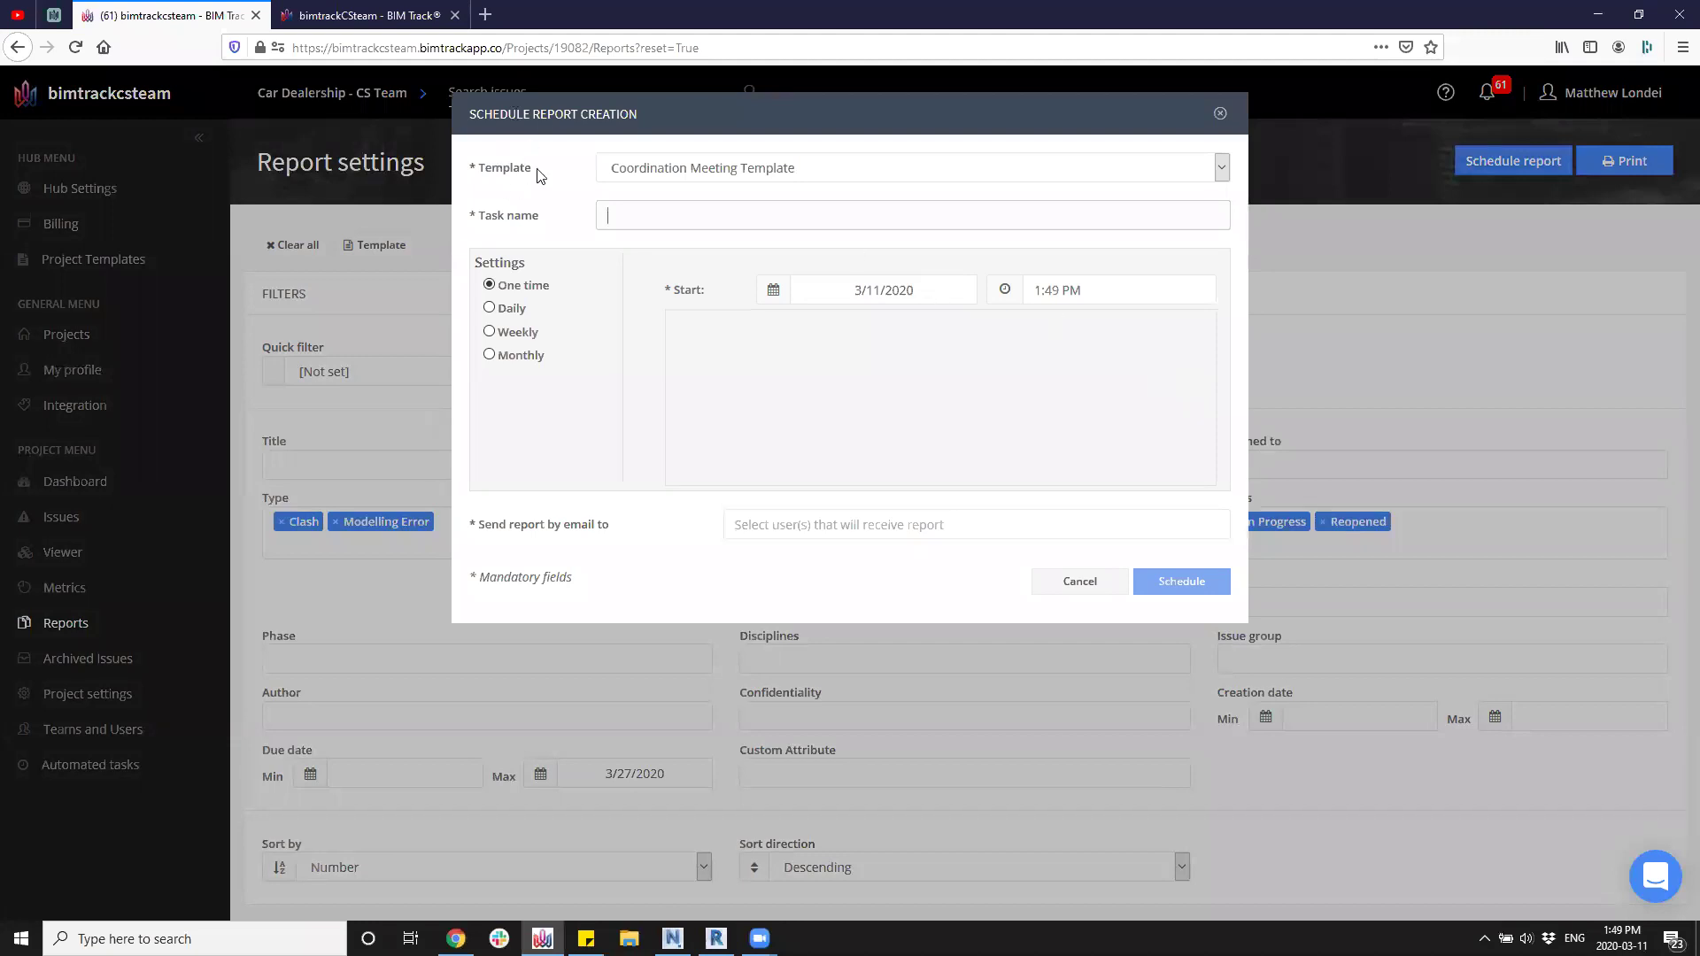
left_click(699, 178)
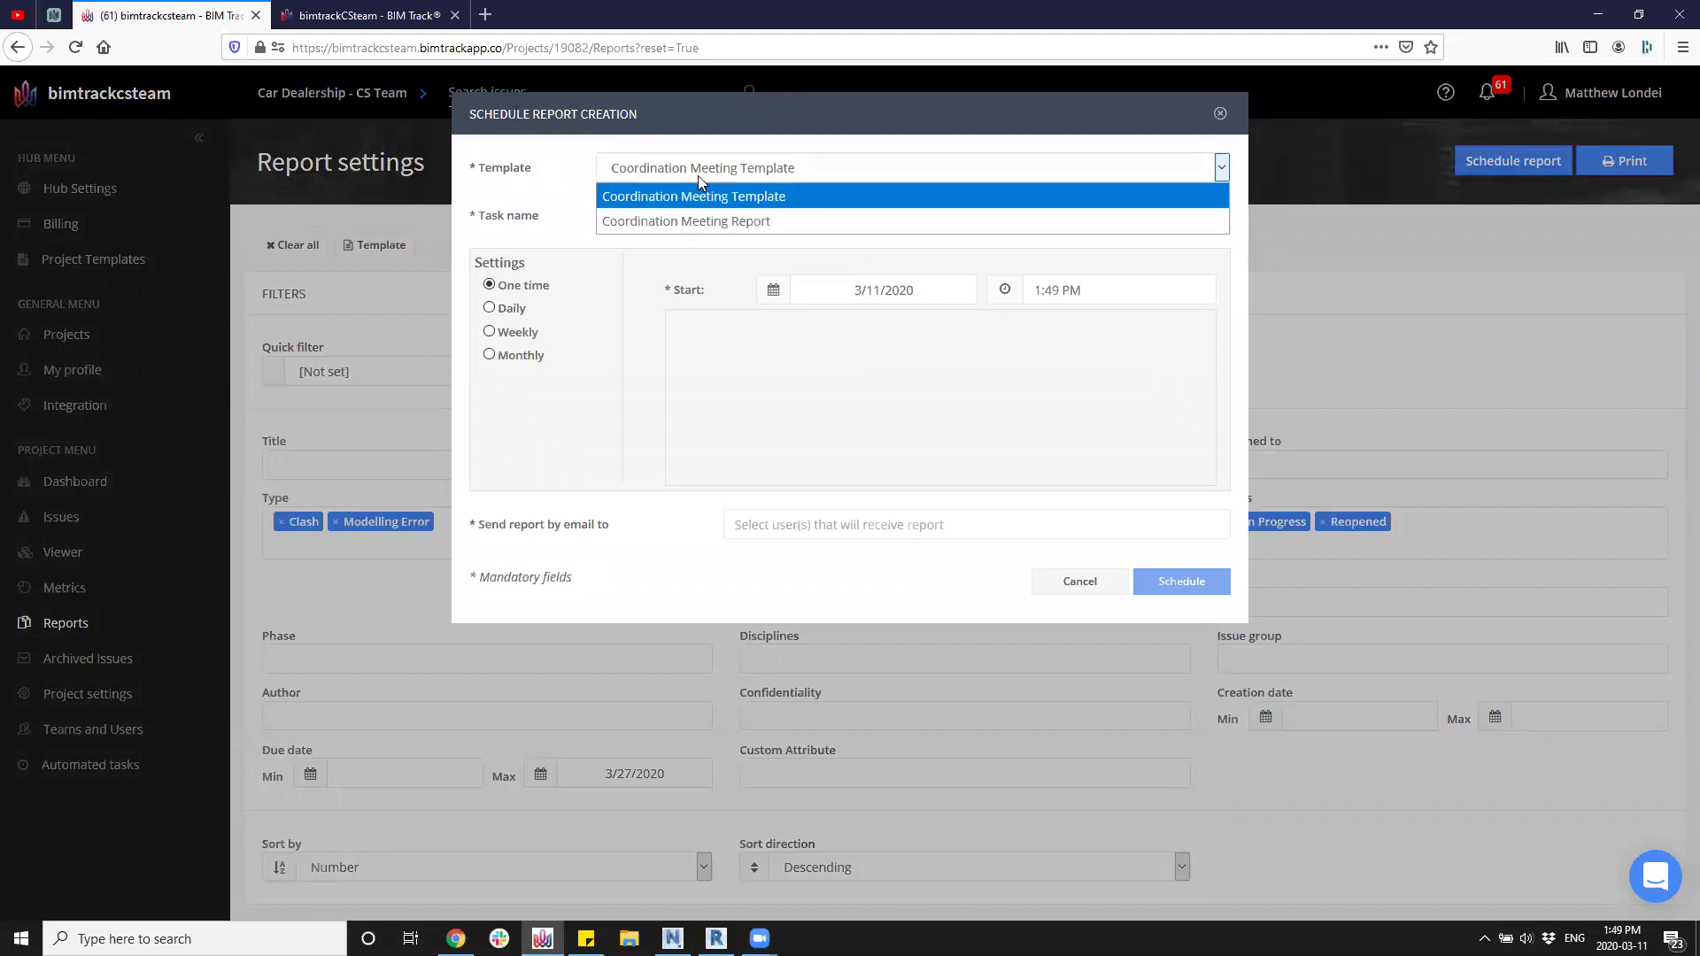
left_click(760, 223)
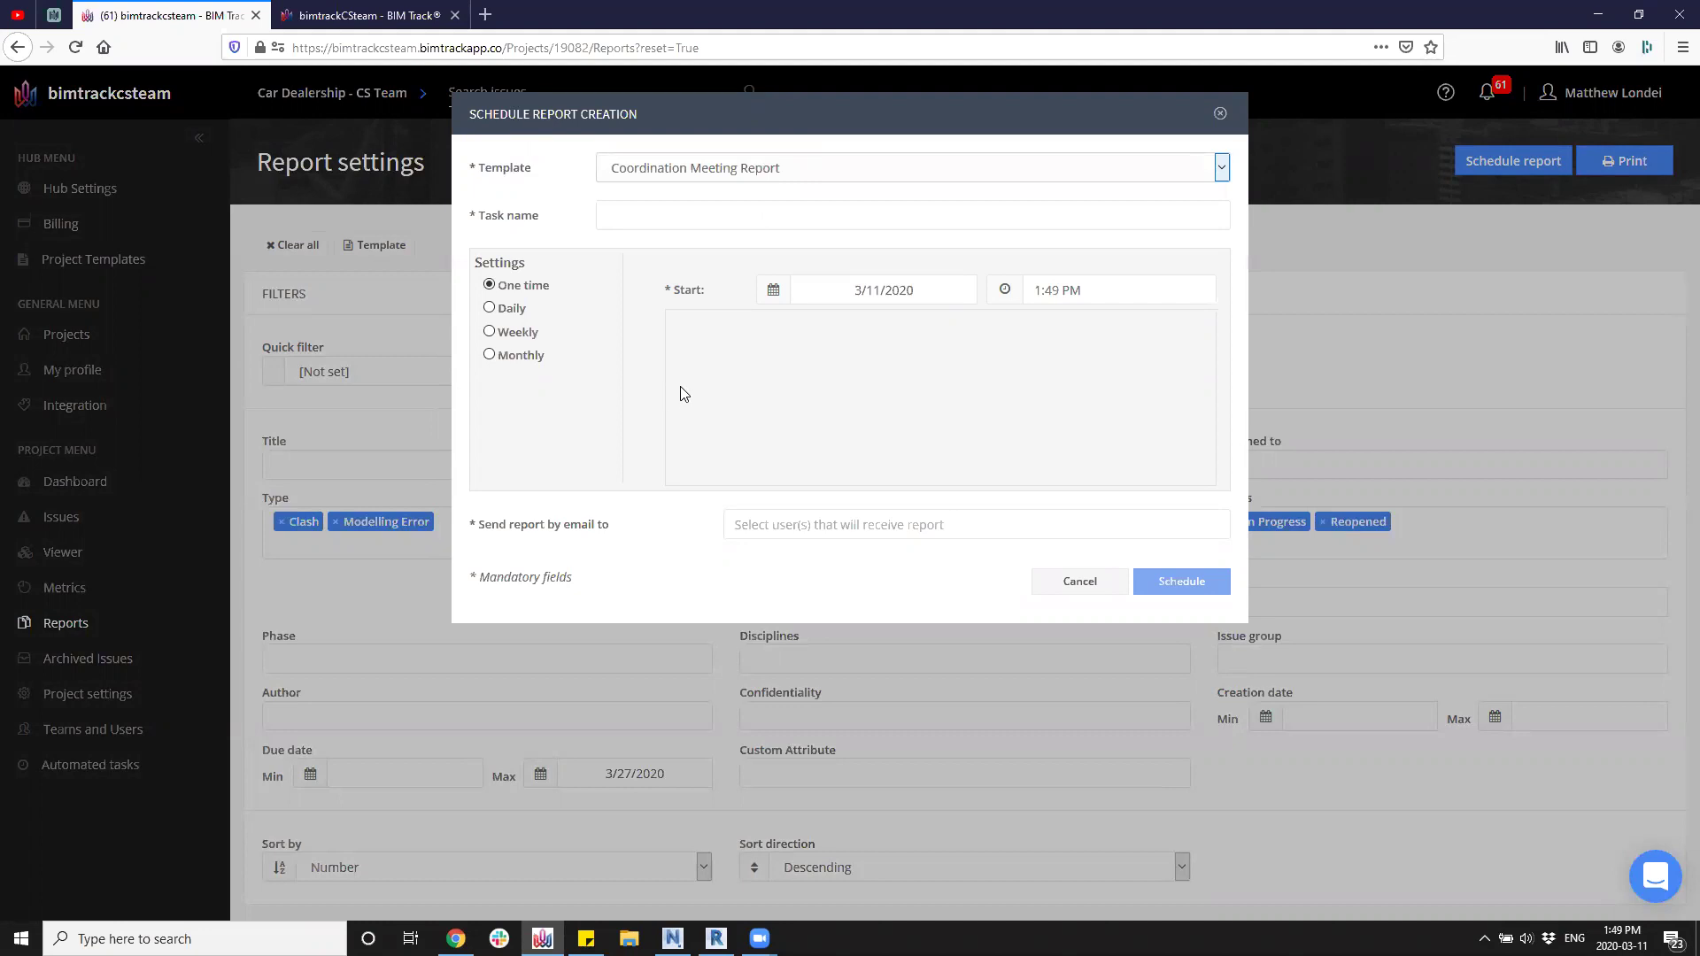
left_click(655, 222)
type("Weekly Coordination Meetying")
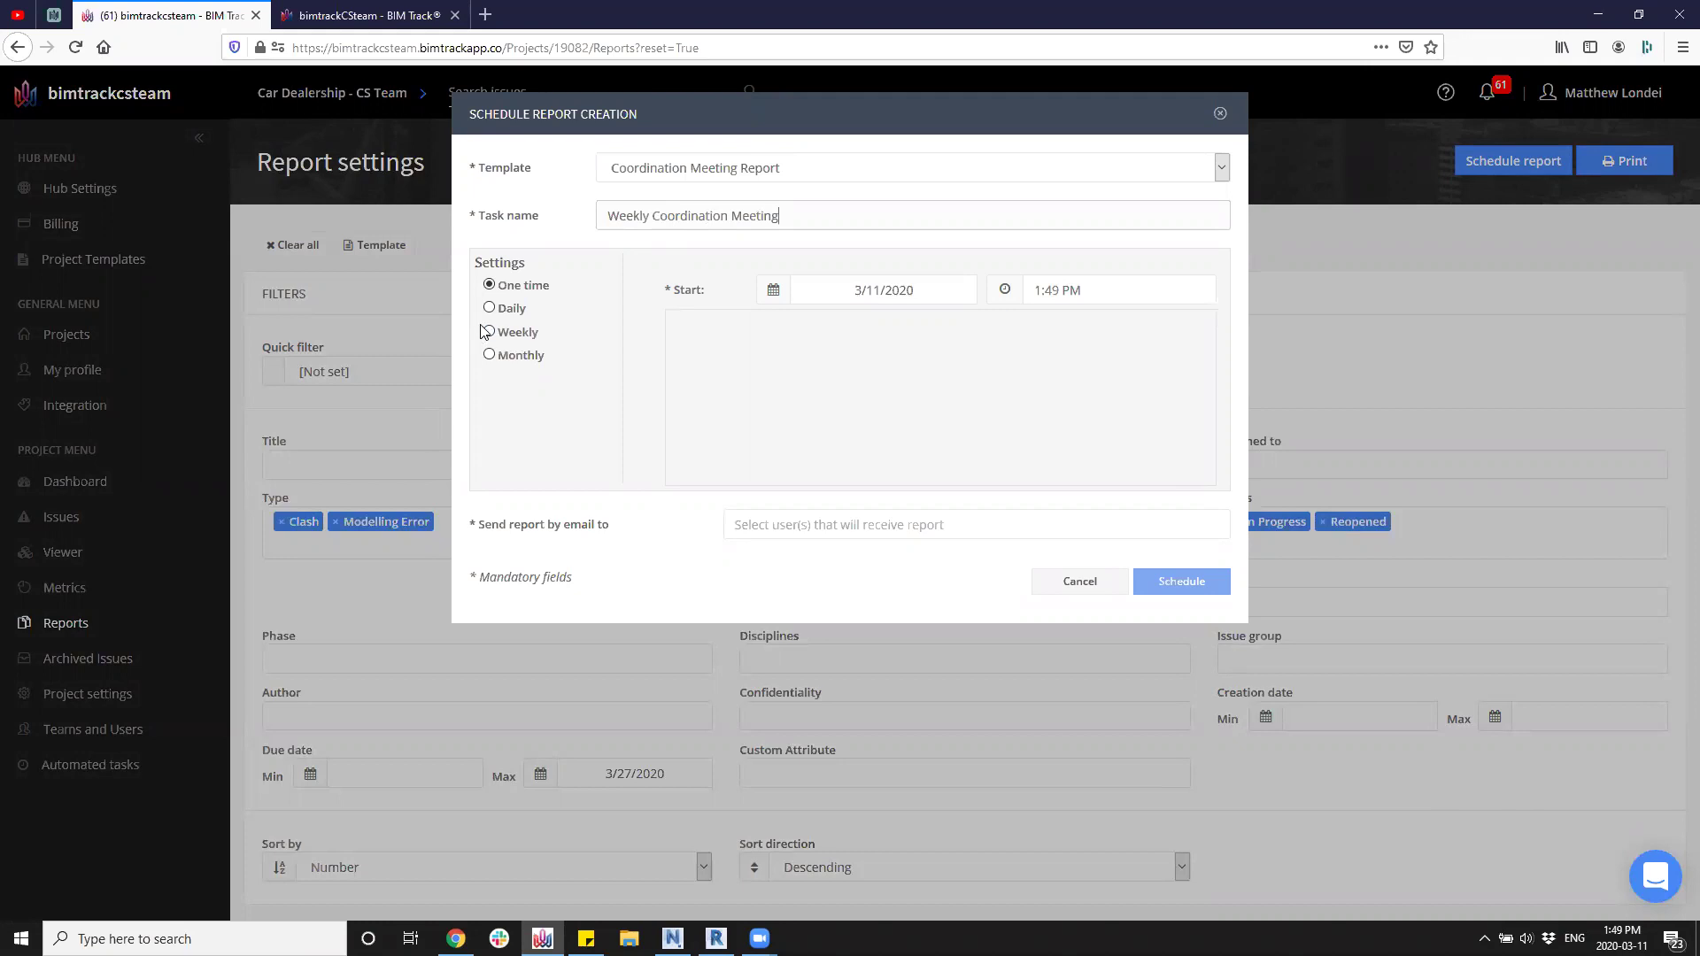
Make the scheduled report recur weekly on Tuesday, with the start date 3/17/2020.
left_click(490, 333)
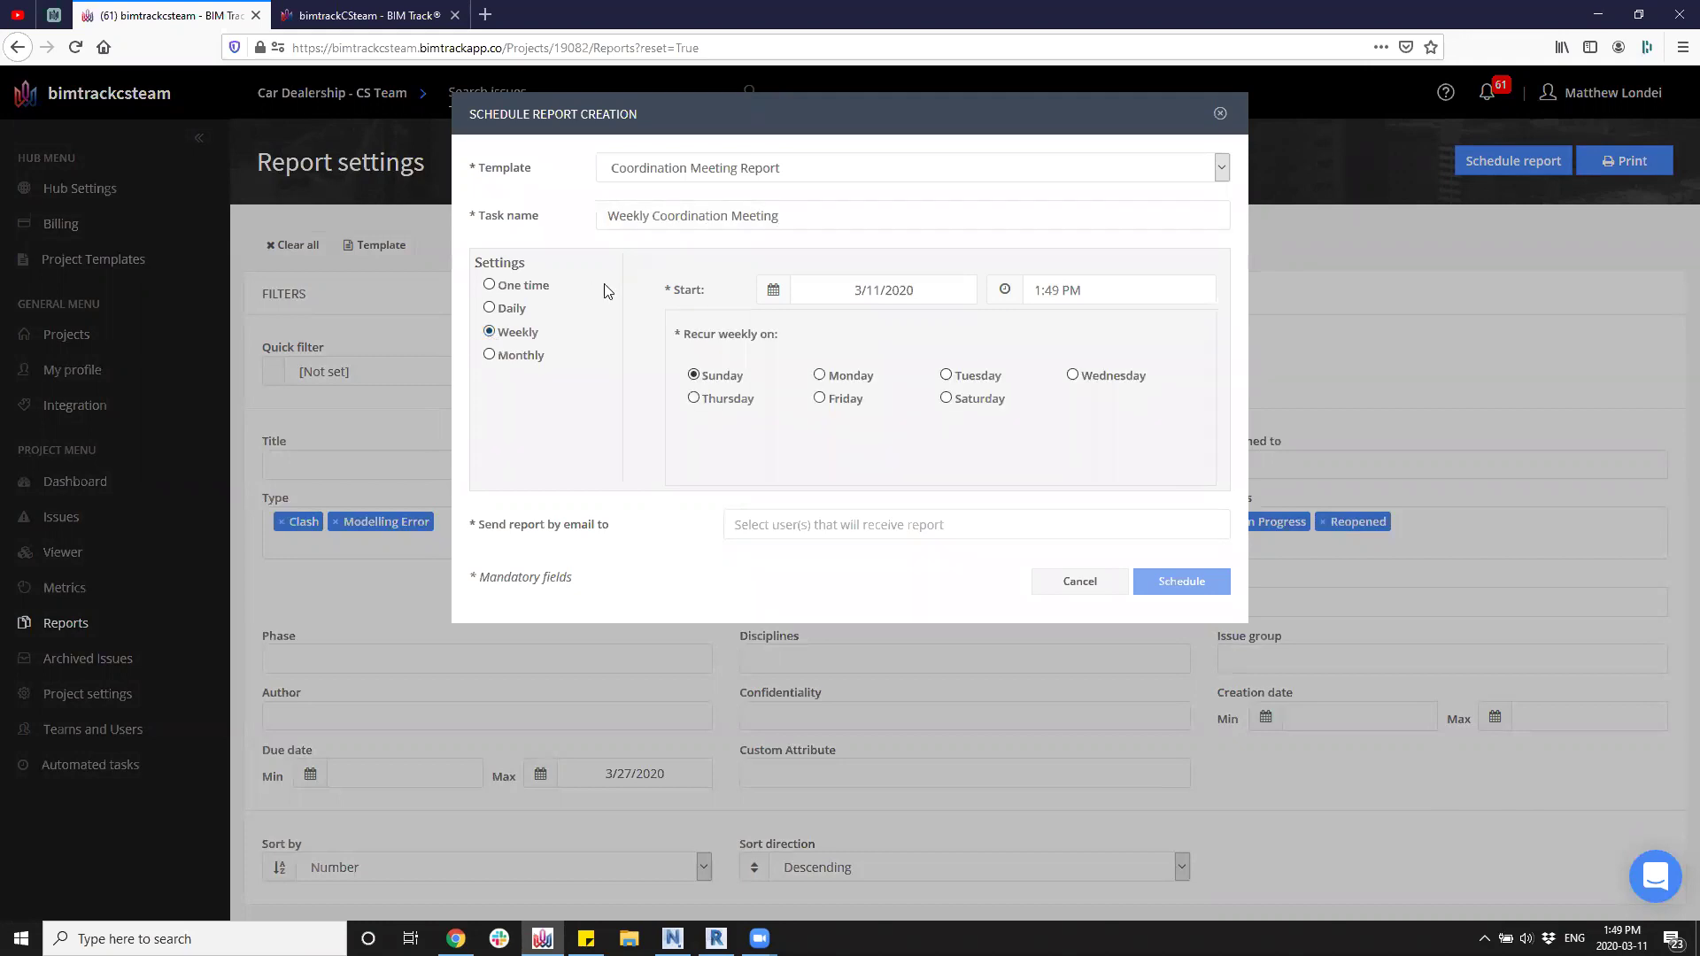
left_click(945, 376)
left_click(892, 291)
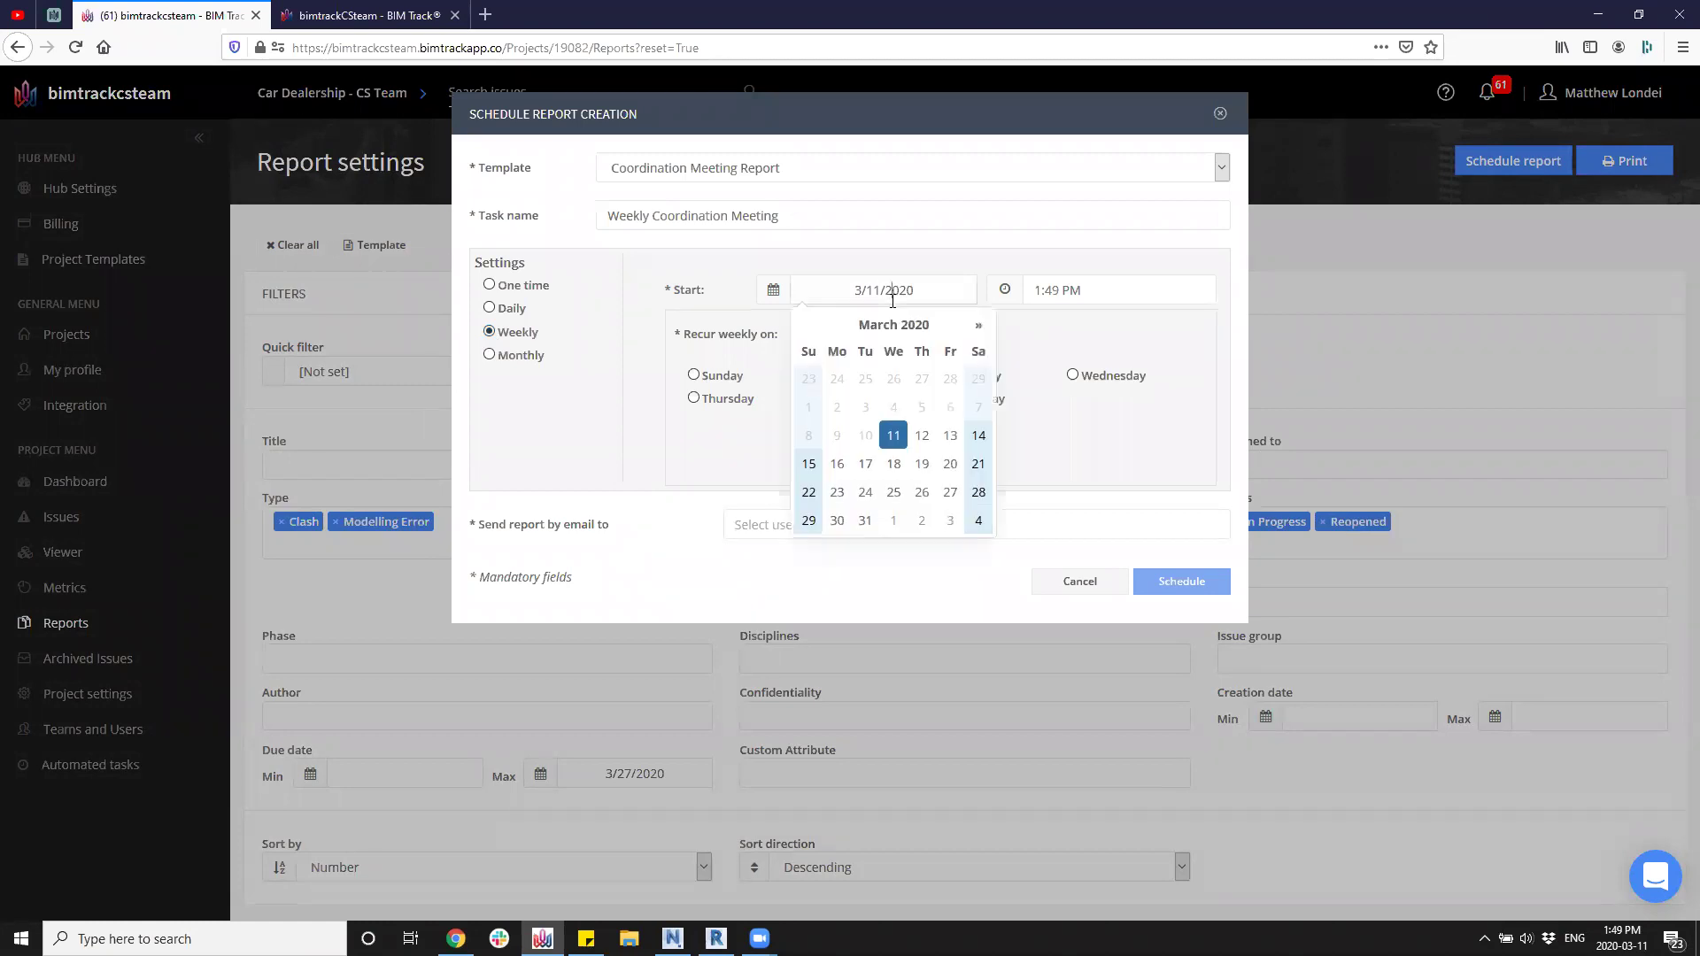
left_click(866, 464)
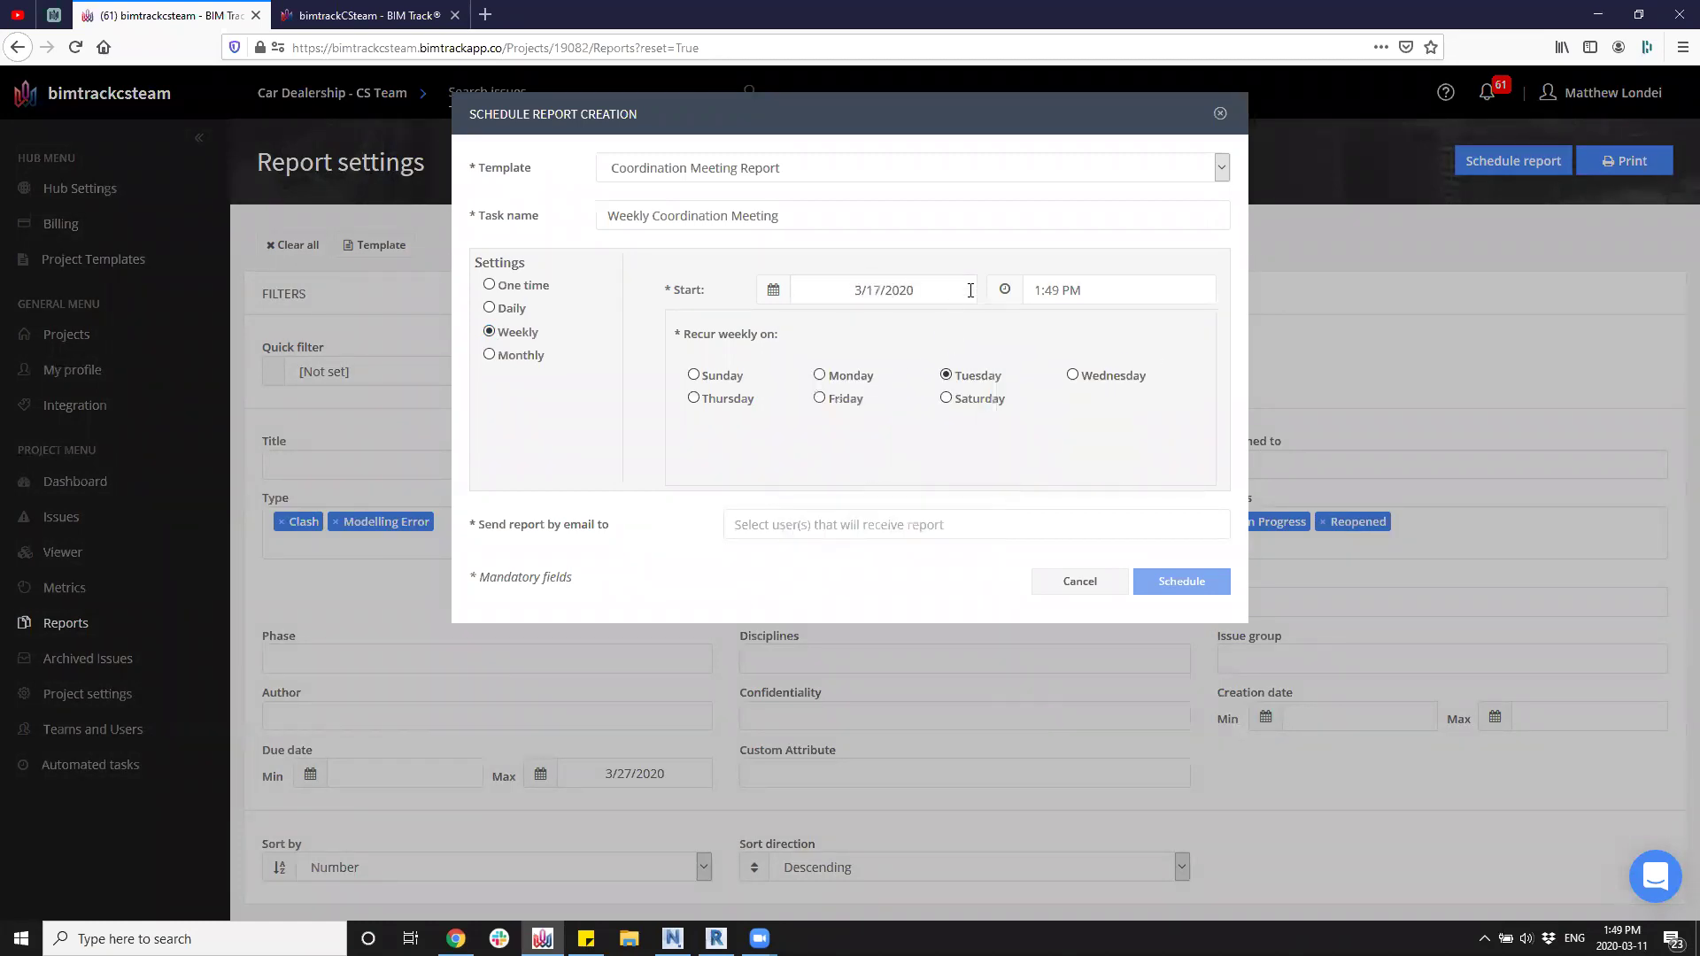
Set the scheduled report's start time to 7:30 AM.
left_click(1004, 290)
type("7")
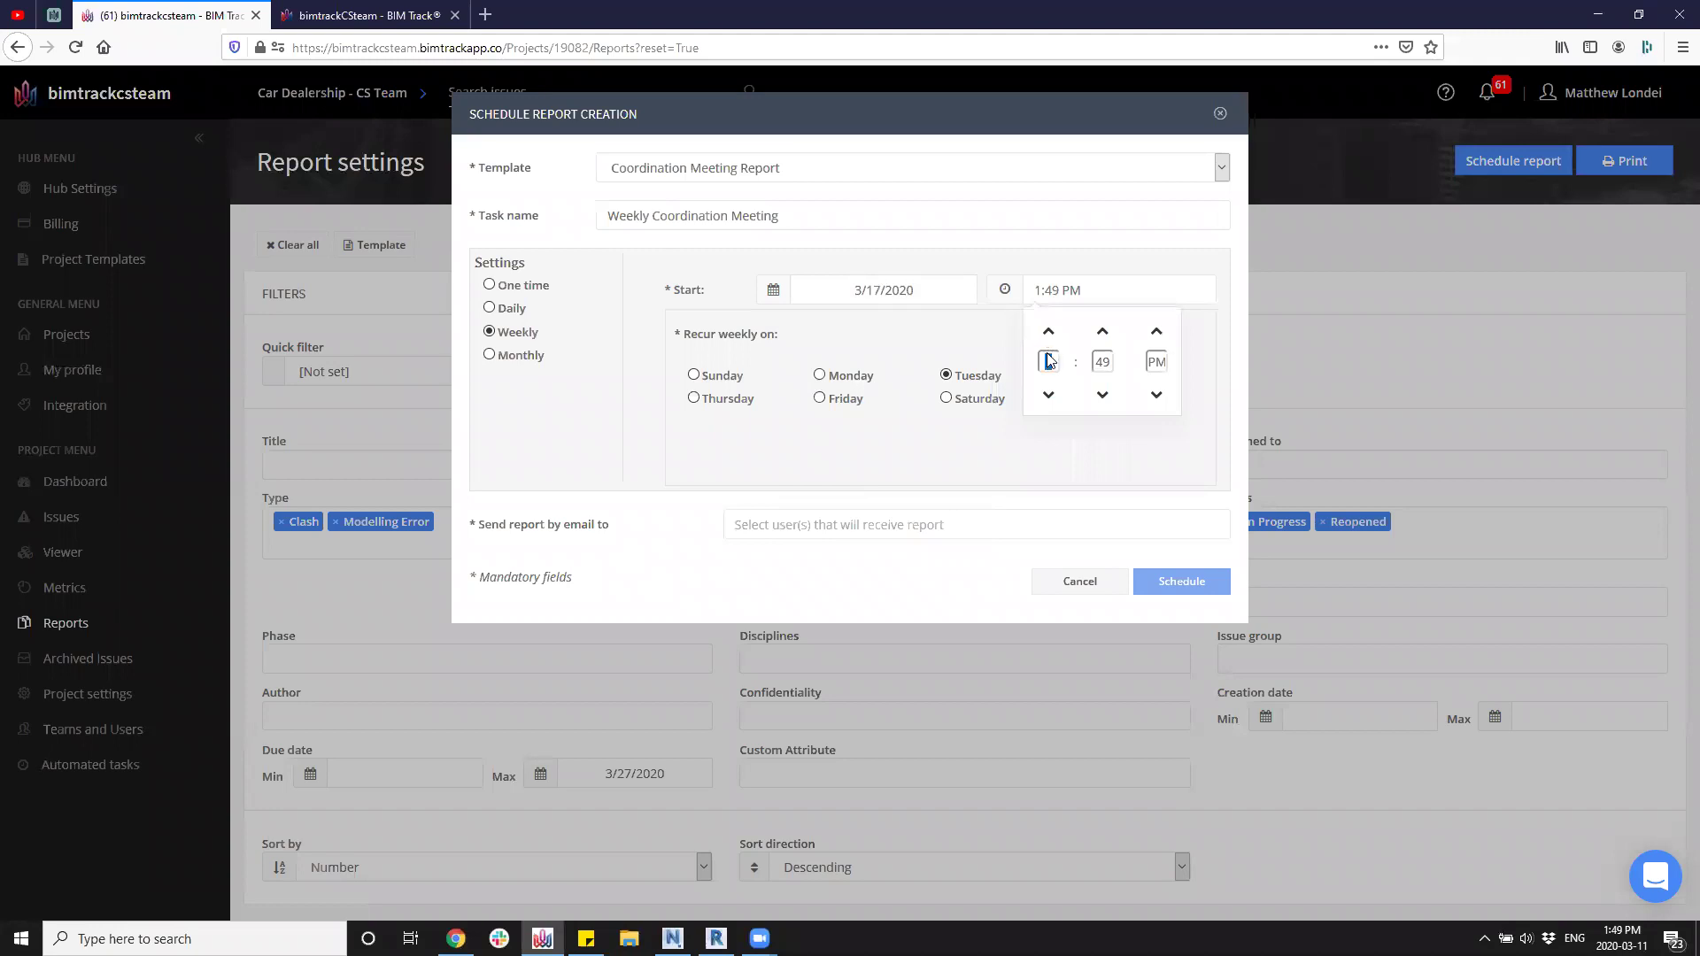
left_click(1099, 358)
type("30")
left_click(1156, 395)
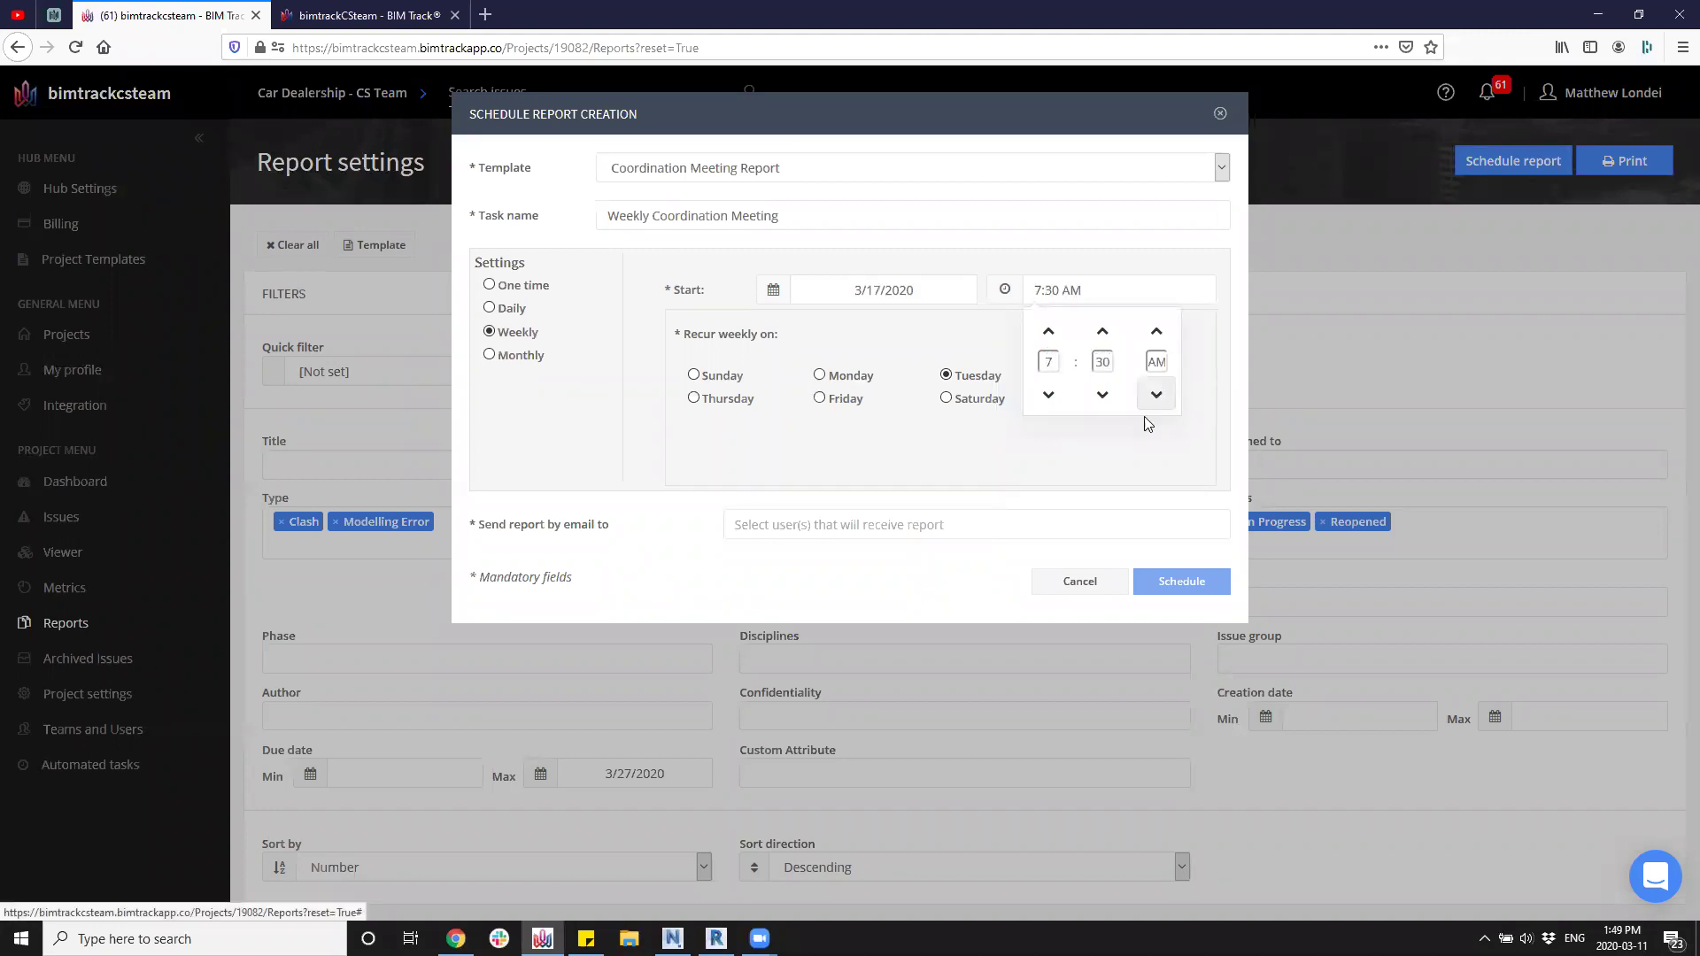
left_click(1103, 449)
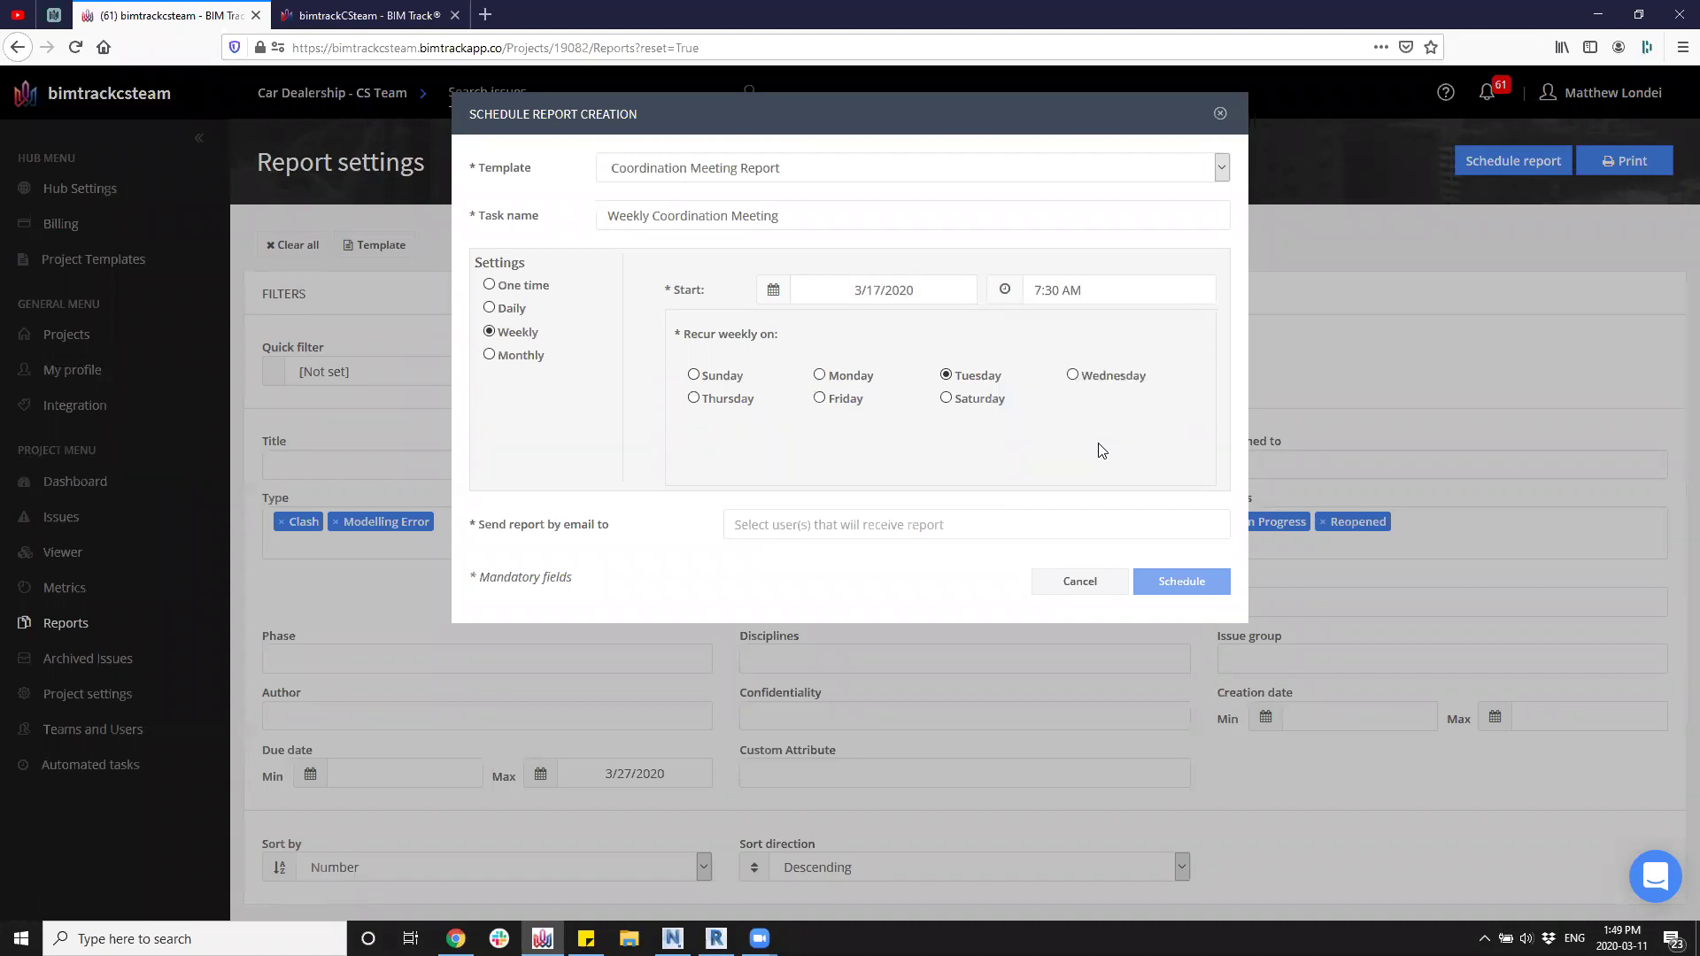
Add the Architecture Team, BIM Track Team, Fire/Plumbing Team and Mechanical Team as email recipients of the scheduled report.
left_click(986, 523)
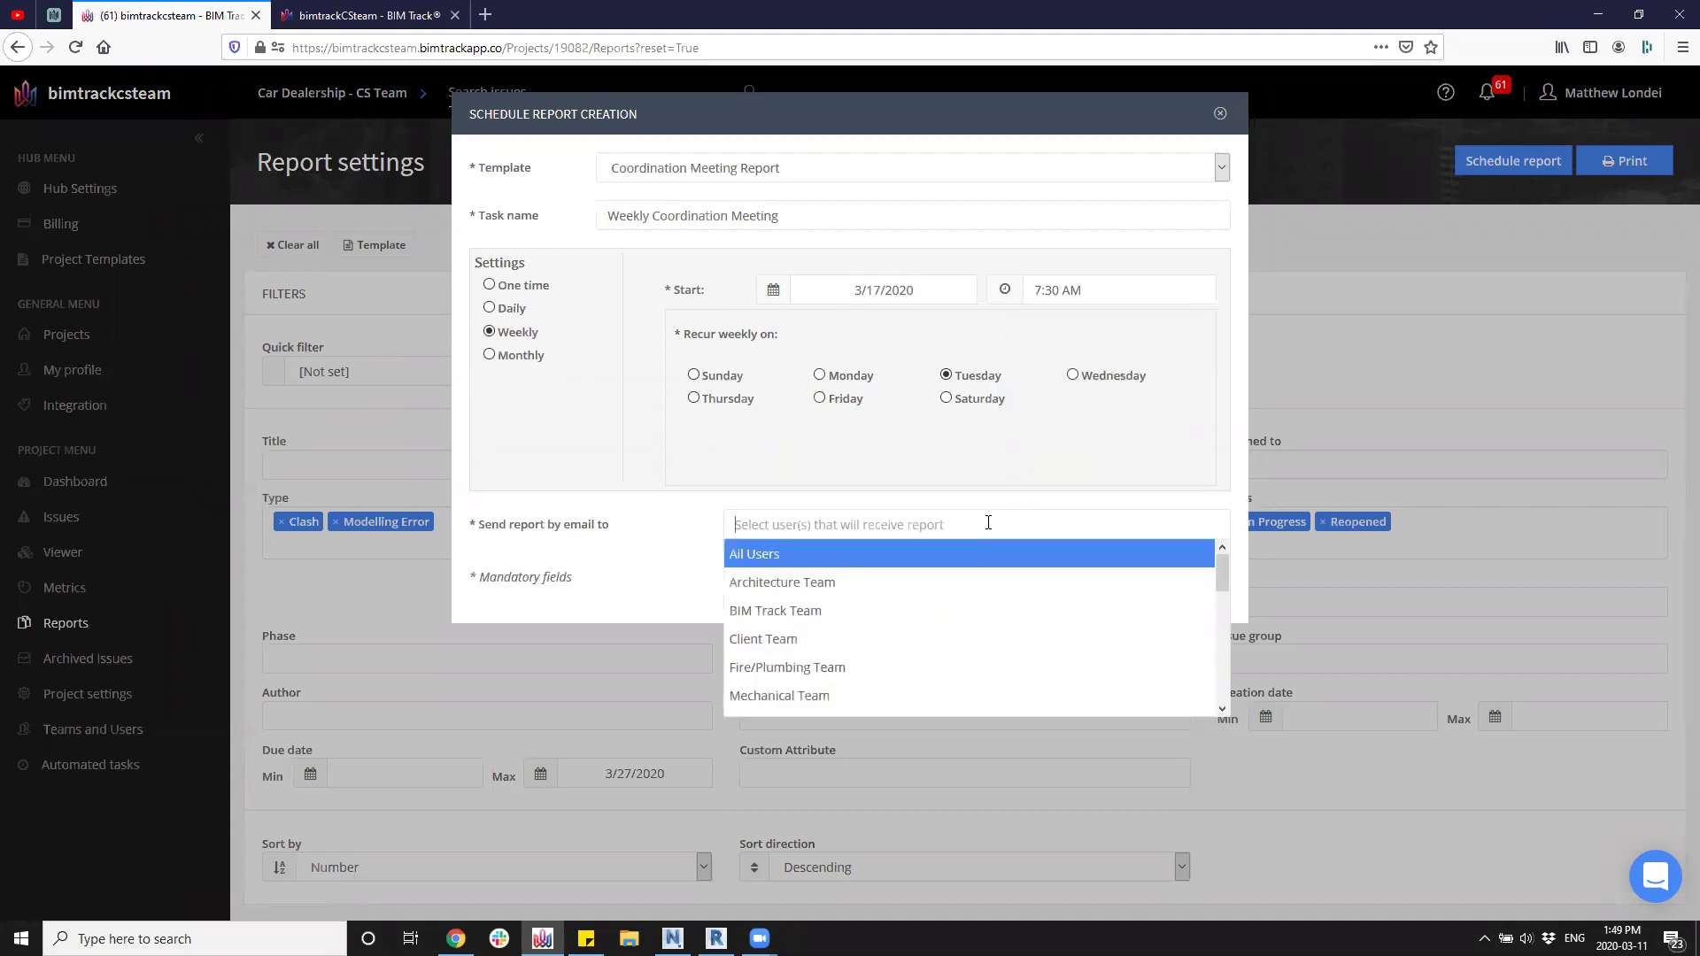
left_click(939, 587)
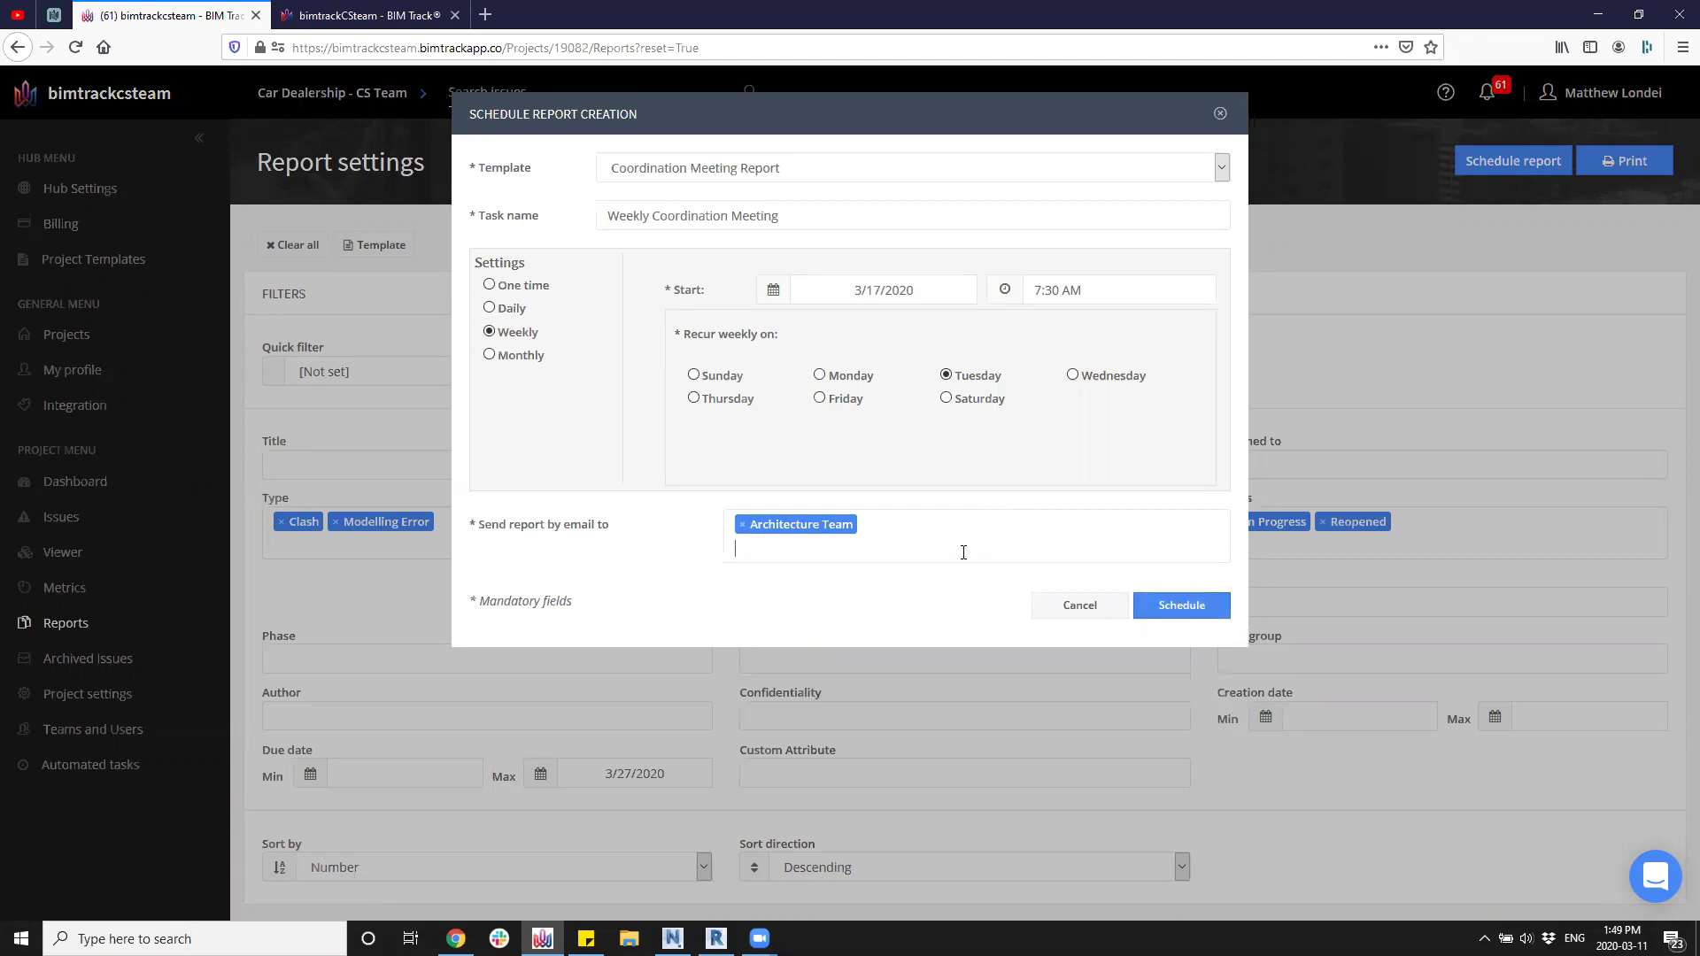
left_click(964, 553)
left_click(928, 634)
left_click(1062, 553)
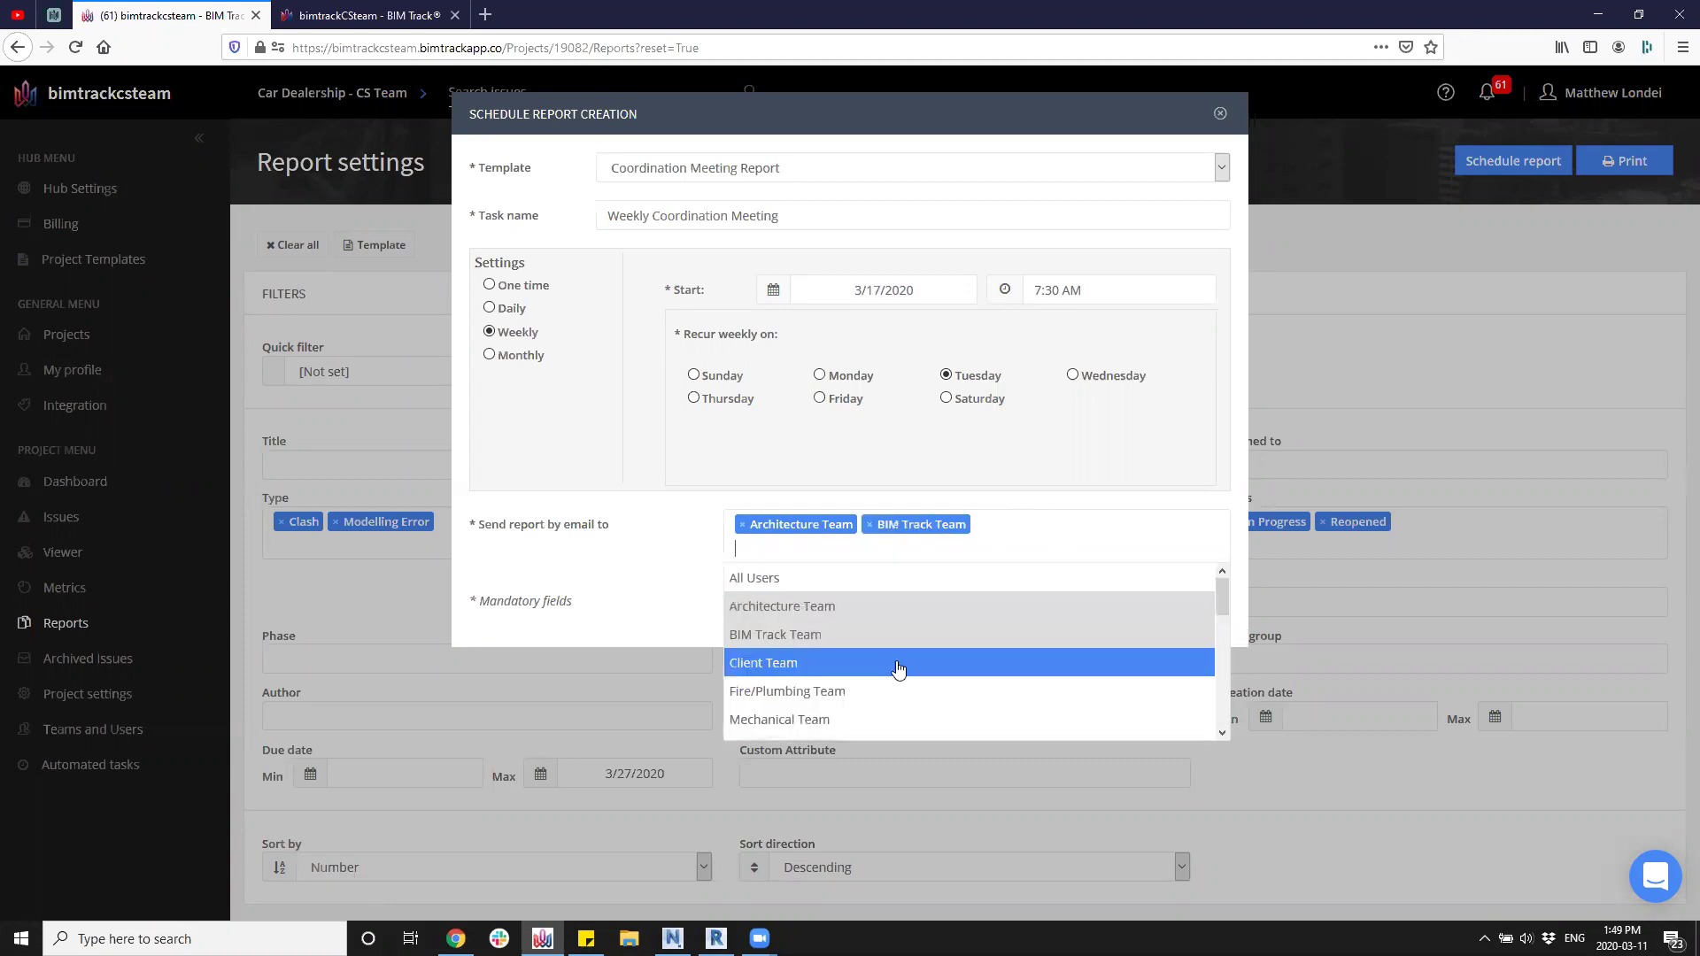
left_click(891, 691)
left_click(886, 548)
left_click(849, 719)
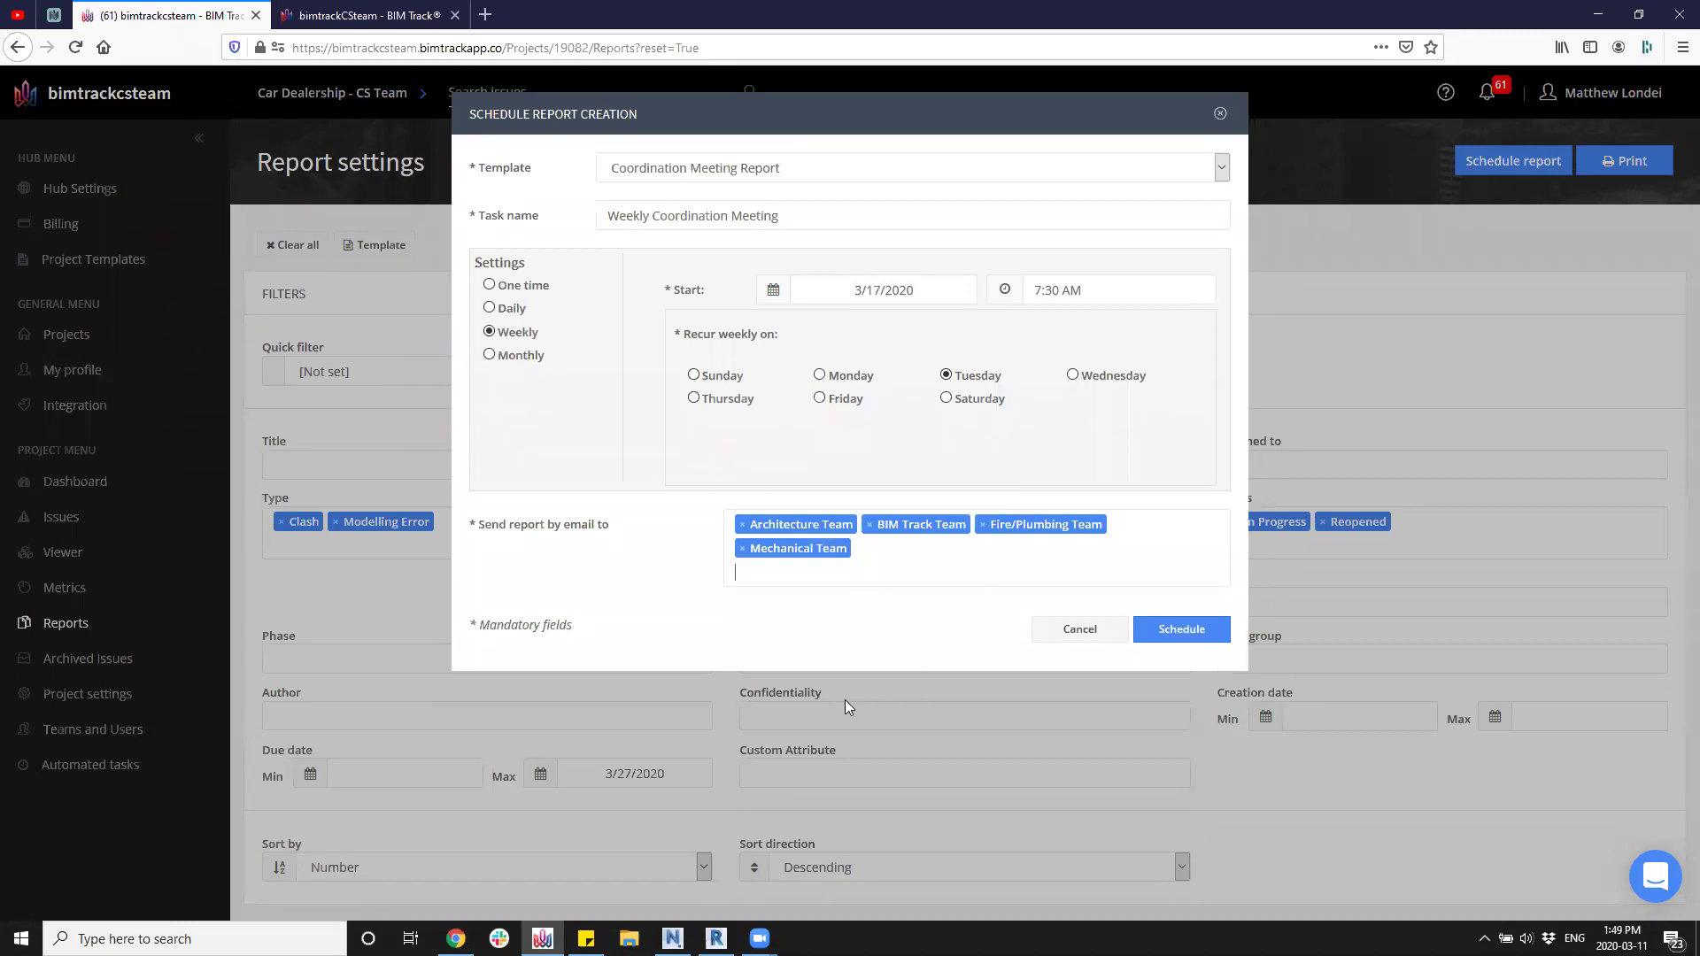
Remove all the selected teams from the scheduled report's email recipients.
left_click(742, 528)
left_click(742, 528)
left_click(742, 527)
left_click(742, 528)
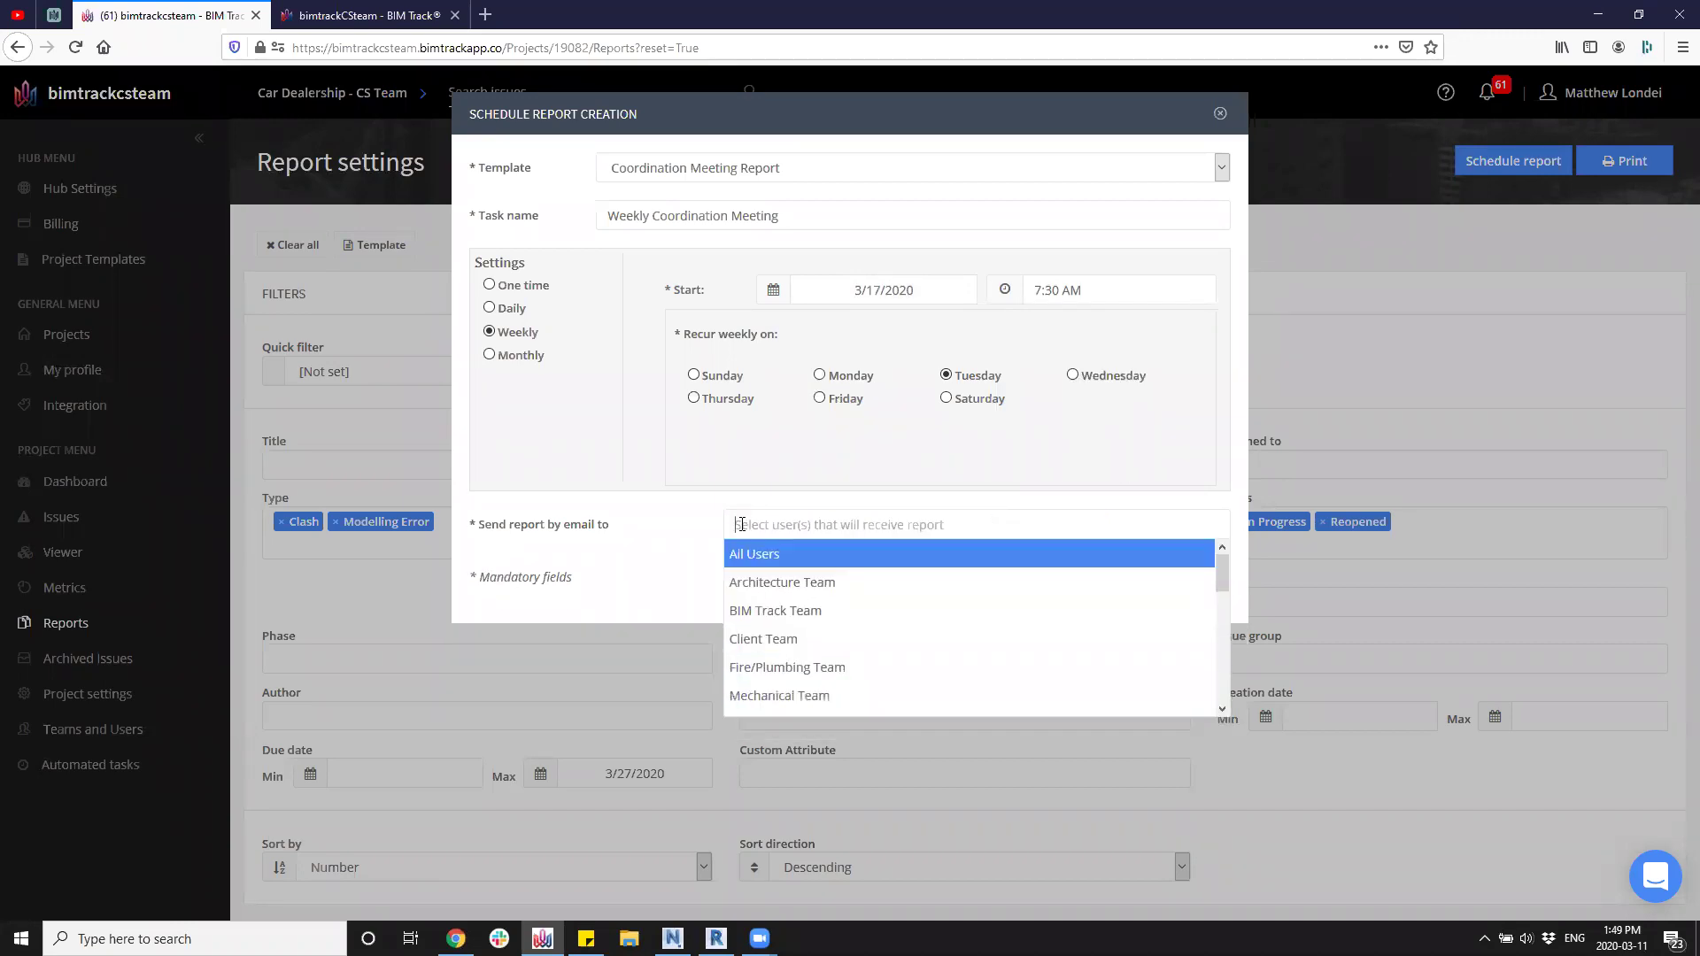
Add All Users as email recipients of the Weekly Coordination Meeting report, schedule it, and dismiss the confirmation.
left_click(783, 557)
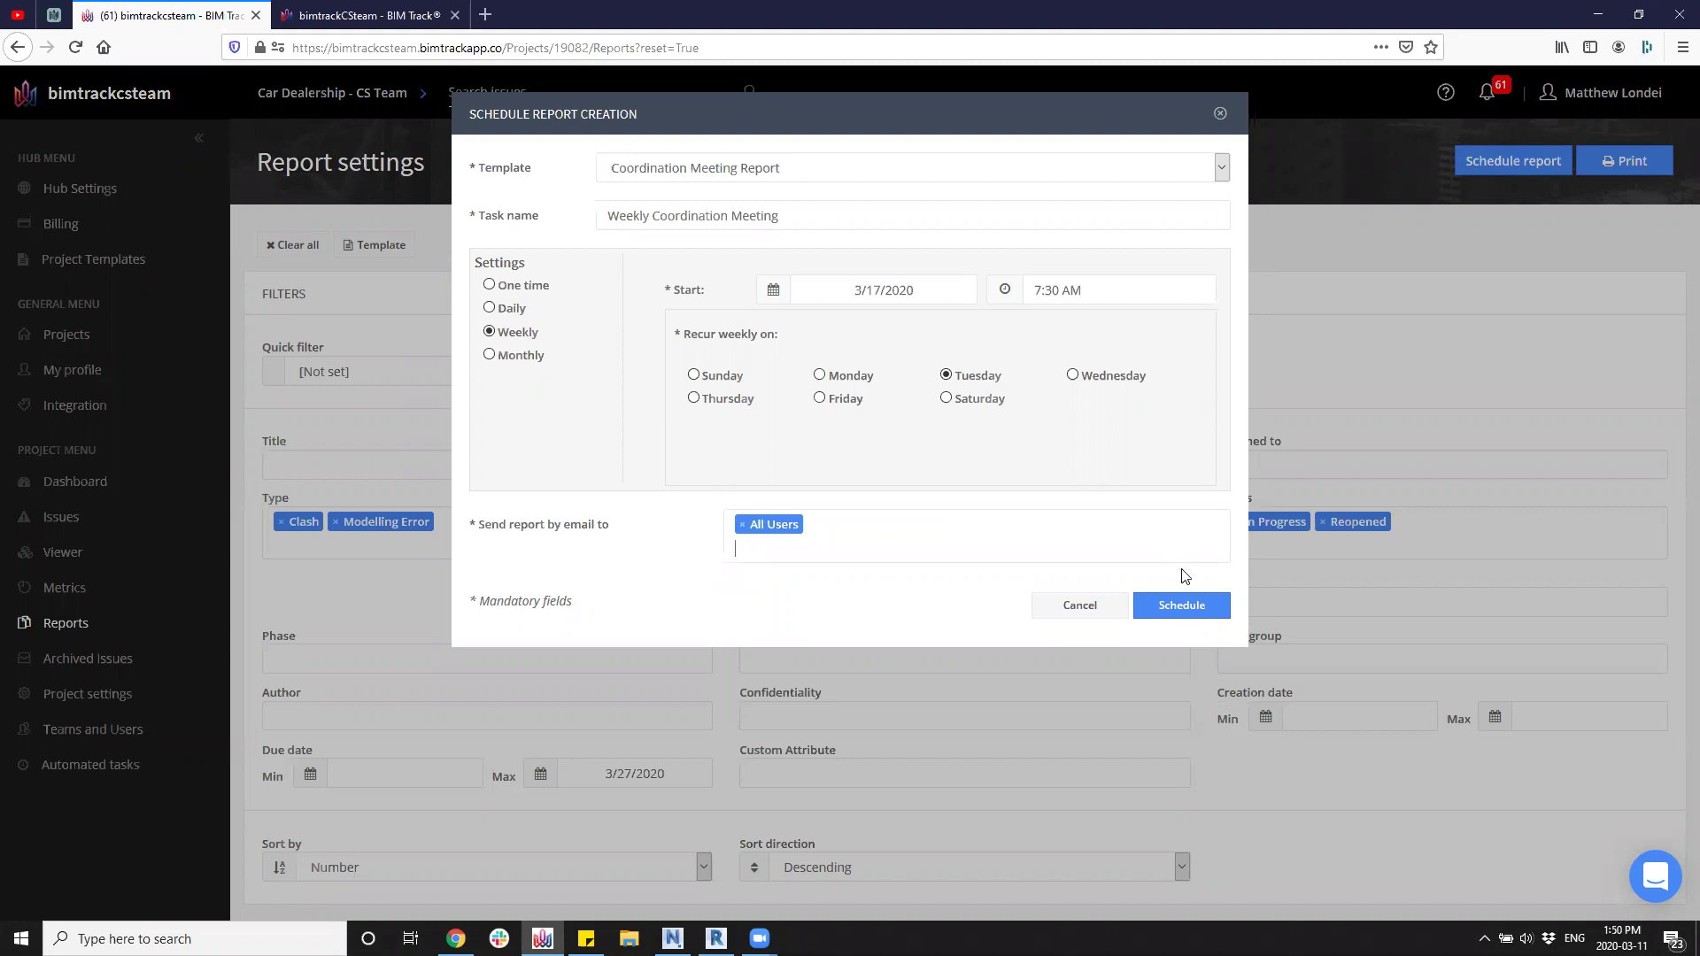
left_click(1180, 606)
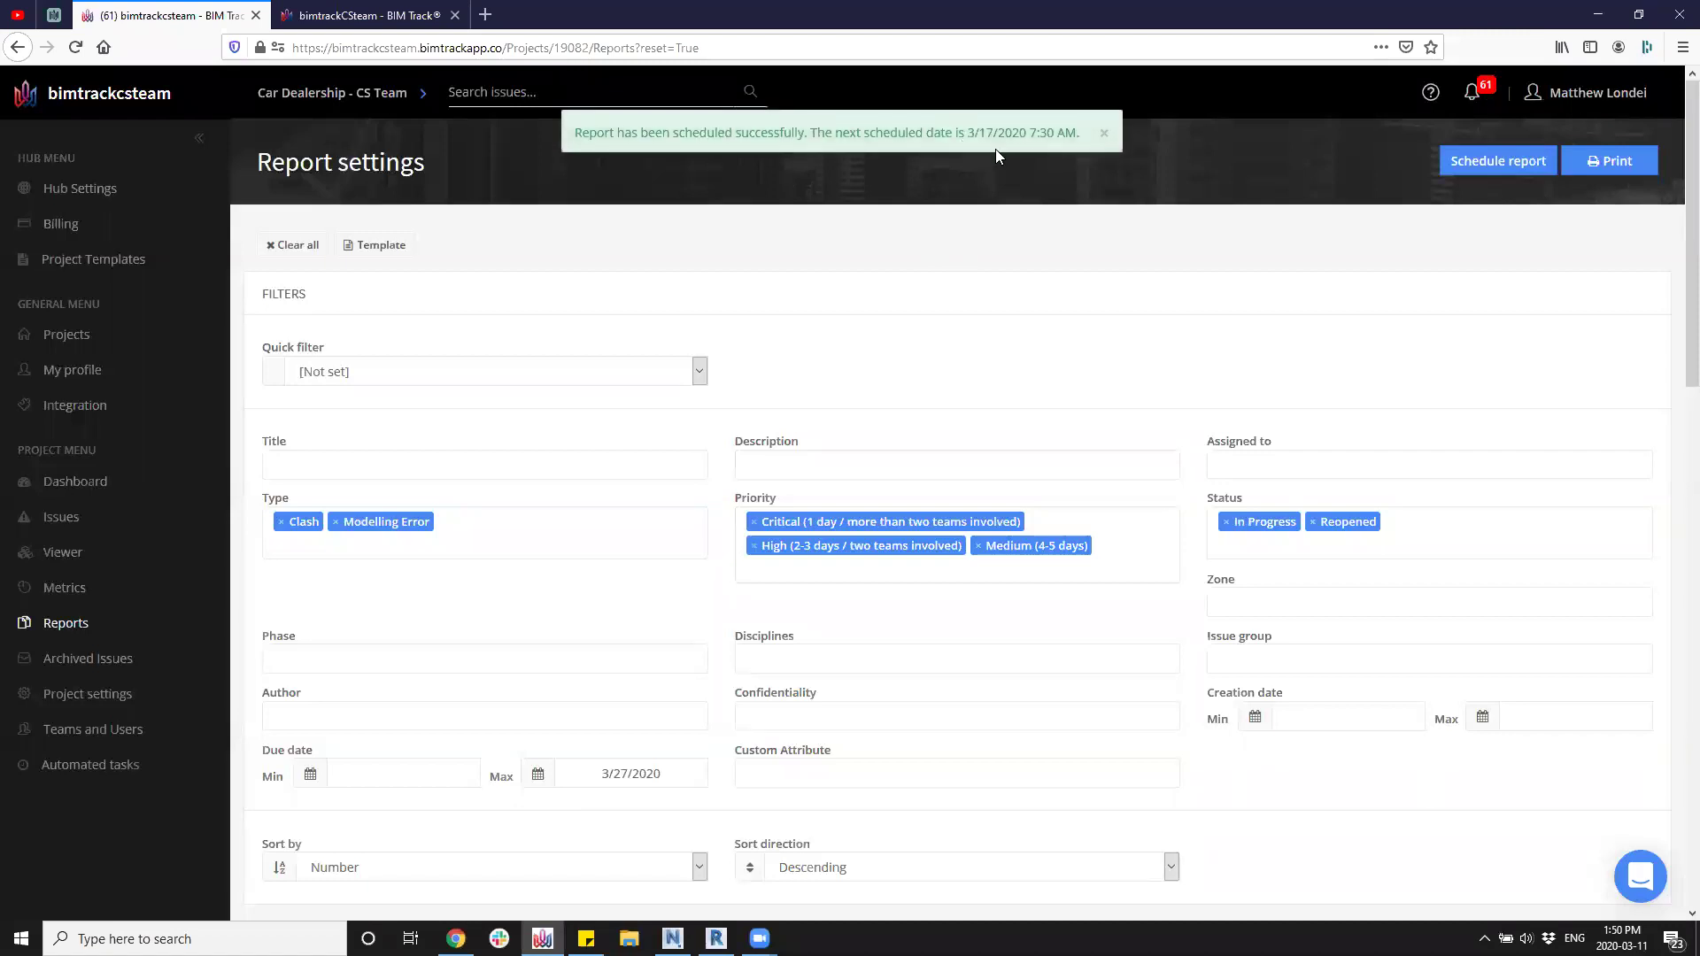
left_click(1105, 135)
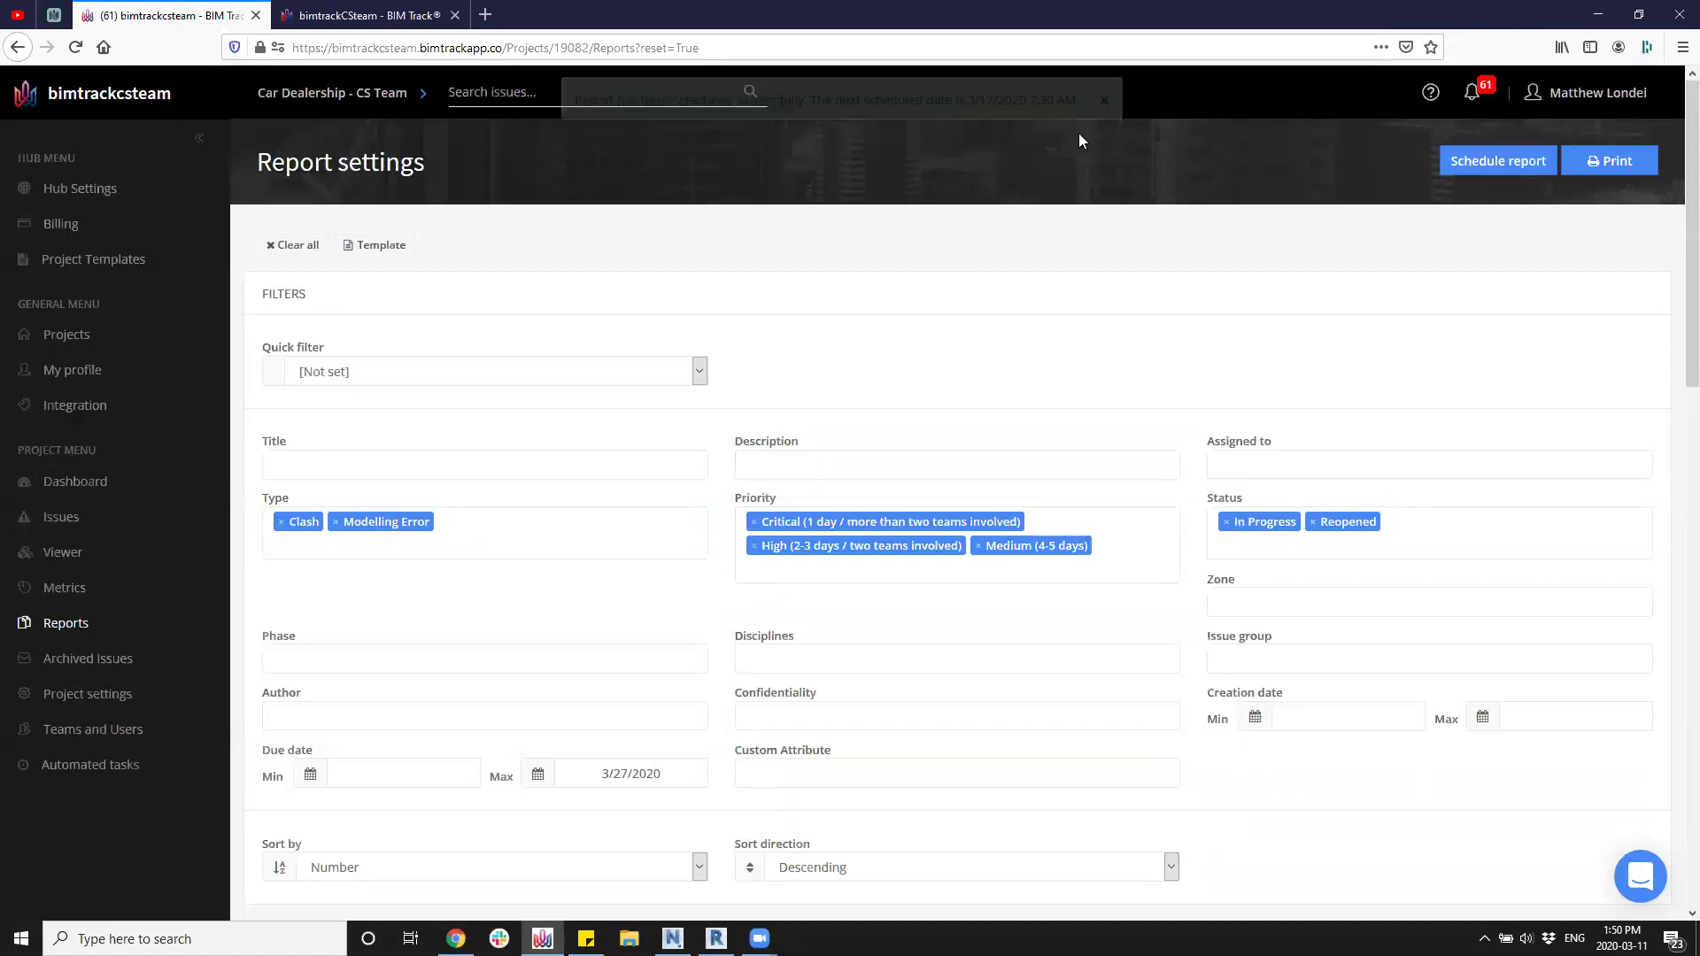
Check the metrics and advanced options in the report settings, and examine the filter criteria in the printed report's summary.
left_click(326, 18)
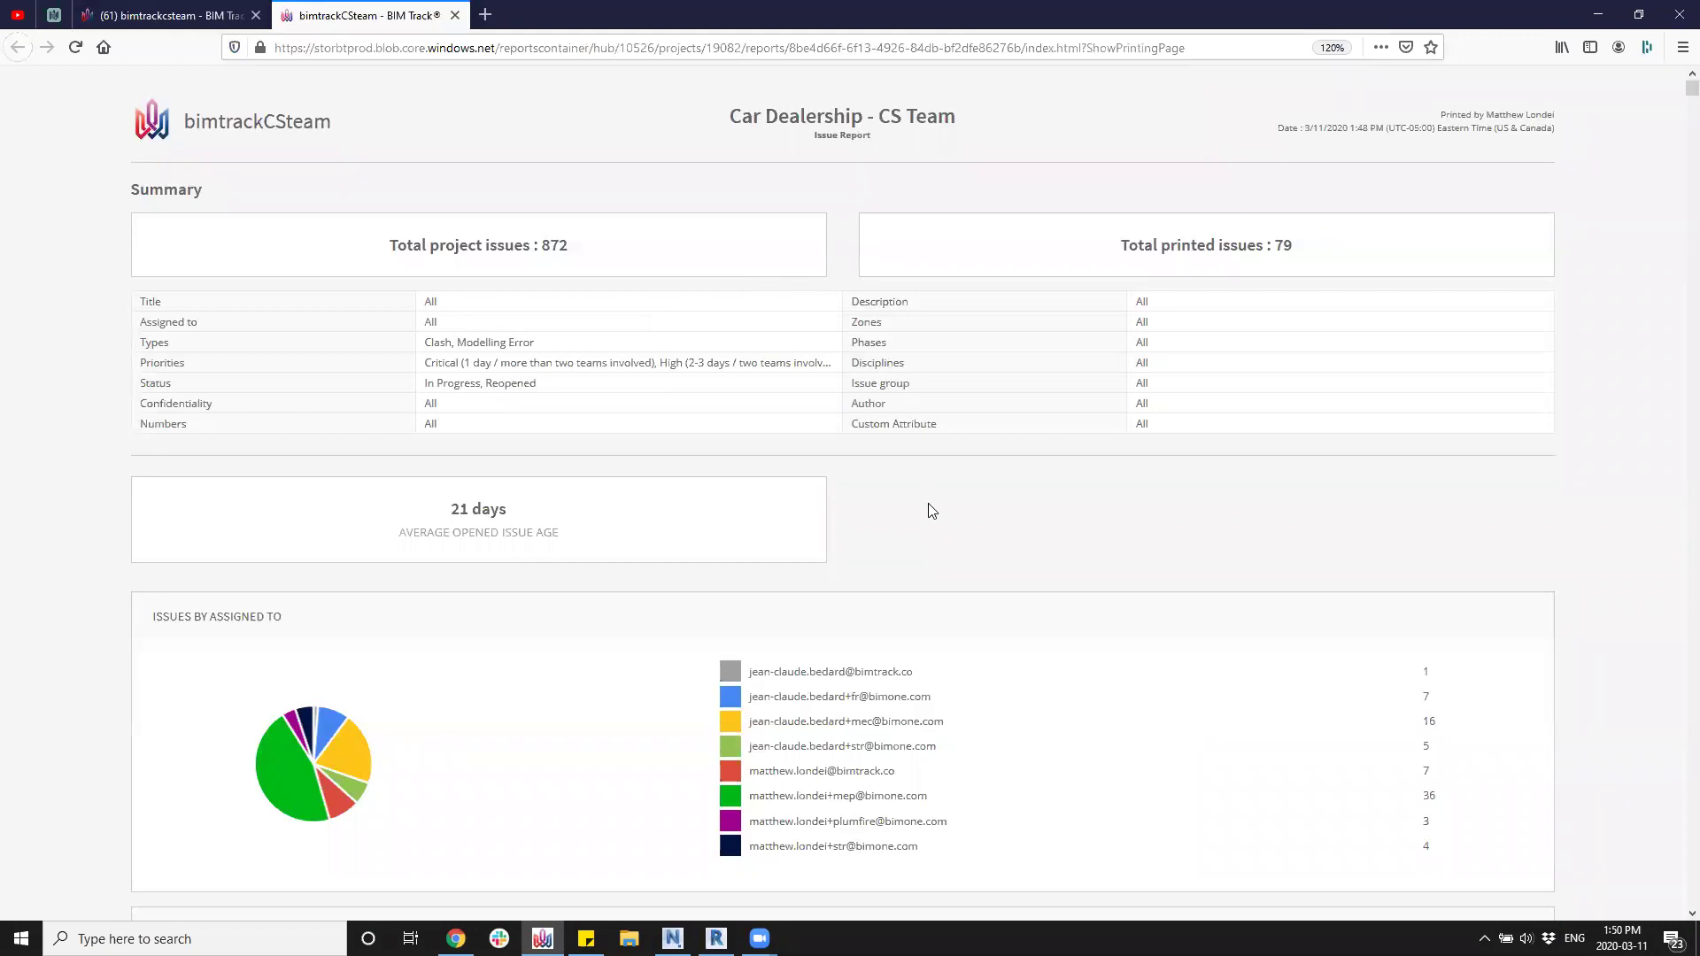
left_click(154, 19)
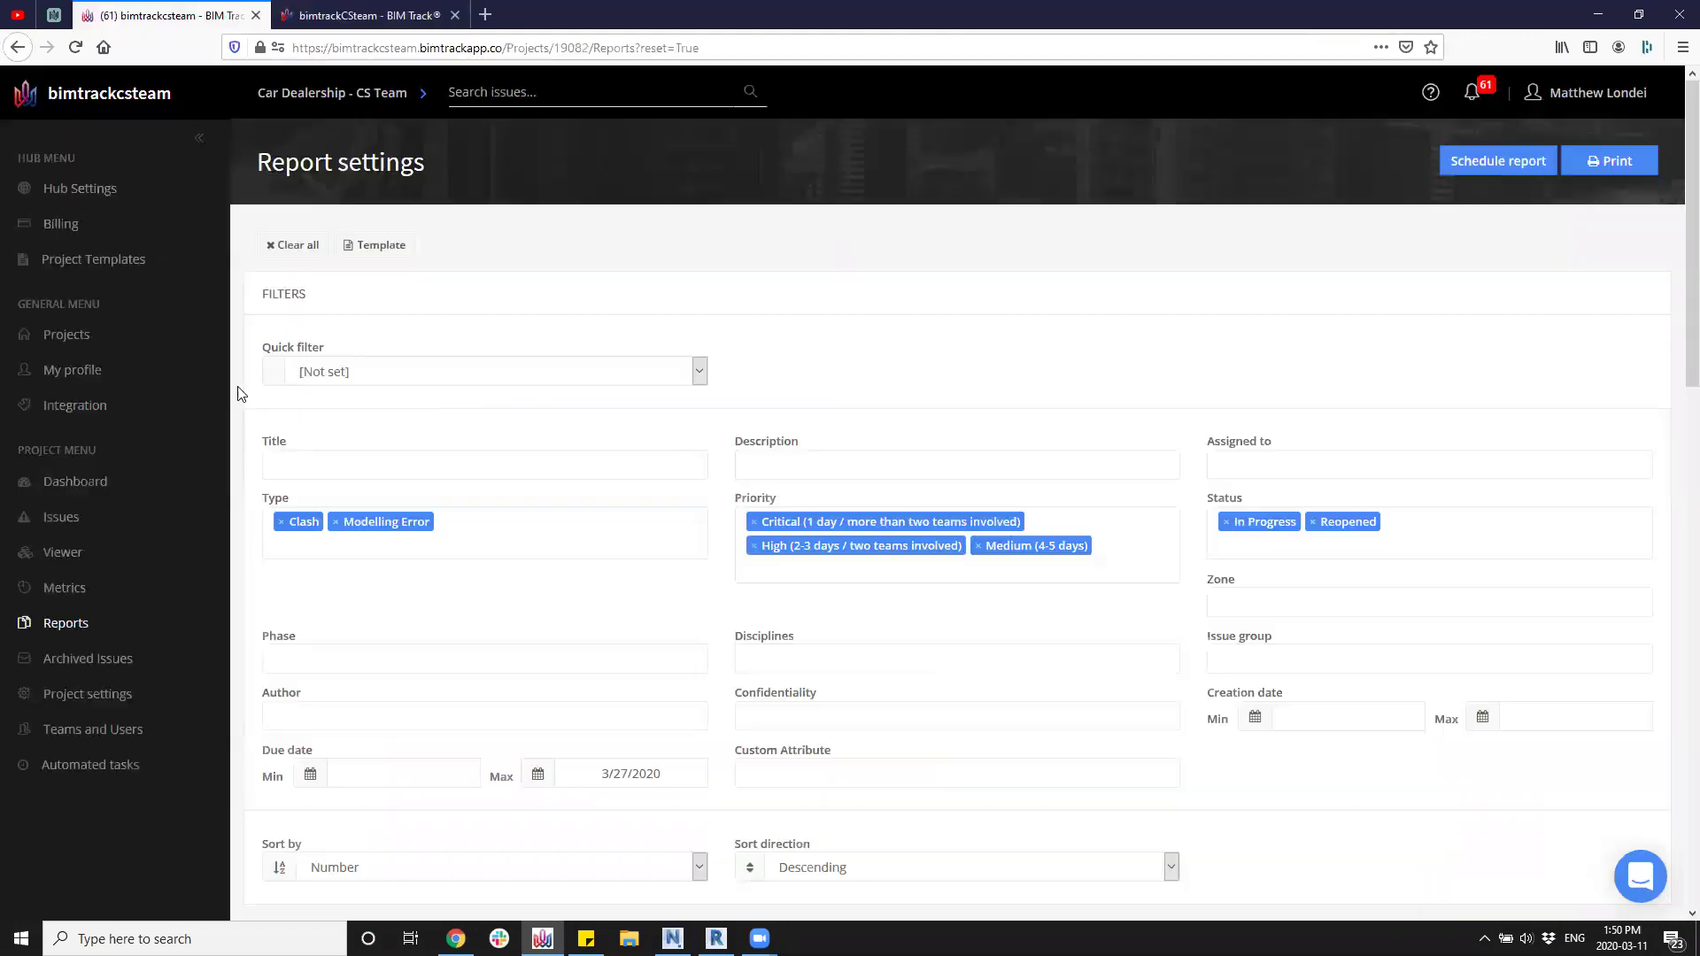
scroll(620, 358, "down", 2)
scroll(619, 358, "down", 15)
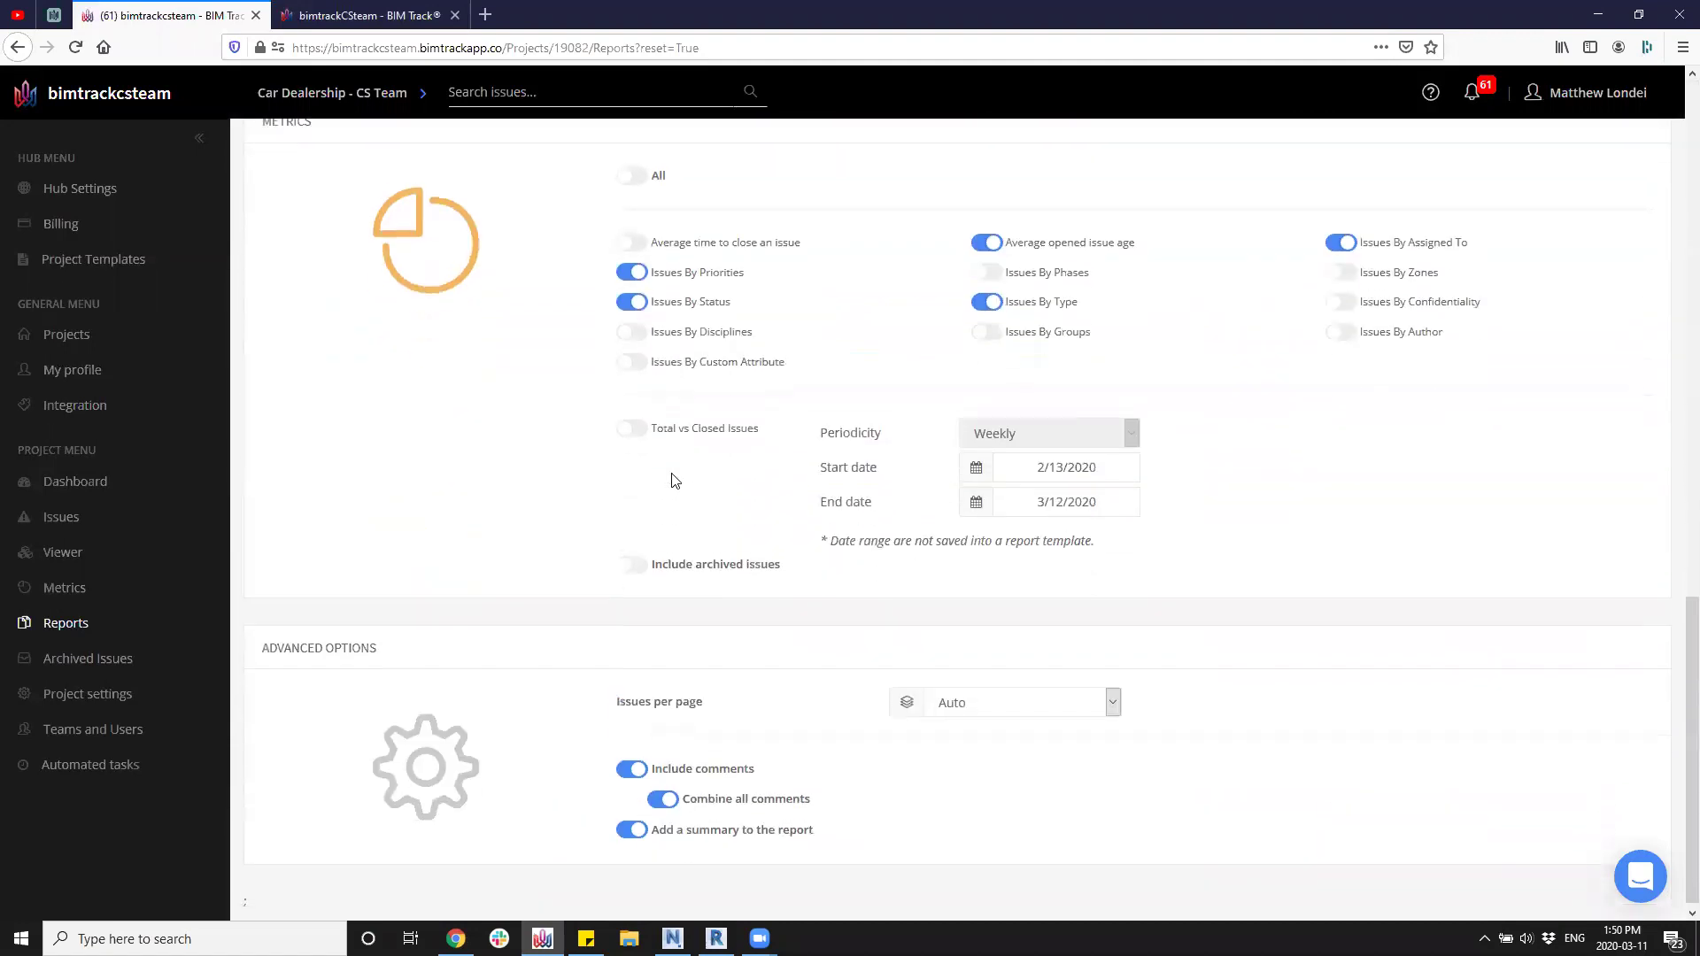
key("ctrl+Tab")
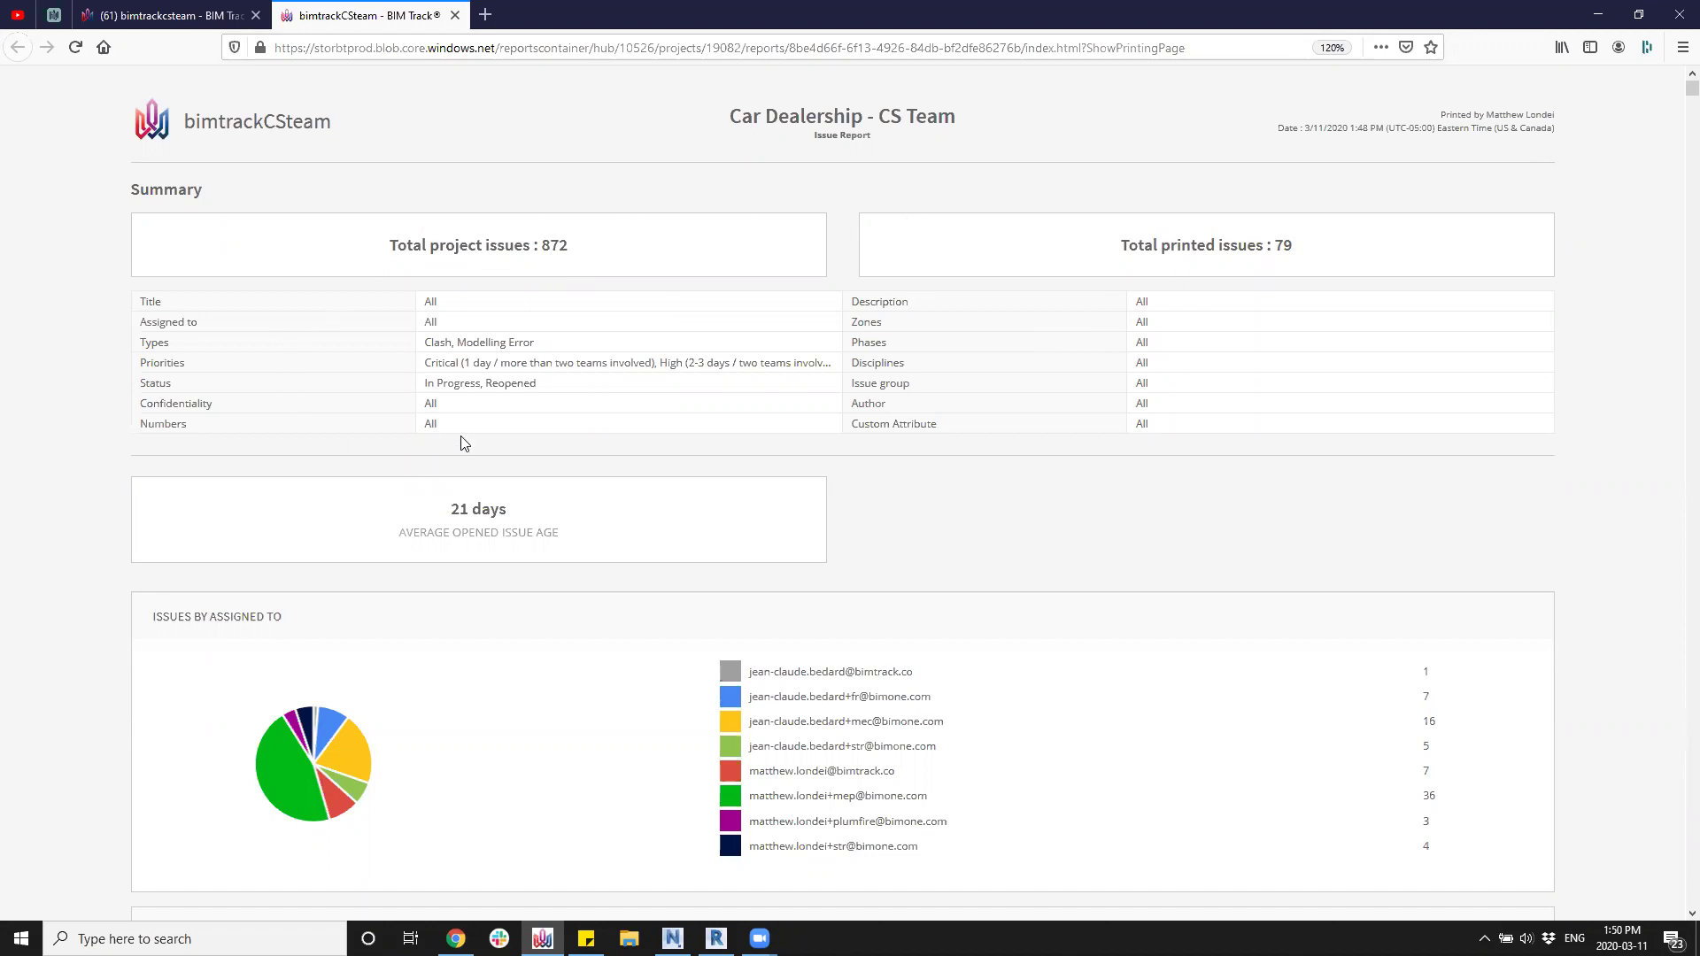
double_click(431, 322)
left_click_drag(543, 345, 424, 344)
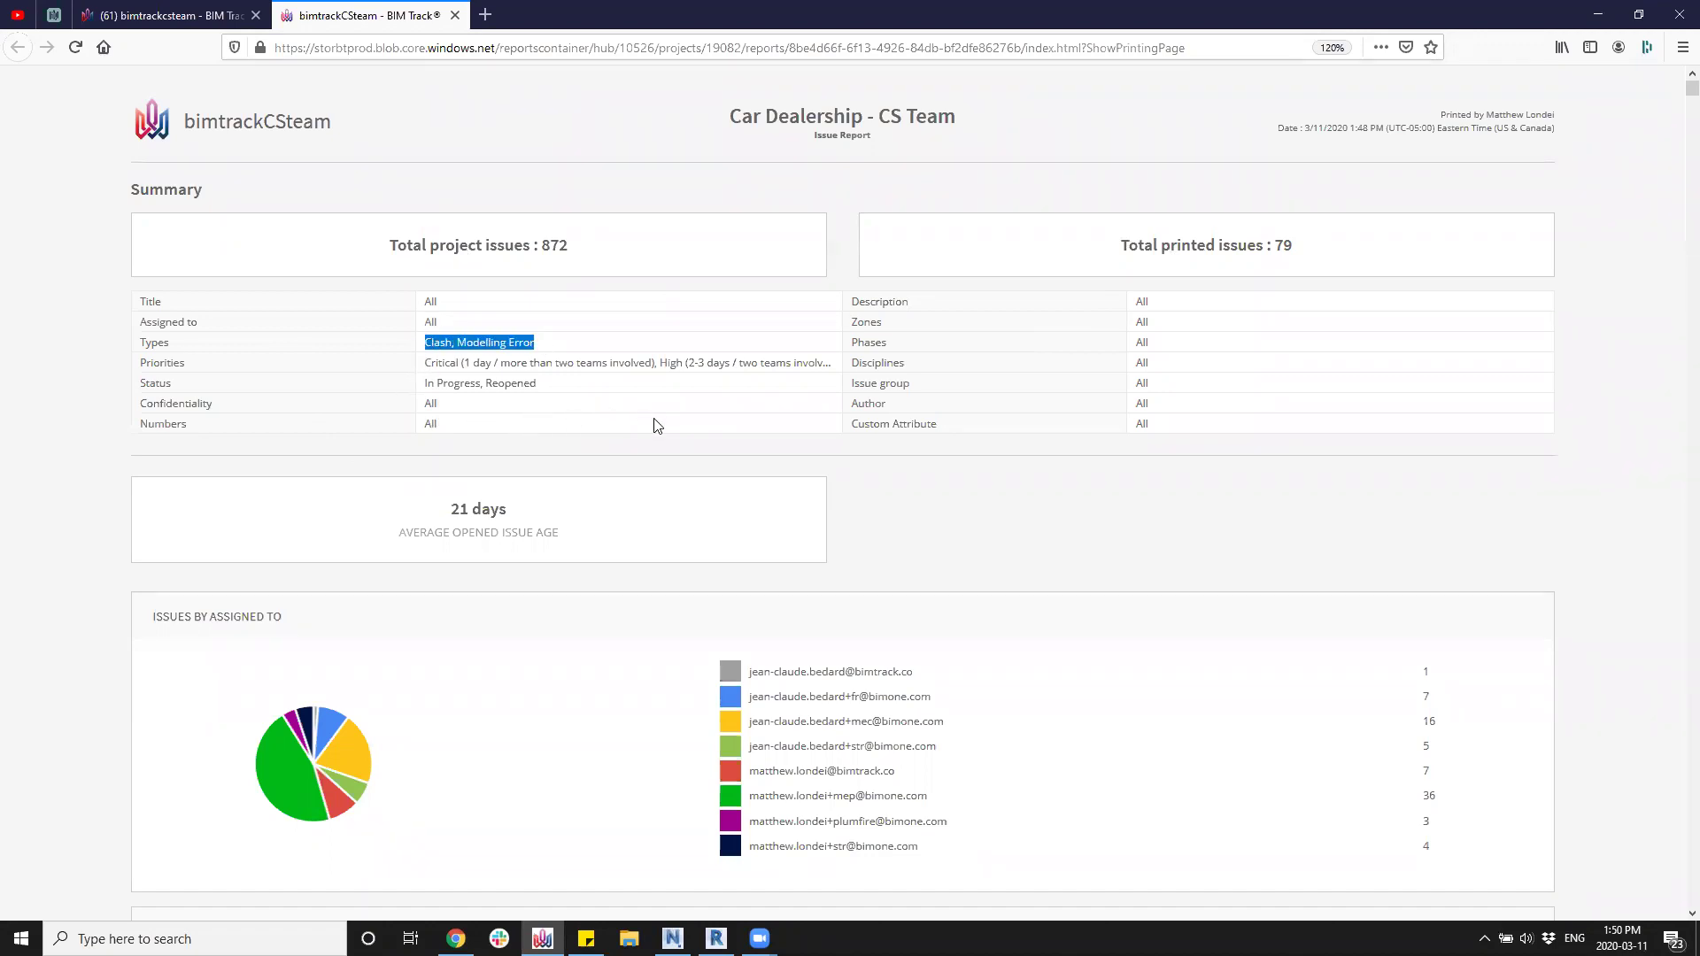
left_click_drag(538, 382, 413, 384)
left_click(558, 408)
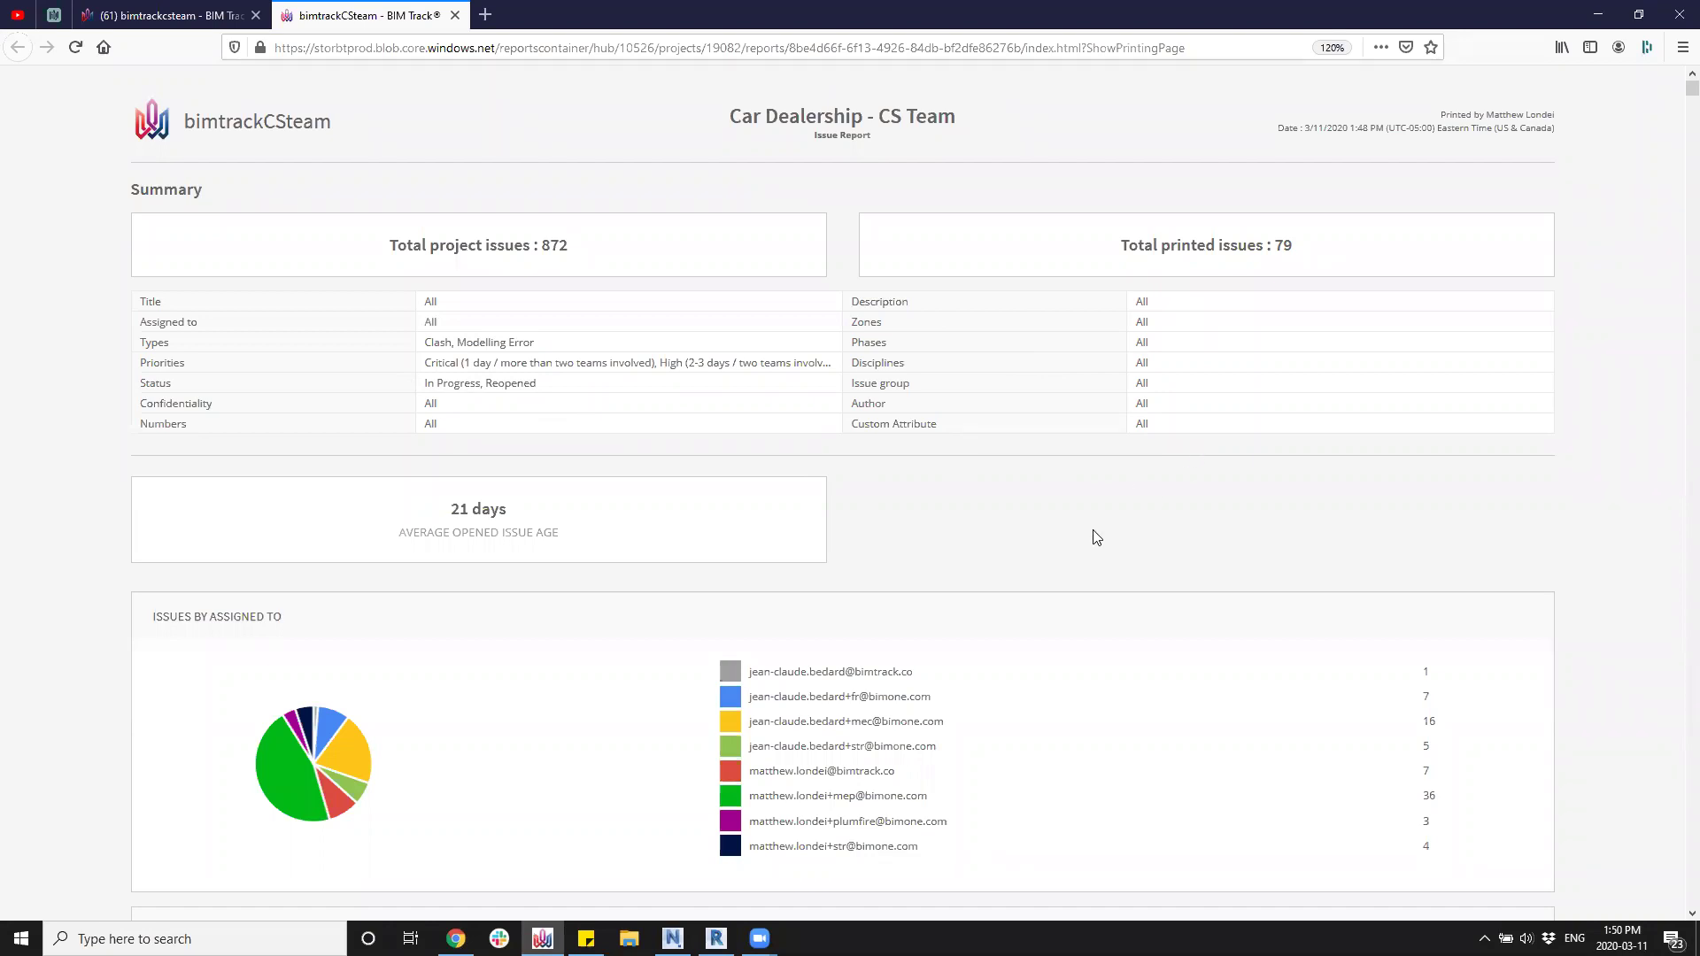
Examine the printed report's metric charts and its issue entries grouped by due date and priority.
scroll(1091, 539, "down", 3)
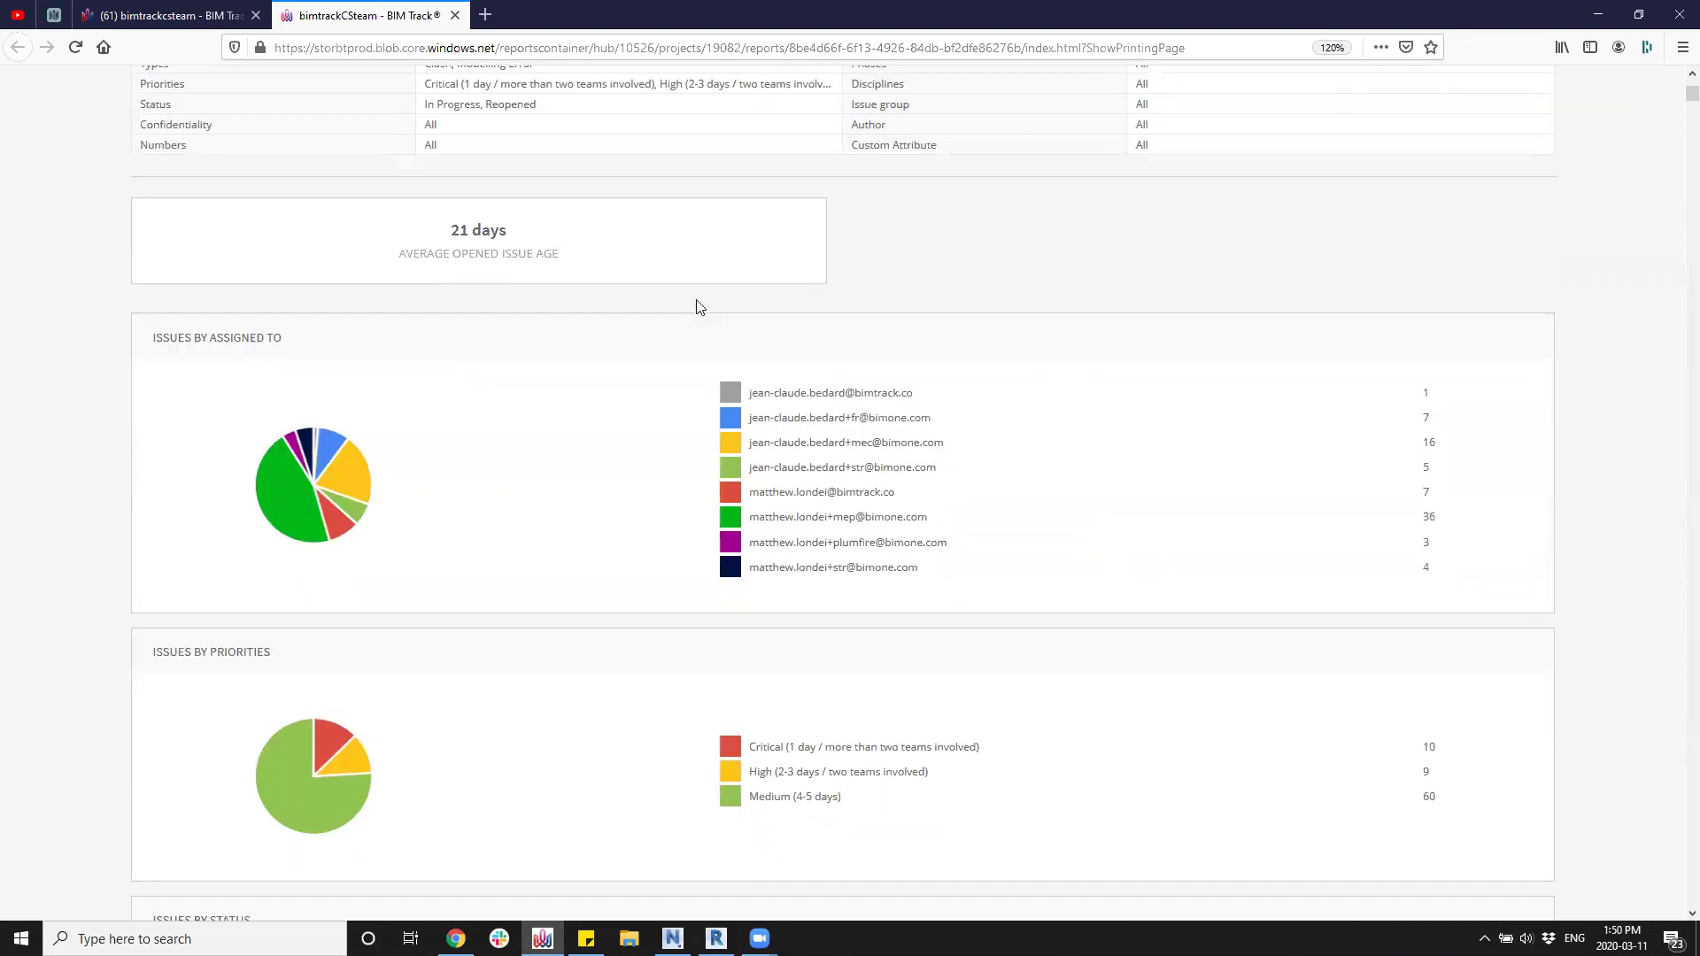
scroll(729, 650, "down", 6)
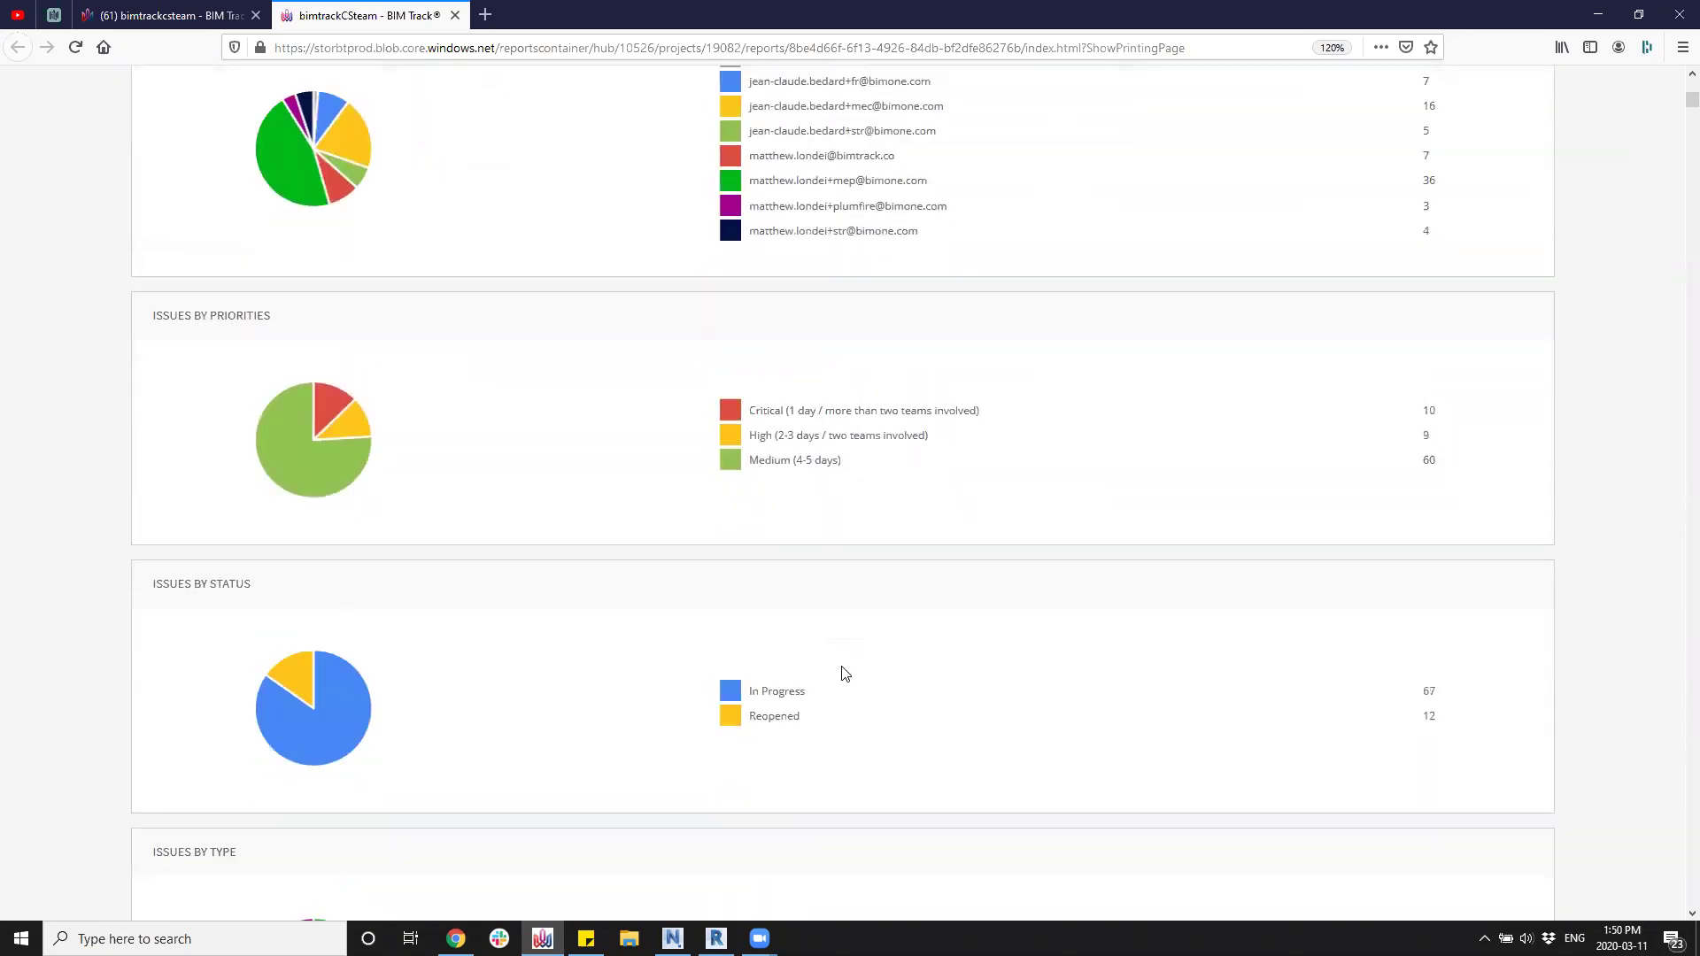
scroll(912, 626, "up", 2)
scroll(927, 661, "down", 8)
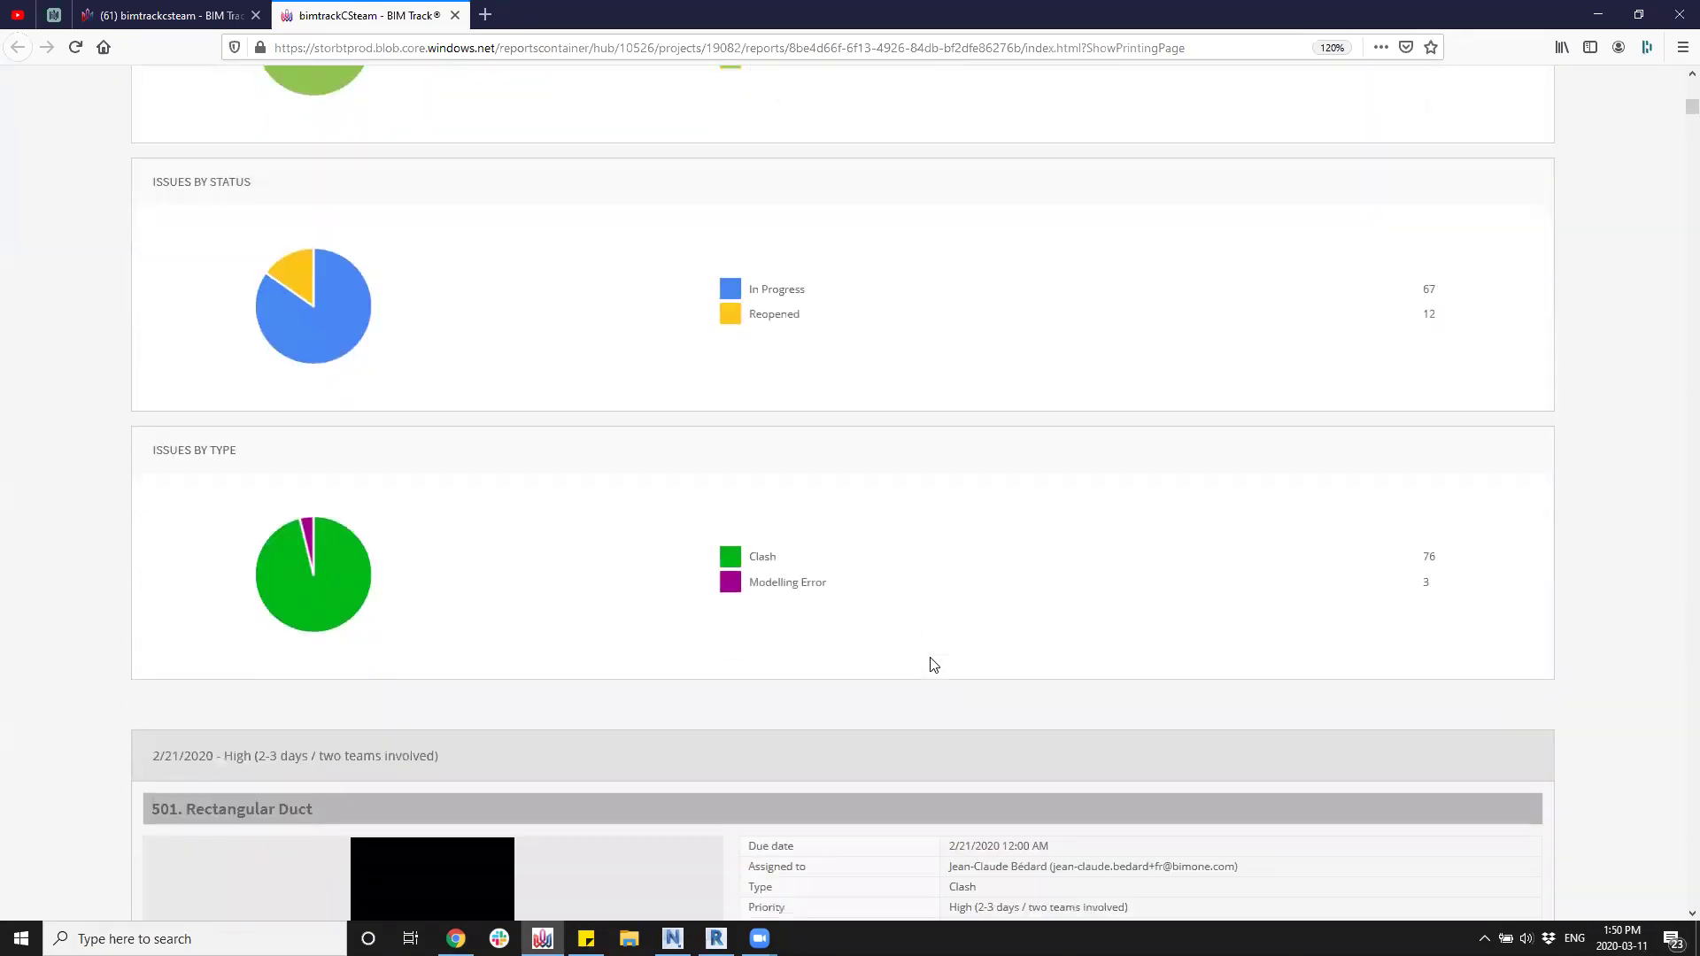
scroll(931, 673, "down", 2)
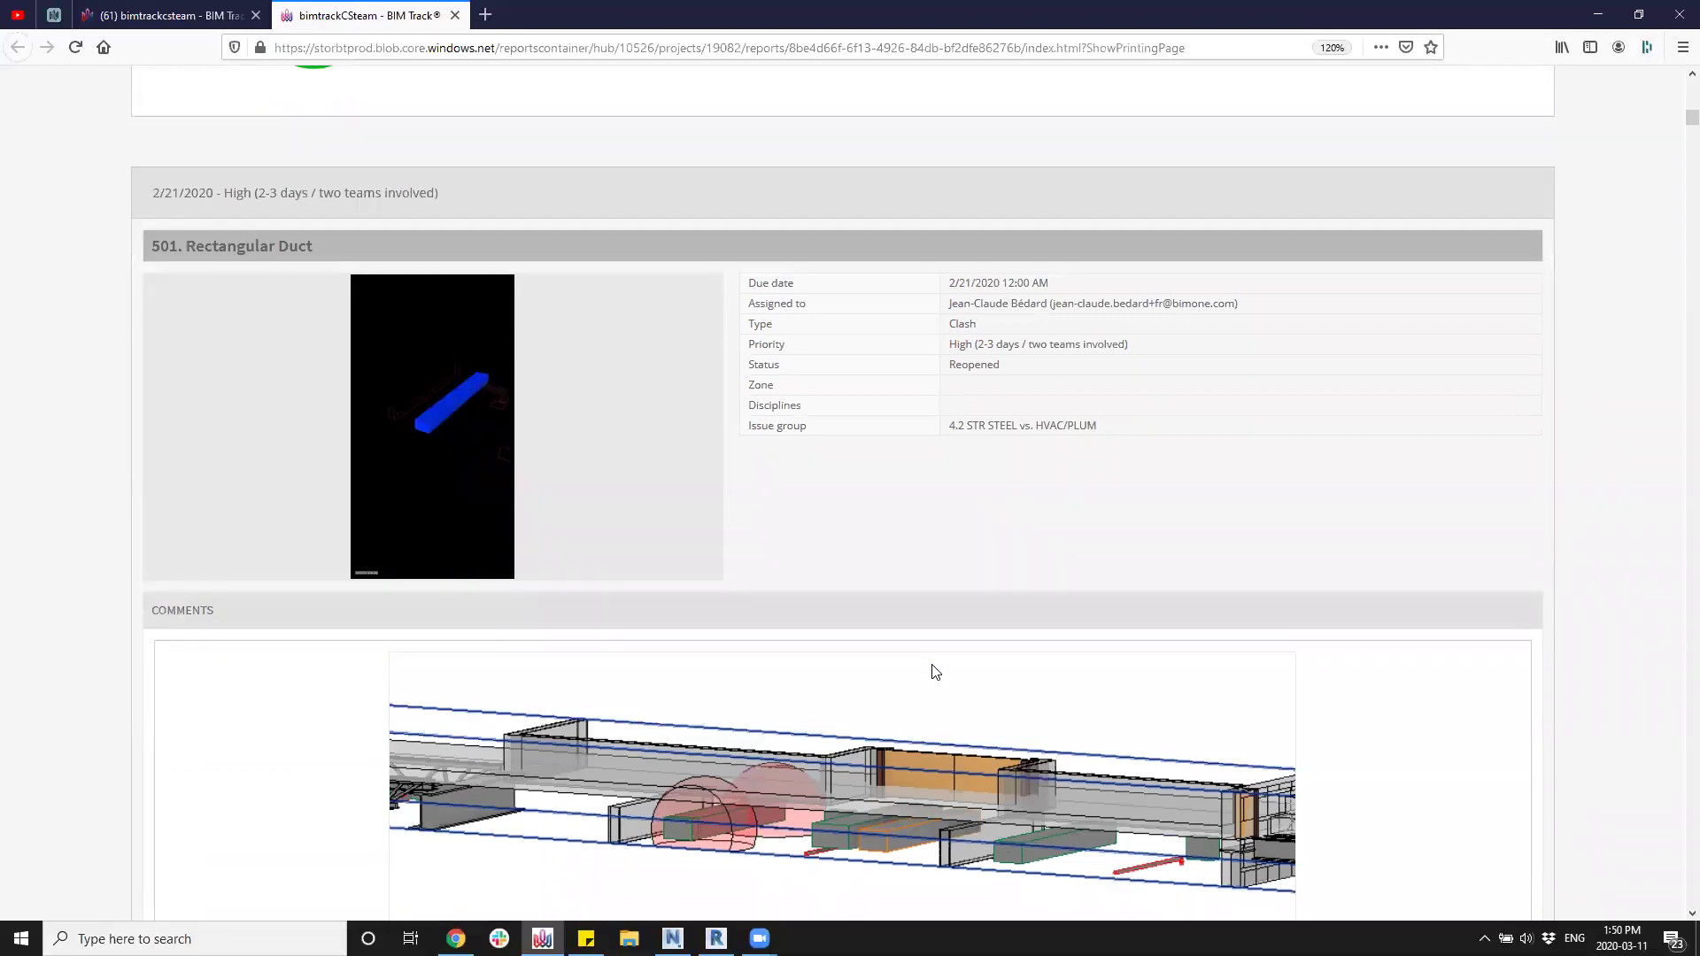
scroll(935, 672, "down", 12)
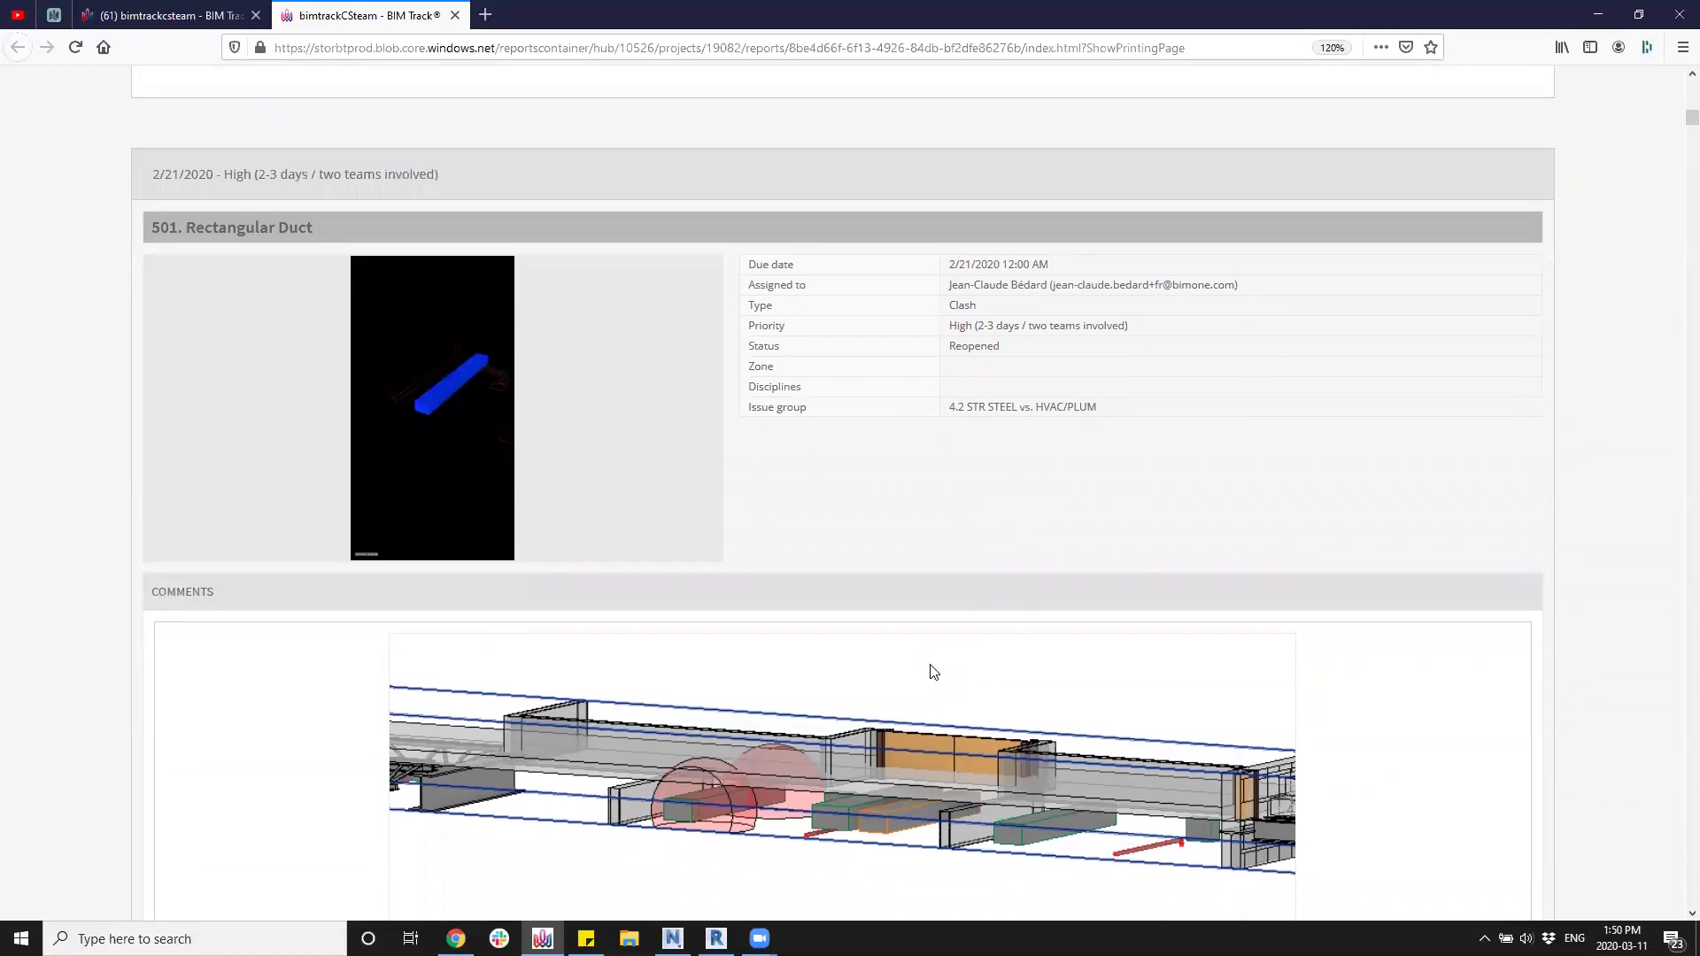
scroll(931, 673, "down", 13)
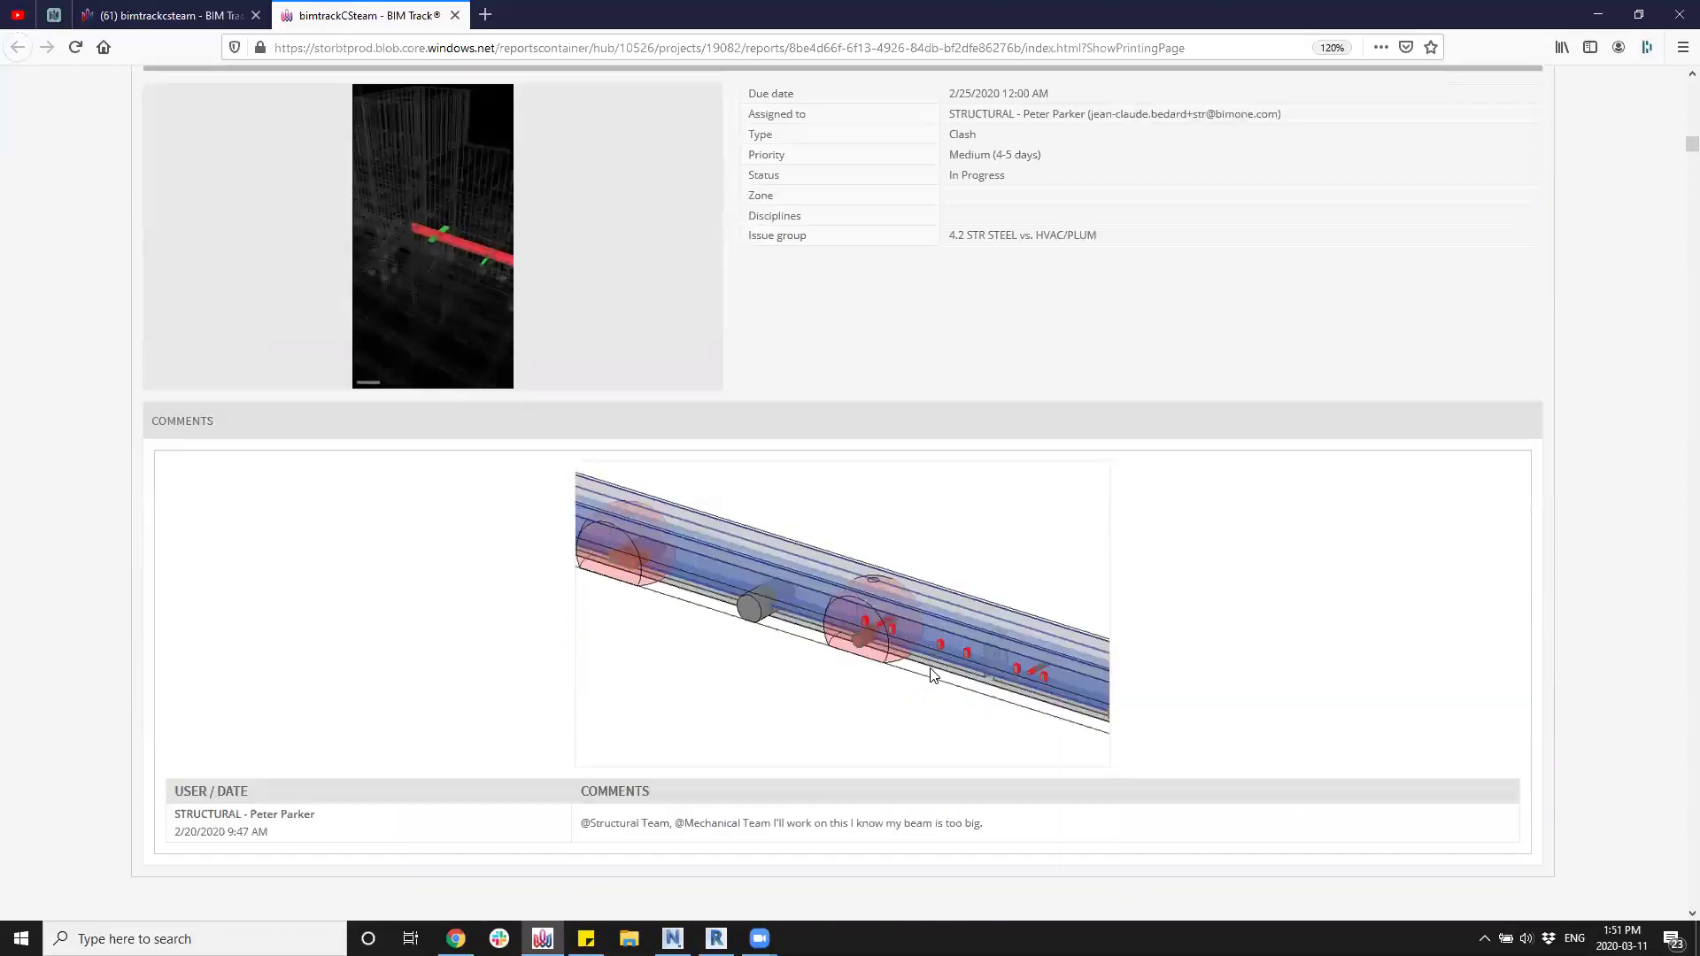
scroll(930, 674, "down", 9)
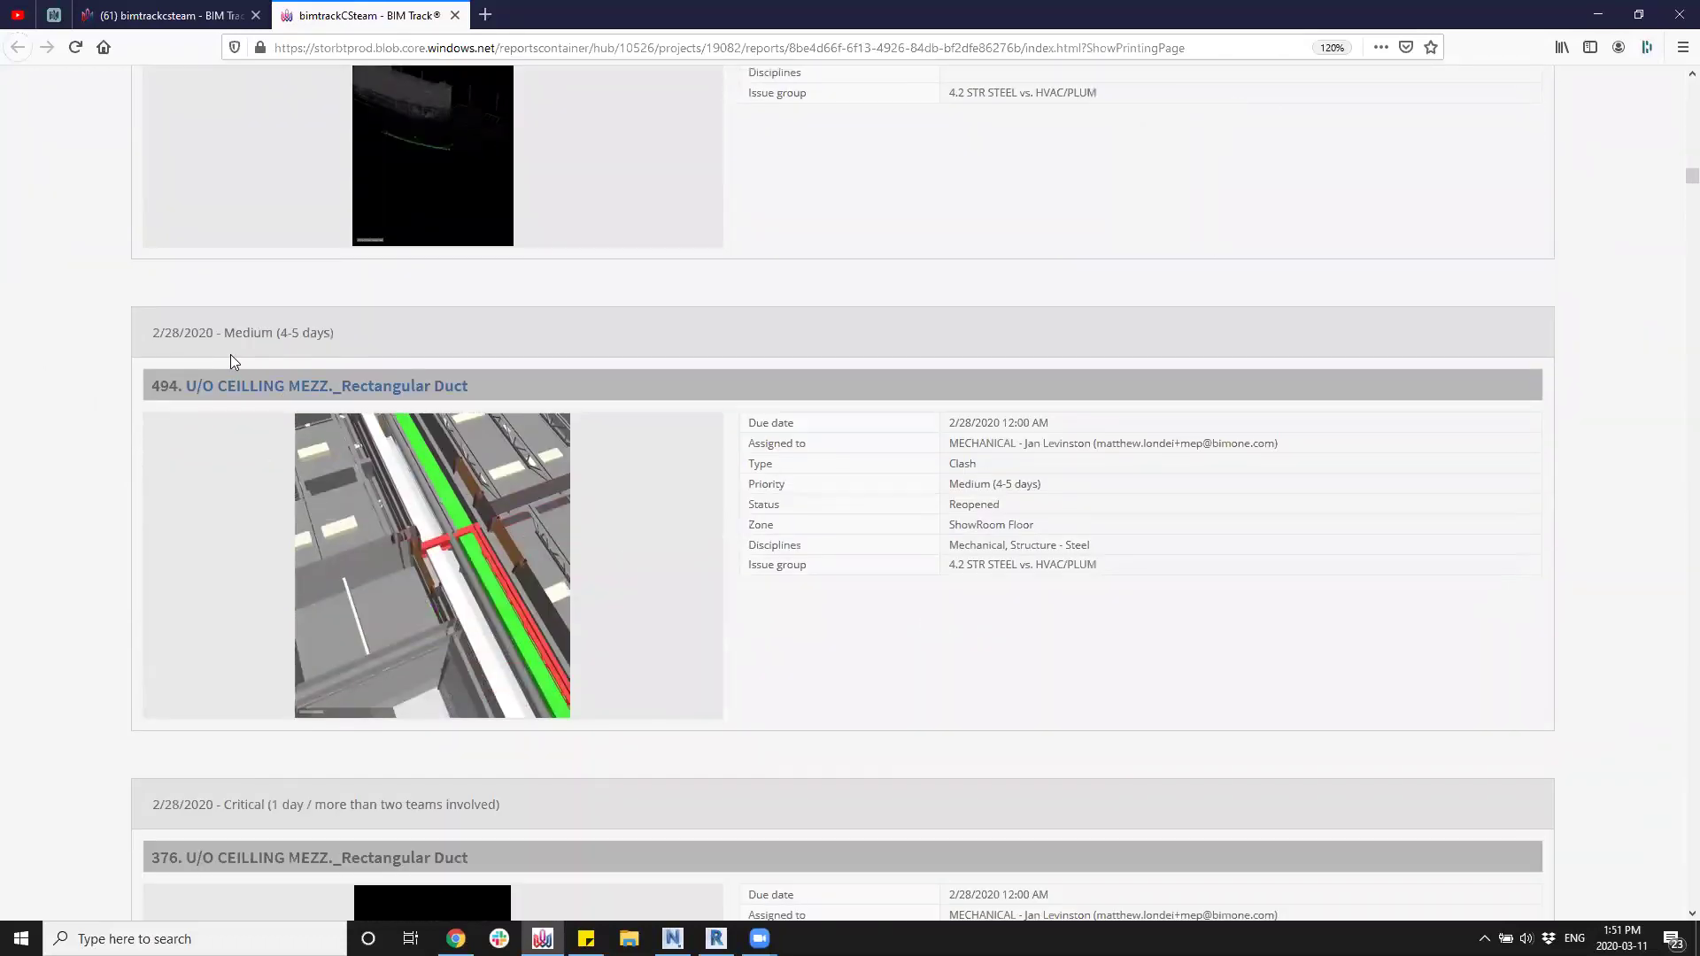
left_click_drag(152, 335, 280, 335)
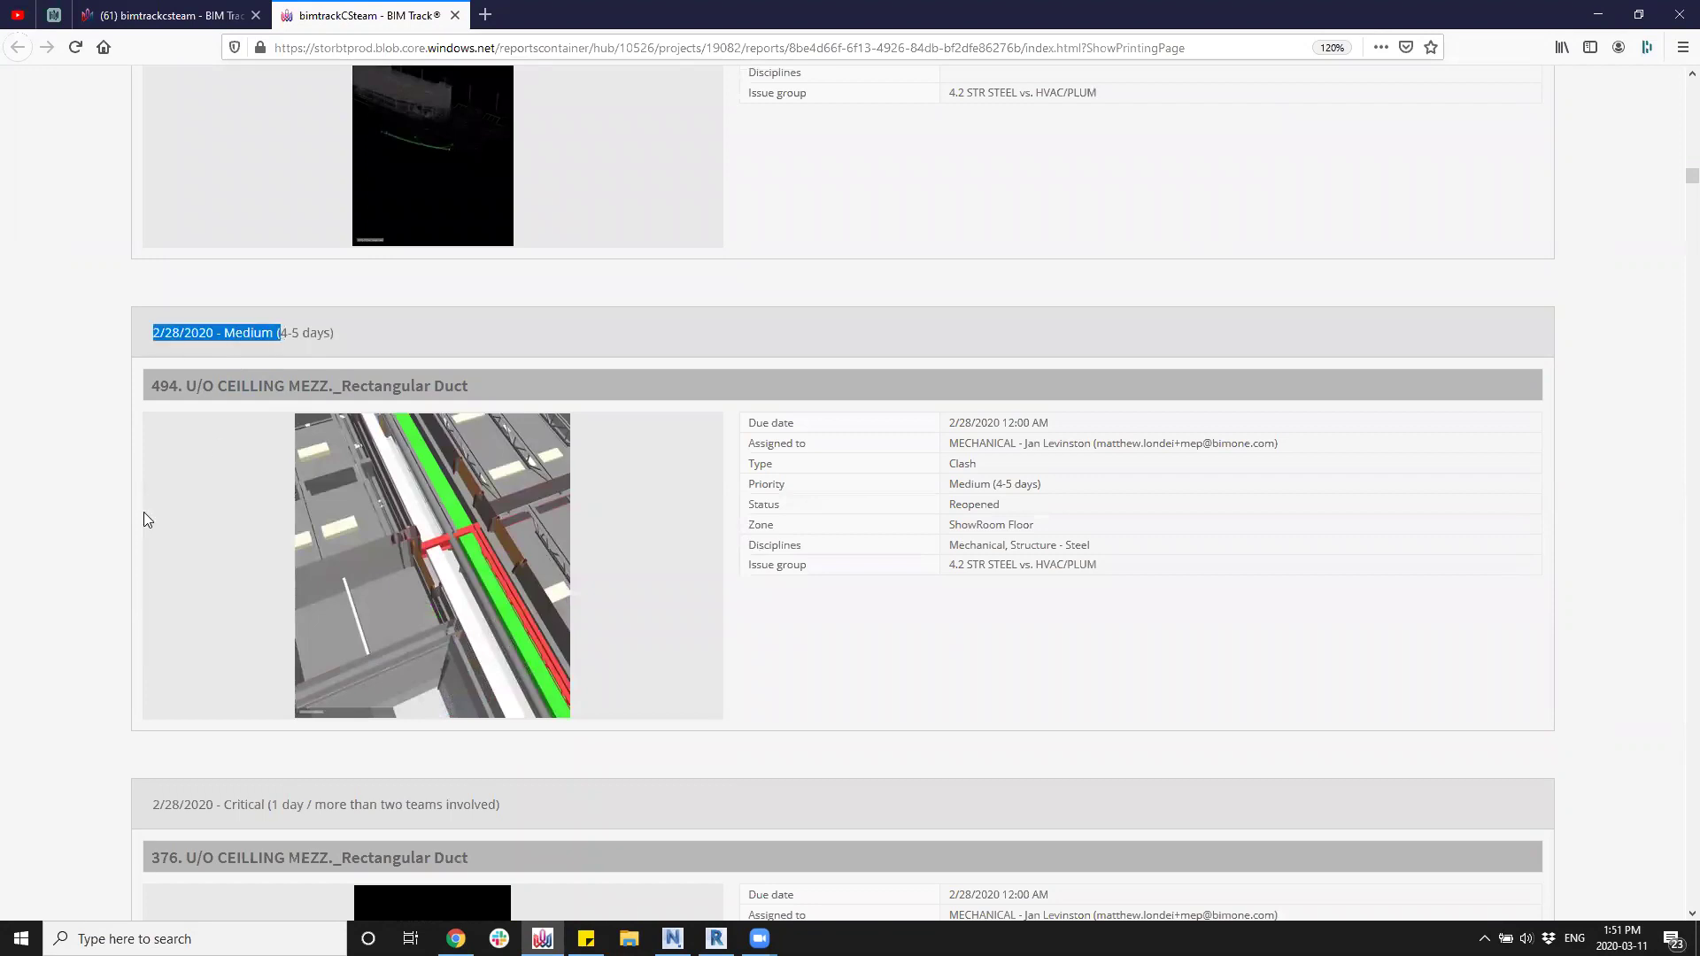
left_click(200, 490)
Open issue 376 from the report, post "comments from the meeting" mentioning the first suggested Mechanical user, and close the issue.
scroll(186, 501, "down", 4)
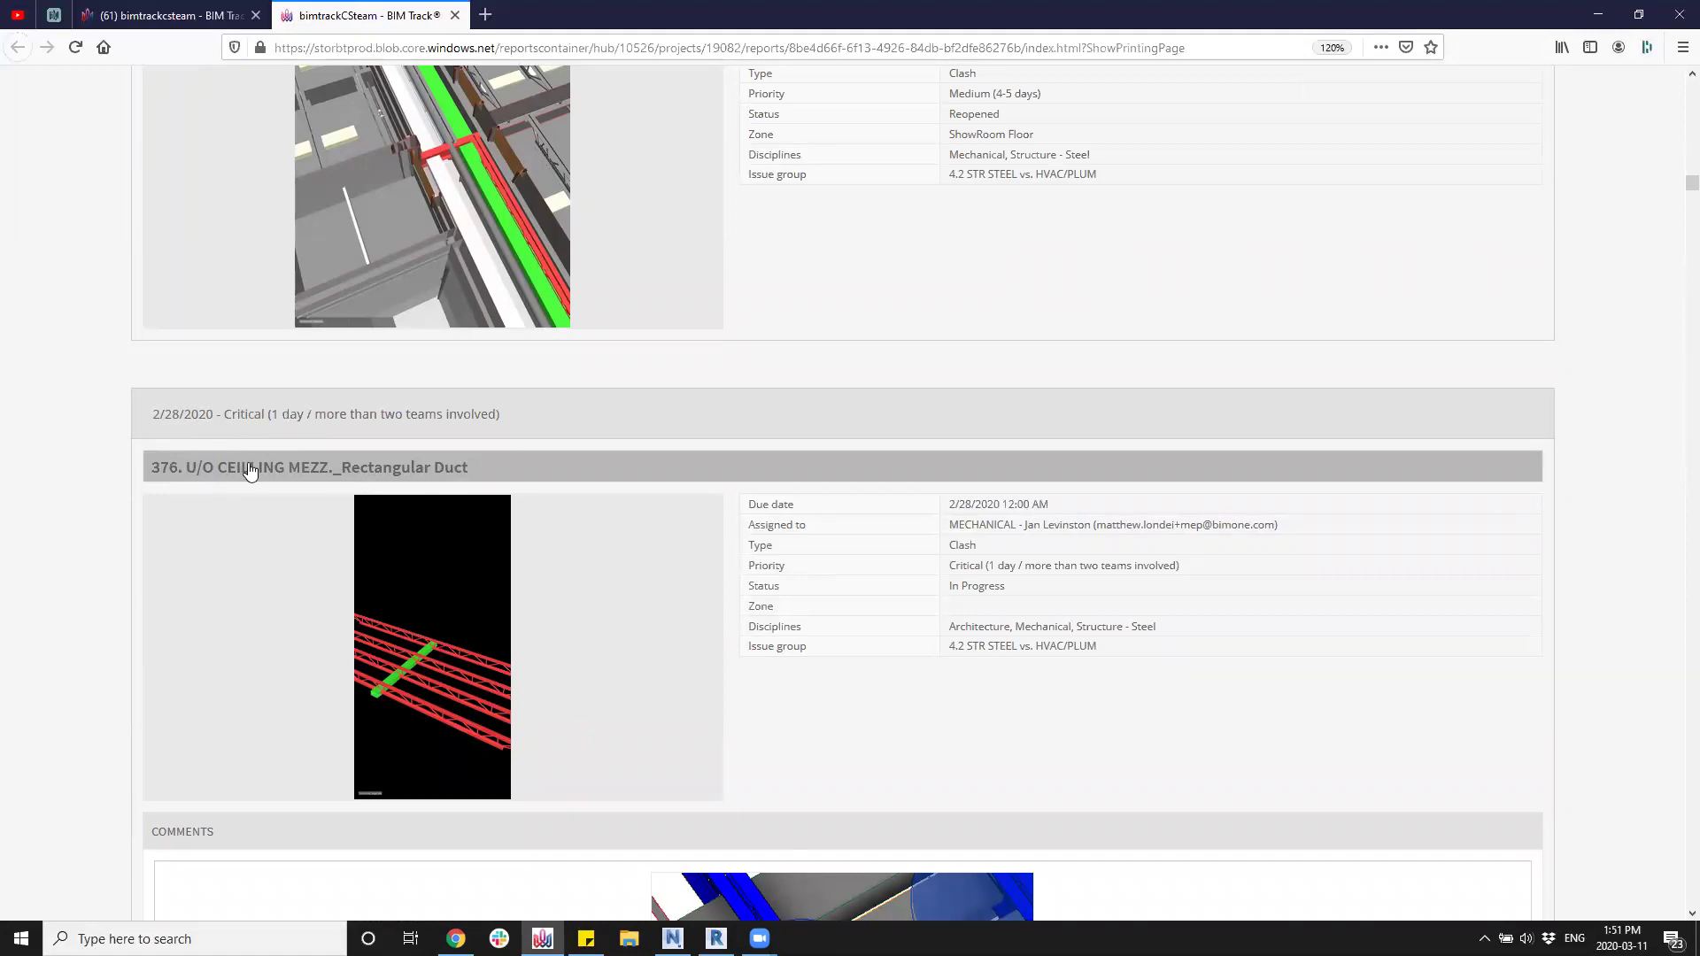
scroll(251, 470, "down", 3)
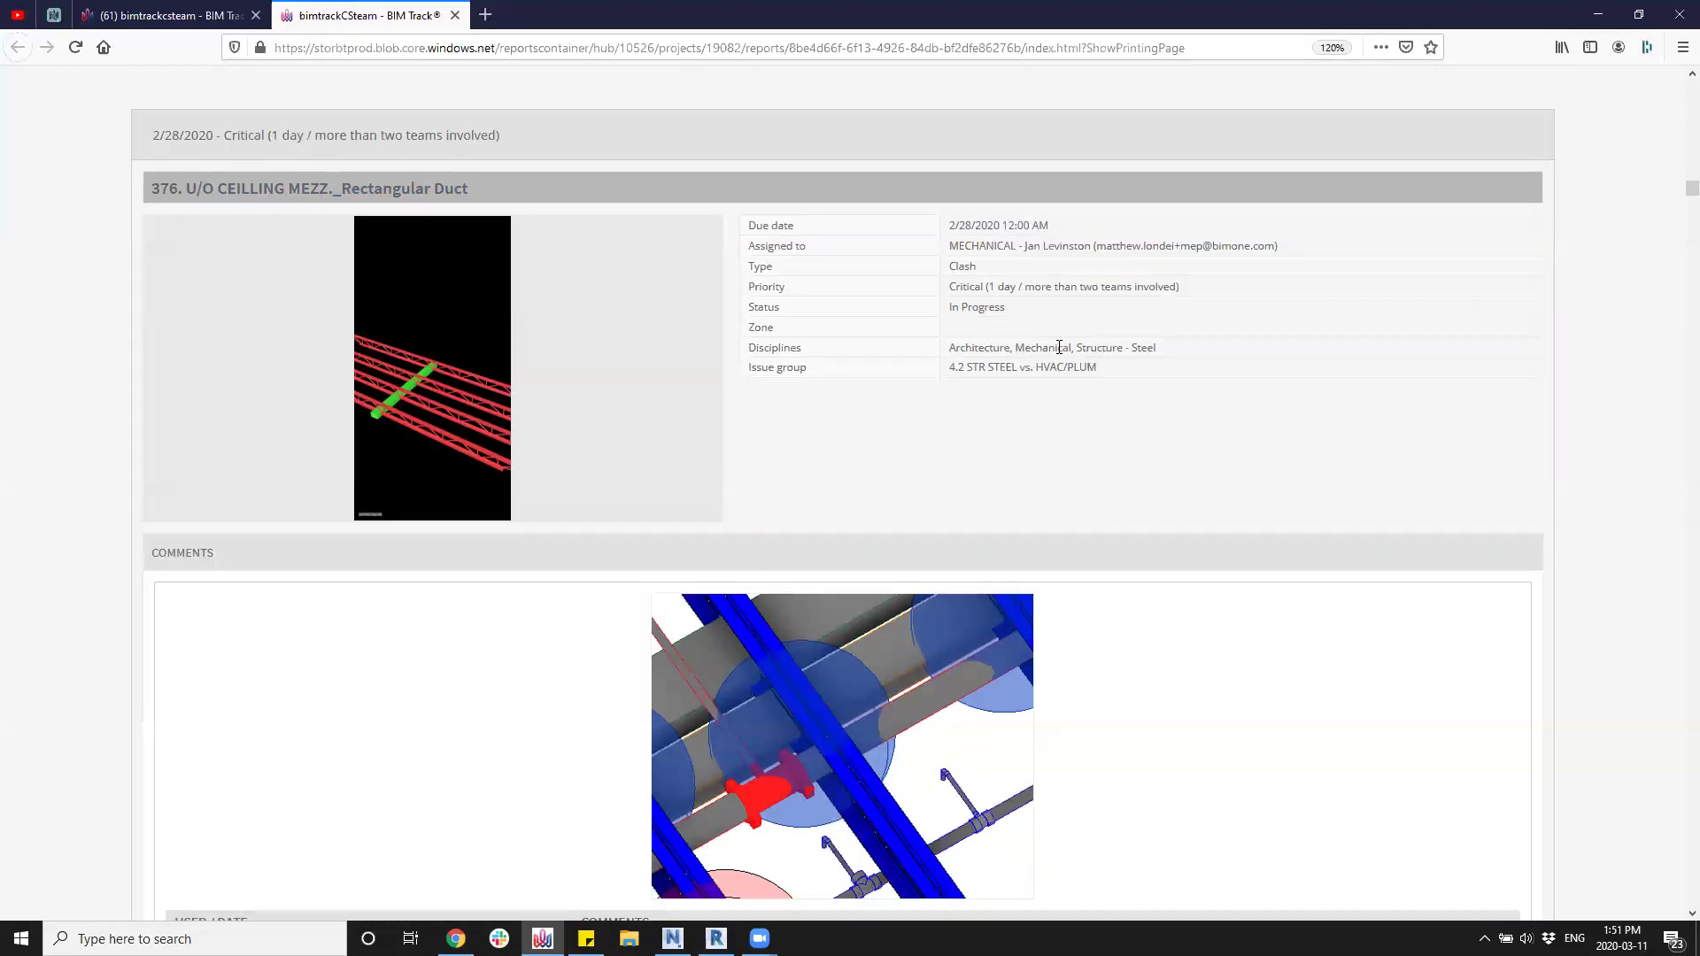
left_click(407, 190)
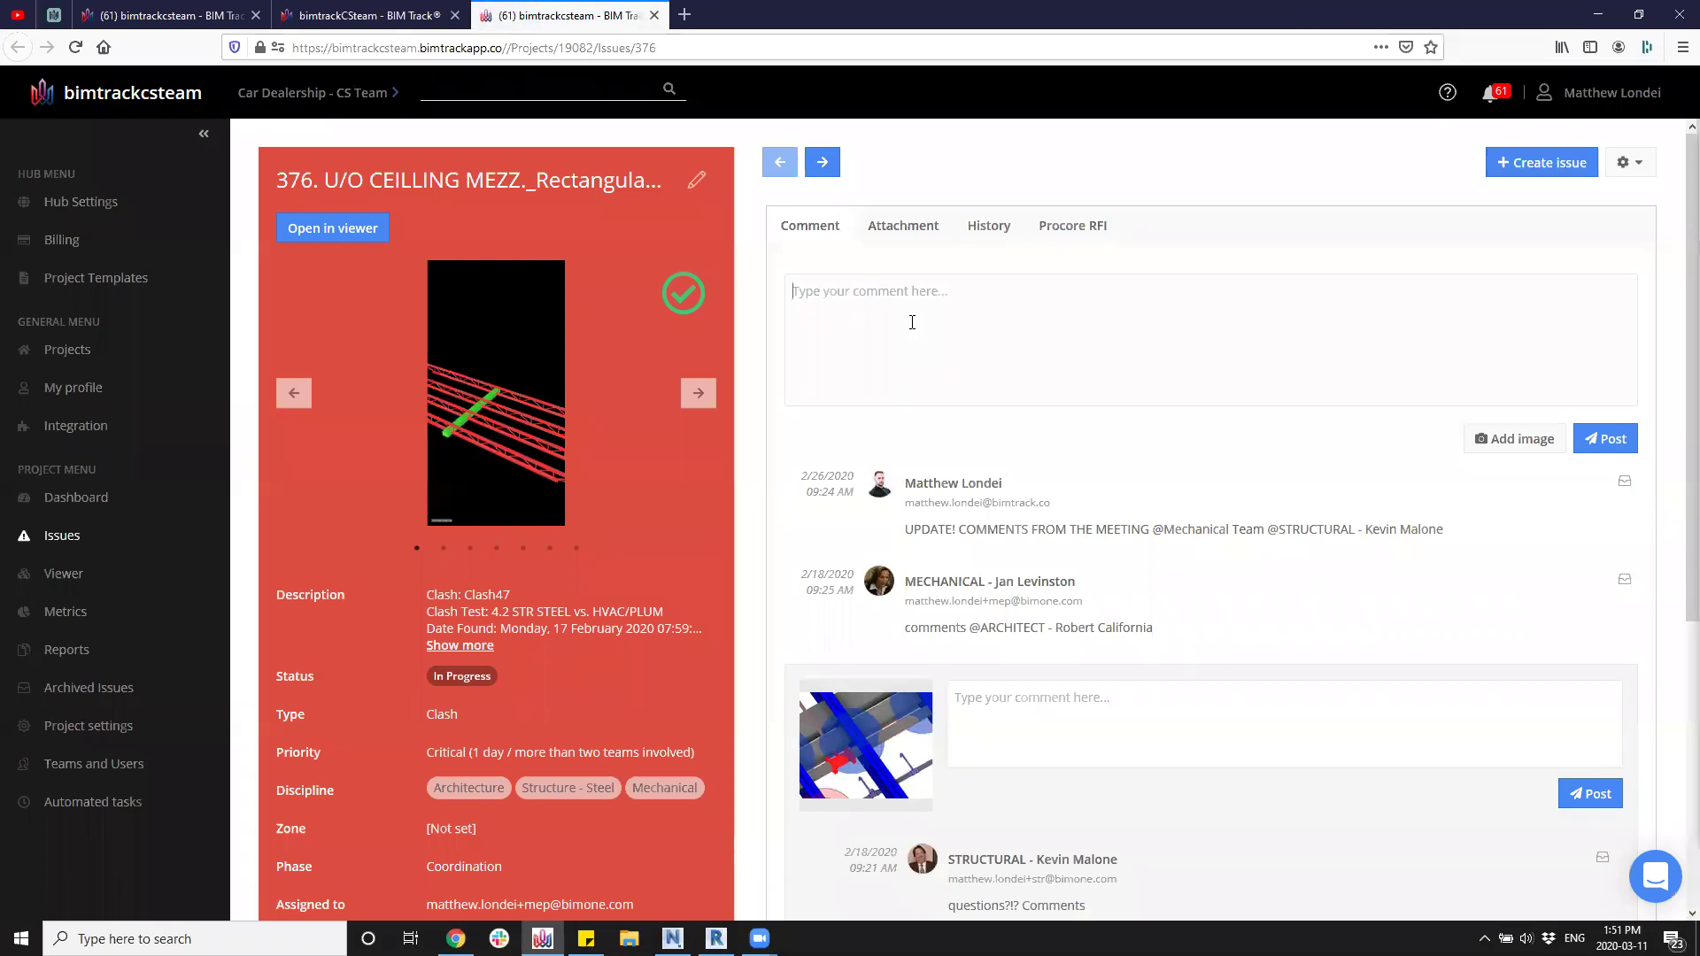
type("c")
key("BackSpace")
key("BackSpace")
type("@Mech")
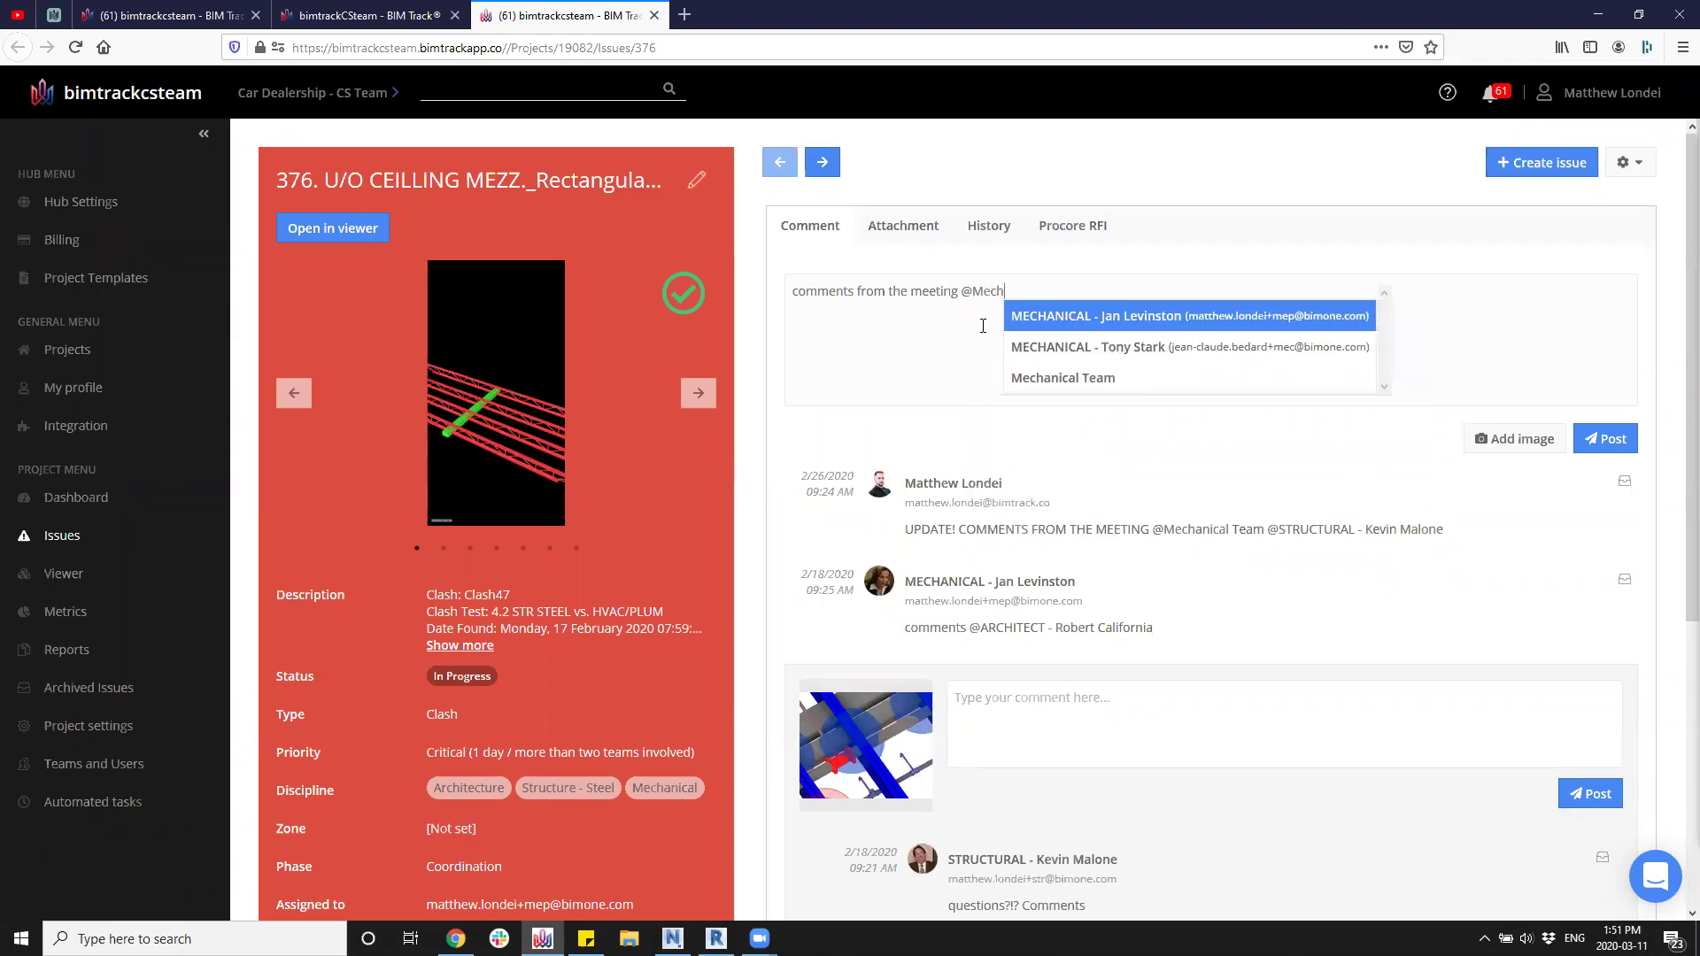
left_click(1054, 317)
left_click(1606, 439)
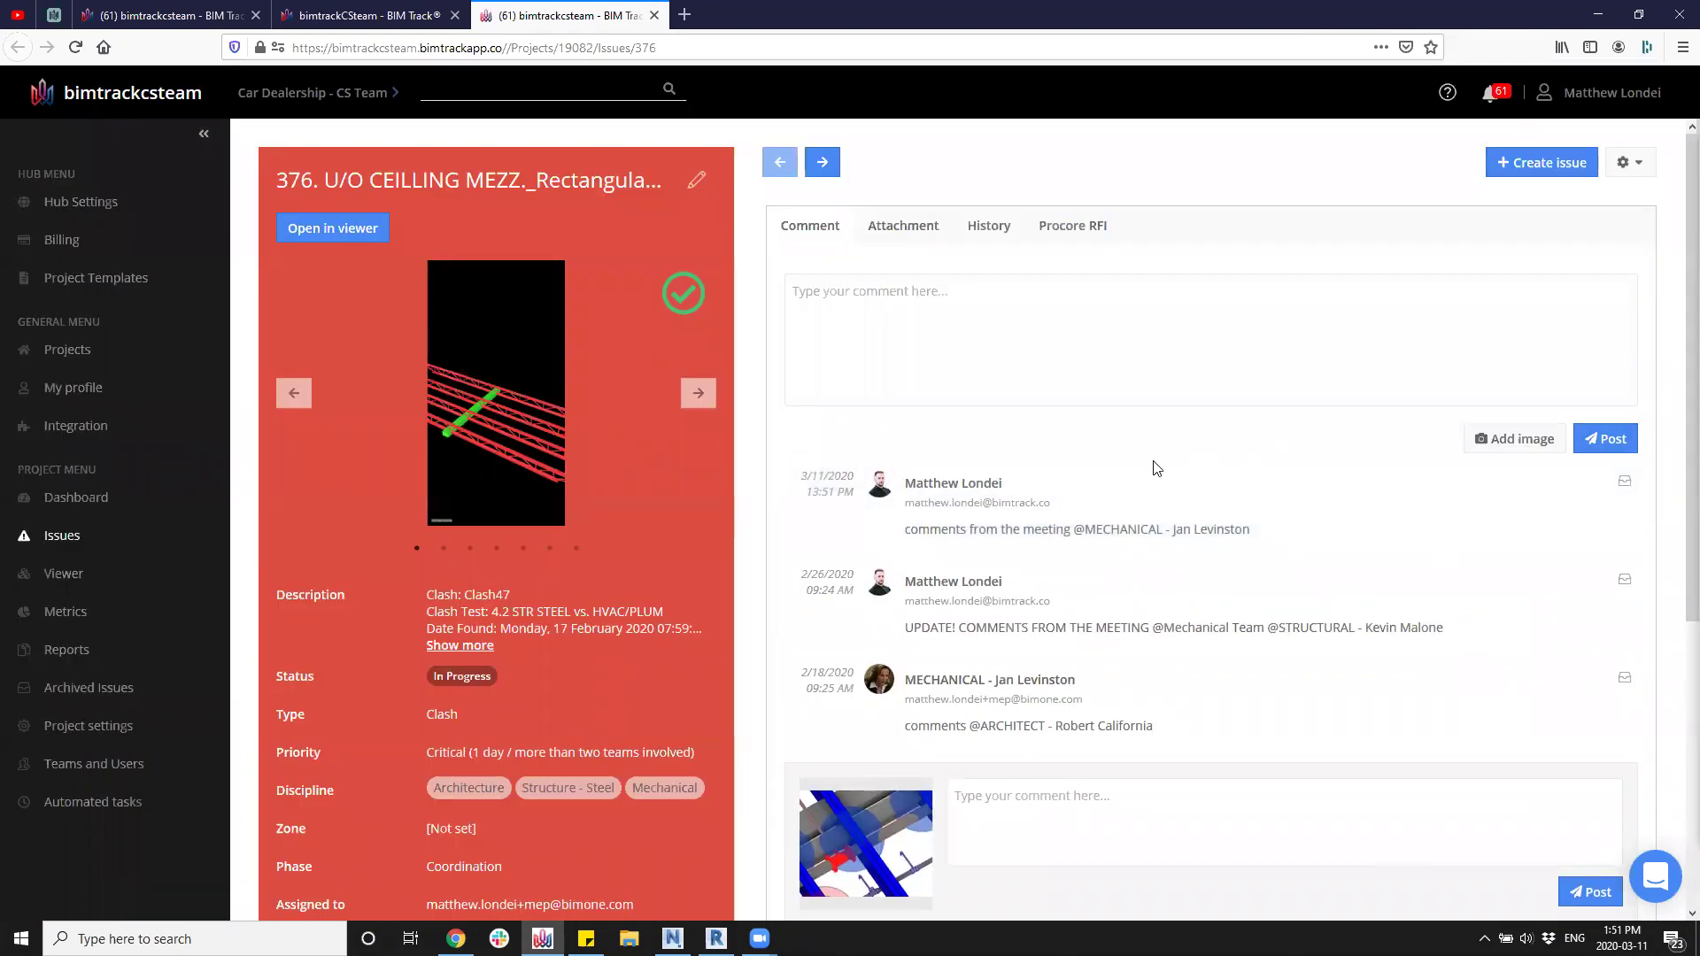
left_click(655, 15)
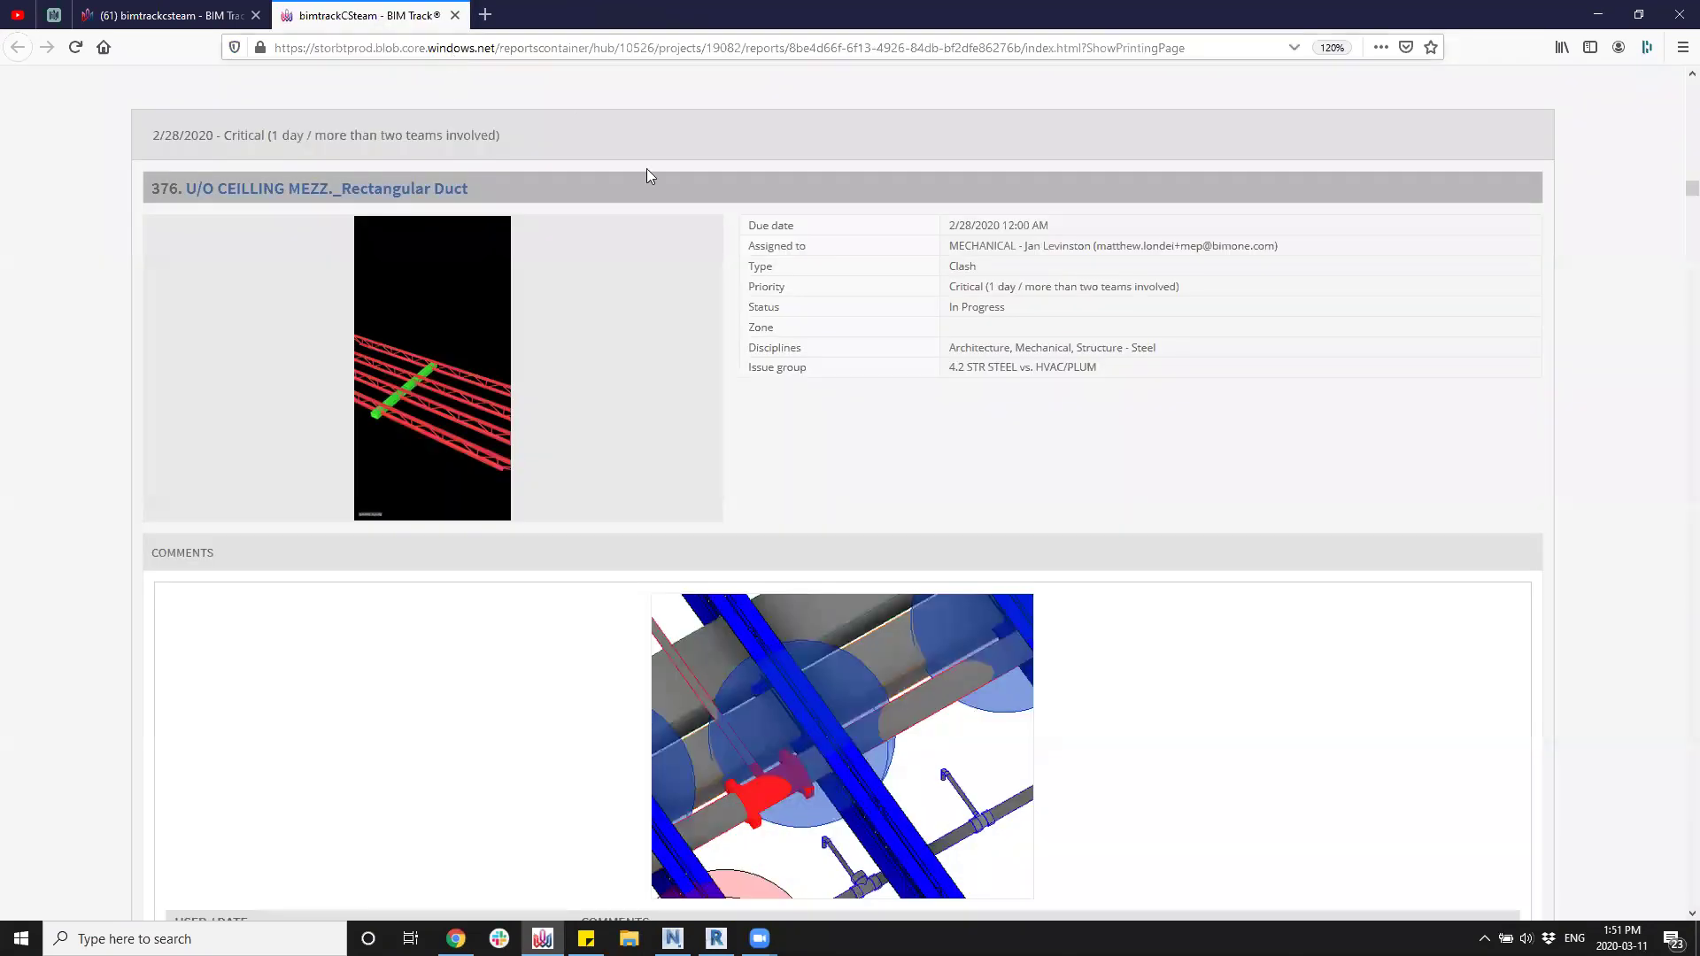
Return to the report settings and print a new report with the current filters.
scroll(747, 277, "down", 3)
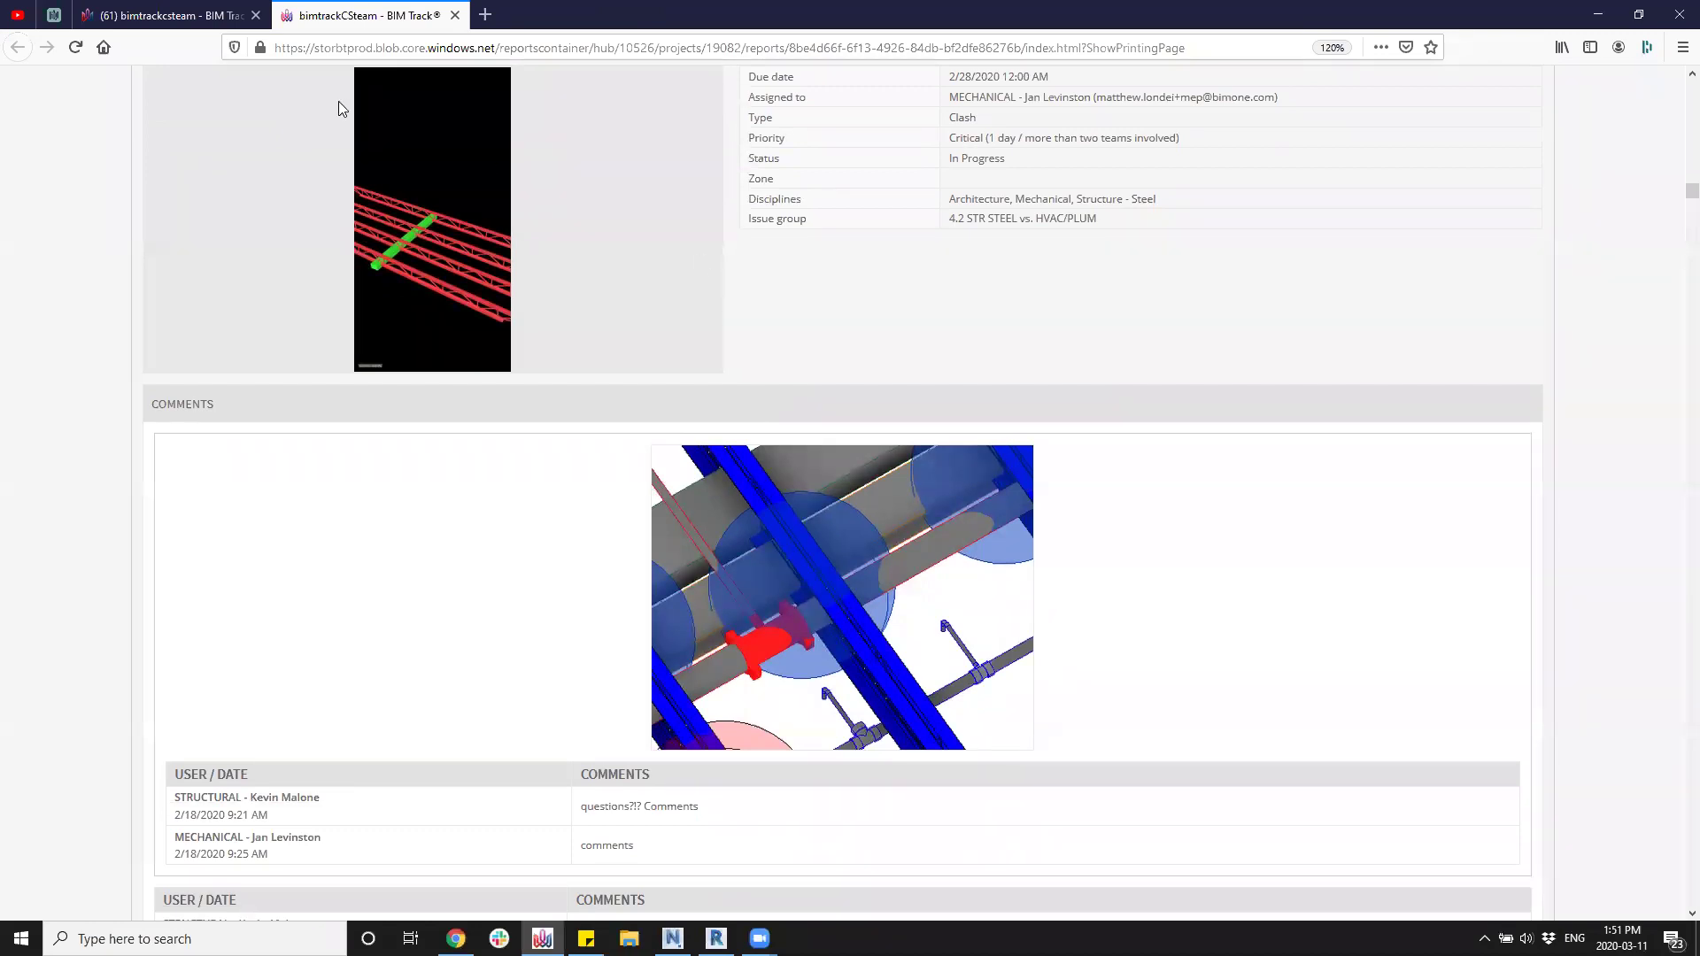
left_click(166, 26)
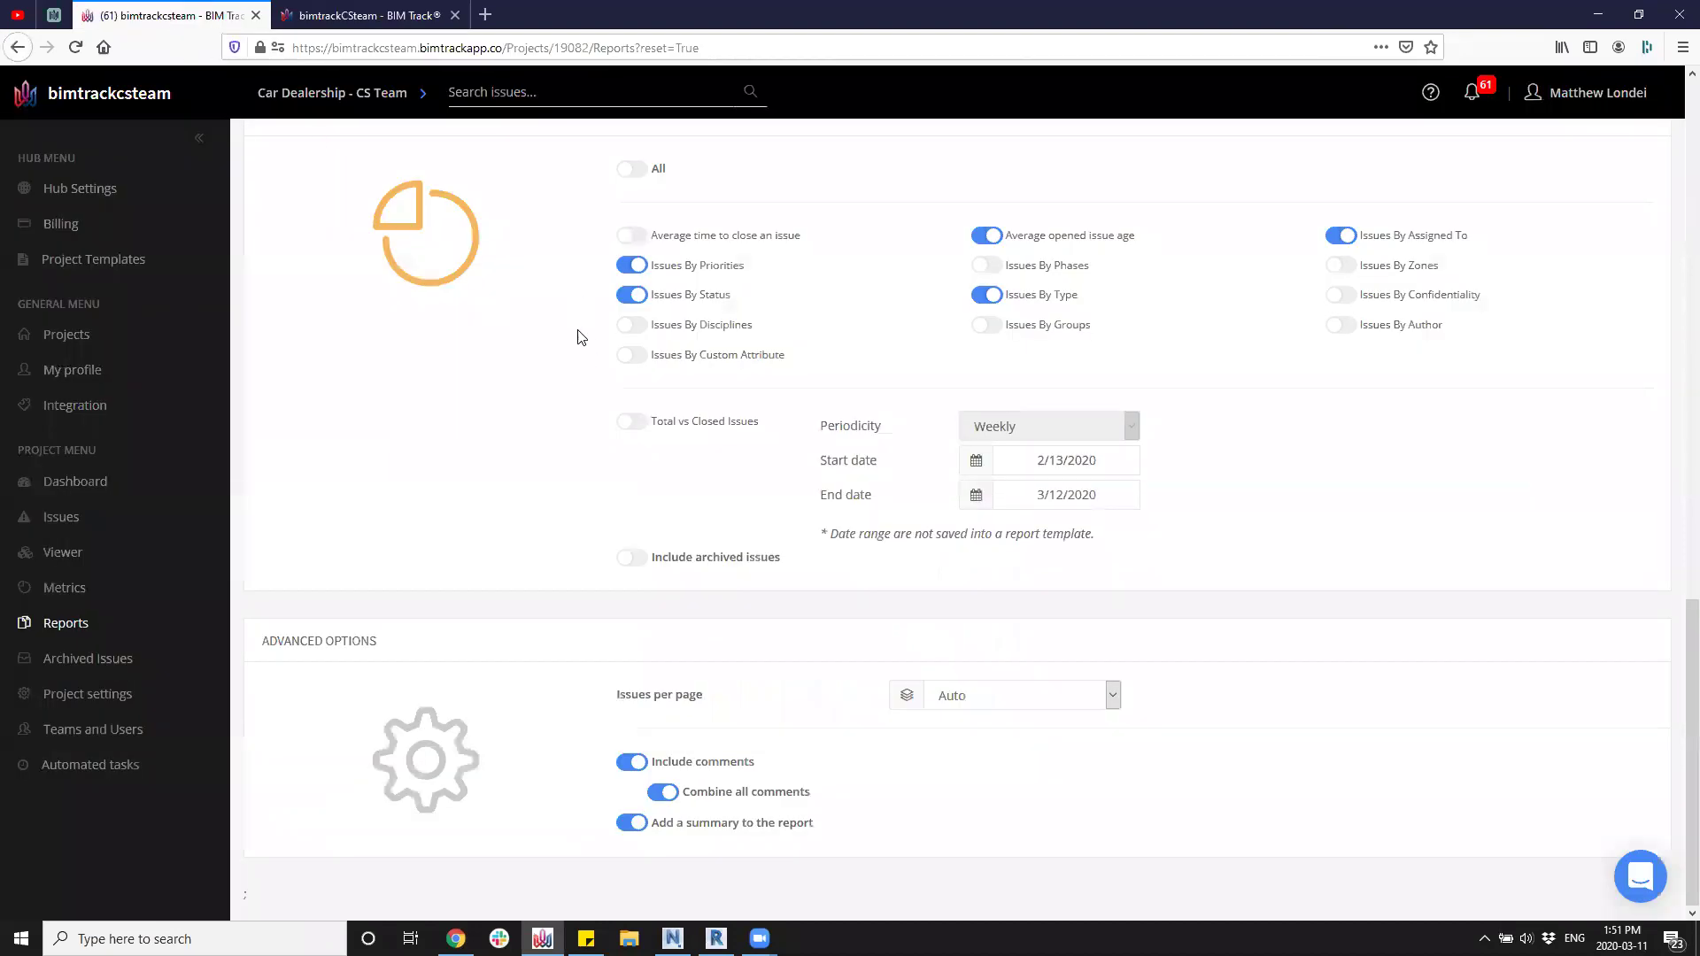
scroll(1237, 334, "up", 5)
scroll(1339, 482, "up", 8)
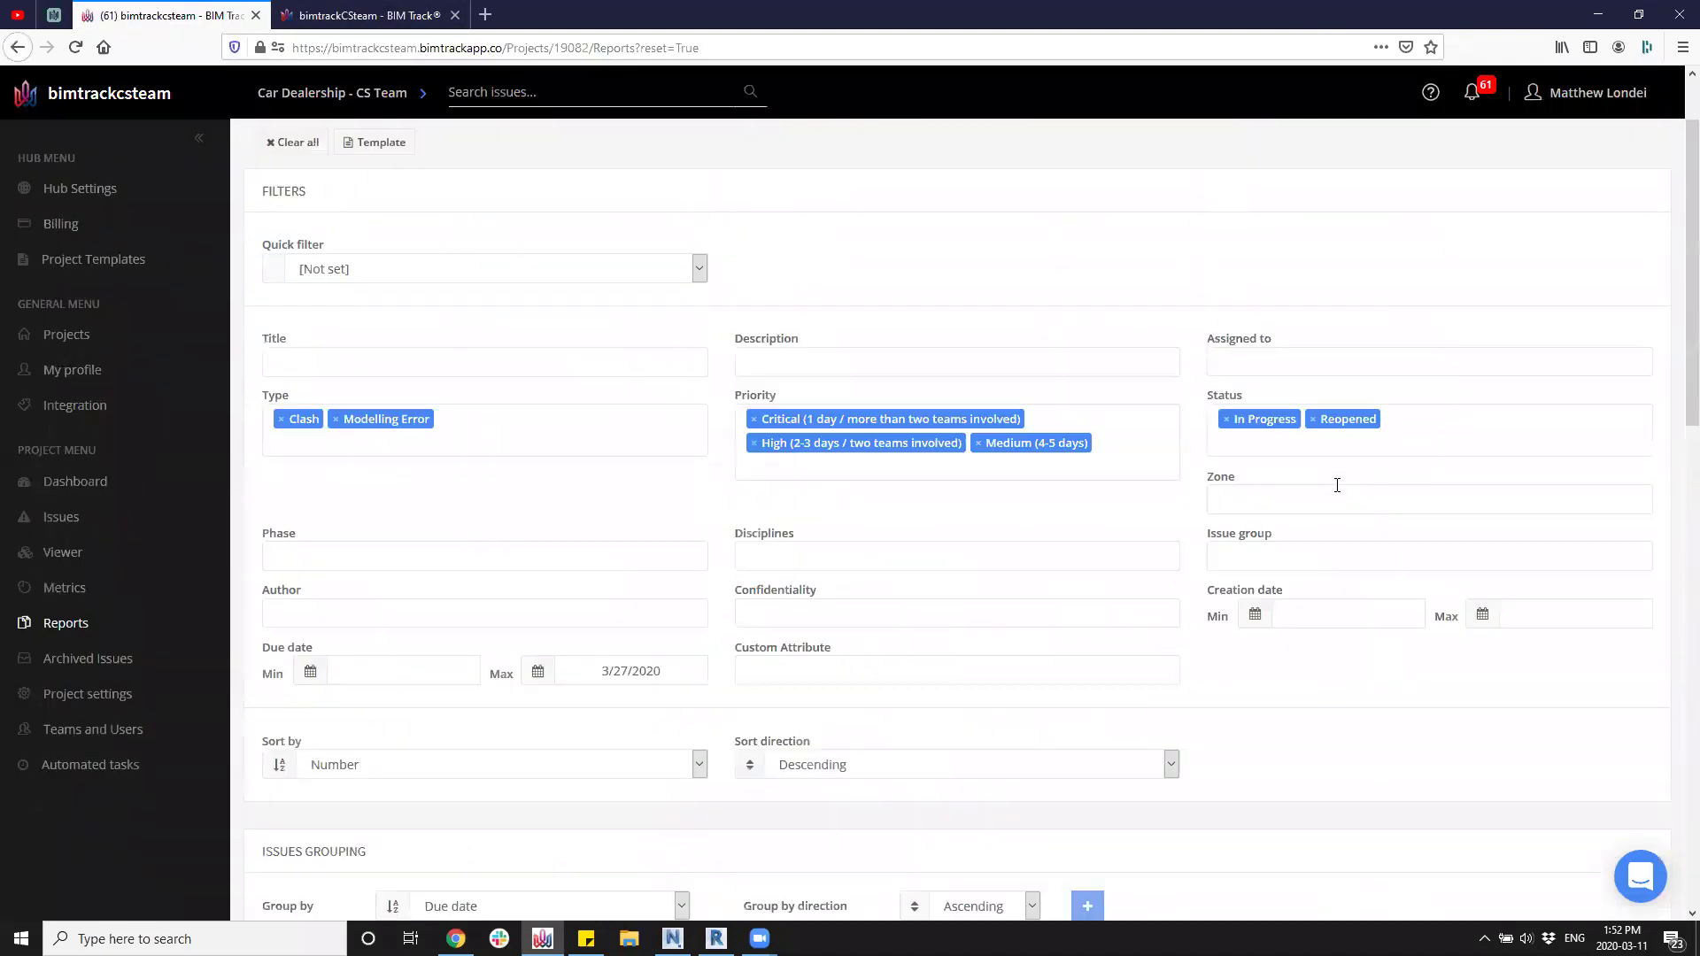
left_click(1617, 159)
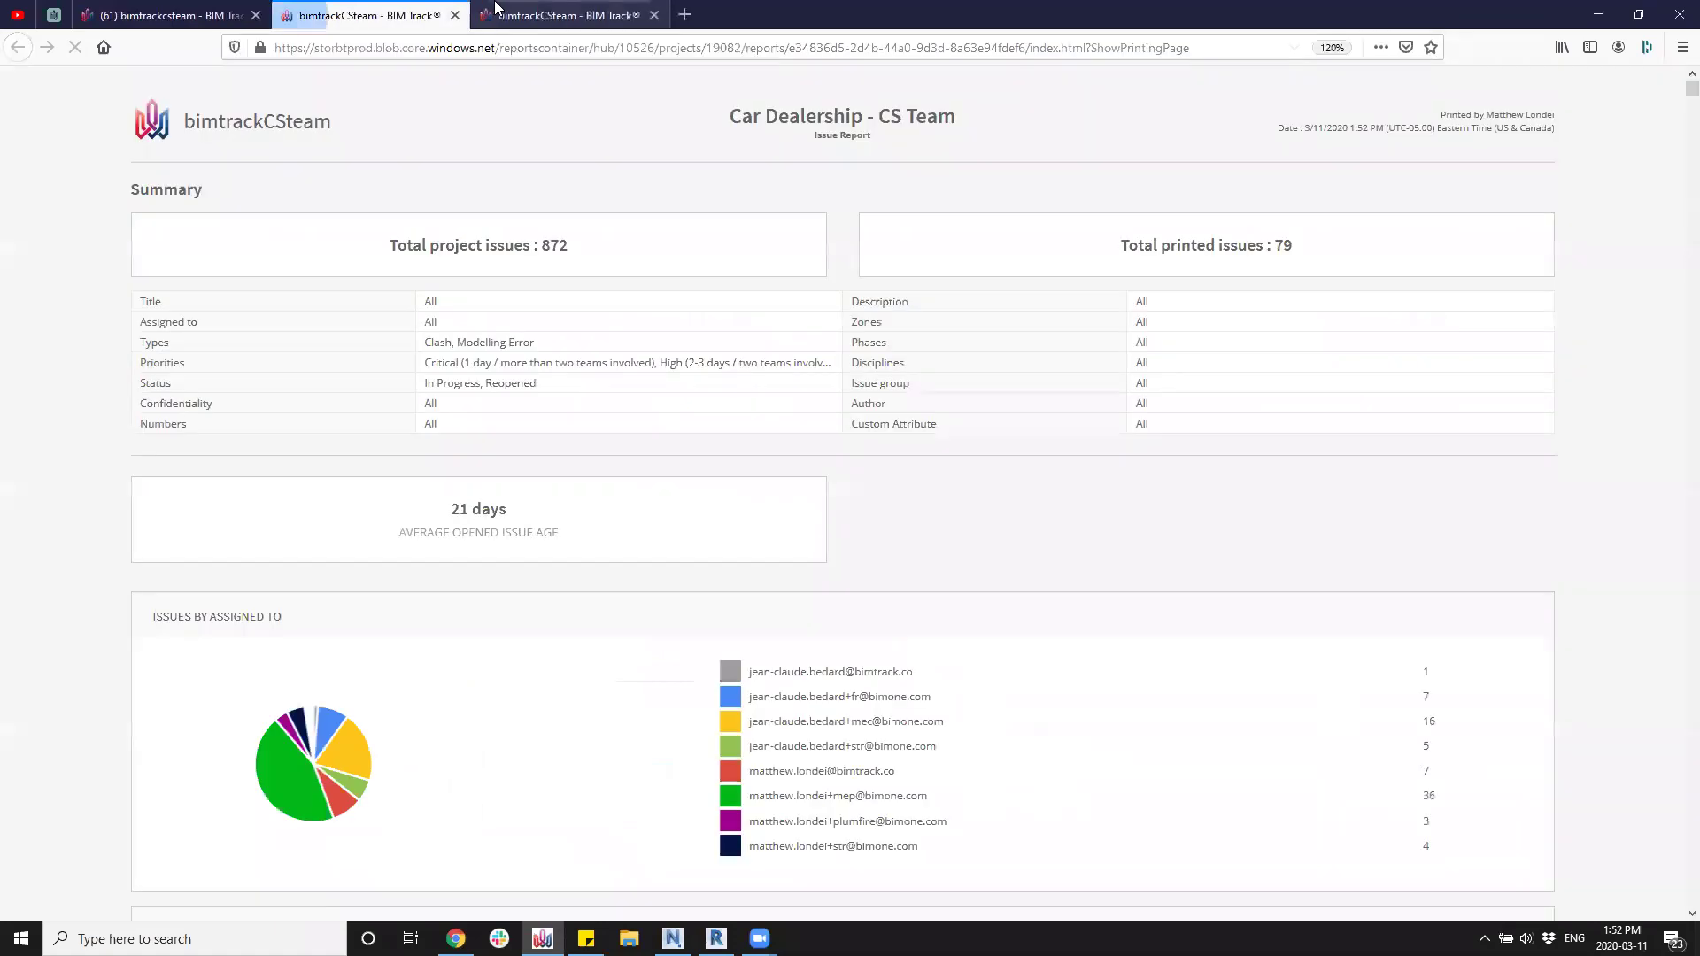
Compare the newly printed report with the earlier one, checking its print date and total printed issues.
left_click(509, 10)
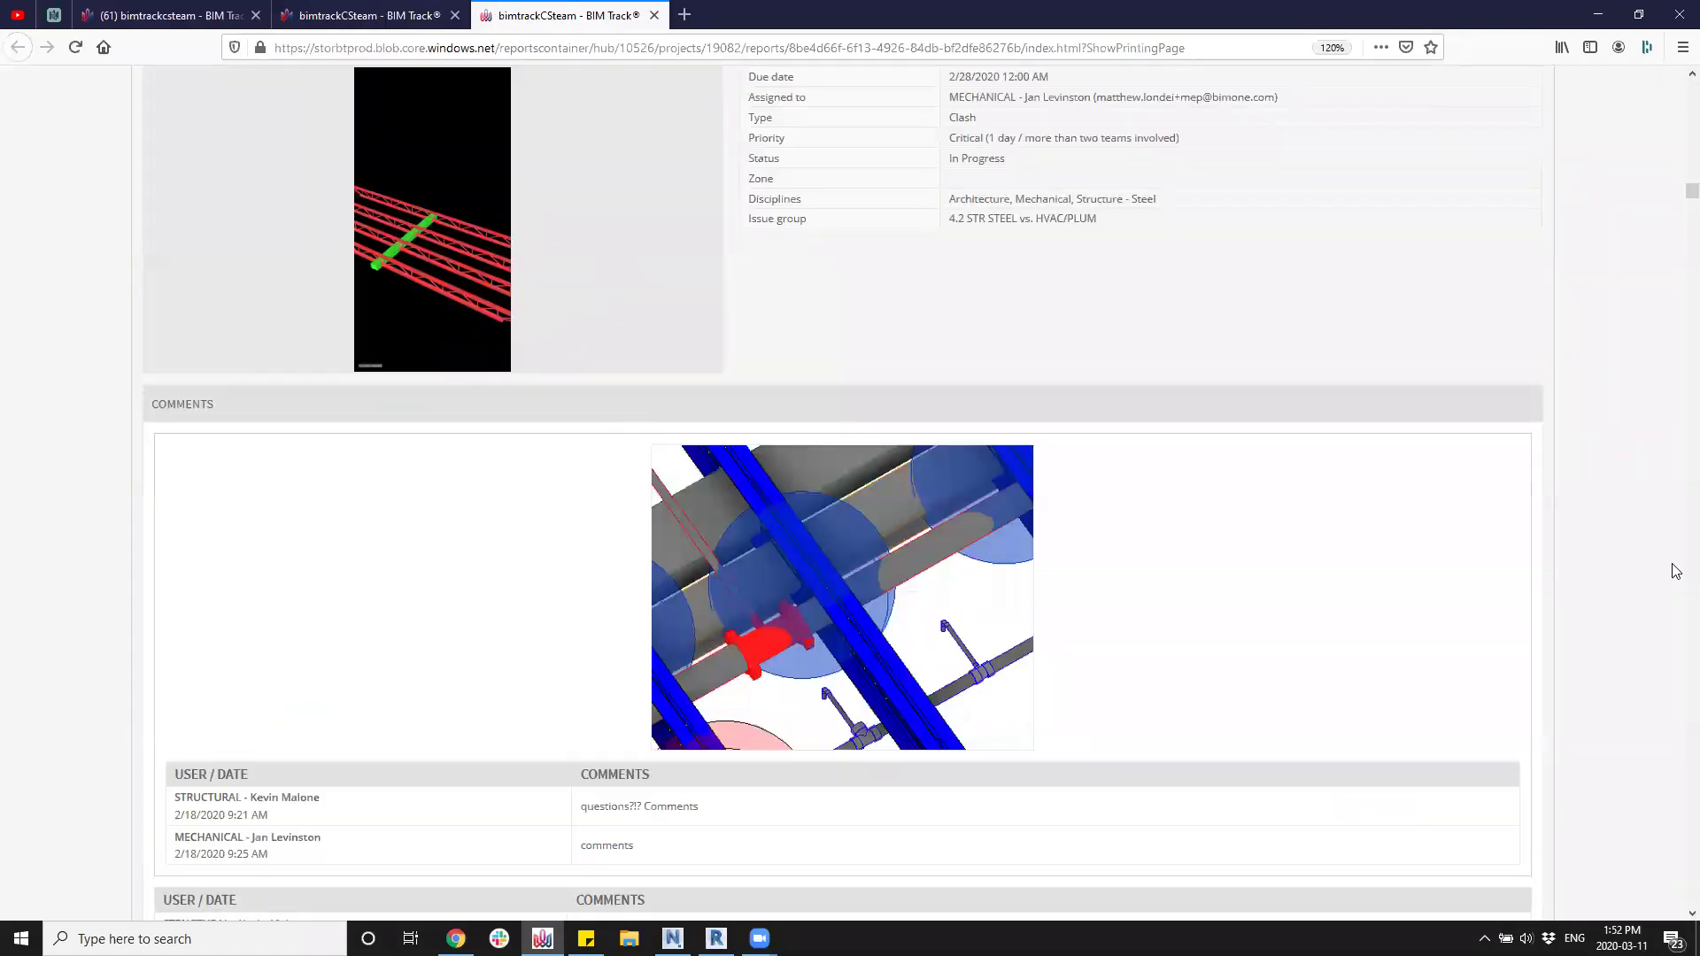
left_click(367, 15)
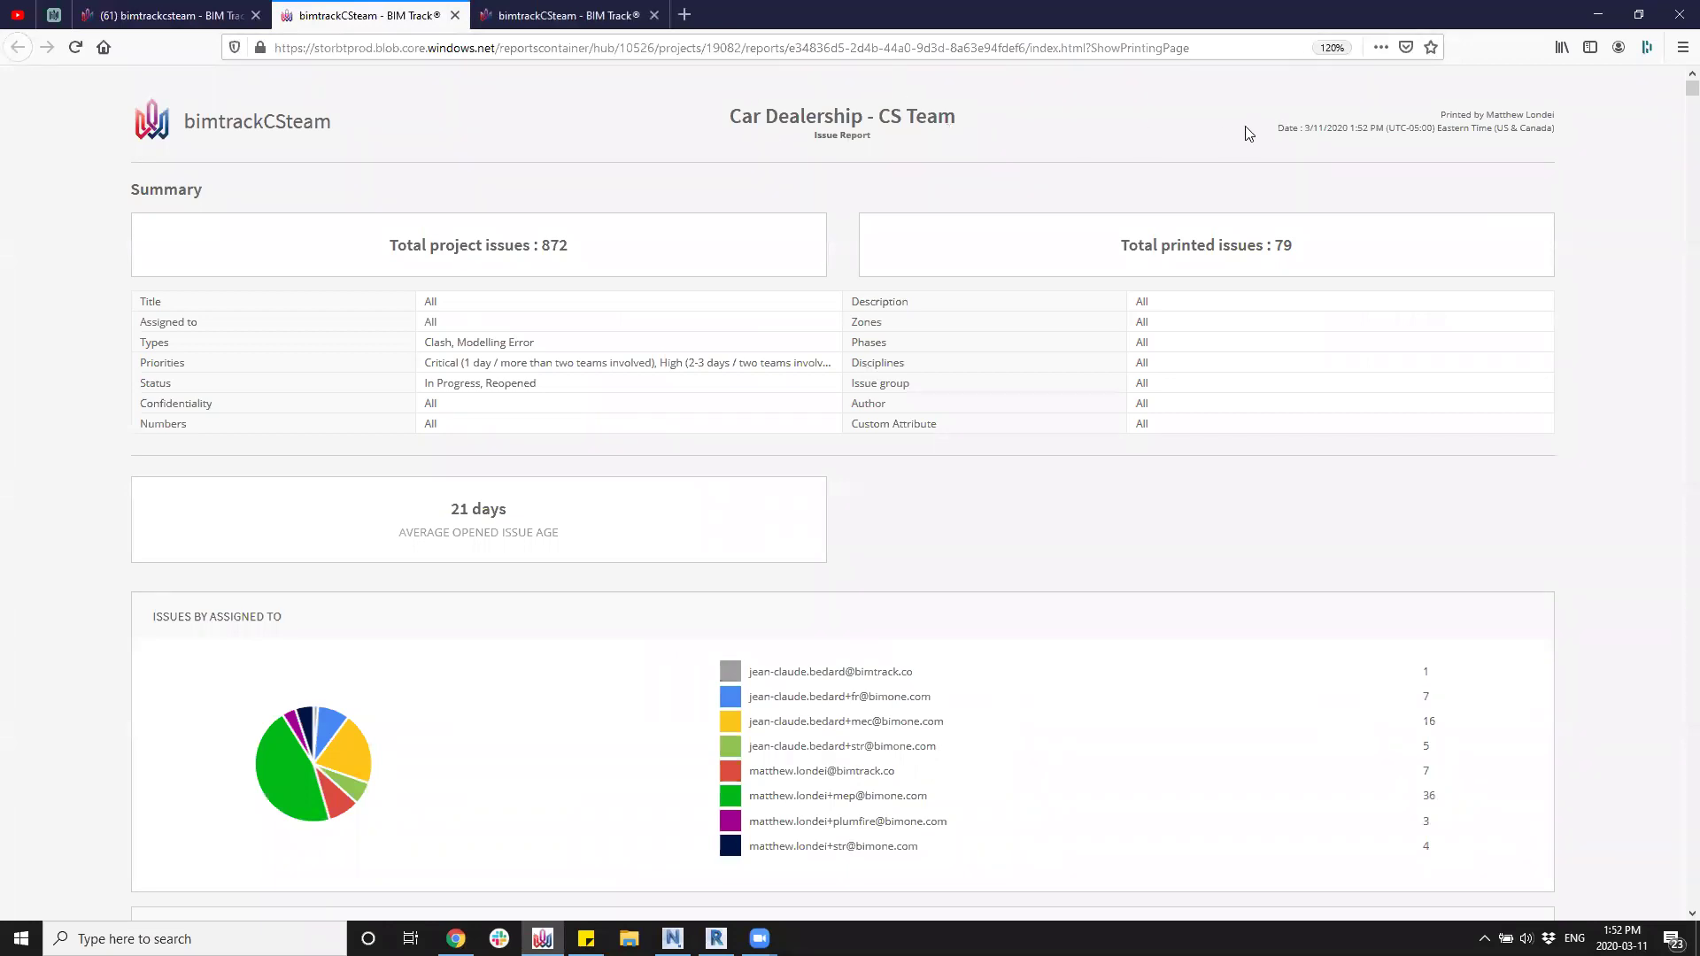
left_click_drag(1308, 131, 1381, 130)
left_click(1441, 159)
left_click_drag(1332, 249, 1098, 240)
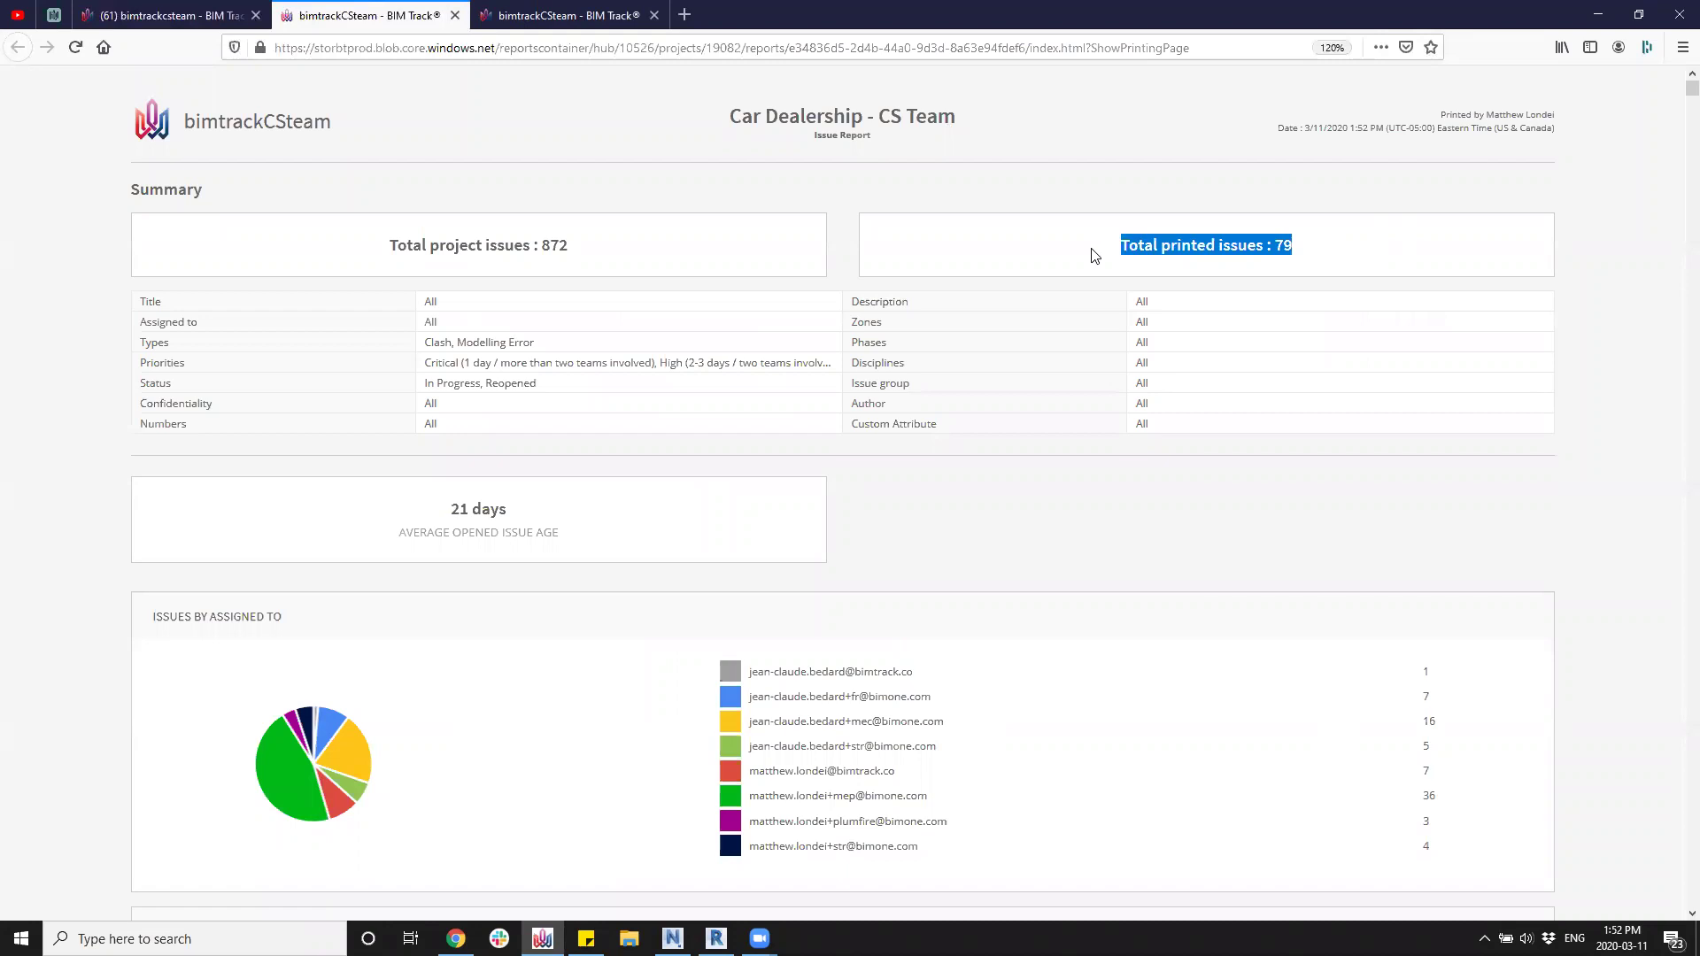
left_click(1087, 264)
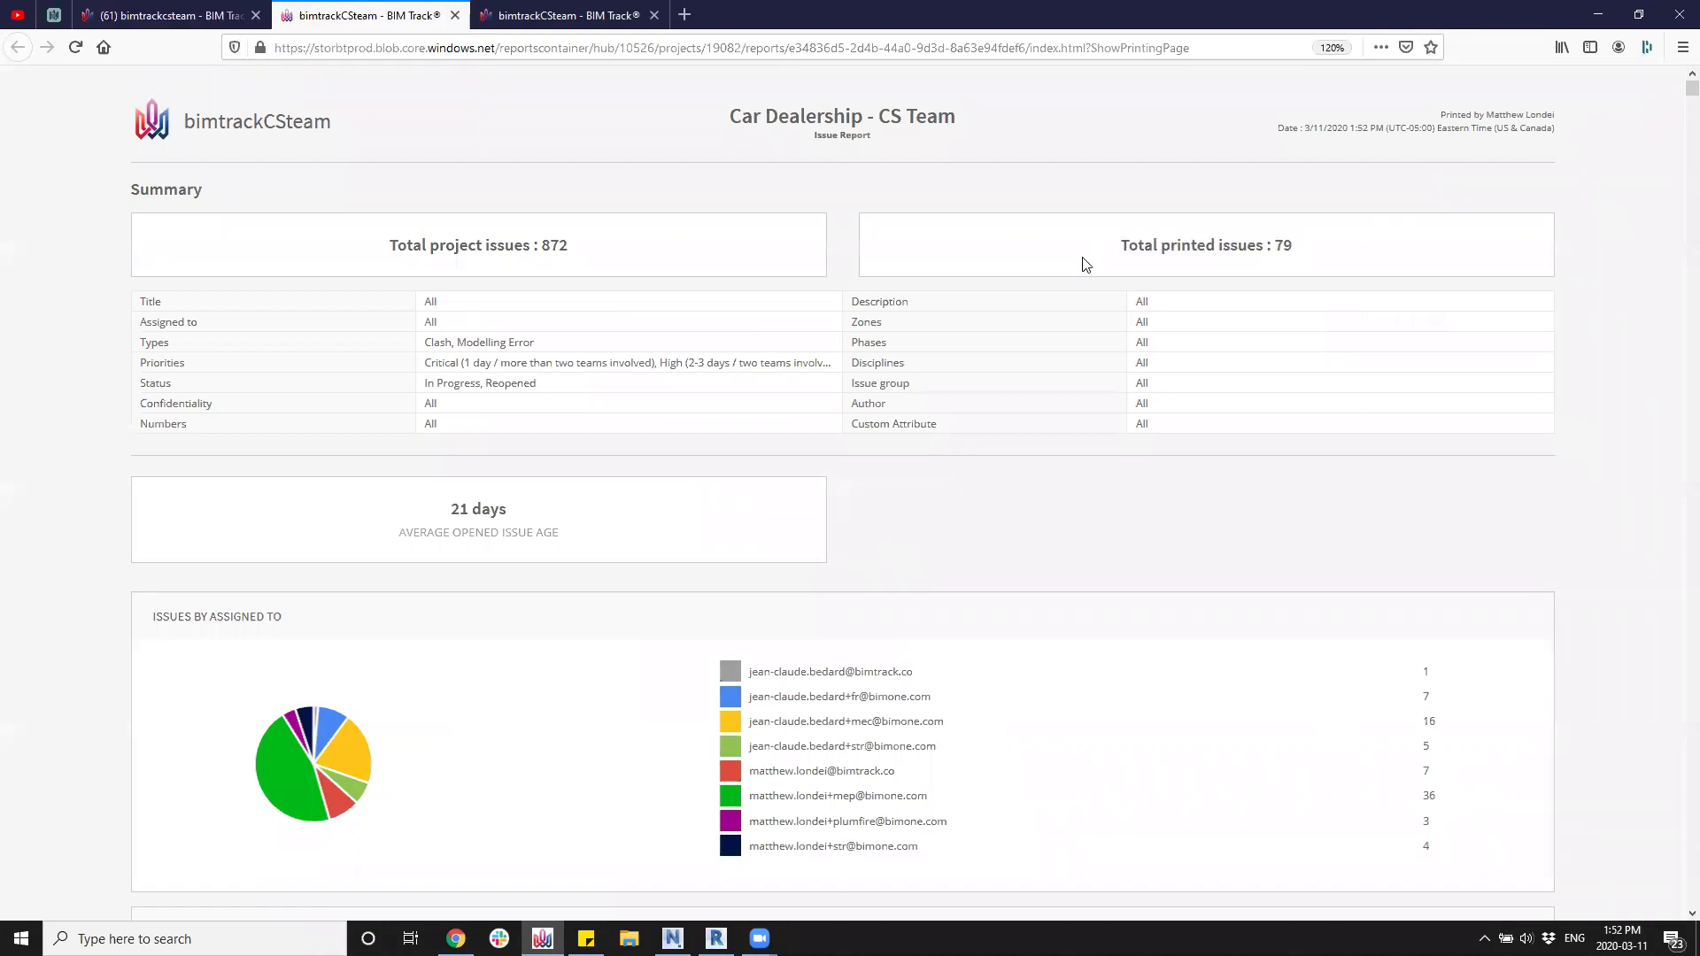
Remove "?ShowPrintingPage" from the earlier report's web address and copy the remaining link ending in index.html.
left_click(999, 53)
key("ctrl+Tab")
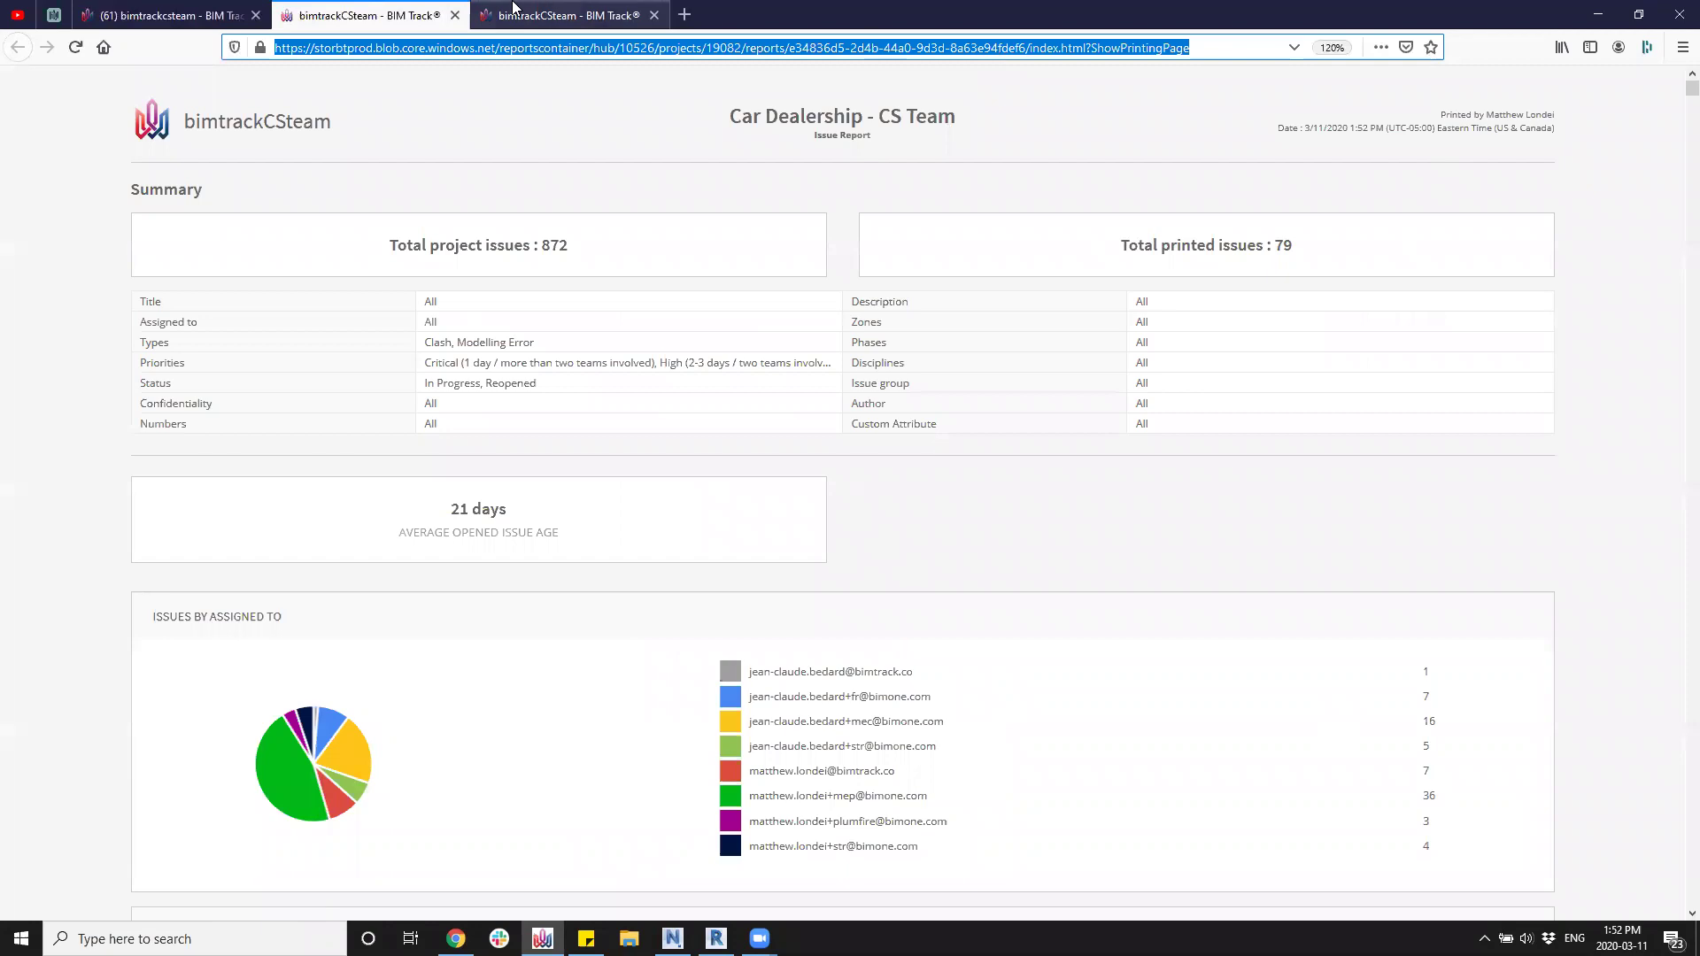
left_click_drag(1192, 49, 241, 51)
key("ctrl+c")
key("BackSpace")
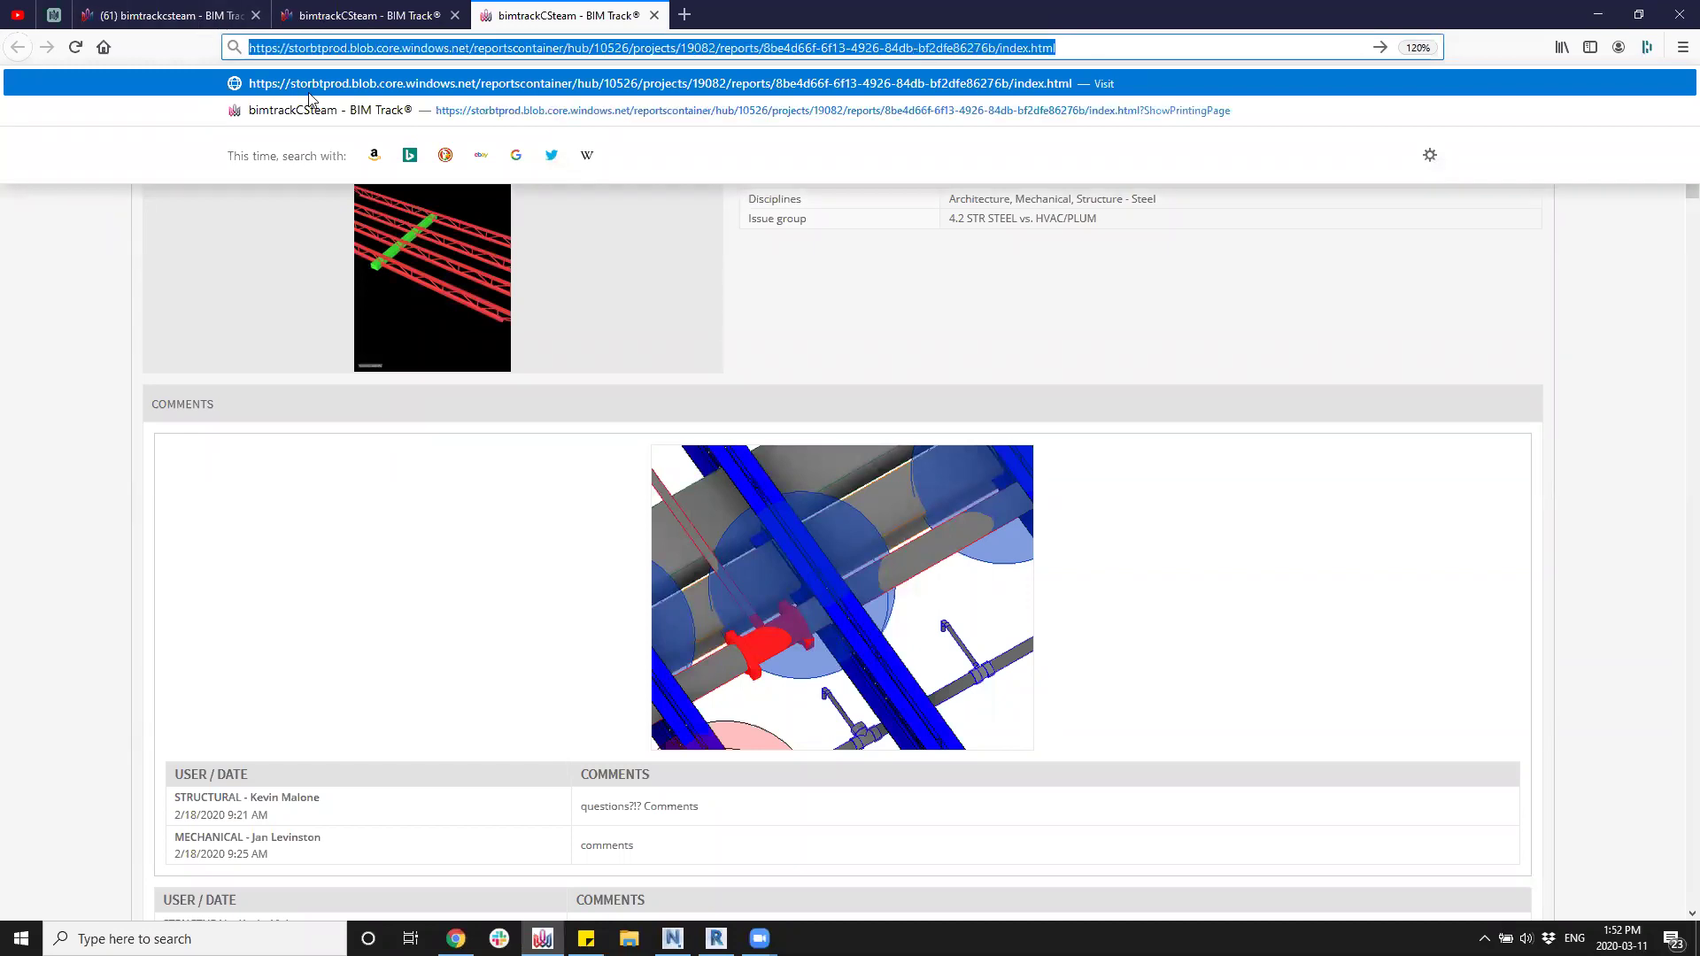
Switch to Chrome and open the copied report link ending in index.html in a new incognito window.
key("alt+Tab")
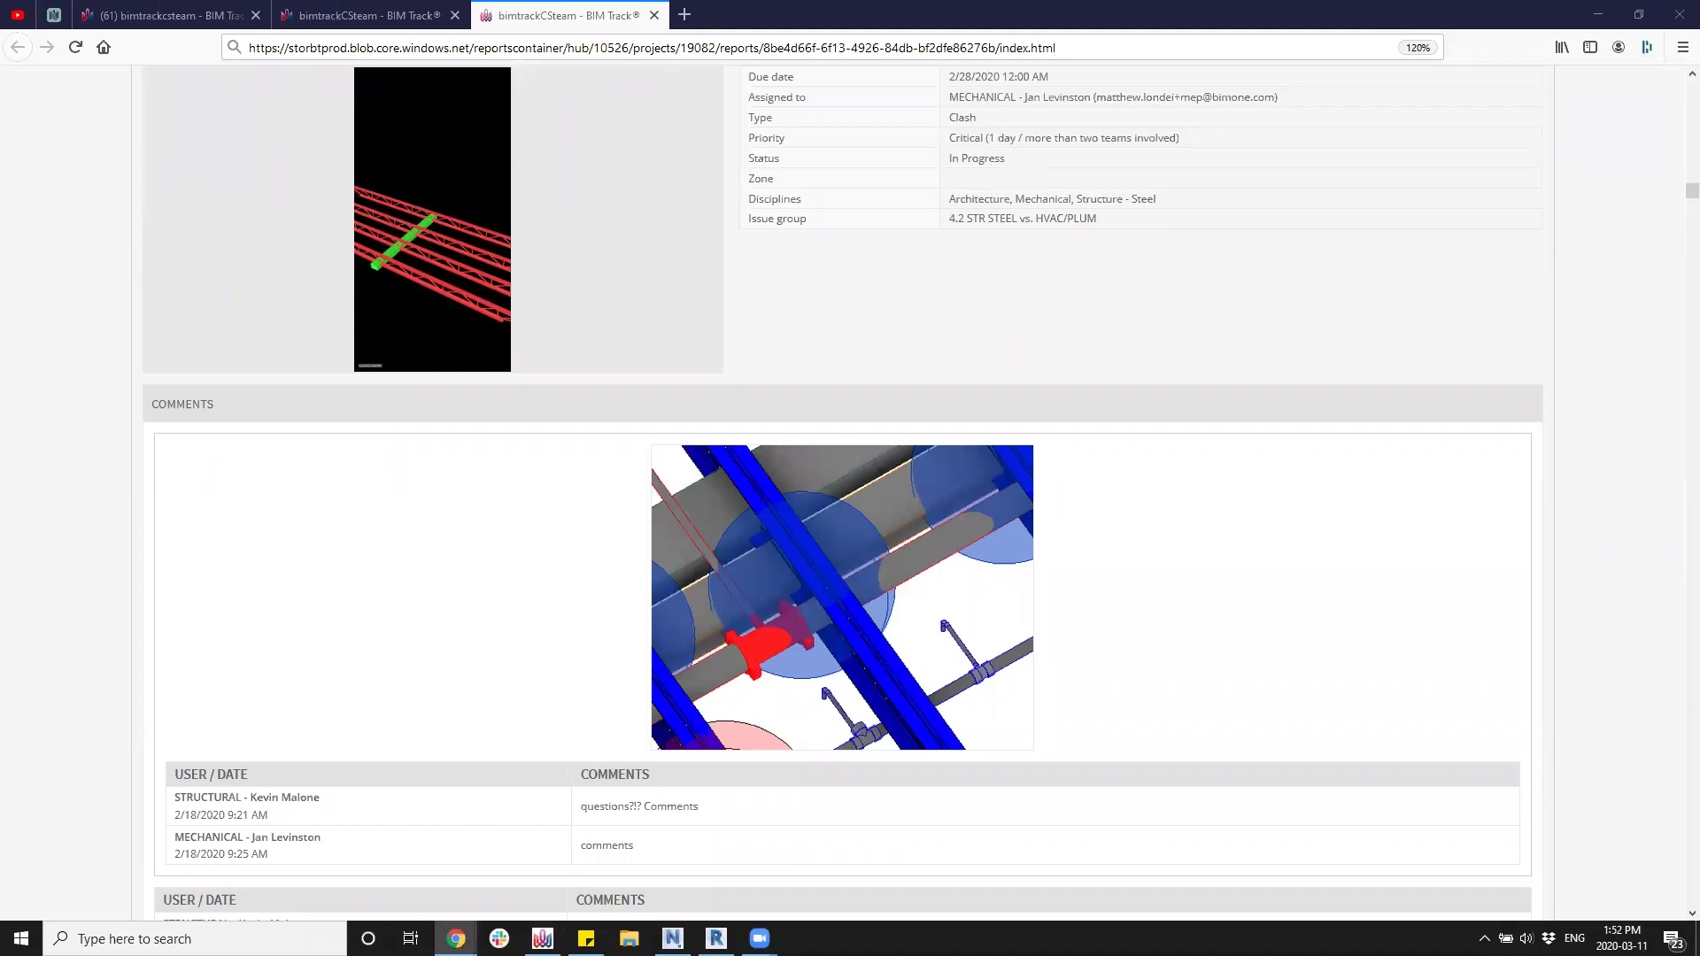
key("ctrl+shift+n")
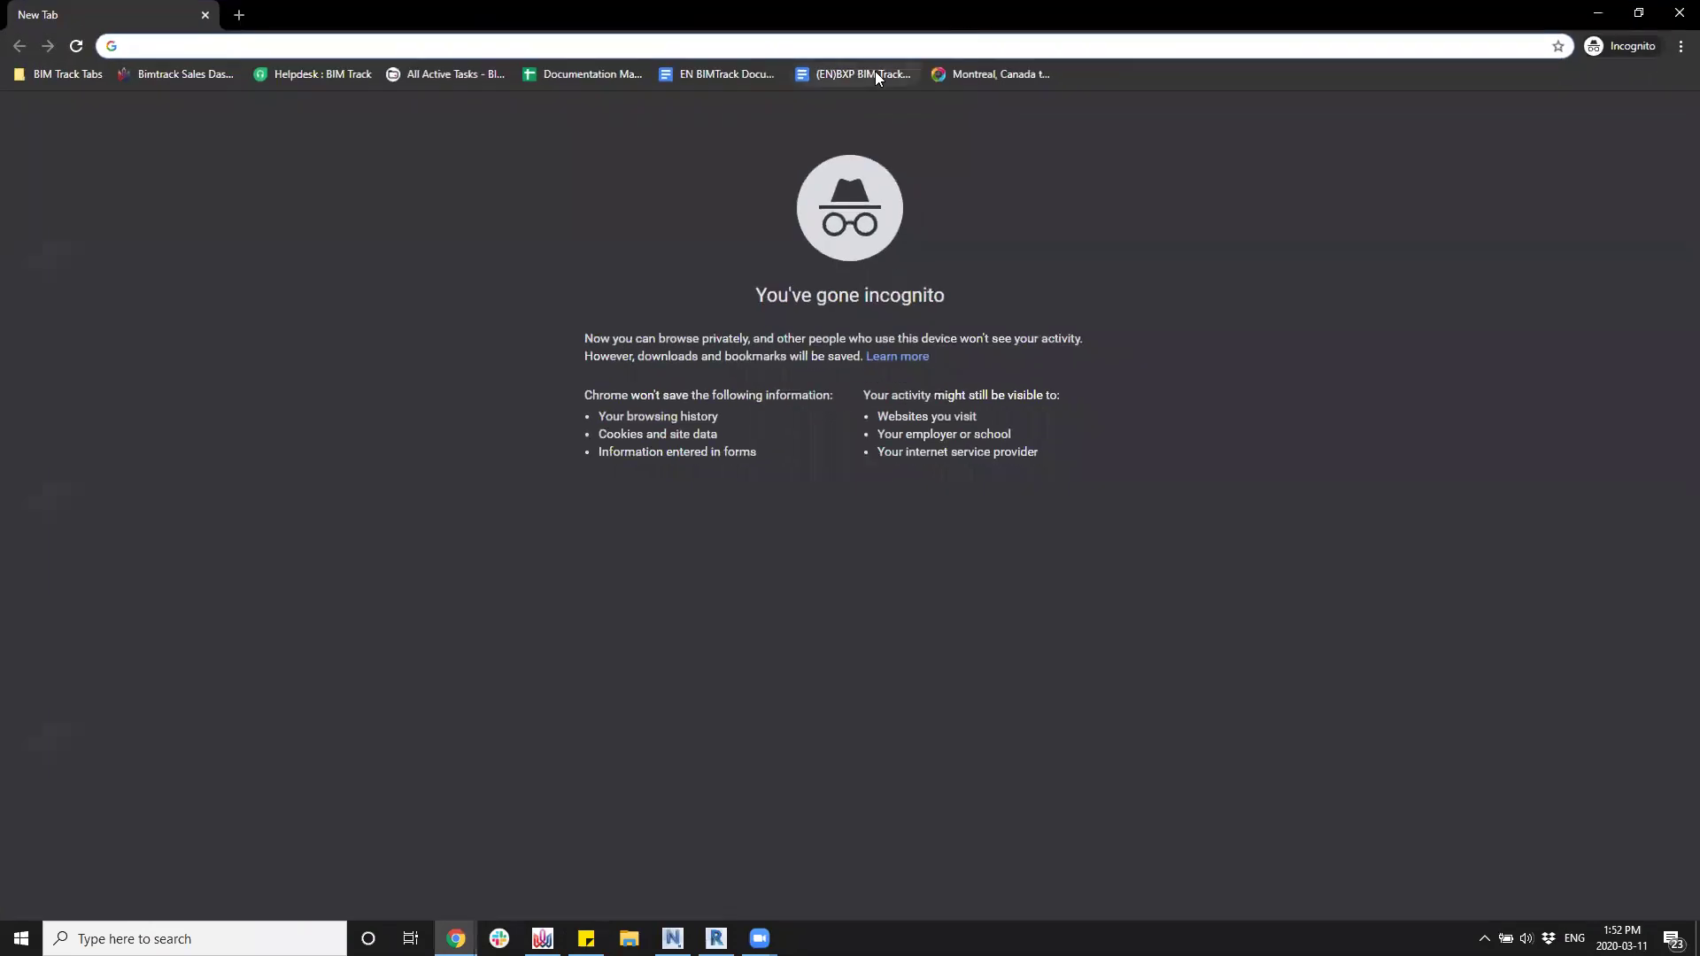
key("ctrl+v")
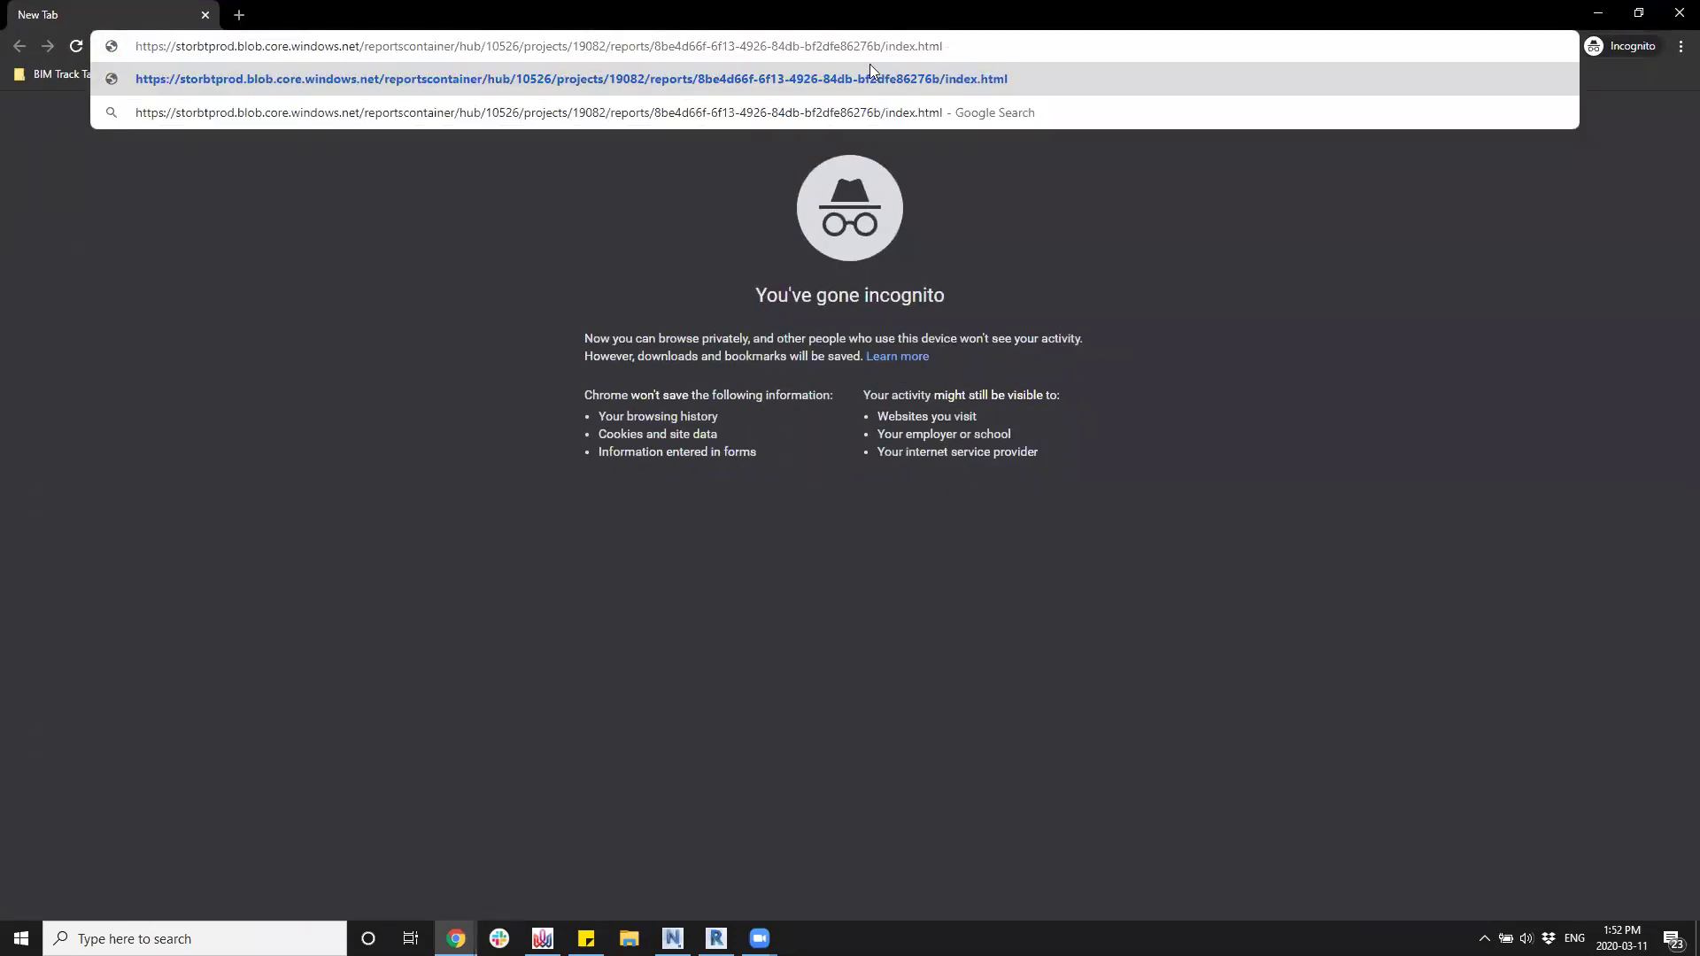
key("Return")
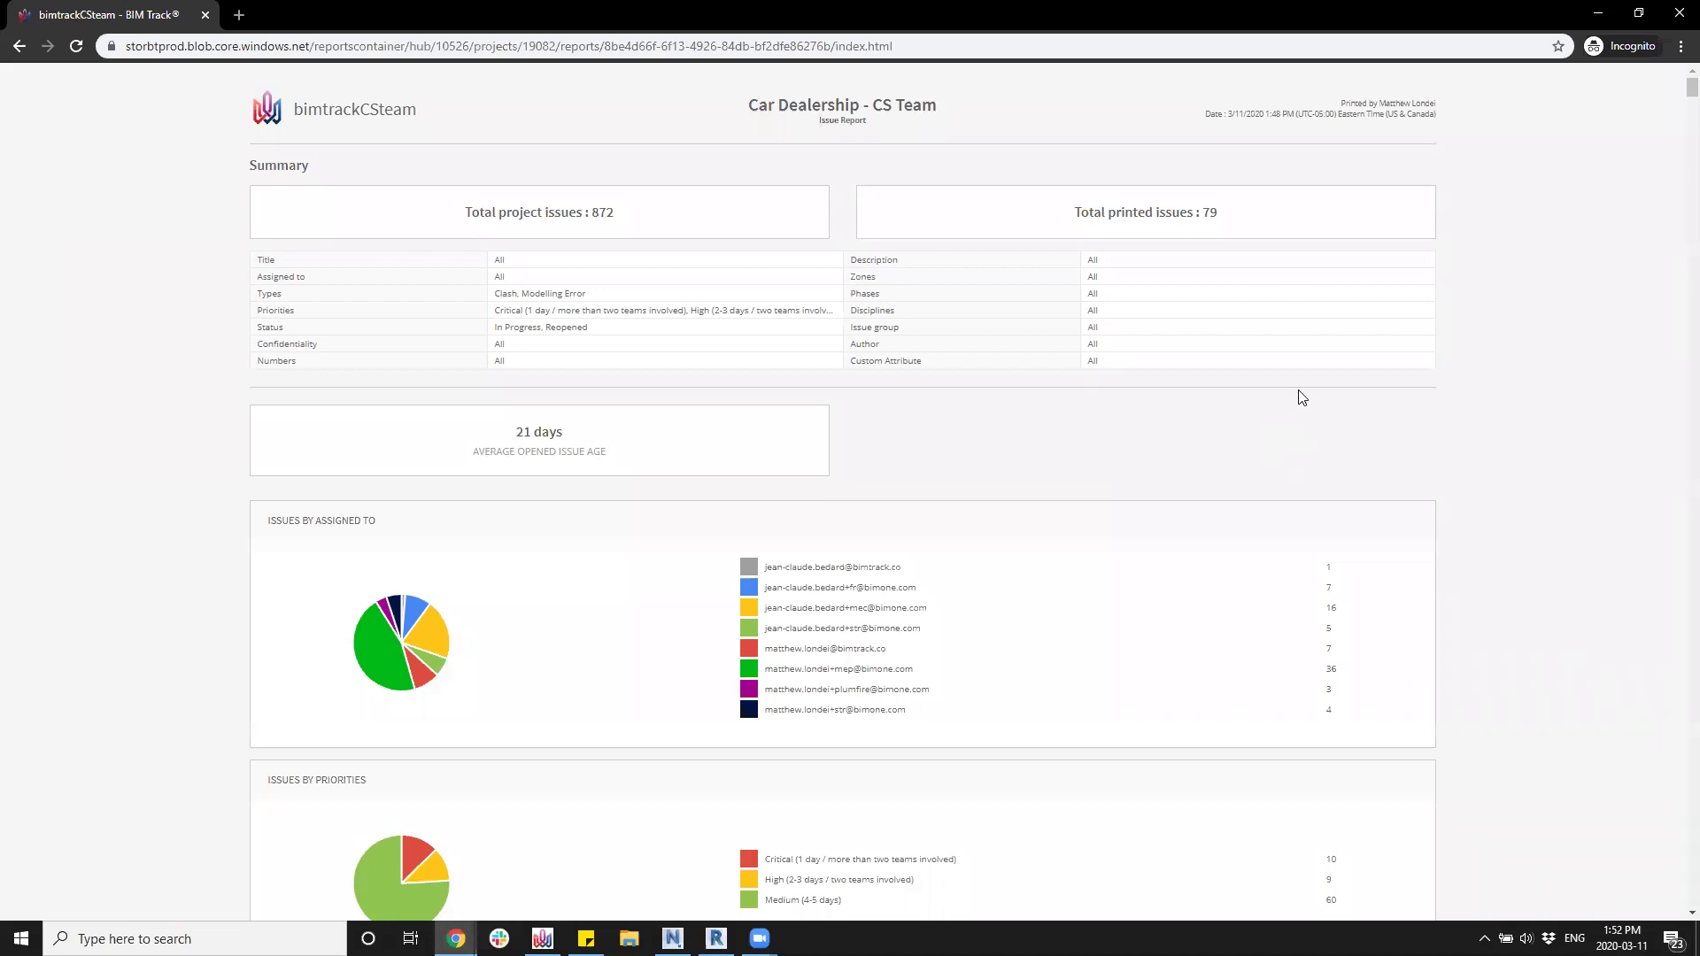
Browse the shared report, try opening issue 494 from it without being logged in, and leave the incognito window.
scroll(1298, 395, "down", 14)
scroll(1319, 404, "down", 20)
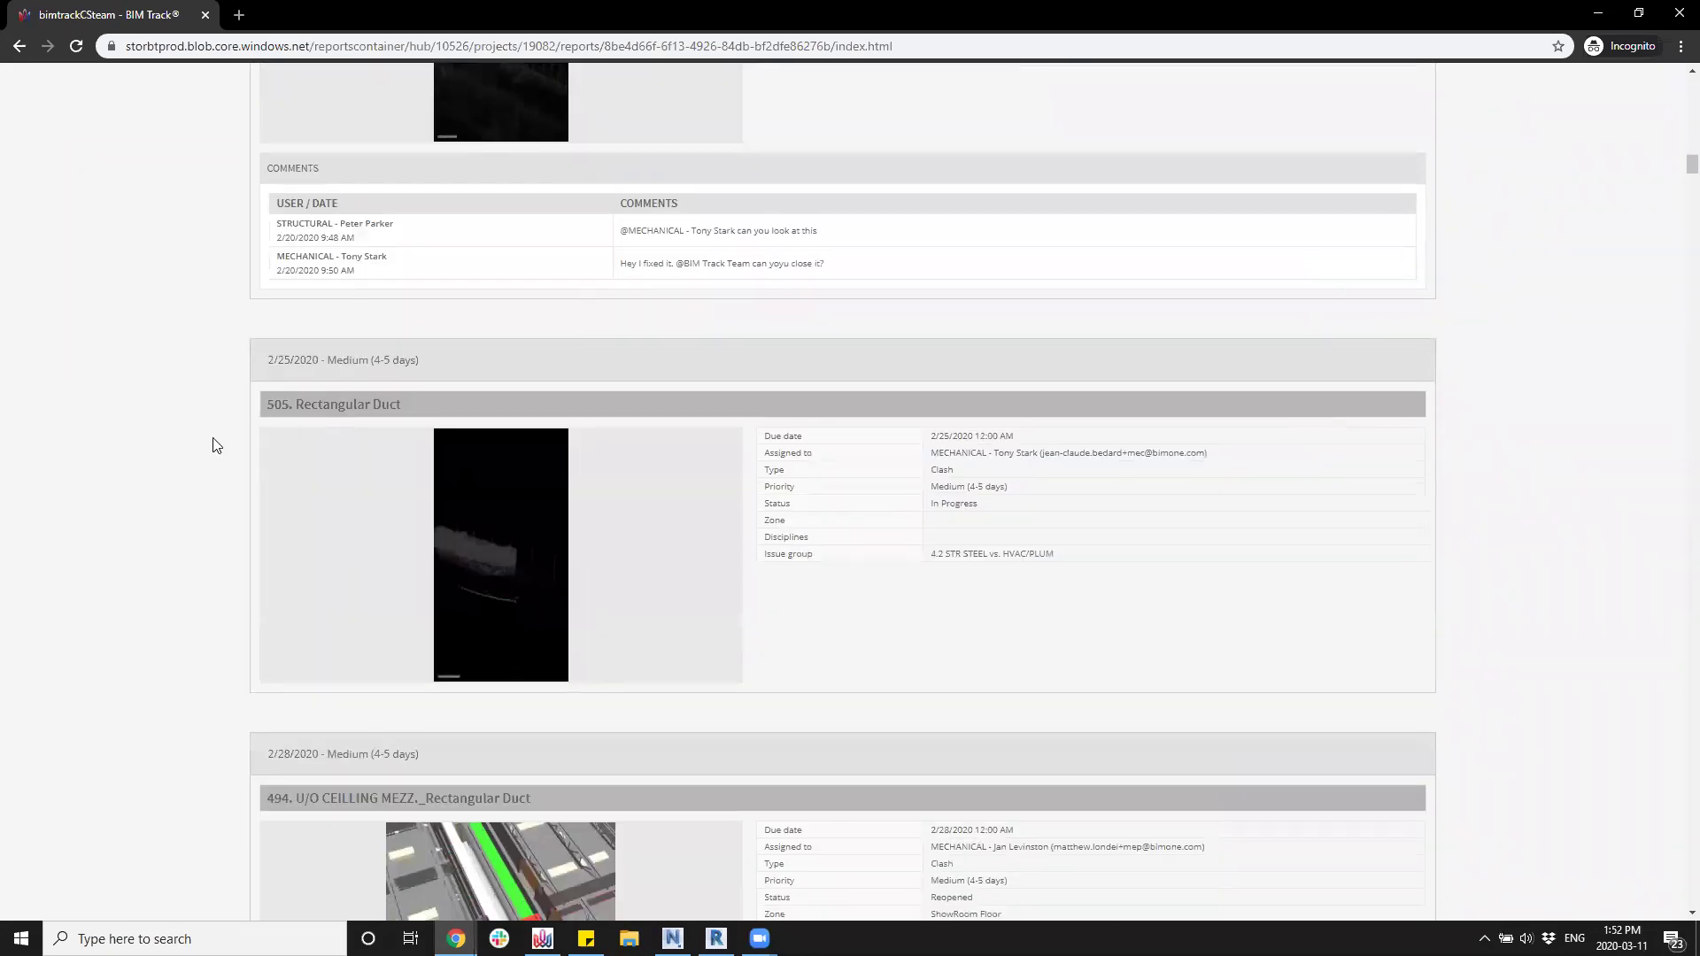
scroll(318, 493, "down", 6)
left_click(375, 268)
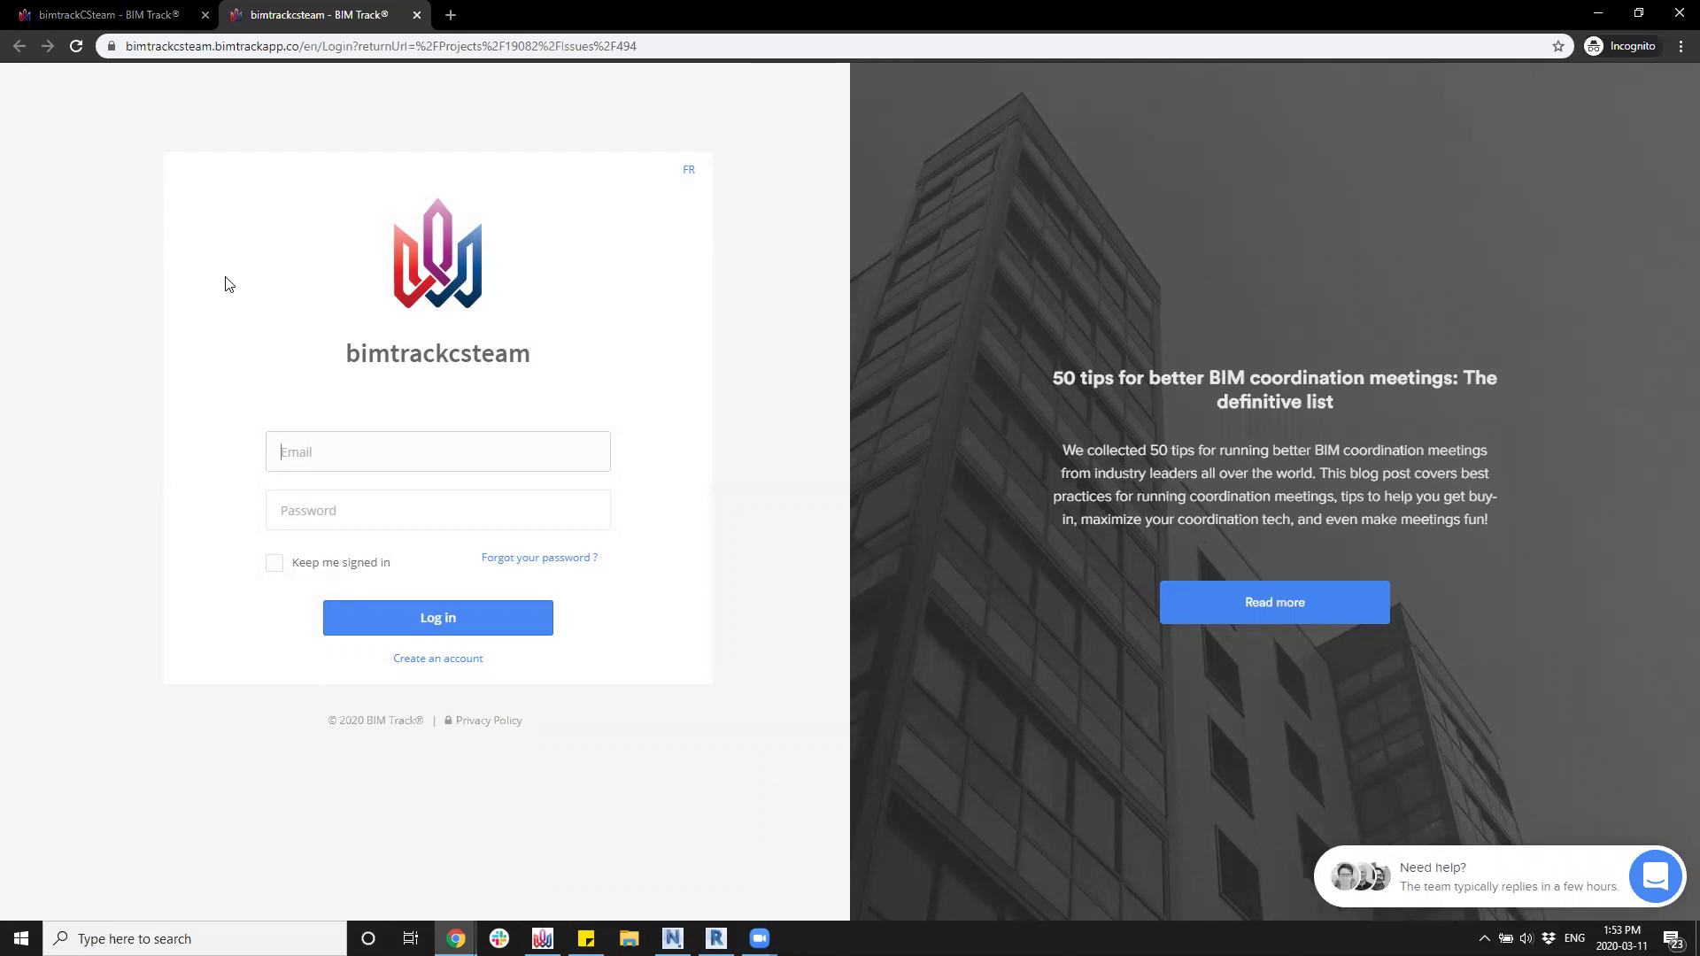
left_click(417, 15)
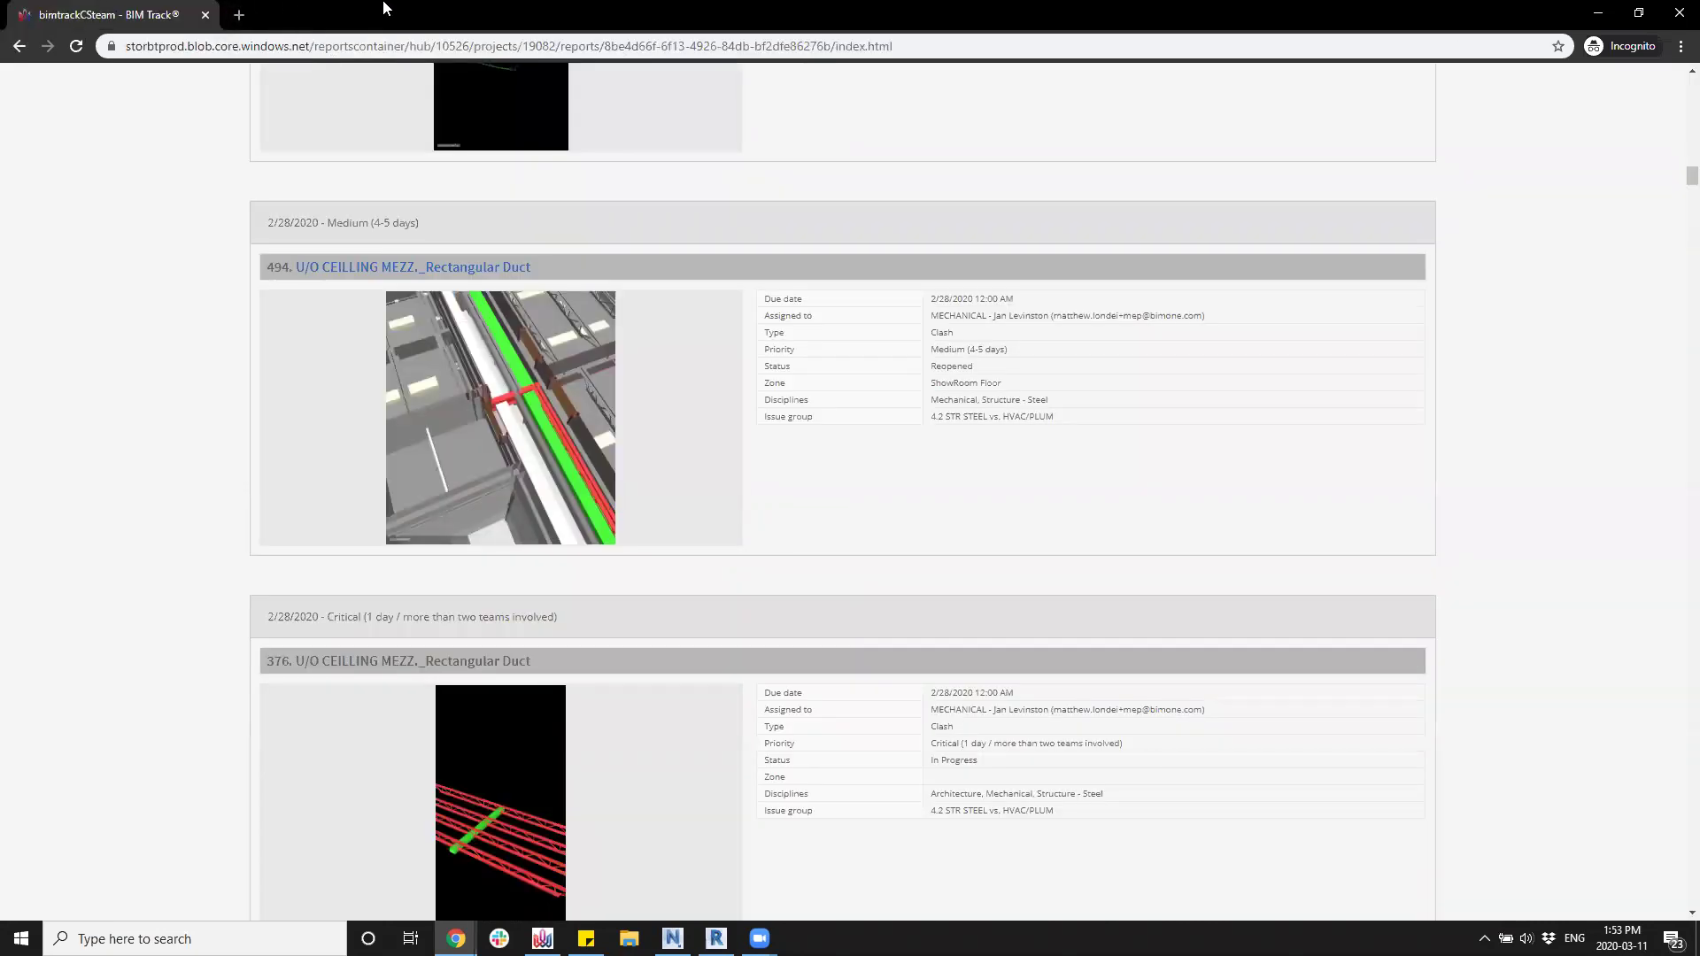
key("super+Down")
key("super+Down")
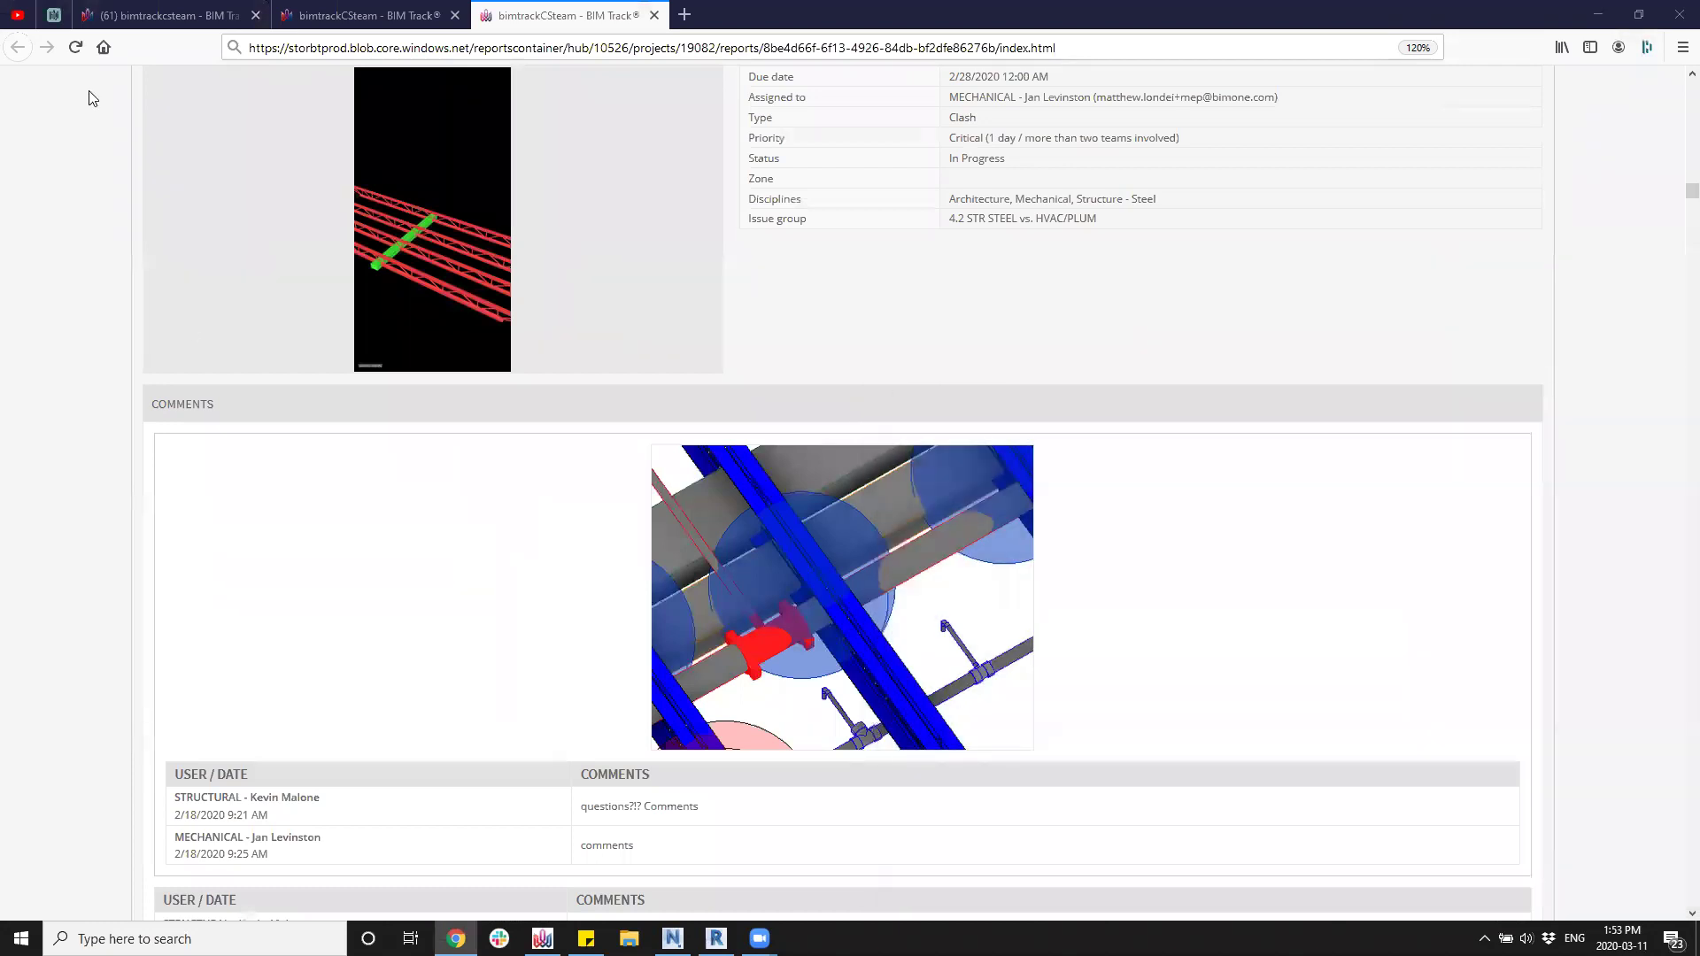
Close both printed report tabs and check the personal and shared templates available in the report settings.
left_click(416, 15)
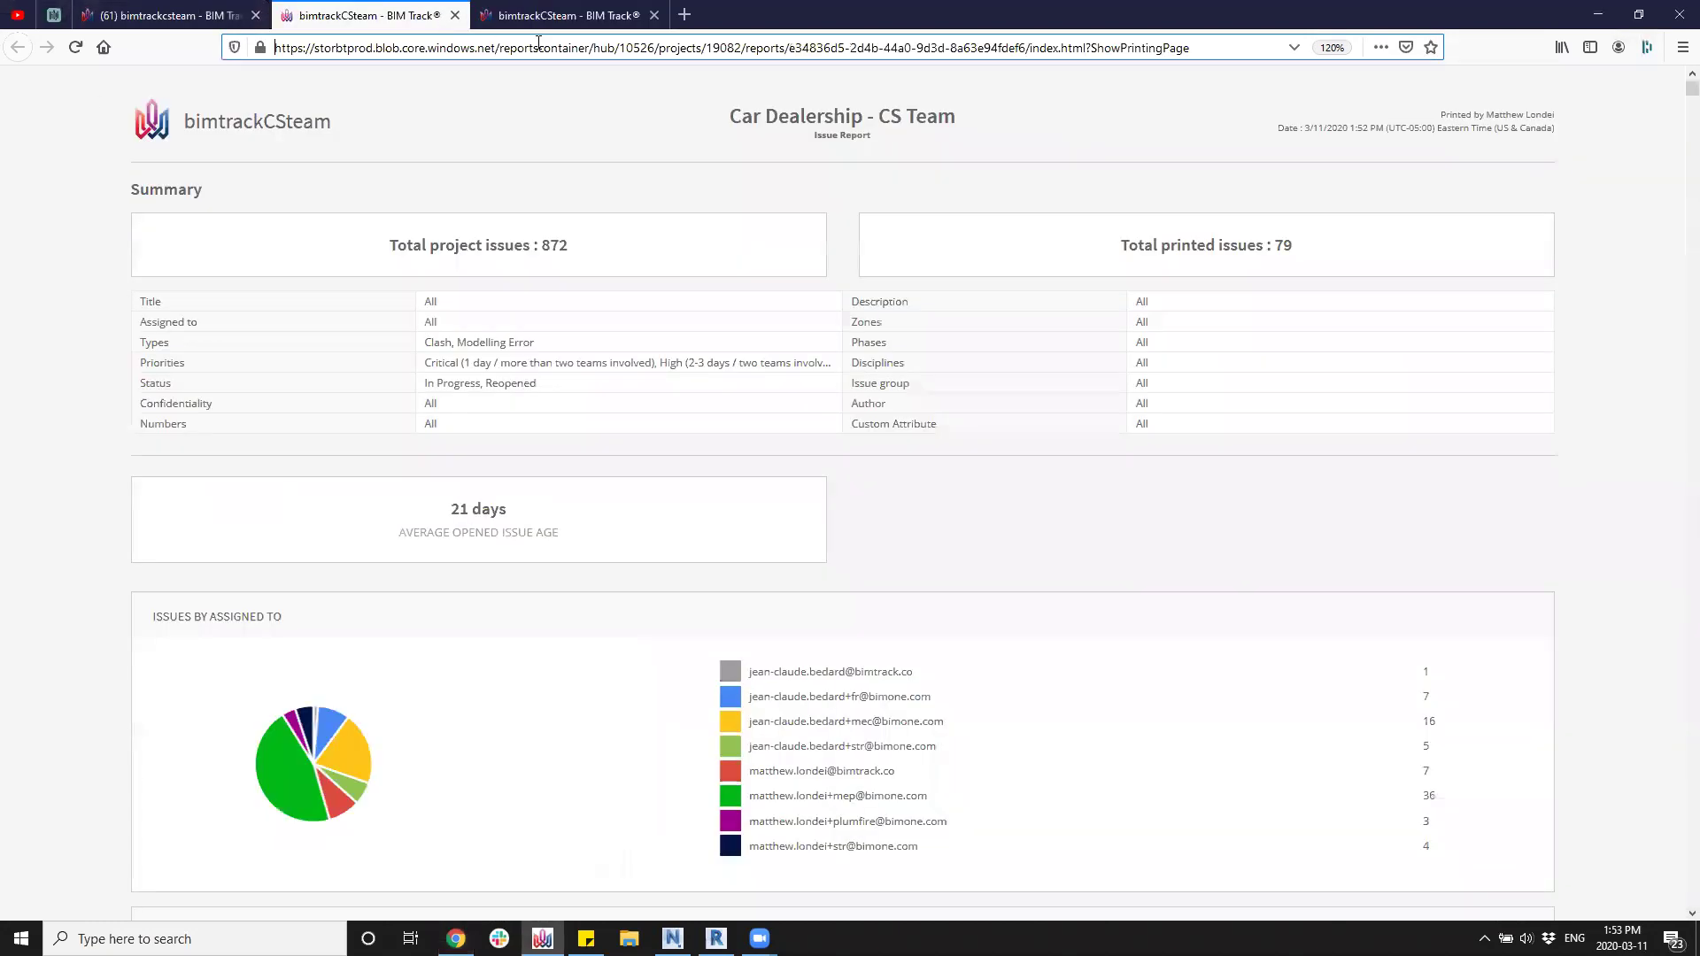
left_click(456, 15)
left_click(456, 16)
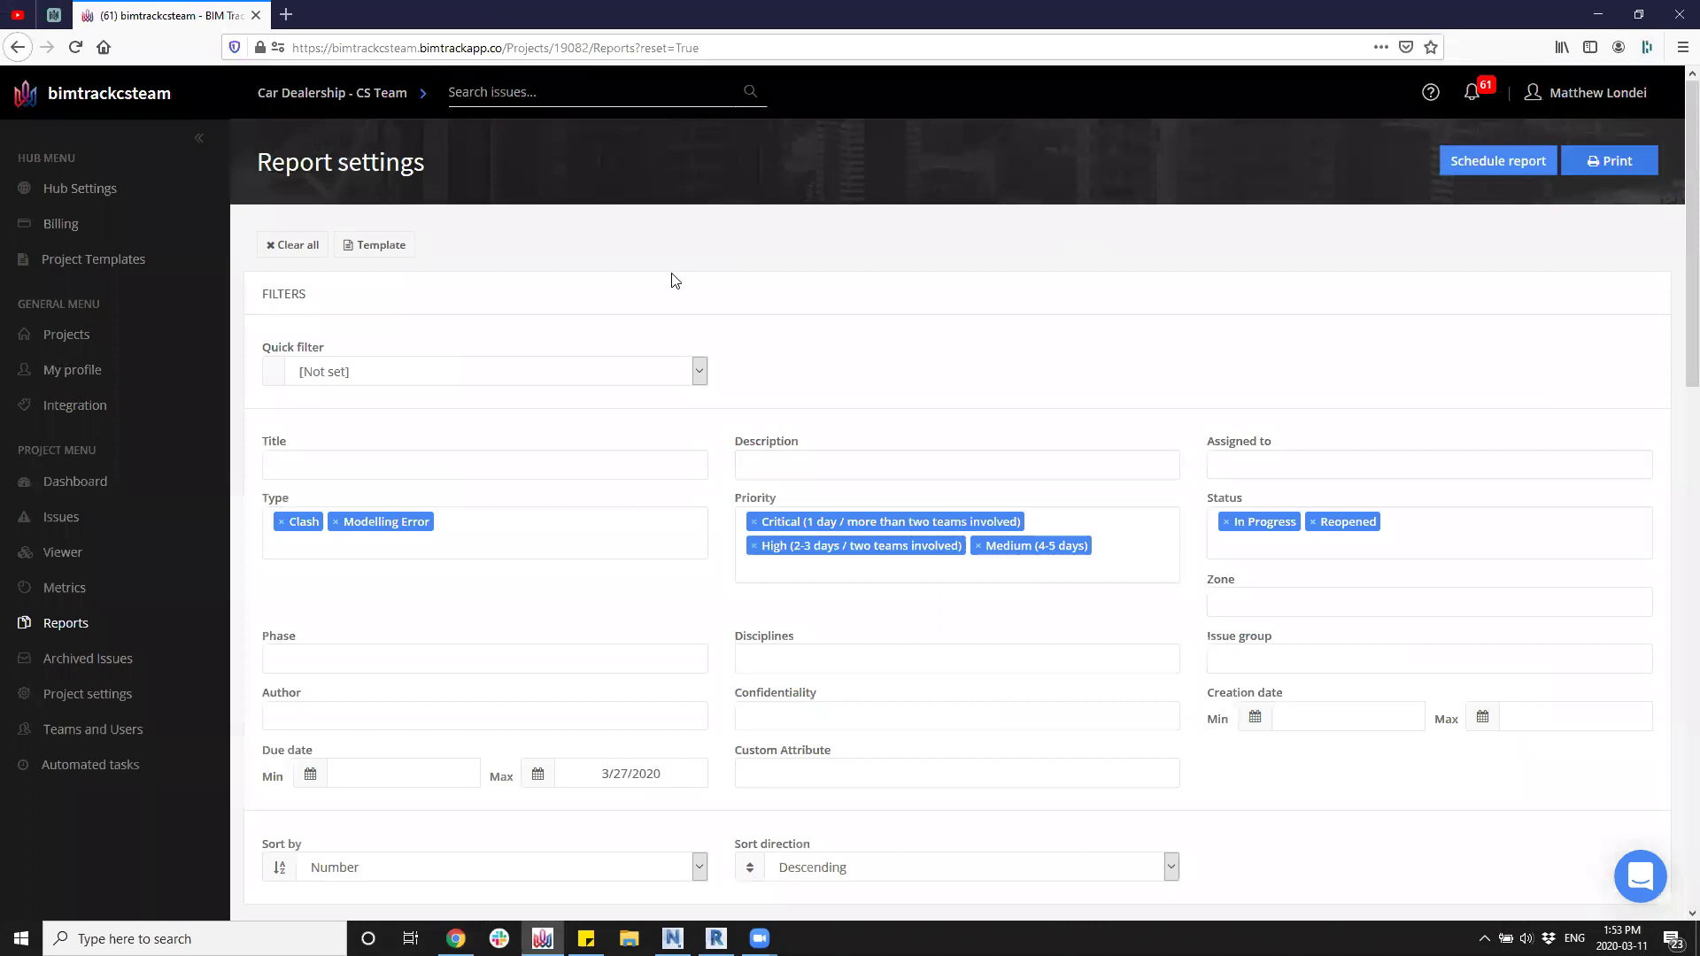
left_click(395, 254)
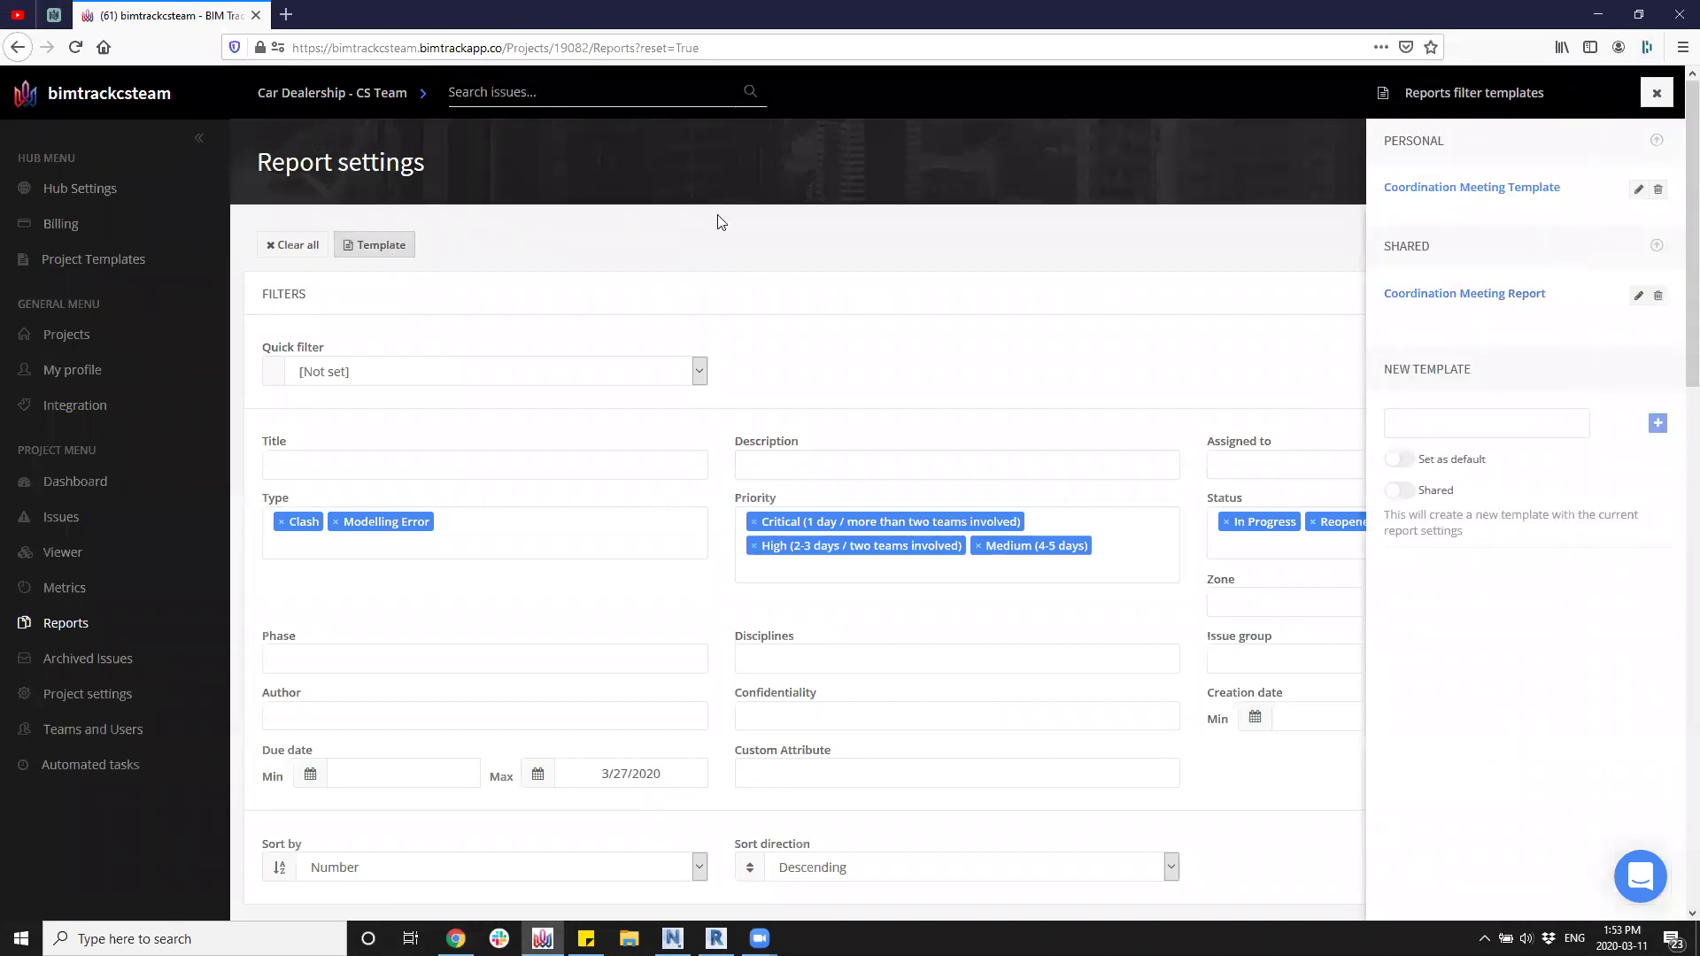
left_click(1655, 93)
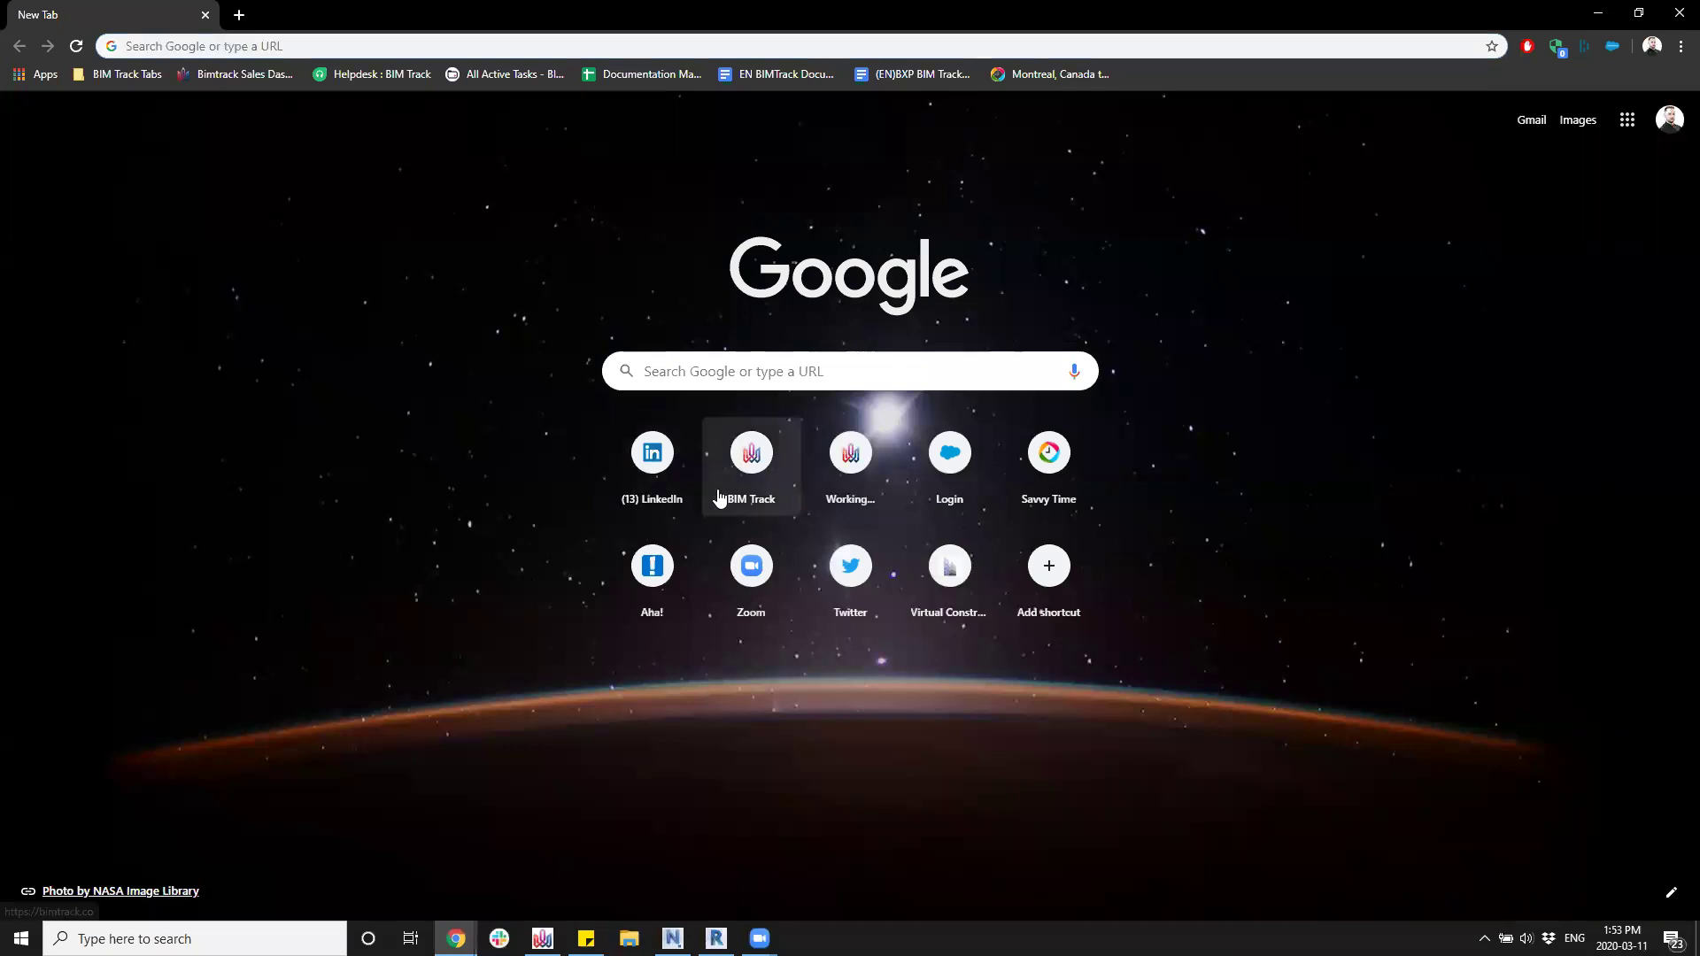
In a regular Chrome window, log in to BIM Track with the prefilled Architect account and open the bimtrackcsteam hub.
left_click(720, 491)
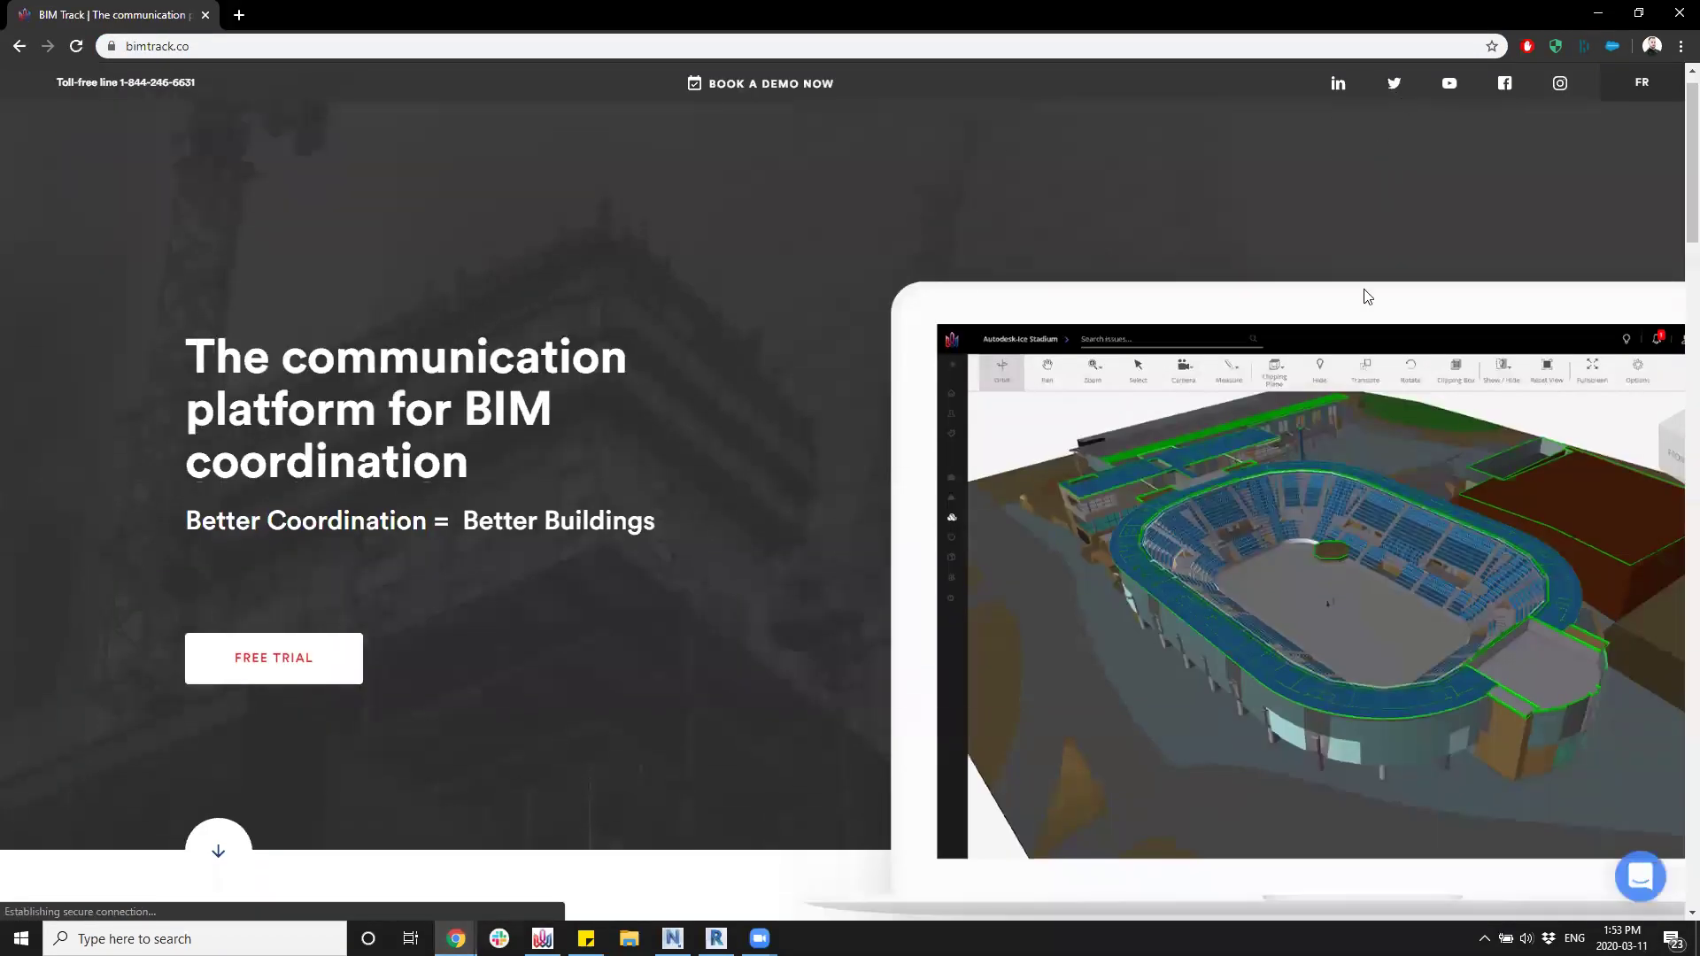
left_click(1414, 133)
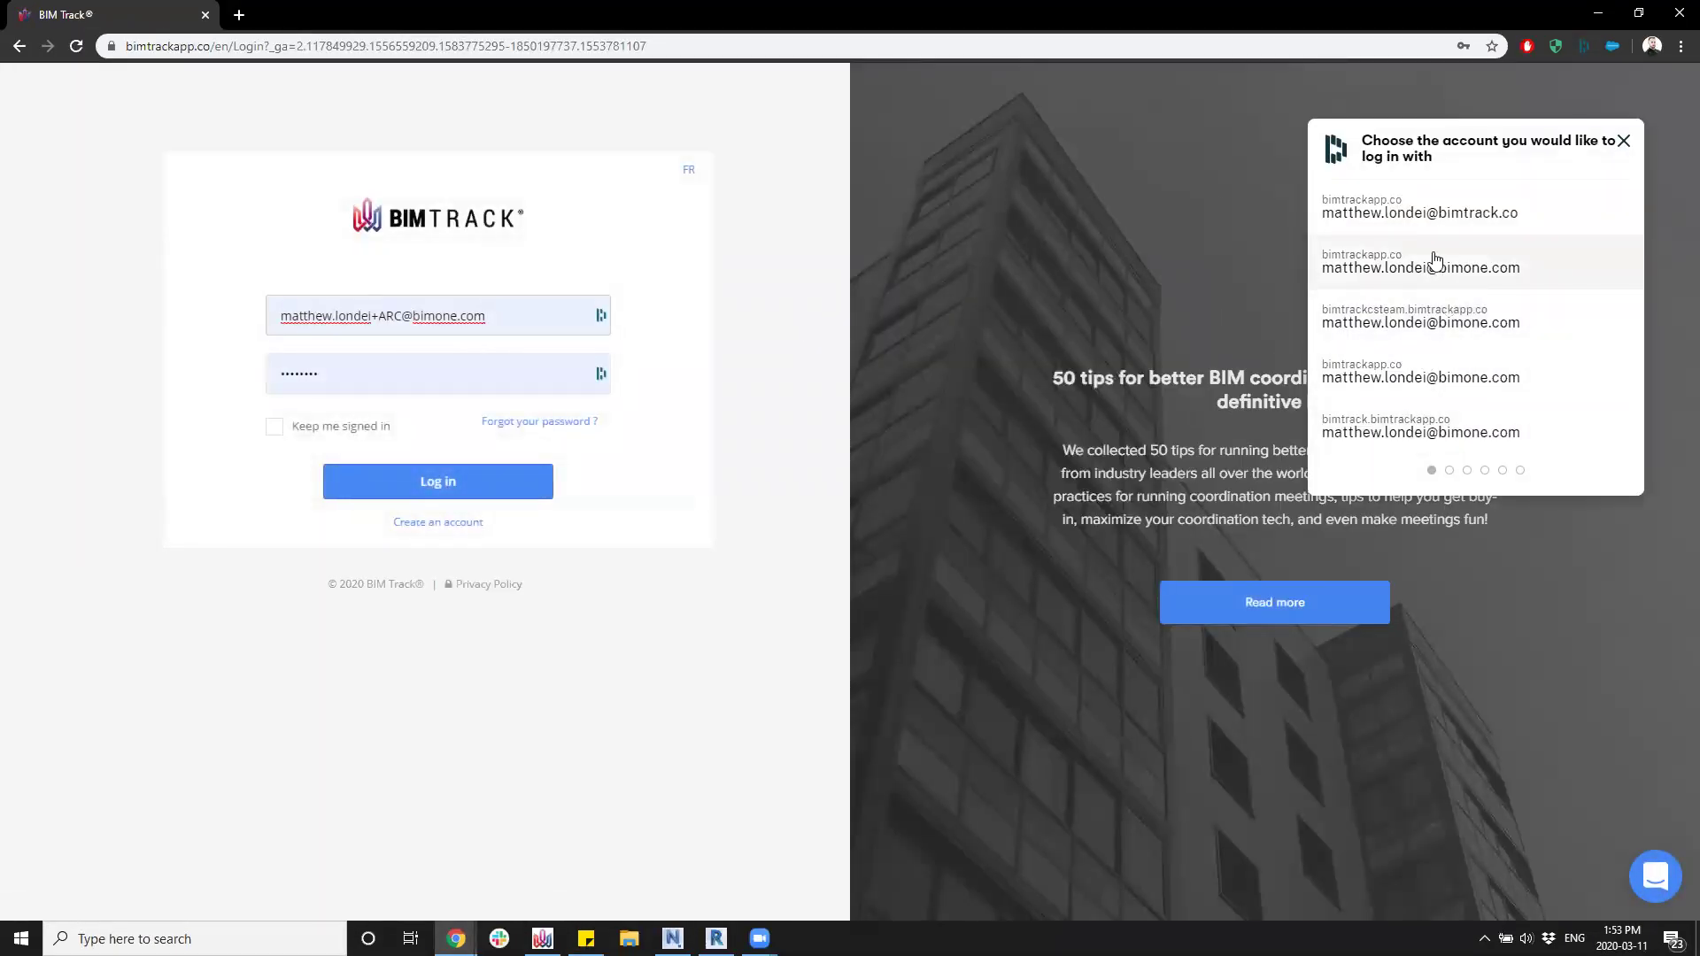
left_click(388, 496)
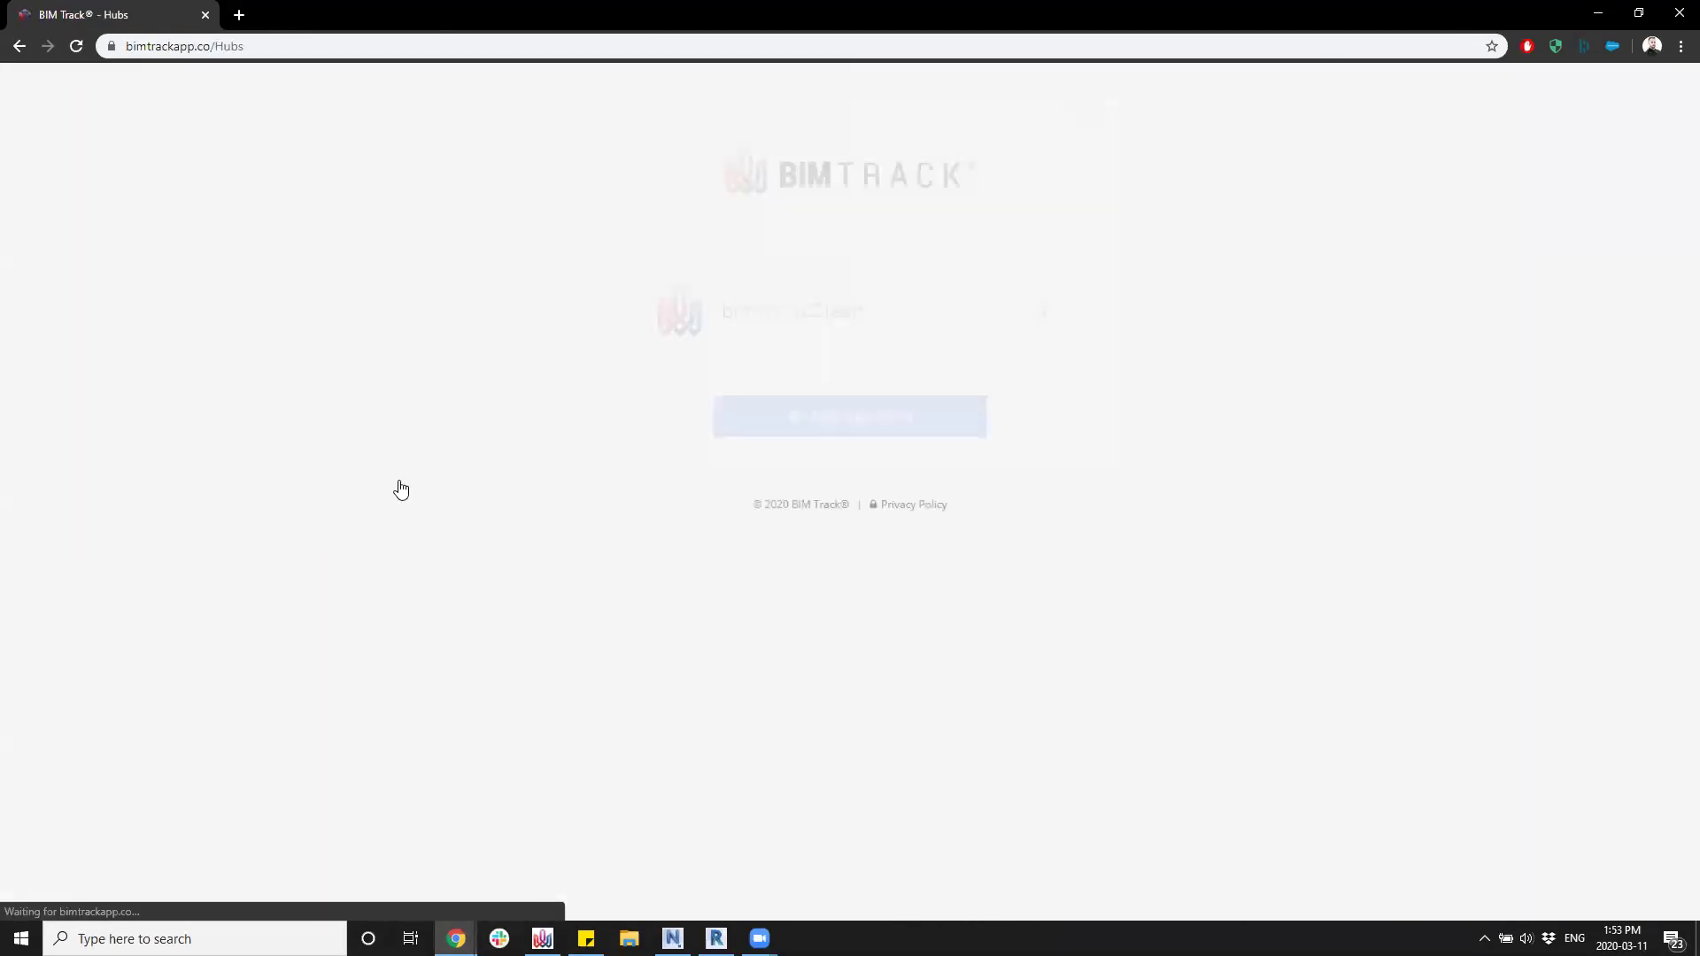
left_click(777, 321)
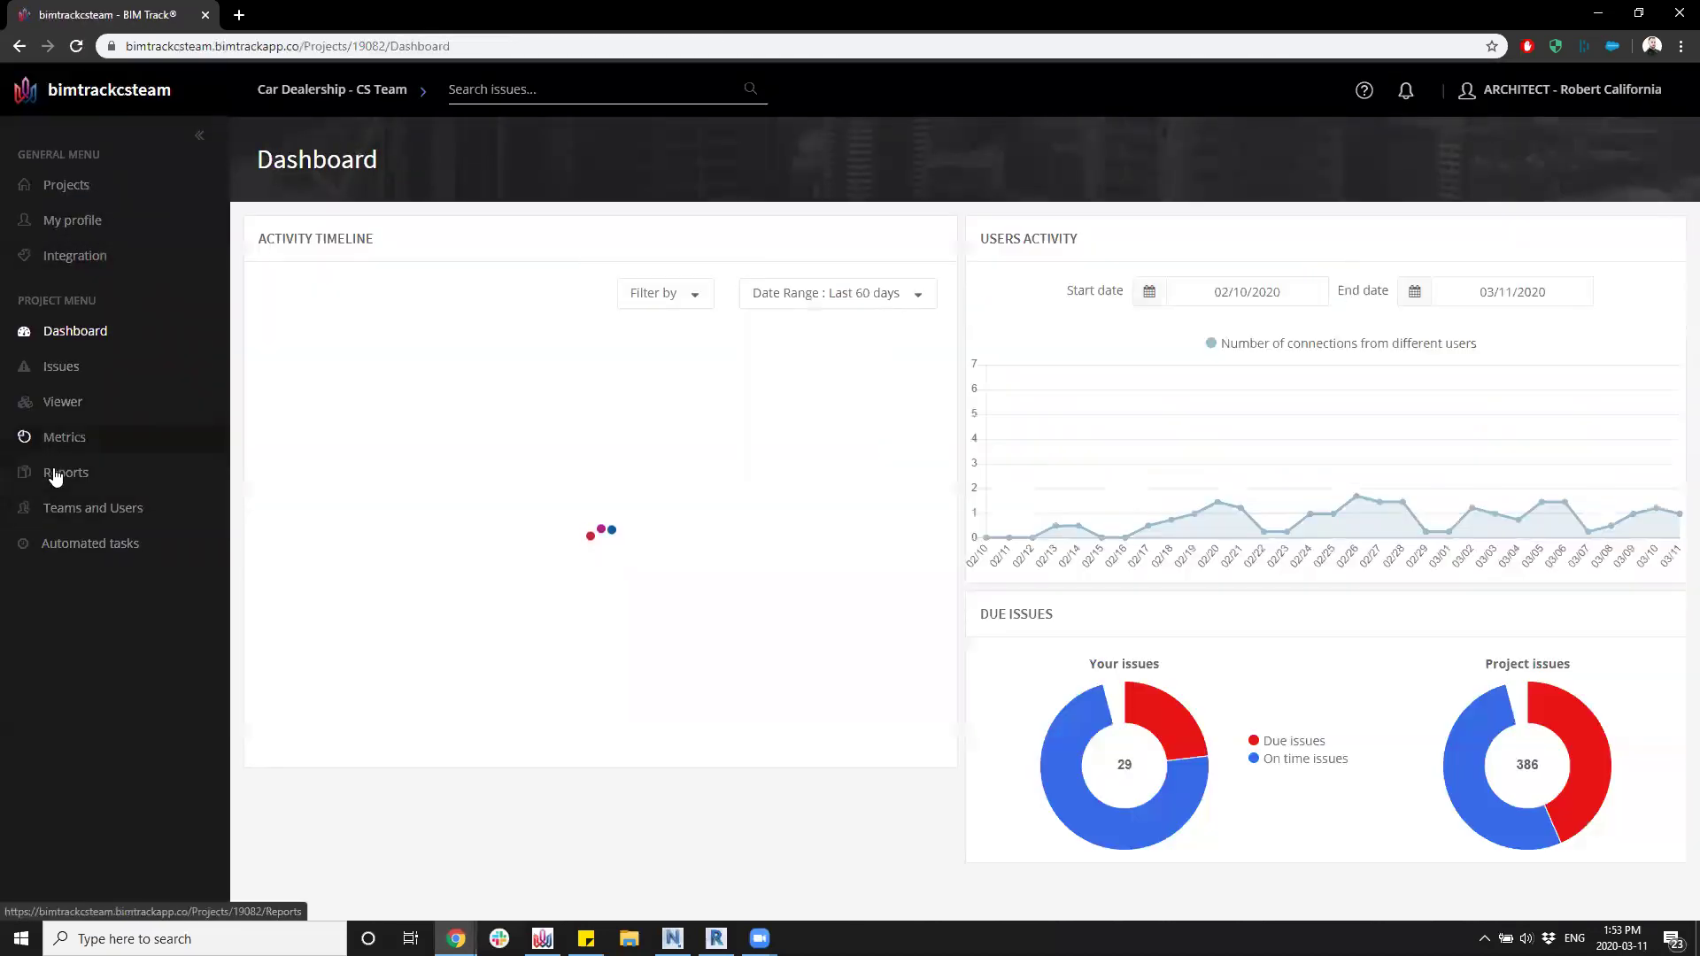
Load the shared "Coordination Meeting Report" template in the Car Dealership project's reports and review its settings.
left_click(53, 473)
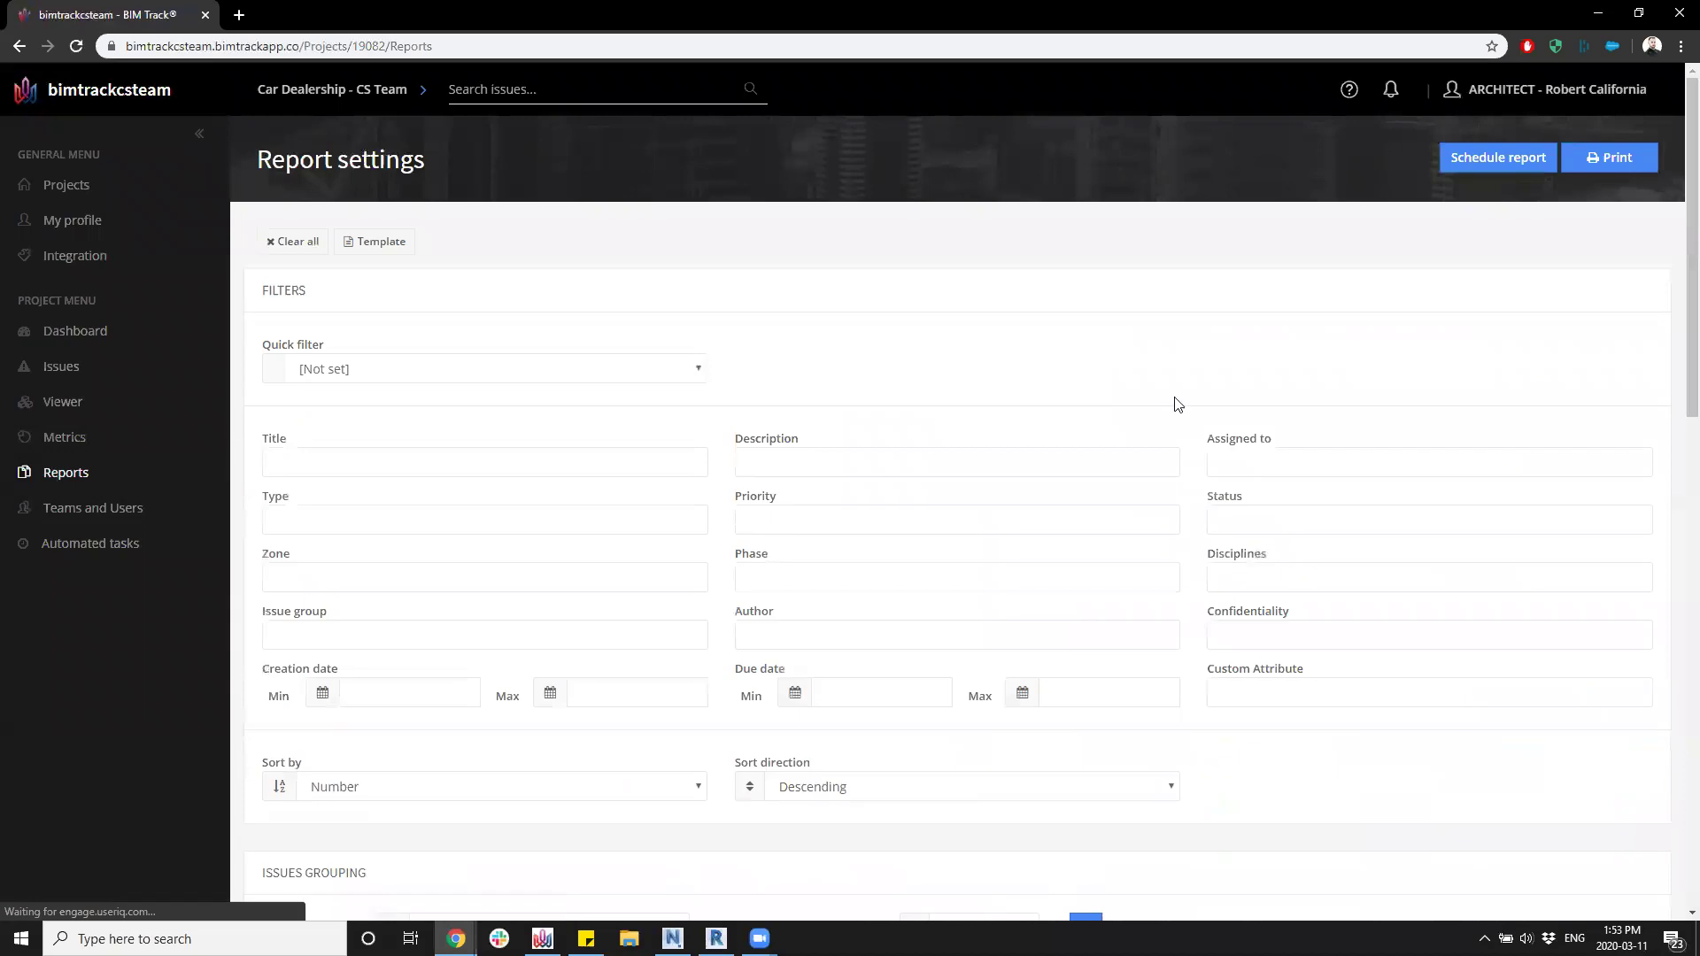
left_click(377, 242)
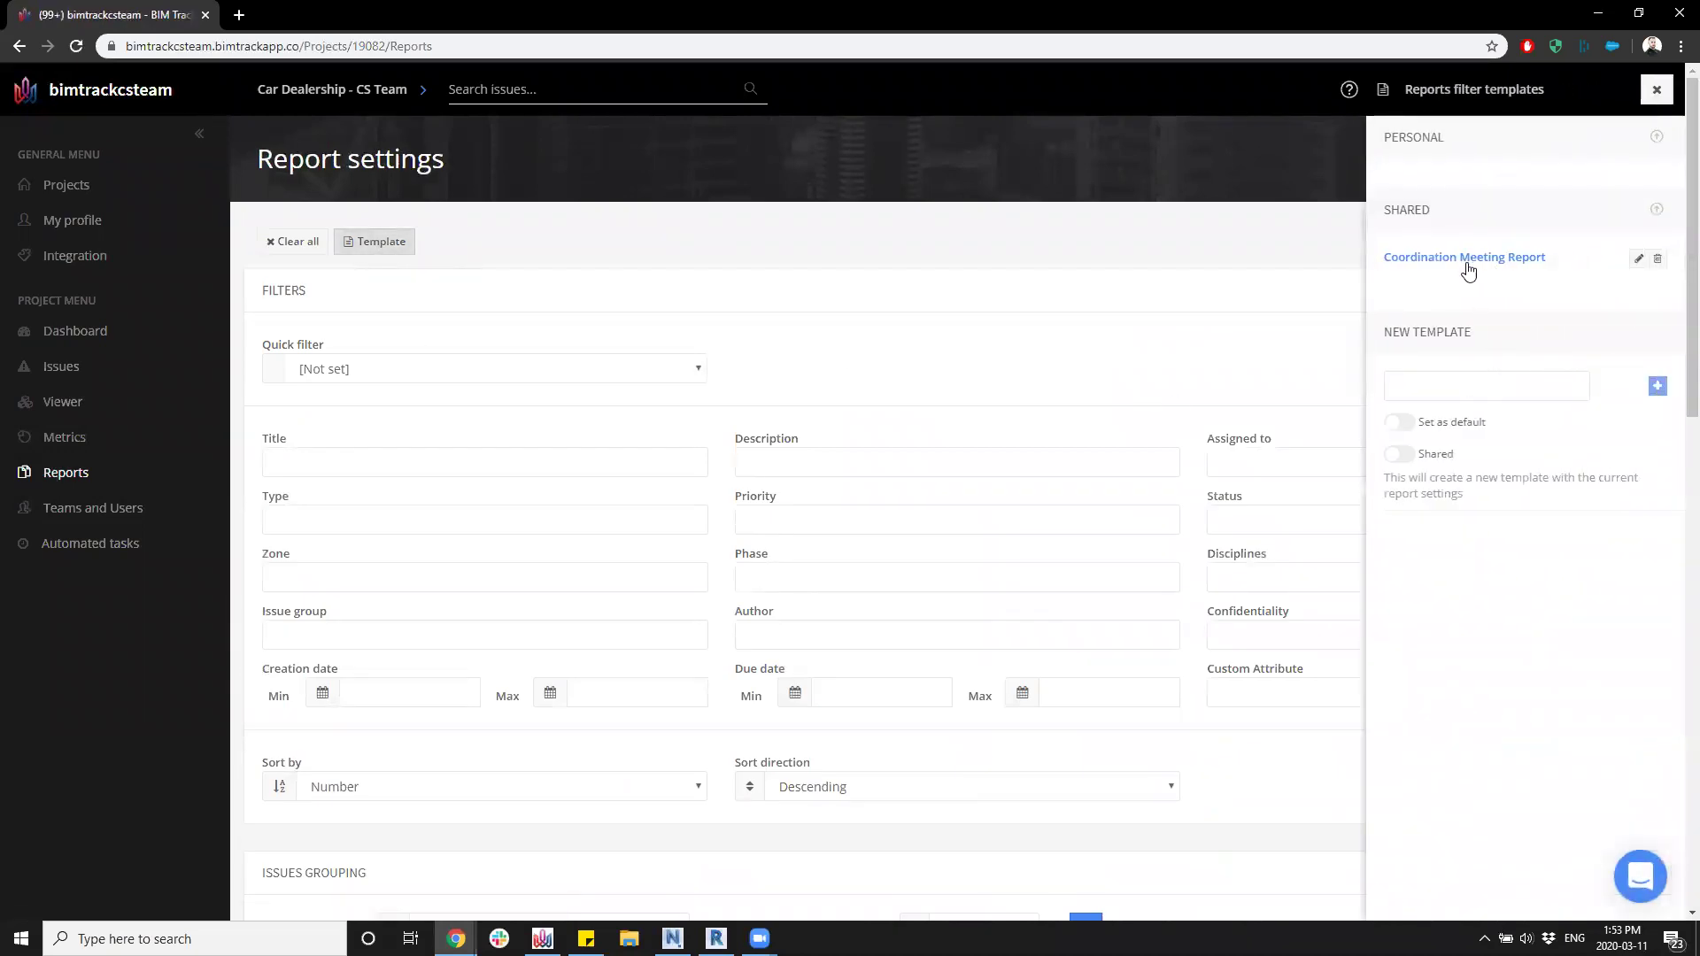
left_click(1489, 259)
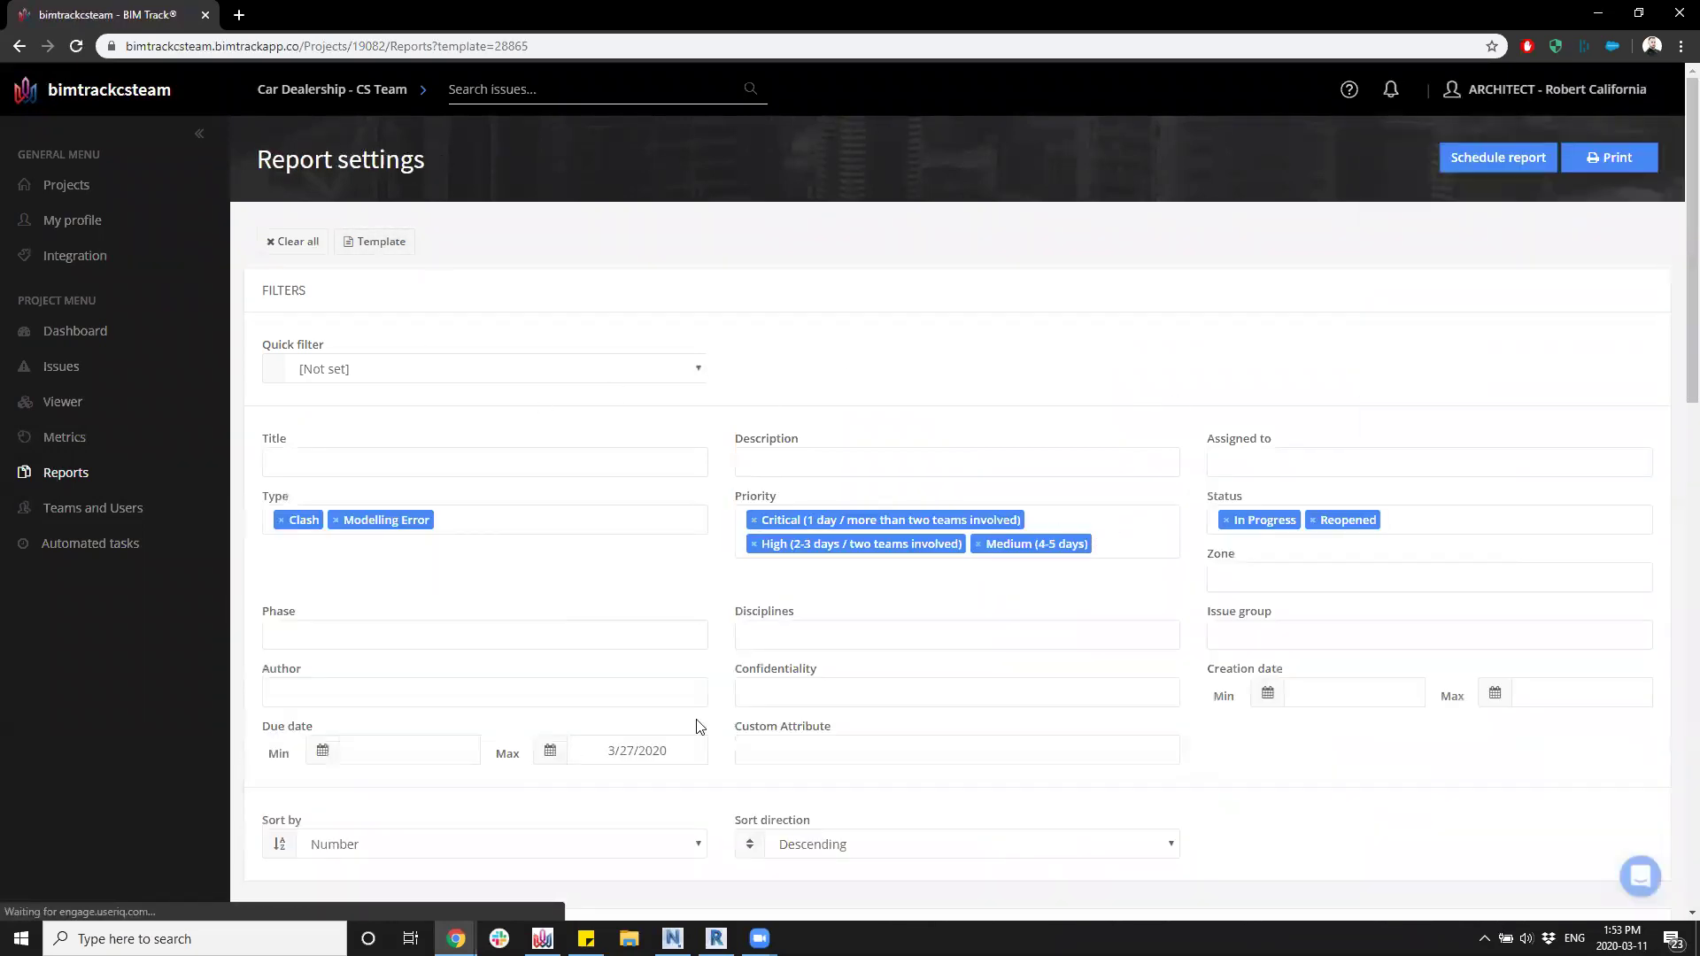
scroll(744, 720, "down", 7)
scroll(744, 719, "up", 8)
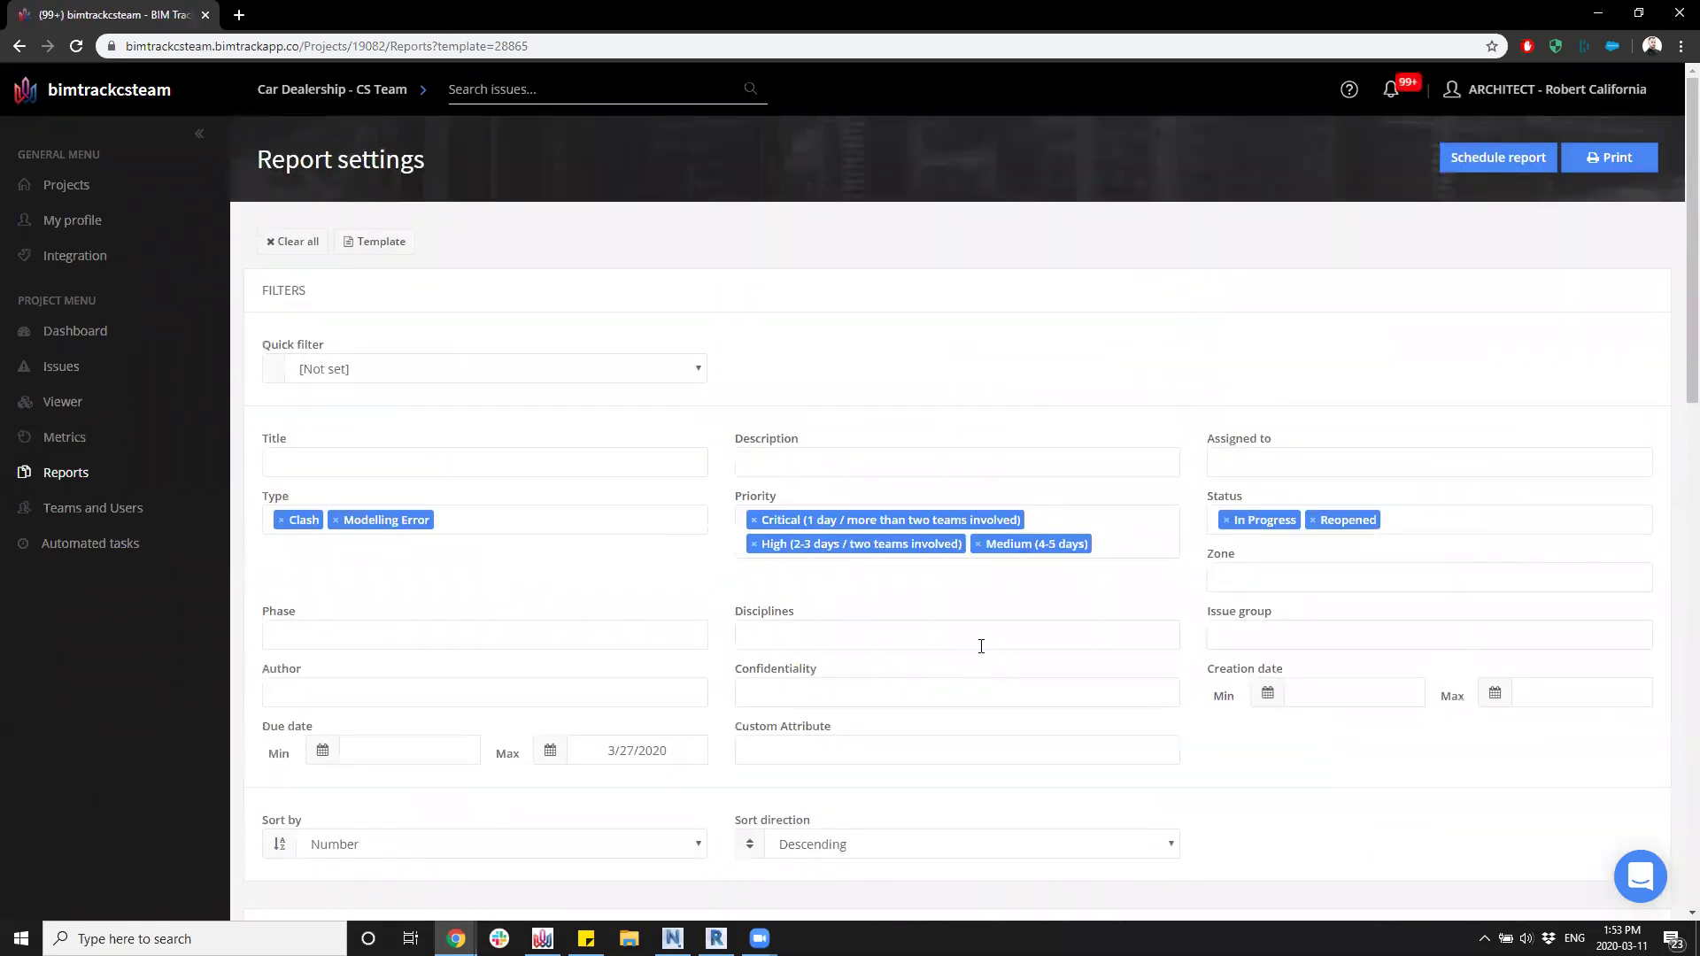
Restrict the report's Assigned to filter to the two Architect users.
left_click(1263, 455)
left_click(1268, 515)
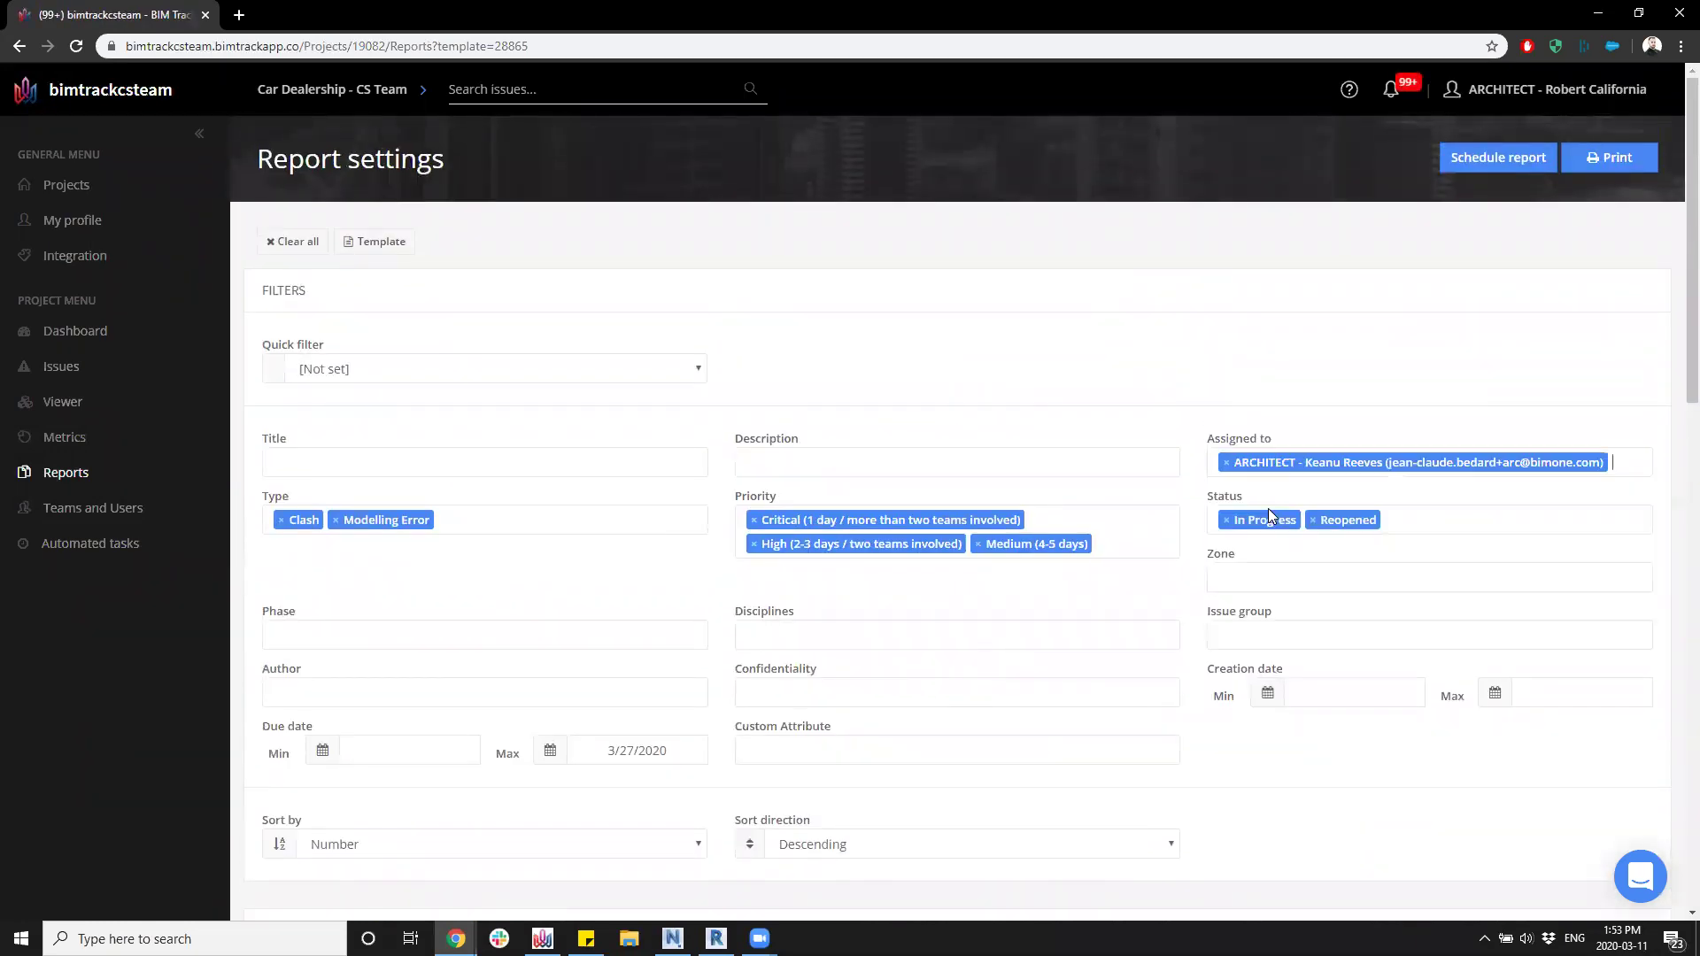
left_click(1614, 465)
left_click(1374, 542)
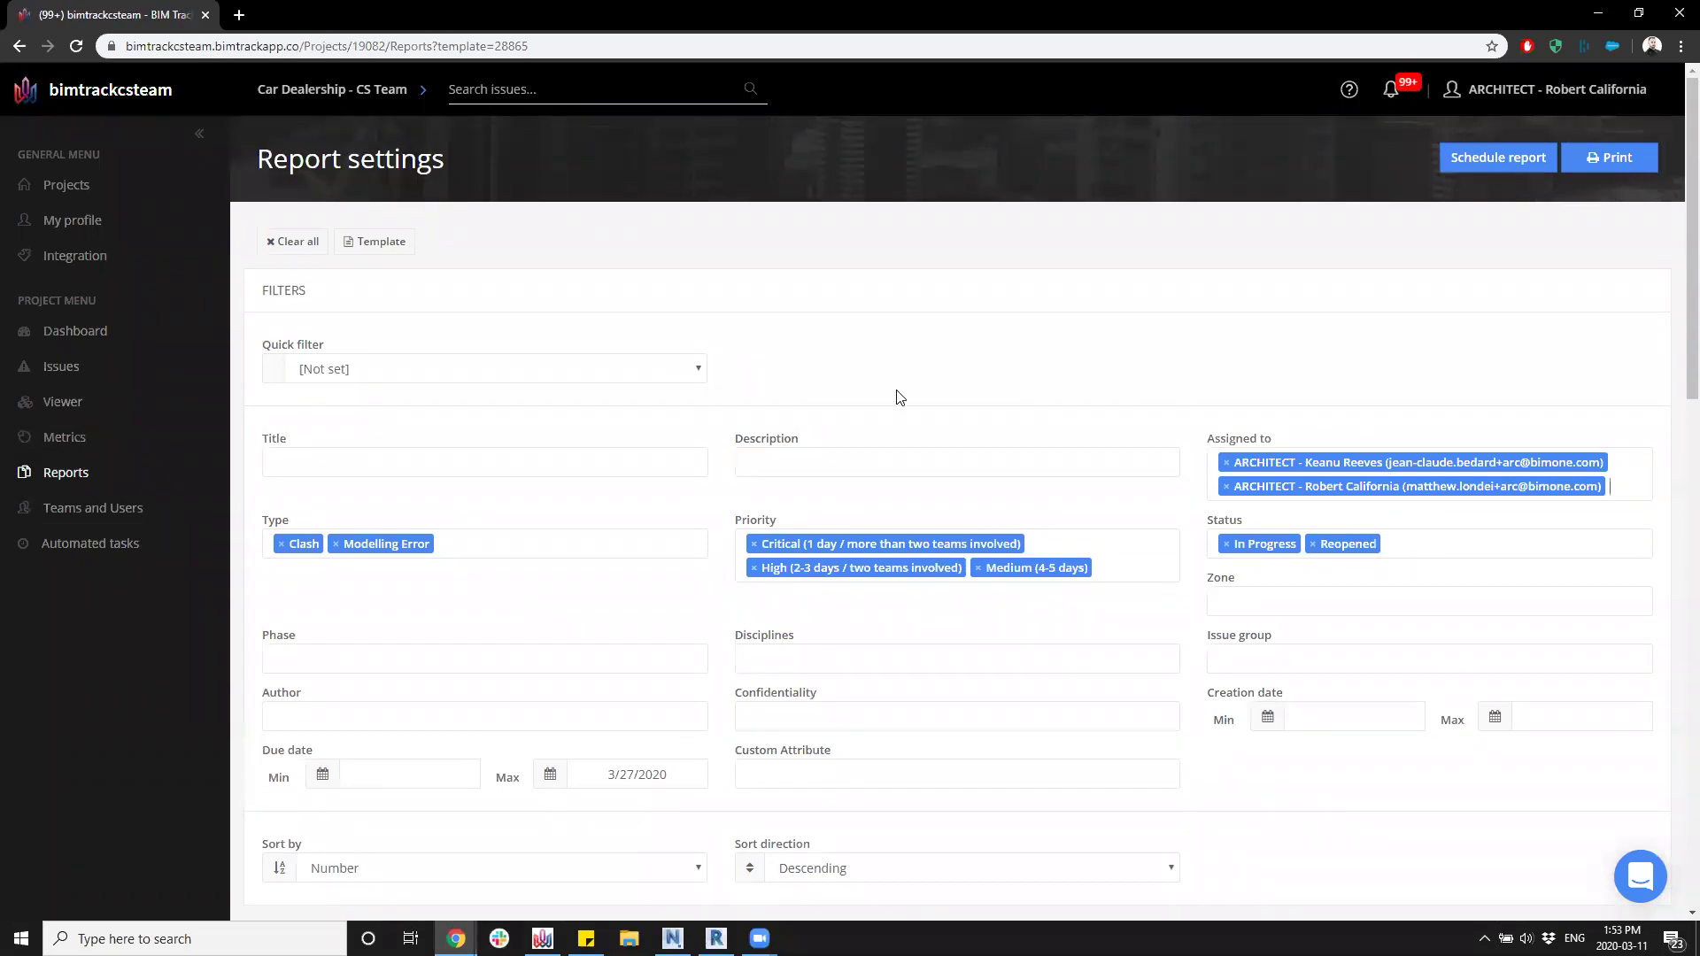
Generate the report for the Architect users, dismiss the print dialog, review the summary and close the report.
left_click(1606, 157)
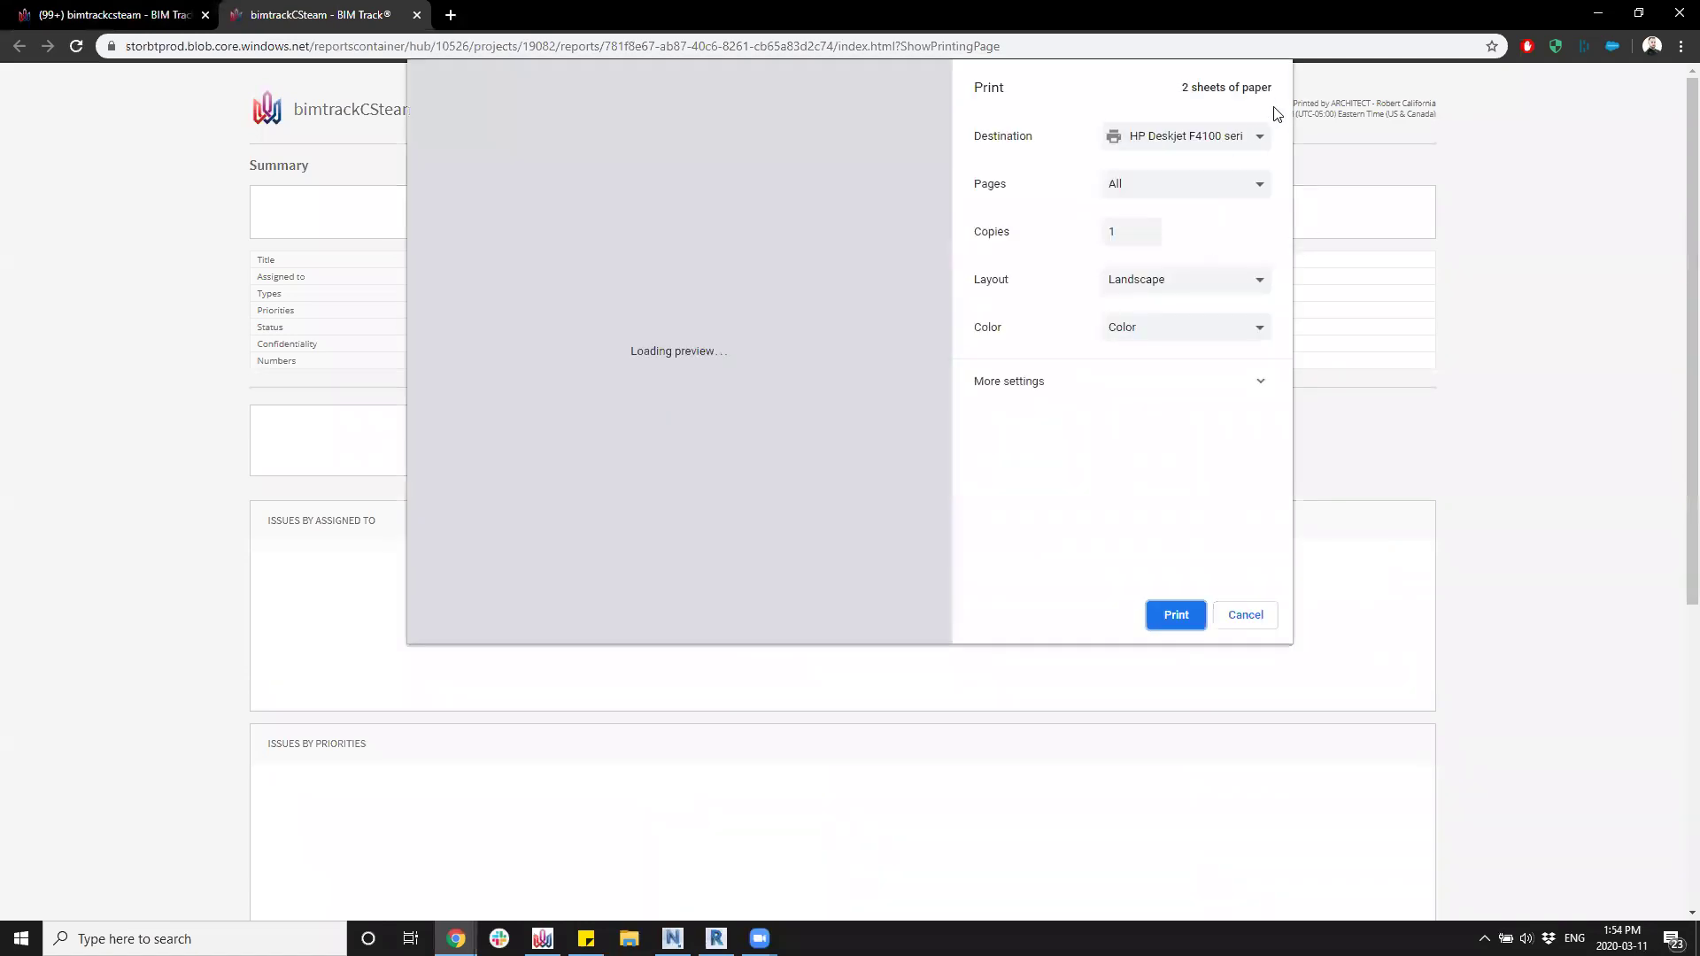
left_click(1242, 620)
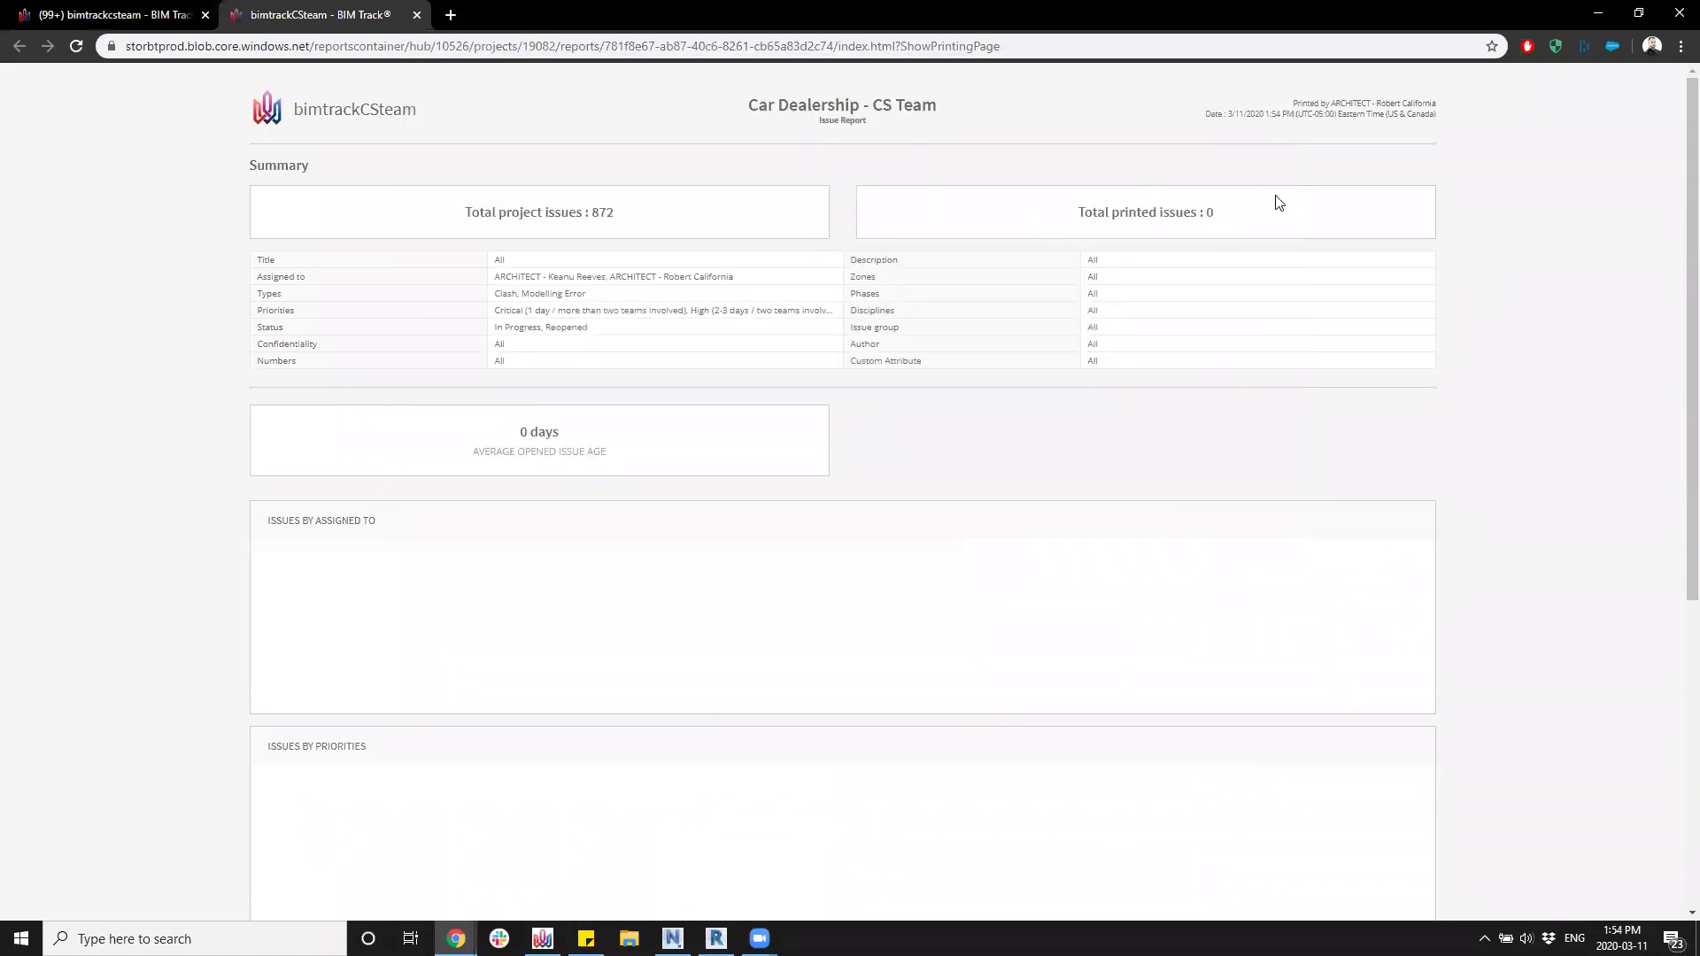
scroll(1283, 171, "down", 1)
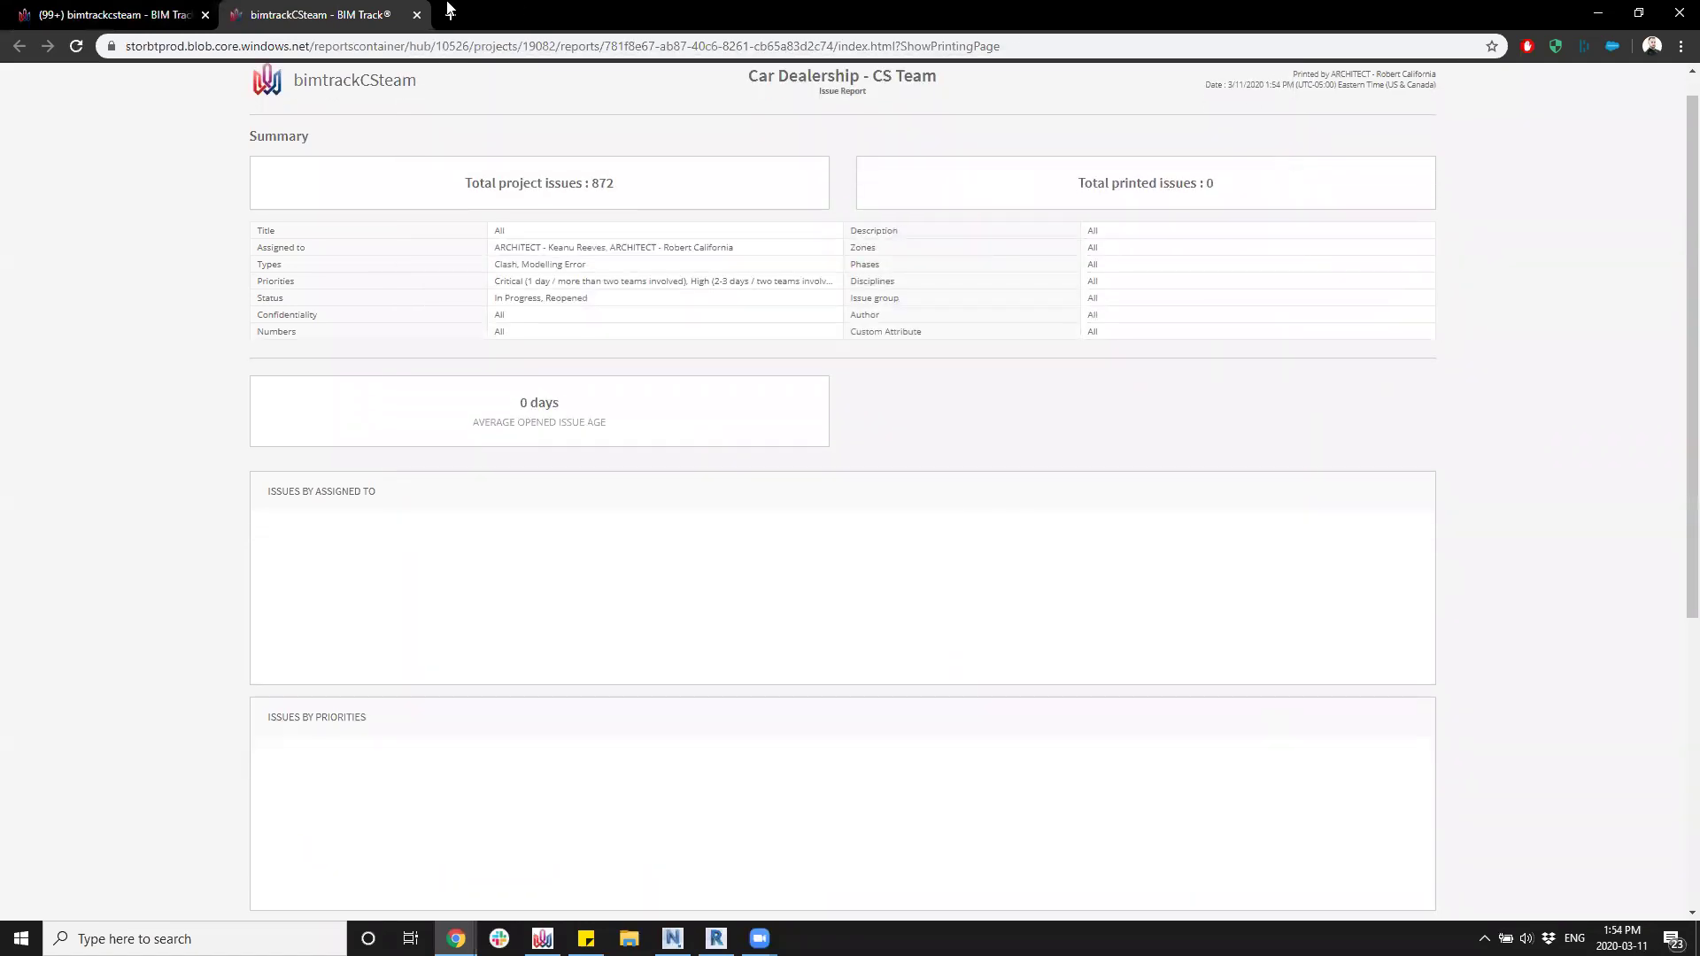
left_click(417, 16)
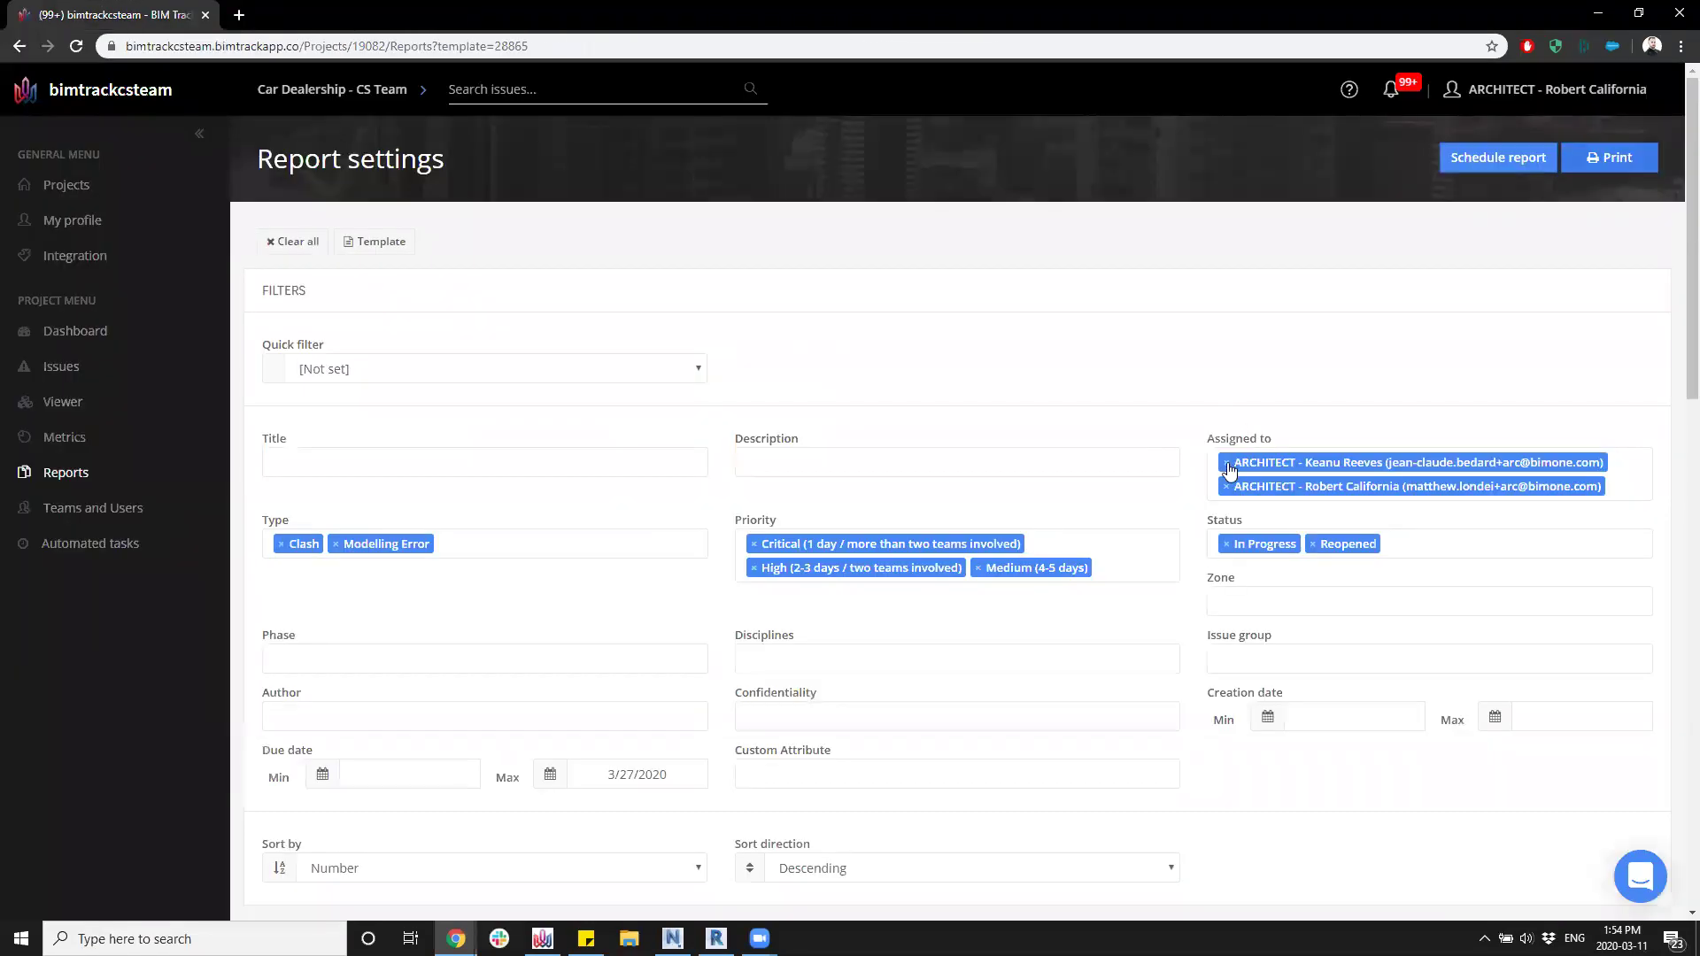
Remove both Architect users from the Assigned to filter and look through the other assignees.
left_click(1228, 466)
left_click(1227, 467)
scroll(1279, 575, "down", 5)
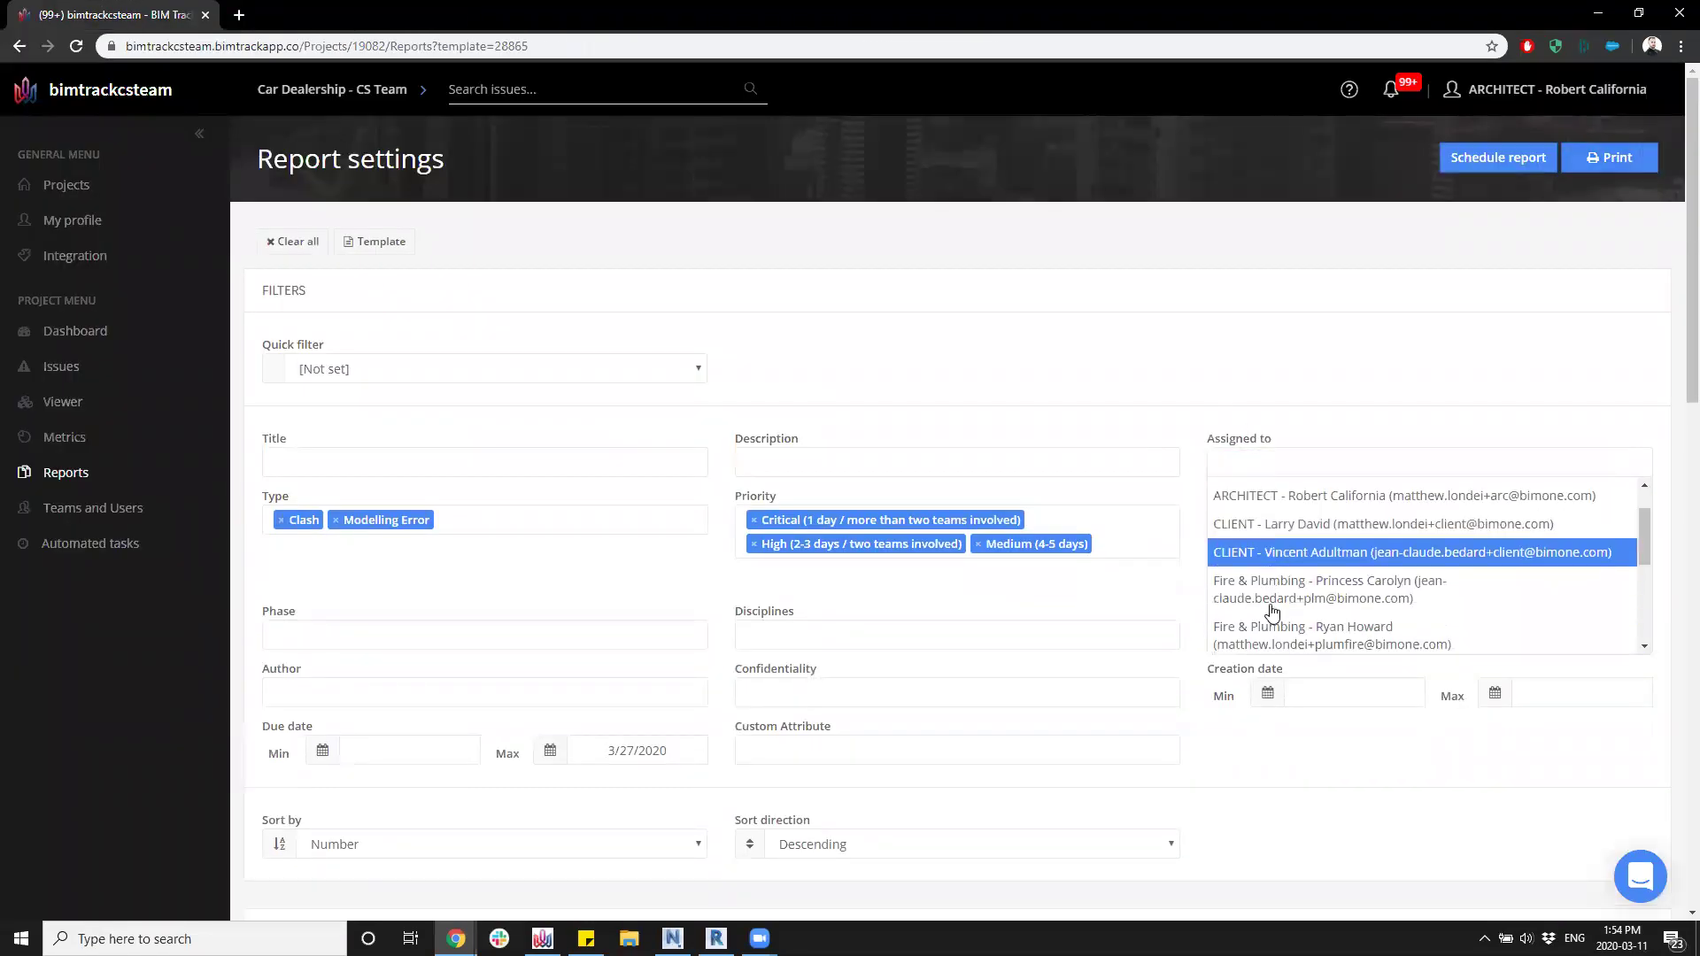
left_click(1287, 528)
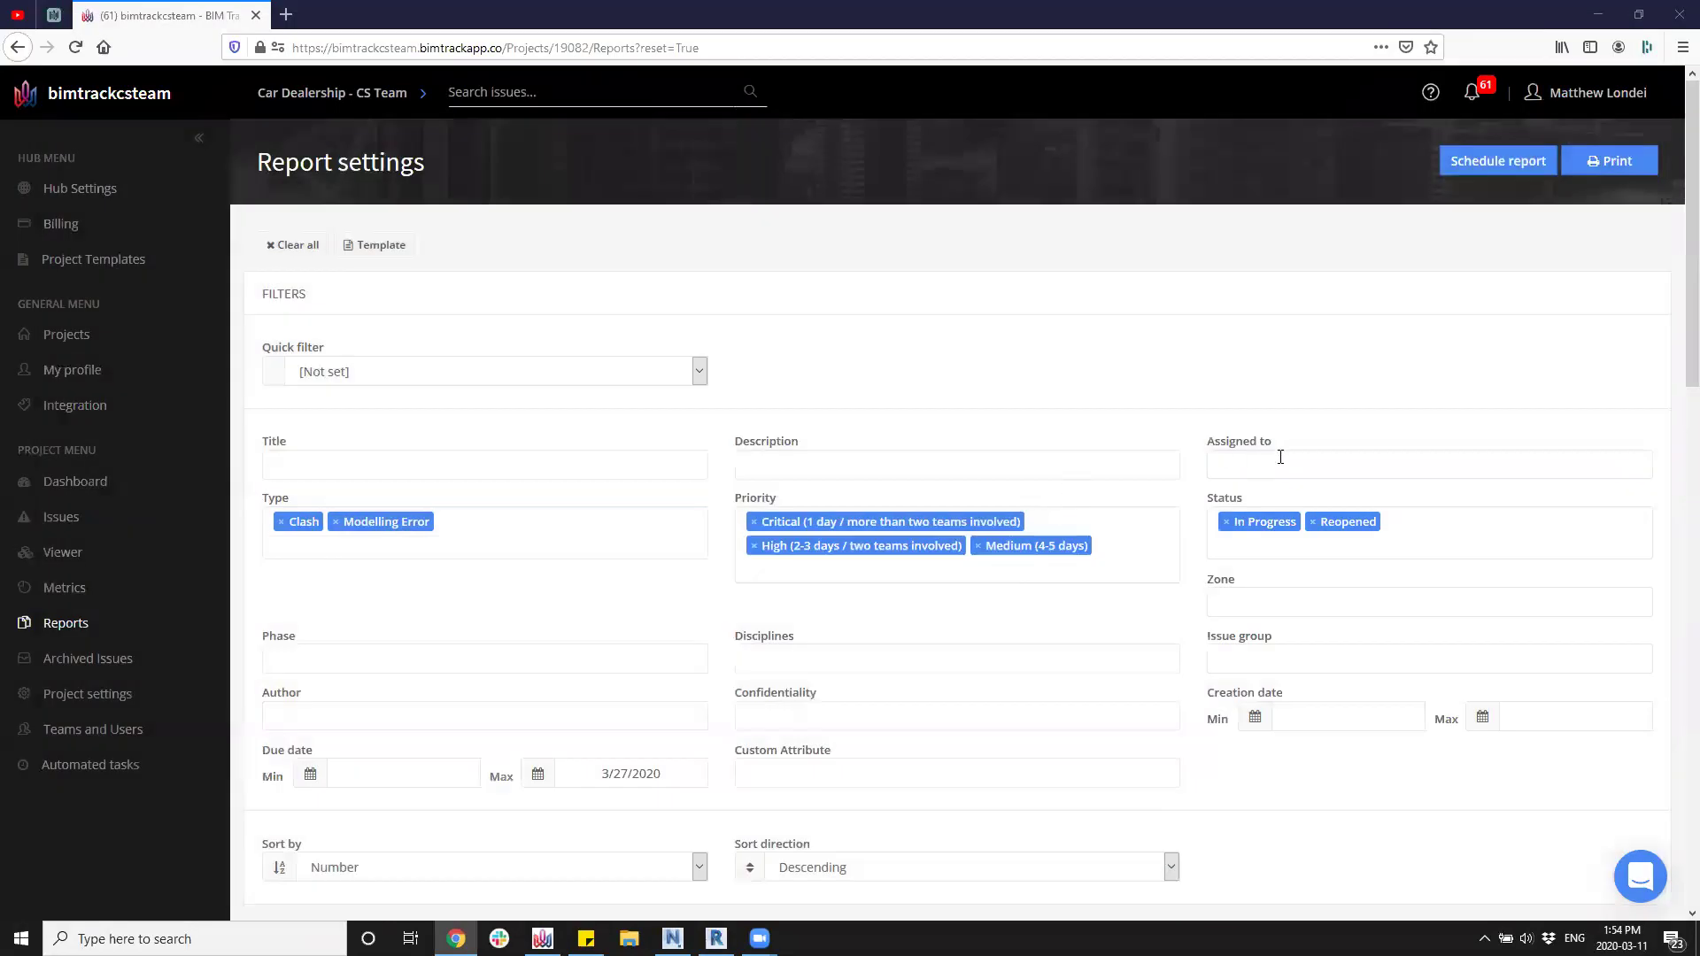
Return to the Firefox report settings and restrict the Assigned to filter to the two Mechanical users.
left_click(1278, 462)
scroll(1250, 618, "down", 4)
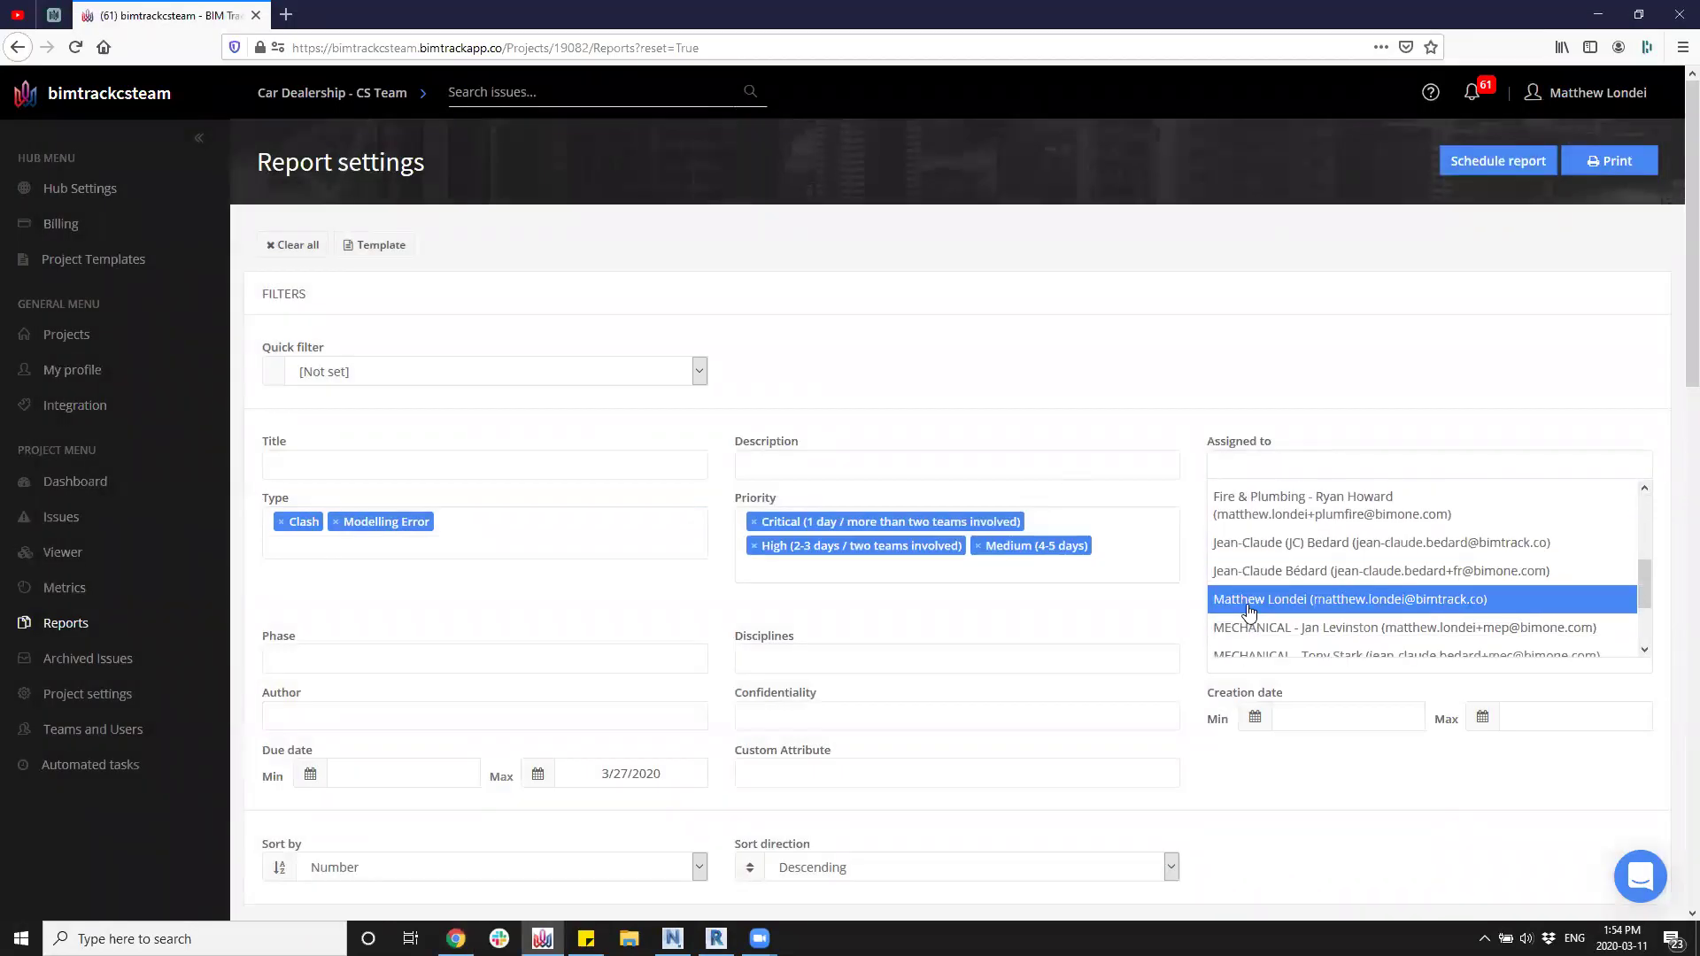
left_click(1249, 613)
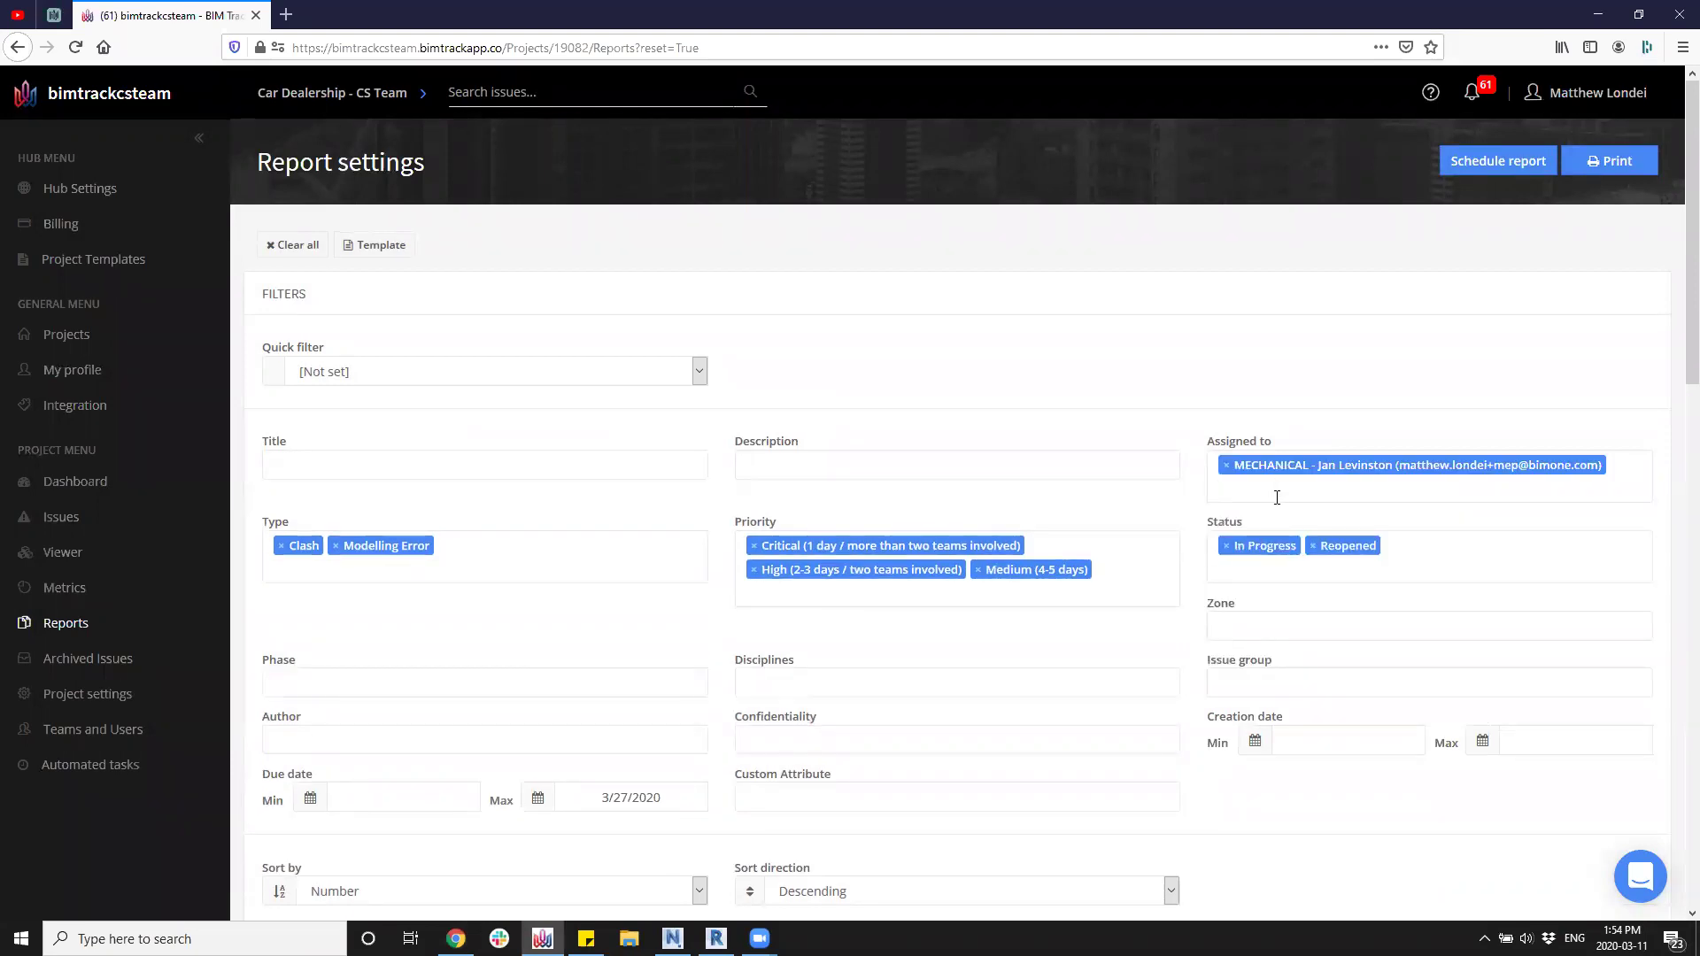
left_click(1277, 498)
left_click(1279, 600)
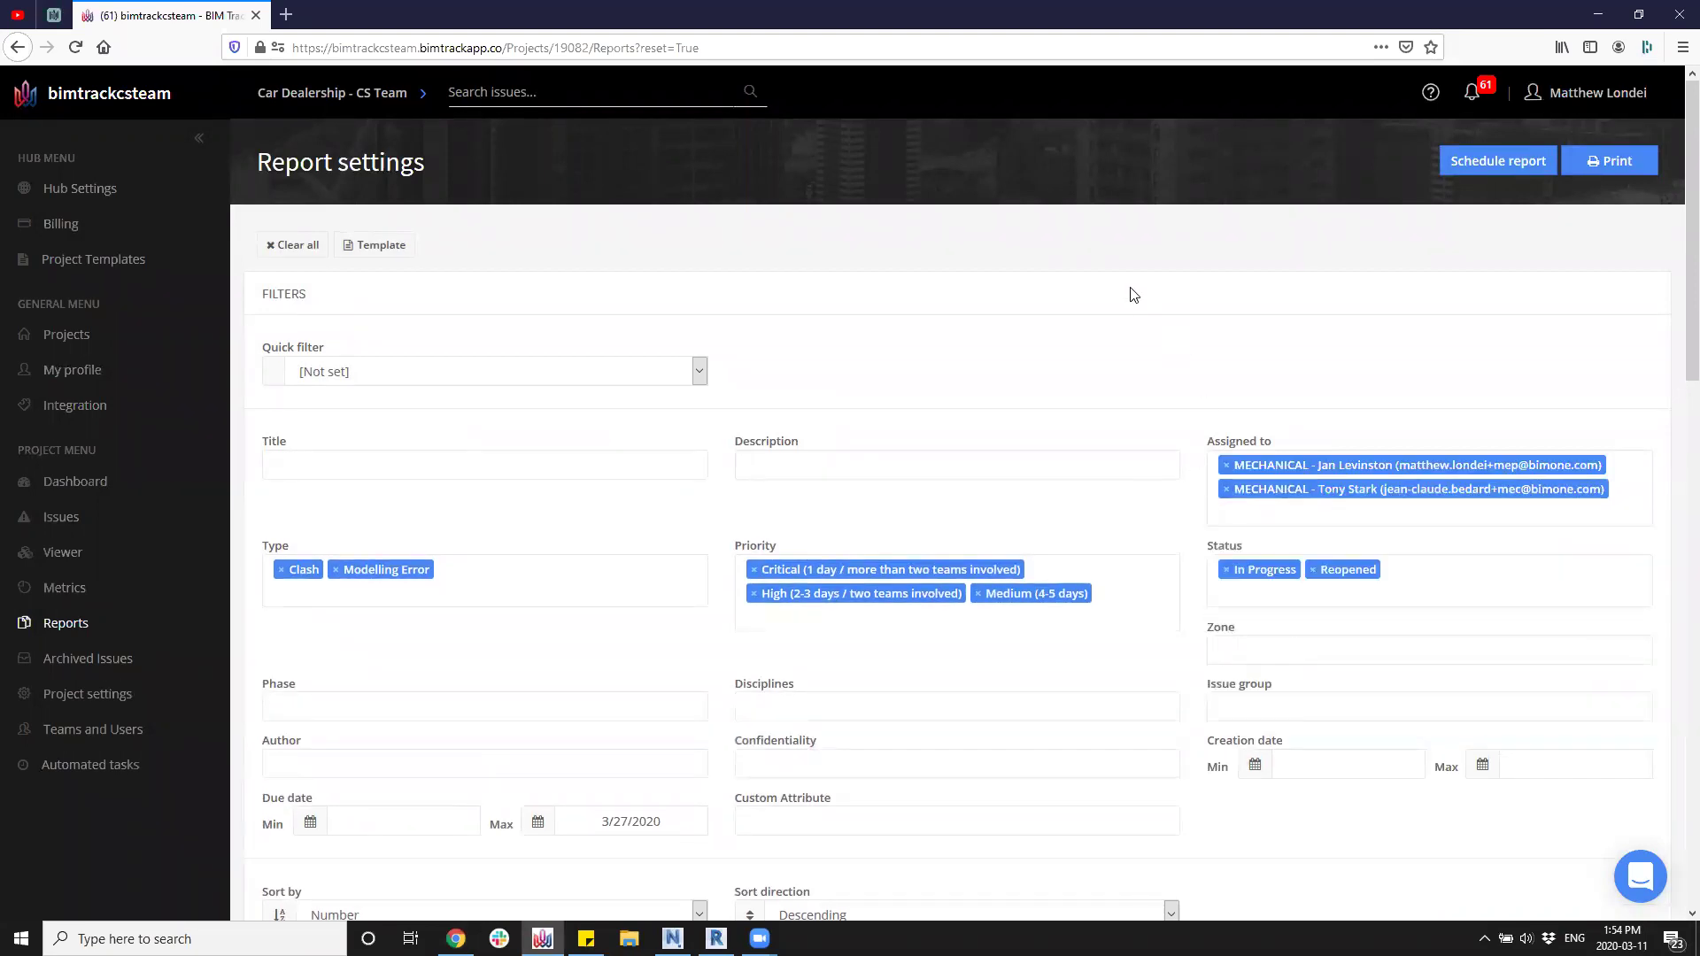
Generate the report for the Mechanical users, dismiss the print dialog, review the summary and close the report.
left_click(1573, 162)
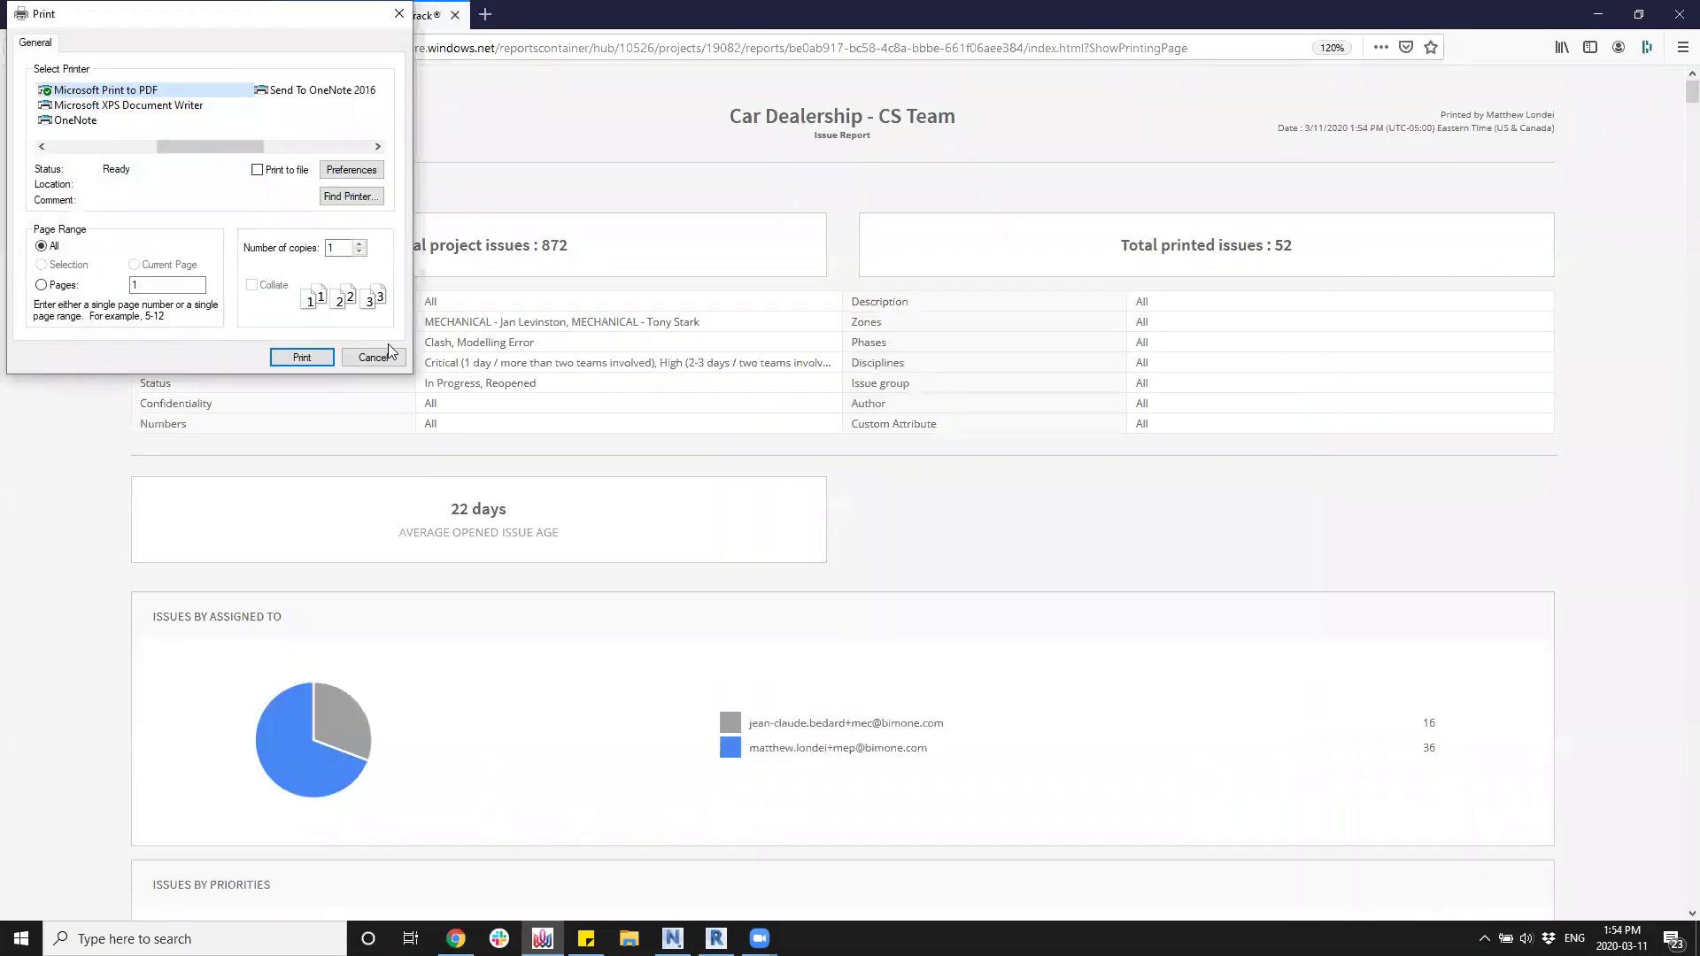
left_click(372, 357)
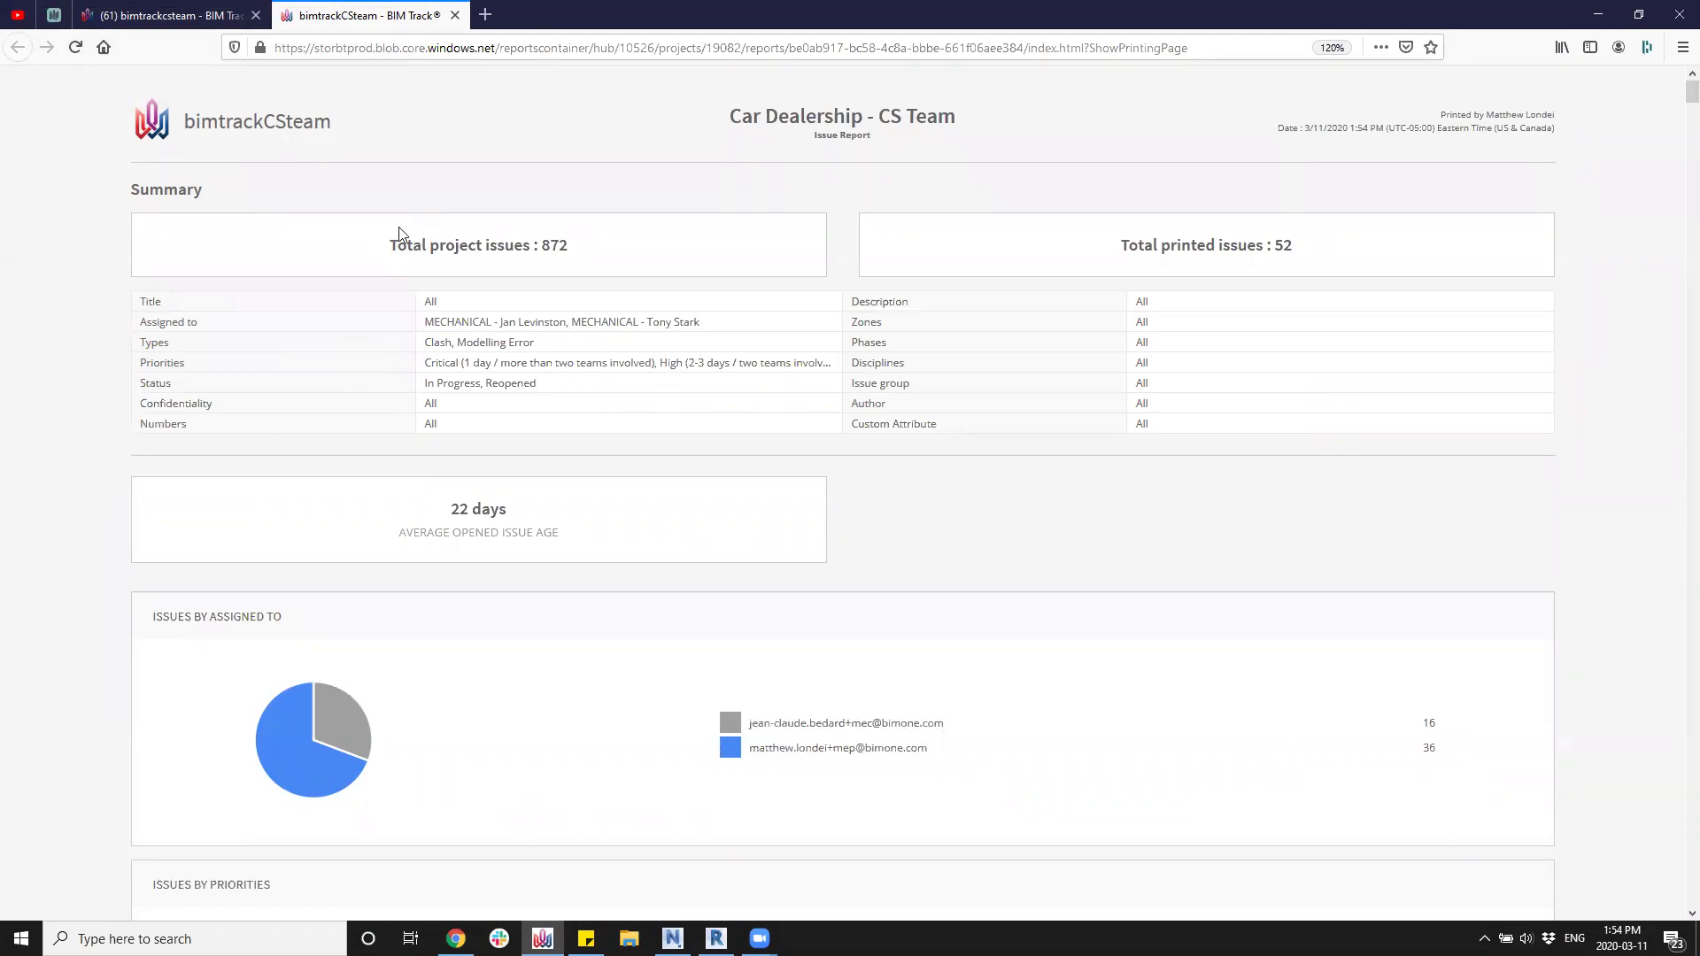
left_click(455, 15)
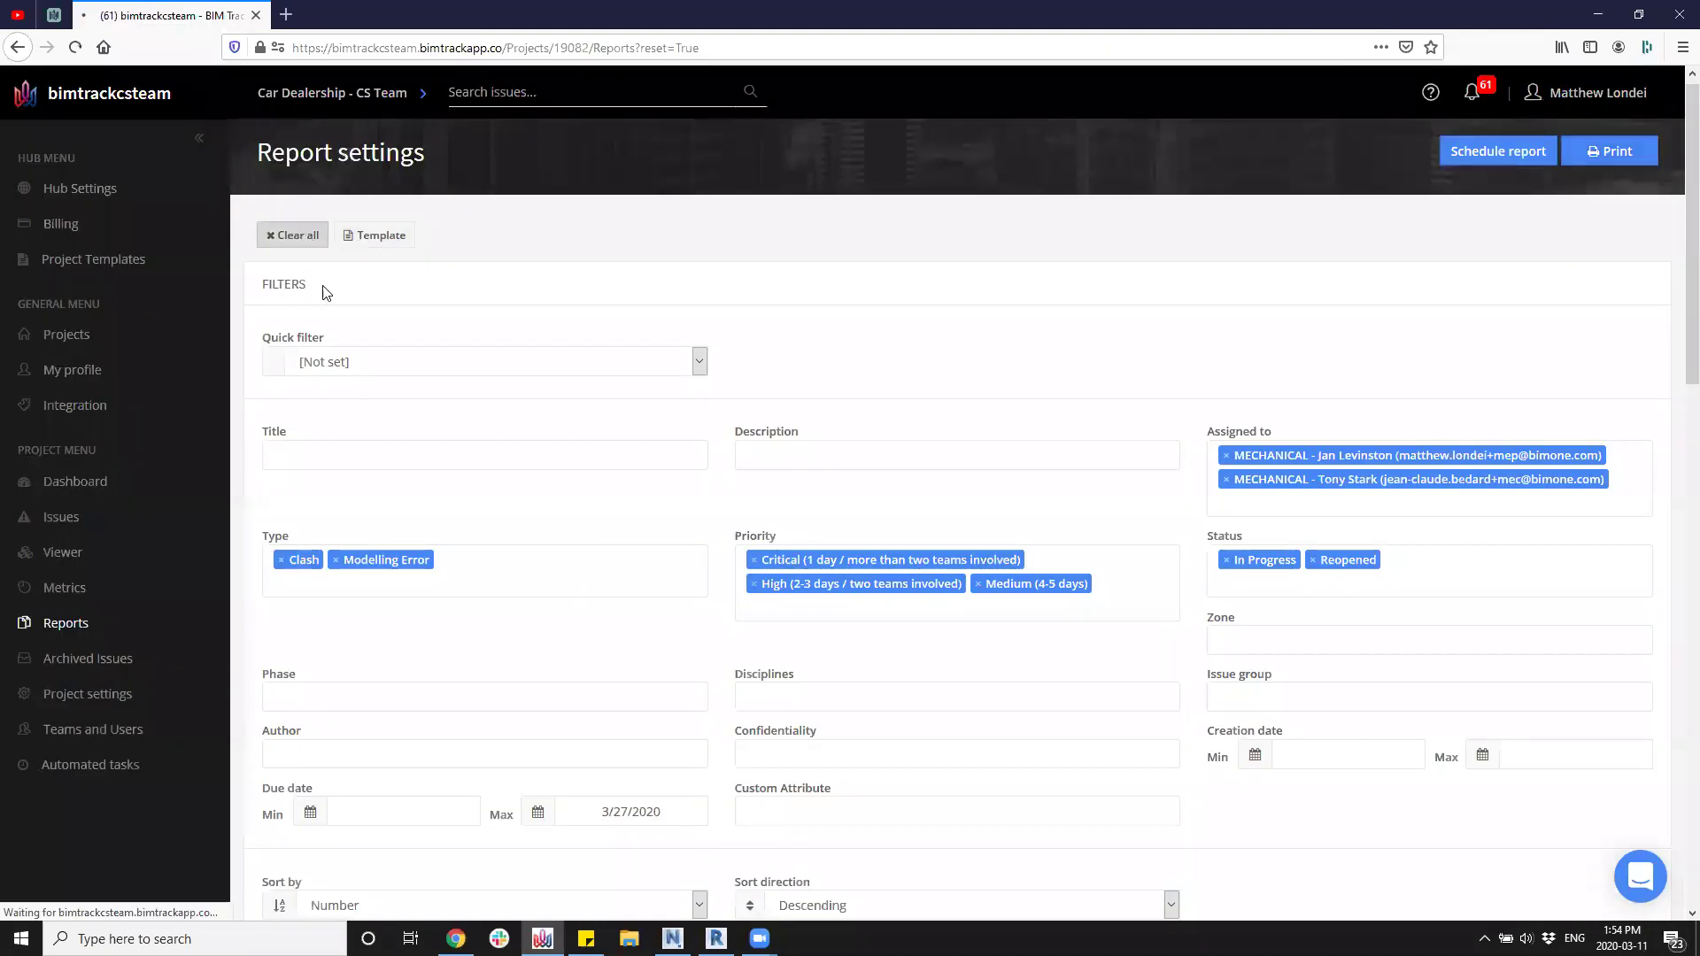
Start from cleared report filters and set the Title filter to 629.
left_click(343, 464)
type("6")
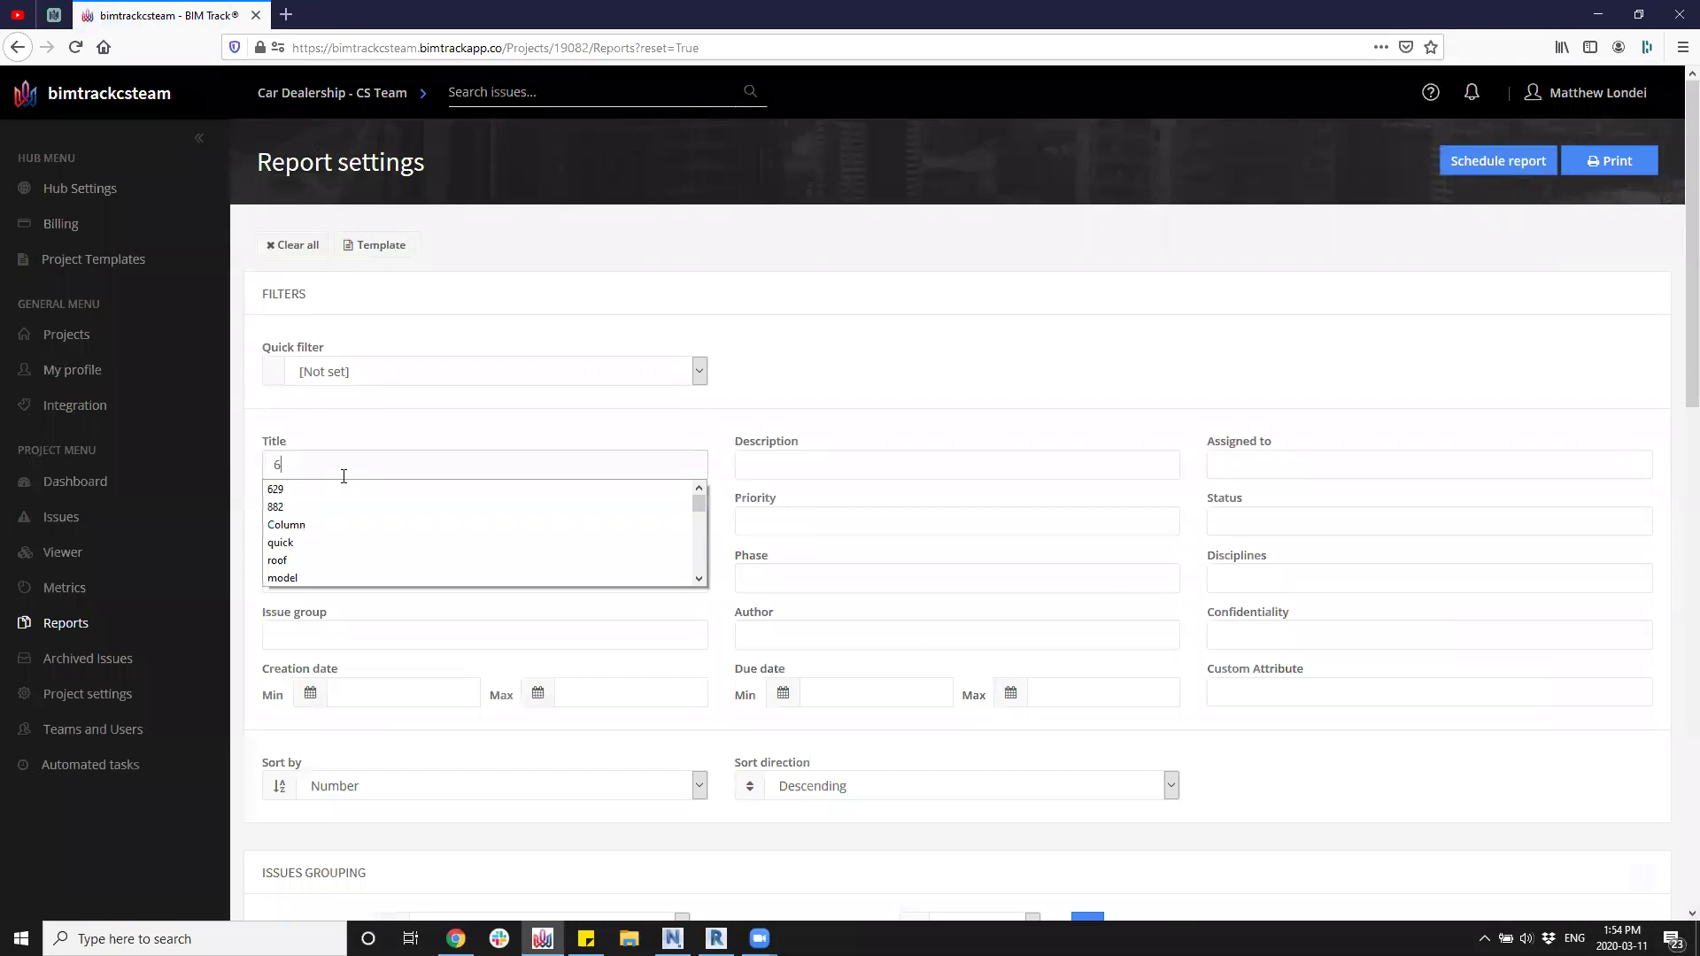
type("29")
left_click(407, 419)
Turn off all issue properties and all metrics for the report.
scroll(352, 545, "down", 12)
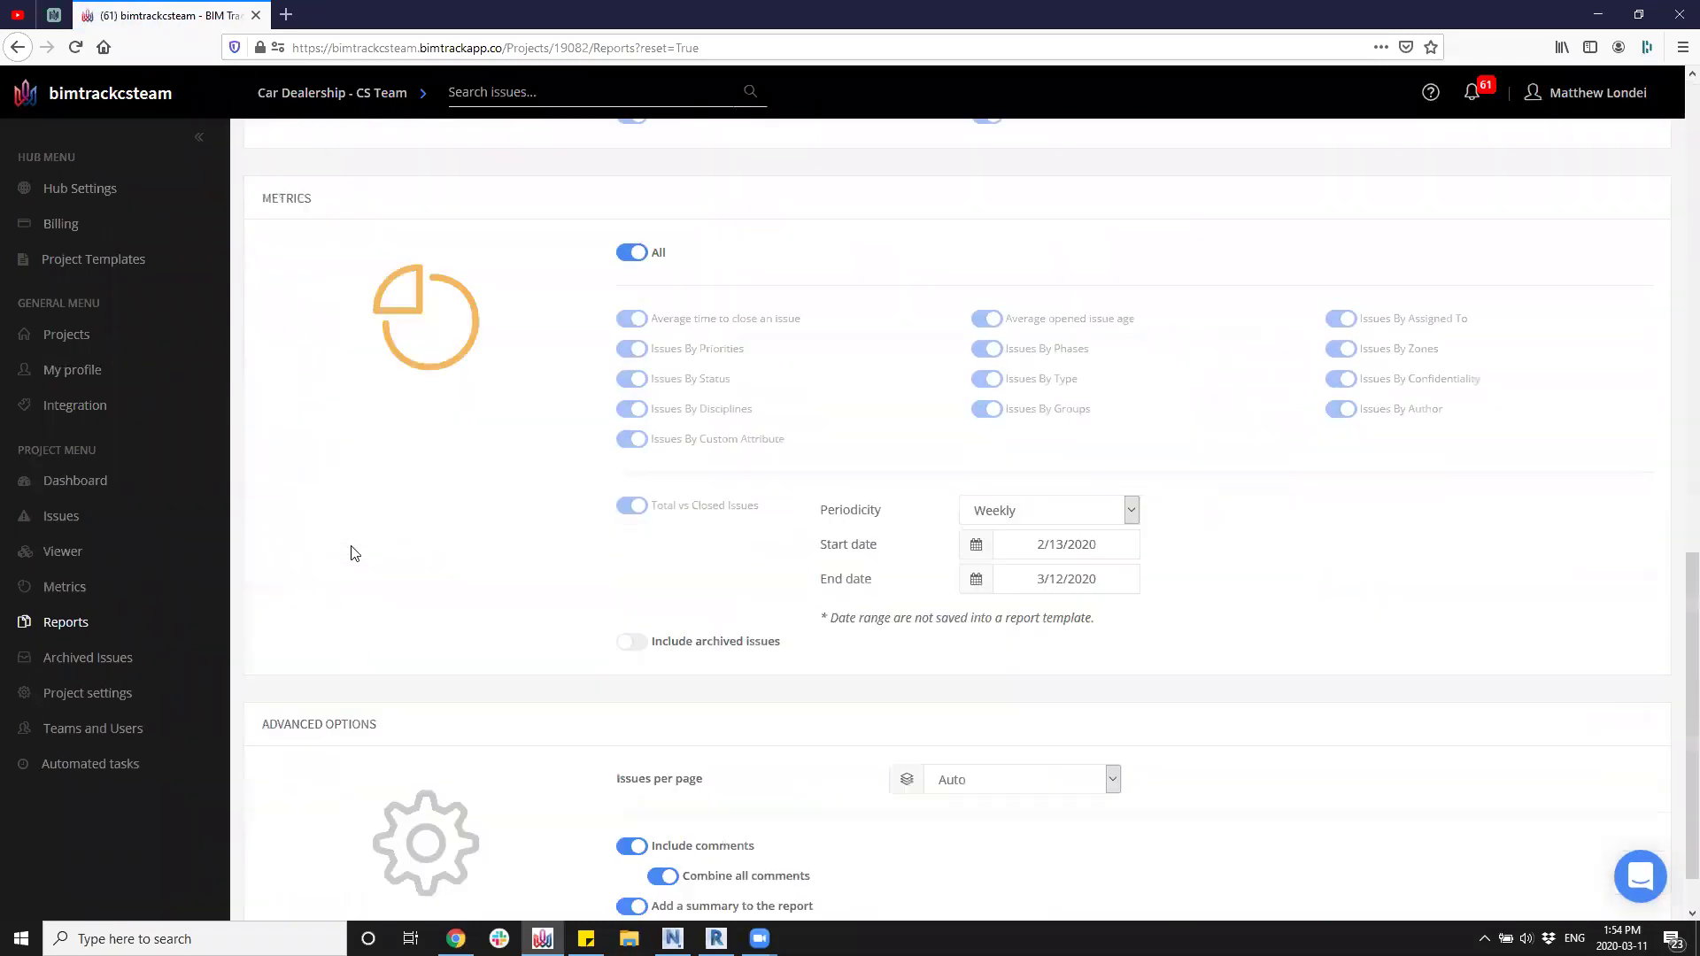
scroll(990, 640, "up", 5)
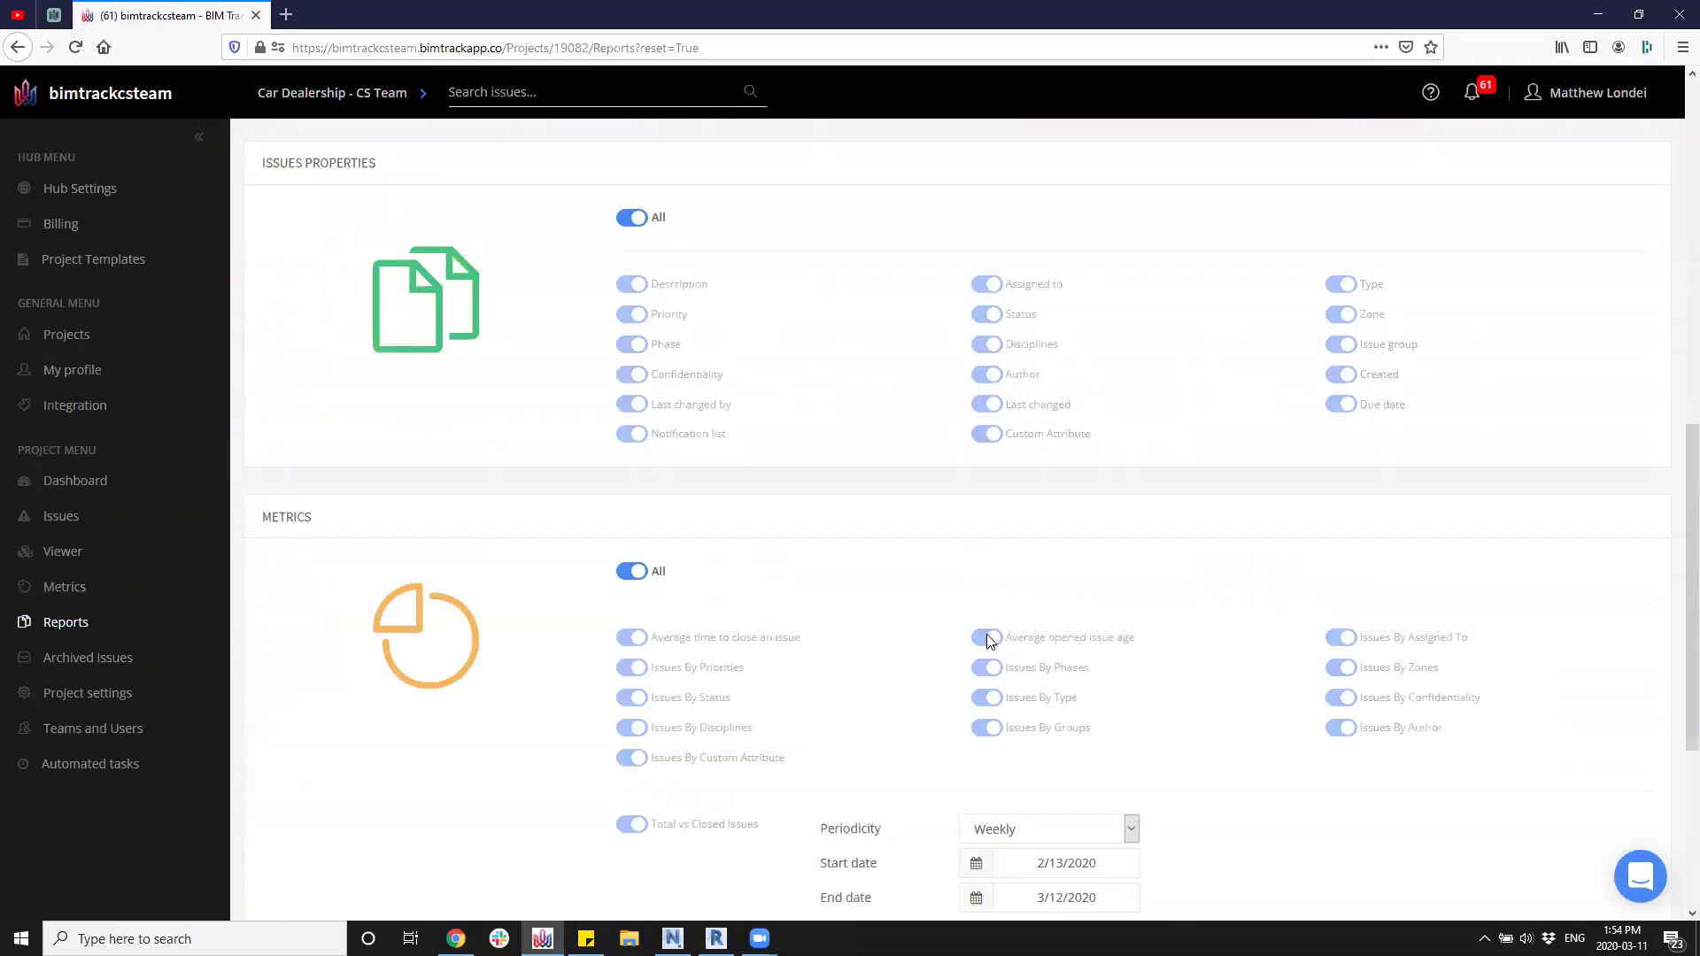
scroll(990, 639, "up", 10)
scroll(928, 613, "down", 5)
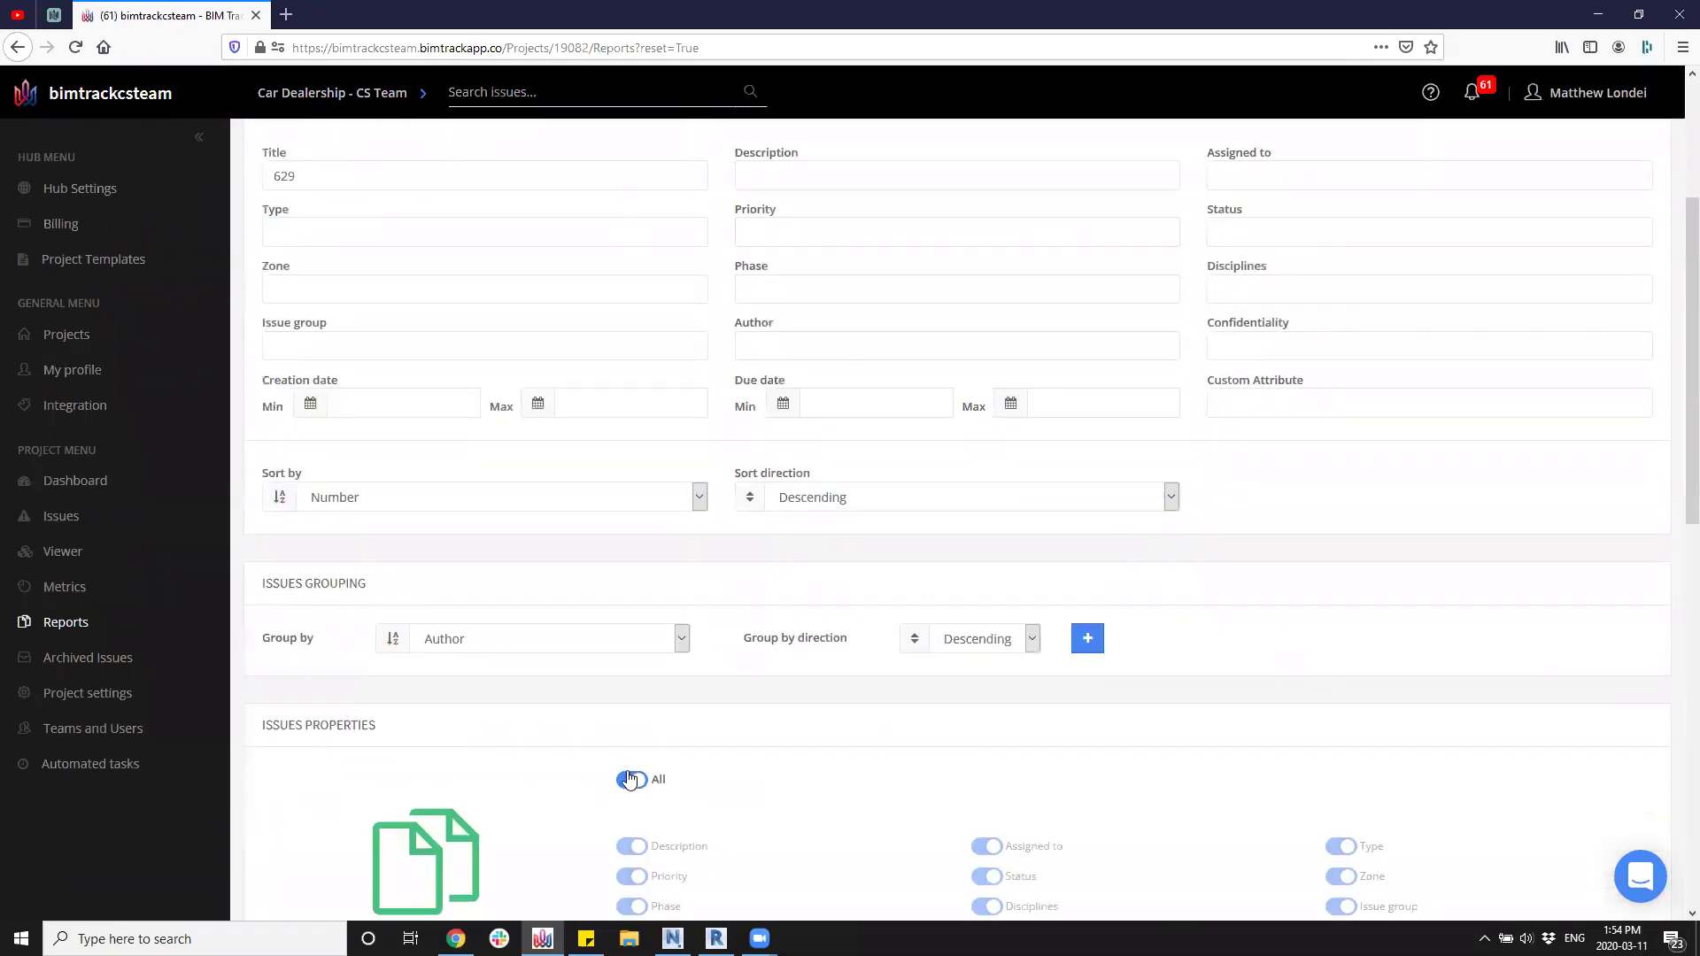
scroll(634, 773, "down", 4)
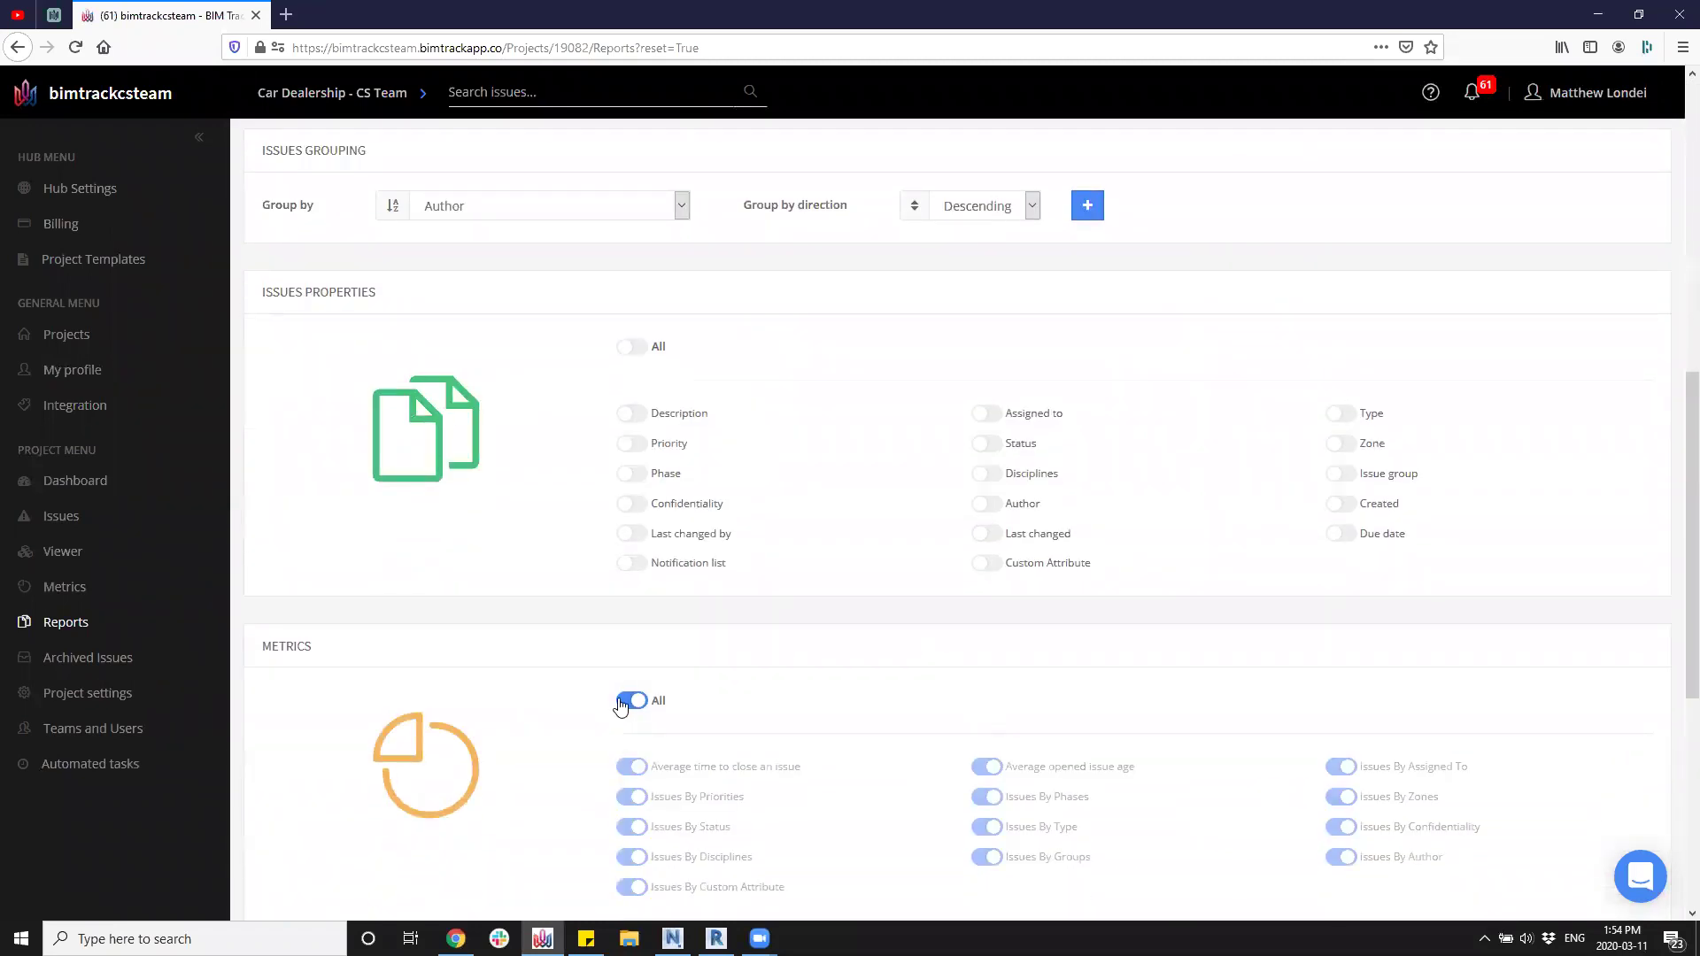
Generate the report for issue 629, dismiss the print dialog and review its comments and embedded images down to the end.
scroll(1062, 442, "up", 6)
left_click(1611, 160)
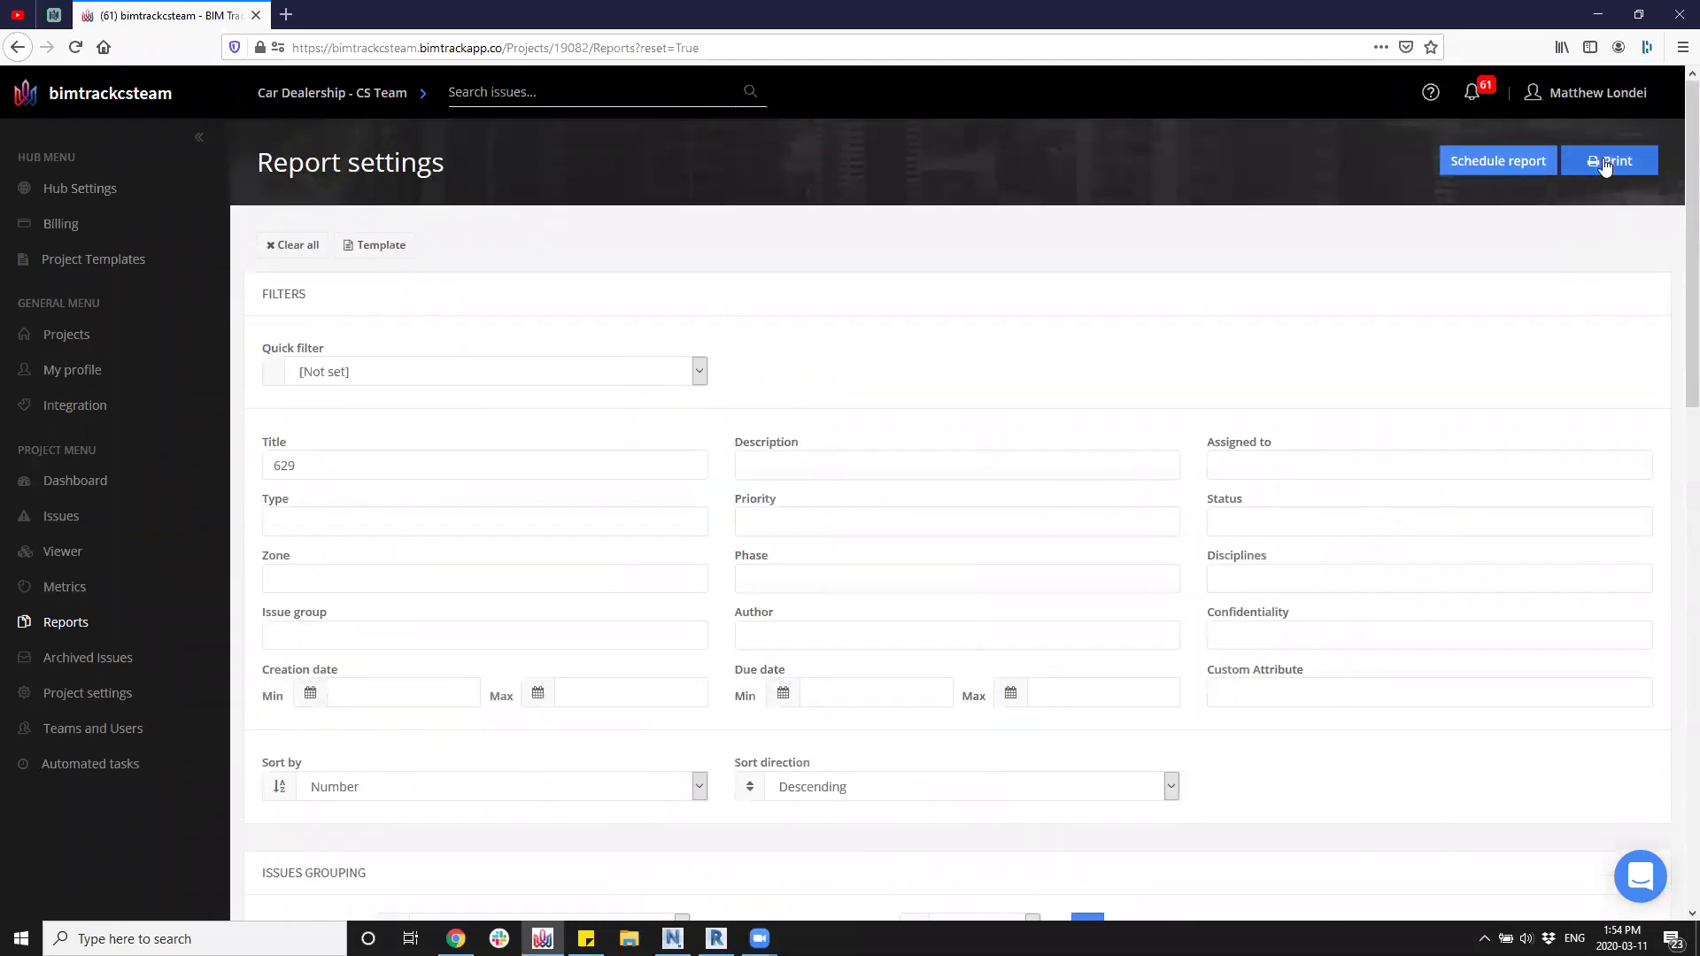
scroll(470, 399, "down", 3)
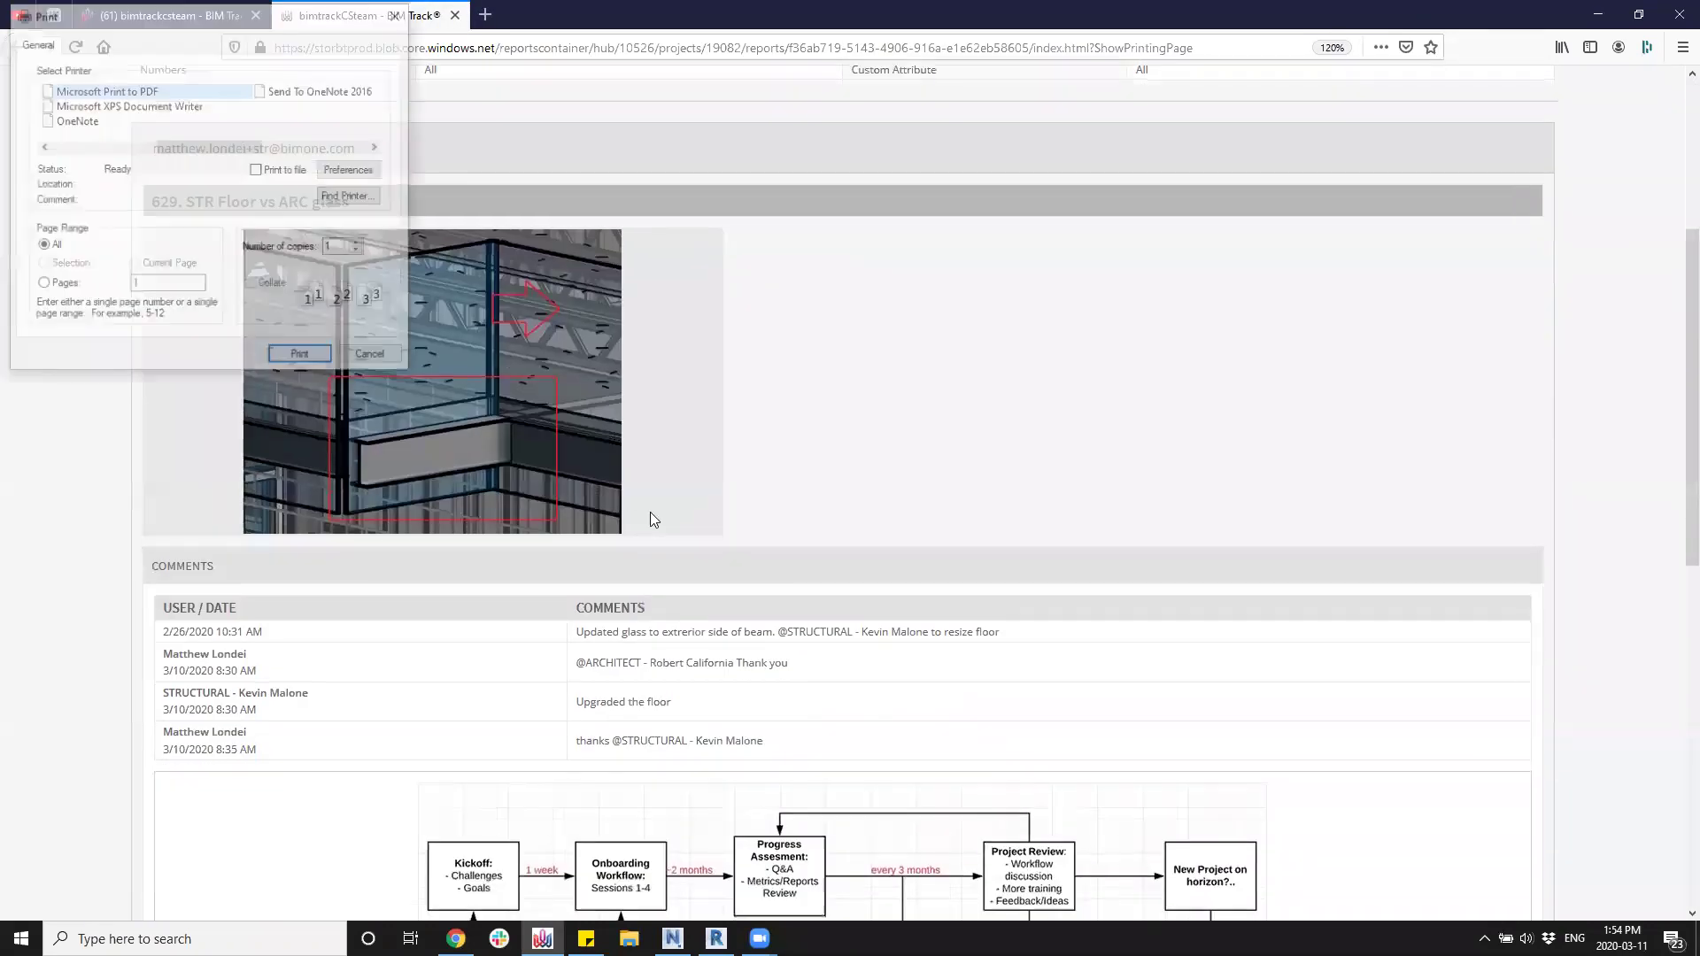
left_click(368, 353)
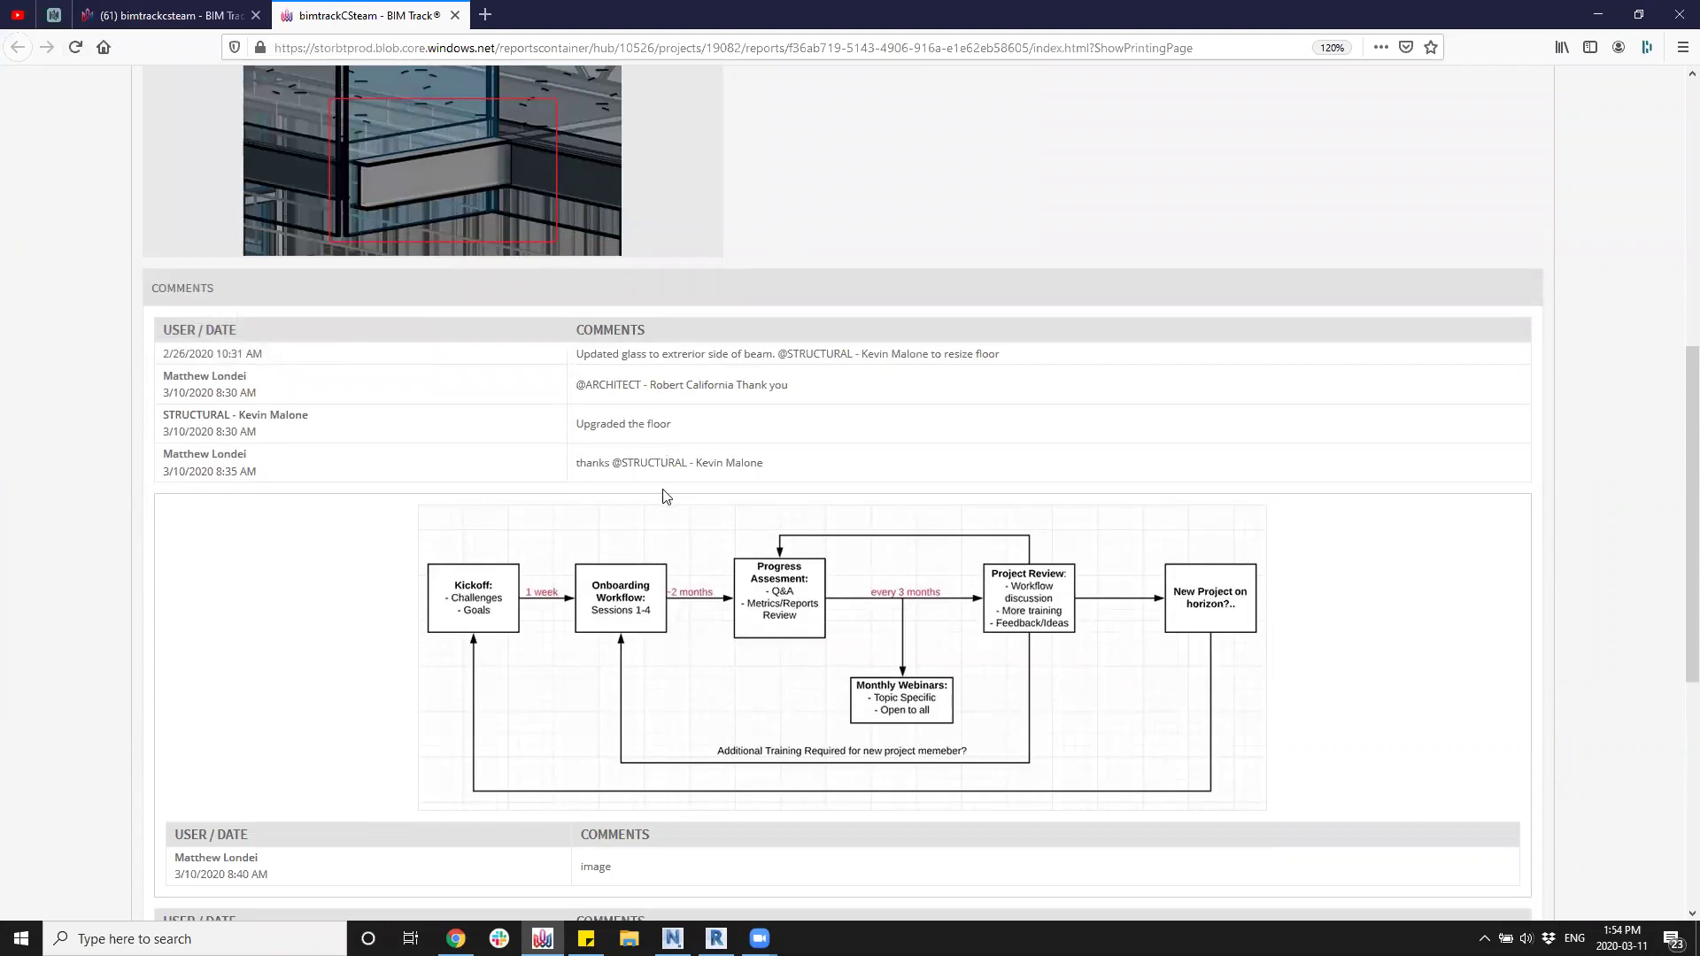
scroll(661, 493, "down", 3)
scroll(738, 372, "down", 3)
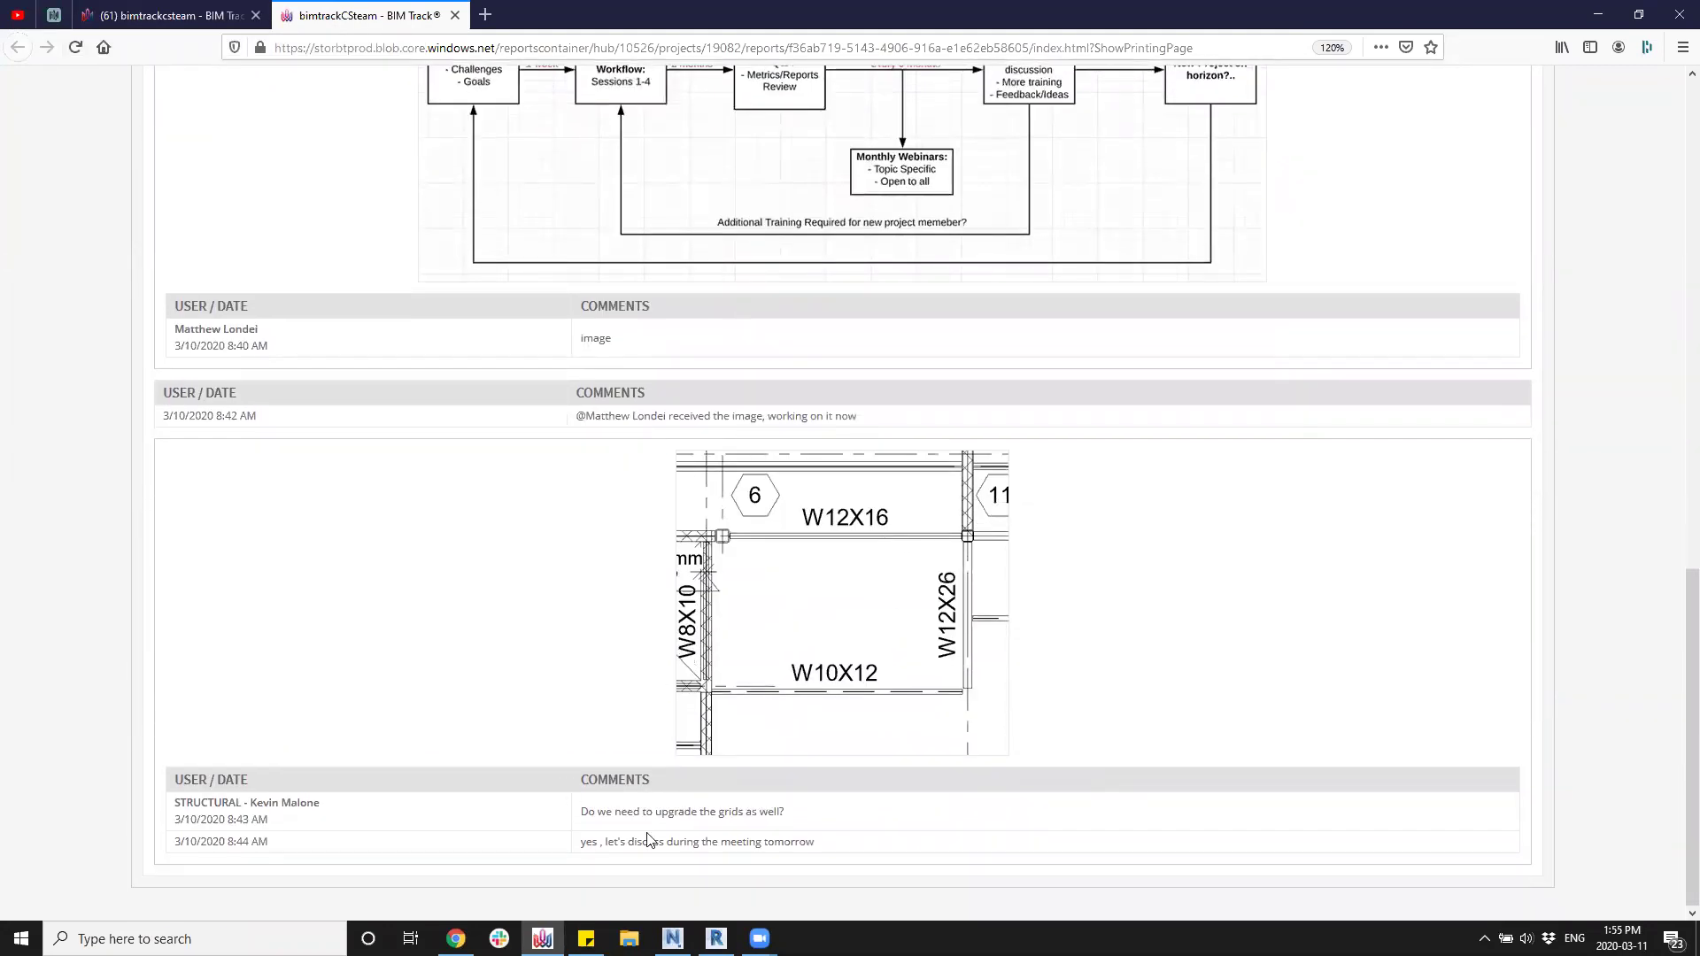
Return to the report settings and turn off Combine all comments in the advanced options.
left_click(116, 6)
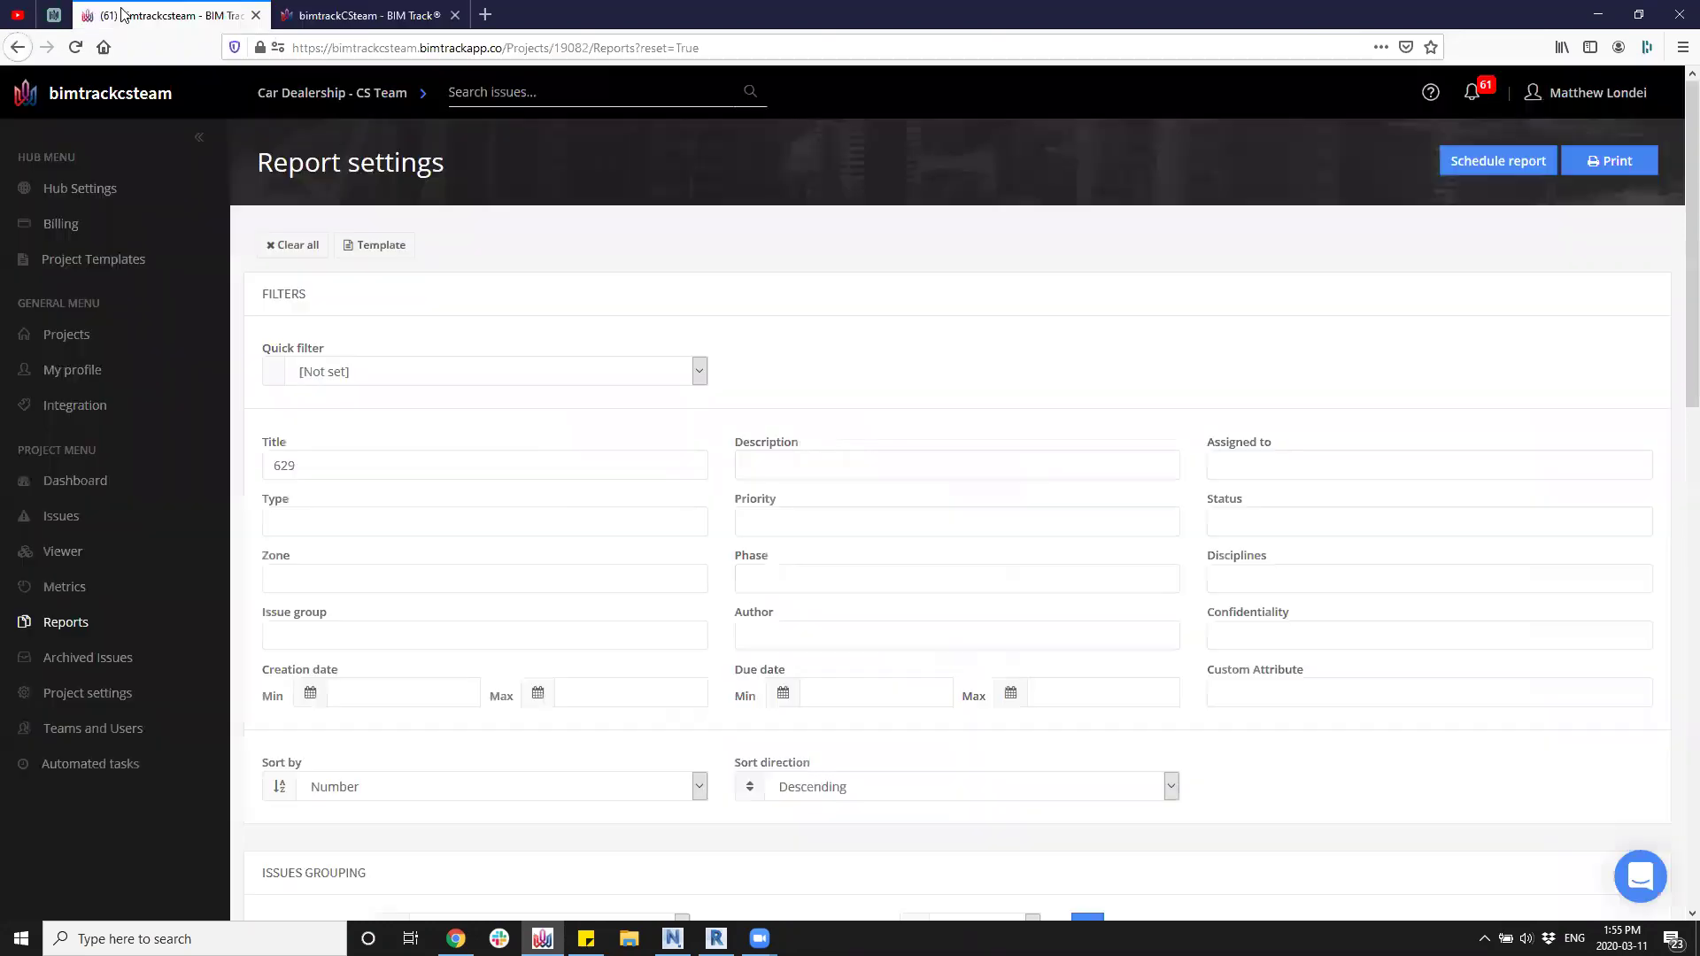
scroll(425, 588, "down", 10)
left_click(663, 810)
scroll(661, 717, "up", 1)
Generate the report again, dismiss the print dialog and review the text comments and the separate commented images section.
scroll(1255, 569, "up", 15)
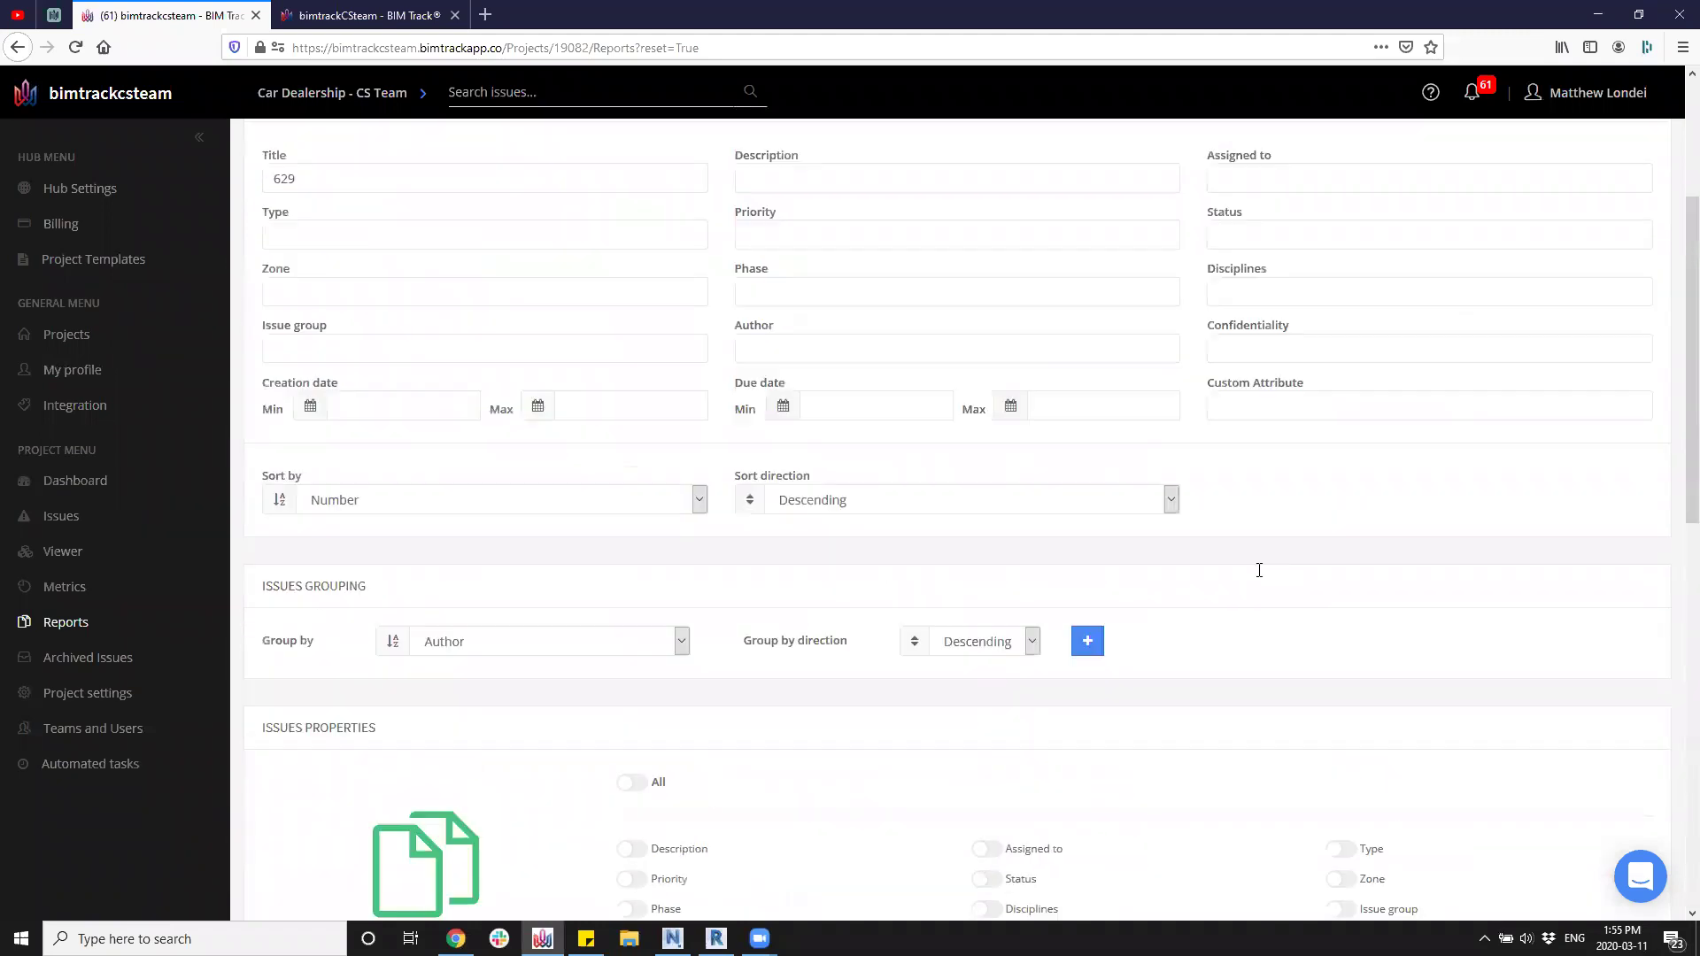
left_click(1573, 162)
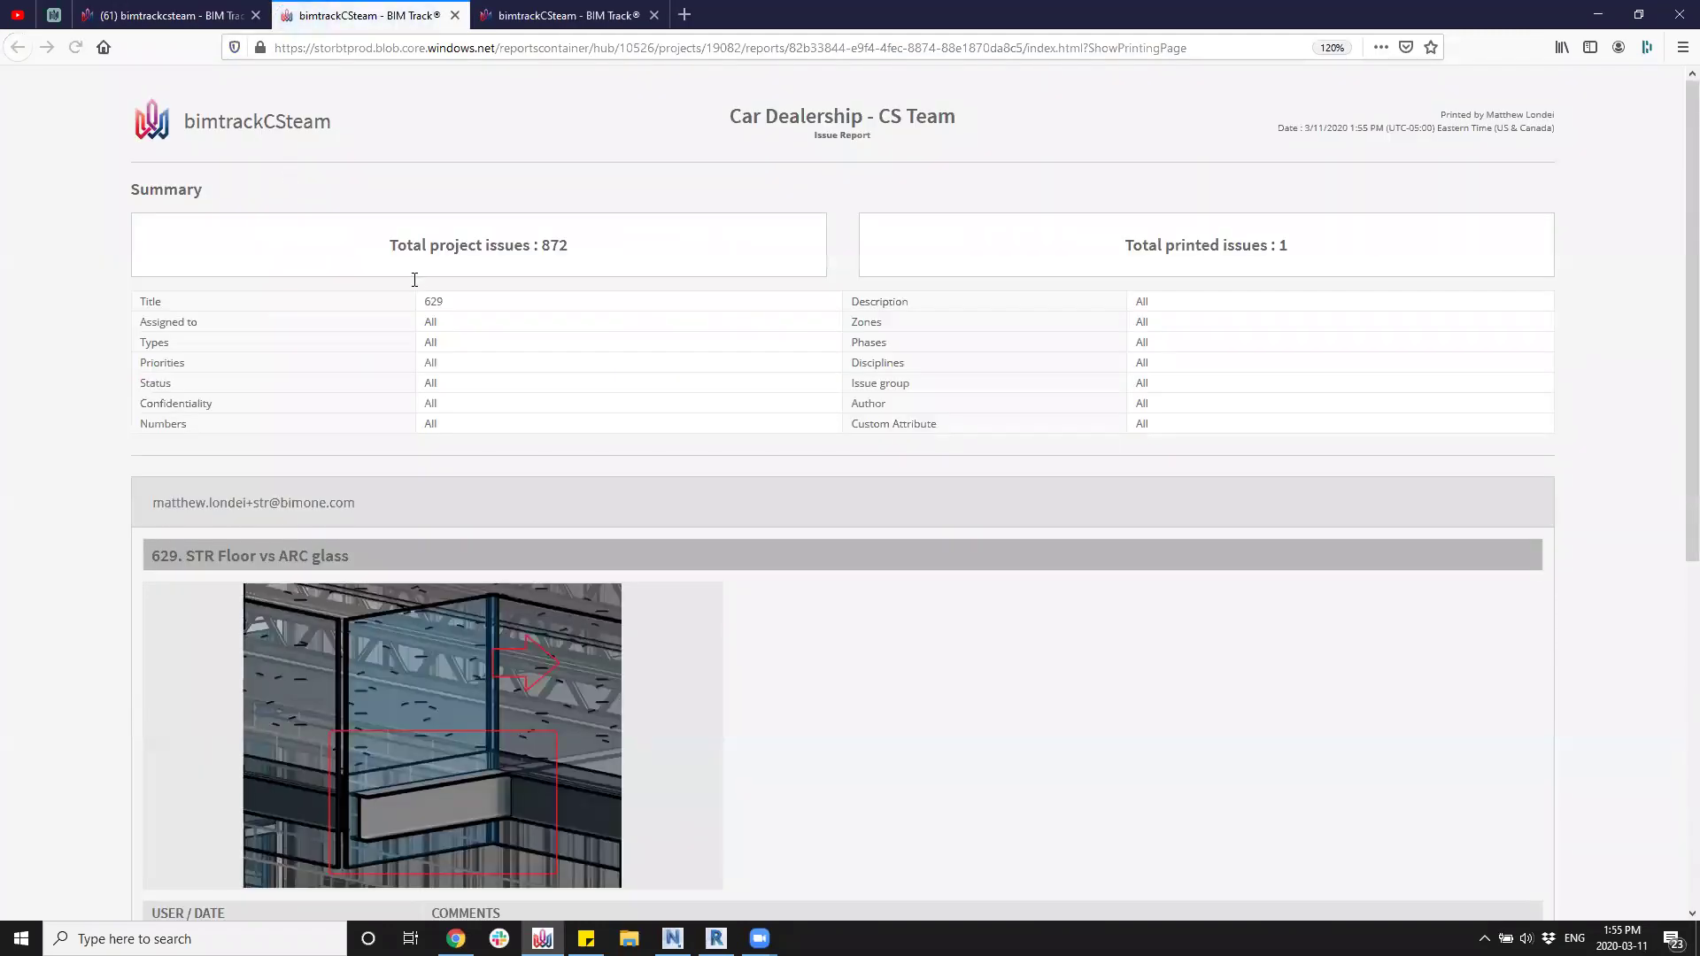
scroll(478, 406, "down", 6)
left_click(390, 361)
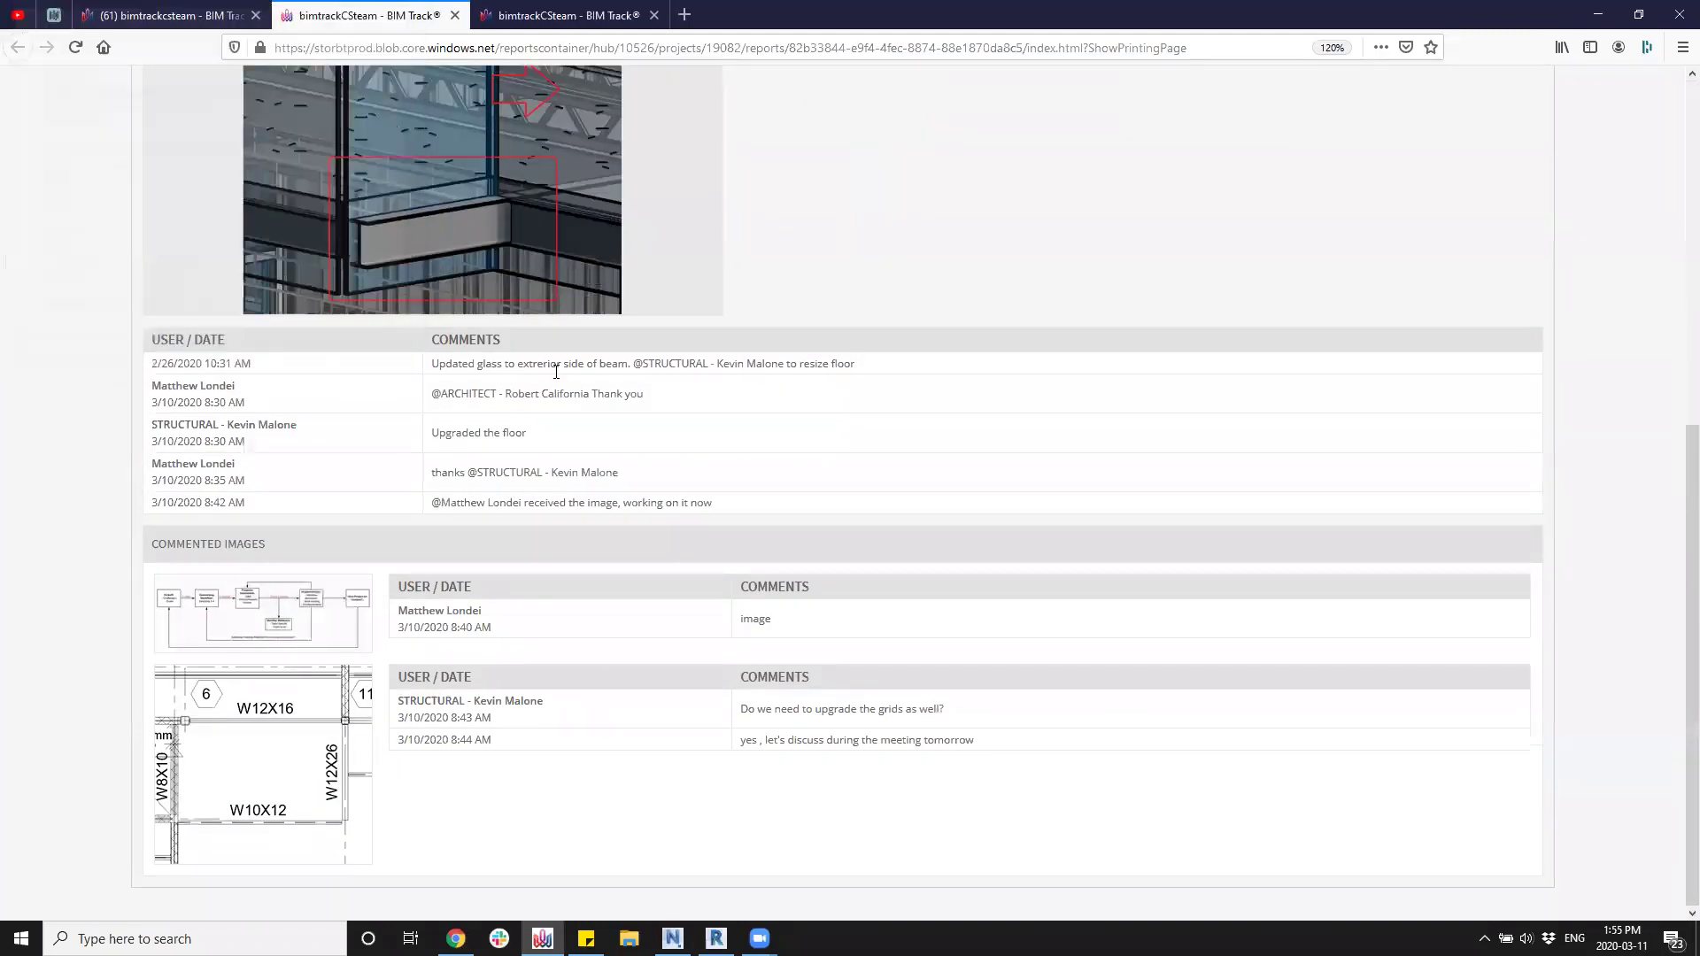
scroll(369, 885, "up", 1)
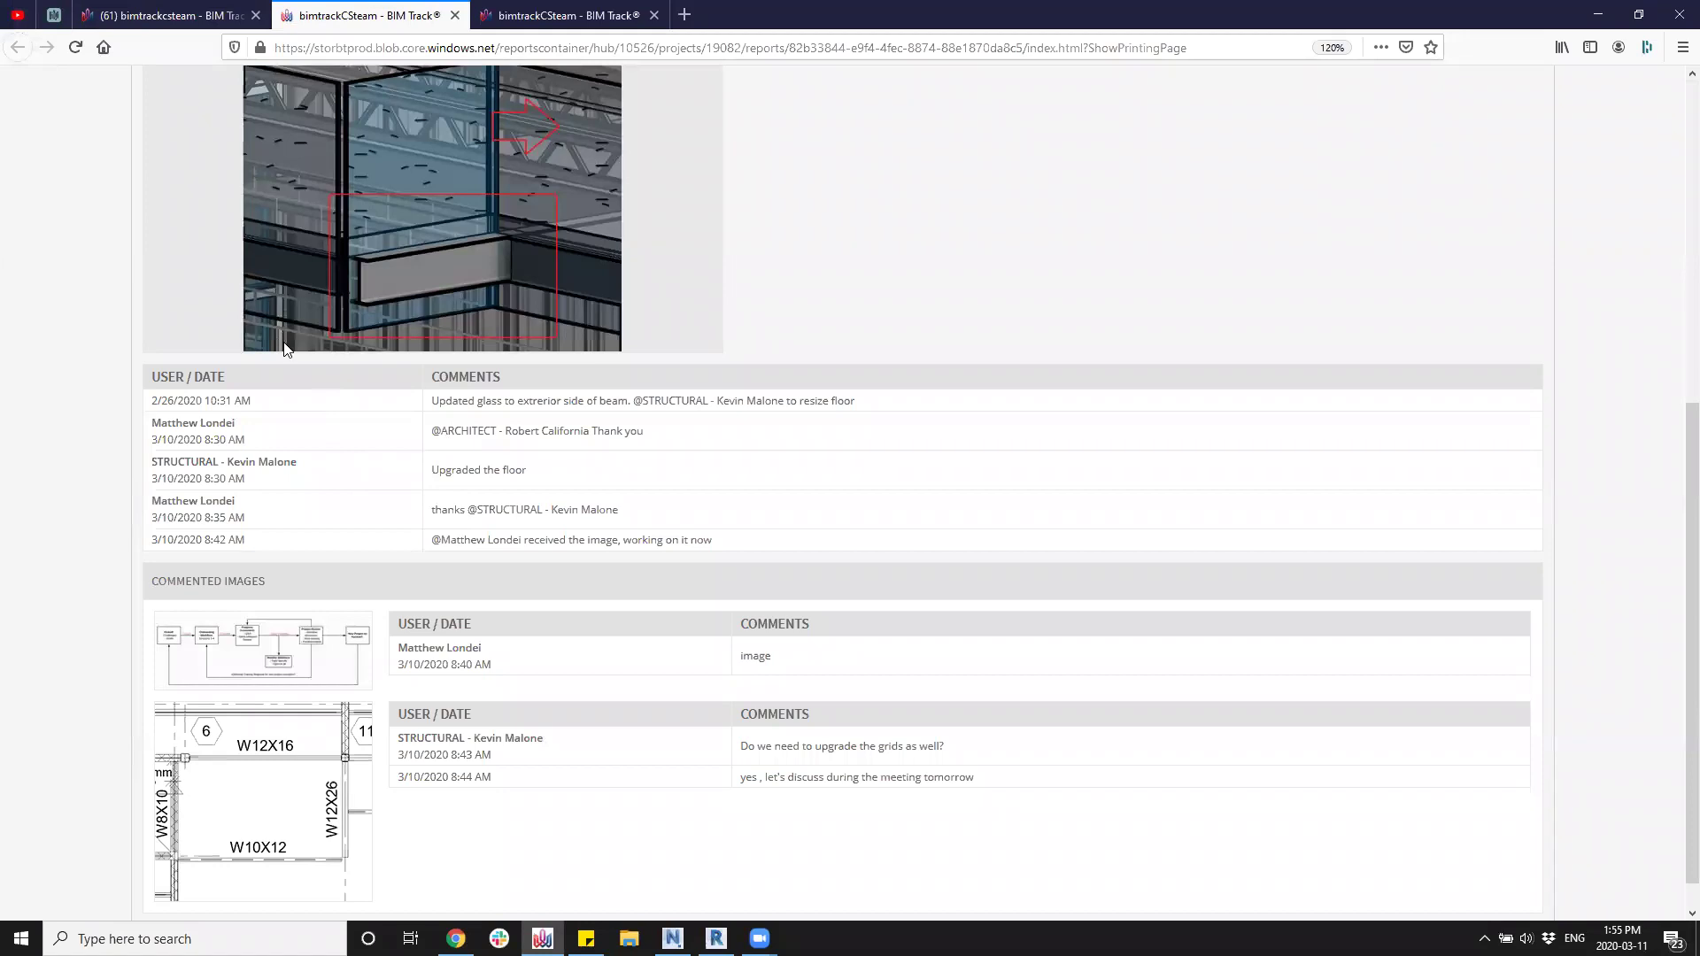
Leave the generated report, open the project's Metrics page and set the issues attributes chart to Doughnut.
left_click(152, 11)
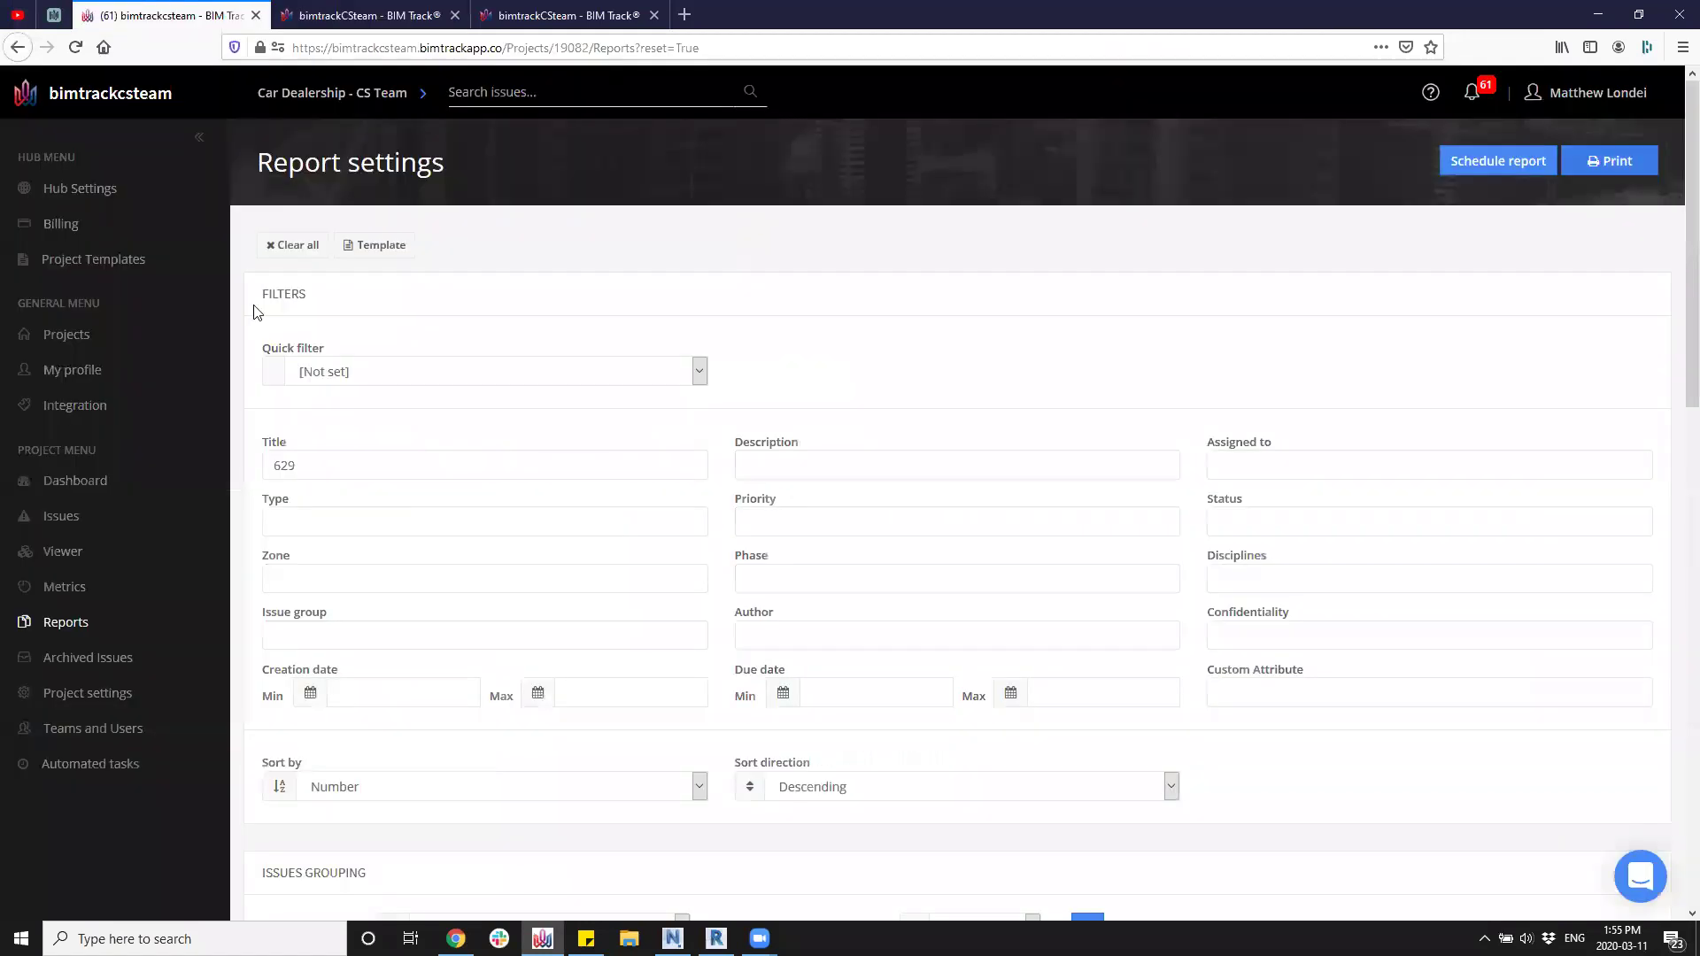
scroll(134, 798, "down", 3)
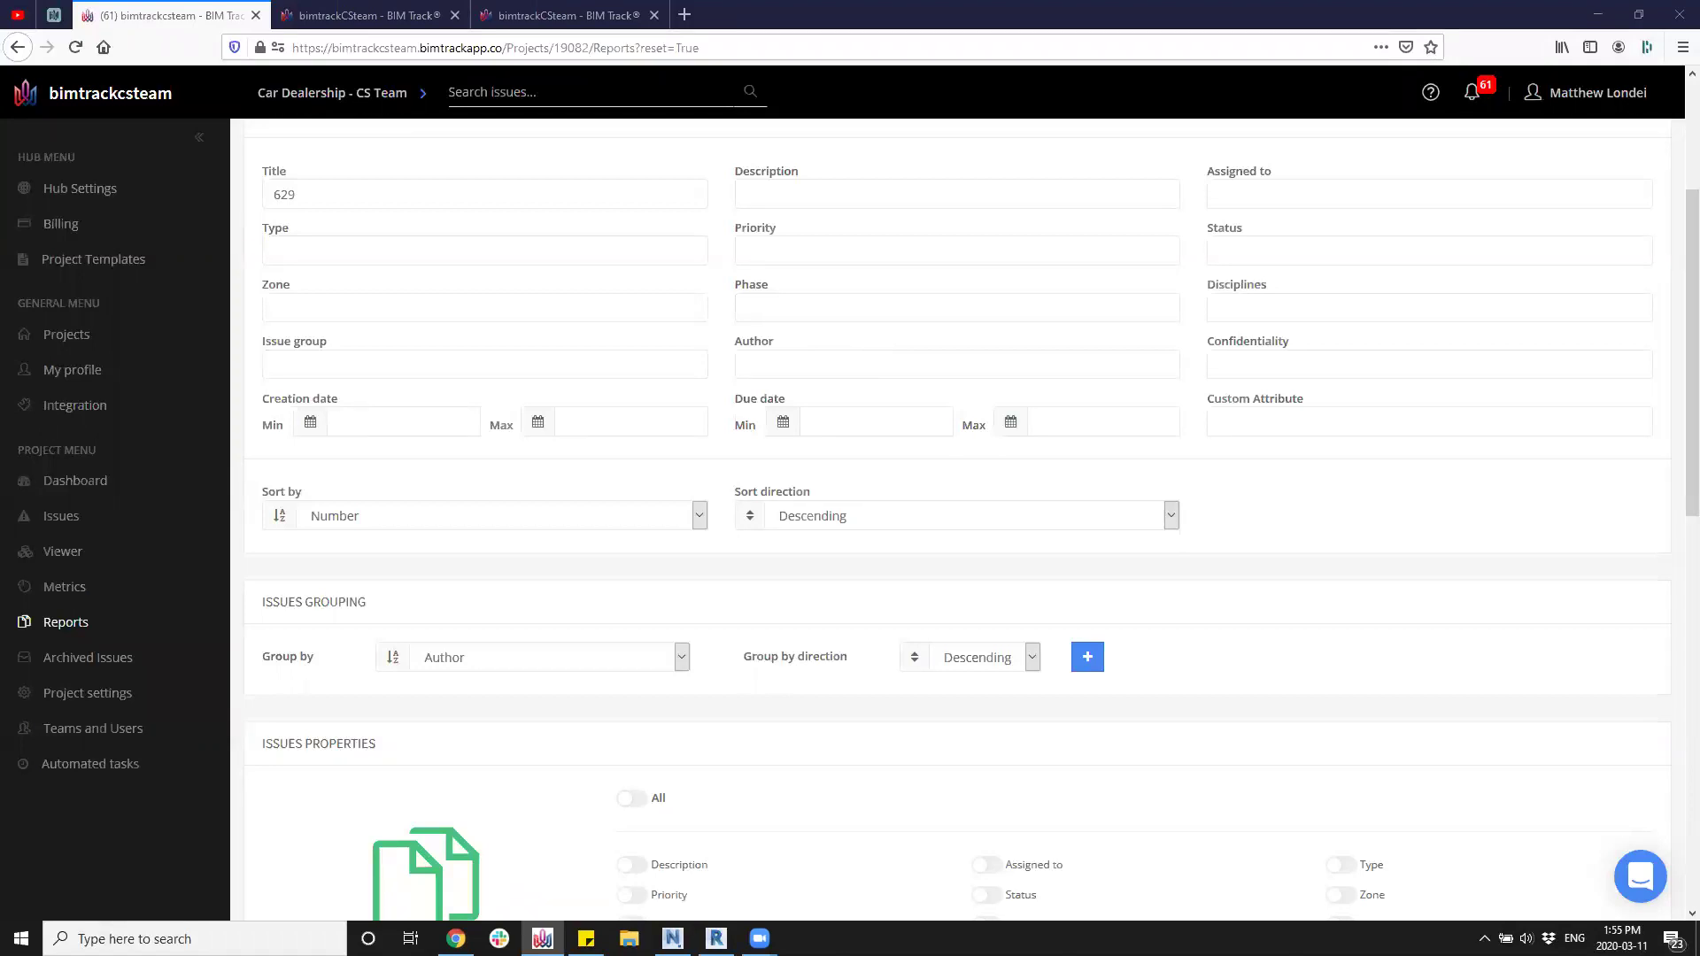
left_click(65, 587)
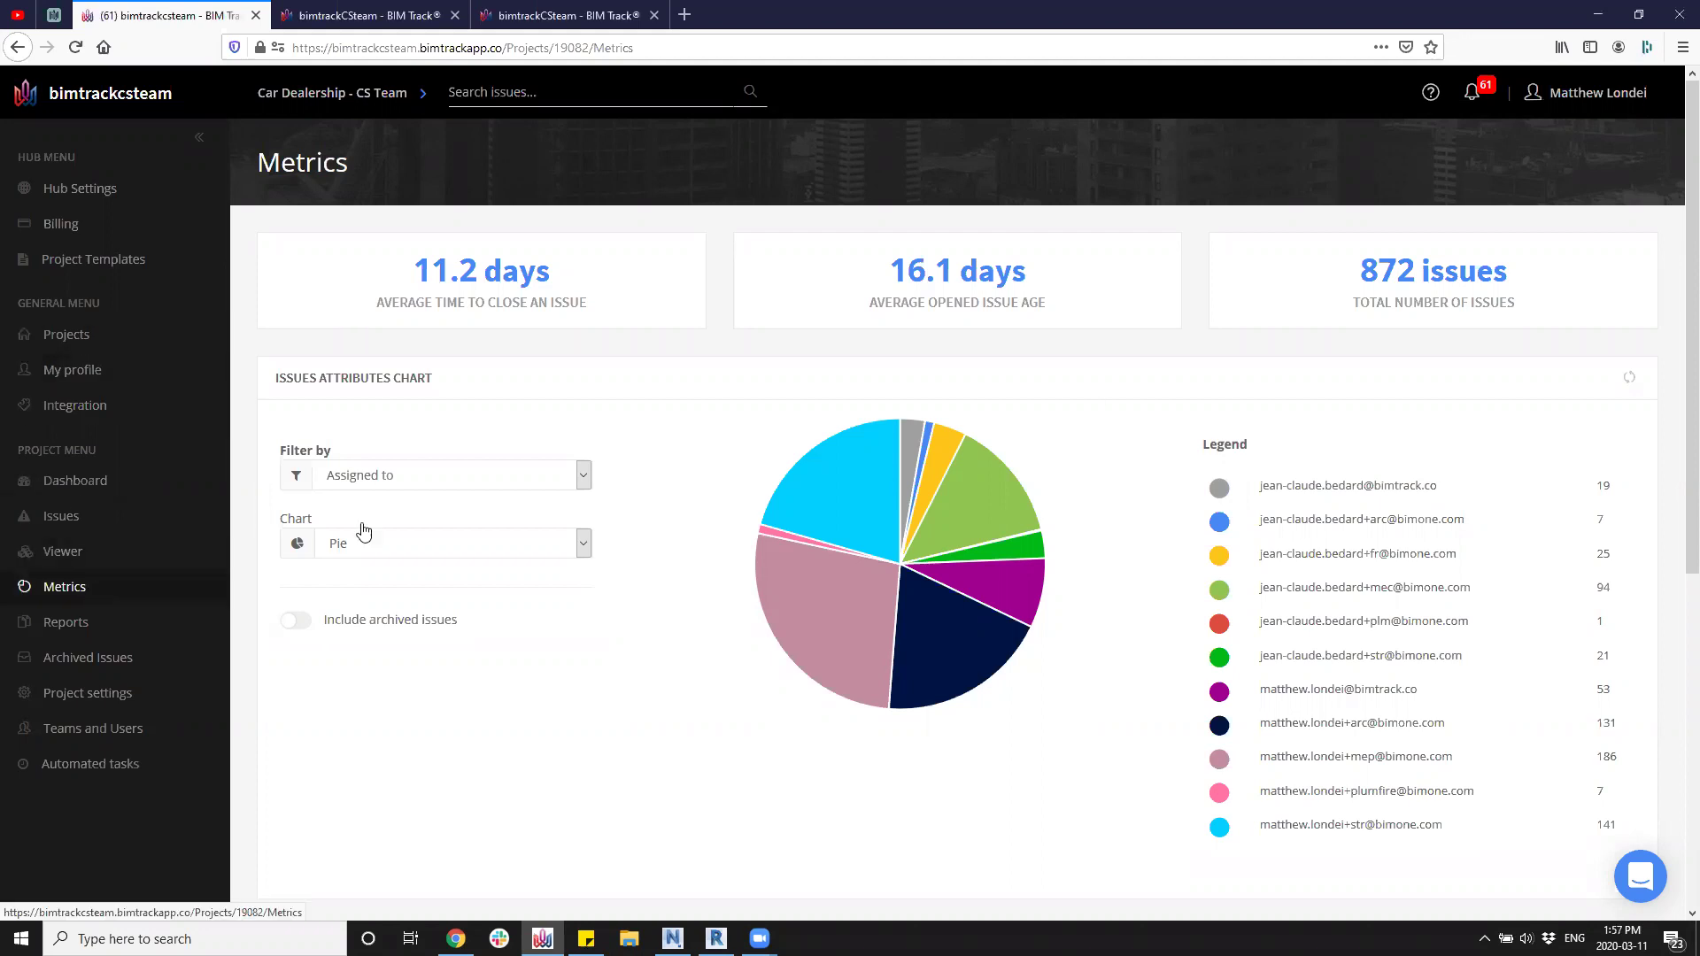
left_click(580, 543)
left_click(470, 571)
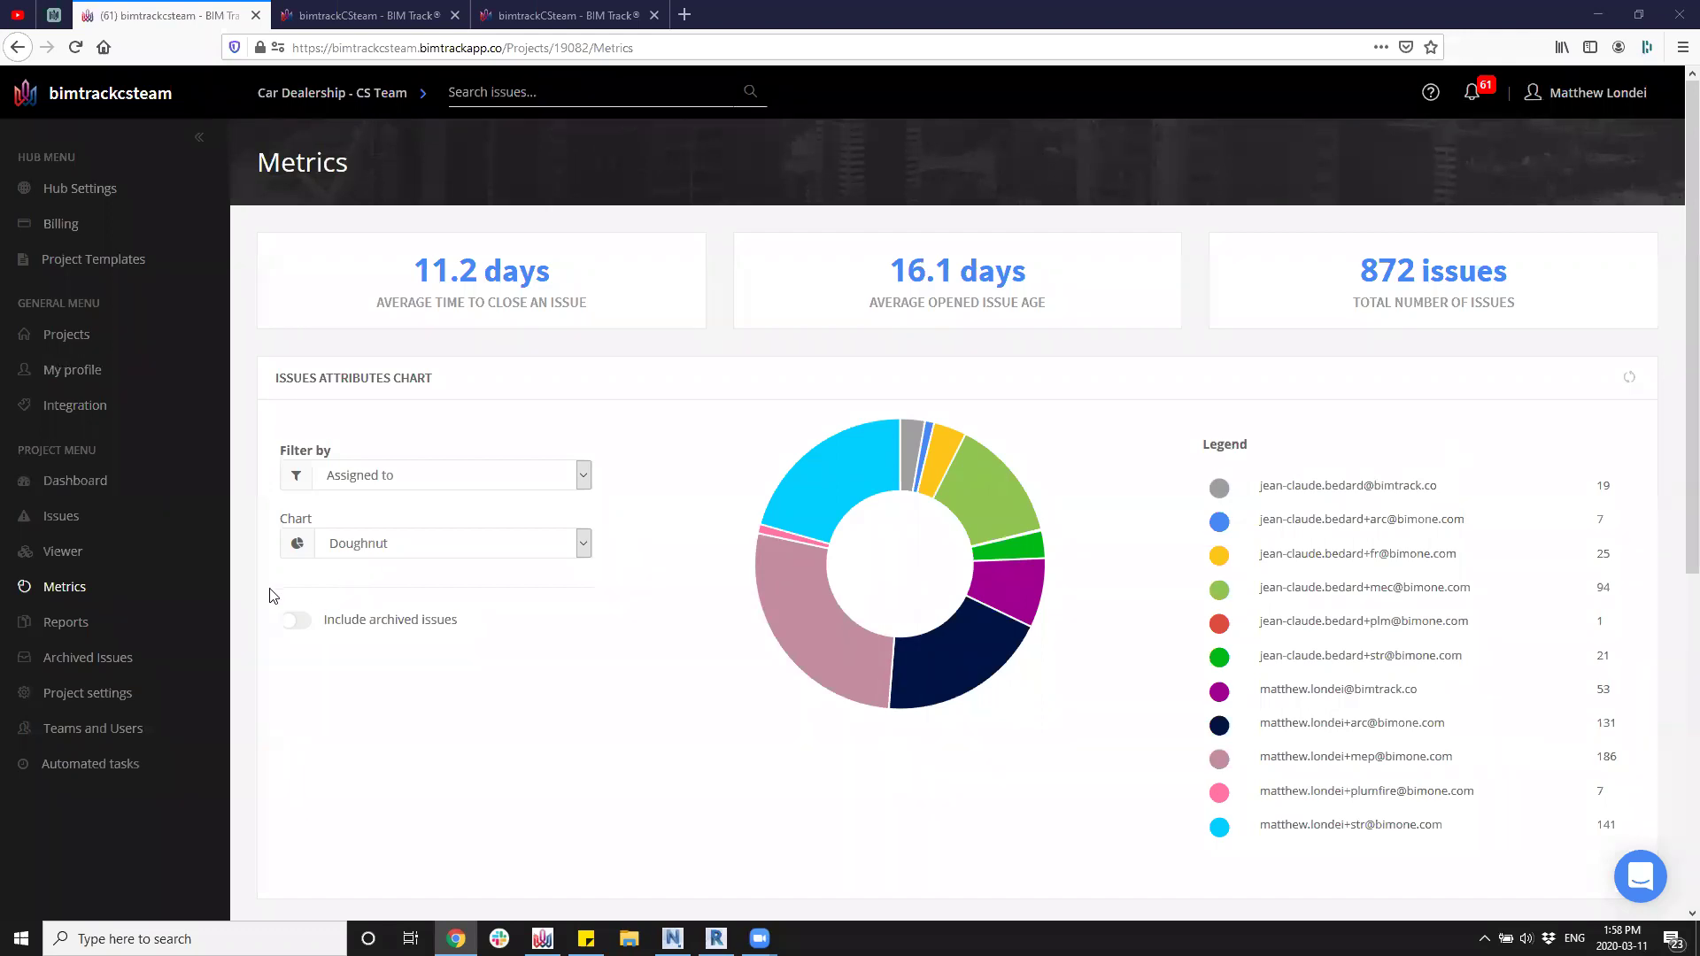
Drill into the light blue structural assignee segment of the doughnut chart and open its matching issues in a new browser tab.
left_click(859, 499)
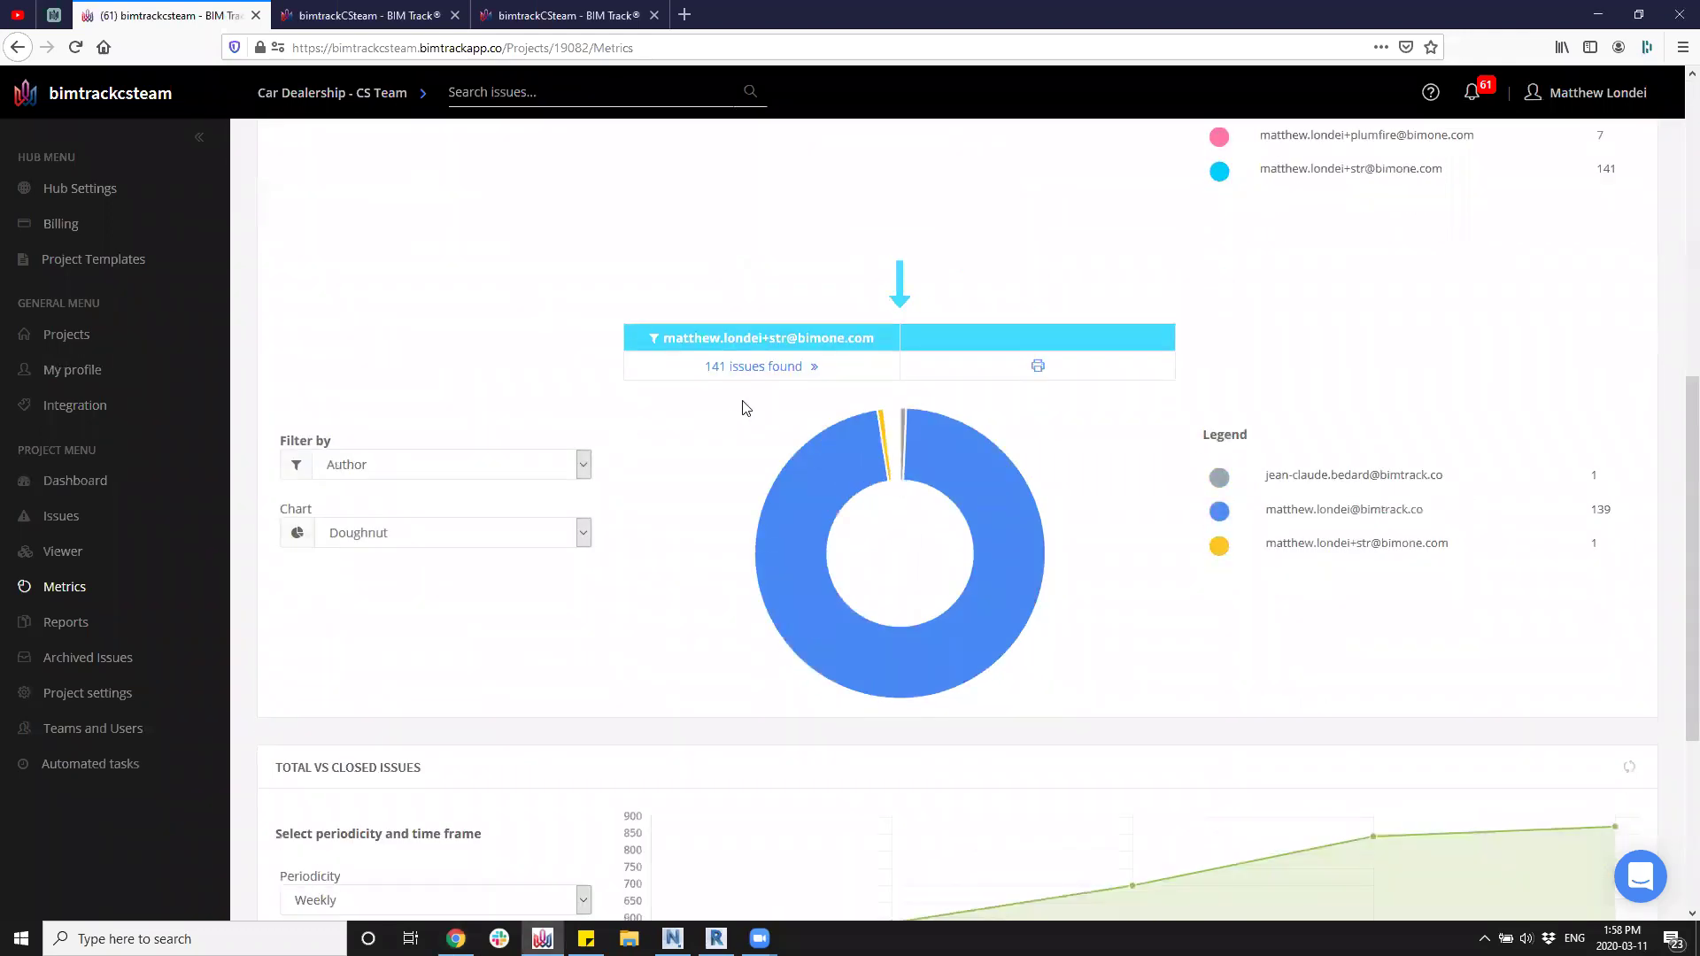
middle_click(783, 378)
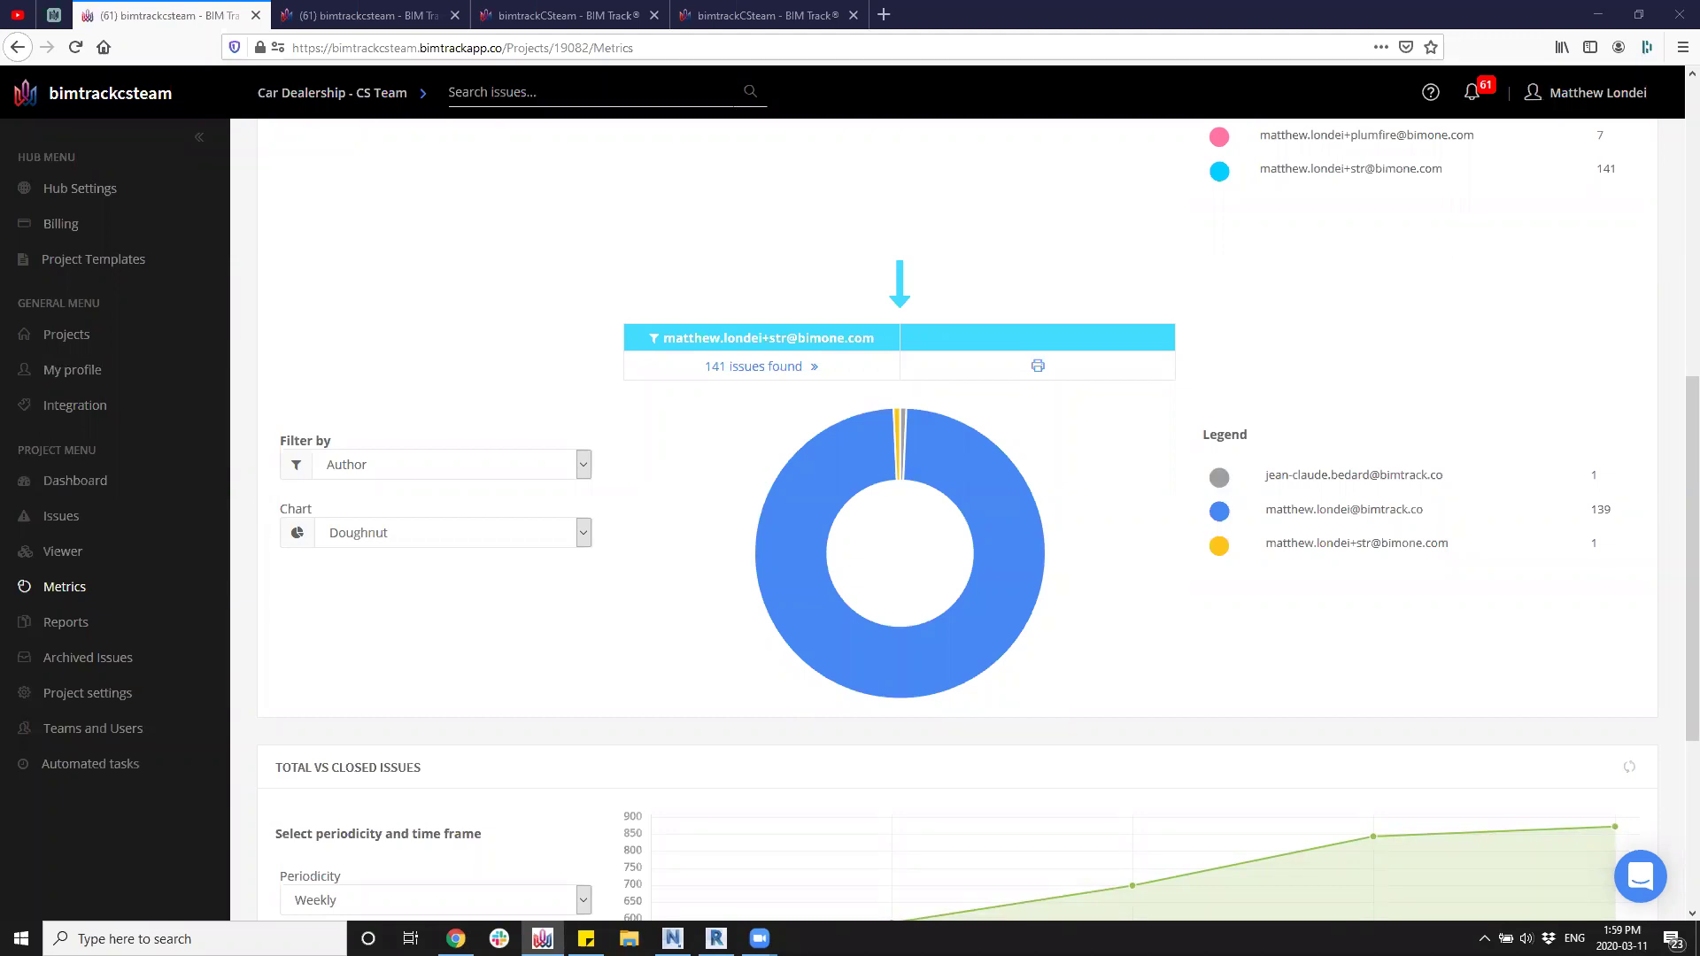
mouse_move(930, 649)
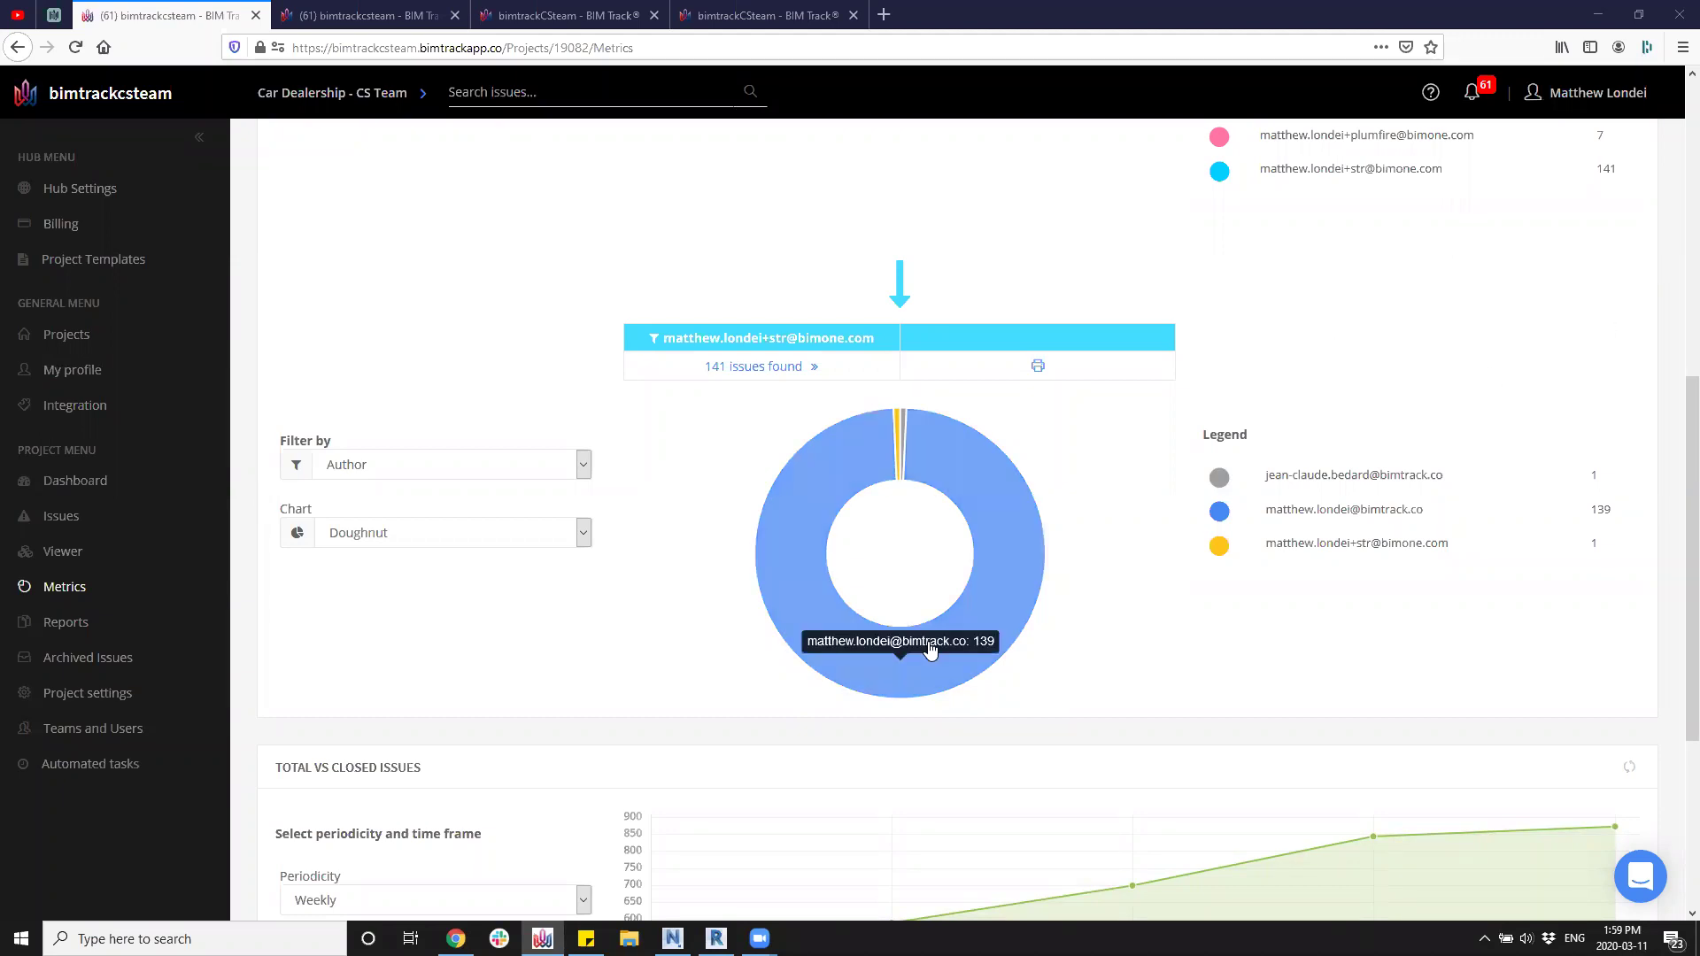